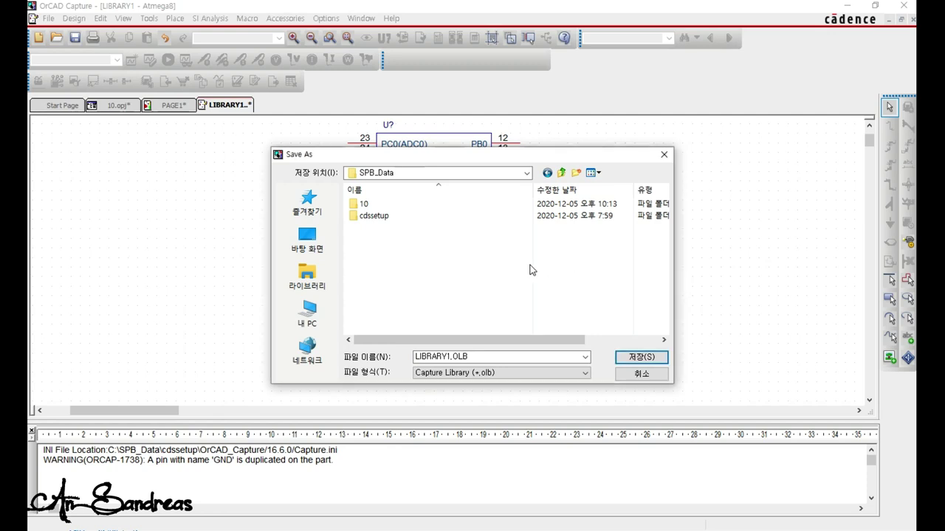
# Save the library as LIBRARY1.OLB in the 10 folder inside SPB_Data.
pyautogui.click(366, 210)
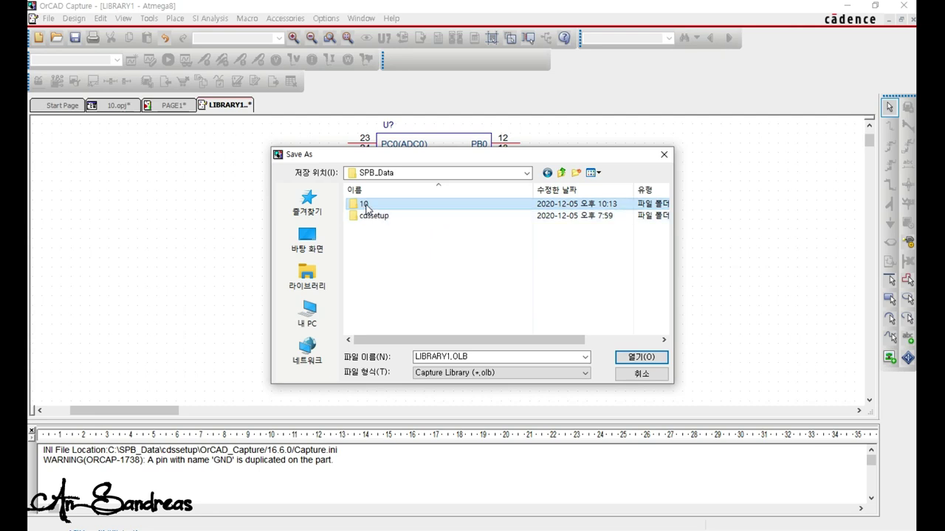
pyautogui.doubleClick(366, 209)
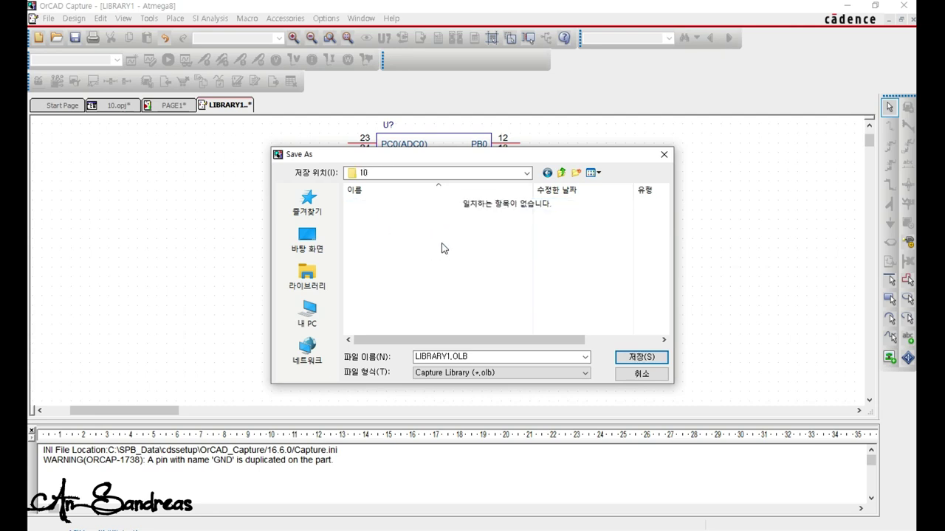
pyautogui.click(631, 358)
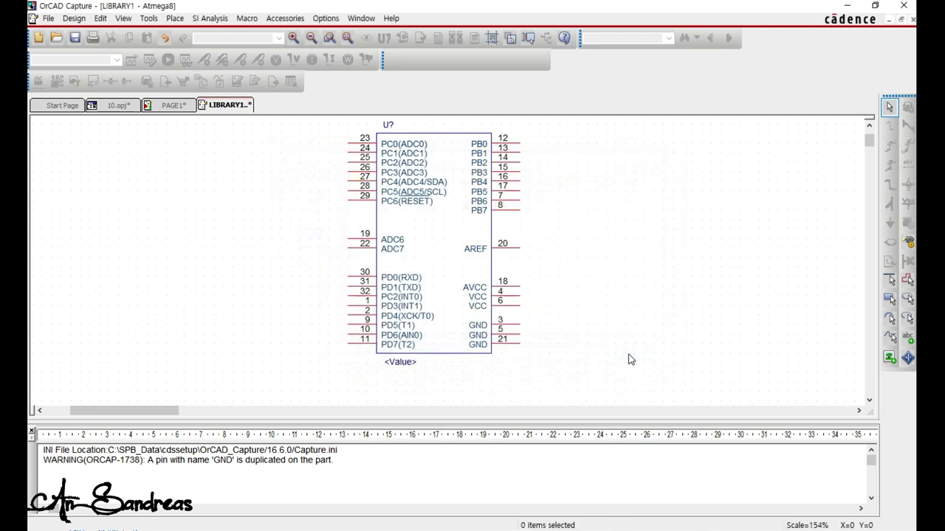
pyautogui.click(566, 298)
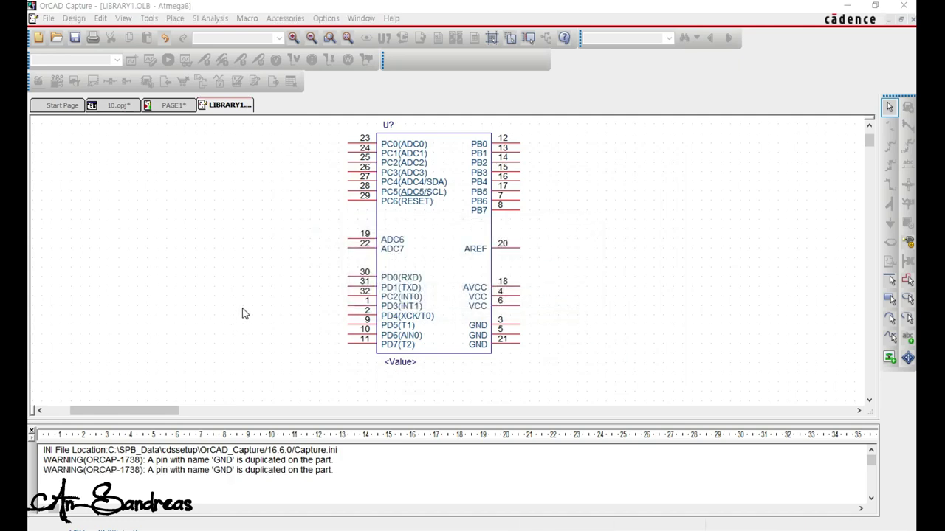
pyautogui.click(231, 283)
# Open the properties of the AREF, AVCC, VCC and GND pins together and set the AREF pin's type to Power.
pyautogui.moveTo(569, 227); pyautogui.dragTo(456, 366)
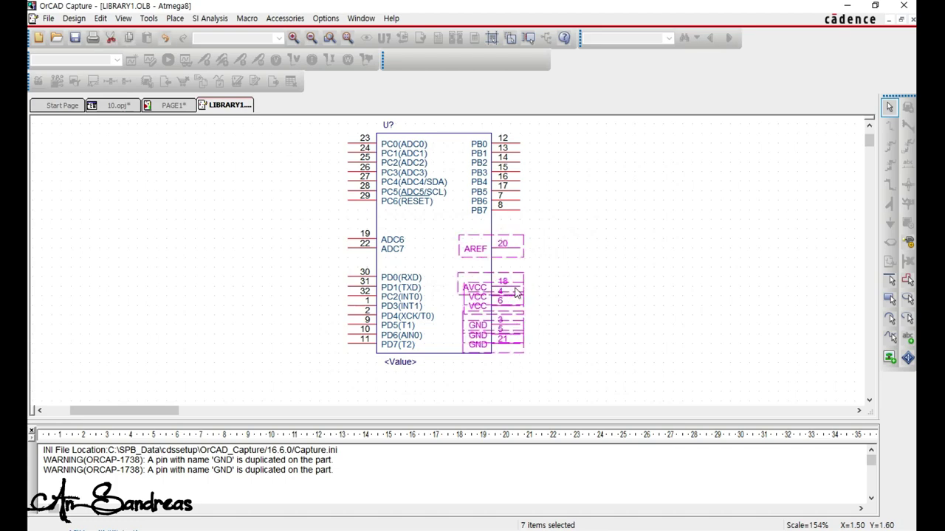
pyautogui.rightClick(515, 301)
pyautogui.click(516, 305)
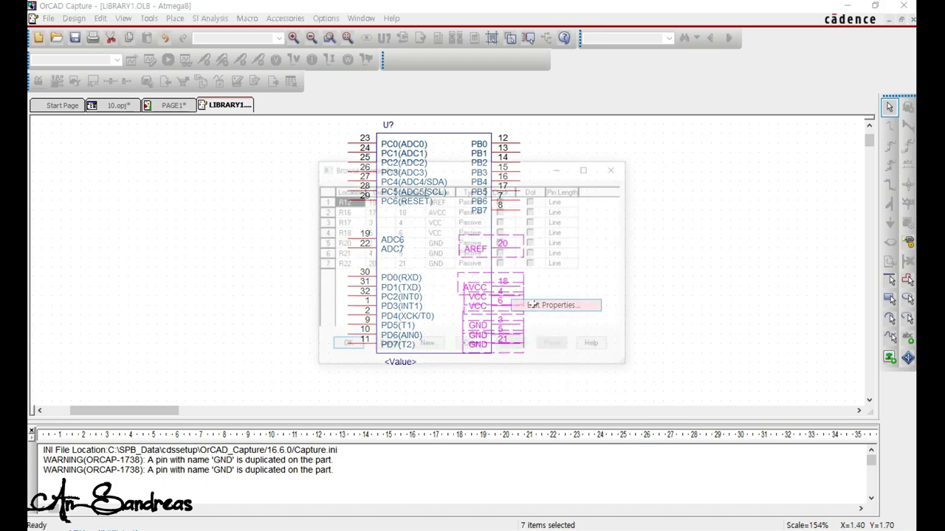
pyautogui.moveTo(489, 167); pyautogui.dragTo(715, 145)
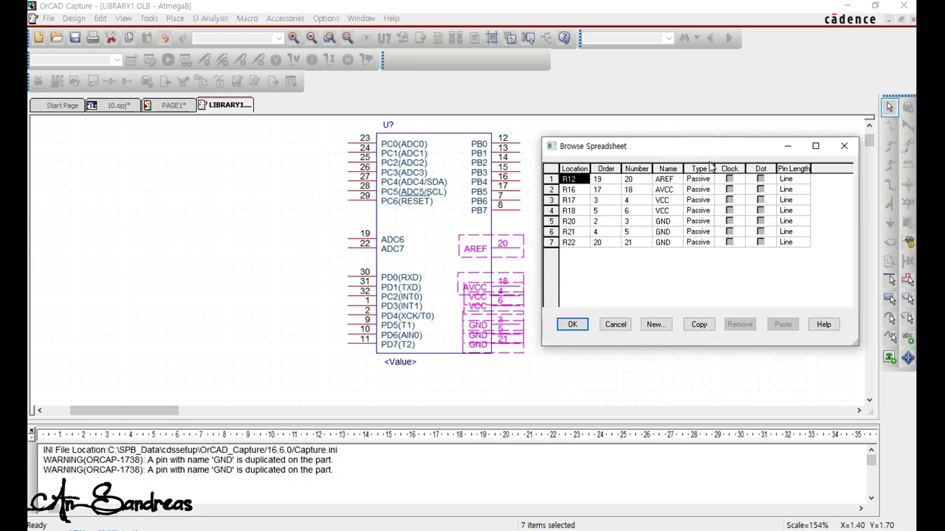
pyautogui.click(701, 180)
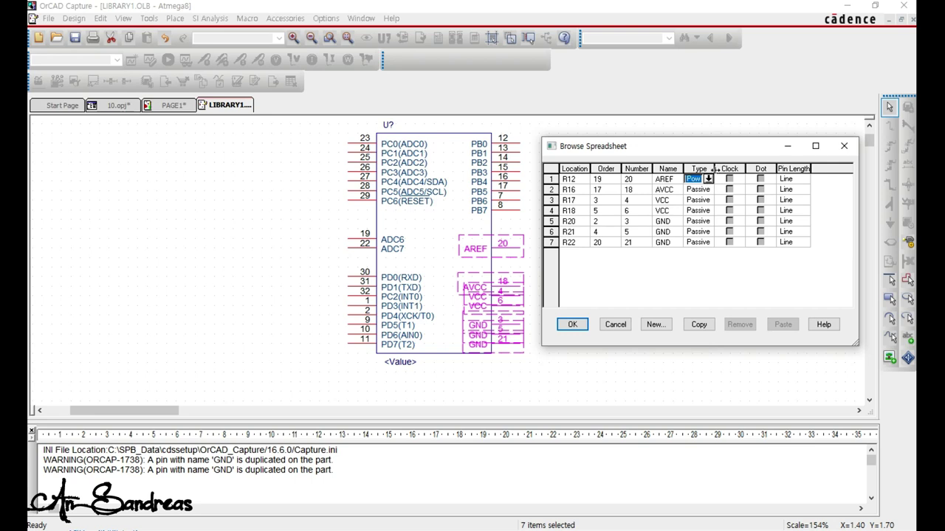
pyautogui.moveTo(715, 169); pyautogui.dragTo(733, 169)
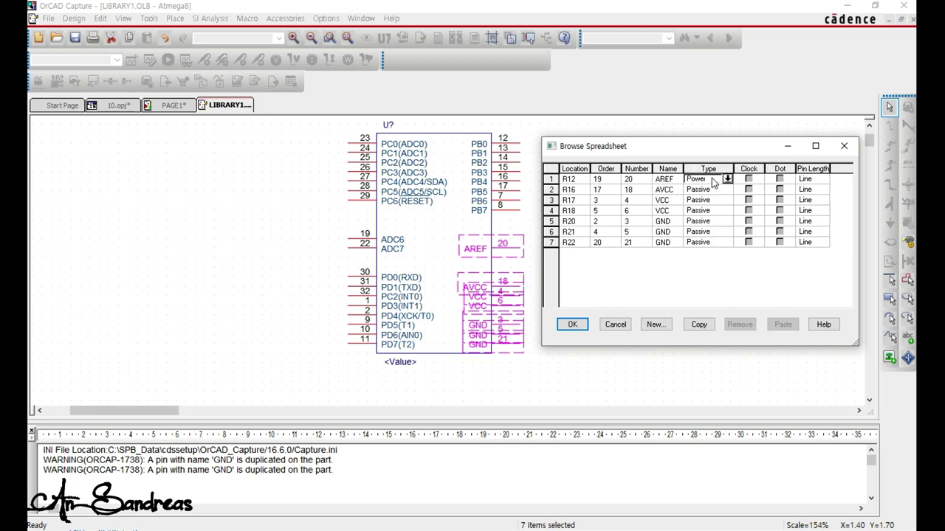
# Copy the AREF pin's Power type to the AVCC pin, both VCC pins and all three GND pins.
pyautogui.click(713, 181)
pyautogui.hotkey('ctrl', 'c')
pyautogui.click(718, 188)
pyautogui.click(713, 190)
pyautogui.hotkey('ctrl', 'v')
pyautogui.click(715, 200)
pyautogui.hotkey('ctrl', 'v')
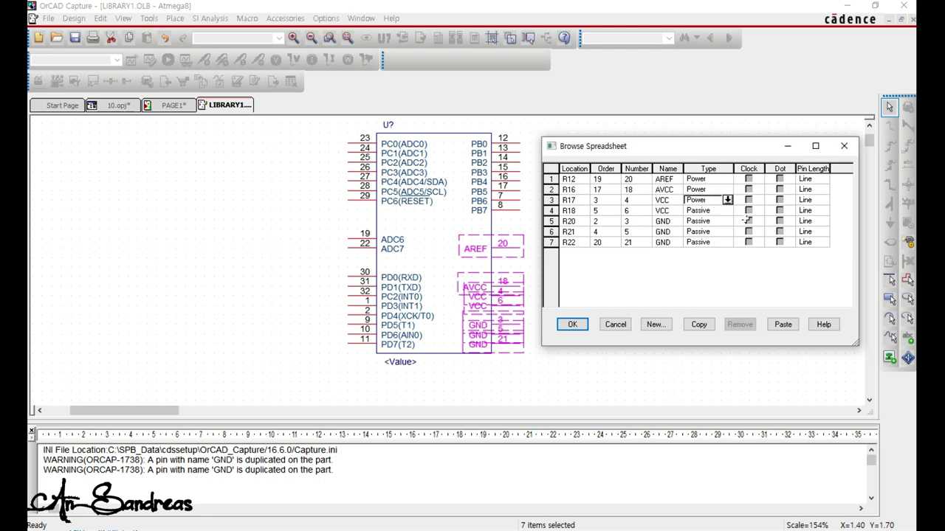
pyautogui.press('Down')
pyautogui.hotkey('ctrl', 'v')
pyautogui.press('Down')
pyautogui.hotkey('ctrl', 'v')
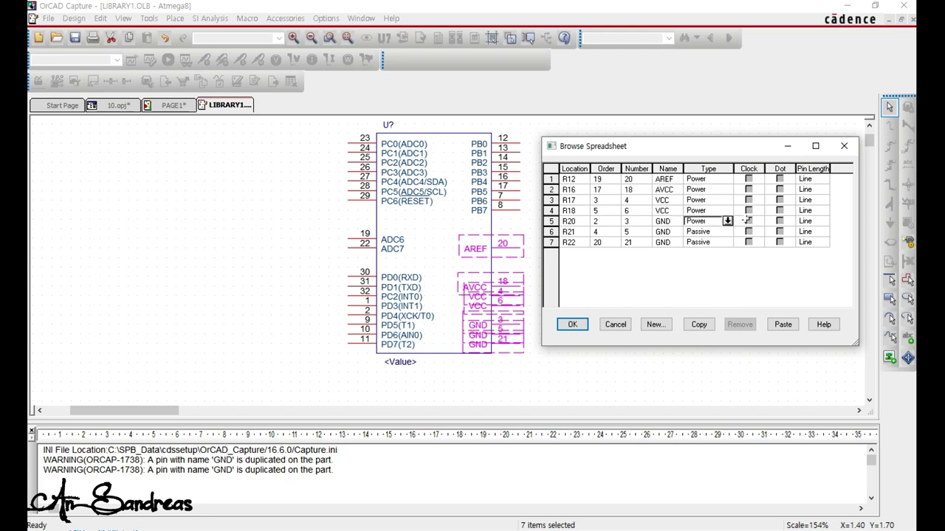
pyautogui.press('Down')
pyautogui.hotkey('ctrl', 'v')
pyautogui.press('Down')
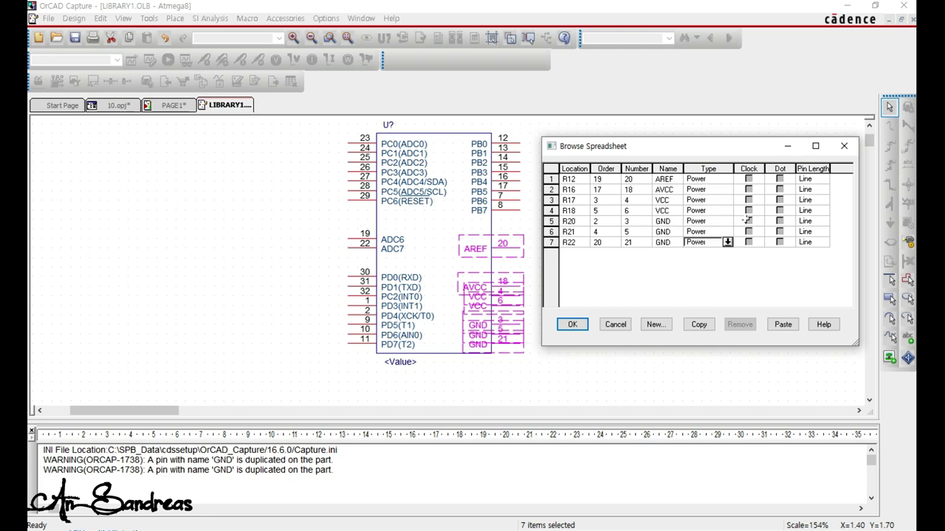
# Apply the pin property changes and save the Atmega8 part's library.
pyautogui.click(574, 324)
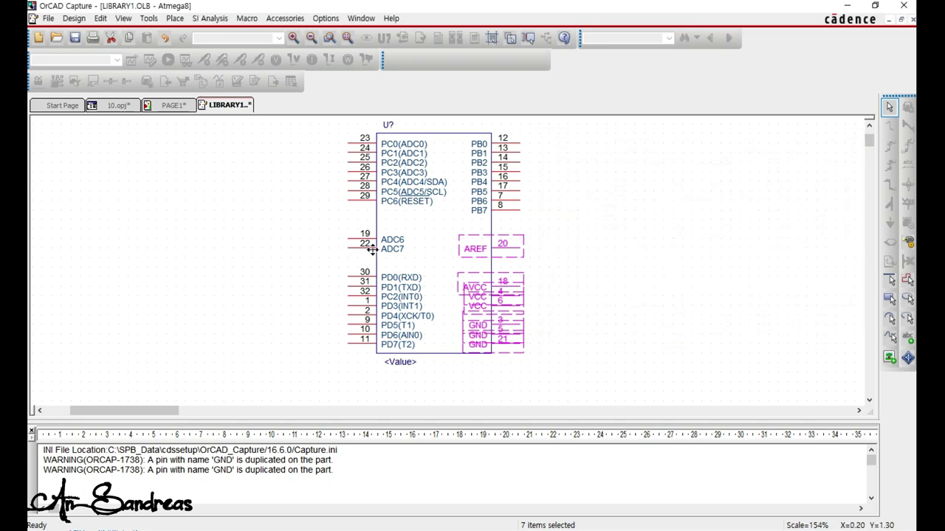
pyautogui.rightClick(227, 105)
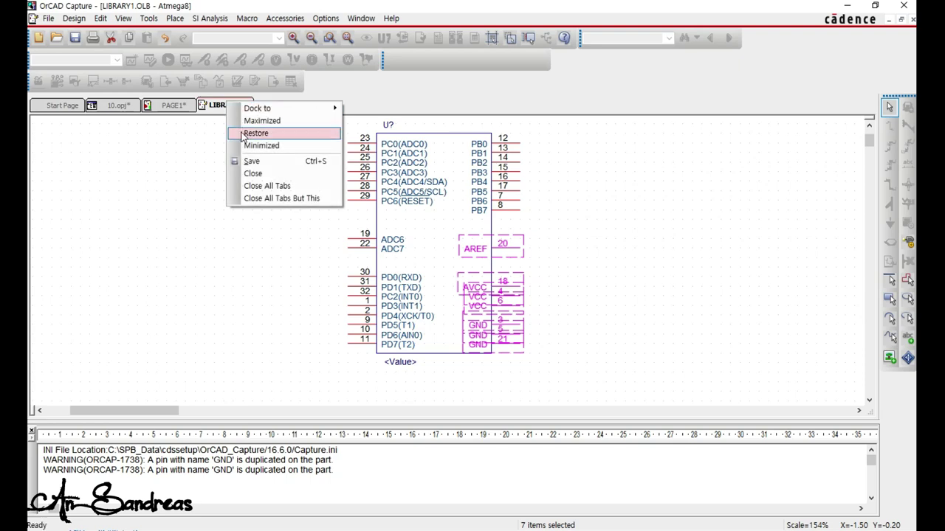
pyautogui.click(263, 163)
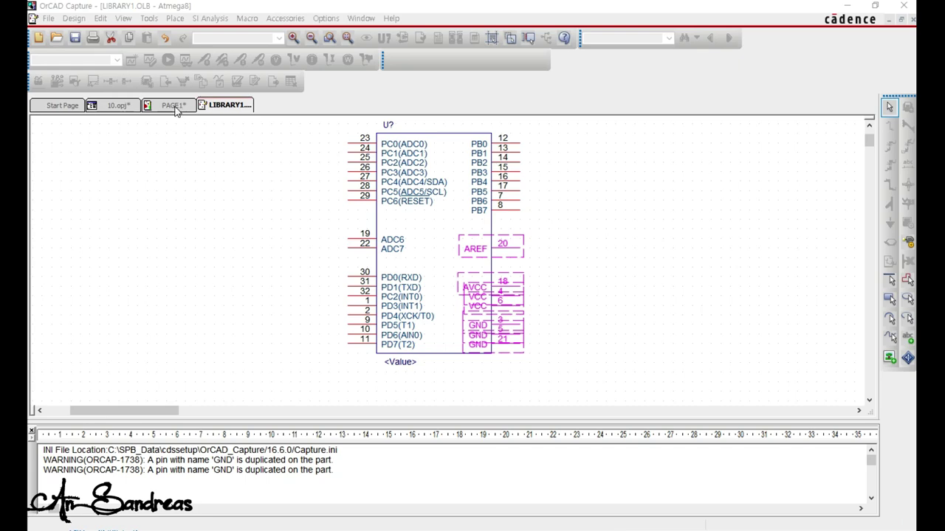
# Create a new part named MIC811 with the PCB footprint SOT143 in library1.olb of the 10.opj project.
pyautogui.click(115, 107)
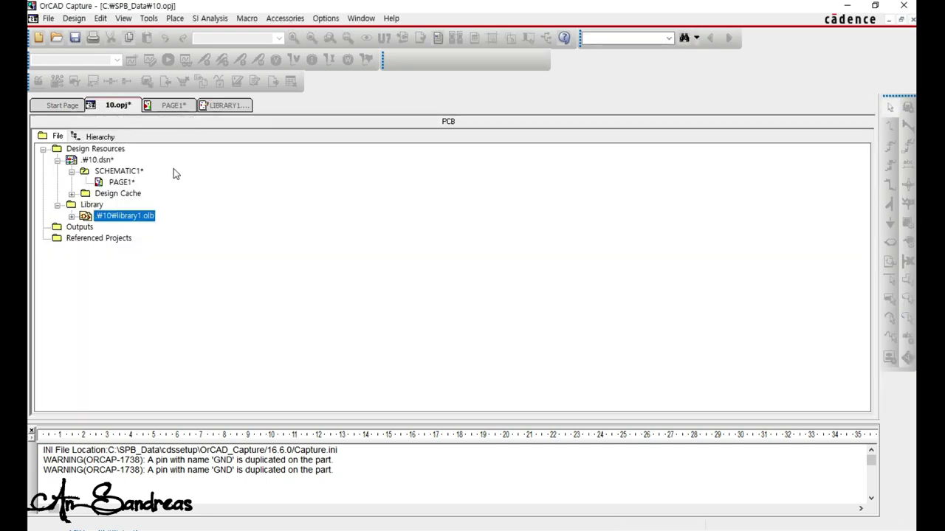
pyautogui.click(71, 216)
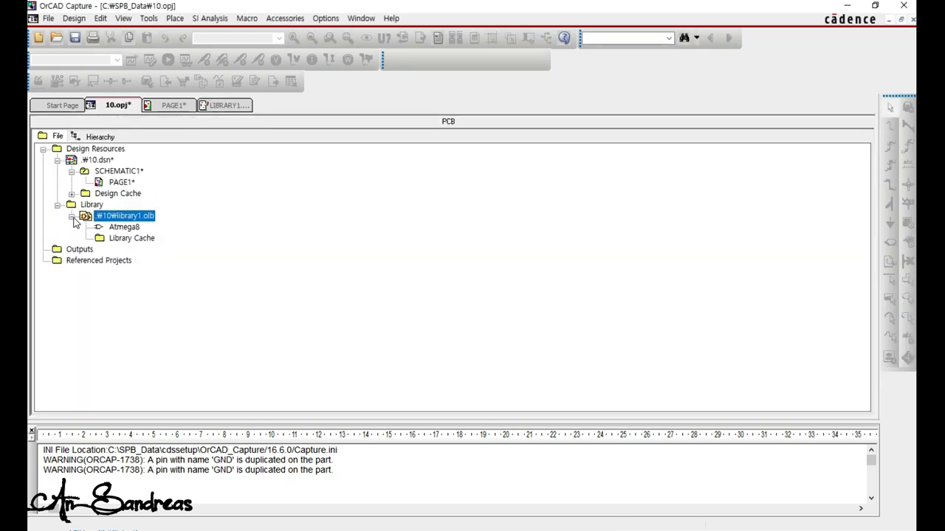
pyautogui.click(125, 230)
pyautogui.rightClick(127, 218)
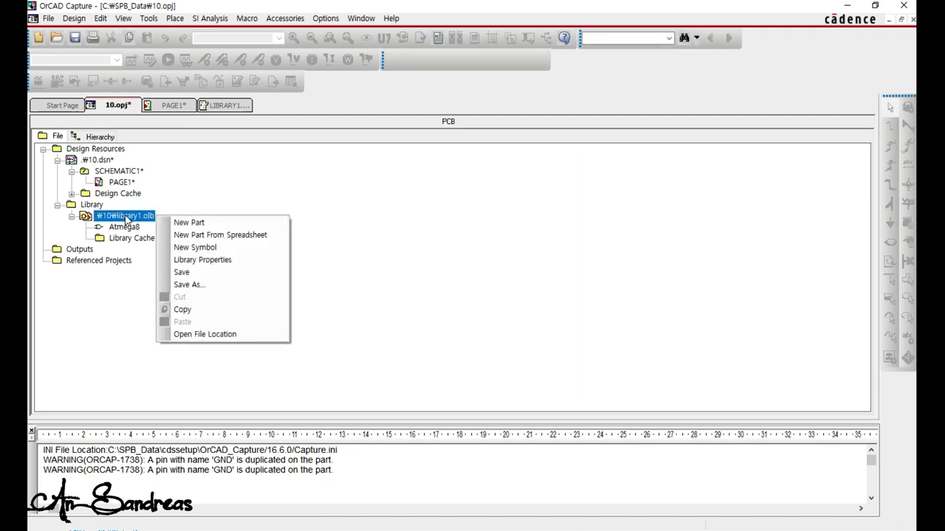
pyautogui.click(207, 224)
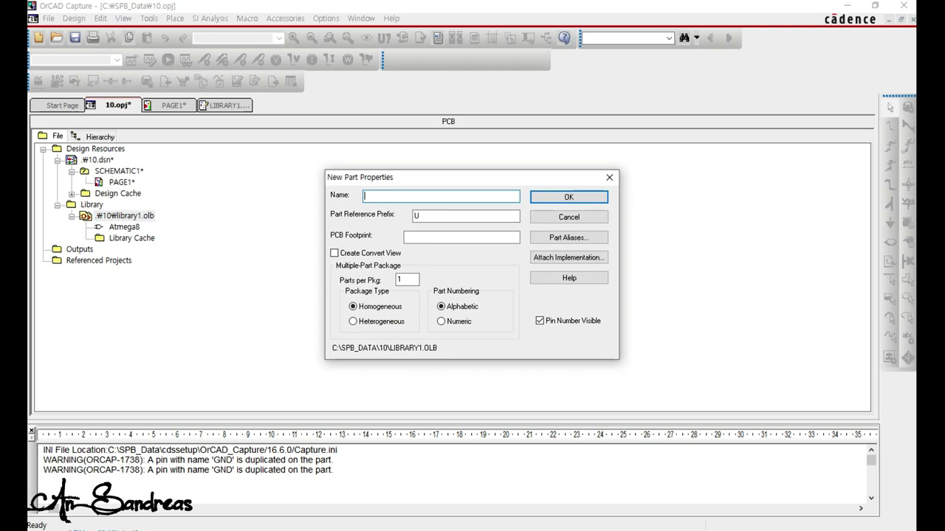
pyautogui.write('MIC8')
pyautogui.press('Tab')
pyautogui.press('Tab')
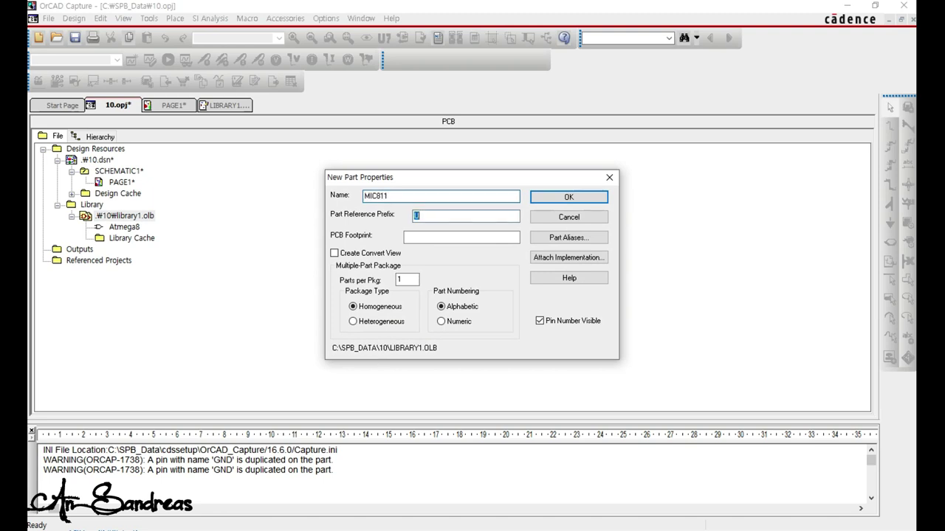
pyautogui.write('SOT143')
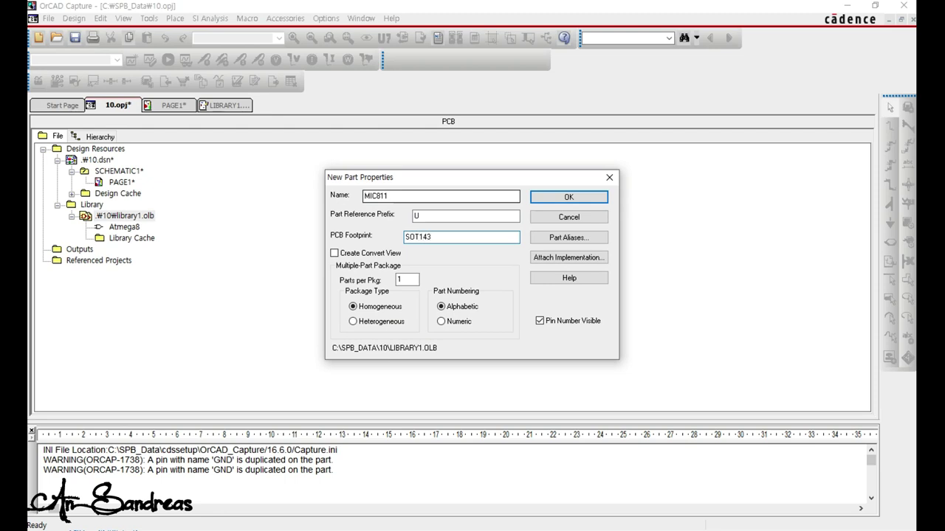
pyautogui.click(567, 198)
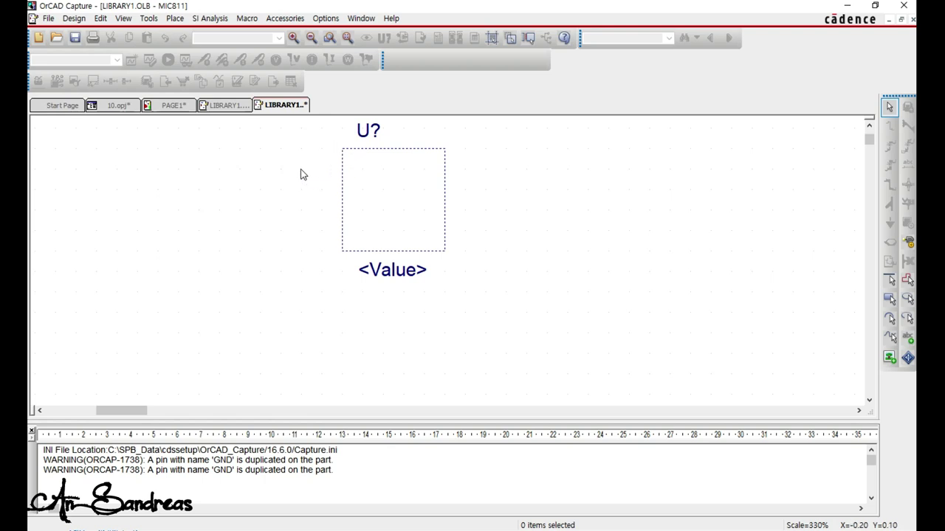
# Place an array of 4 pins on the left edge of the part body, with starting name x and starting number 1.
pyautogui.click(174, 19)
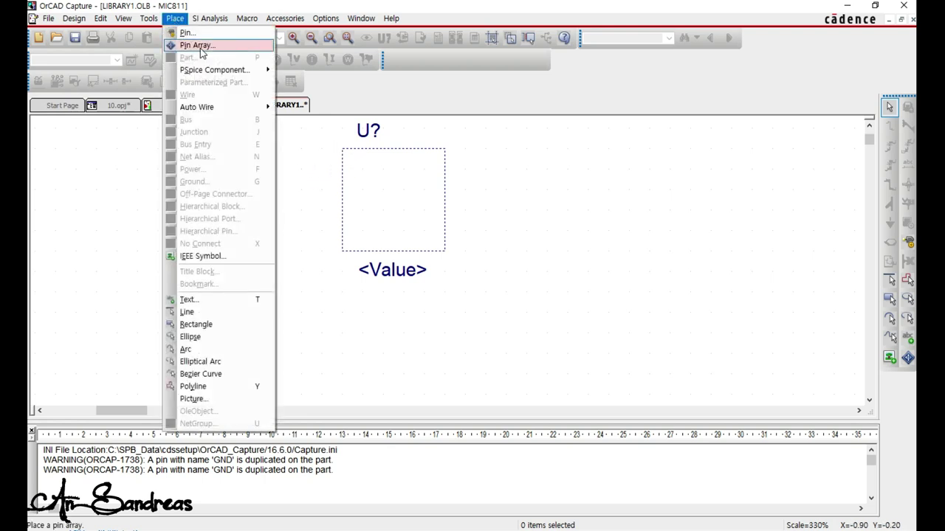
pyautogui.click(198, 46)
pyautogui.write('x')
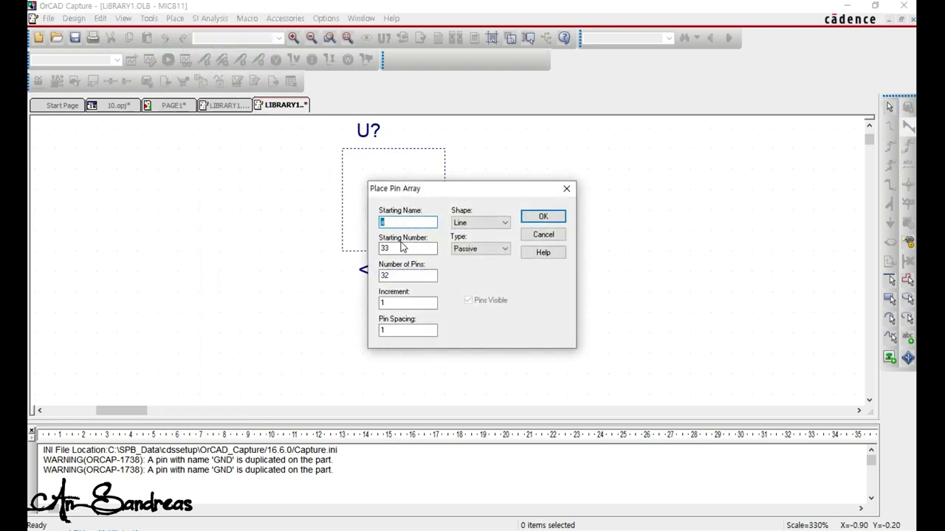
pyautogui.doubleClick(401, 248)
pyautogui.write('1')
pyautogui.doubleClick(393, 276)
pyautogui.write('4')
pyautogui.click(544, 216)
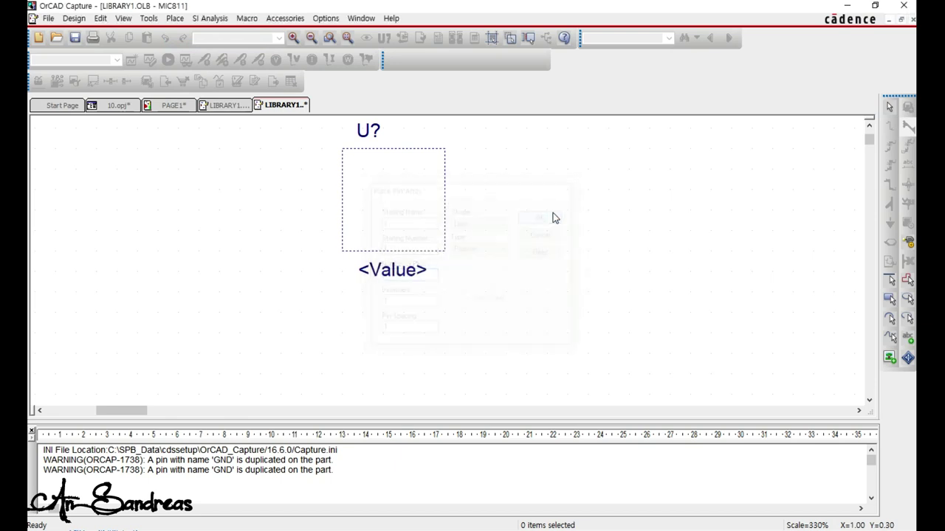
pyautogui.click(338, 177)
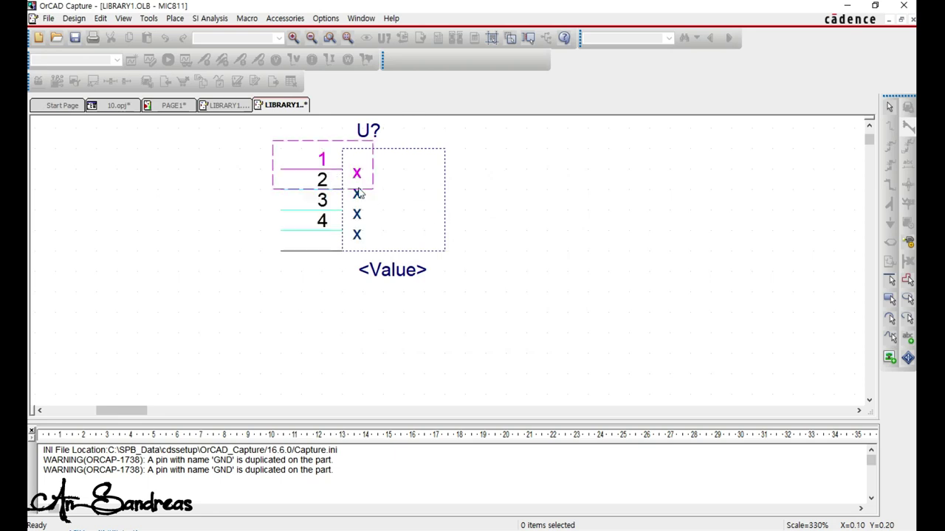
pyautogui.rightClick(437, 196)
pyautogui.click(484, 203)
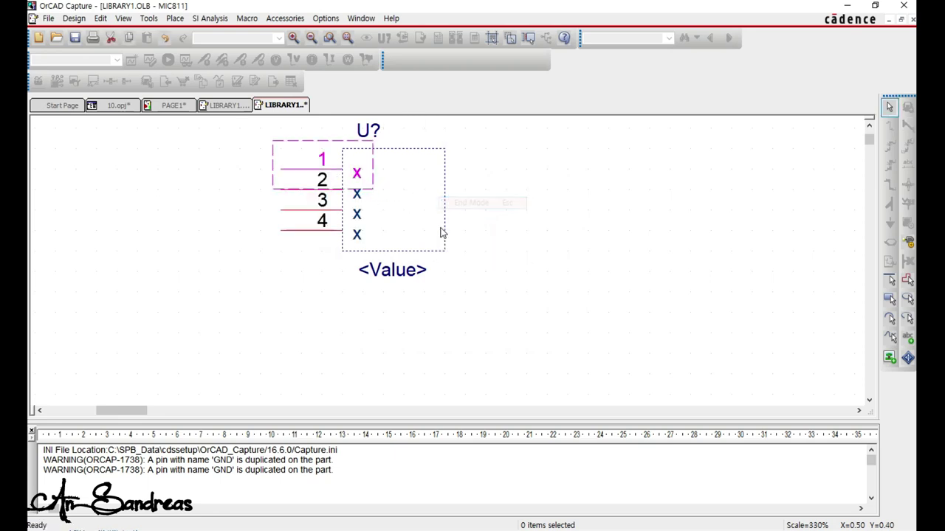
# Edit the properties of all four pins together, naming pins 1 to 4 GND, R\E\S\E\T\, M\R\ and VCC.
pyautogui.moveTo(261, 146); pyautogui.dragTo(298, 248)
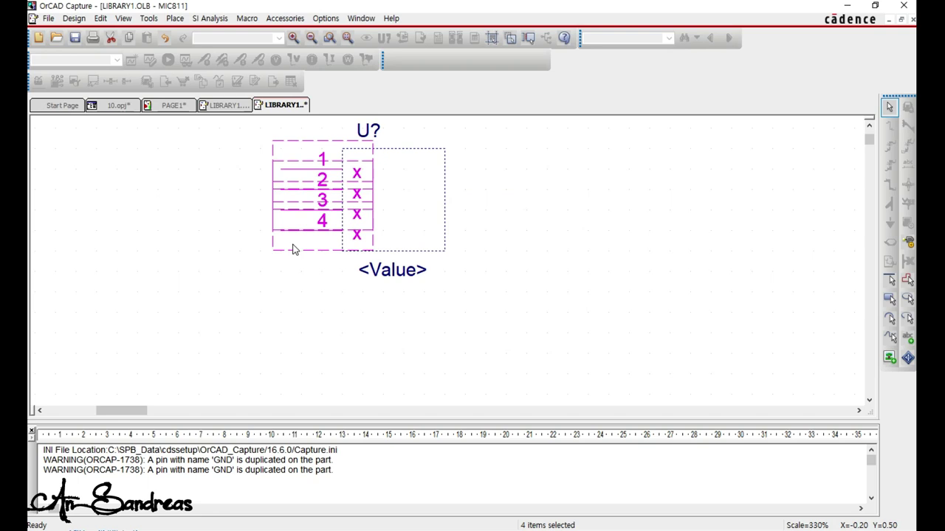
pyautogui.rightClick(292, 174)
pyautogui.click(299, 179)
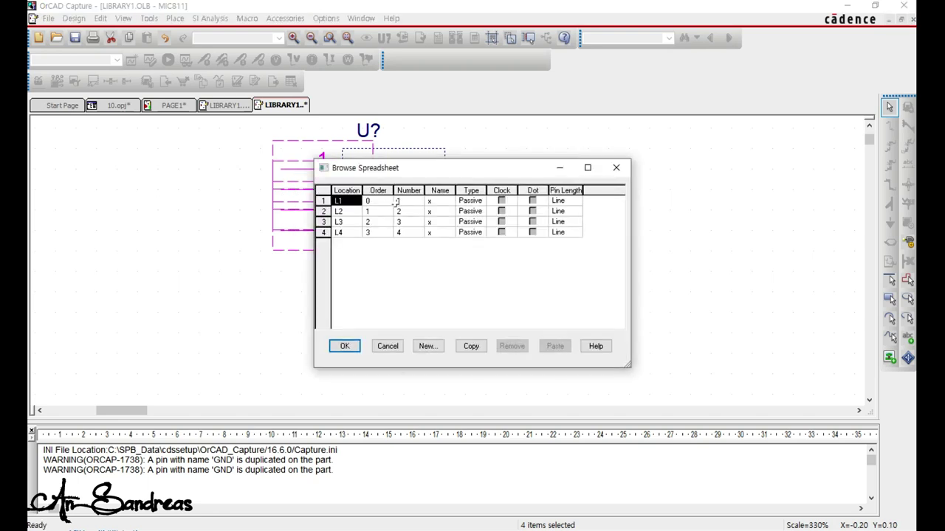
pyautogui.click(445, 201)
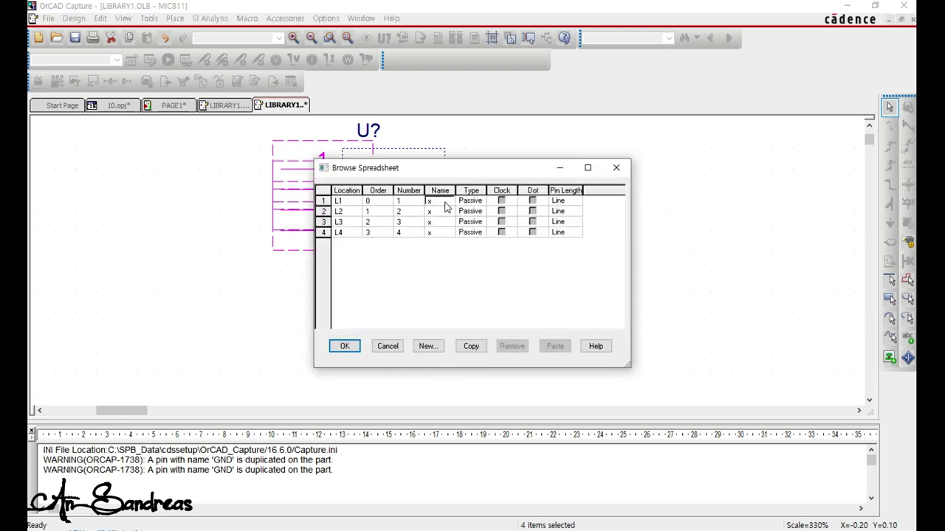
pyautogui.write('GND')
pyautogui.press('Return')
pyautogui.write('R\\E\\S\\E\\T\\')
pyautogui.press('Return')
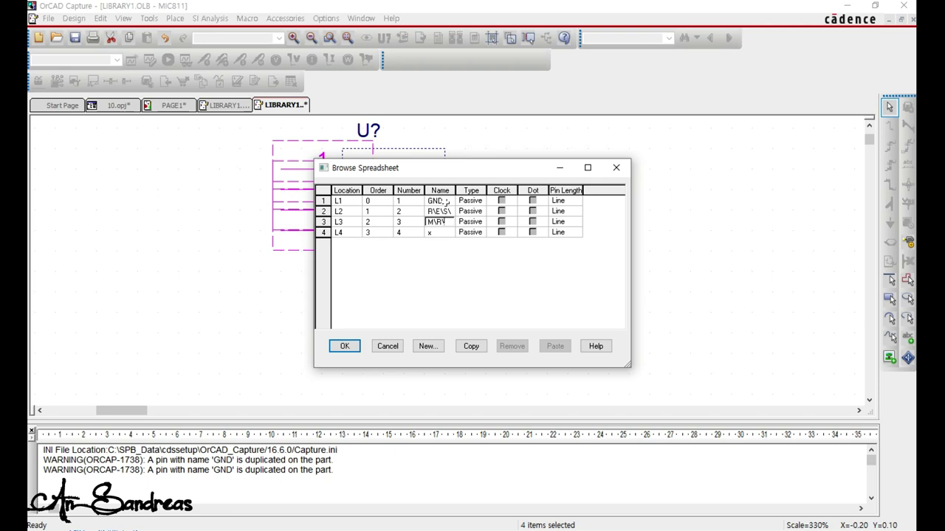
pyautogui.press('Return')
pyautogui.moveTo(455, 191); pyautogui.dragTo(478, 194)
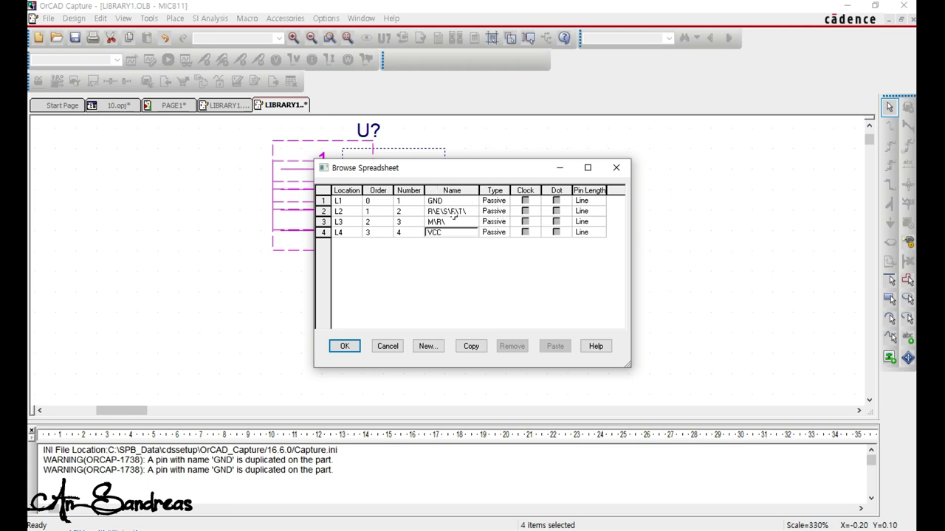
# Set the type of the GND and VCC pins to Power and apply the pin property changes.
pyautogui.click(494, 200)
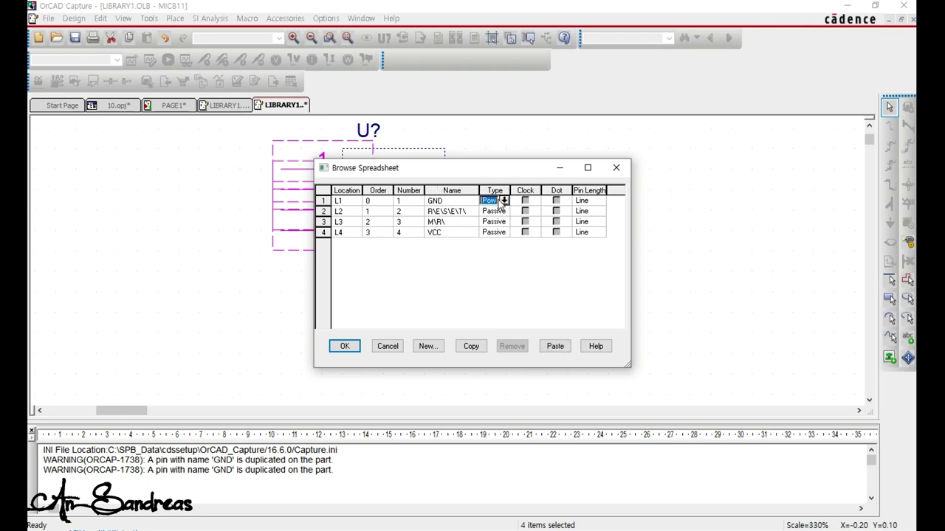
pyautogui.moveTo(510, 190); pyautogui.dragTo(532, 191)
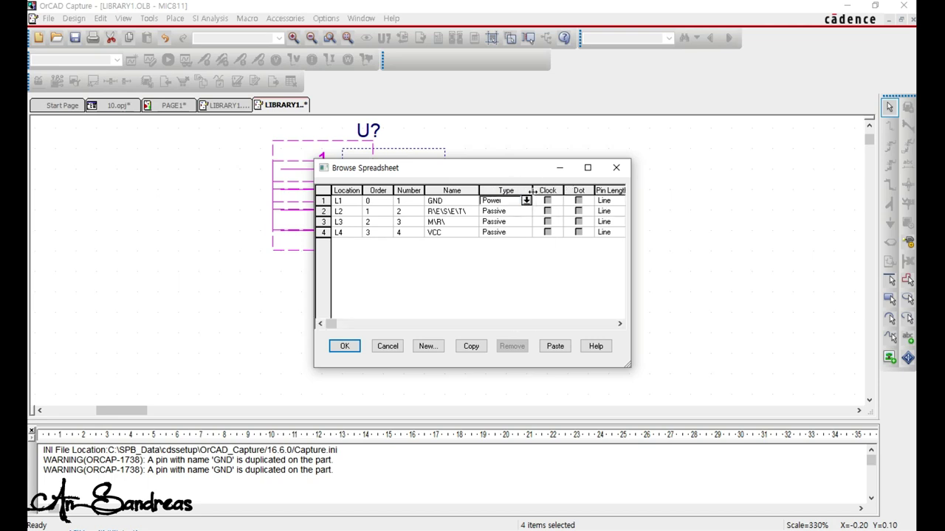
pyautogui.click(512, 211)
pyautogui.click(513, 200)
pyautogui.click(517, 233)
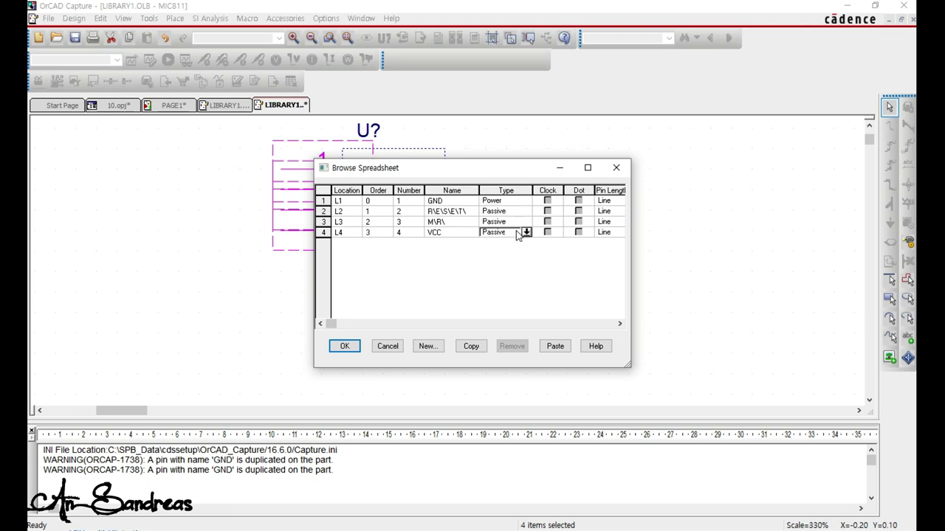
pyautogui.click(514, 222)
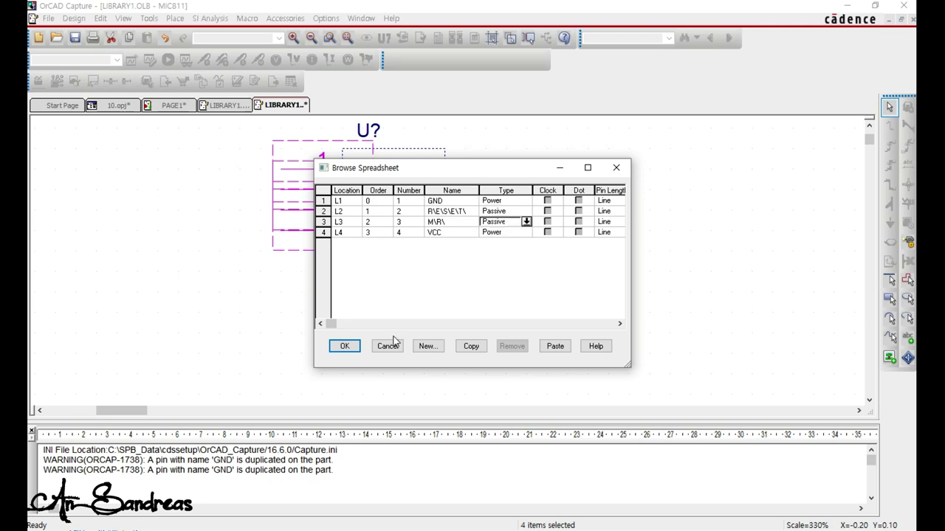
pyautogui.click(344, 346)
pyautogui.click(354, 327)
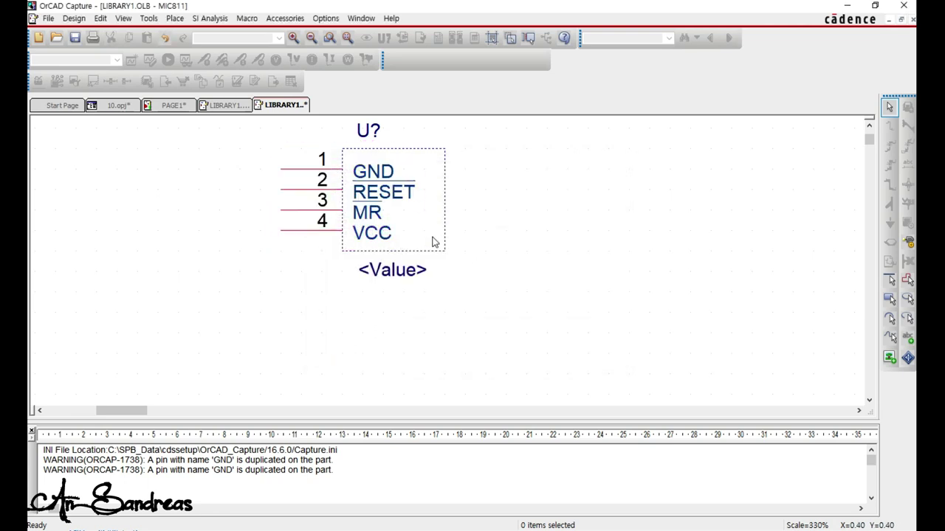
# Move pin 4 (VCC) and pin 3 (MR) to the body's right edge, level with pin 1 and a lowered pin 2 (RESET).
pyautogui.moveTo(306, 231); pyautogui.dragTo(458, 172)
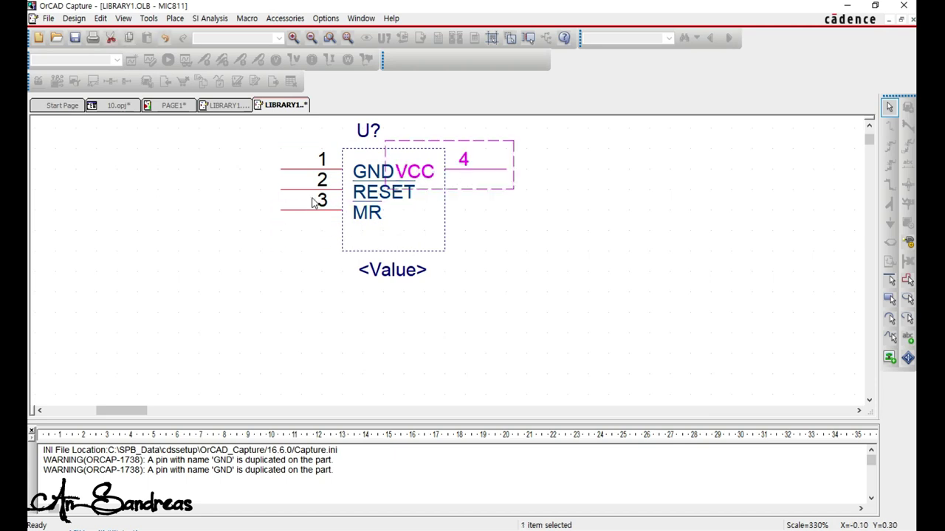
pyautogui.moveTo(302, 214); pyautogui.dragTo(465, 230)
pyautogui.moveTo(300, 191); pyautogui.dragTo(297, 229)
pyautogui.click(456, 262)
# Widen the MIC811 part body to the right by one grid unit.
pyautogui.click(446, 253)
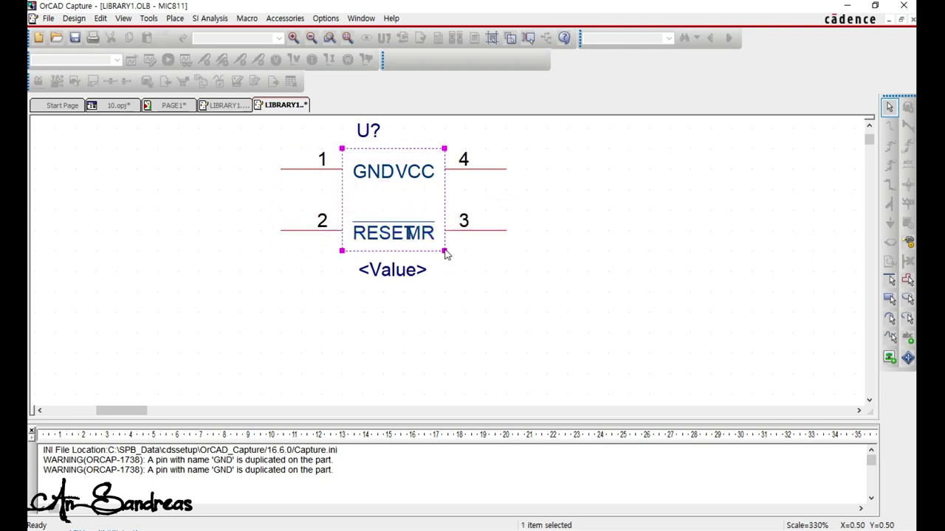
pyautogui.moveTo(445, 253); pyautogui.dragTo(464, 253)
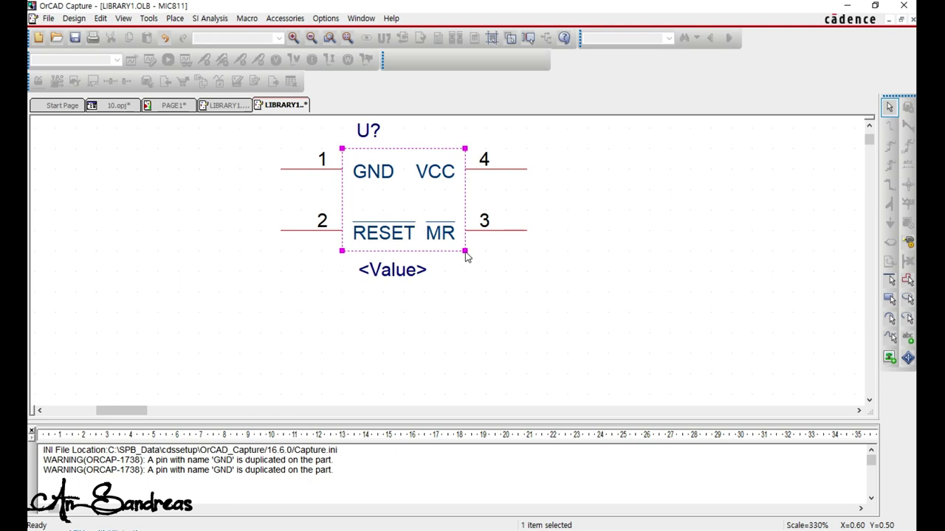
pyautogui.click(478, 284)
# Draw a rectangle along the MIC811 part body's boundary and save the part.
pyautogui.click(174, 18)
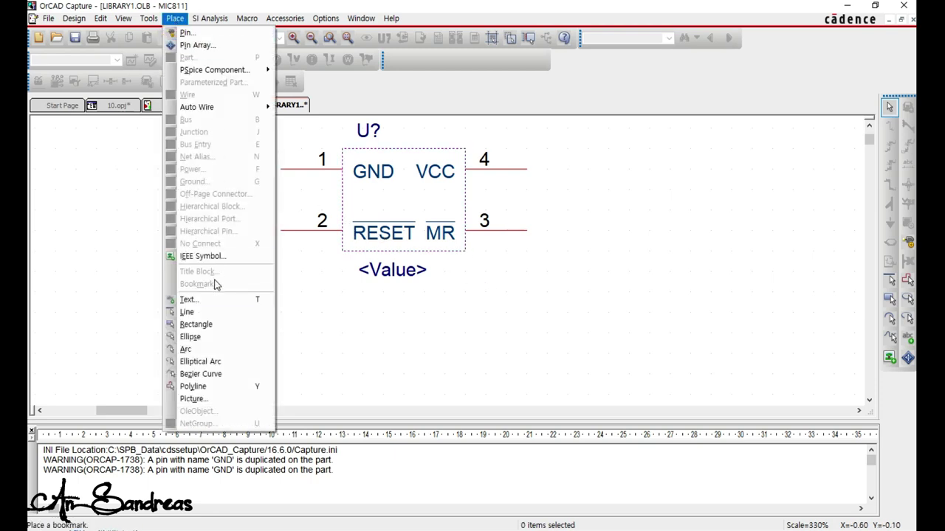
pyautogui.click(213, 324)
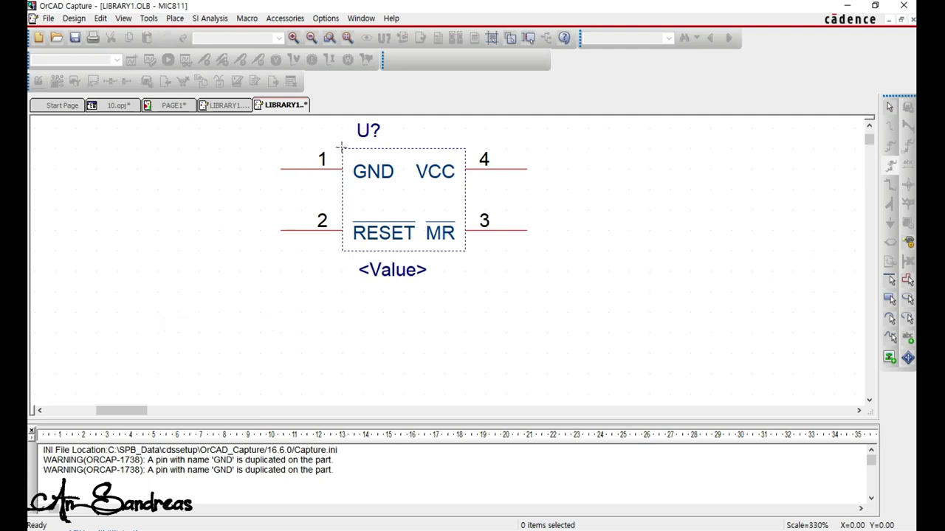
pyautogui.moveTo(341, 146); pyautogui.dragTo(465, 251)
pyautogui.rightClick(499, 262)
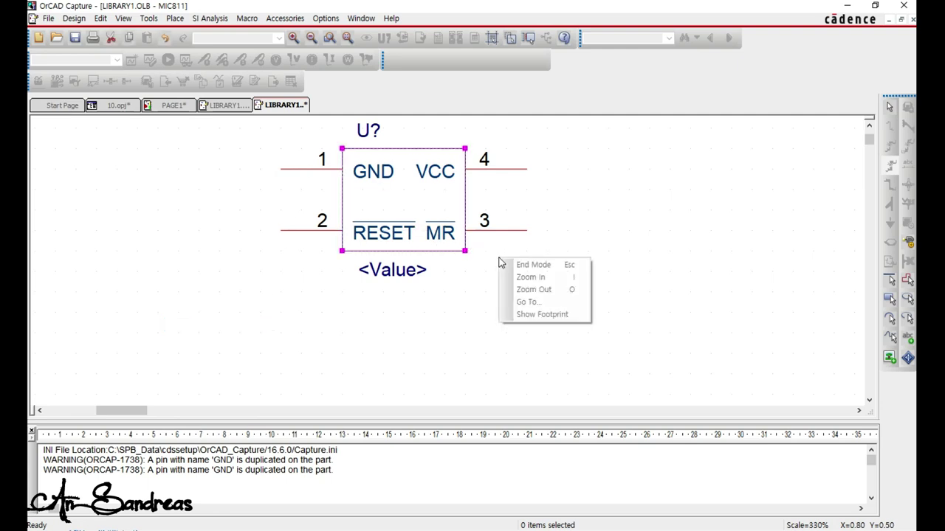
pyautogui.click(530, 264)
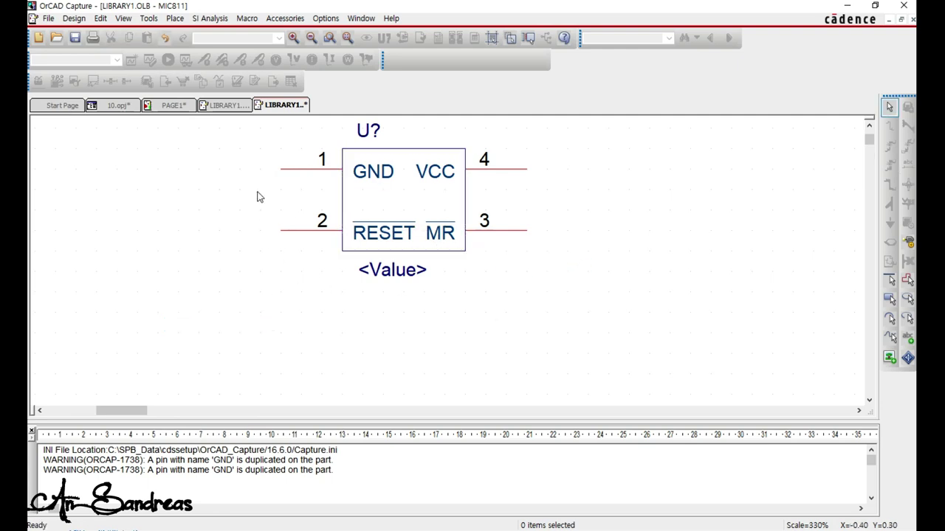
pyautogui.rightClick(279, 105)
pyautogui.click(293, 161)
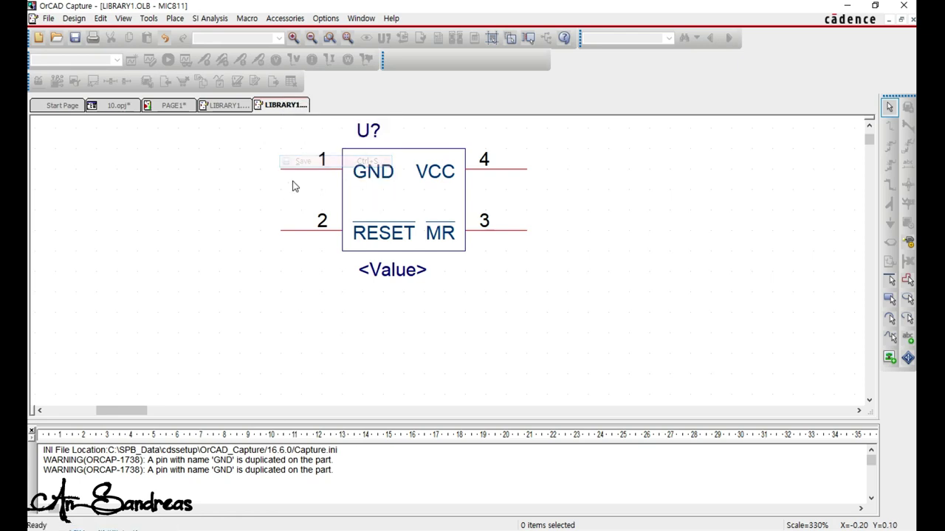
# Create a new part named ADM101E with the PCB footprint SOIC10 in library1.olb of the 10.opj project.
pyautogui.click(218, 108)
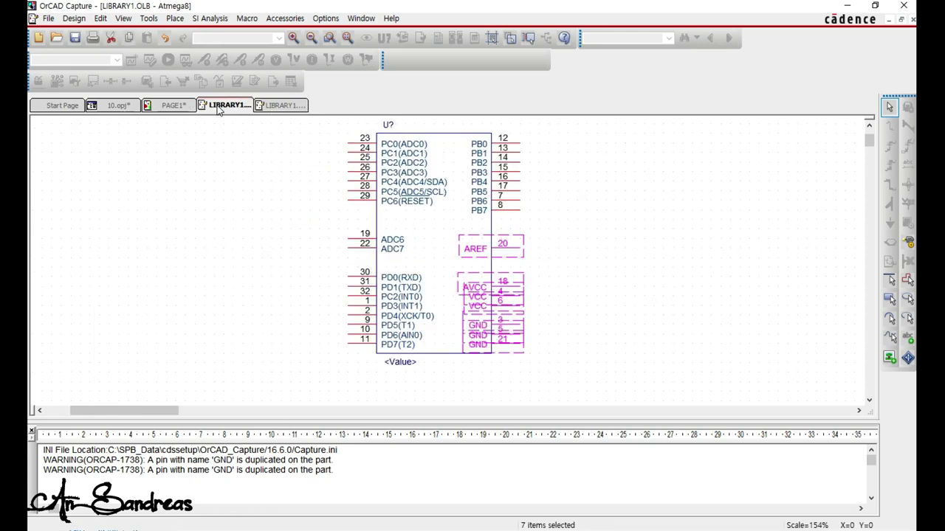
pyautogui.click(168, 107)
pyautogui.click(117, 107)
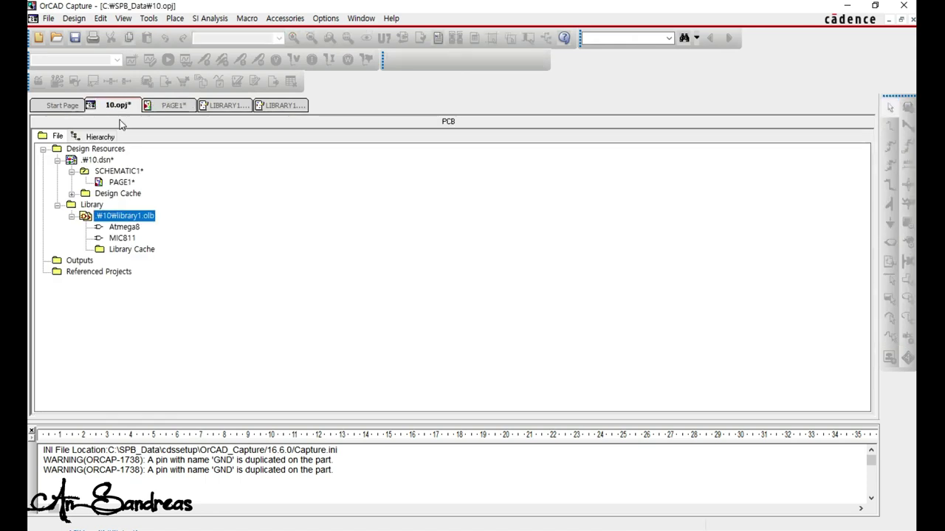
pyautogui.rightClick(140, 217)
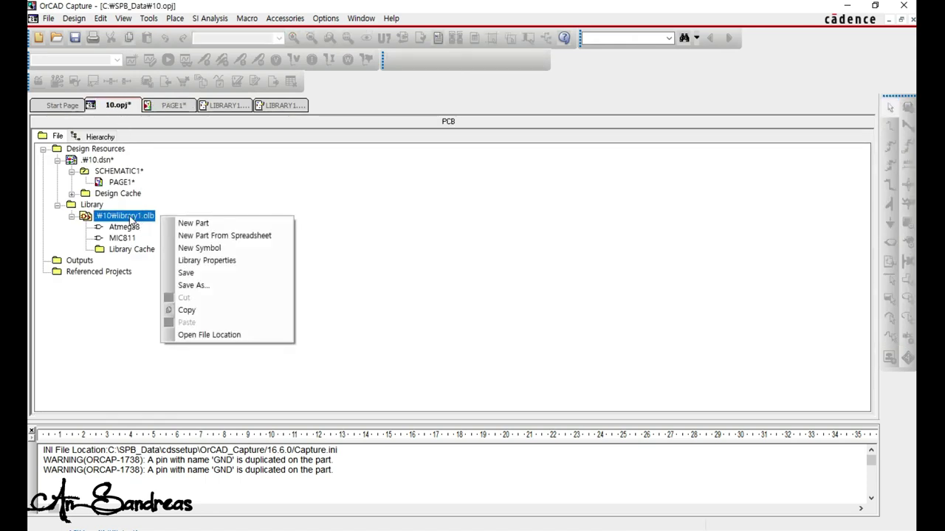
pyautogui.click(194, 224)
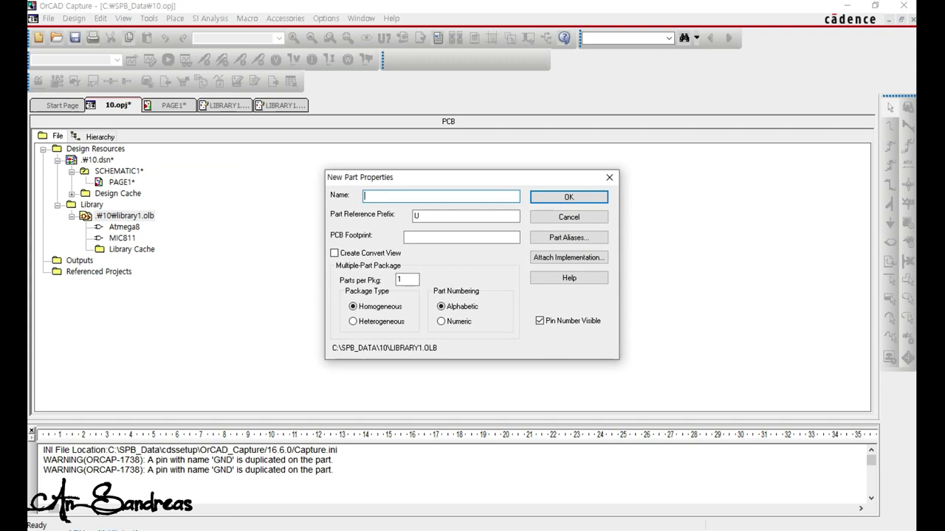
pyautogui.click(387, 198)
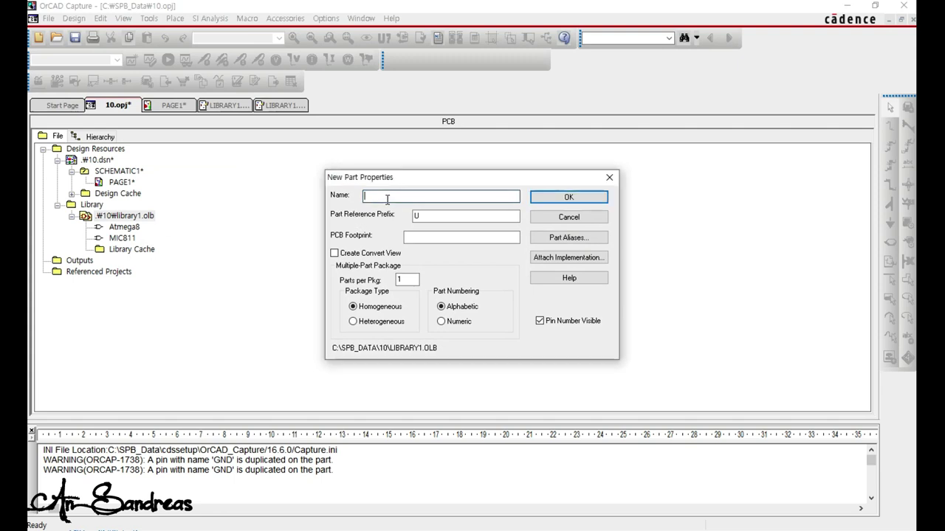
pyautogui.write('ADM1')
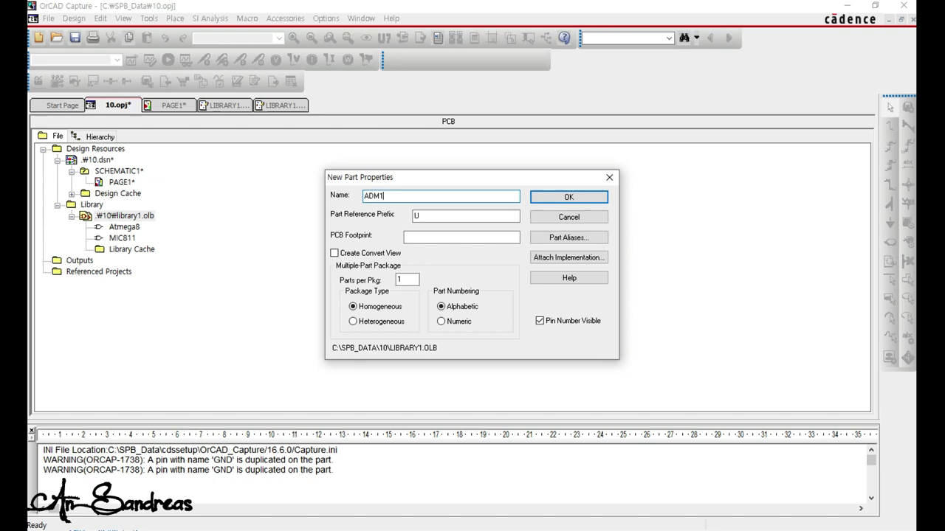
pyautogui.press('Tab')
pyautogui.press('Tab')
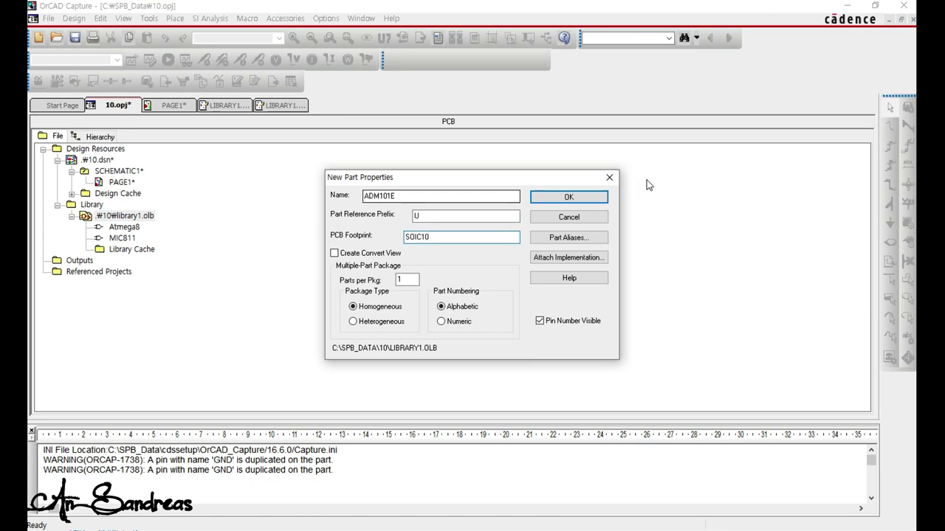
pyautogui.click(568, 197)
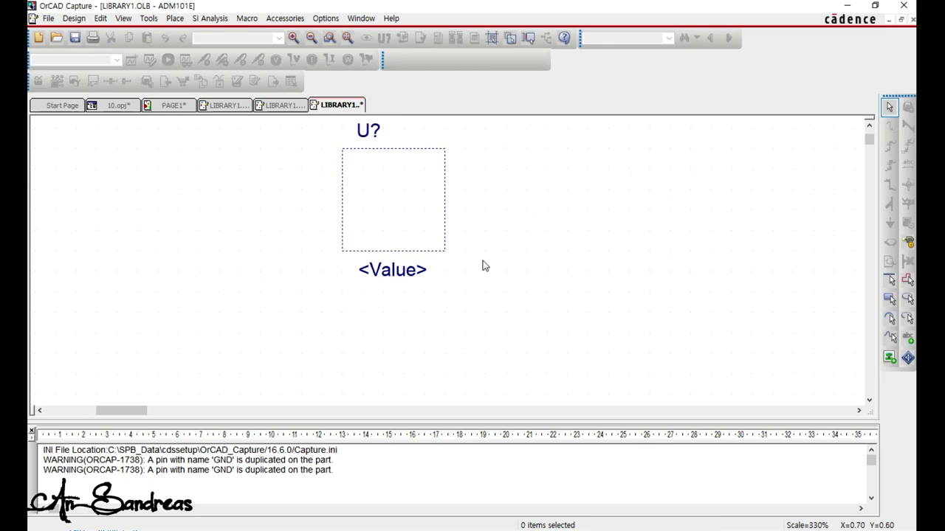
# Place an array of 10 pins on the left edge of the ADM101E body, with starting name x and starting number 1.
pyautogui.click(175, 18)
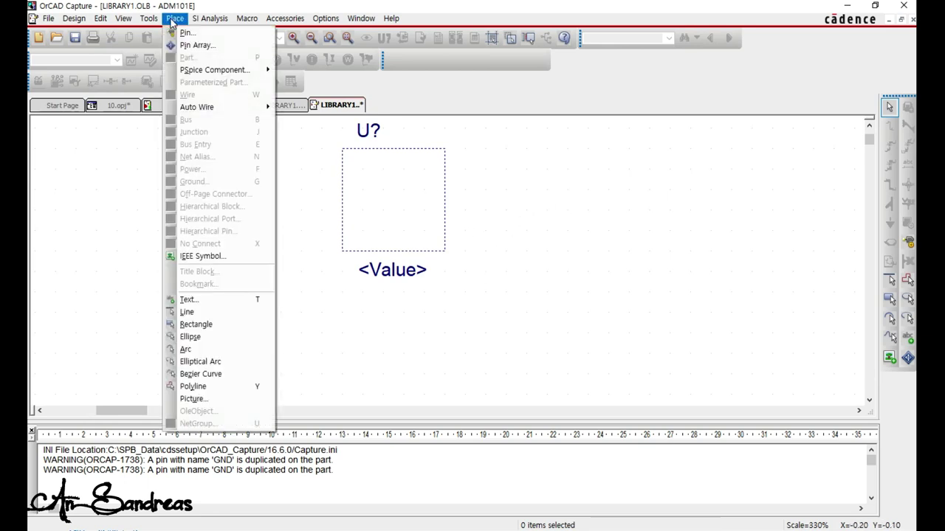
pyautogui.click(192, 45)
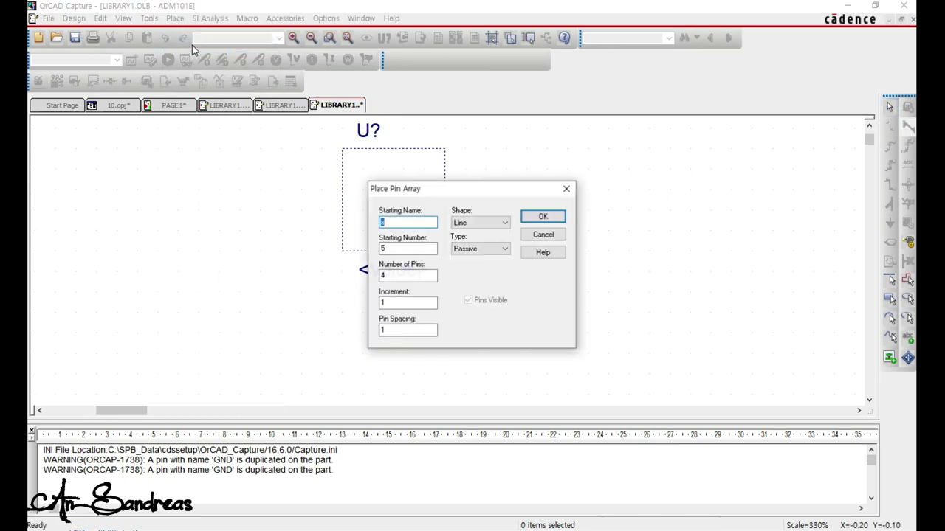
pyautogui.click(398, 249)
pyautogui.press('BackSpace')
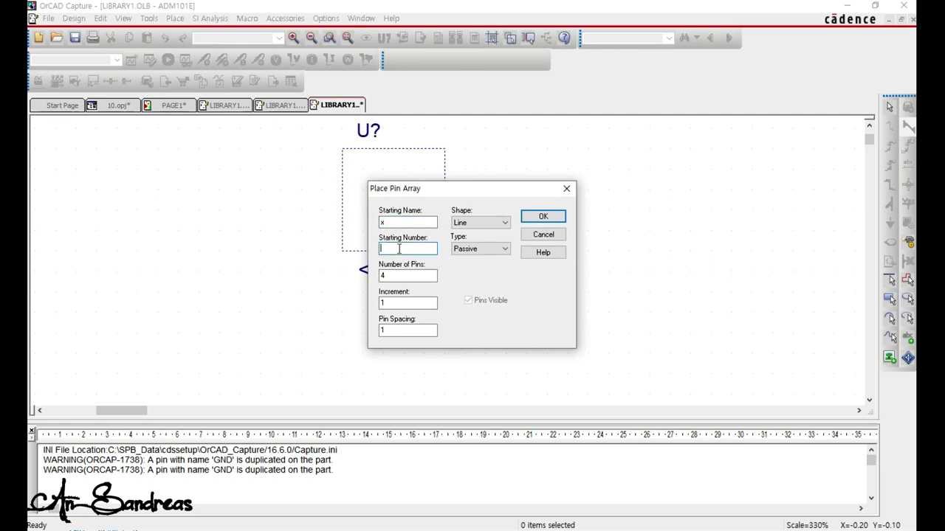
pyautogui.press('Tab')
pyautogui.click(543, 216)
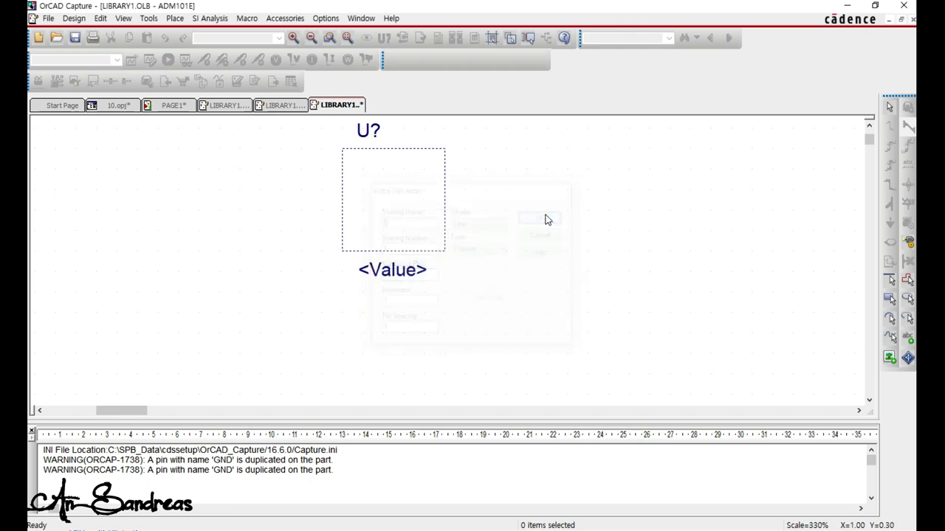
pyautogui.click(348, 171)
pyautogui.click(383, 213)
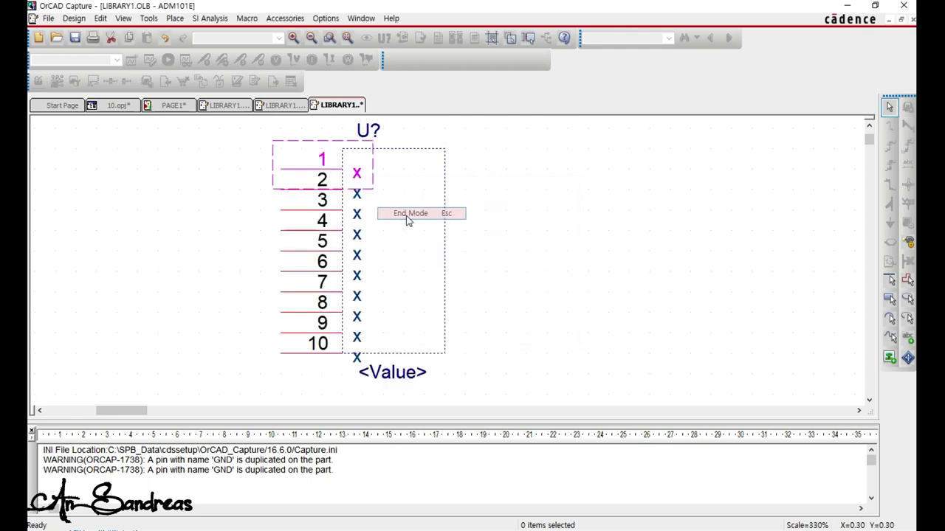
# Edit the properties of all ten pins together, naming pins 1 to 5 GND, C1-, V-, TIN and ROUT.
pyautogui.moveTo(219, 148); pyautogui.dragTo(306, 343)
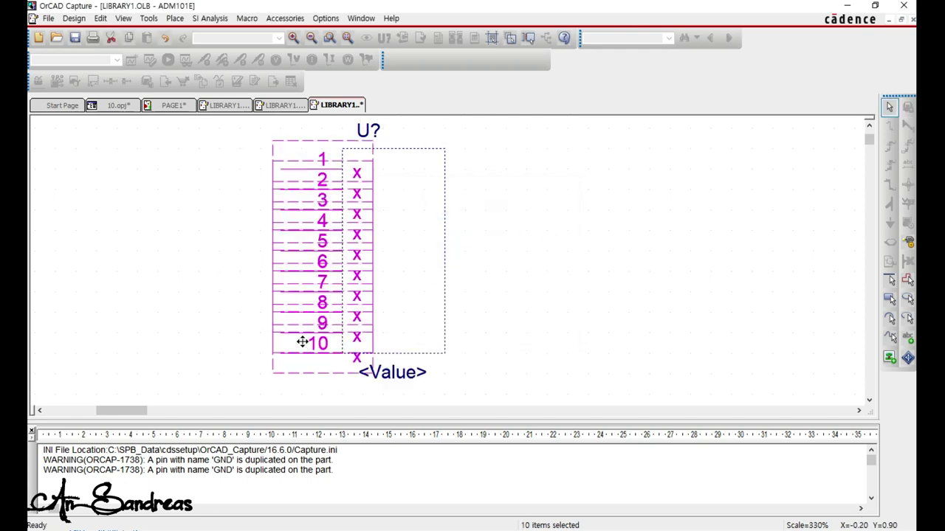
pyautogui.rightClick(301, 326)
pyautogui.click(332, 336)
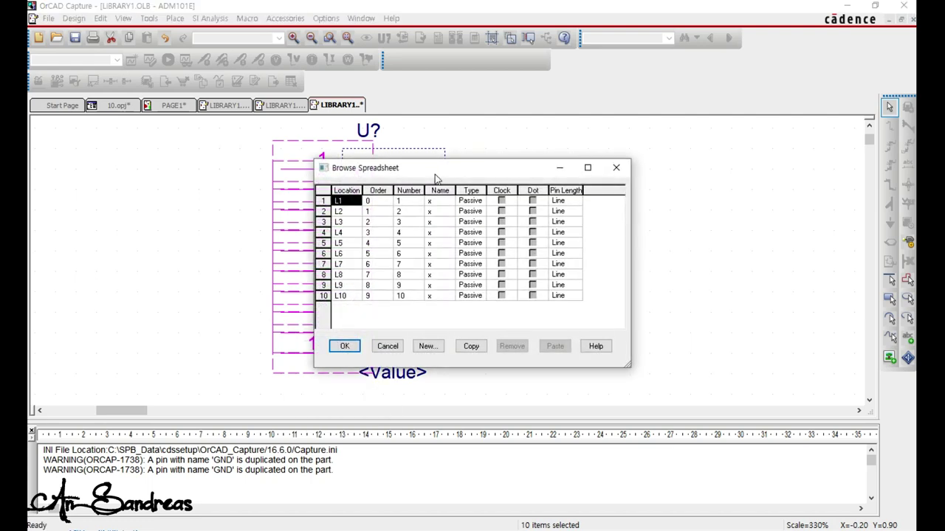
pyautogui.moveTo(424, 161); pyautogui.dragTo(536, 151)
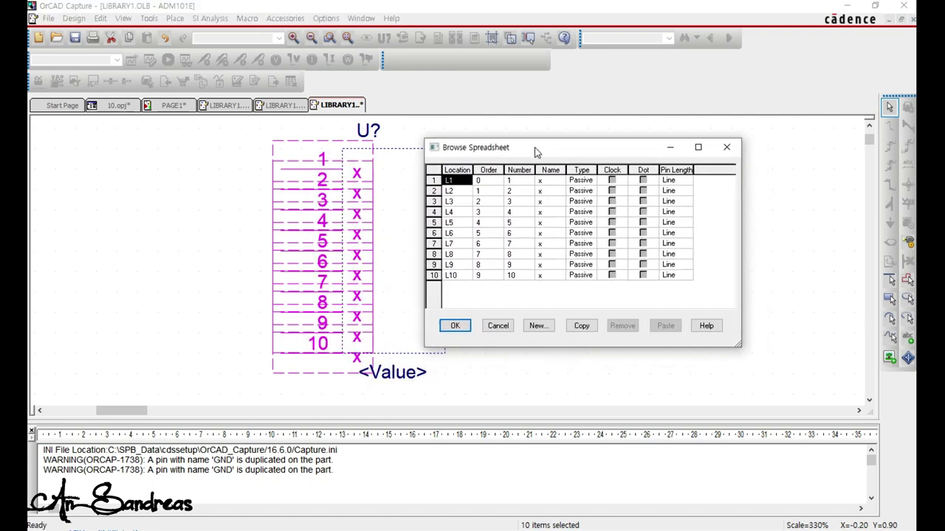
pyautogui.moveTo(565, 170); pyautogui.dragTo(645, 170)
pyautogui.click(569, 184)
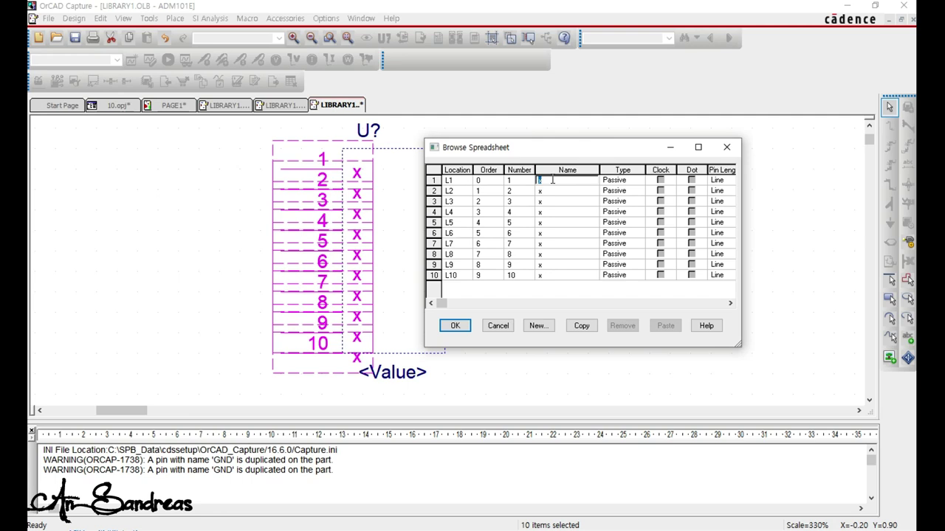
pyautogui.press('Return')
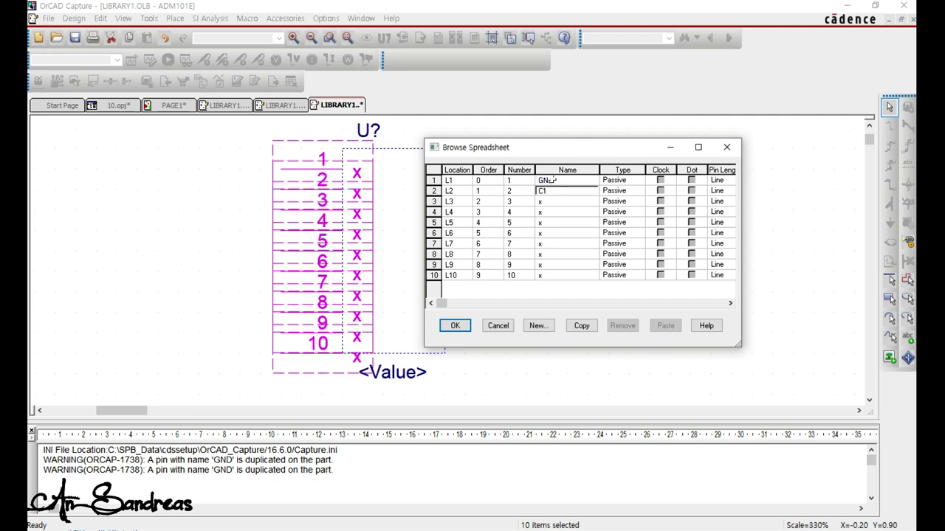
pyautogui.write('C1-')
pyautogui.press('Return')
pyautogui.write('V-')
pyautogui.press('Return')
pyautogui.write('TIN')
pyautogui.press('Return')
pyautogui.press('Return')
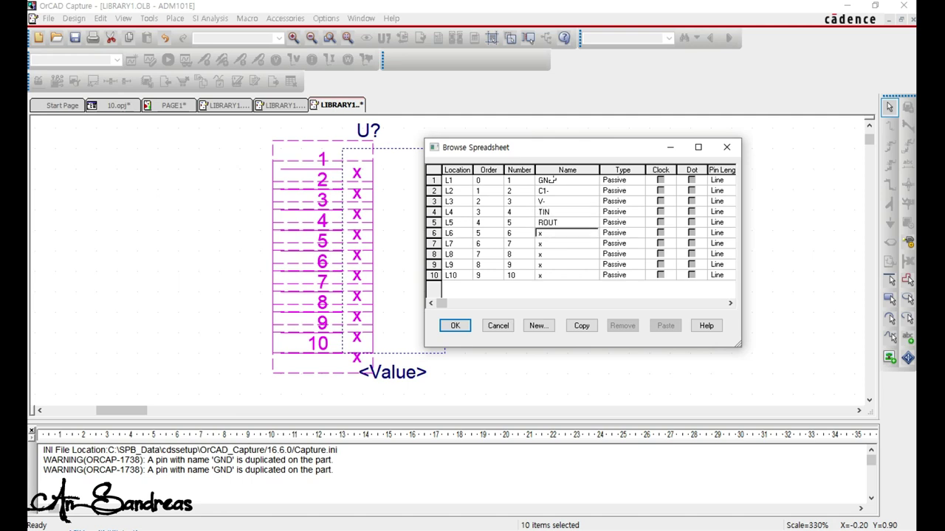
# Name pins 6 to 10 RIN, TOUT, SD, C1+ and VCC.
pyautogui.write('RIN')
pyautogui.press('Return')
pyautogui.write('TOUT')
pyautogui.press('Return')
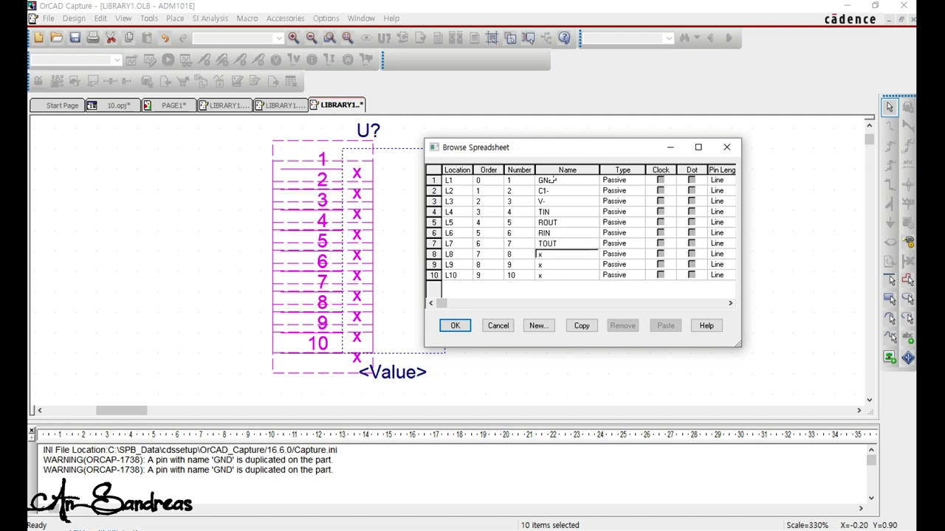
pyautogui.write('SD')
pyautogui.press('Return')
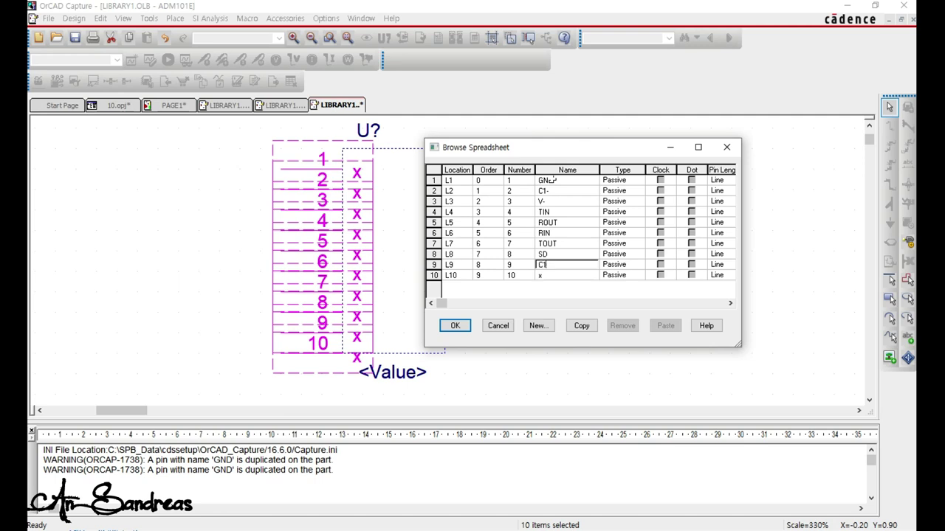
pyautogui.write('C1+')
pyautogui.press('Return')
pyautogui.write('VCC')
# Set the pin type of GND (pin 1) and VCC (pin 10) to Power and apply the pin property edits.
pyautogui.click(632, 182)
pyautogui.click(631, 183)
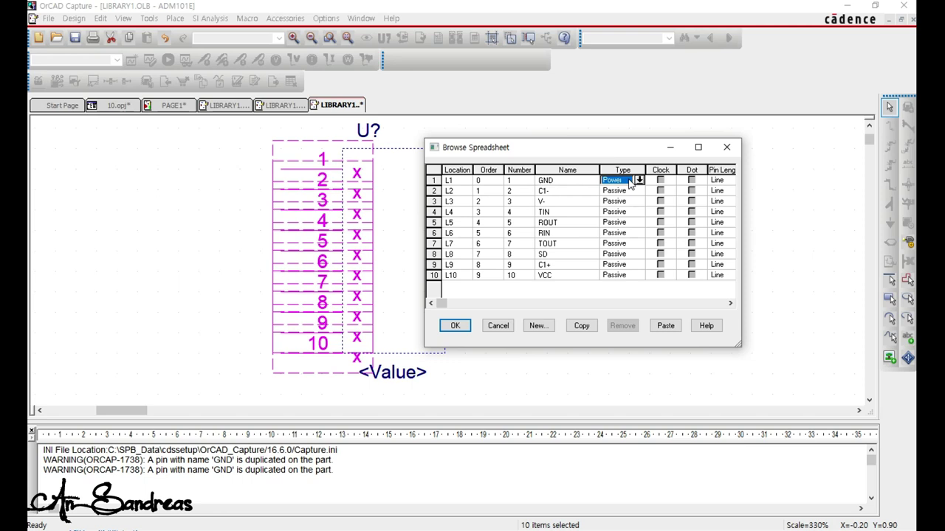
pyautogui.click(630, 184)
pyautogui.click(631, 275)
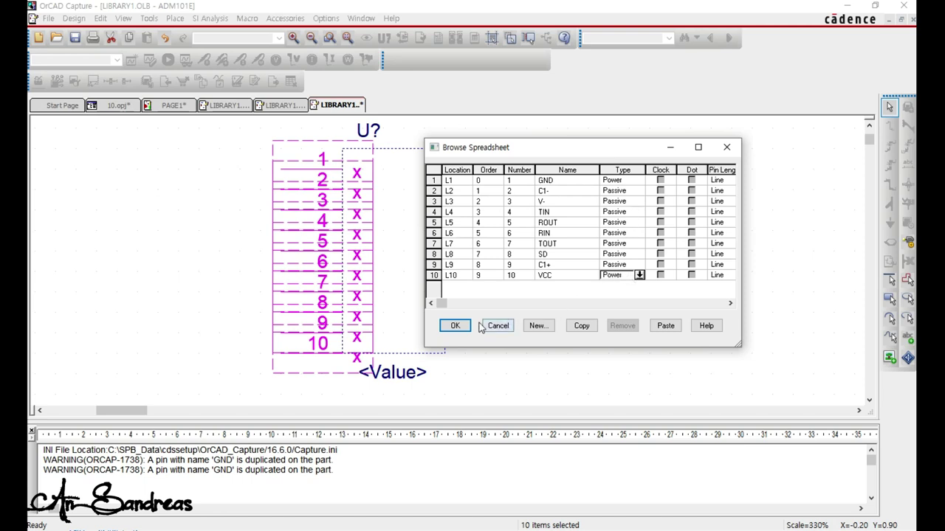
pyautogui.click(455, 325)
pyautogui.click(497, 315)
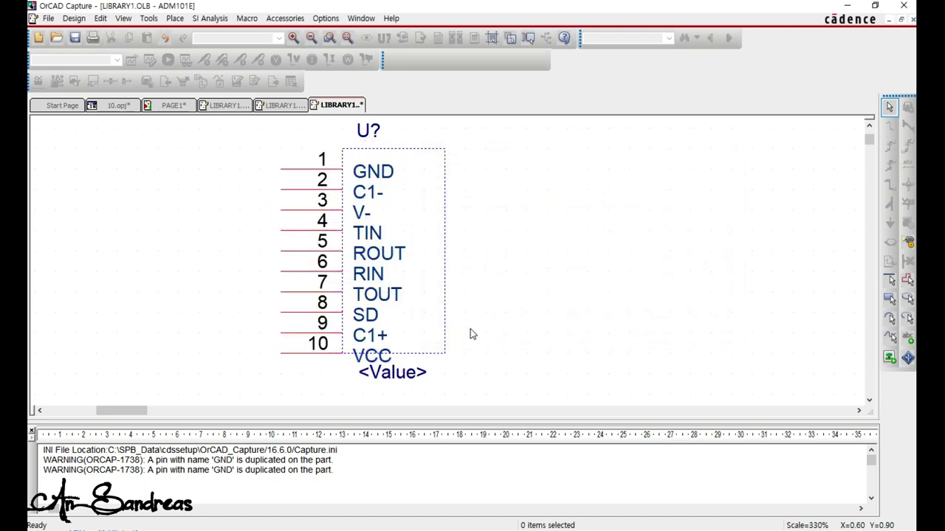
# Enlarge the ADM101E body outline by one grid step in width and height so it extends below pin 10.
pyautogui.click(442, 355)
pyautogui.moveTo(447, 358); pyautogui.dragTo(464, 374)
pyautogui.click(527, 309)
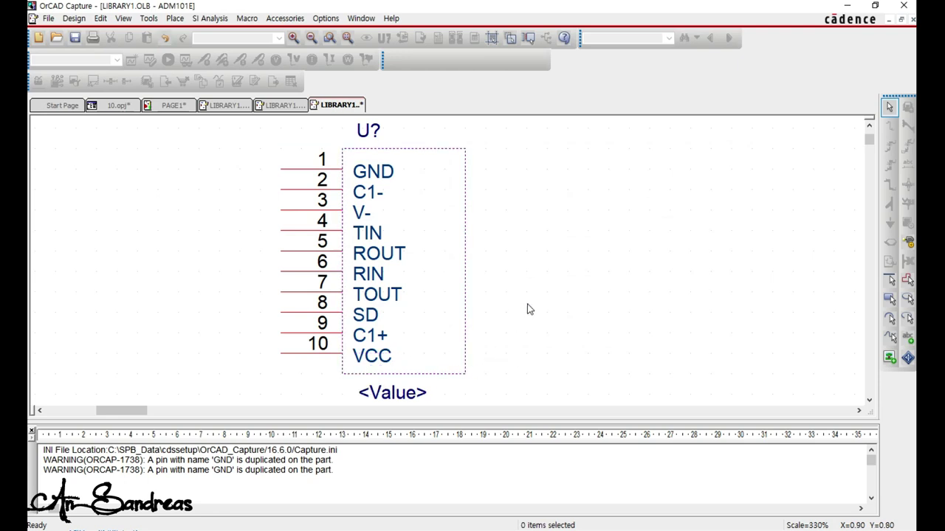
# Move pins TOUT, RIN, C1+, C1- and SD to the body's right edge, ordered top to bottom with gaps around C1+ and C1-.
pyautogui.click(310, 295)
pyautogui.moveTo(310, 296); pyautogui.dragTo(501, 185)
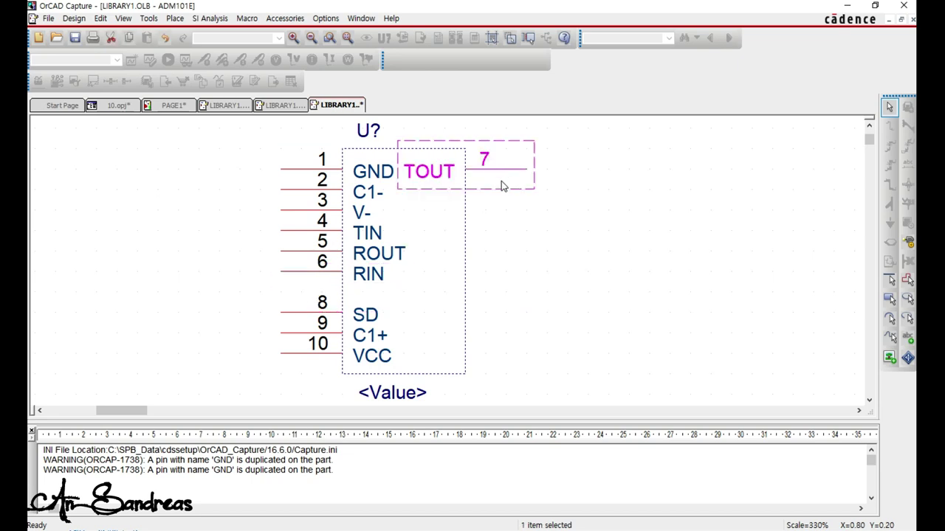
pyautogui.click(509, 250)
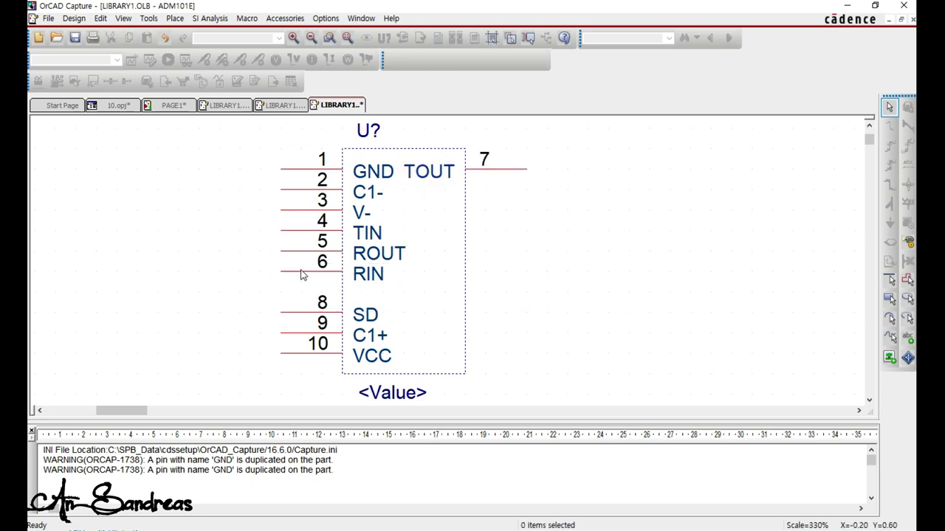
pyautogui.moveTo(300, 275); pyautogui.dragTo(488, 194)
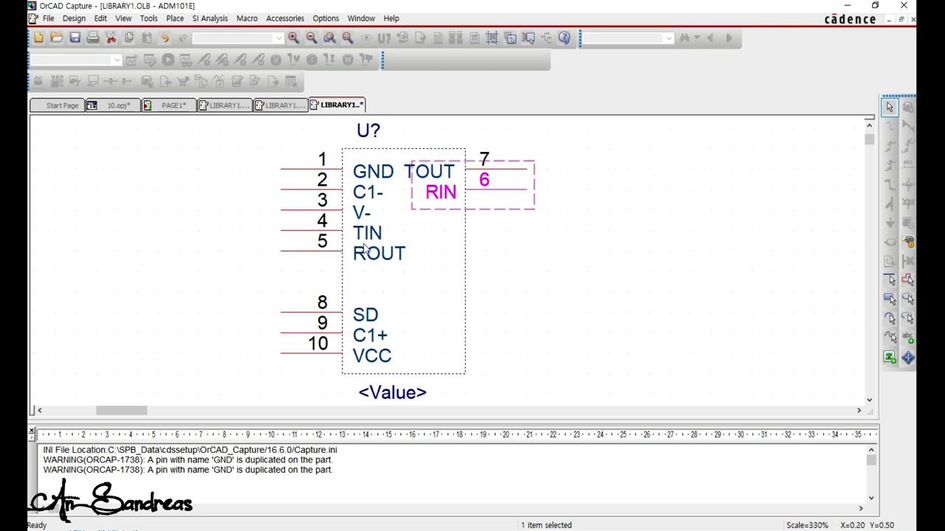
pyautogui.click(295, 336)
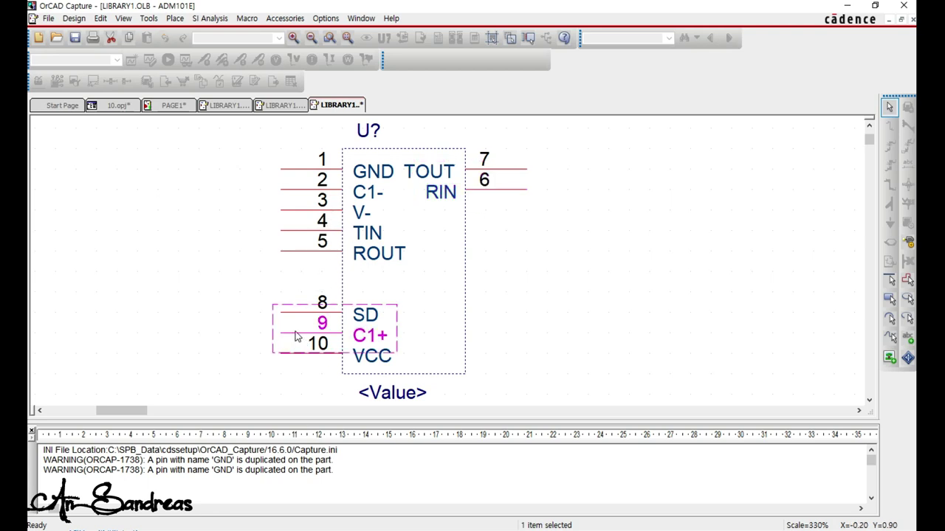
pyautogui.moveTo(295, 336); pyautogui.dragTo(481, 232)
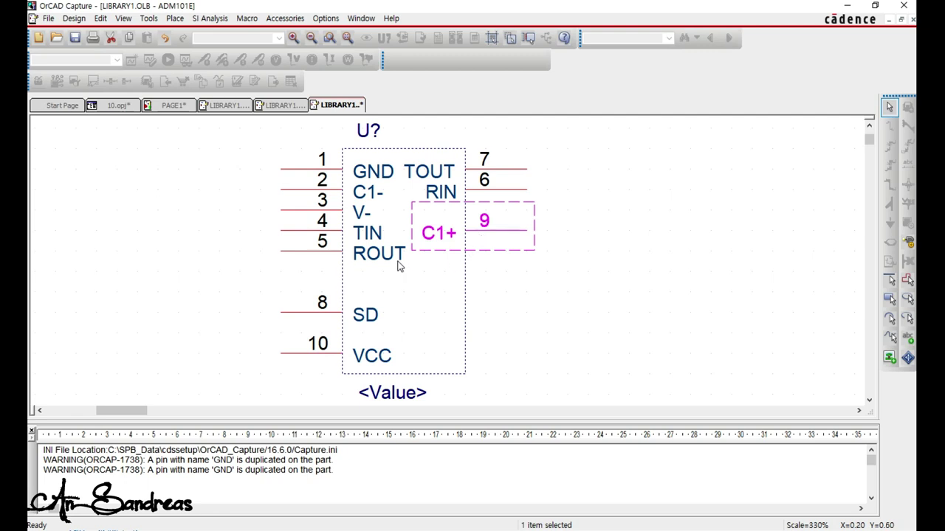
pyautogui.moveTo(311, 193); pyautogui.dragTo(492, 300)
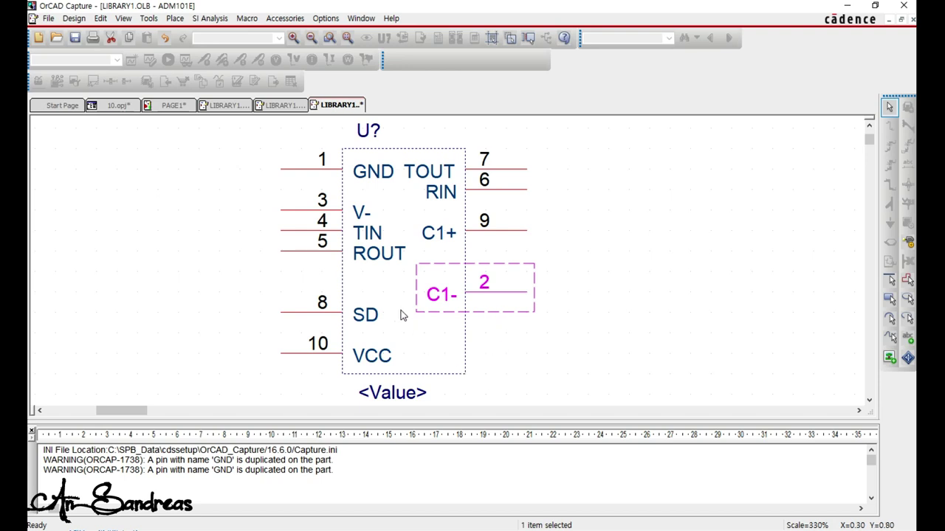
pyautogui.moveTo(306, 312); pyautogui.dragTo(480, 363)
pyautogui.click(609, 301)
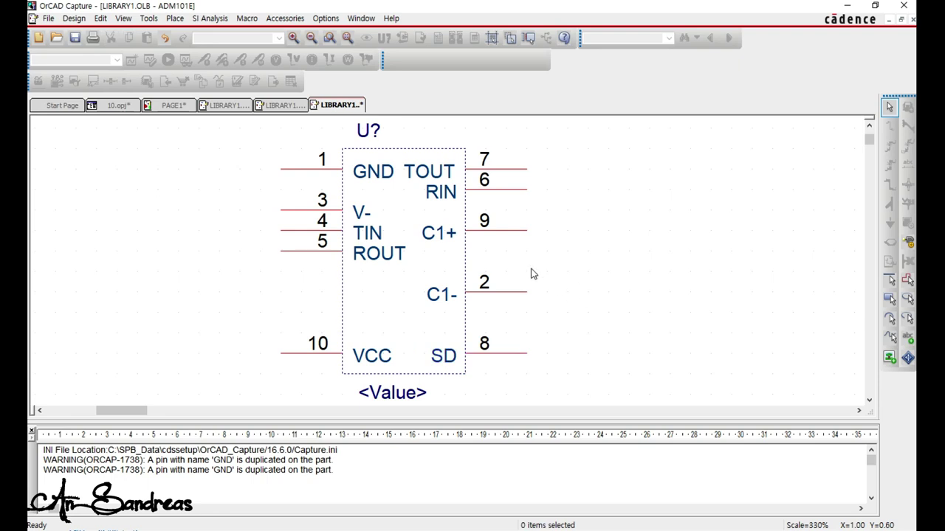
# Widen the ADM101E body outline by one more grid step to the right.
pyautogui.click(473, 271)
pyautogui.click(474, 376)
pyautogui.click(467, 377)
pyautogui.moveTo(465, 377); pyautogui.dragTo(487, 379)
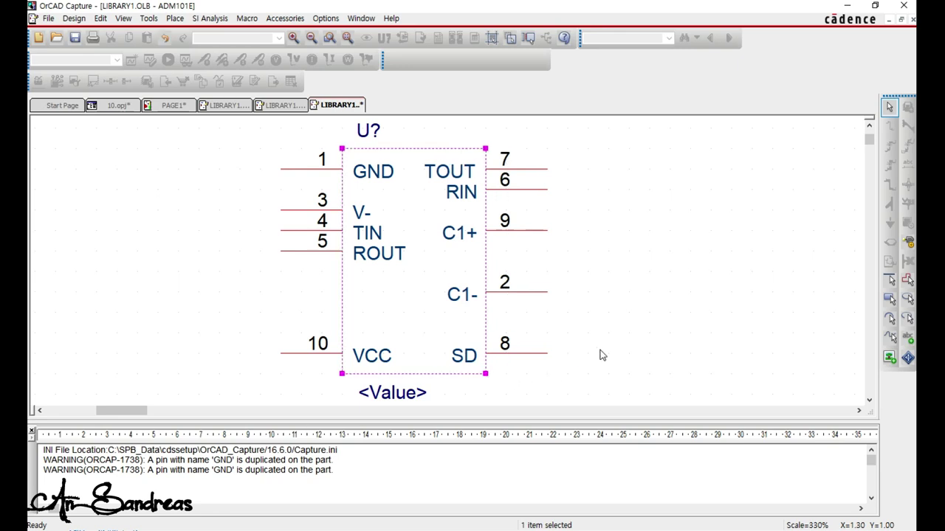
pyautogui.click(631, 318)
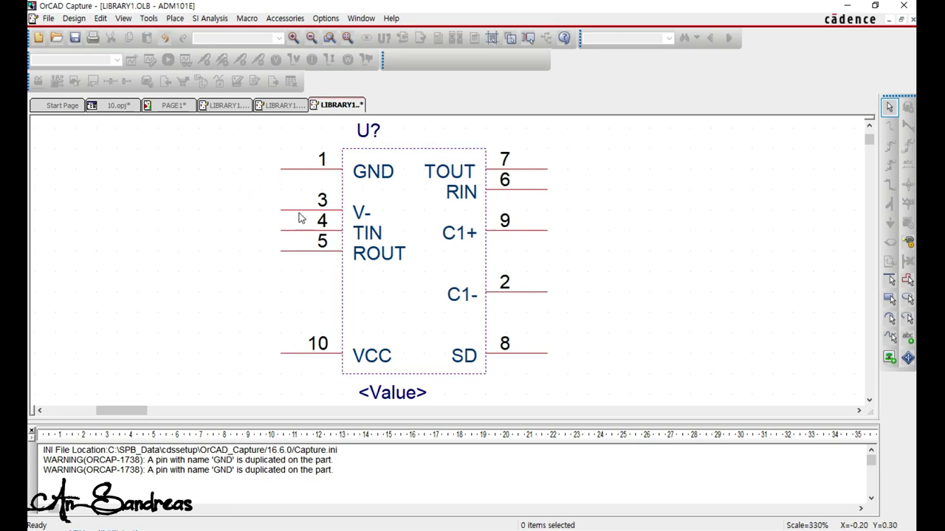
# Rearrange the left-edge pins, placing VCC at the top, V- below ROUT and GND at the bottom.
pyautogui.click(307, 175)
pyautogui.moveTo(324, 265); pyautogui.dragTo(319, 312)
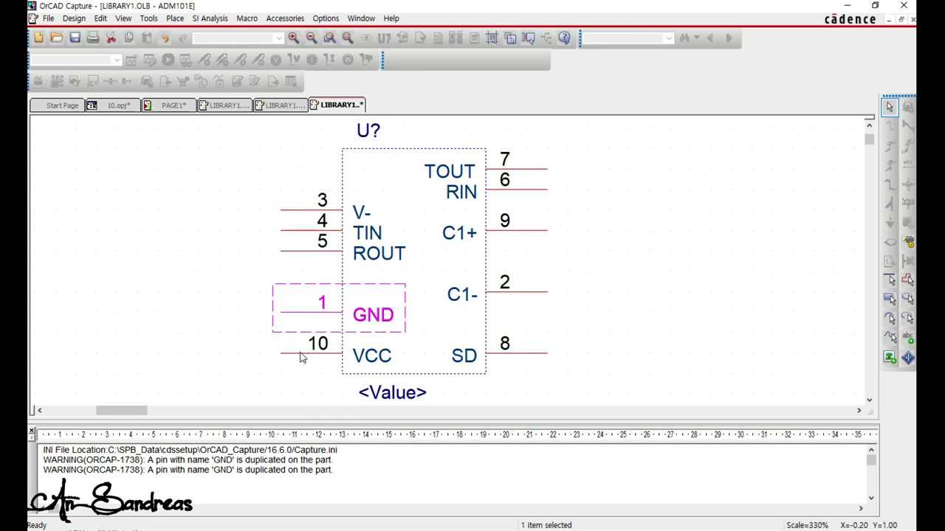
pyautogui.moveTo(301, 354); pyautogui.dragTo(317, 170)
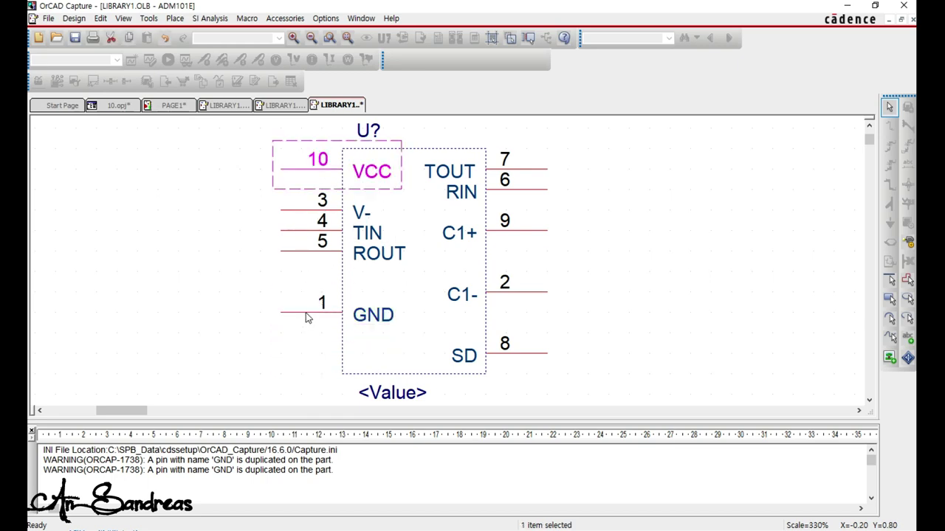
pyautogui.moveTo(316, 305); pyautogui.dragTo(303, 353)
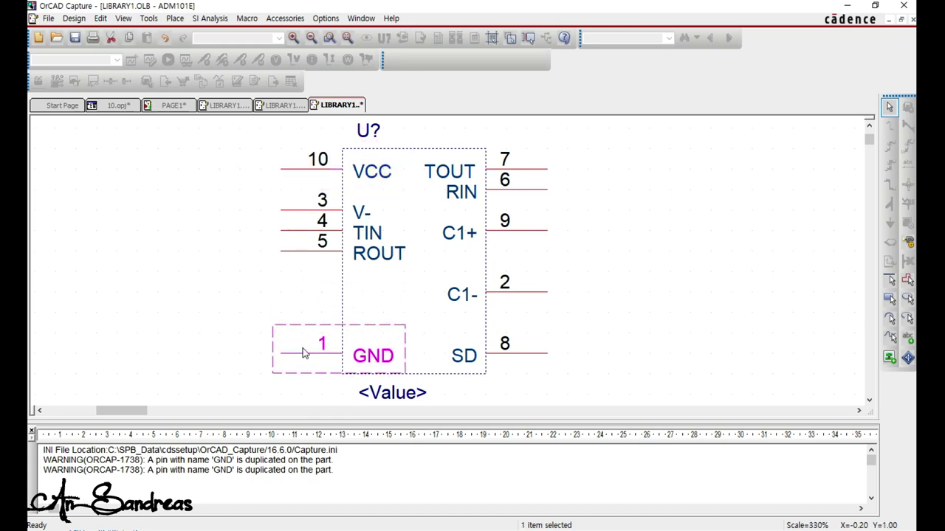
pyautogui.click(263, 286)
pyautogui.moveTo(308, 211); pyautogui.dragTo(310, 312)
pyautogui.click(263, 267)
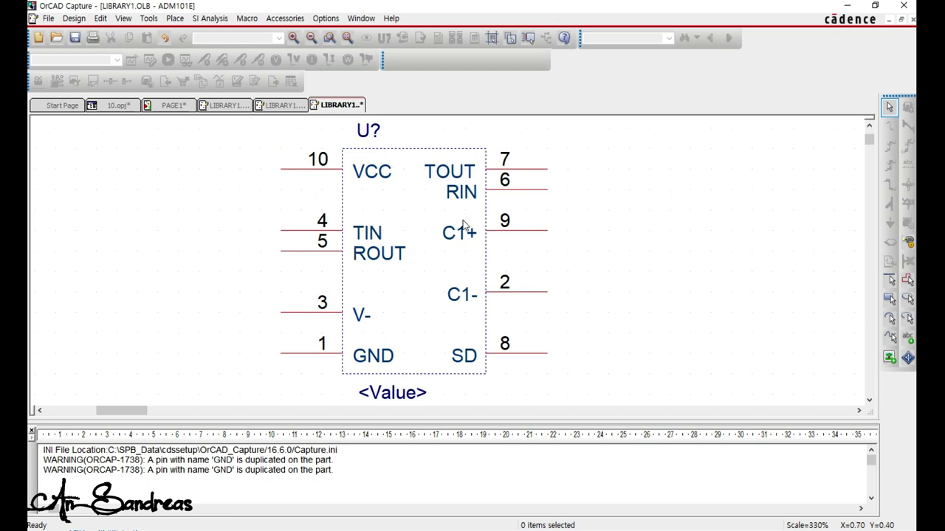
# Draw a rectangle along the full ADM101E body outline and end the rectangle command.
pyautogui.click(175, 19)
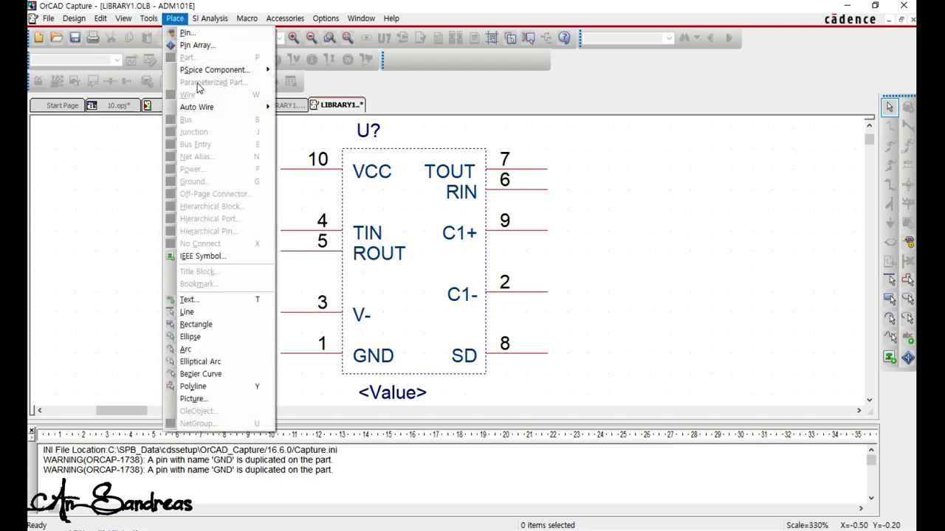
pyautogui.click(198, 324)
pyautogui.click(342, 149)
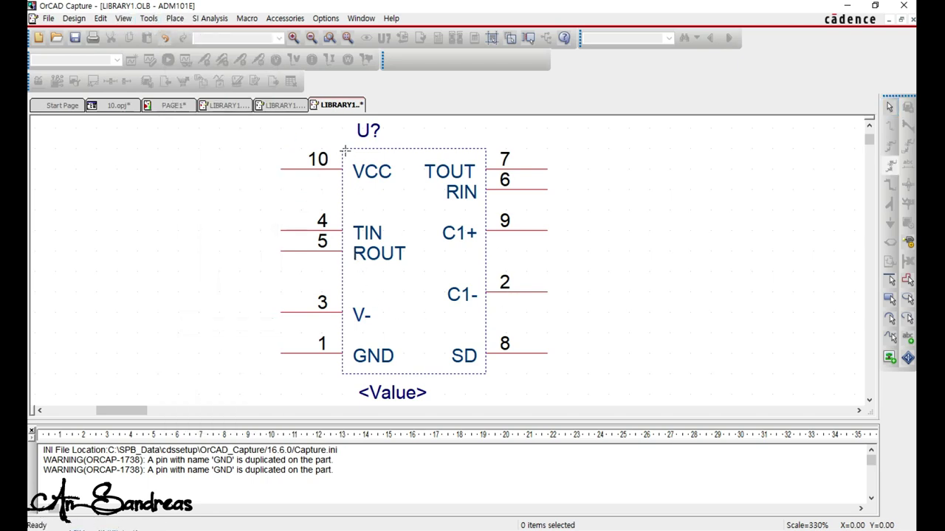
pyautogui.click(485, 373)
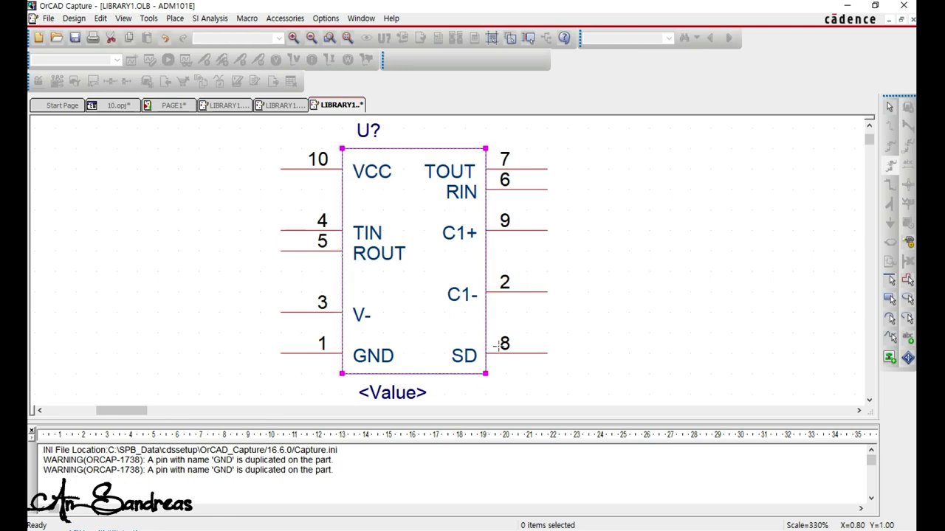
pyautogui.rightClick(611, 213)
pyautogui.click(635, 215)
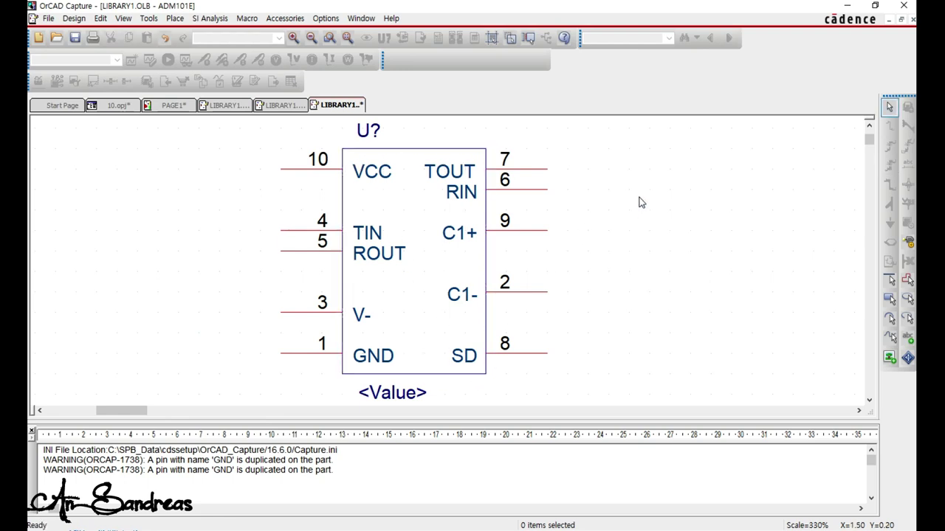
# Save the ADM101E part and check the ADM101E, Atmega8 and MIC811 entries under library1.olb in the 10.opj project.
pyautogui.rightClick(330, 108)
pyautogui.click(355, 163)
pyautogui.click(116, 105)
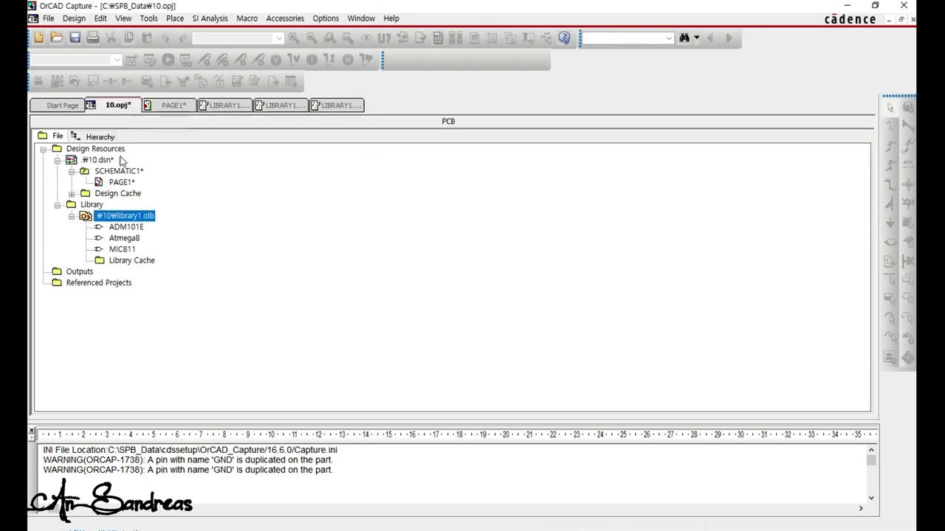
pyautogui.click(127, 228)
pyautogui.click(125, 239)
pyautogui.click(122, 250)
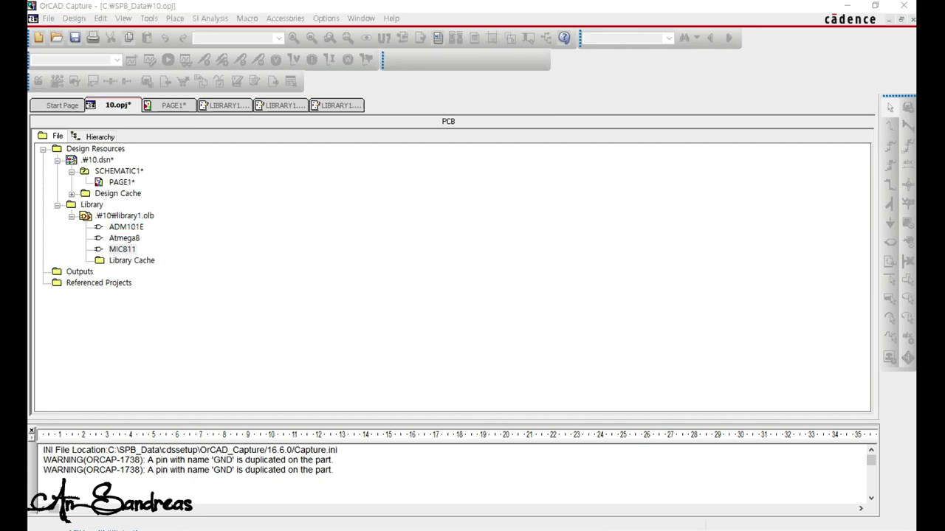
# Close the open part editor windows of Atmega8, MIC811 and ADM101E.
pyautogui.click(246, 108)
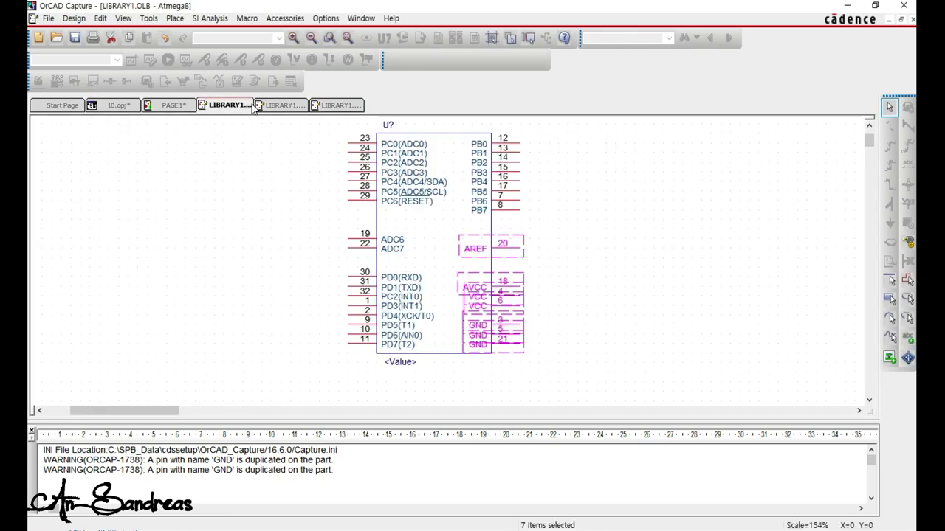
pyautogui.rightClick(246, 108)
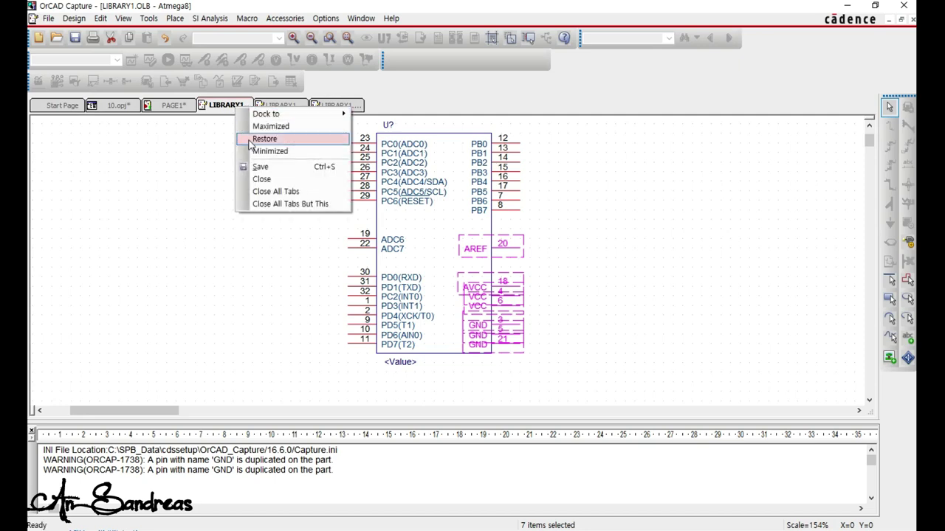
pyautogui.click(258, 181)
pyautogui.click(226, 106)
pyautogui.rightClick(223, 106)
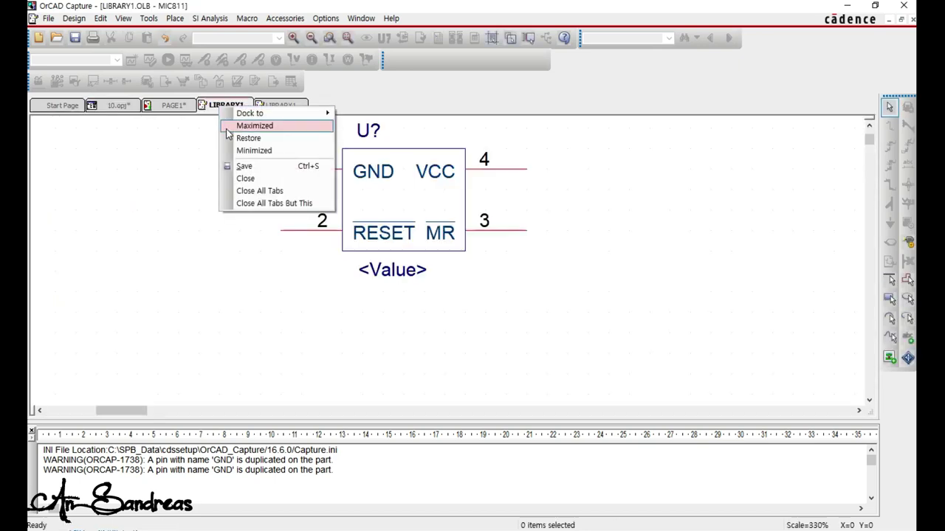
pyautogui.click(243, 180)
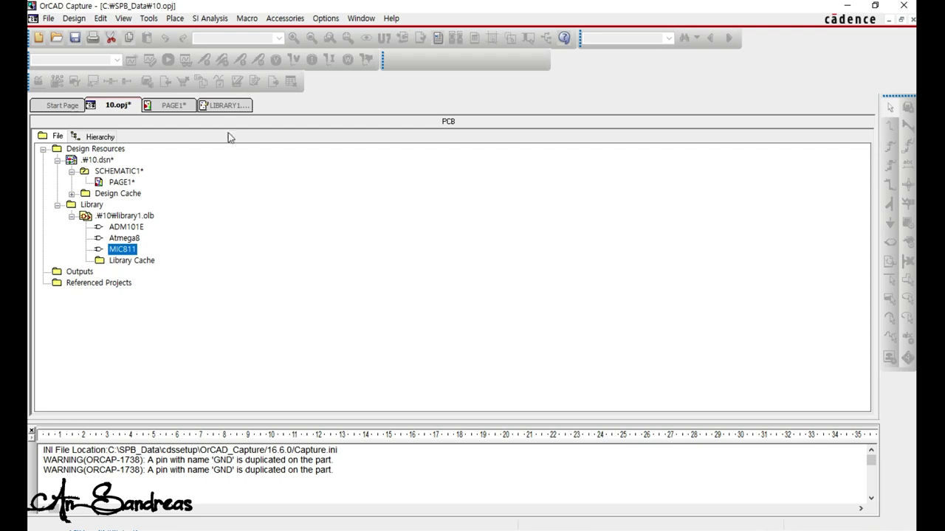
pyautogui.click(232, 107)
pyautogui.rightClick(231, 109)
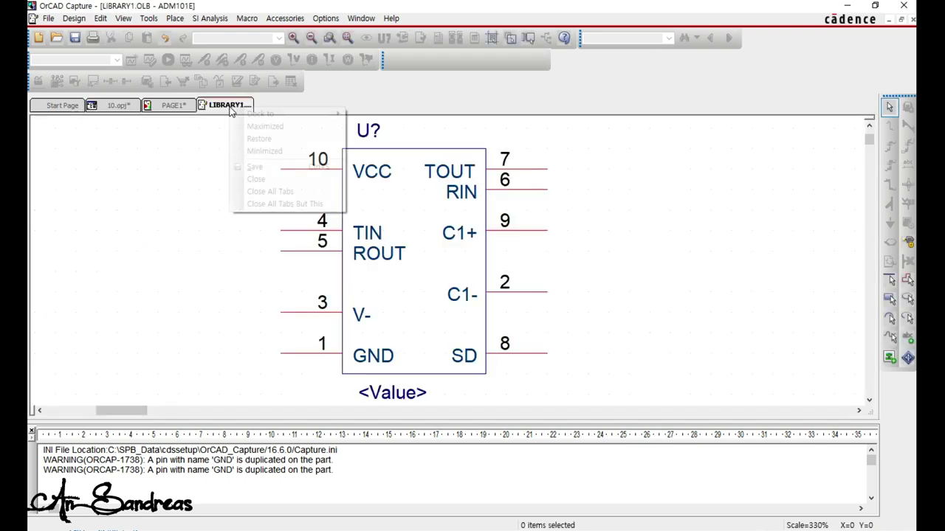
pyautogui.click(254, 180)
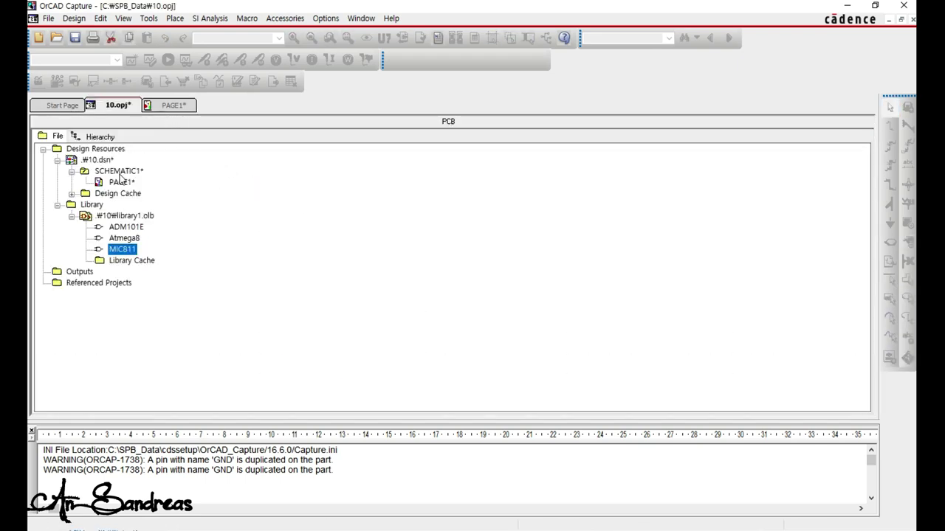
# Start placing parts on schematic PAGE1 and add every .olb file in the library folder to the placement libraries.
pyautogui.click(168, 107)
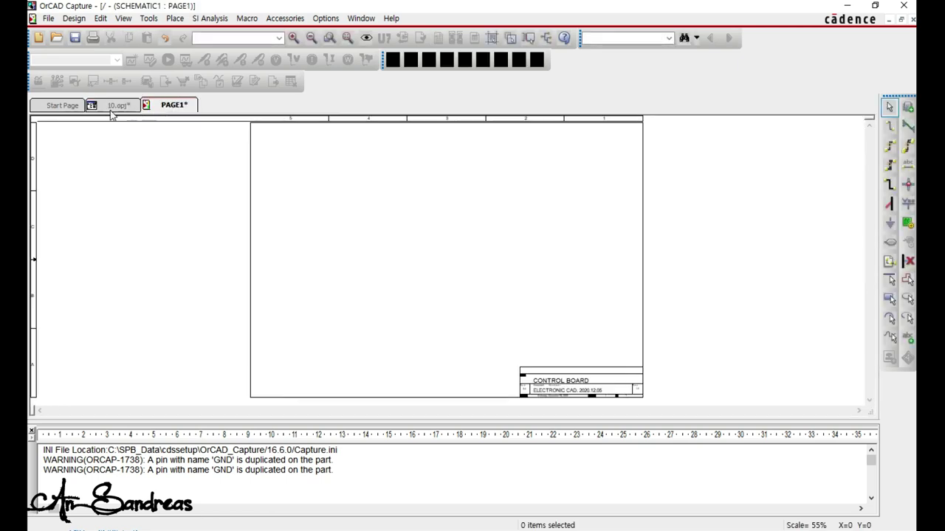
pyautogui.click(116, 108)
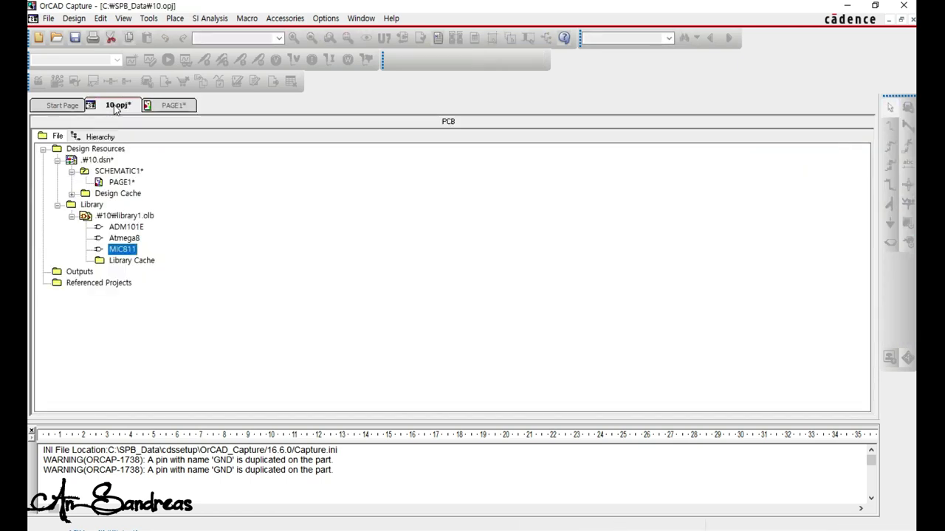
pyautogui.click(162, 106)
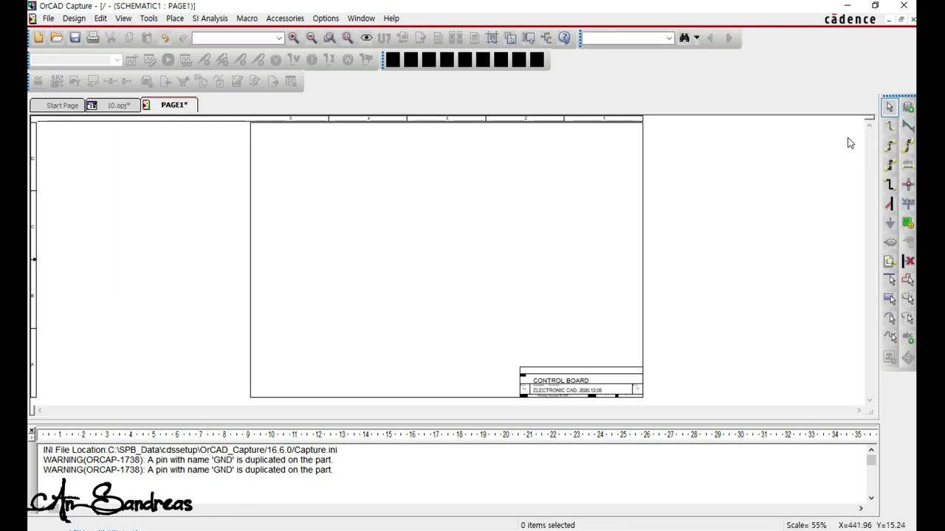
pyautogui.click(907, 108)
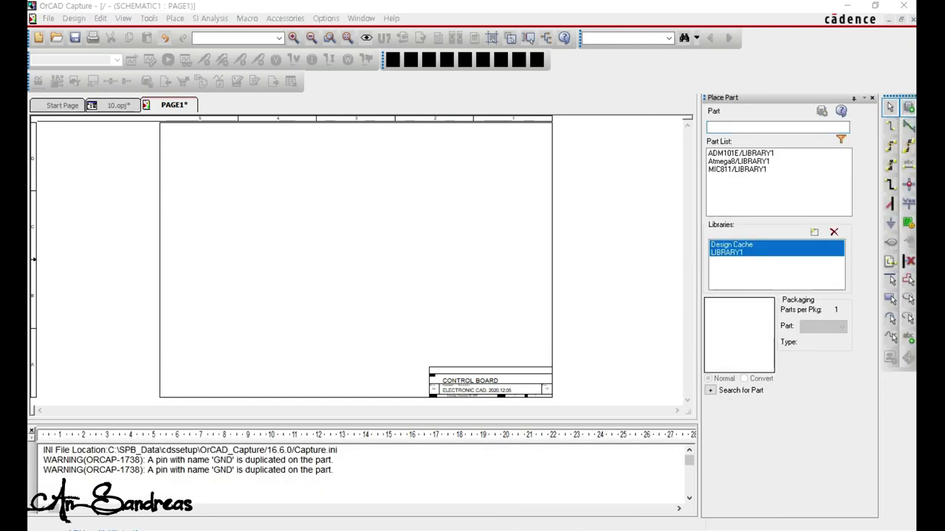
pyautogui.click(814, 232)
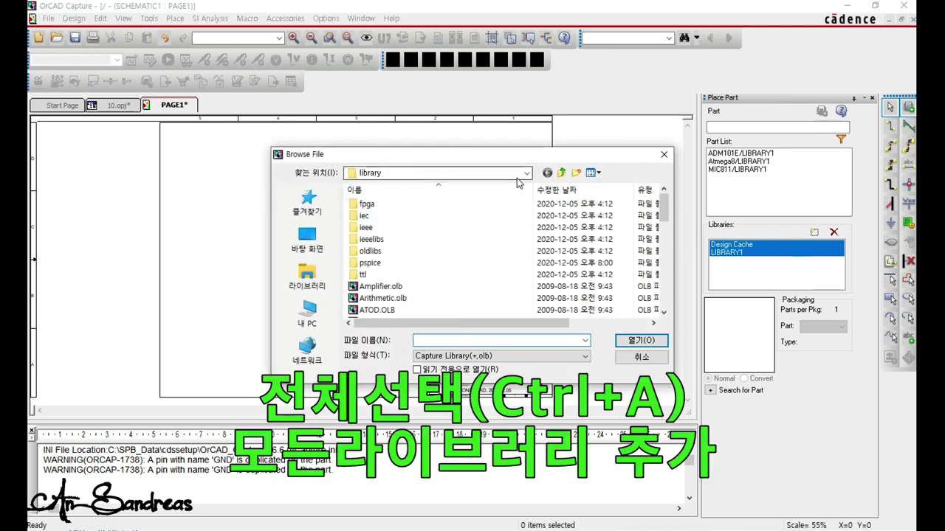
pyautogui.click(390, 295)
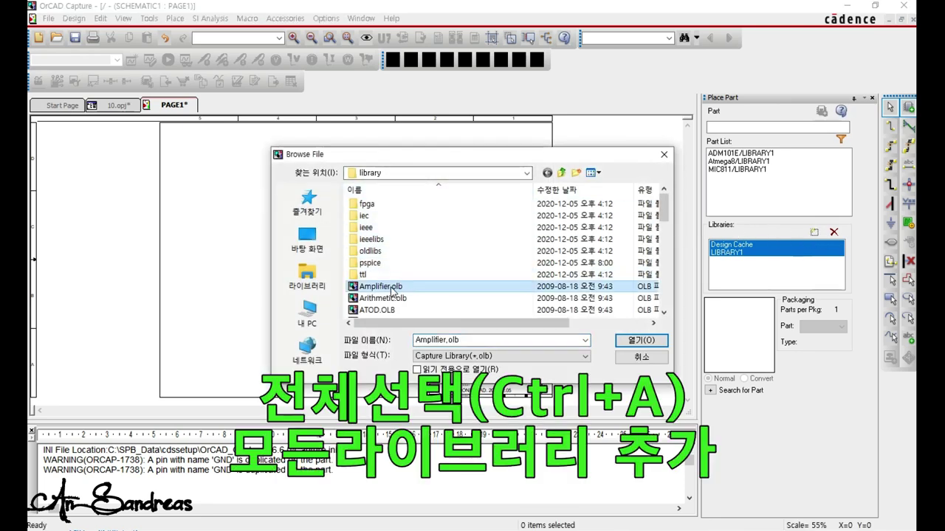
pyautogui.hotkey('ctrl', 'a')
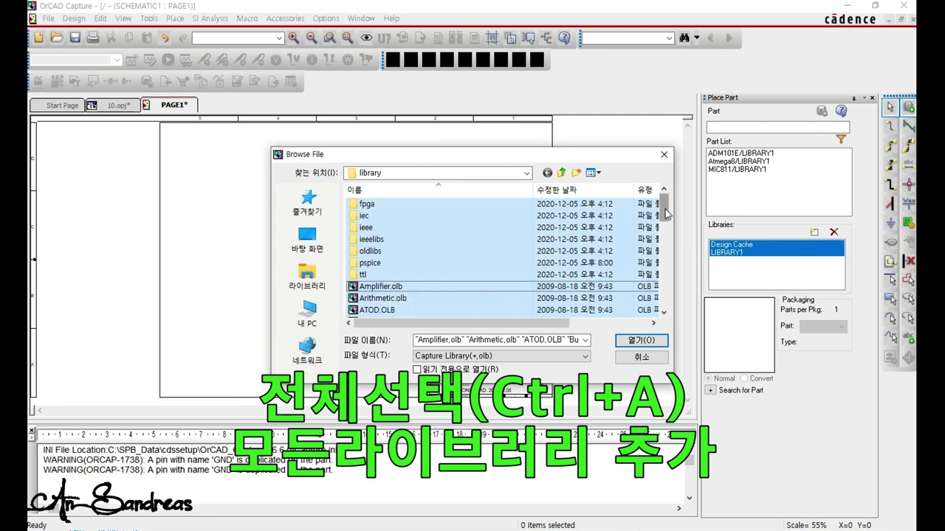
pyautogui.moveTo(665, 209); pyautogui.dragTo(664, 317)
pyautogui.click(639, 340)
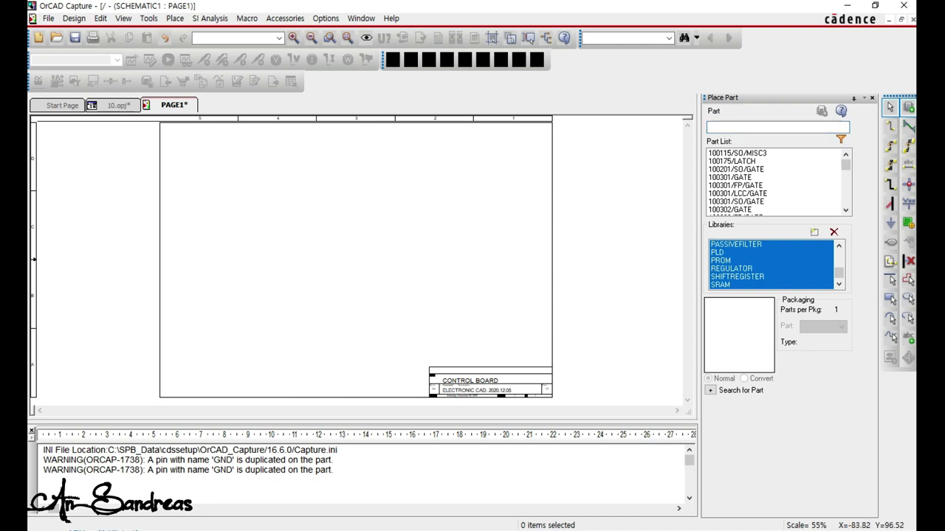
# Search the part list for ATMEGA and add the custom library1.olb from C:\SPB_Data\10 to the placement libraries.
pyautogui.click(743, 127)
pyautogui.write('ATMEGA')
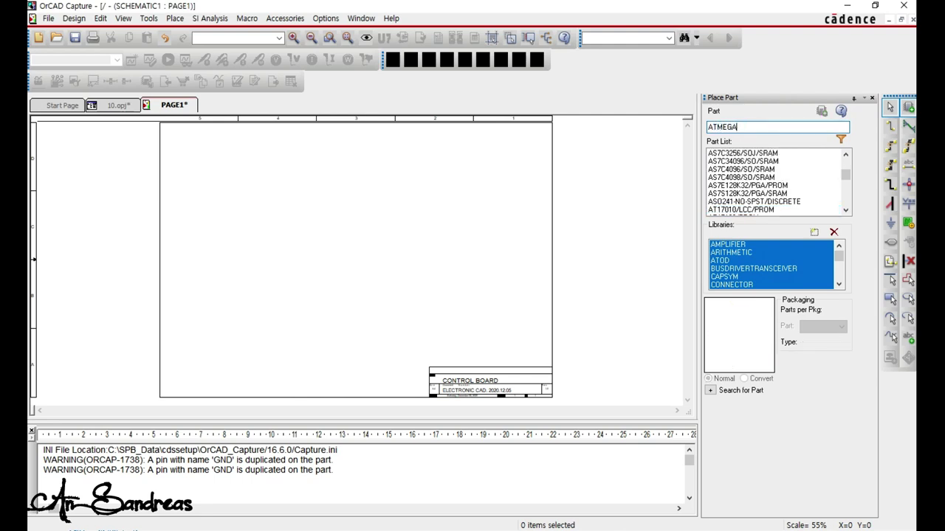
pyautogui.click(814, 233)
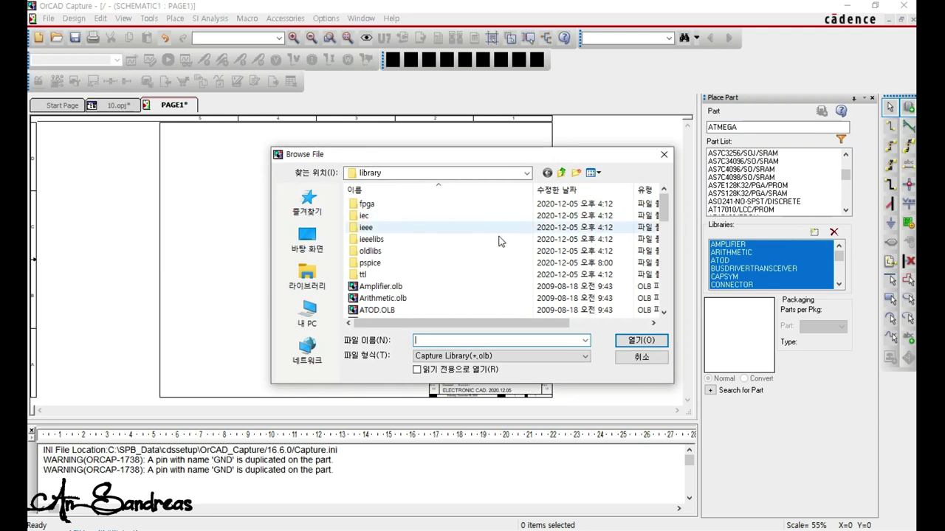
pyautogui.click(309, 320)
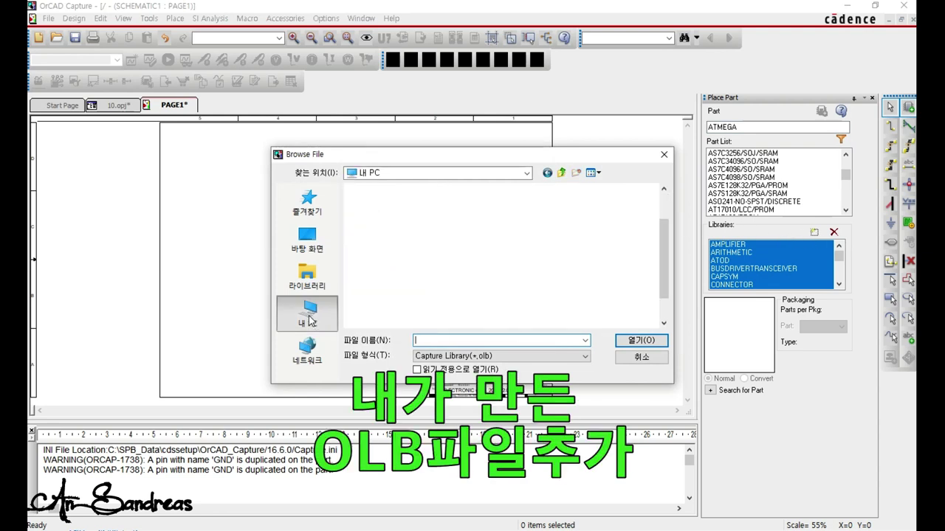
pyautogui.doubleClick(426, 310)
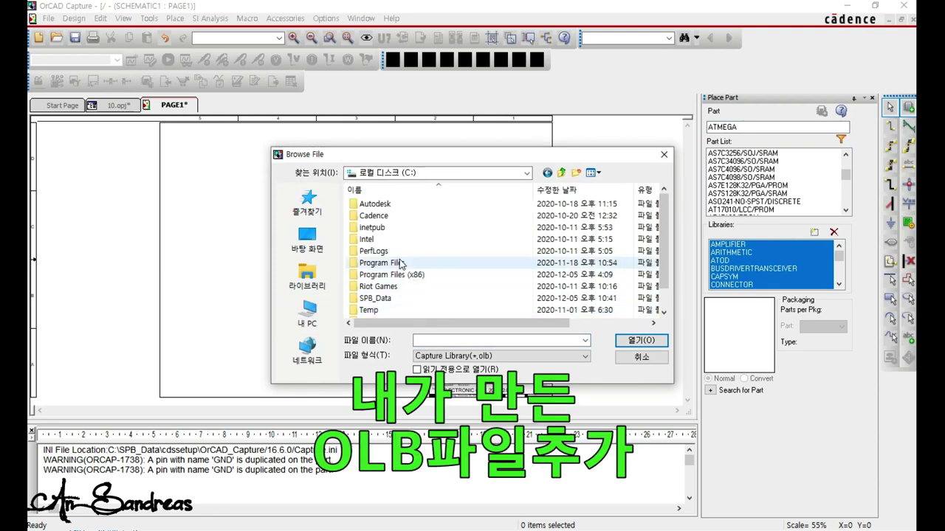
pyautogui.doubleClick(384, 299)
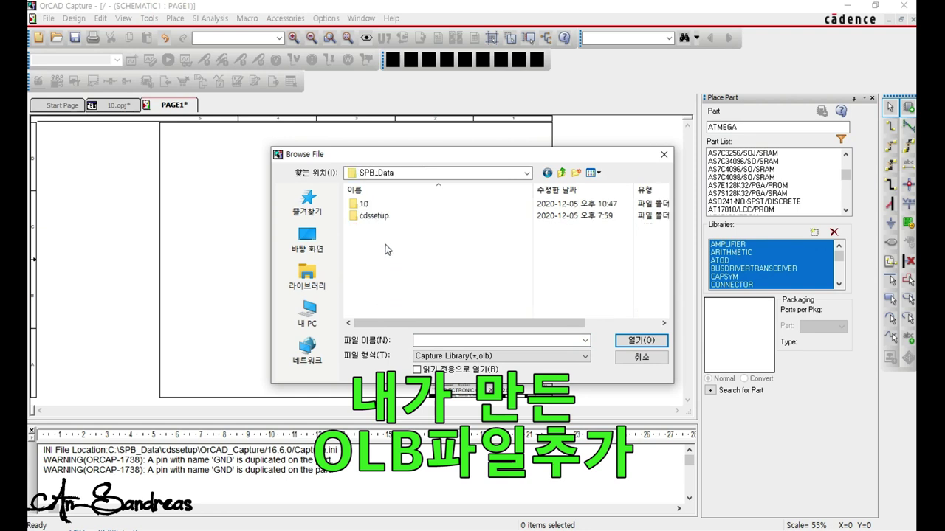
pyautogui.doubleClick(369, 205)
pyautogui.click(375, 204)
pyautogui.click(640, 340)
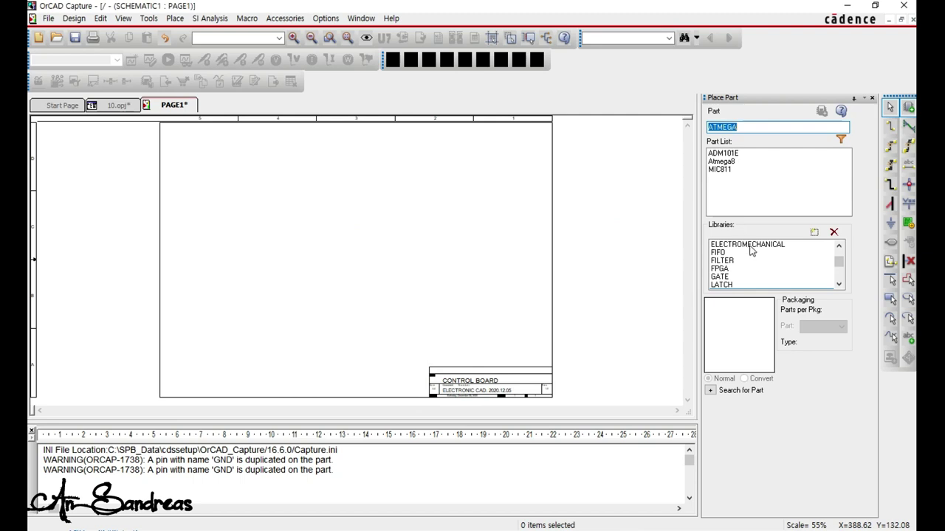
# Select all the placement libraries and place one Atmega8 from LIBRARY1 in the upper-left part of the sheet.
pyautogui.click(802, 263)
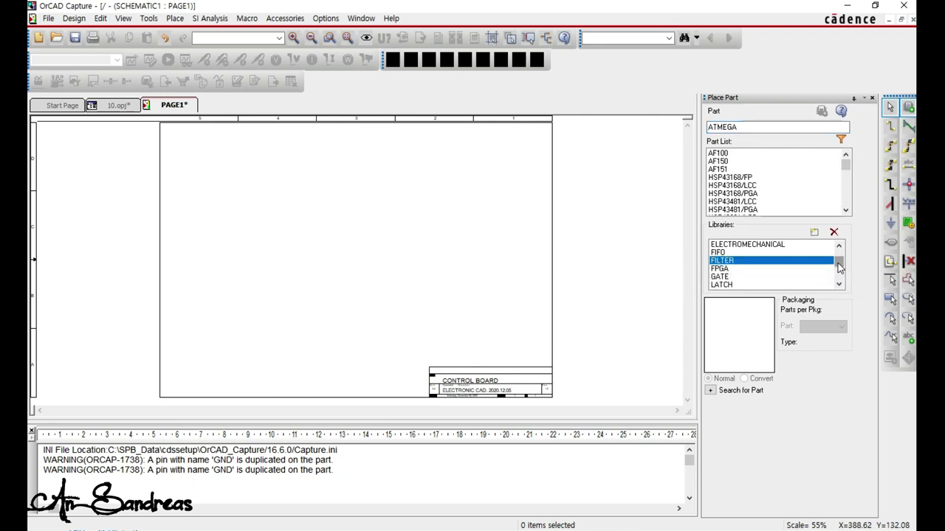
pyautogui.hotkey('ctrl', 'a')
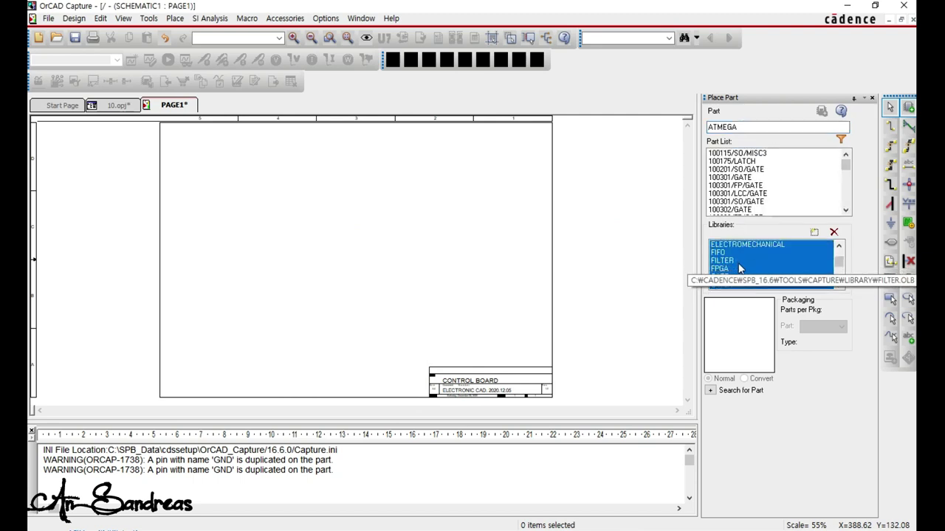
pyautogui.click(751, 129)
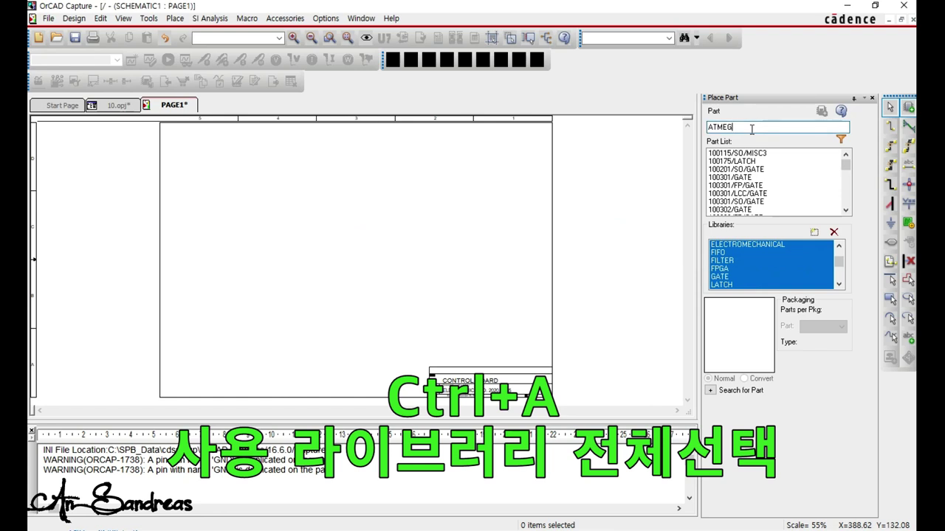
pyautogui.write('ATMEG')
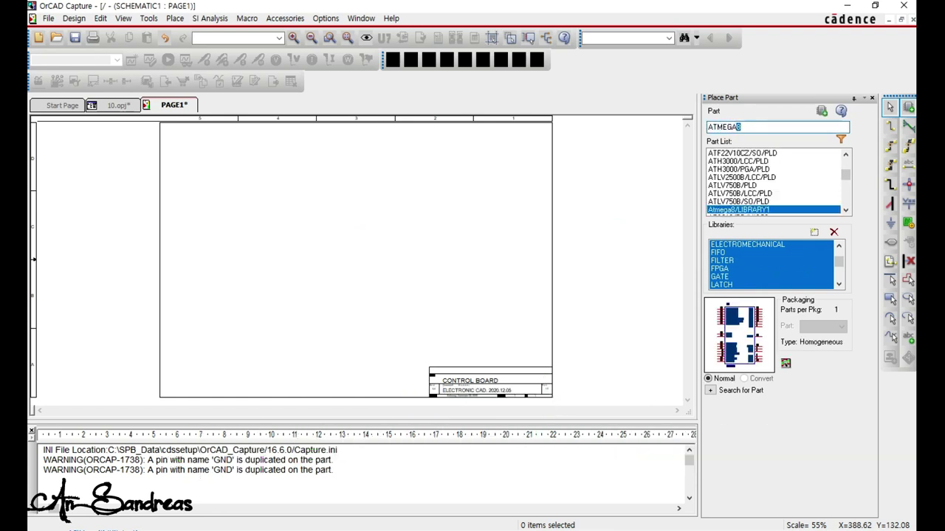
pyautogui.press('Return')
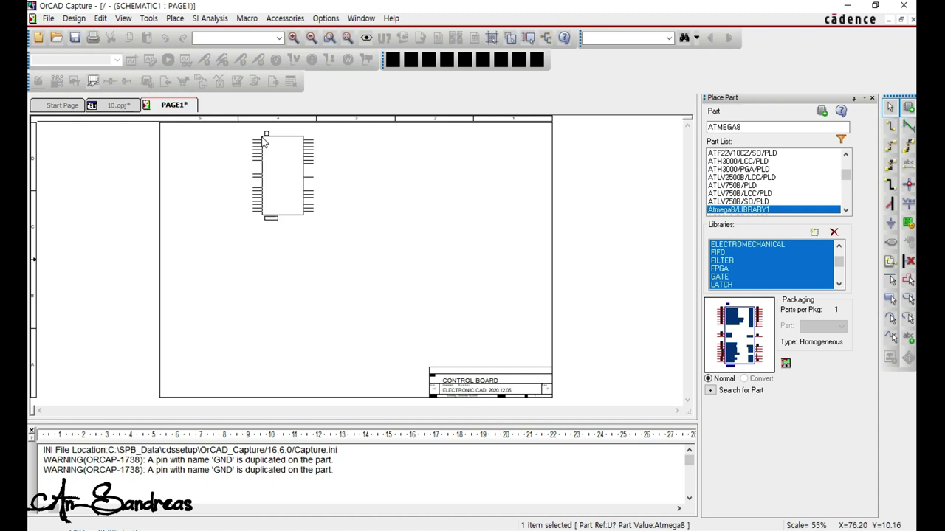
pyautogui.click(264, 142)
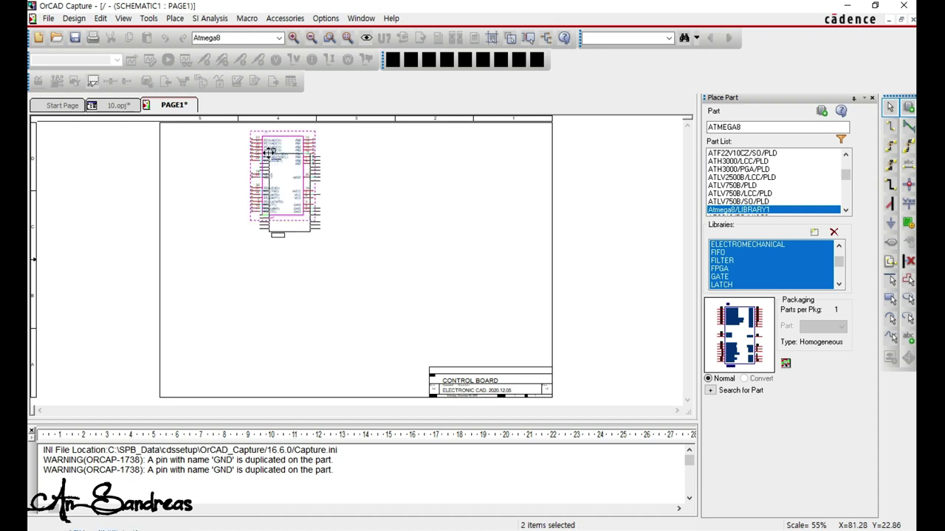
pyautogui.rightClick(304, 155)
pyautogui.click(317, 162)
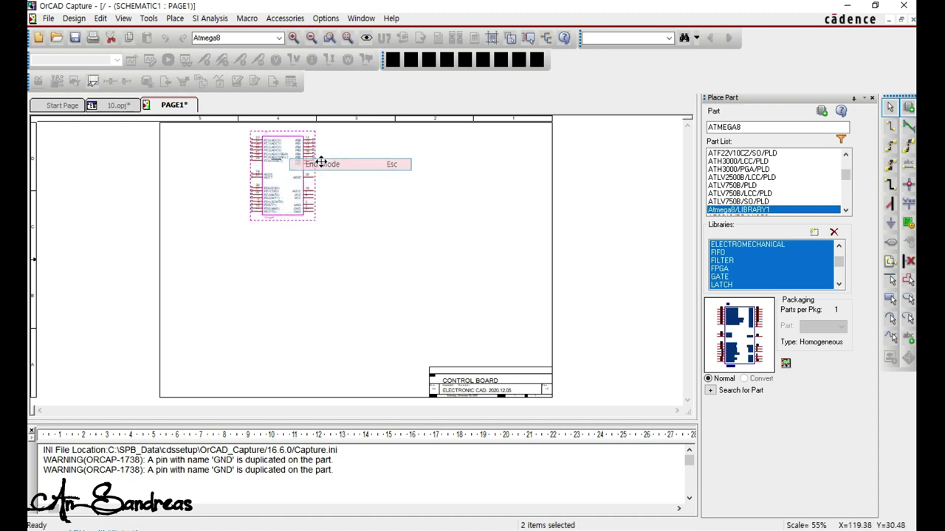
# Place one MIC811 from LIBRARY1 to the left of the Atmega8 and end placement.
pyautogui.doubleClick(747, 128)
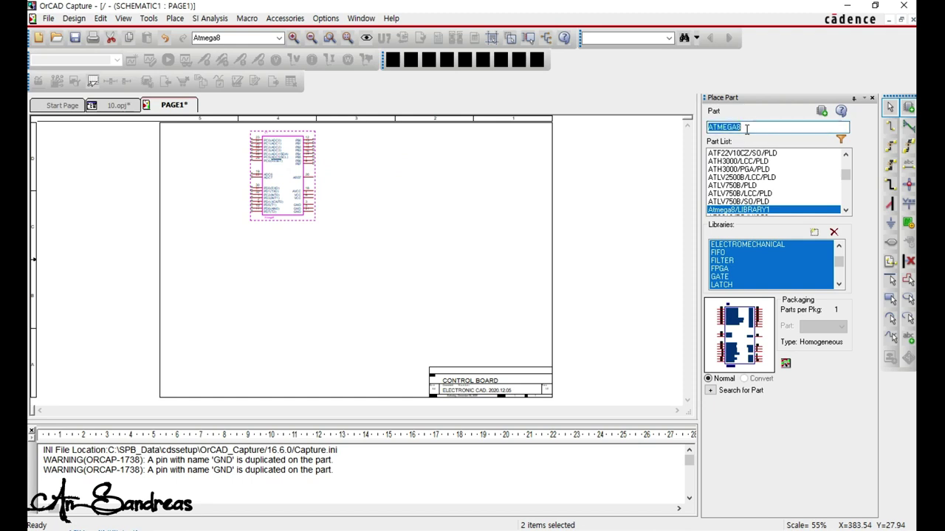
pyautogui.write('MIC')
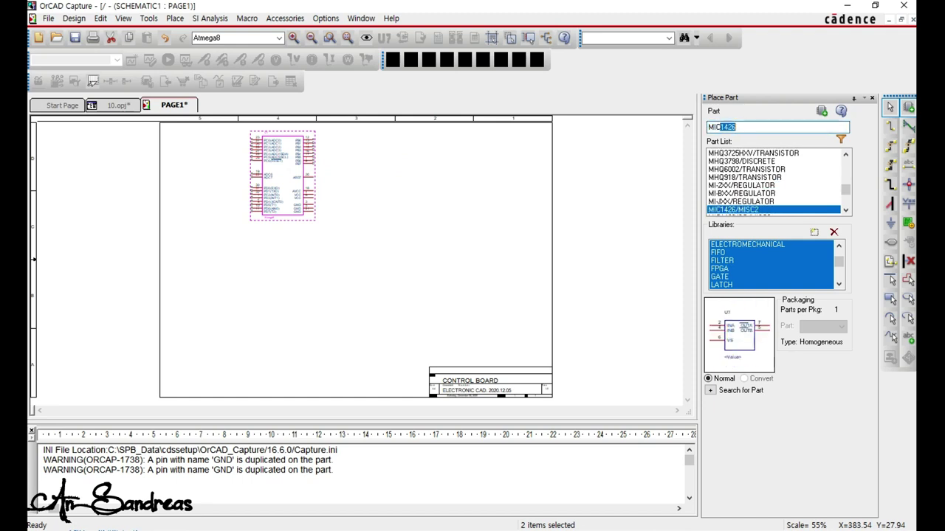
pyautogui.write('811')
pyautogui.press('Return')
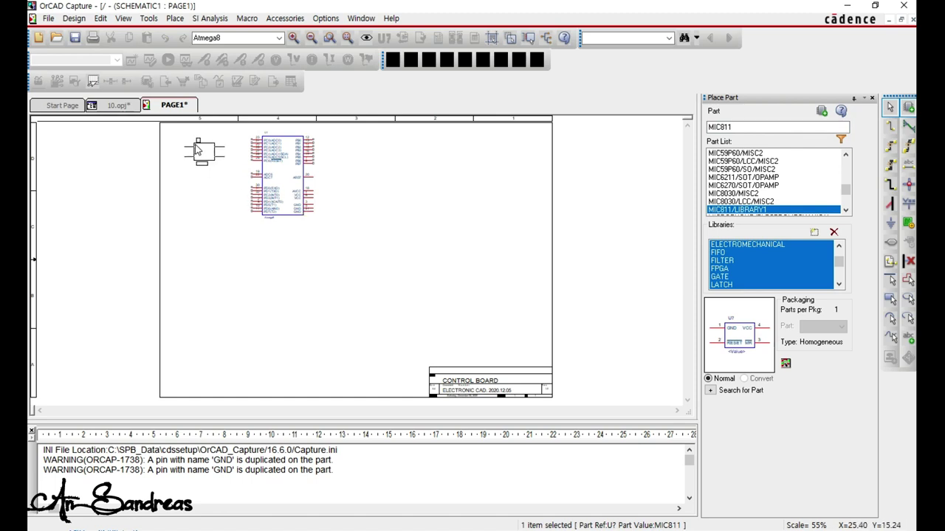
pyautogui.click(199, 151)
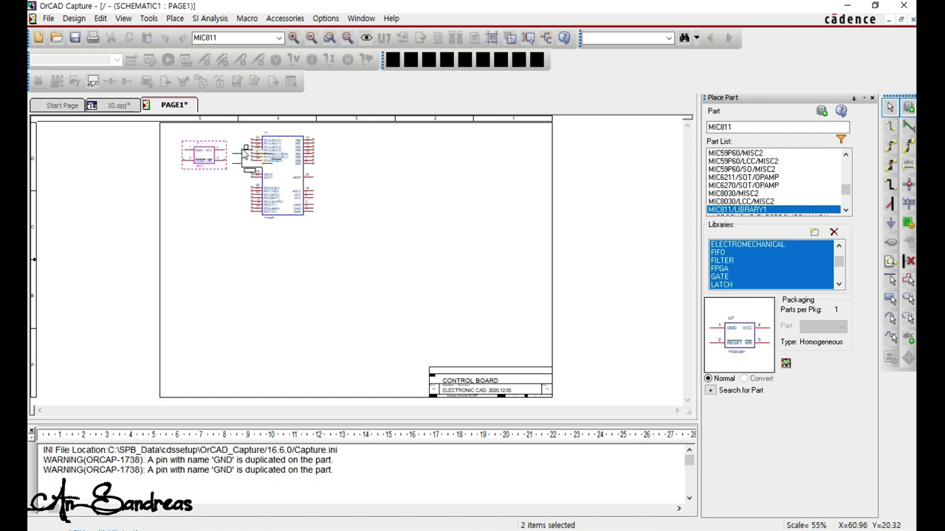
pyautogui.press('Escape')
# Place one ADM101E from LIBRARY1 to the right of the Atmega8 and end placement.
pyautogui.click(744, 128)
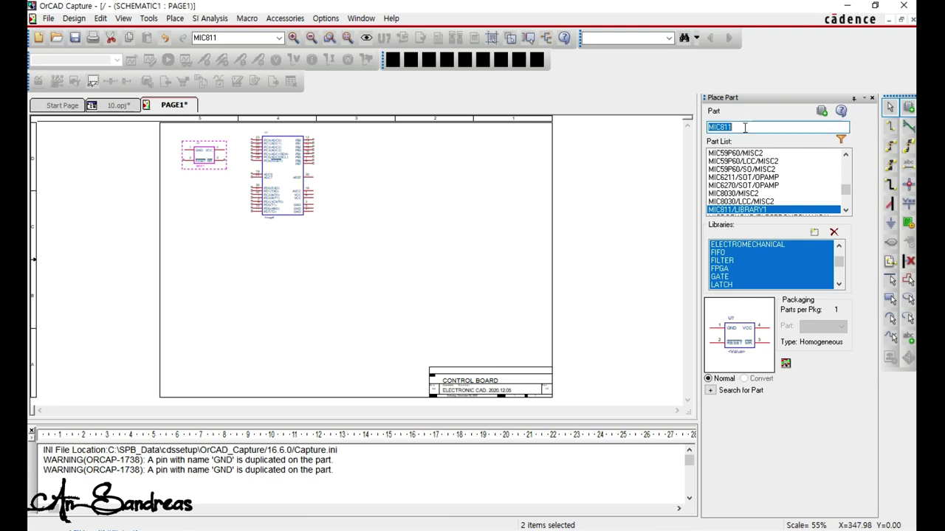
pyautogui.write('ADM101E')
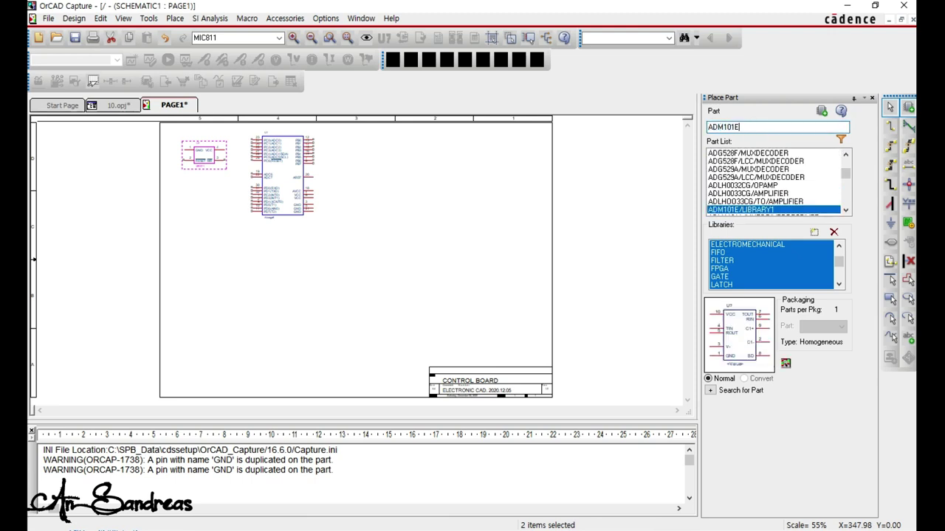
pyautogui.press('Return')
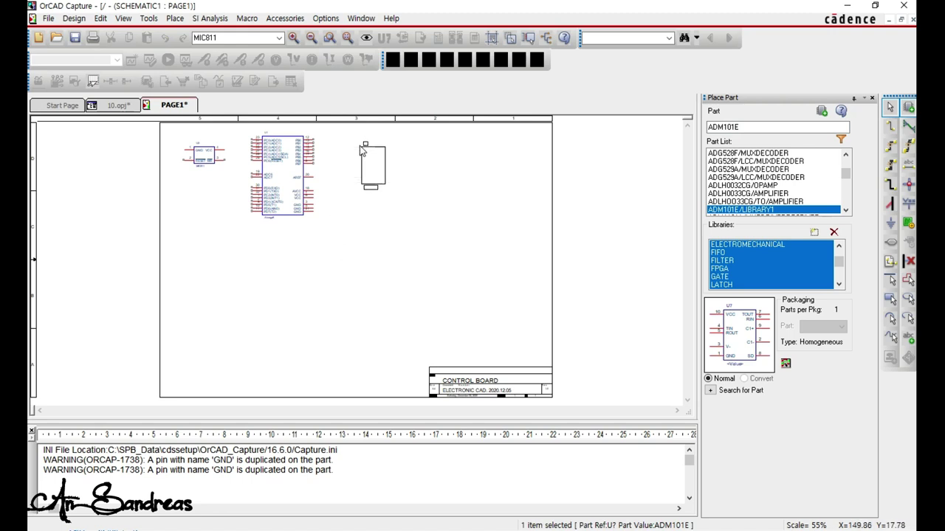
pyautogui.click(361, 155)
pyautogui.rightClick(364, 210)
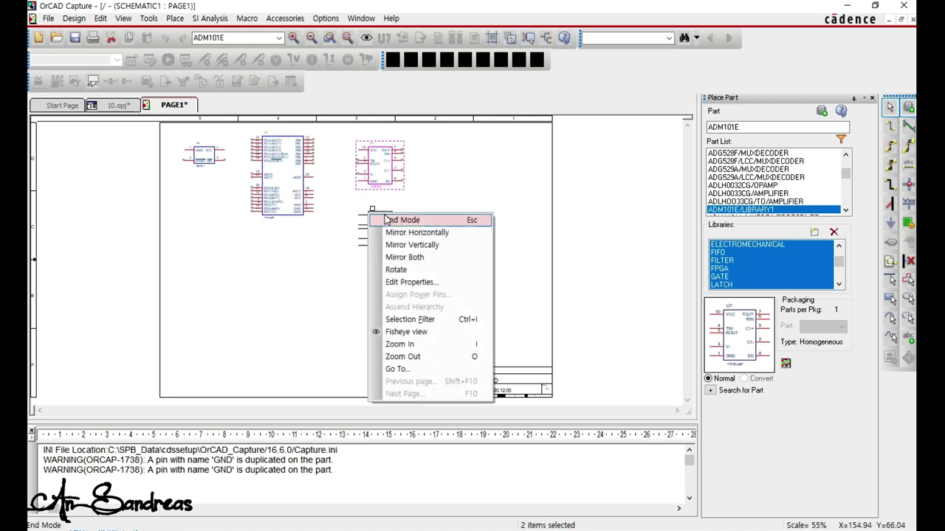
pyautogui.click(401, 217)
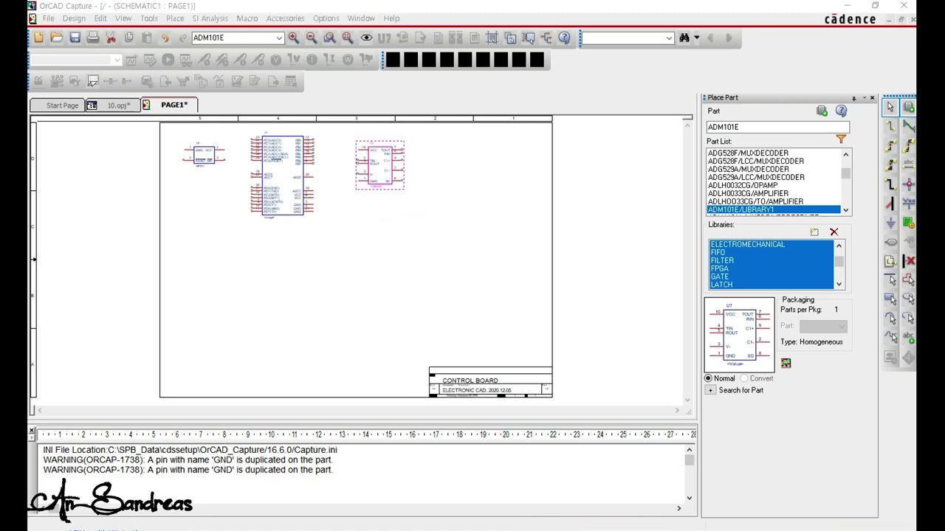
# Place three LM2902 op-amps from the OPAMP library in a horizontal row below the Atmega8 and end placement.
pyautogui.click(725, 126)
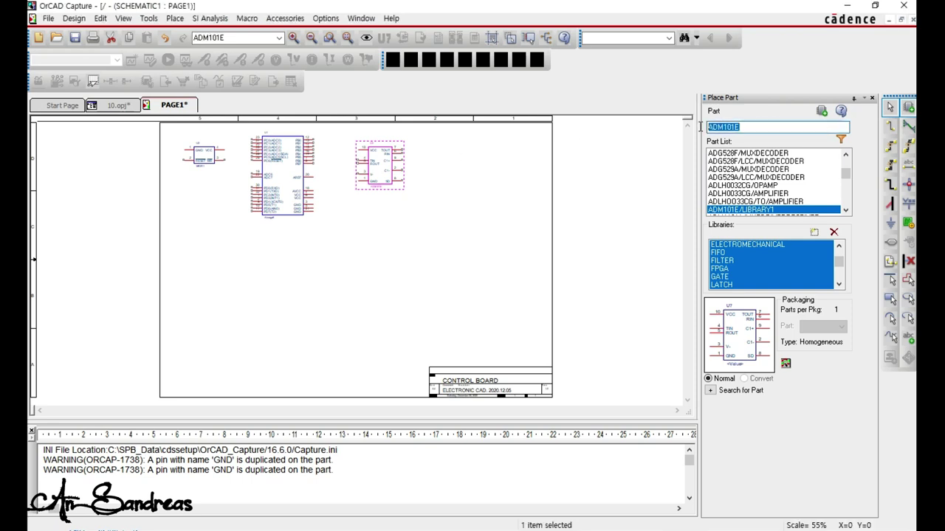
pyautogui.write('LM')
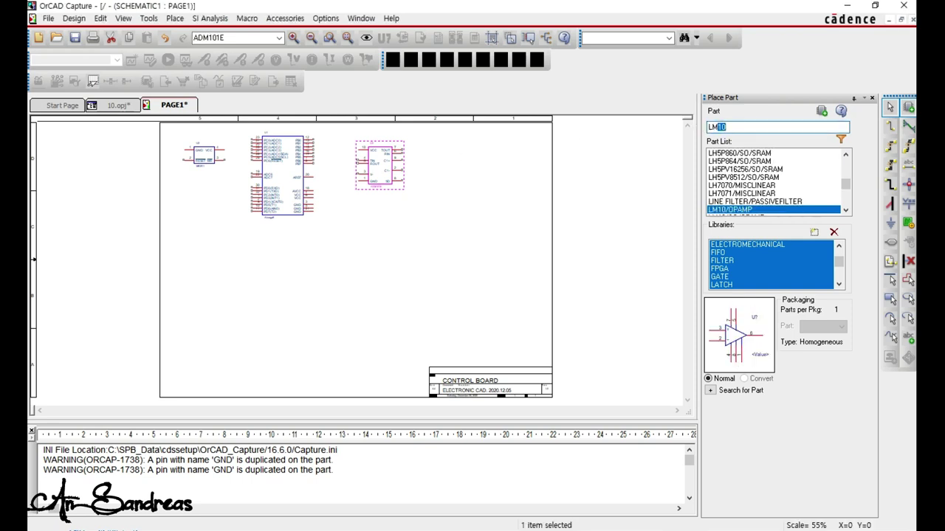
pyautogui.write('290')
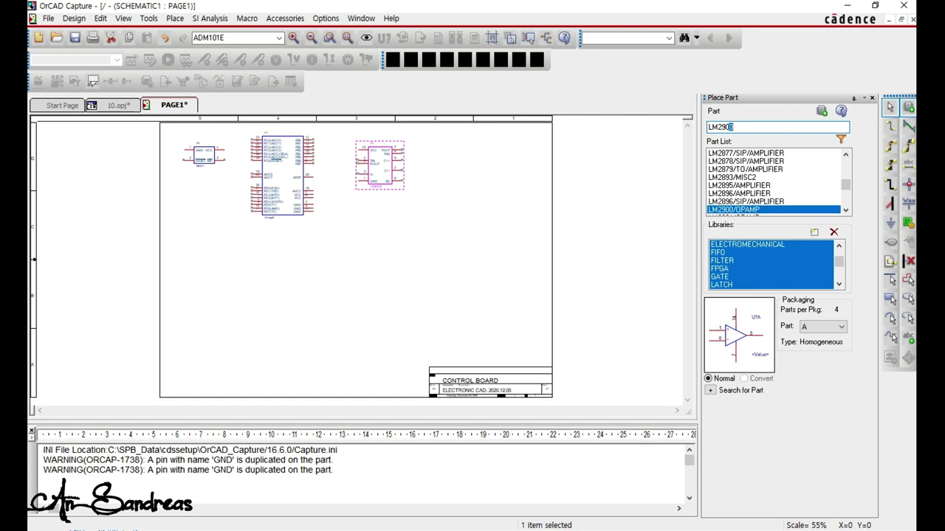
pyautogui.write('2')
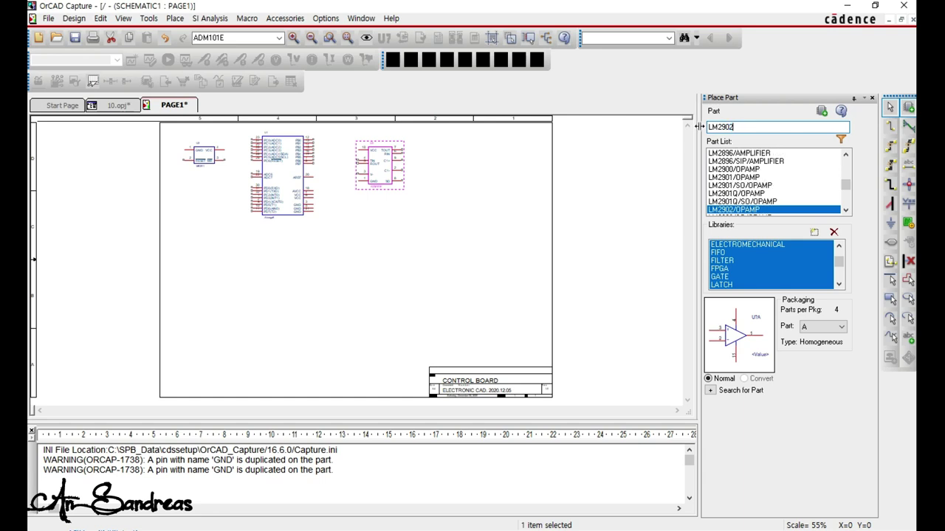
pyautogui.press('Return')
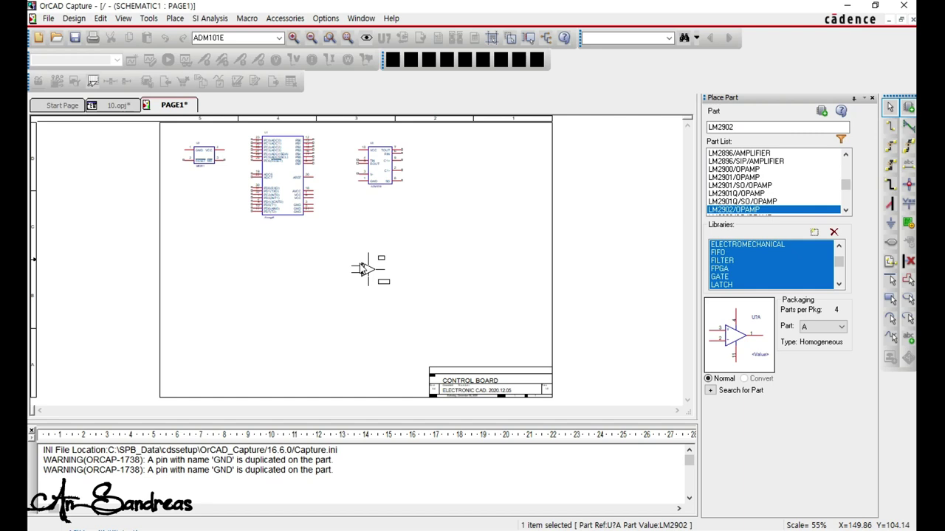
pyautogui.click(228, 263)
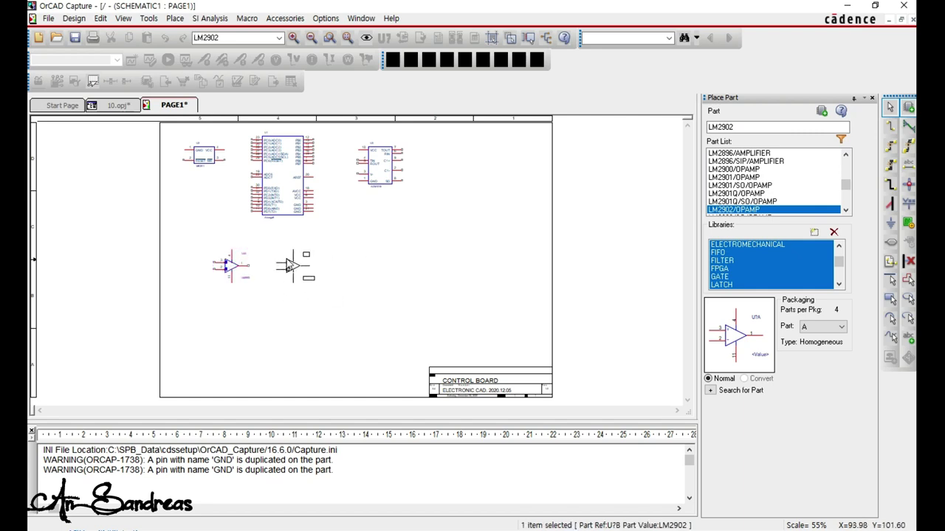
pyautogui.click(290, 264)
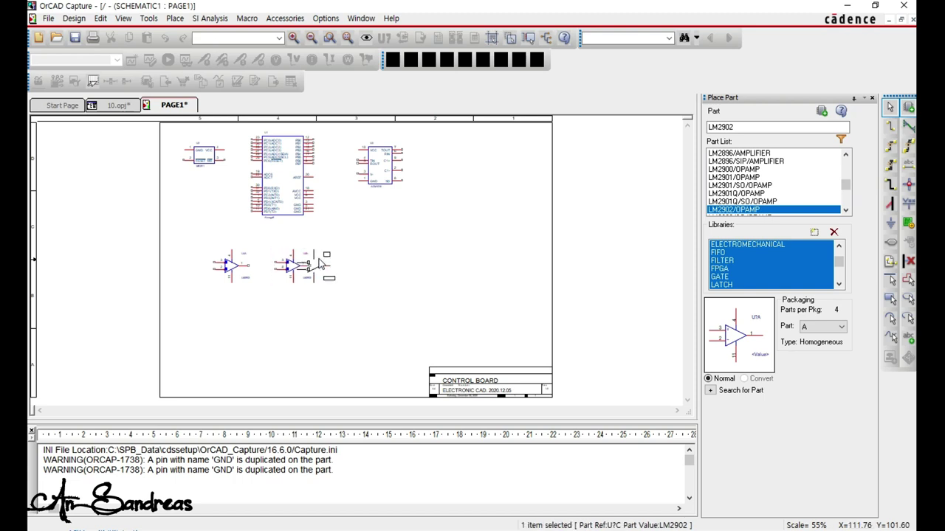
pyautogui.click(347, 266)
pyautogui.rightClick(389, 244)
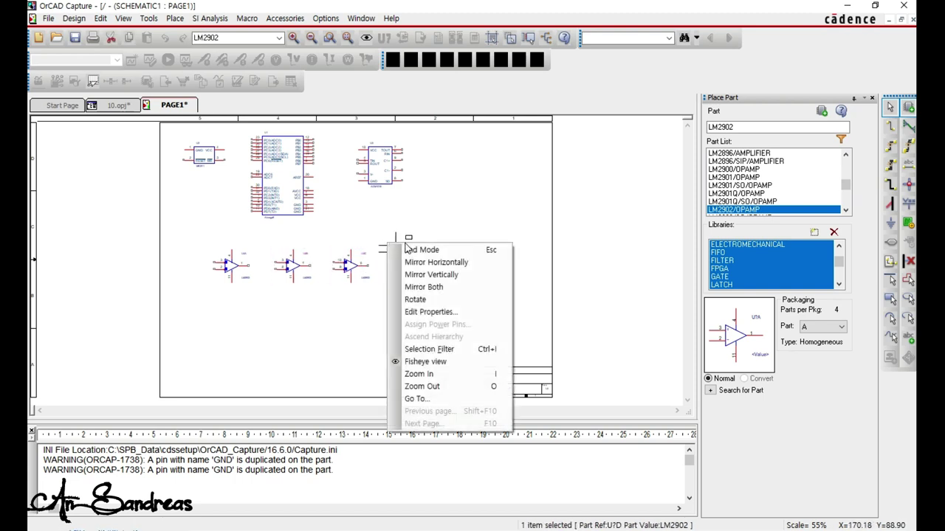
pyautogui.click(412, 250)
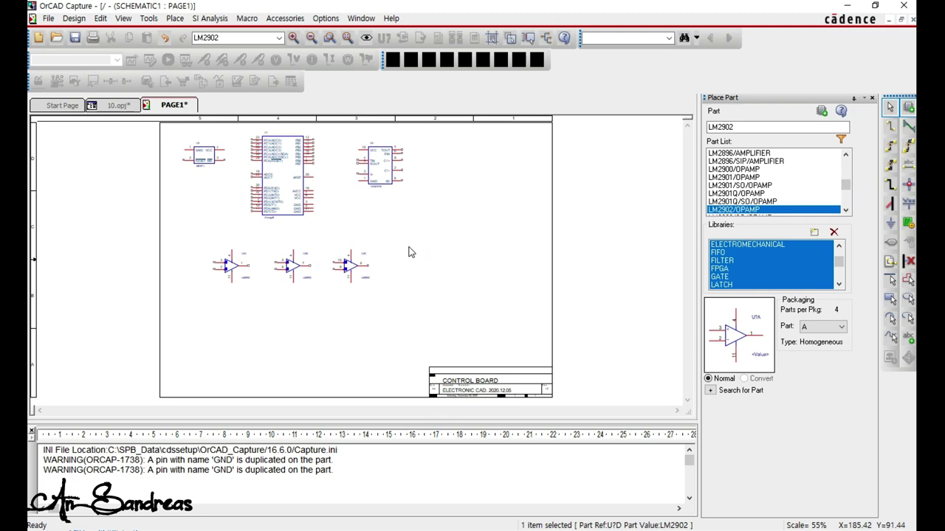
# Place one LM7805/TO from the REGULATOR library below the row of LM2902 op-amps.
pyautogui.click(758, 127)
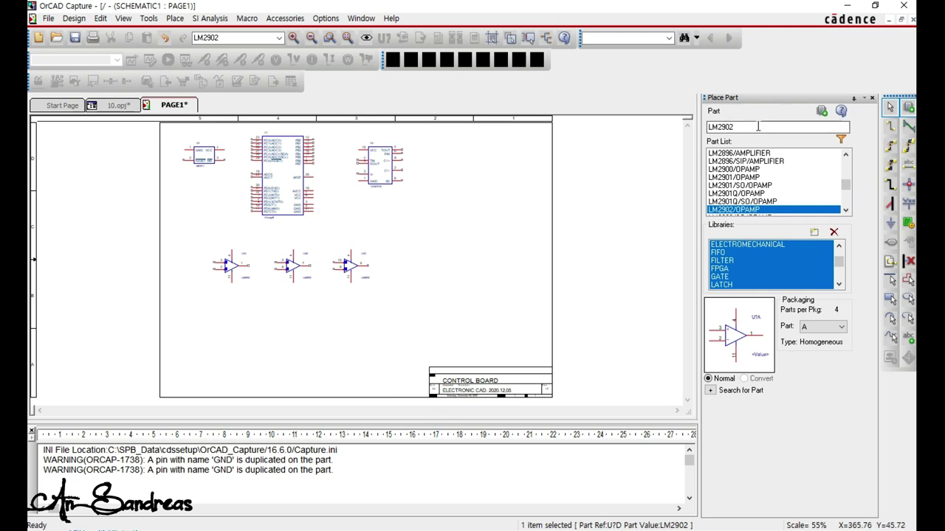
pyautogui.write('LM')
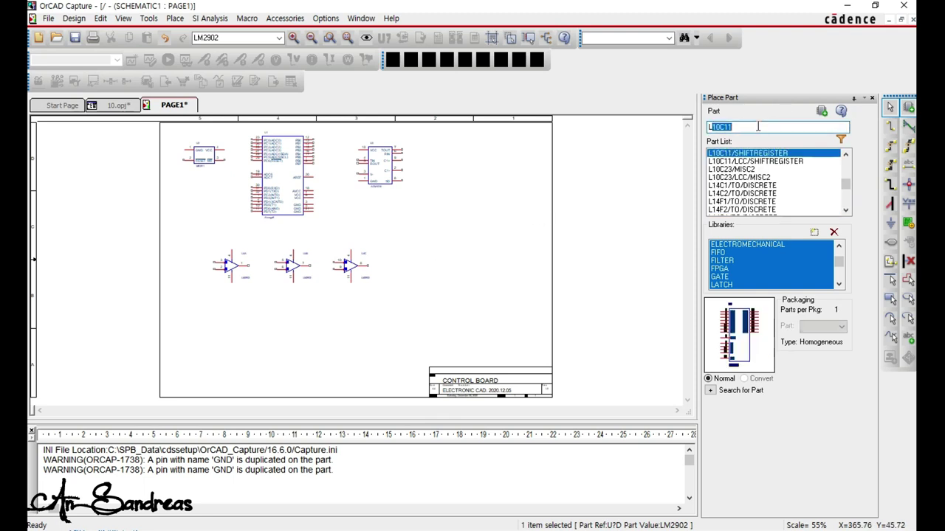
pyautogui.write('7805/TO')
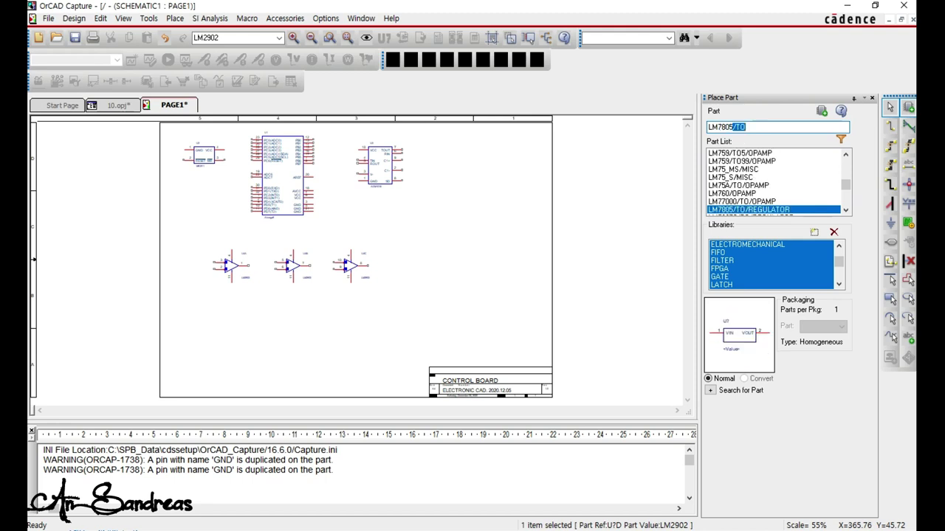
pyautogui.press('Return')
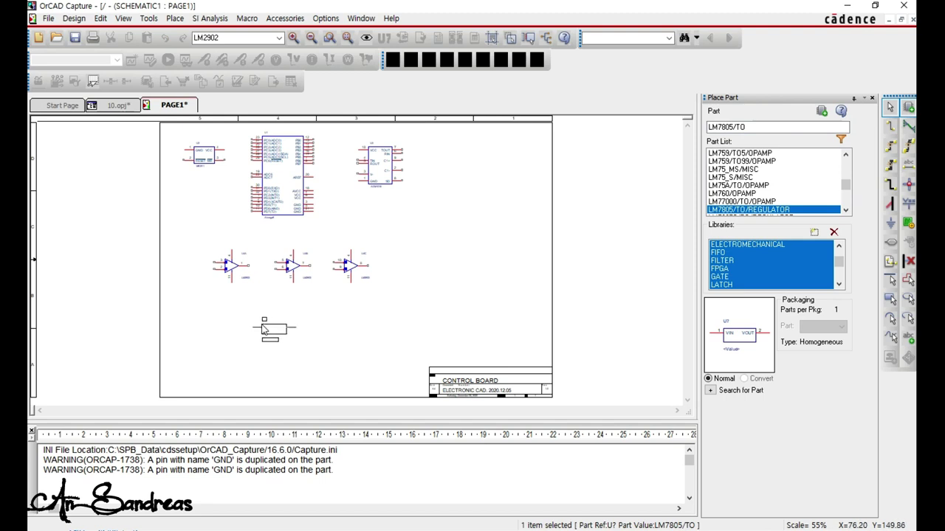
pyautogui.click(258, 330)
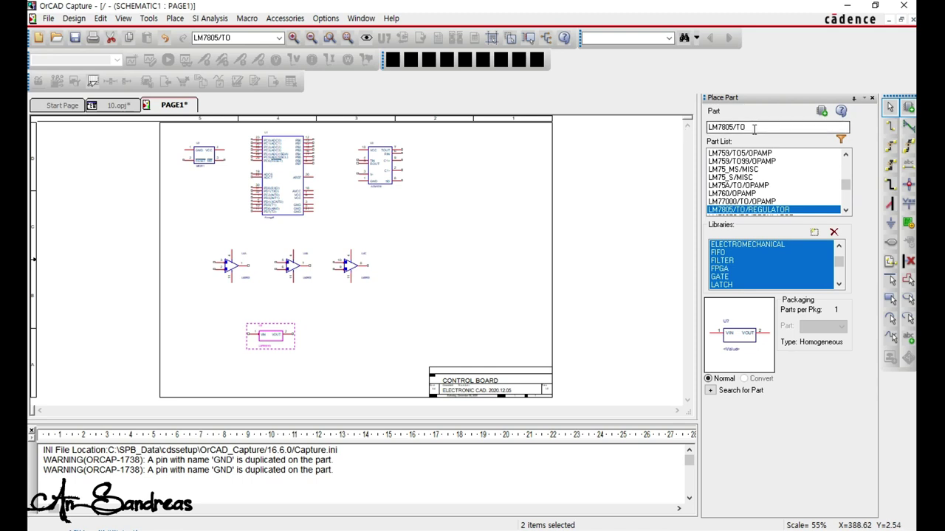
# Place two horizontally mirrored HEADER 10 connectors, one above the other, along the right side of the sheet and end placement.
pyautogui.moveTo(754, 128); pyautogui.dragTo(714, 129)
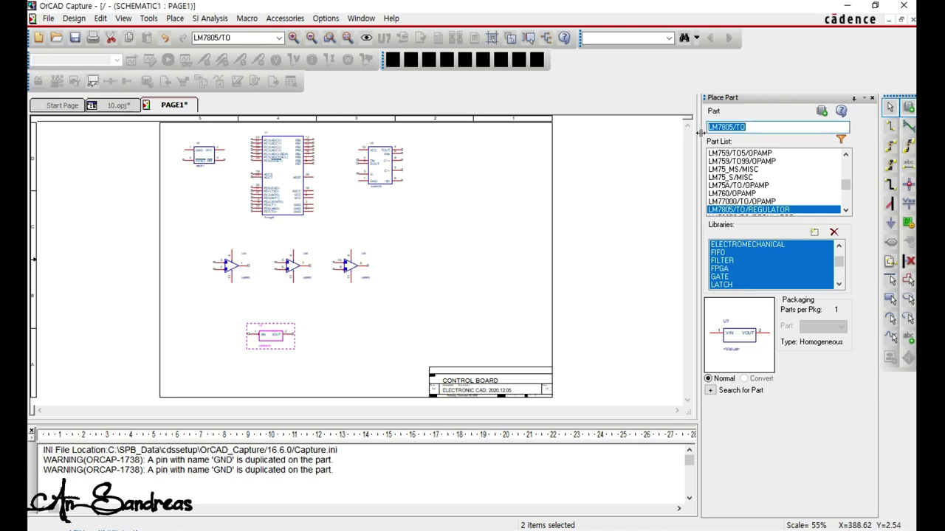
pyautogui.write('HEA')
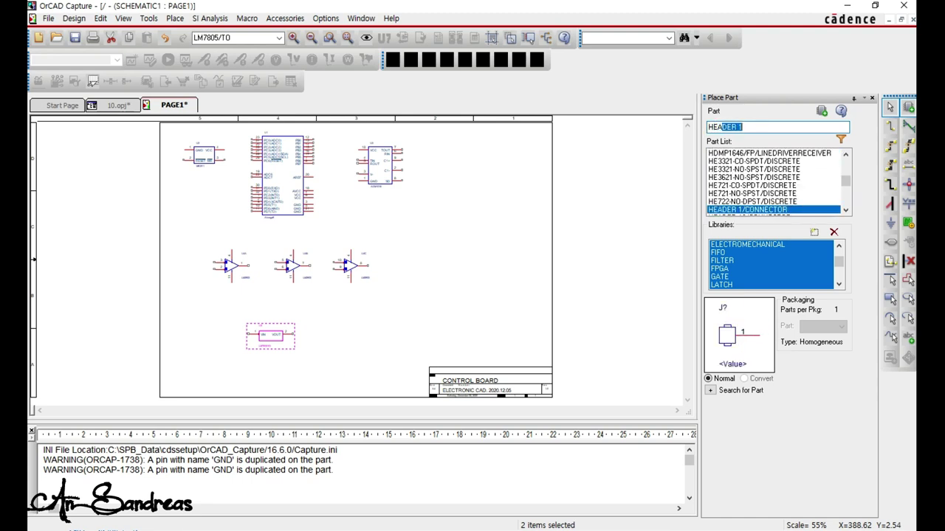
pyautogui.write('DER 10')
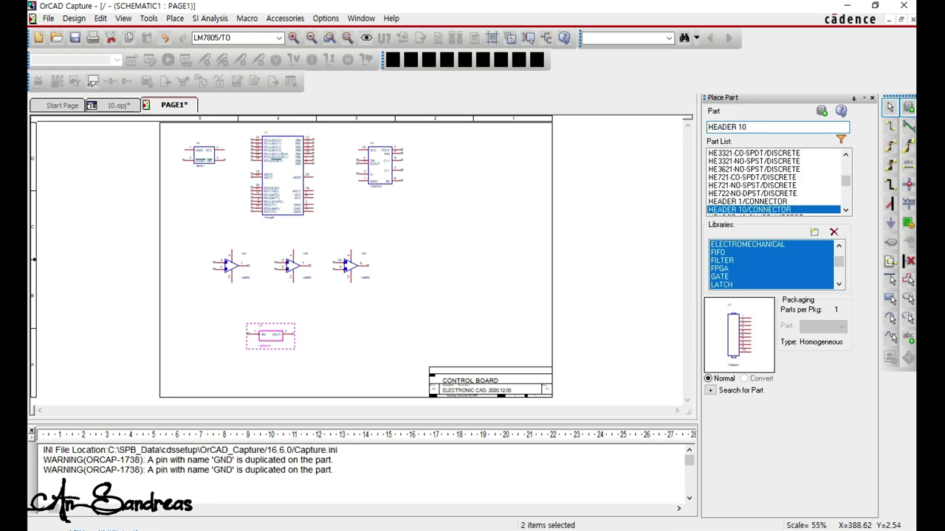
pyautogui.press('Return')
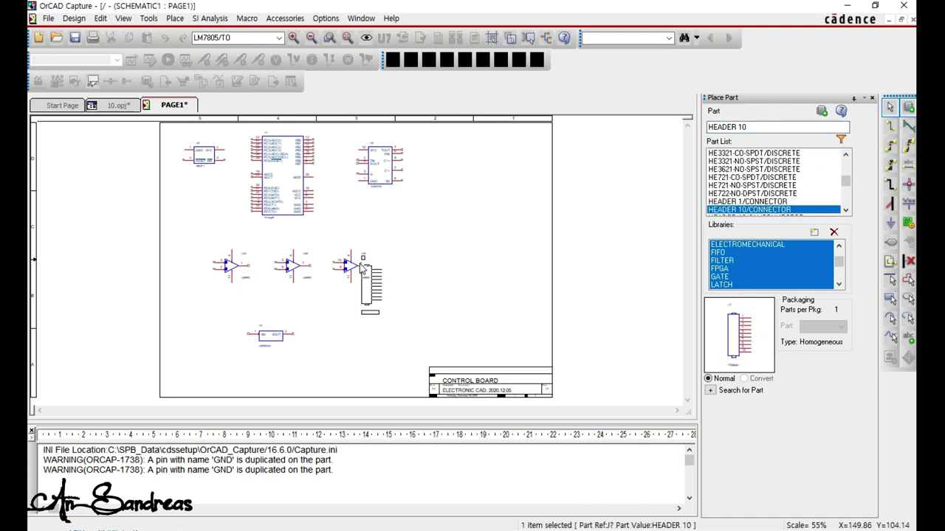
pyautogui.press('h')
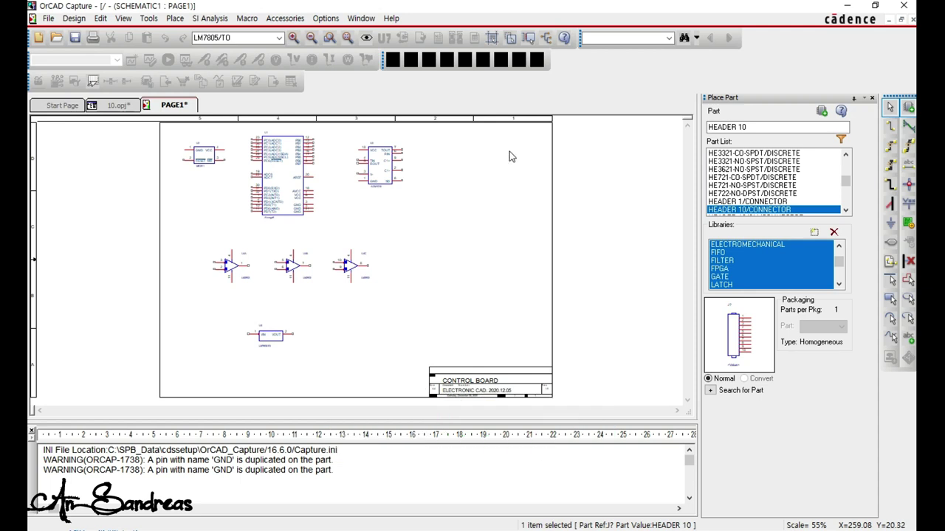
pyautogui.click(509, 153)
pyautogui.click(511, 250)
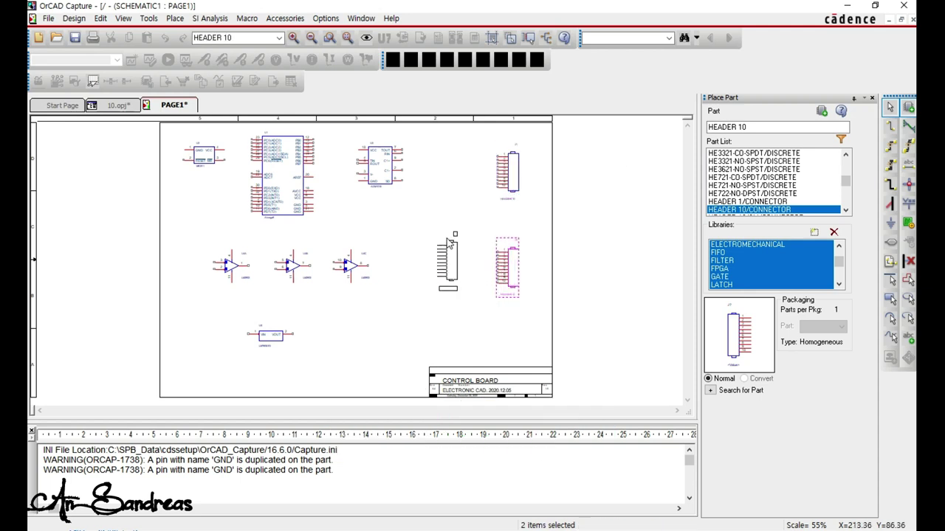
pyautogui.press('Escape')
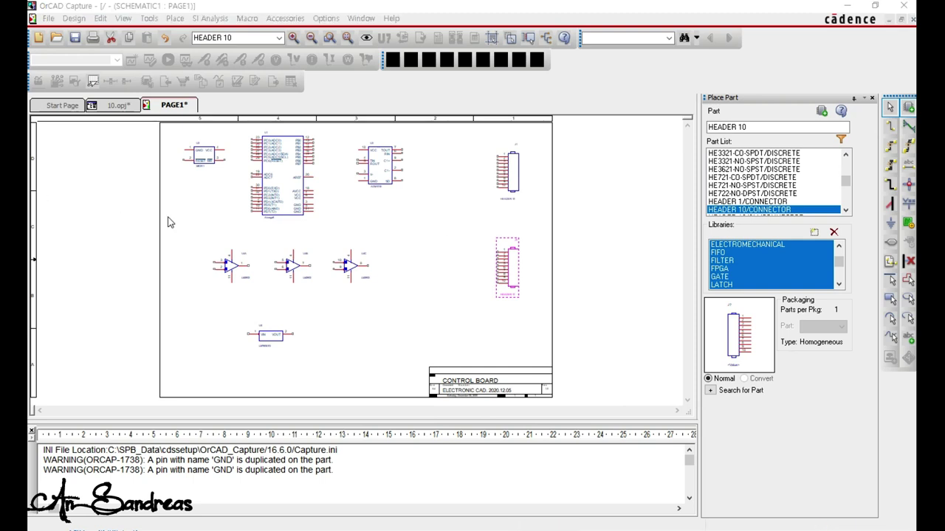
pyautogui.click(371, 236)
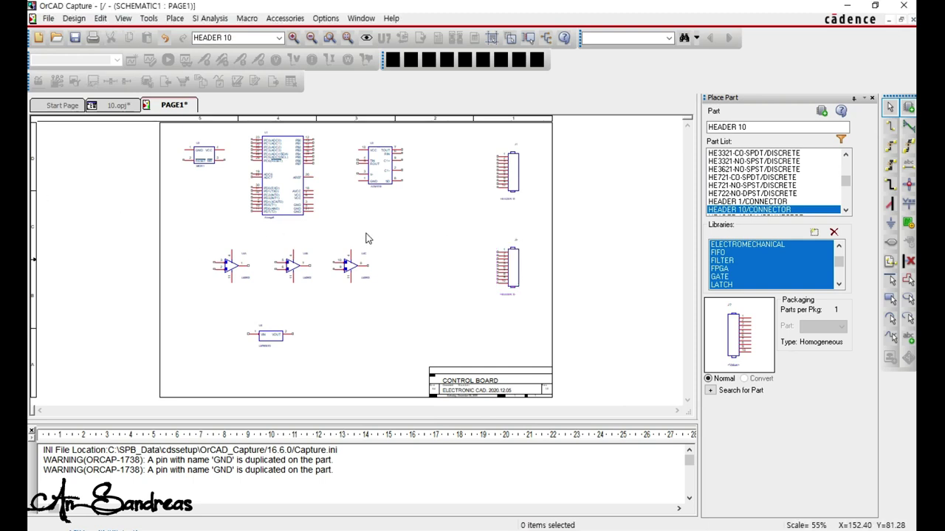
# Place one VCC power symbol from CAPSYM between the MIC811 and the Atmega8, slightly above the MIC811's VCC pin, and end placement.
pyautogui.press('i')
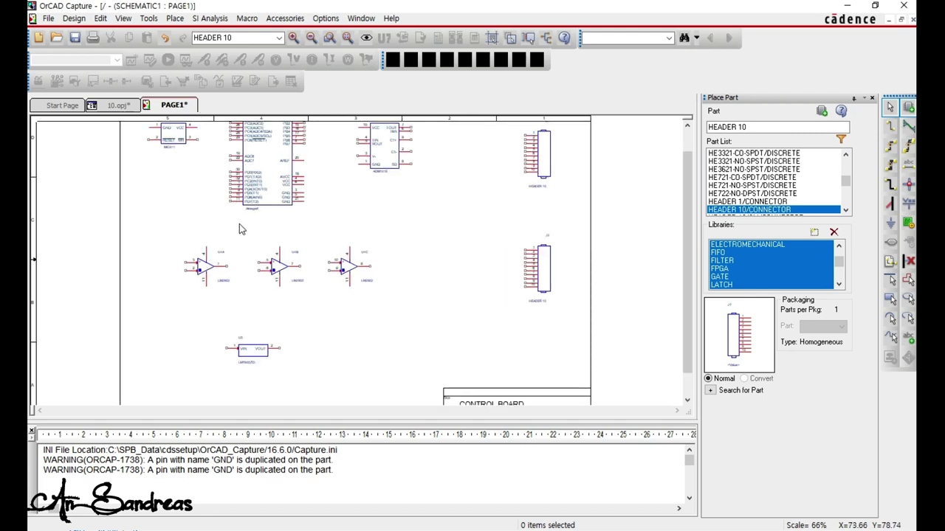
pyautogui.keyDown('ctrl'); pyautogui.scroll(2, 239, 224); pyautogui.keyUp('ctrl')
pyautogui.scroll(3, 239, 223)
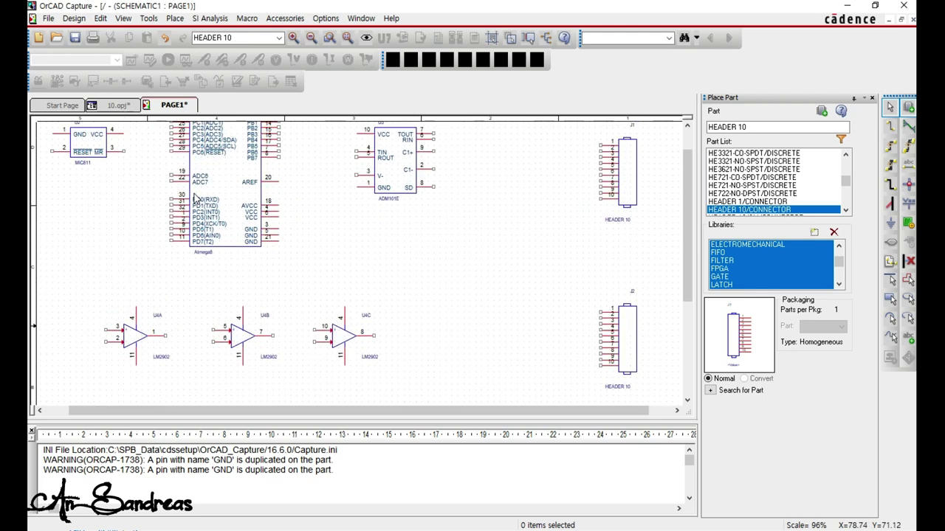
pyautogui.press('i')
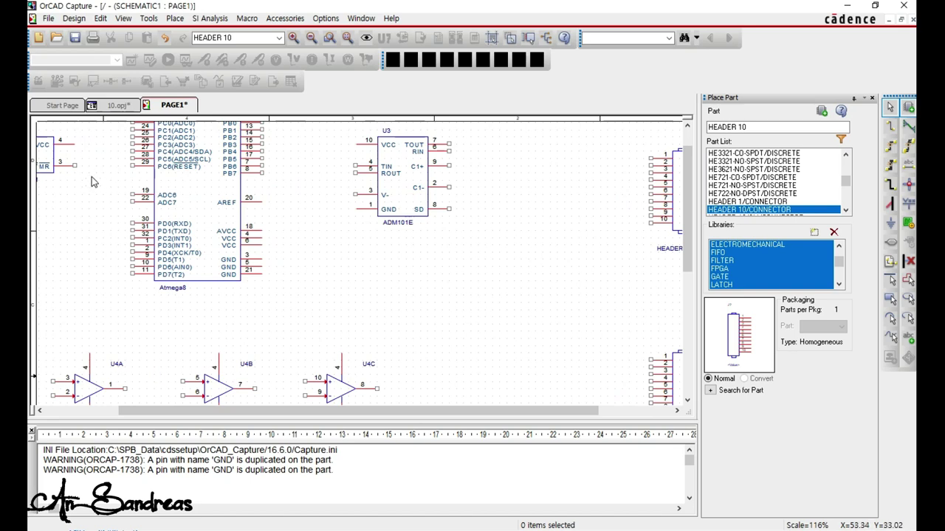
pyautogui.scroll(1, 126, 242)
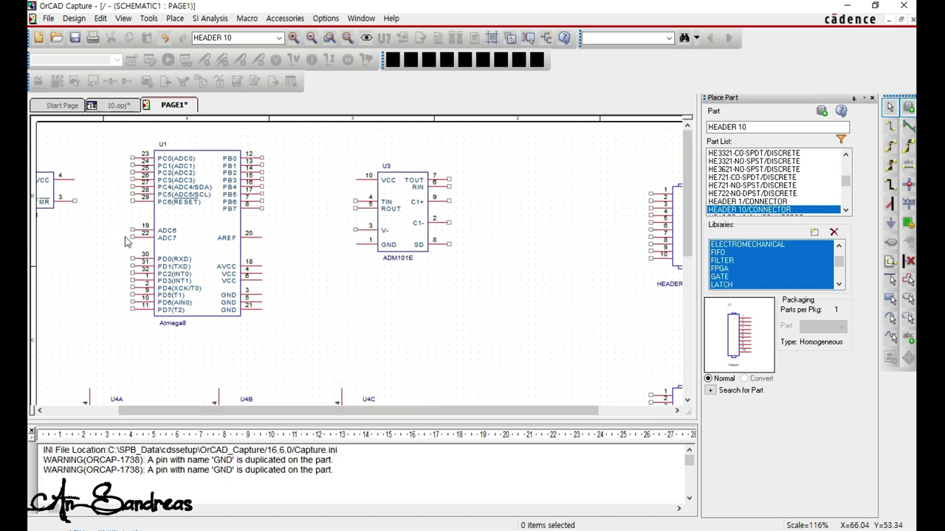
pyautogui.moveTo(233, 410); pyautogui.dragTo(161, 410)
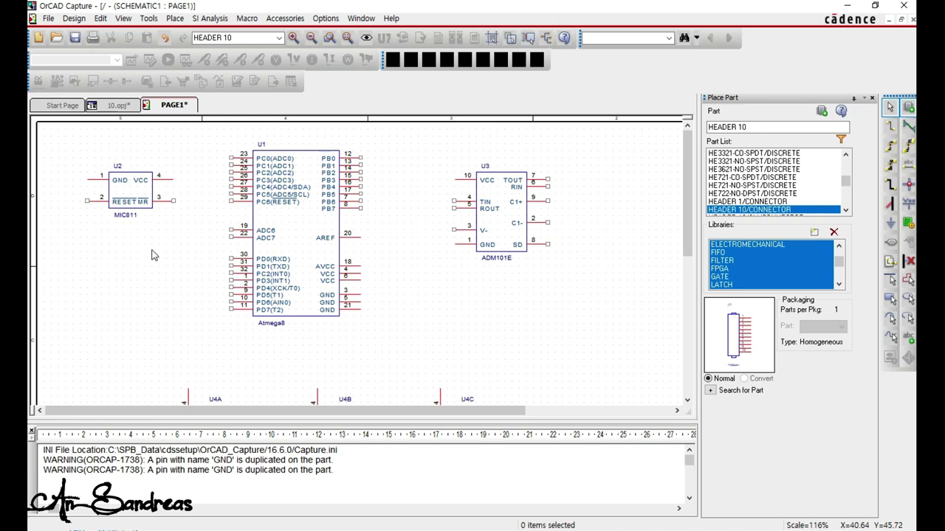
pyautogui.press('p')
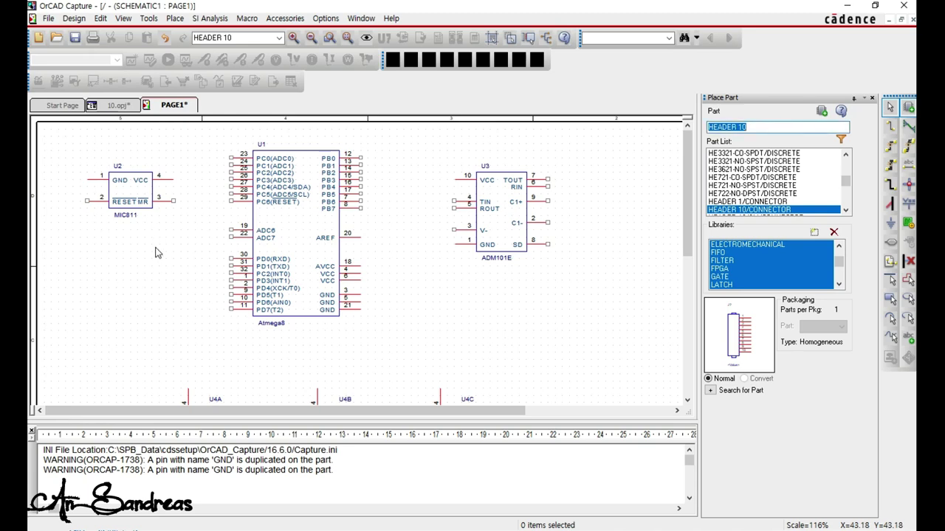
pyautogui.press('Return')
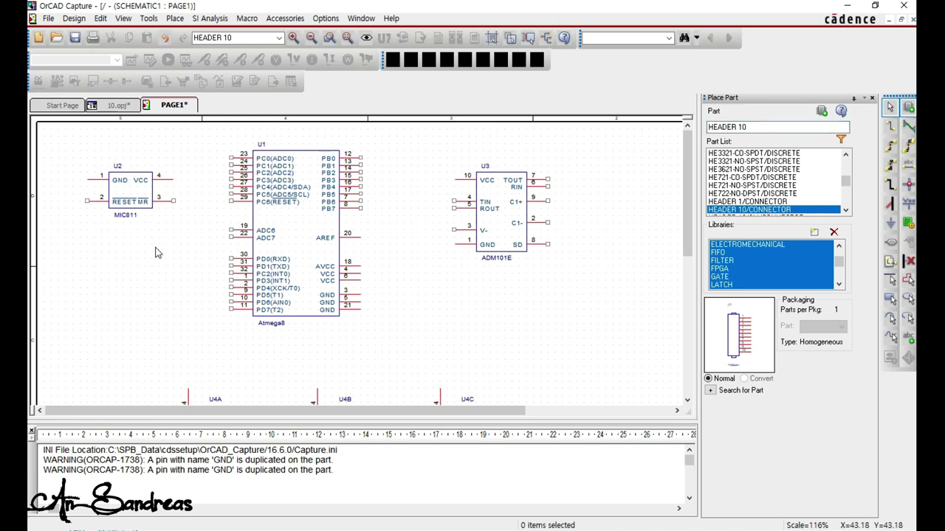
pyautogui.click(170, 19)
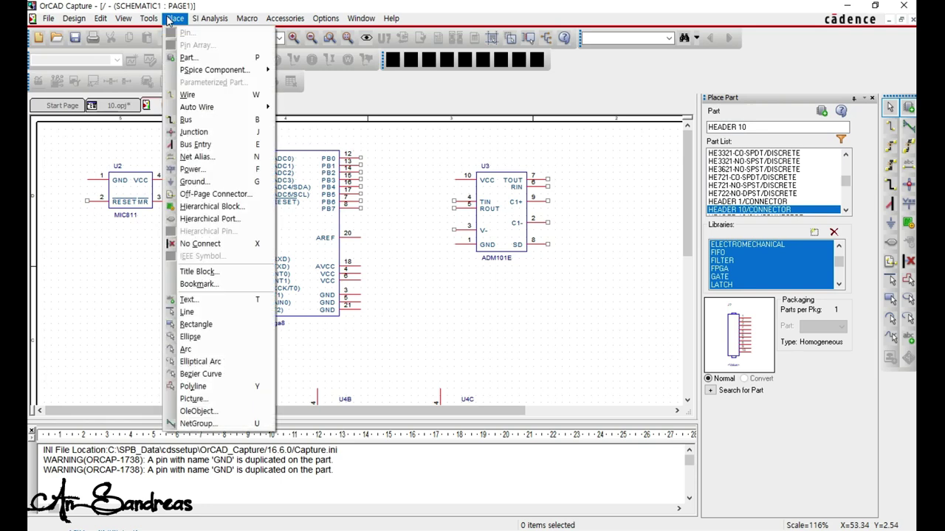
pyautogui.click(193, 169)
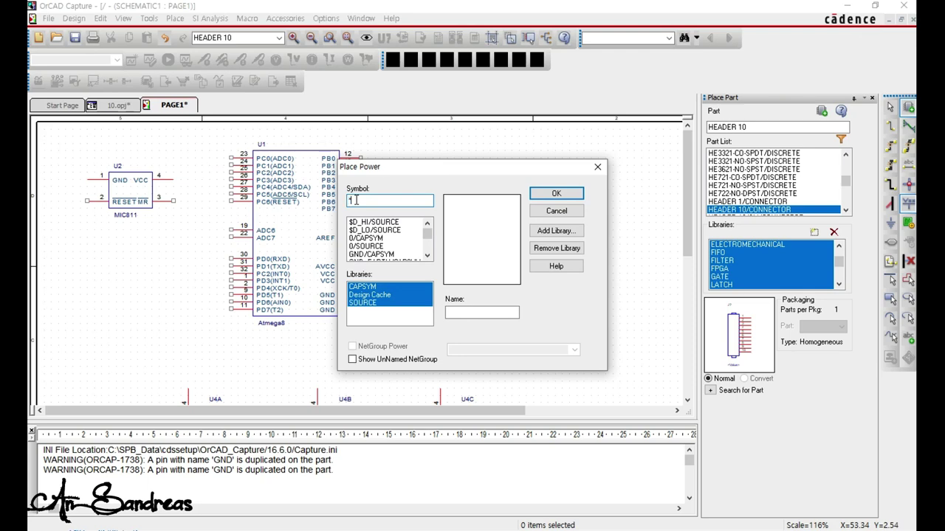
pyautogui.write('VCC')
pyautogui.click(377, 222)
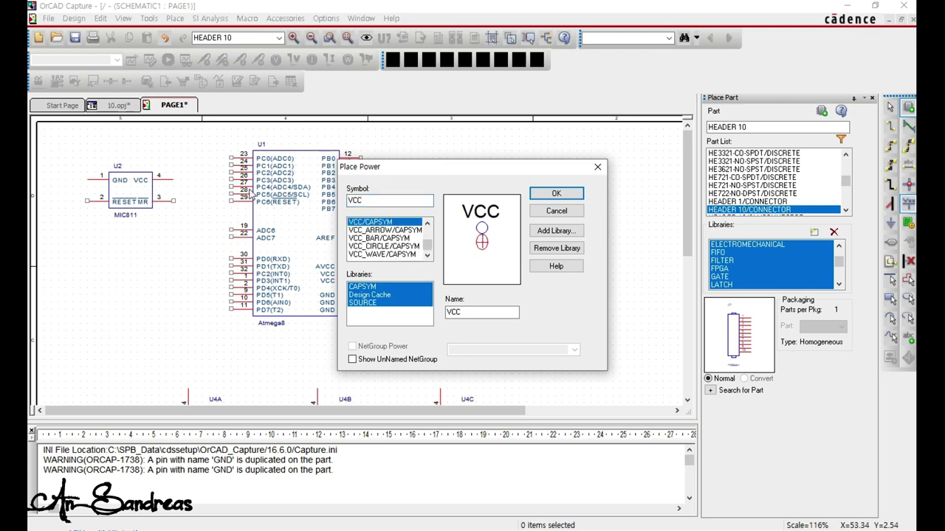
pyautogui.doubleClick(365, 223)
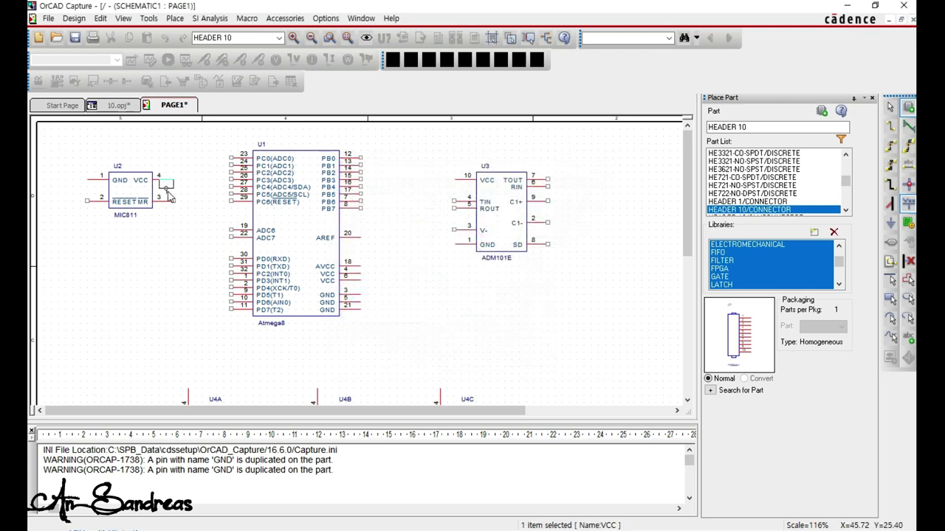
pyautogui.click(188, 163)
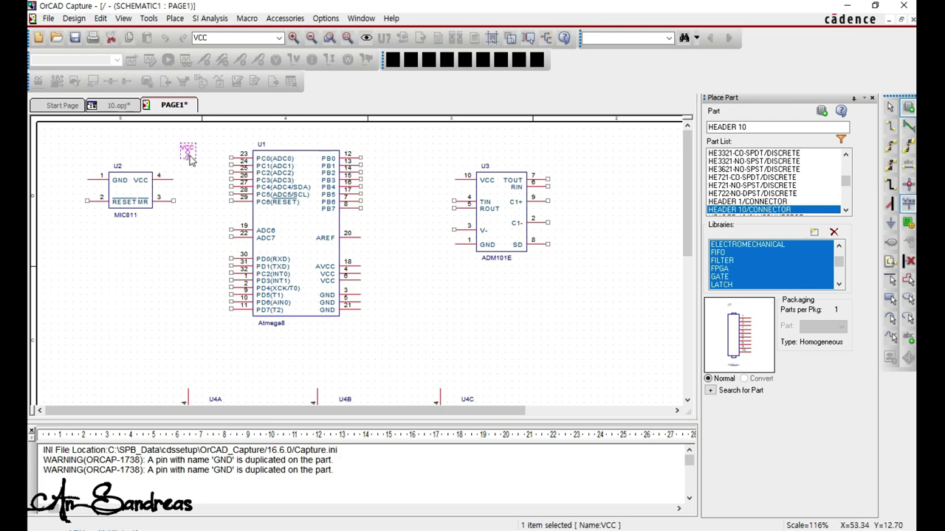
pyautogui.press('Escape')
pyautogui.click(194, 174)
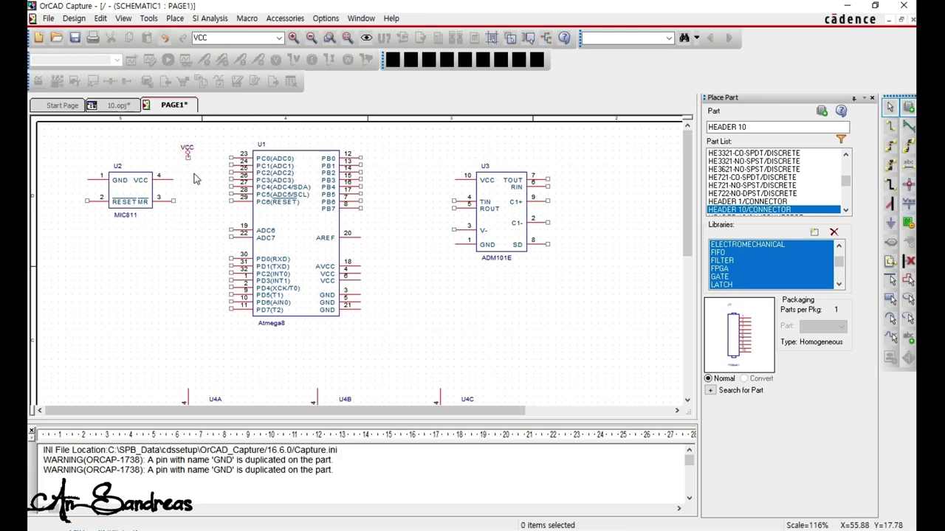
# Place one GND ground symbol from CAPSYM below and to the left of the MIC811, and end placement.
pyautogui.click(175, 19)
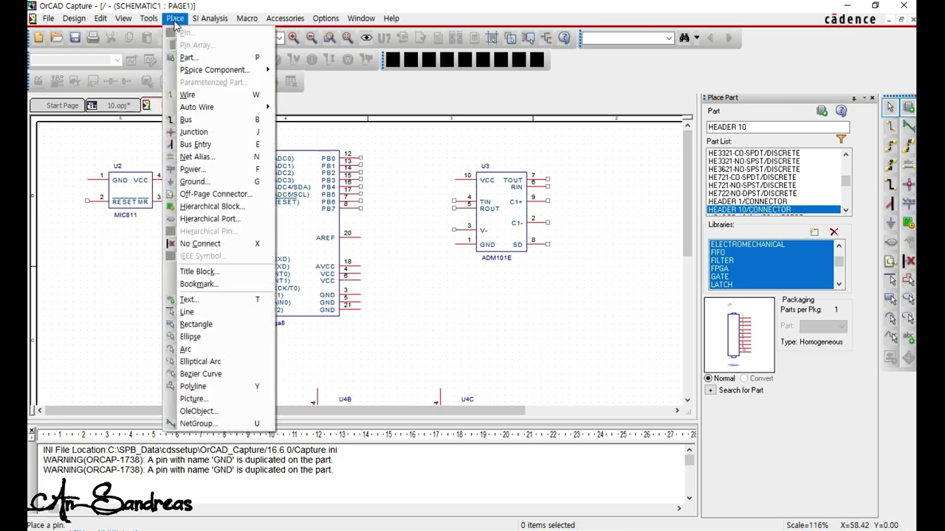
pyautogui.click(212, 182)
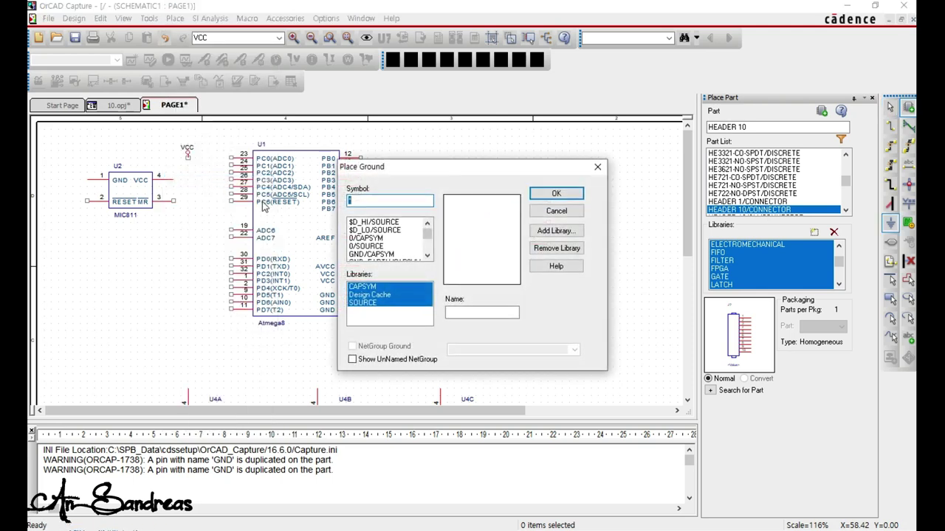
pyautogui.click(367, 242)
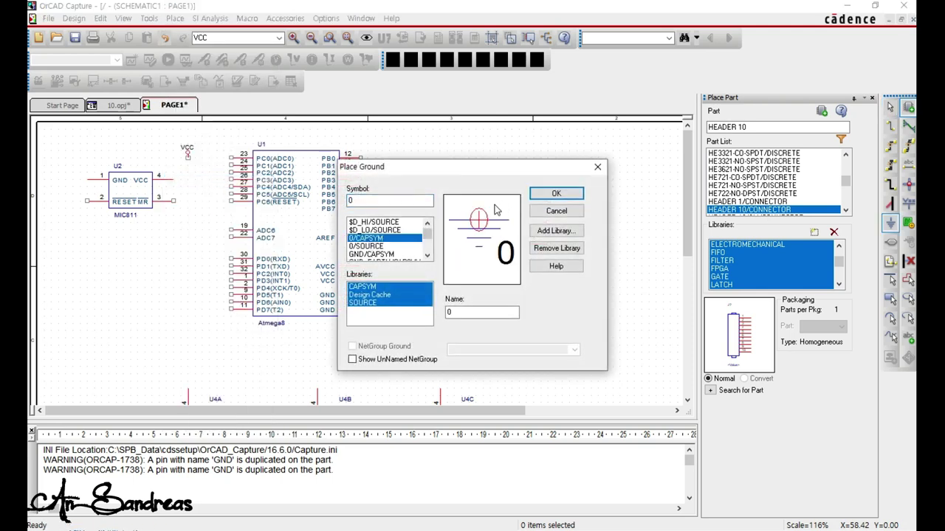
pyautogui.press('Up')
pyautogui.press('Up')
pyautogui.press('Down')
pyautogui.press('Down')
pyautogui.press('Down')
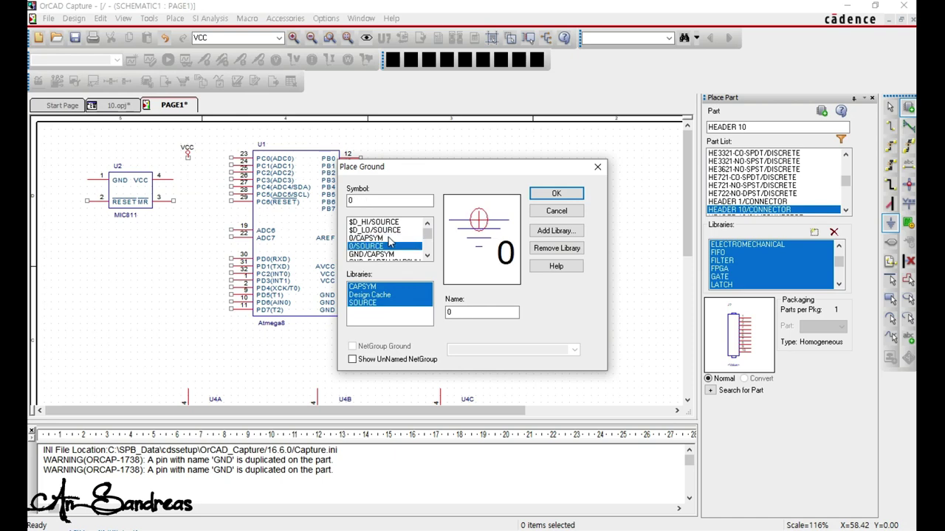
pyautogui.press('Down')
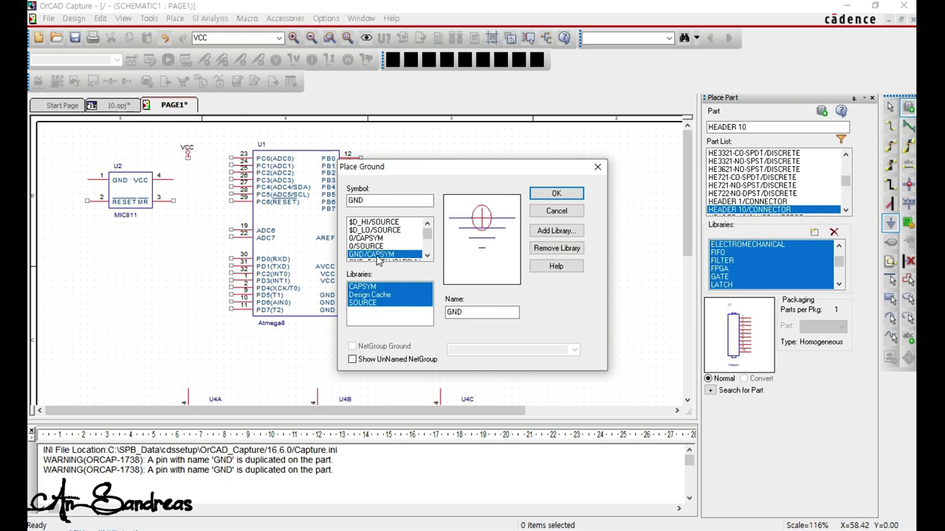
pyautogui.click(556, 194)
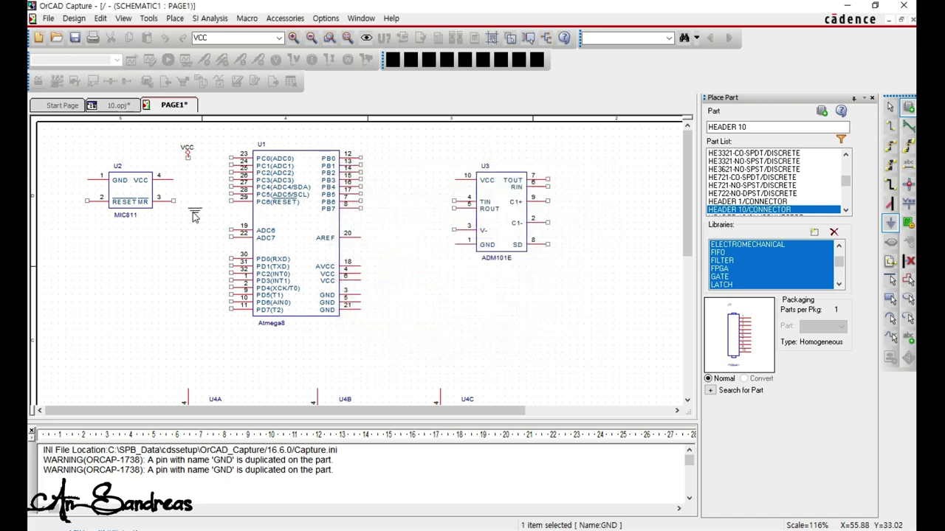
pyautogui.click(61, 237)
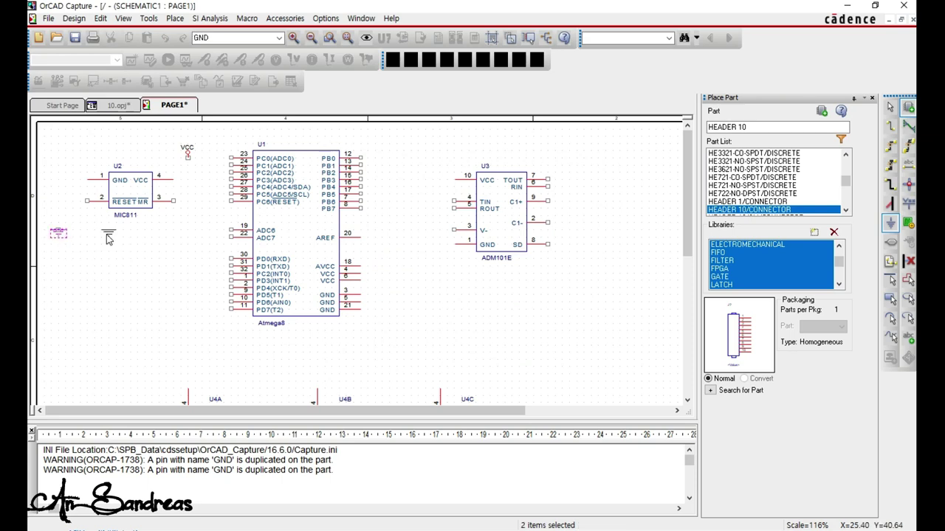
pyautogui.rightClick(112, 236)
pyautogui.click(137, 240)
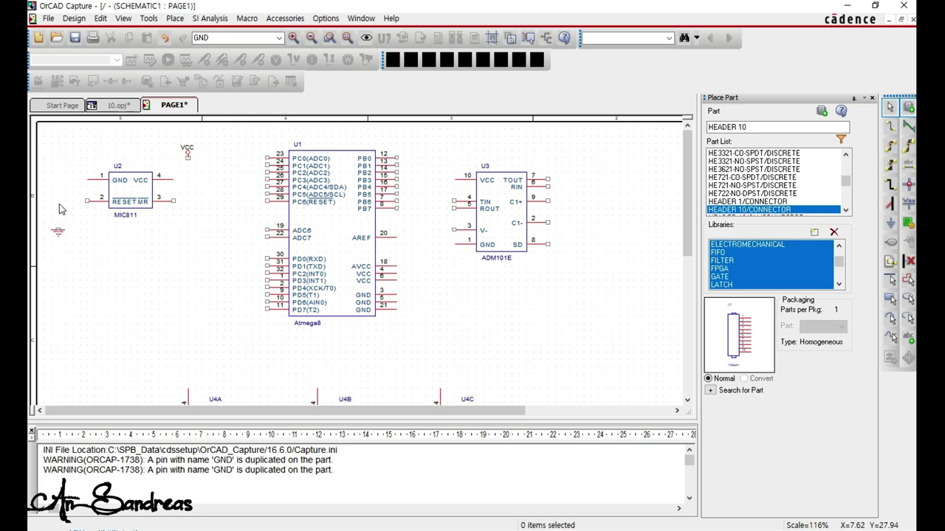
# Wire the GND symbol up to the MIC811's GND pin 1 with a right-angle bend.
pyautogui.press('w')
pyautogui.click(57, 228)
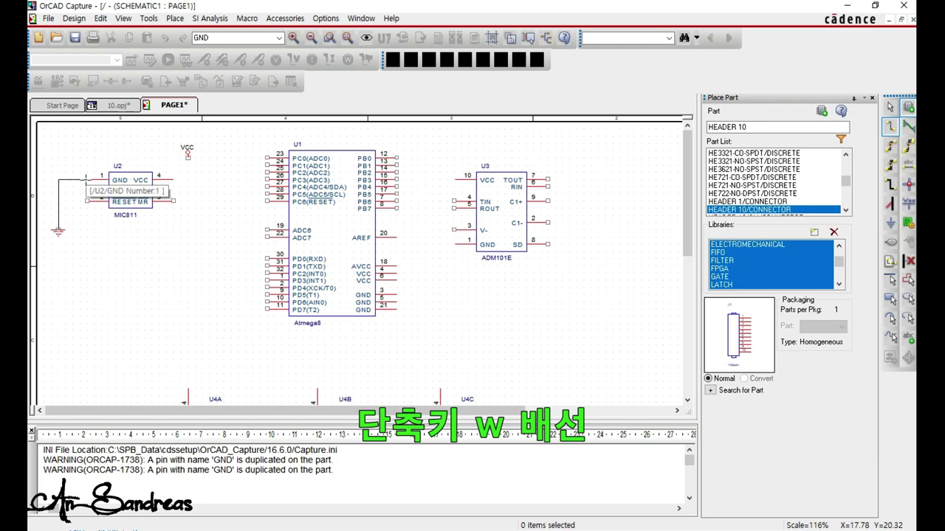
pyautogui.click(87, 179)
pyautogui.press('Escape')
# Draw a short wire stub leftward from the MIC811's RESET pin 2 and shift the MIC811 slightly to the right.
pyautogui.press('w')
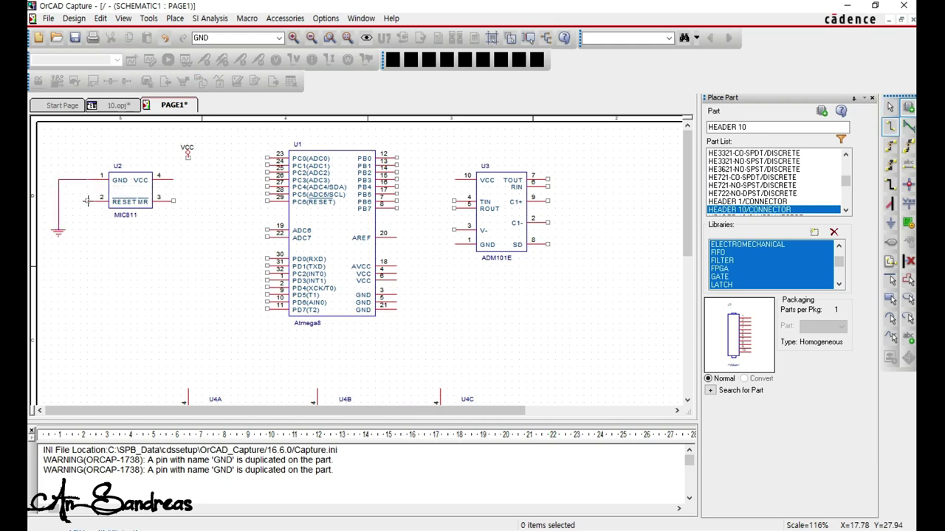
pyautogui.doubleClick(66, 200)
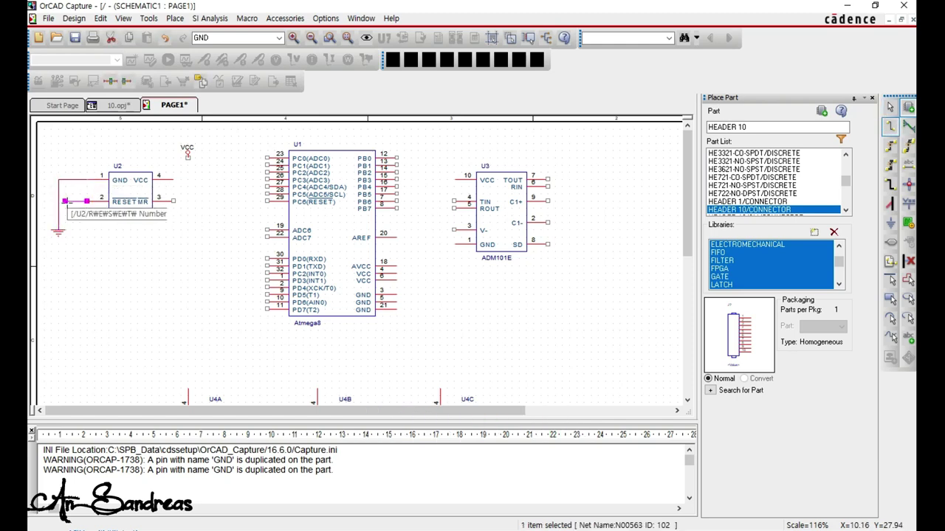
pyautogui.press('Escape')
pyautogui.moveTo(125, 192); pyautogui.dragTo(131, 191)
pyautogui.click(169, 168)
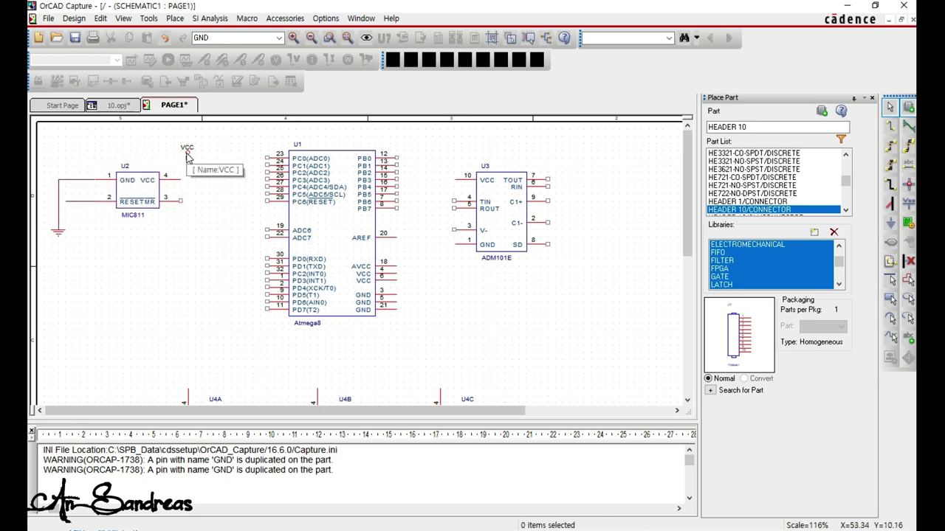
# Rename the VCC power symbol between the MIC811 and the Atmega8 as +5V.
pyautogui.doubleClick(194, 149)
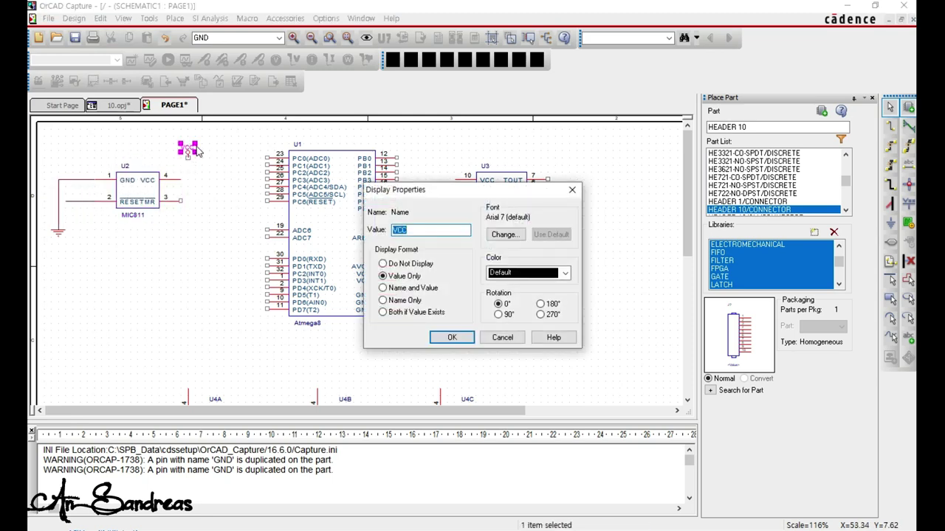
pyautogui.write('+5V')
pyautogui.press('Return')
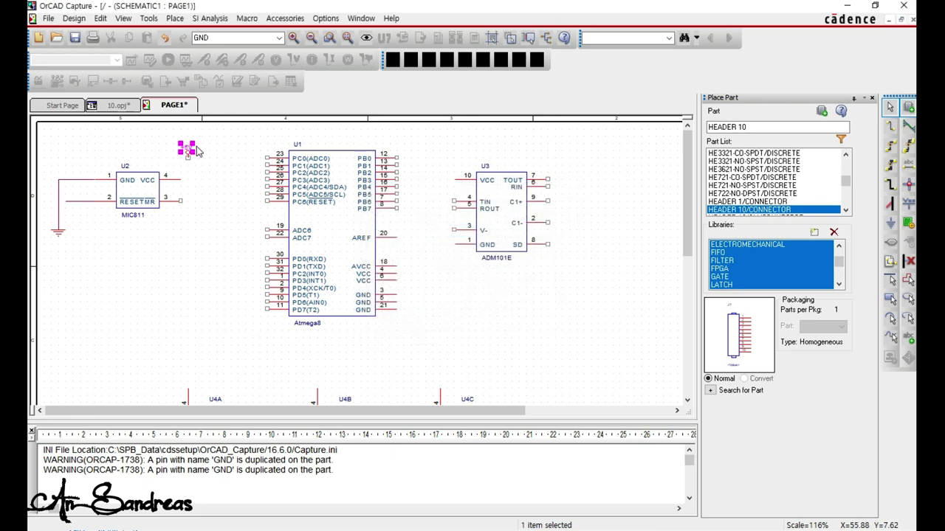
pyautogui.click(182, 158)
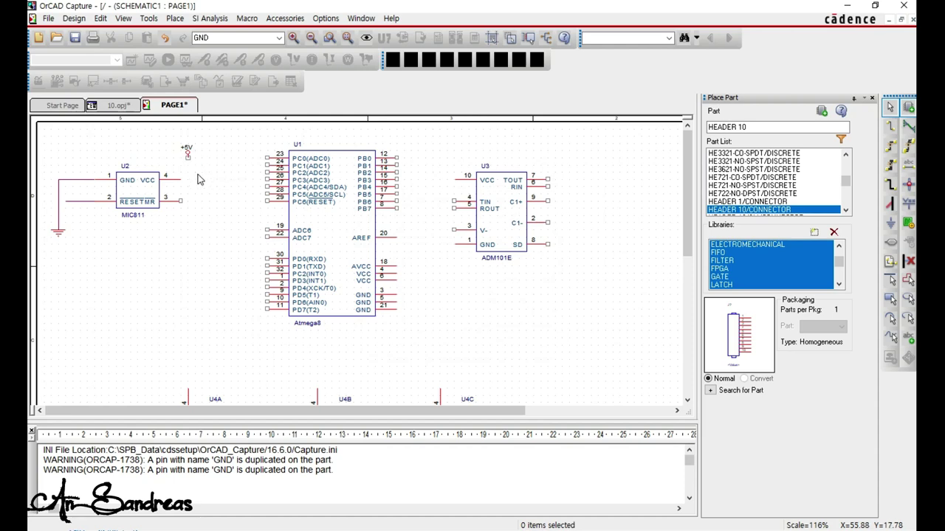
# Wire the +5V power symbol down to the MIC811's VCC pin 4 and end wiring.
pyautogui.press('w')
pyautogui.click(187, 153)
pyautogui.click(188, 179)
pyautogui.click(180, 180)
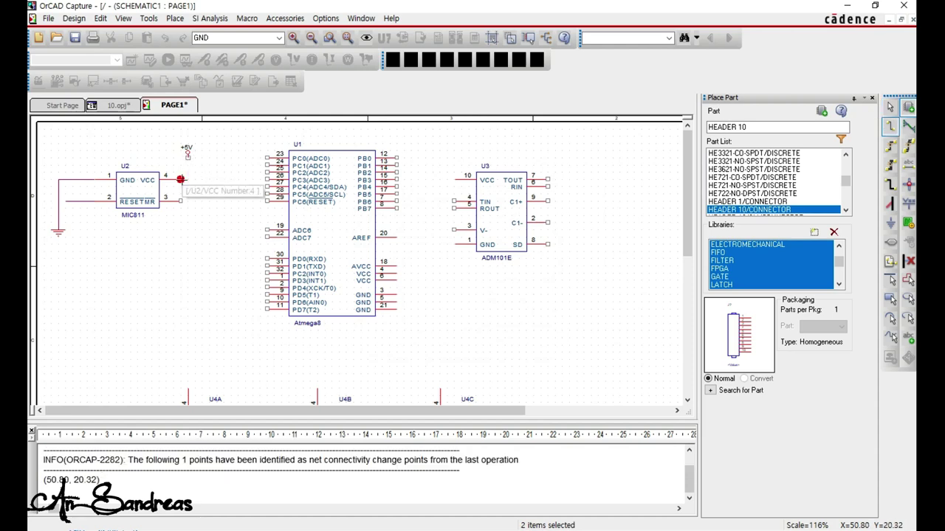
pyautogui.press('Escape')
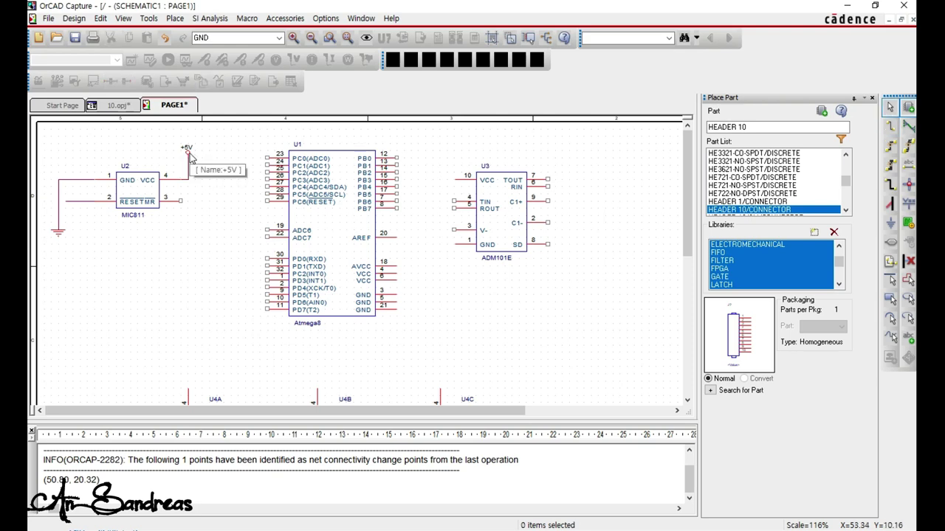
# Copy the +5V power symbol and paste the duplicate directly to the right of the original.
pyautogui.click(198, 153)
pyautogui.hotkey('ctrl', 'c')
pyautogui.hotkey('ctrl', 'v')
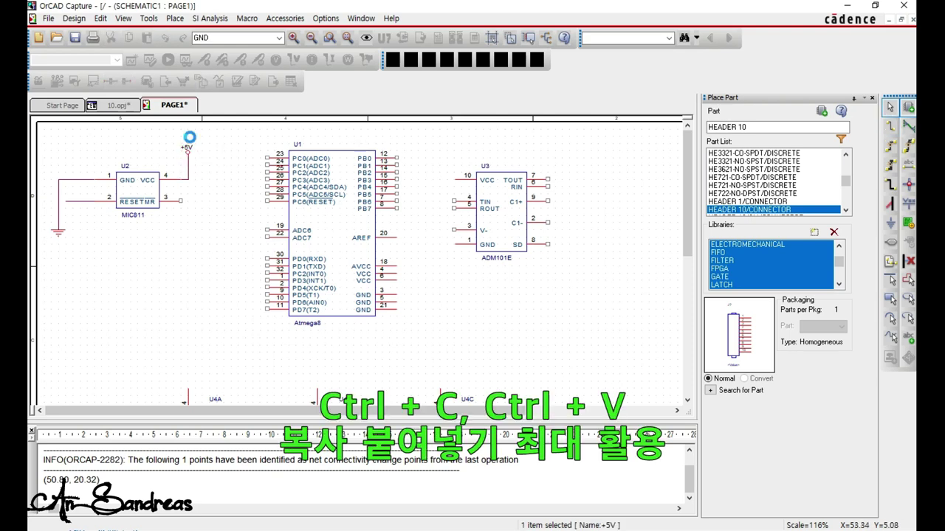
pyautogui.click(191, 142)
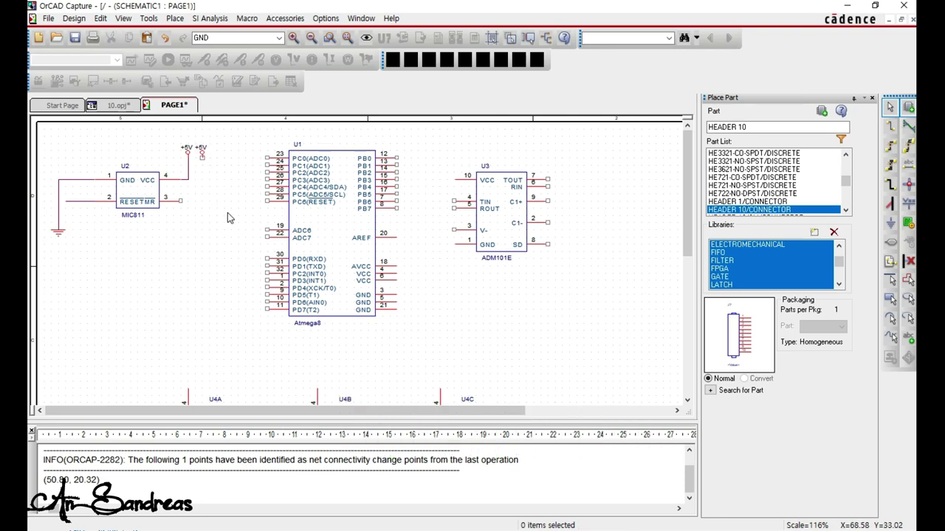
# Wire the MIC811's MR pin 3 straight across to the Atmega8's PC6(RESET) pin 29.
pyautogui.press('w')
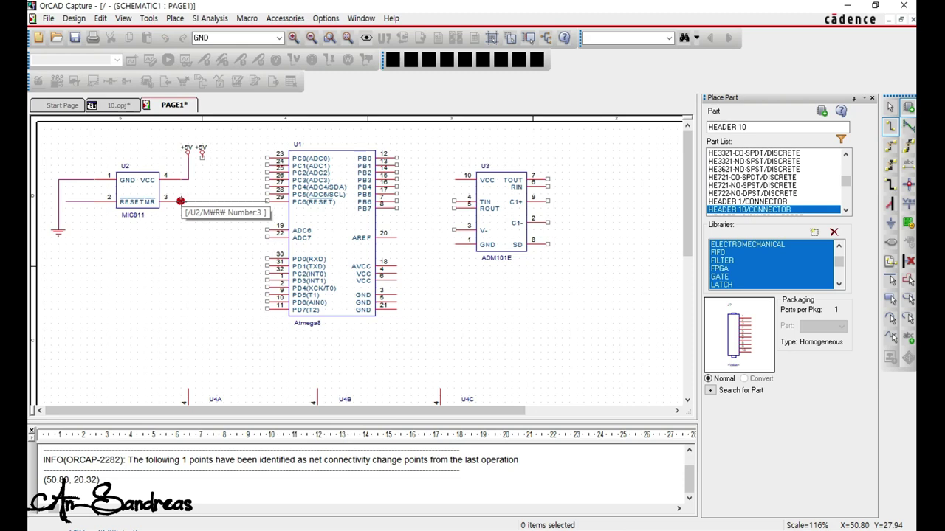
pyautogui.click(180, 201)
pyautogui.click(270, 201)
pyautogui.press('Escape')
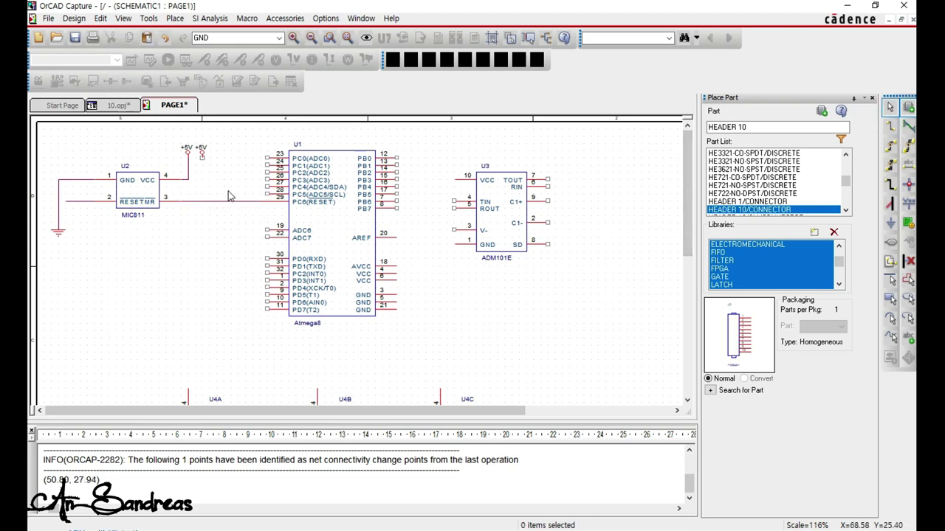
# Place one resistor R from the DISCRETE library vertically under the second +5V symbol and end placement.
pyautogui.click(743, 133)
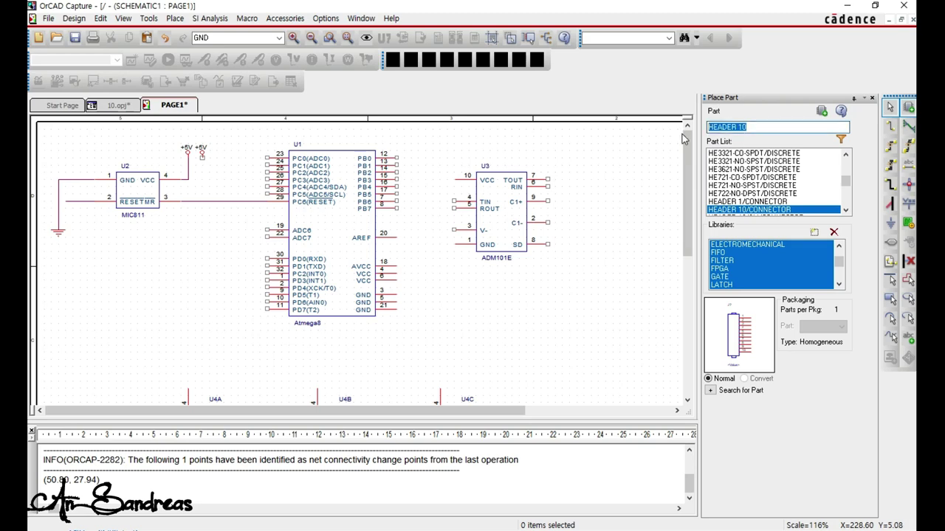
pyautogui.write('R')
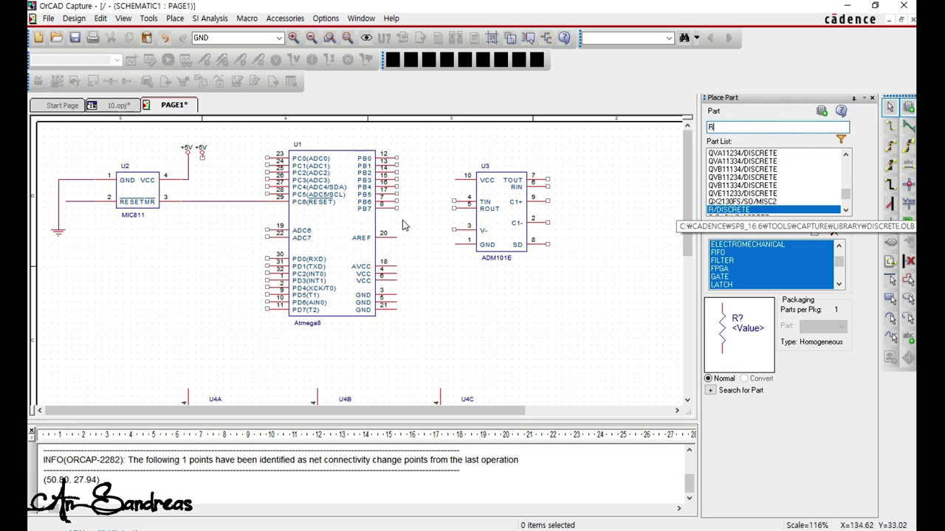
pyautogui.doubleClick(734, 210)
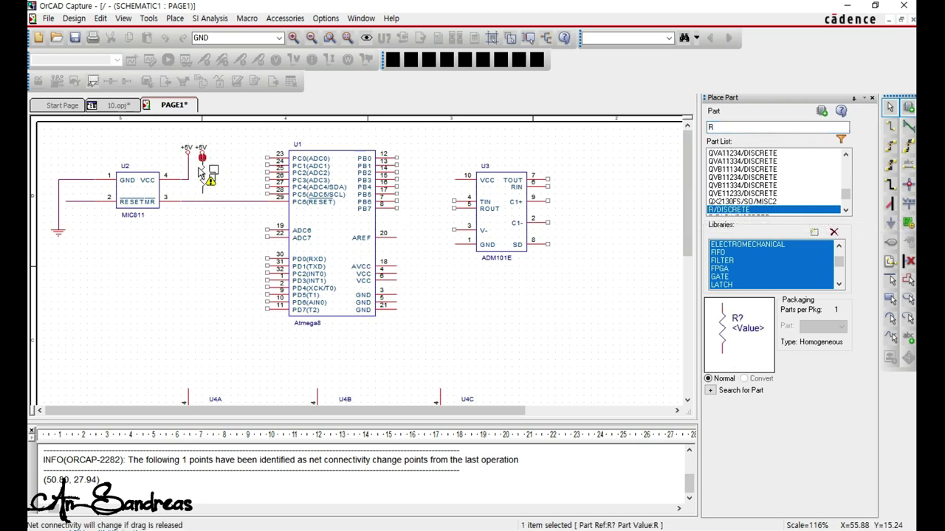
pyautogui.click(200, 170)
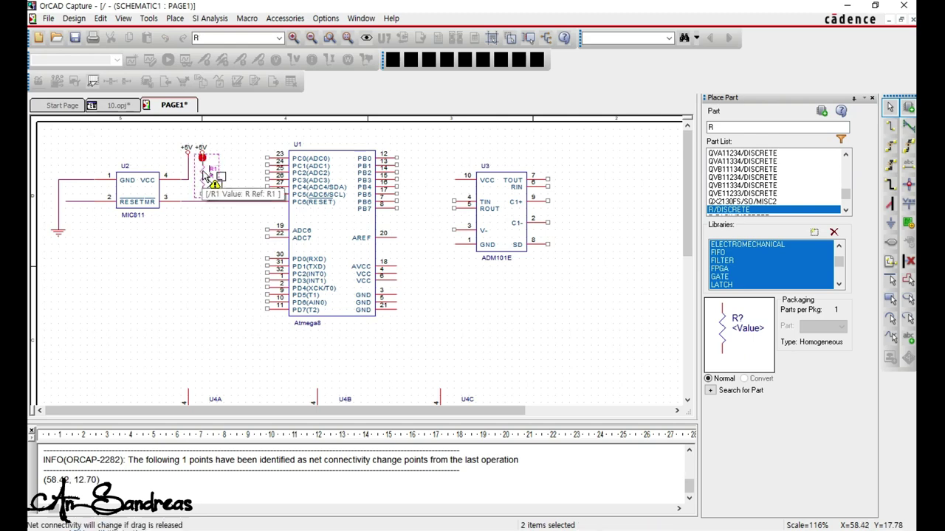
pyautogui.press('Escape')
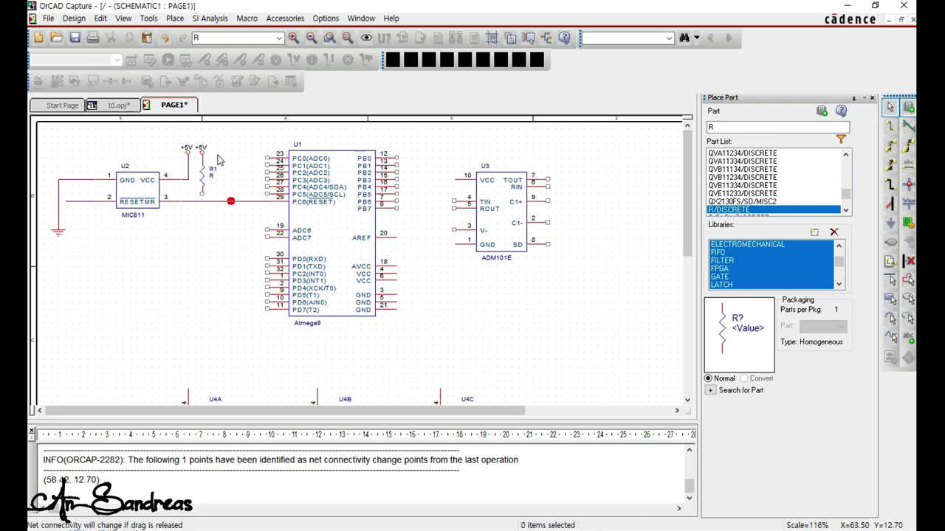
# Move both +5V power symbols up by one grid step, keeping them level and connected to their nets.
pyautogui.moveTo(225, 153); pyautogui.dragTo(160, 135)
pyautogui.click(243, 150)
pyautogui.moveTo(219, 159); pyautogui.dragTo(152, 142)
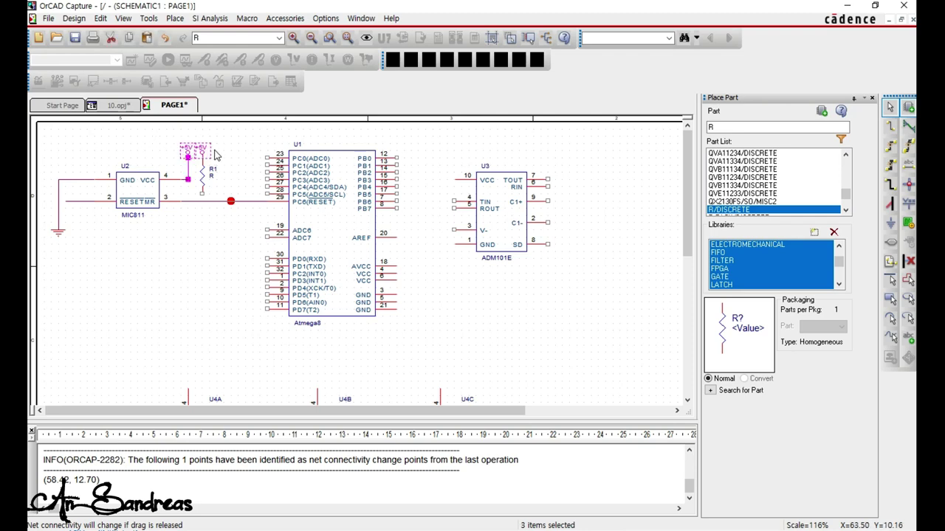
pyautogui.click(216, 146)
pyautogui.keyDown('ctrl'); pyautogui.scroll(2, 194, 165); pyautogui.keyUp('ctrl')
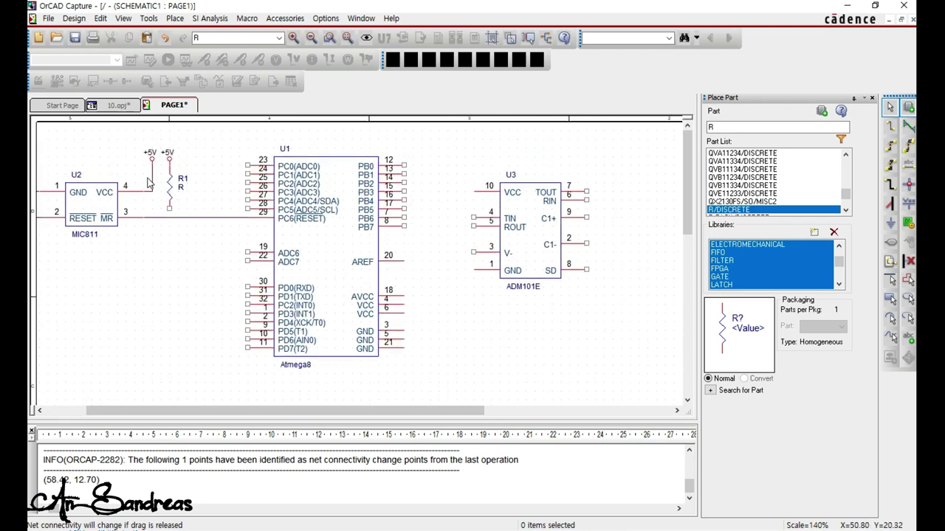
pyautogui.keyDown('ctrl'); pyautogui.scroll(1, 151, 183); pyautogui.keyUp('ctrl')
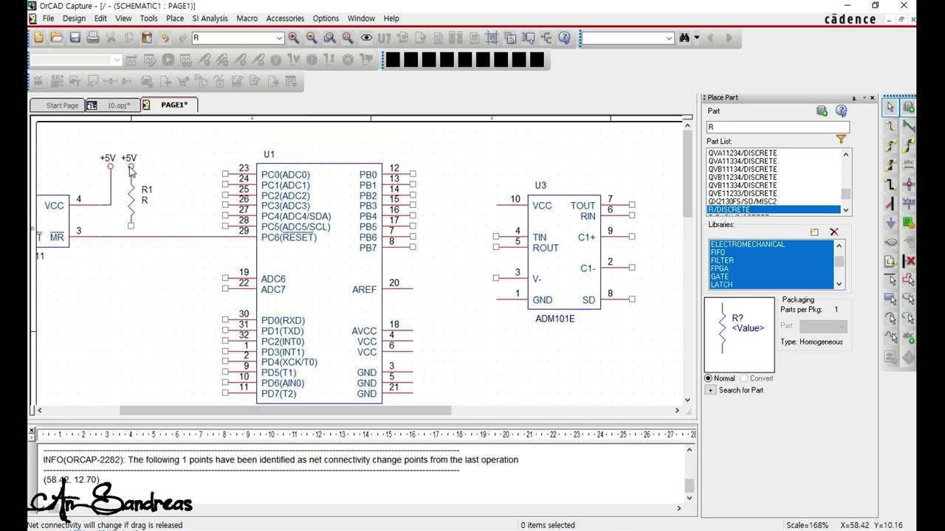
pyautogui.click(133, 171)
pyautogui.moveTo(134, 171); pyautogui.dragTo(133, 158)
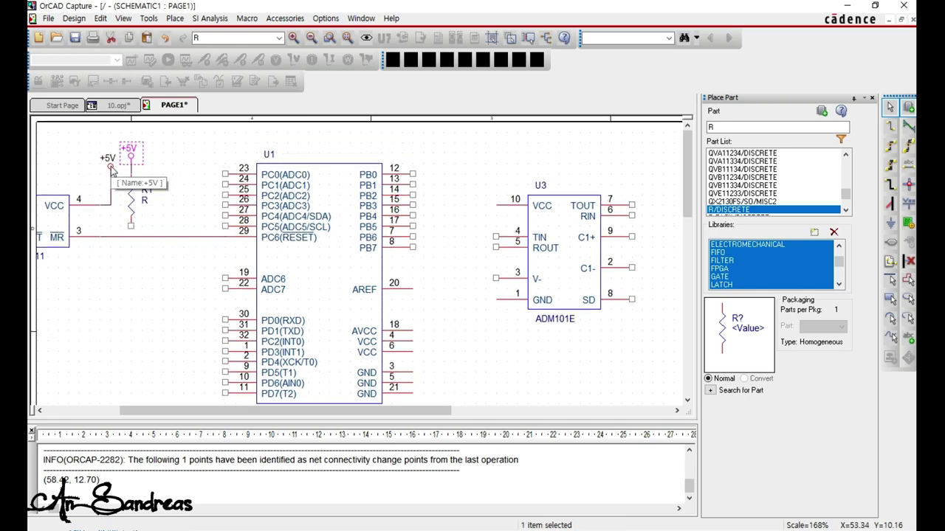
pyautogui.moveTo(112, 165); pyautogui.dragTo(111, 155)
pyautogui.click(155, 195)
# Wire the lower pin of resistor R1 to the line between the MIC811's MR pin and the Atmega8's RESET pin.
pyautogui.press('w')
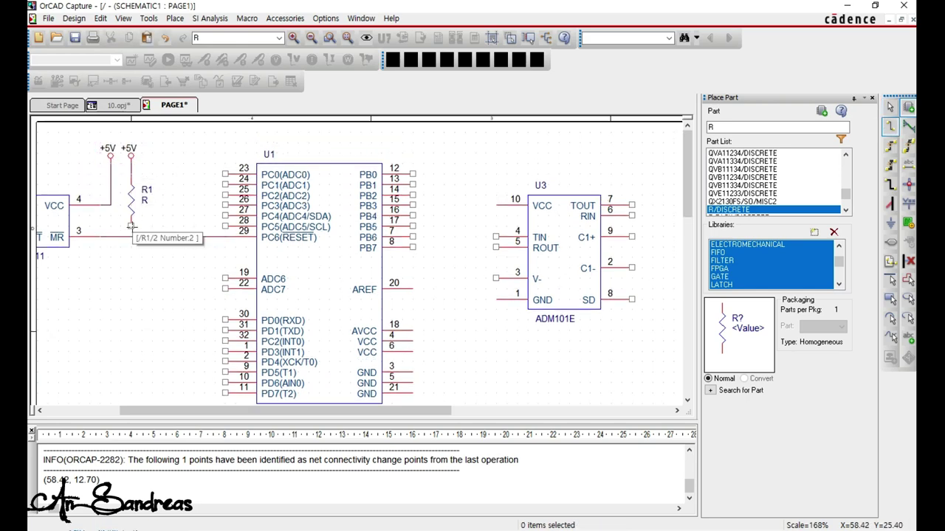
pyautogui.click(131, 225)
pyautogui.click(131, 236)
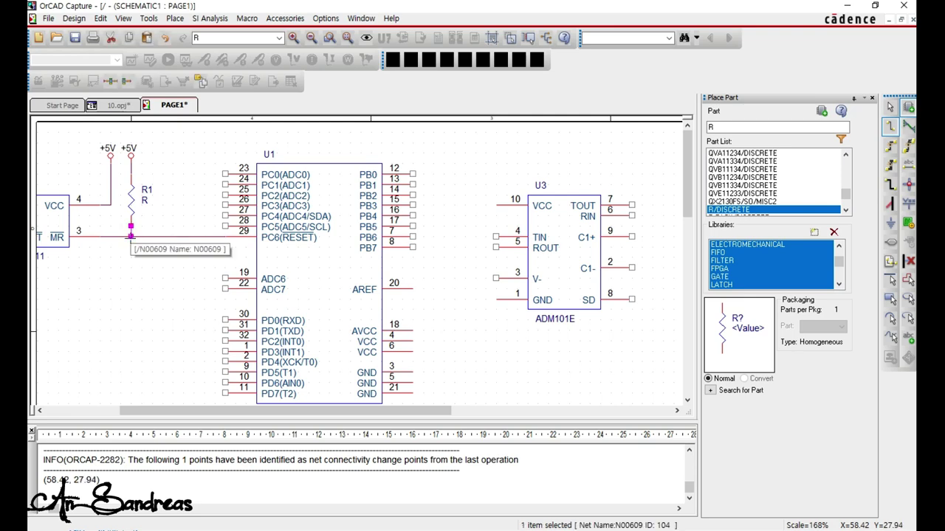
pyautogui.press('Escape')
# Set the value of resistor R1 to 1K.
pyautogui.keyDown('ctrl'); pyautogui.scroll(-2, 168, 296); pyautogui.keyUp('ctrl')
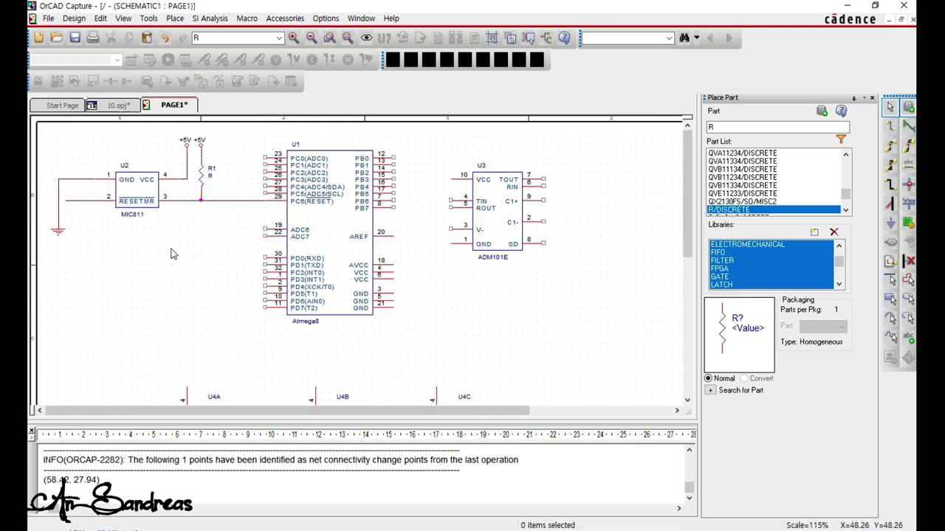
pyautogui.doubleClick(210, 175)
pyautogui.write('1K')
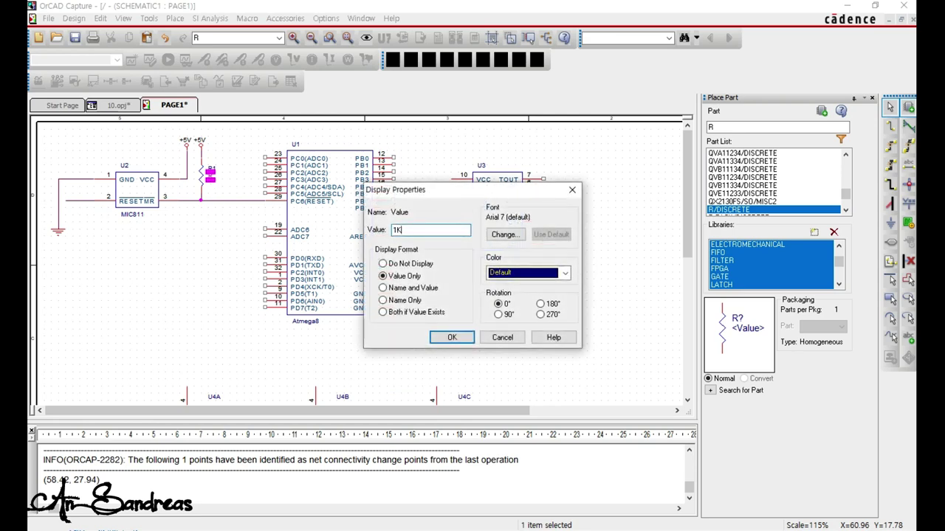
pyautogui.press('Return')
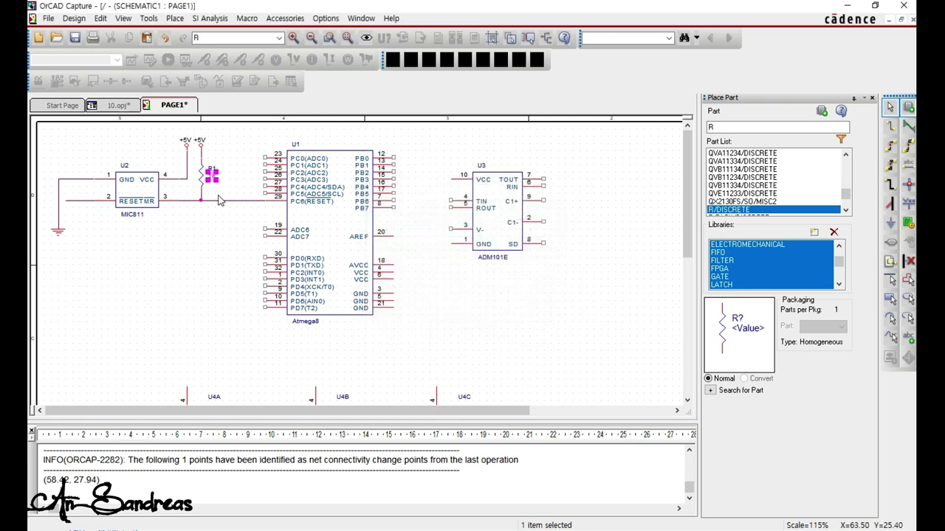
# Copy the wire stub at the MIC811's RESET pin, paste it beside PC0(ADC0), and move the Atmega8 one grid step left to meet it.
pyautogui.click(220, 238)
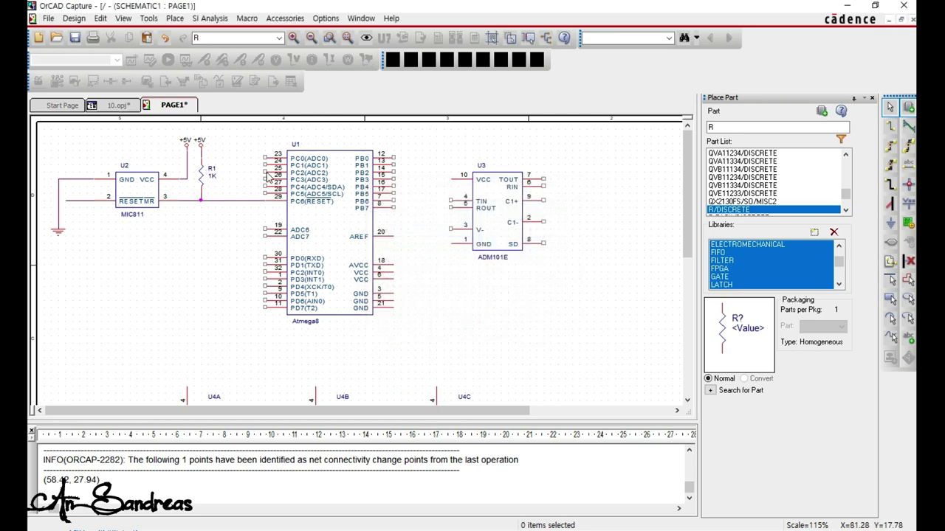
pyautogui.press('w')
pyautogui.press('Escape')
pyautogui.click(83, 200)
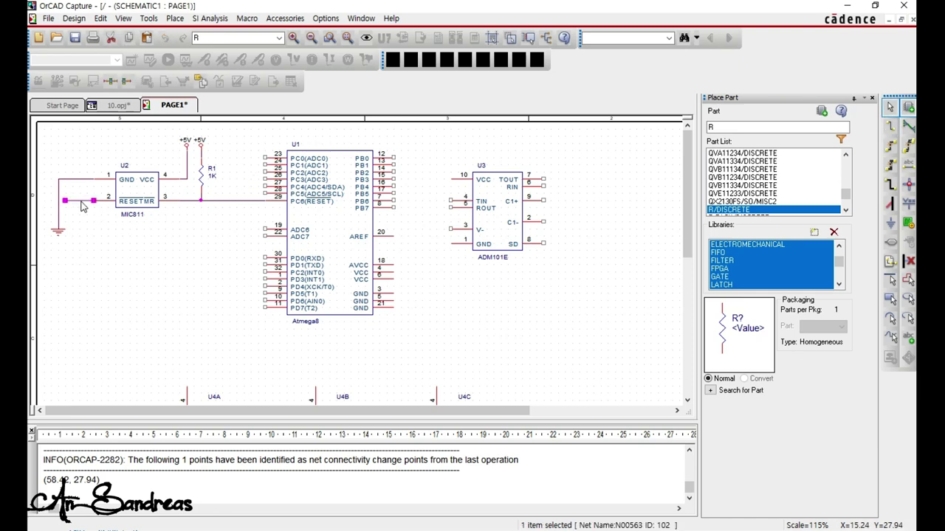
pyautogui.hotkey('ctrl', 'c')
pyautogui.hotkey('ctrl', 'v')
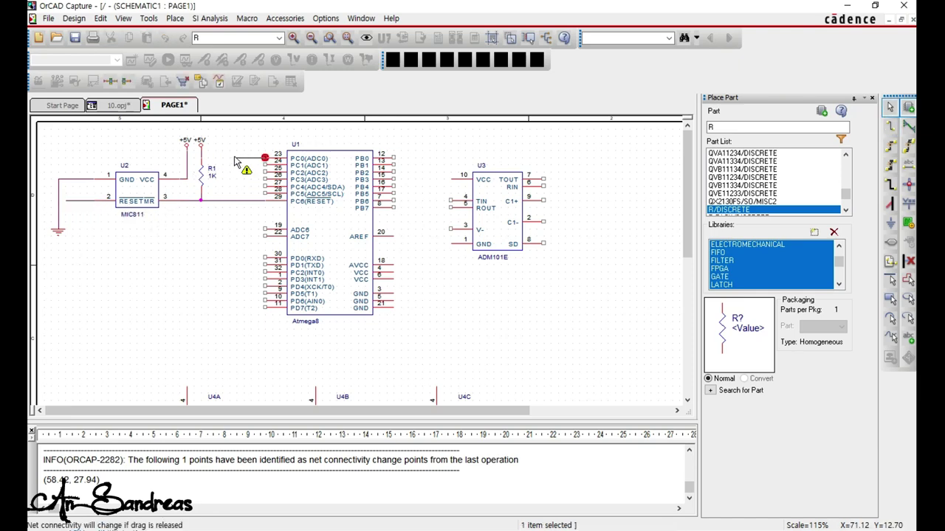
pyautogui.moveTo(236, 163); pyautogui.dragTo(226, 163)
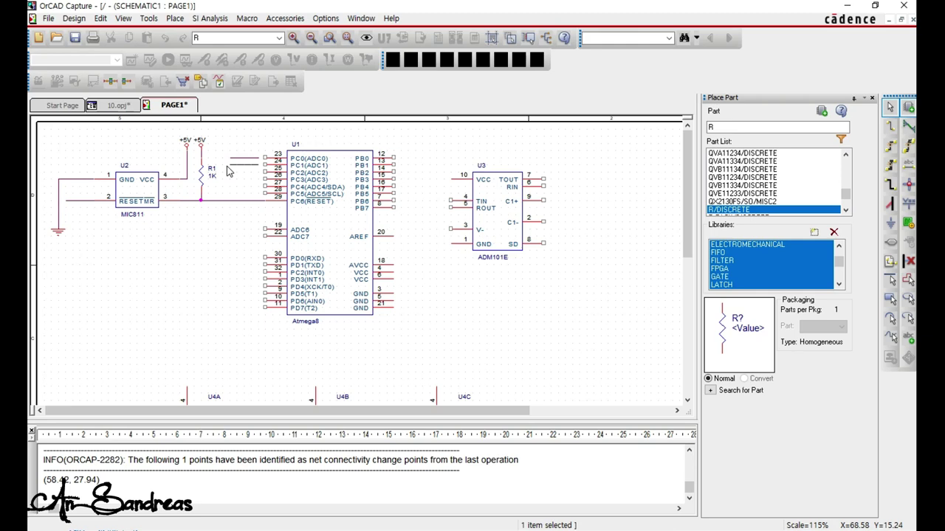
pyautogui.moveTo(329, 222); pyautogui.dragTo(325, 220)
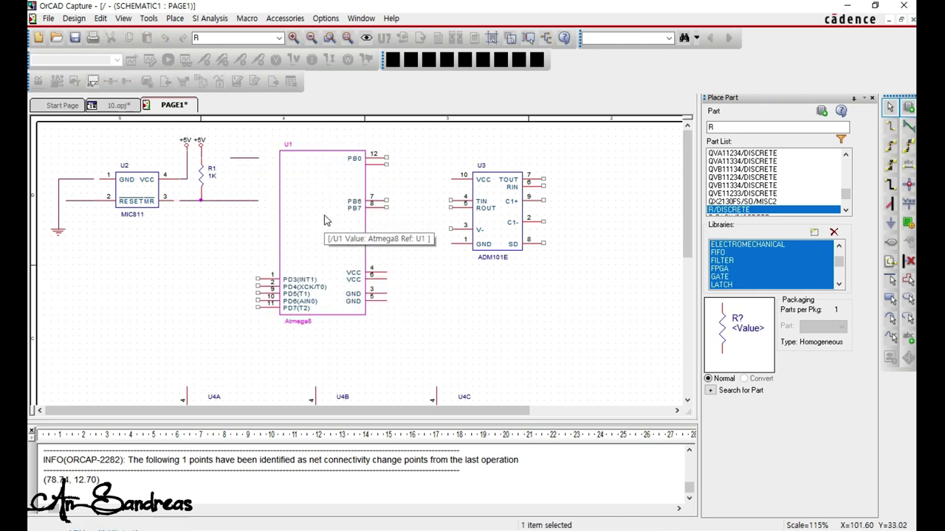
# Paste copies of the wire stub onto the Atmega8's PC1(ADC1) to PC5(ADC5/SCL) pins, aligned with the stub on PC0(ADC0).
pyautogui.click(244, 158)
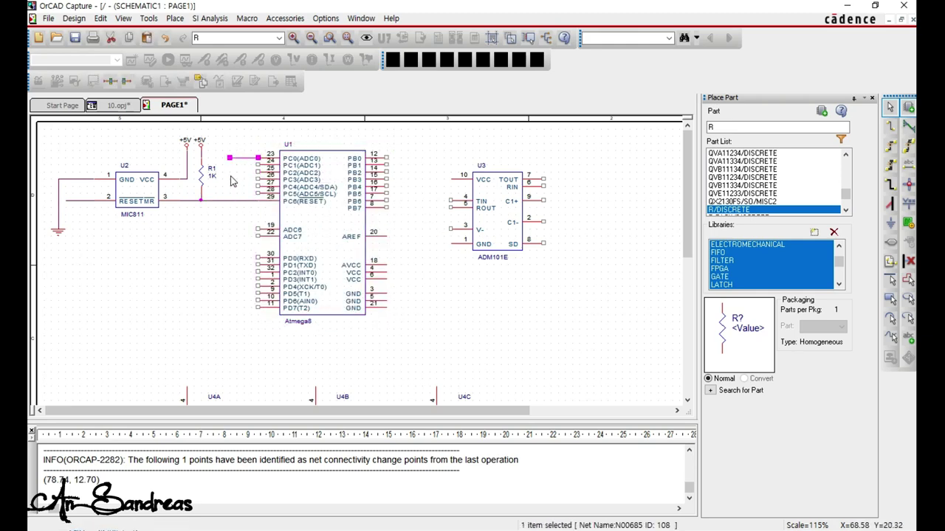
pyautogui.hotkey('ctrl', 'v')
pyautogui.click(230, 166)
pyautogui.hotkey('ctrl', 'v')
pyautogui.click(229, 172)
pyautogui.hotkey('ctrl', 'v')
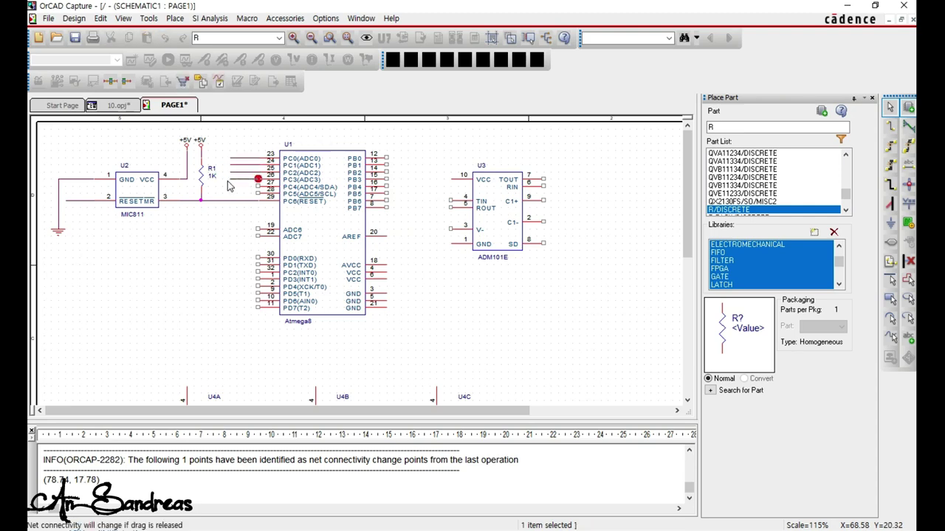
pyautogui.moveTo(229, 186); pyautogui.dragTo(229, 191)
pyautogui.click(228, 188)
pyautogui.hotkey('ctrl', 'v')
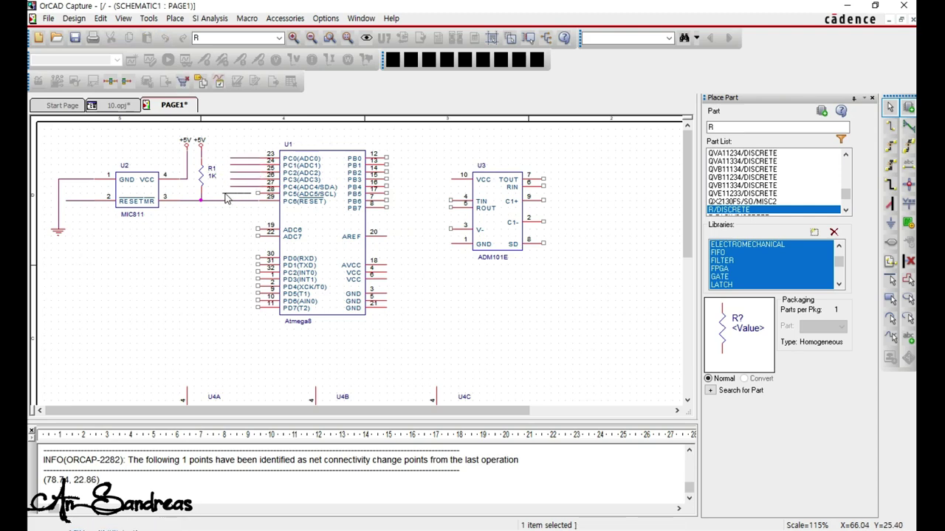
pyautogui.click(229, 193)
pyautogui.click(229, 241)
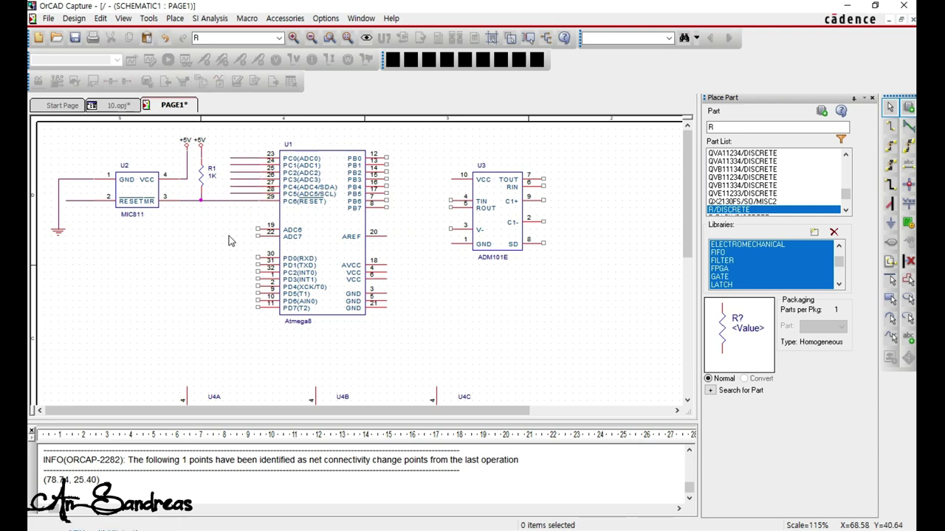
# Move the Atmega8 one grid step right with its wires attached, and clear the selection.
pyautogui.moveTo(326, 227); pyautogui.dragTo(333, 226)
pyautogui.click(228, 247)
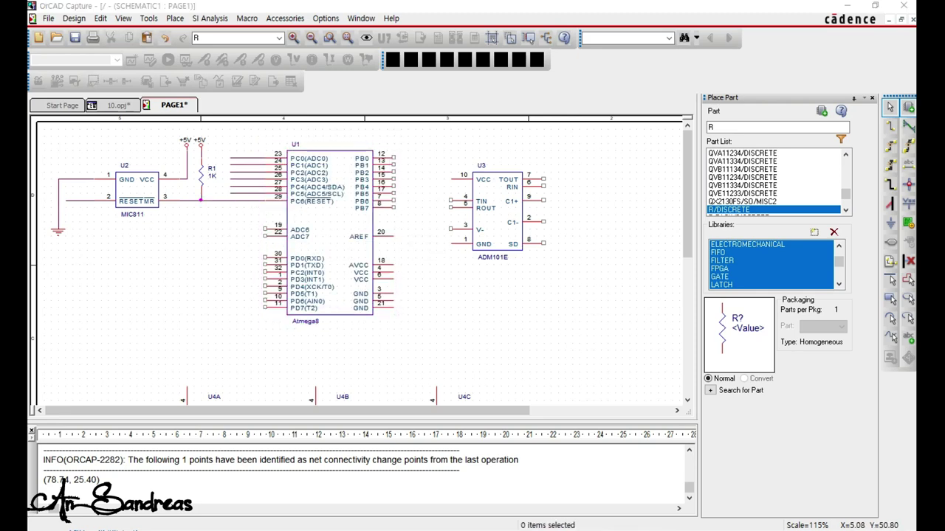
pyautogui.click(242, 221)
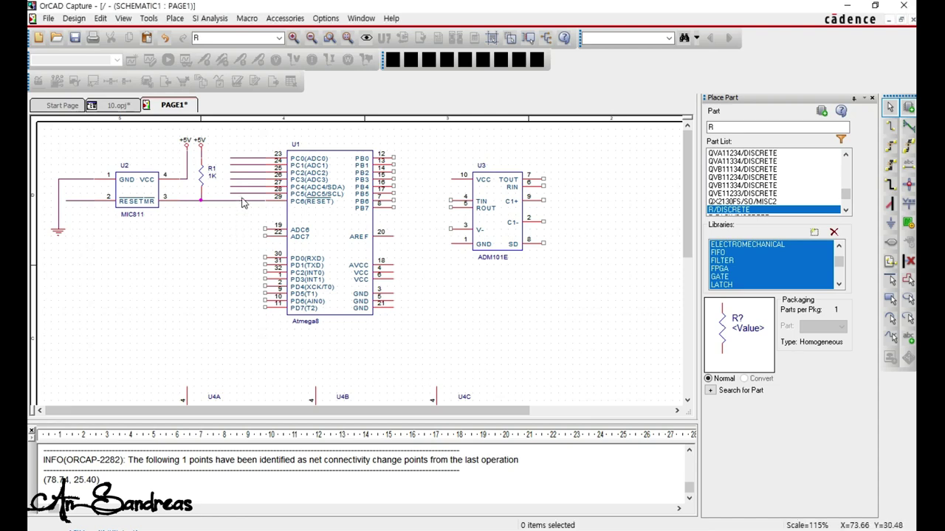
# Copy the PC0(ADC0) wire stub and paste it onto the ADC6, ADC7 and PD0(RXD) to PD3(INT1) pins.
pyautogui.click(242, 157)
pyautogui.hotkey('ctrl', 'c')
pyautogui.hotkey('ctrl', 'v')
pyautogui.moveTo(212, 234); pyautogui.dragTo(229, 232)
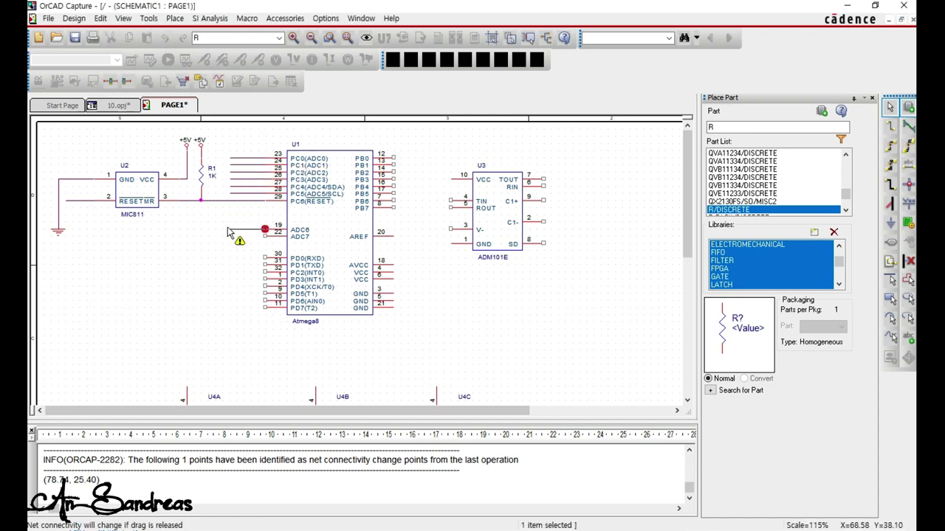
pyautogui.click(228, 229)
pyautogui.hotkey('ctrl', 'v')
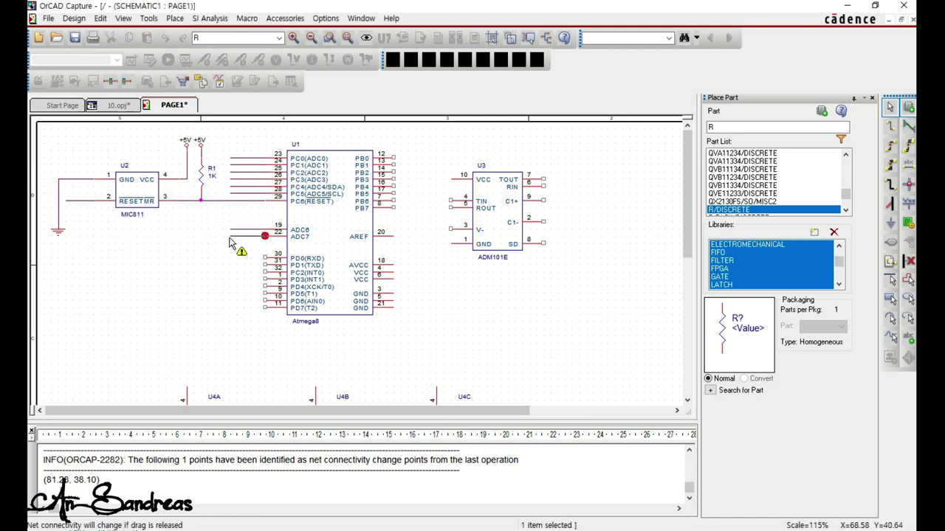
pyautogui.click(228, 236)
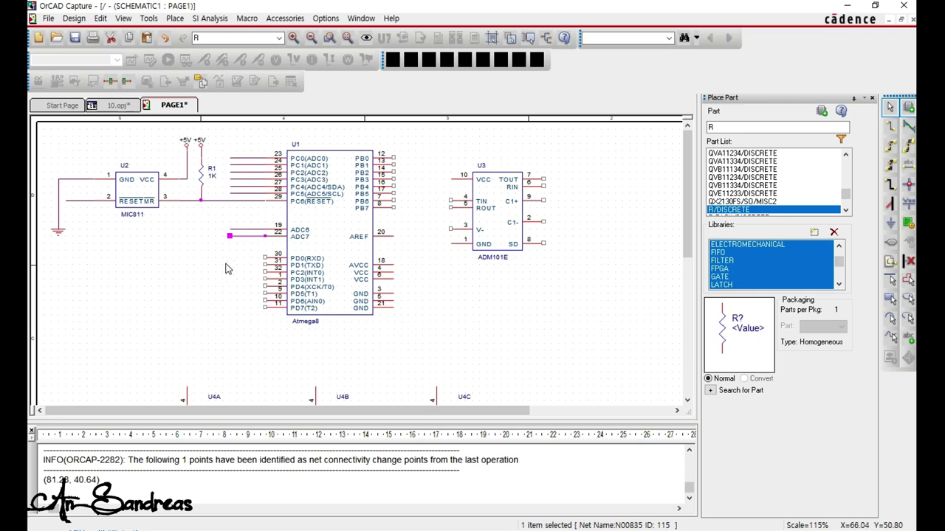
pyautogui.hotkey('ctrl', 'v')
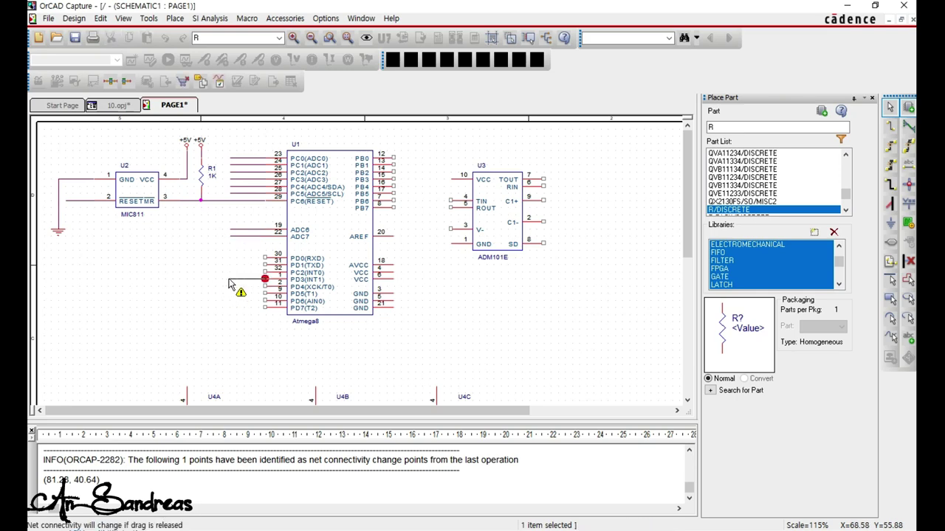
pyautogui.moveTo(229, 283); pyautogui.dragTo(230, 258)
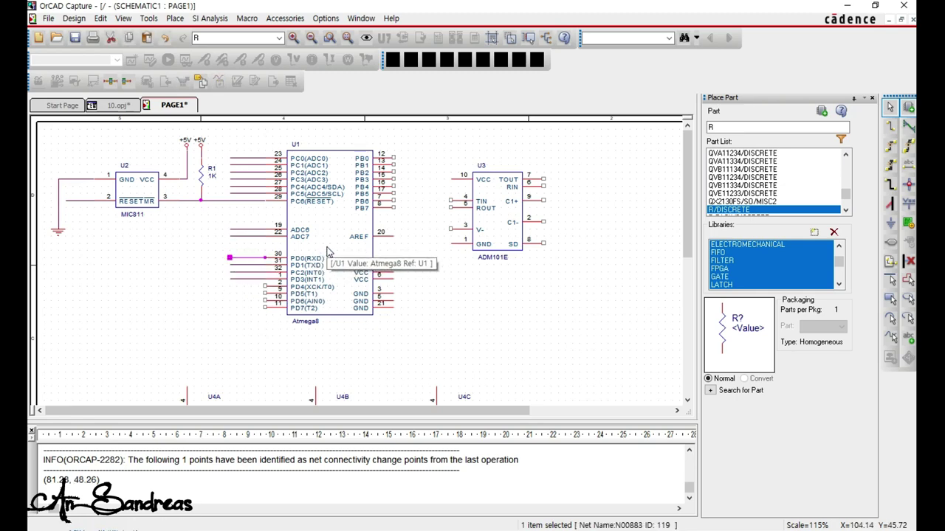
# Paste wire stubs onto the Atmega8's PB3, PB4 and PB5 pins and clear the selection.
pyautogui.hotkey('ctrl', 'v')
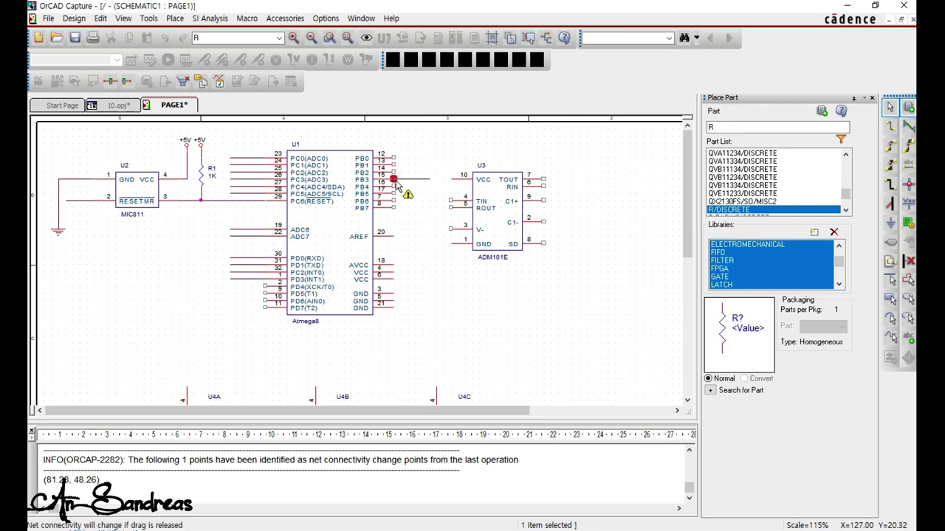
pyautogui.click(394, 181)
pyautogui.hotkey('ctrl', 'v')
pyautogui.click(394, 187)
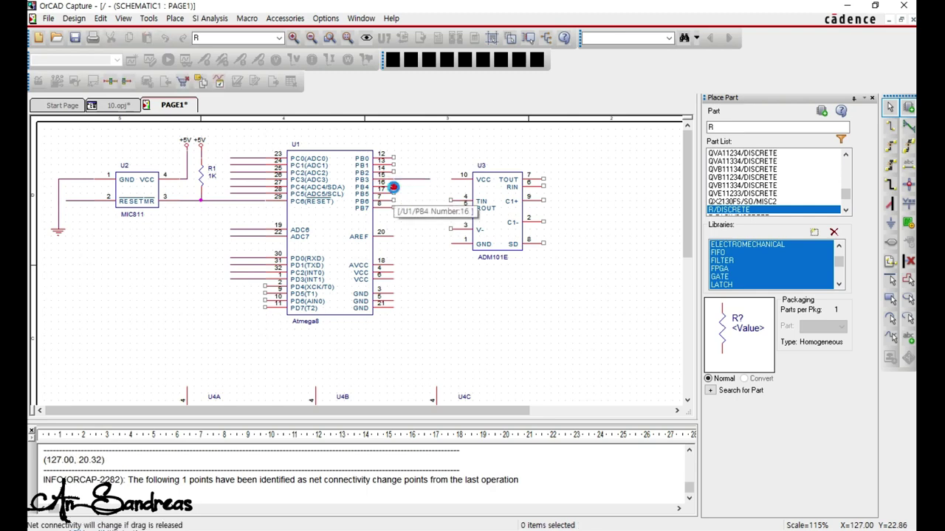
pyautogui.hotkey('ctrl', 'v')
pyautogui.moveTo(395, 195); pyautogui.dragTo(394, 194)
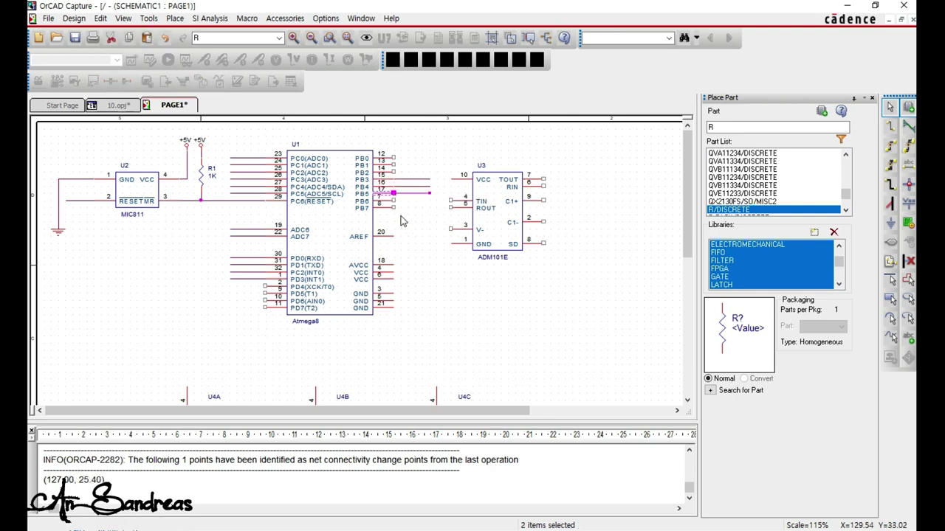
pyautogui.click(420, 254)
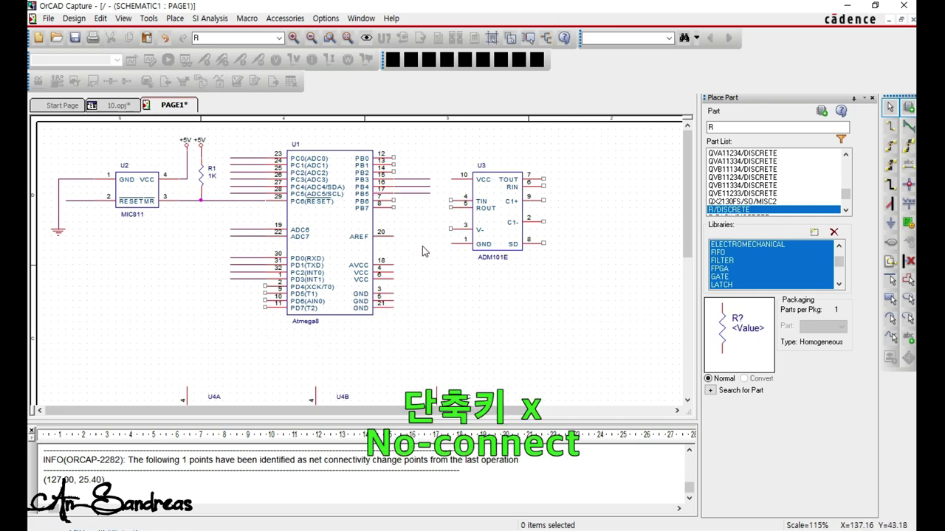
# Try to mark the Atmega8's AREF pin as no-connect, and place a no-connect mark on PD4(XCK/T0).
pyautogui.press('x')
pyautogui.click(392, 235)
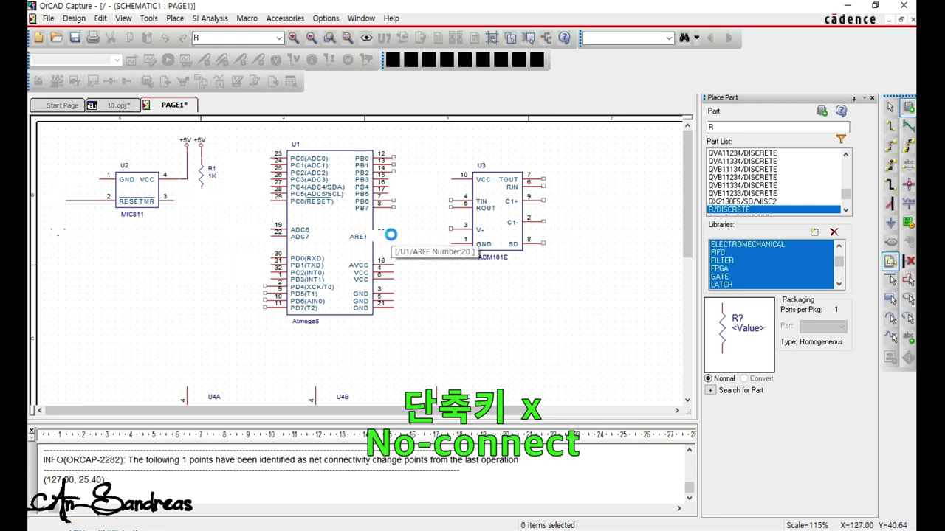
pyautogui.keyDown('ctrl'); pyautogui.scroll(1, 393, 242); pyautogui.keyUp('ctrl')
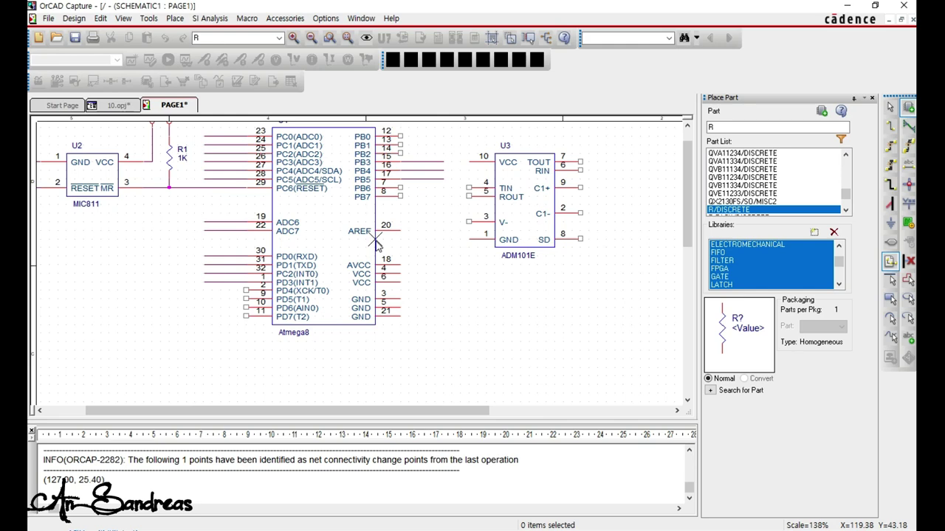
pyautogui.click(247, 290)
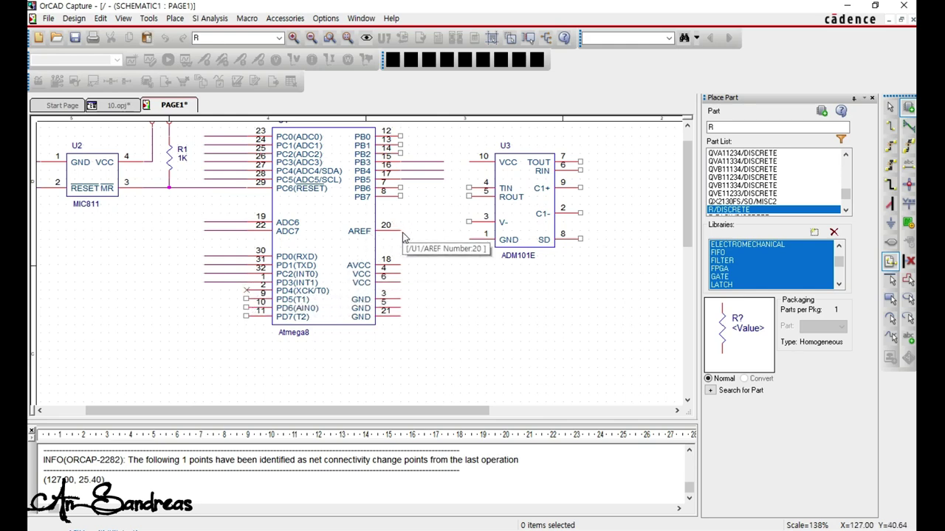
pyautogui.press('Escape')
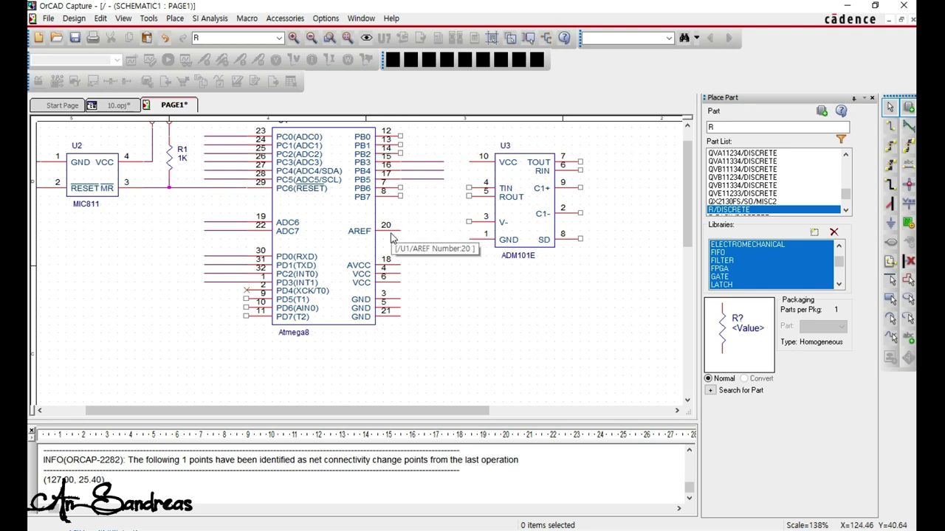
# Try to set the AREF pin's type to Passive in the Property Editor, and close the editor.
pyautogui.click(397, 233)
pyautogui.rightClick(395, 233)
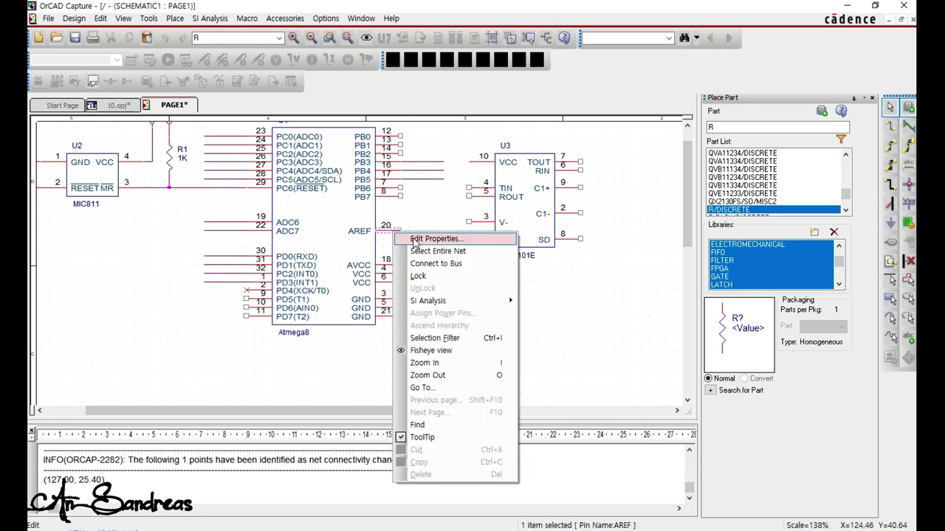
pyautogui.click(415, 239)
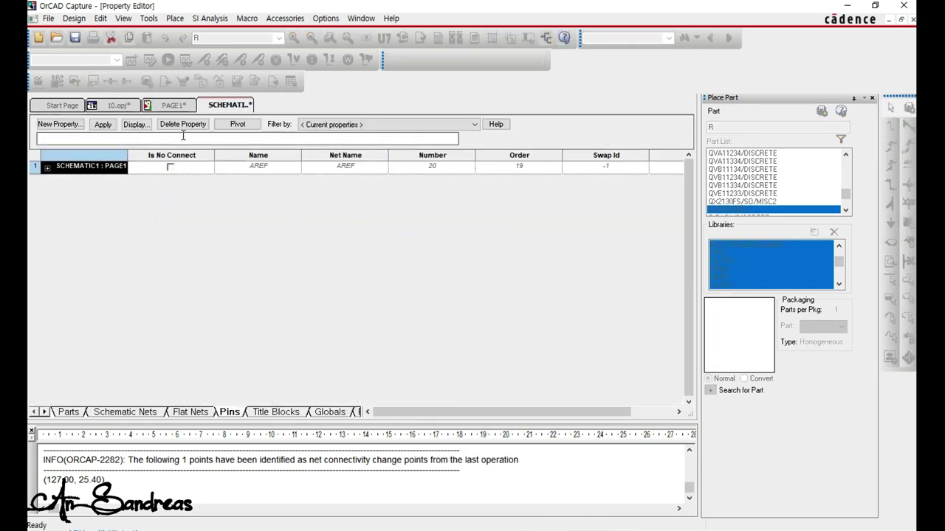
pyautogui.click(237, 124)
pyautogui.click(141, 239)
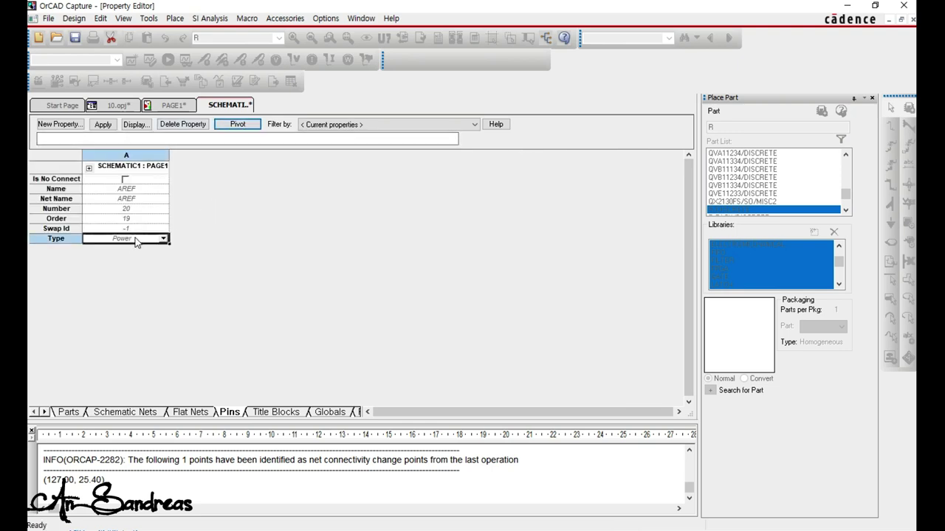
pyautogui.click(147, 241)
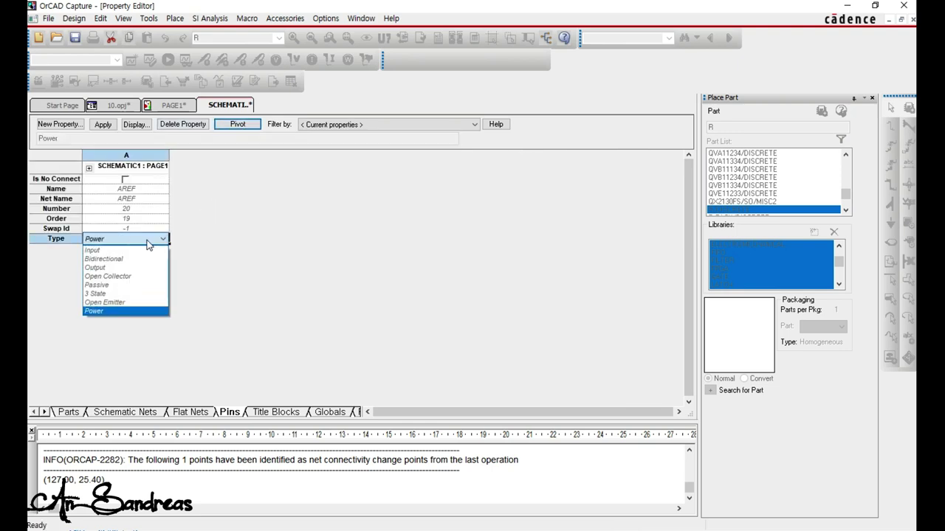
pyautogui.click(109, 284)
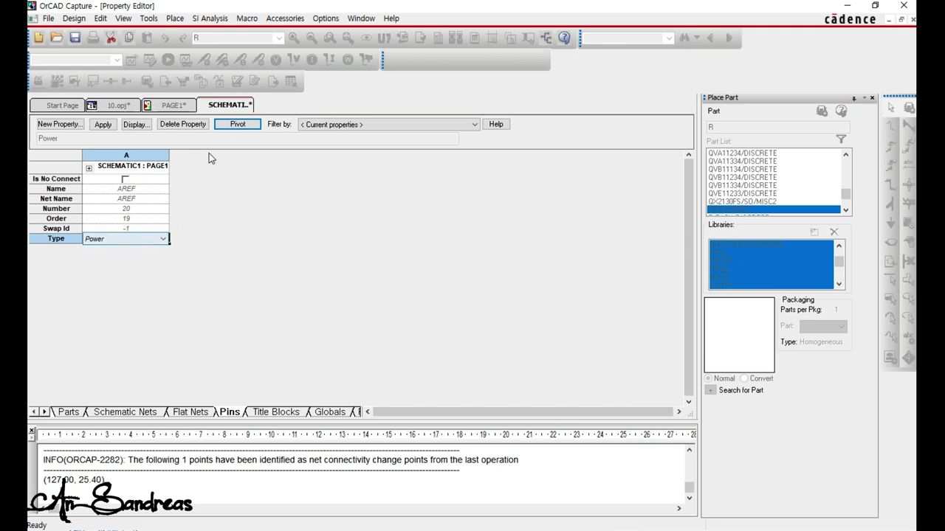
pyautogui.rightClick(230, 105)
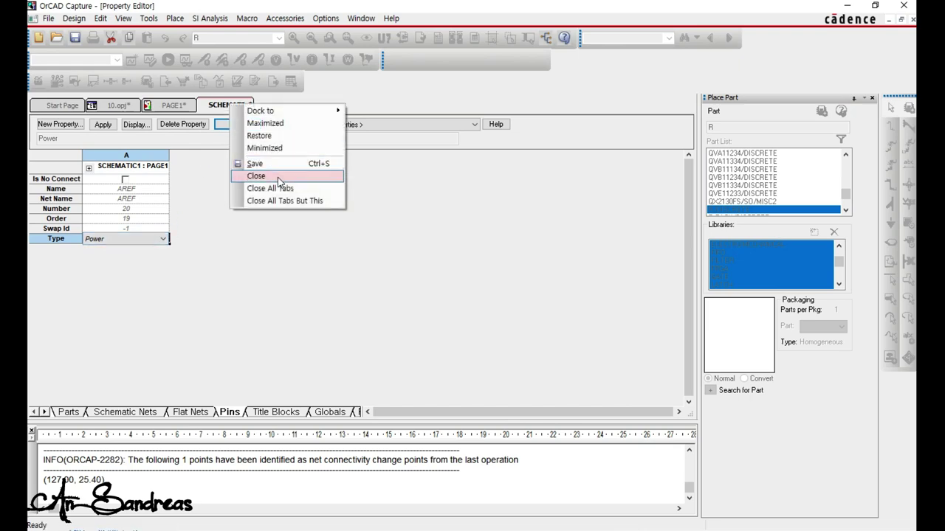
pyautogui.click(278, 178)
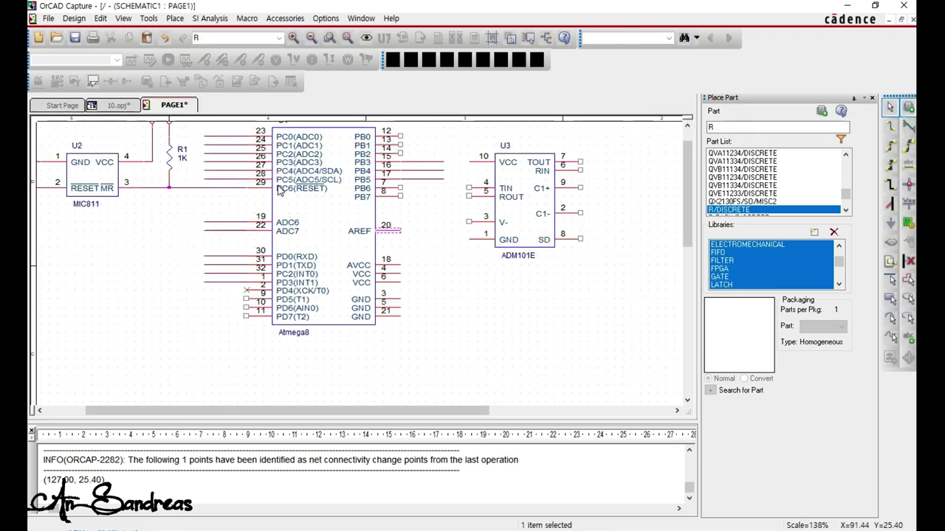
# Open the Atmega8 part for editing and set its AREF pin's type to Passive.
pyautogui.rightClick(330, 216)
pyautogui.click(357, 213)
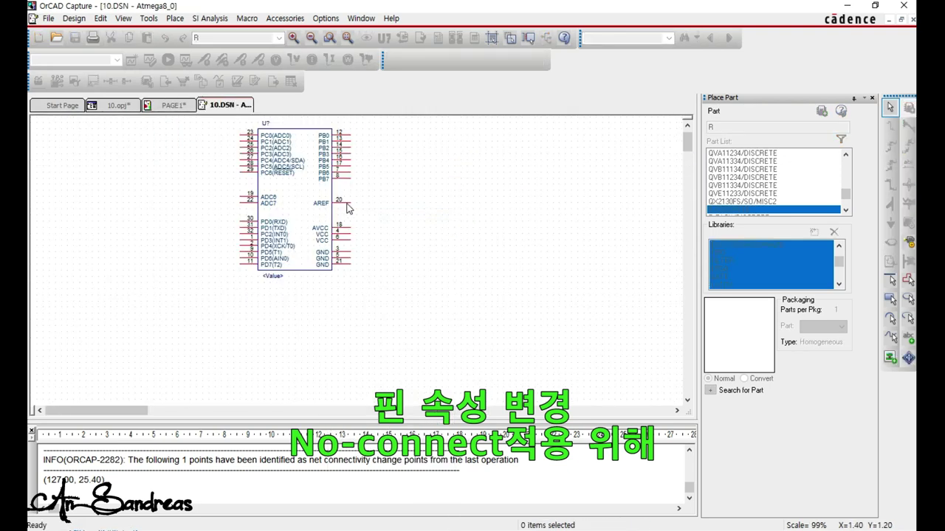
pyautogui.click(346, 204)
pyautogui.click(366, 203)
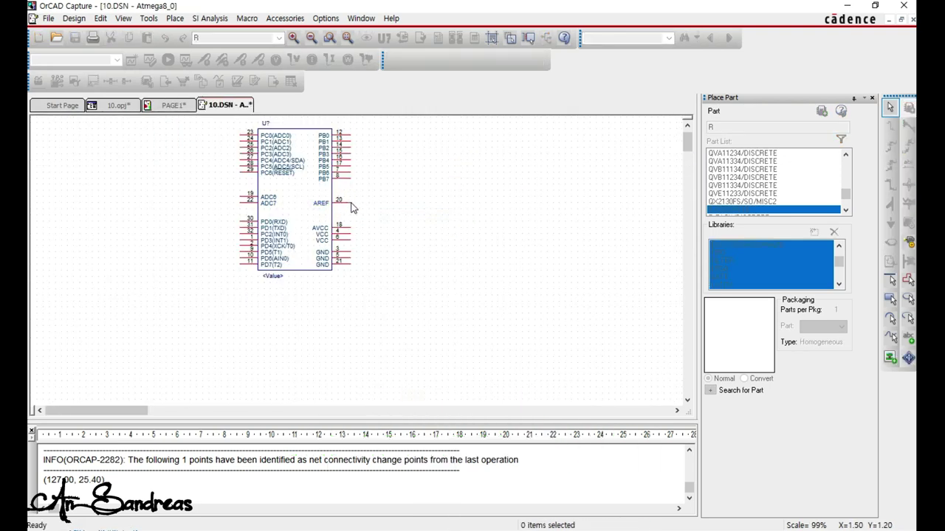
pyautogui.doubleClick(352, 207)
pyautogui.click(493, 266)
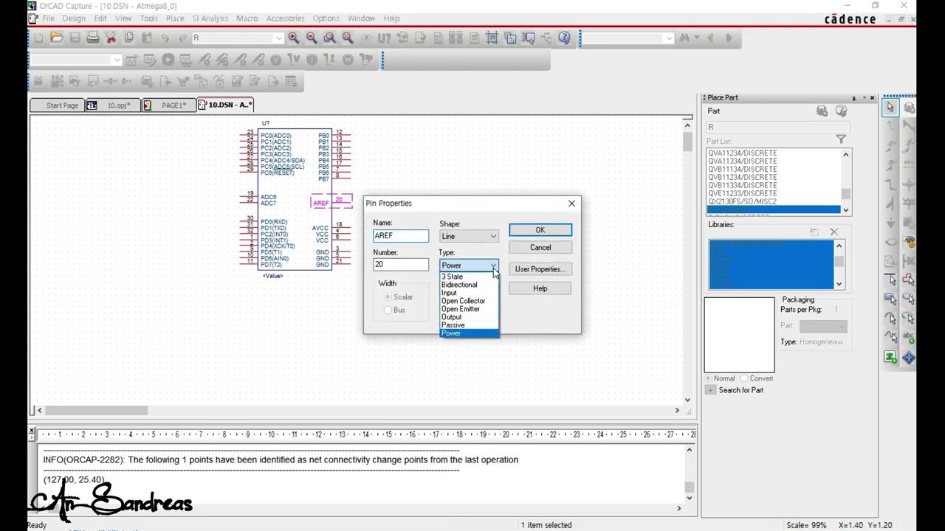
pyautogui.click(465, 325)
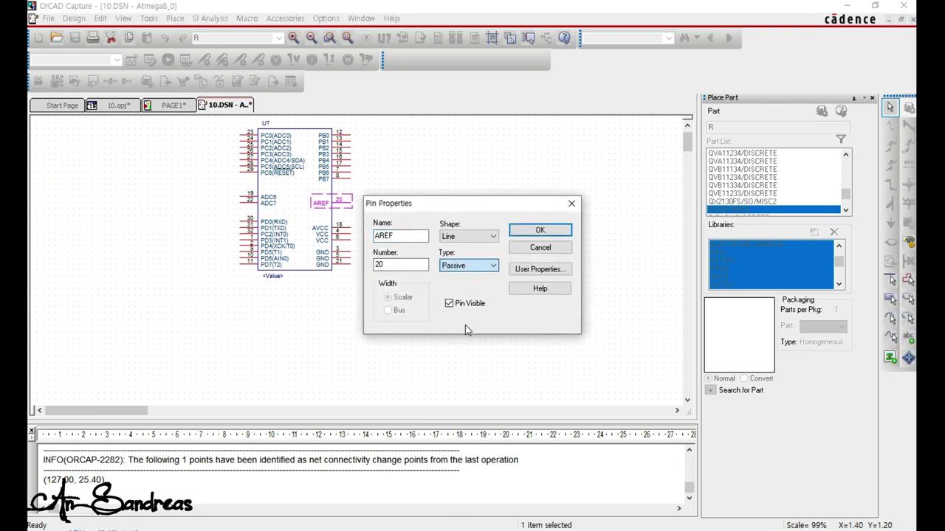
pyautogui.click(530, 233)
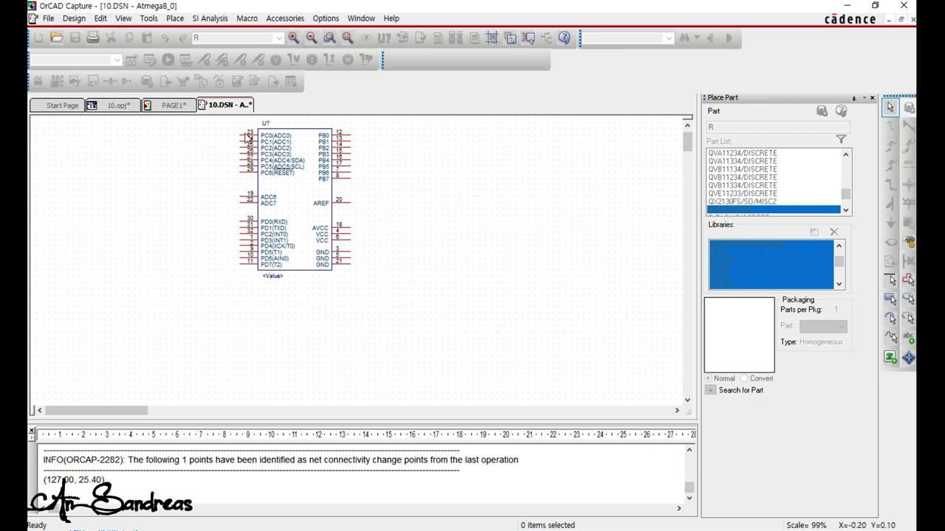
# Close the Atmega8 part editor, applying the pin change to the design and accepting the loss of undo history.
pyautogui.rightClick(233, 107)
pyautogui.click(262, 175)
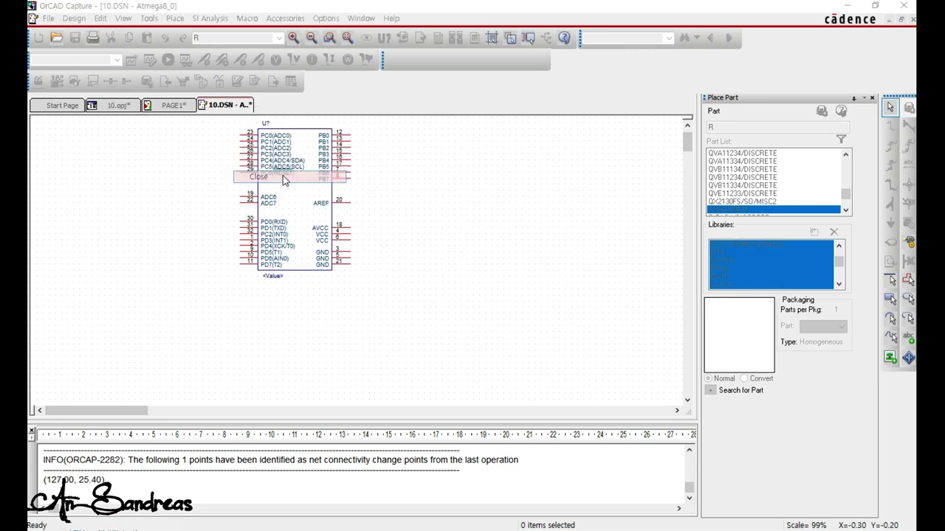
pyautogui.click(353, 291)
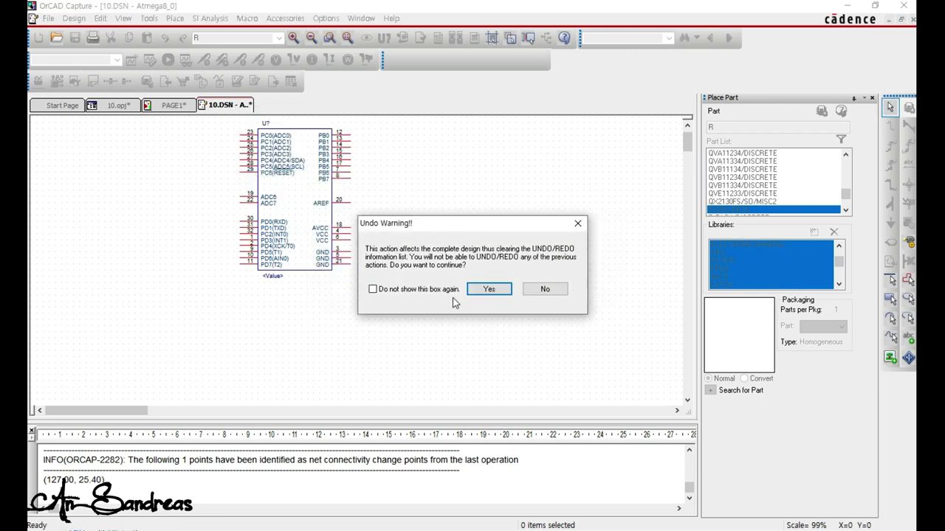
pyautogui.click(478, 290)
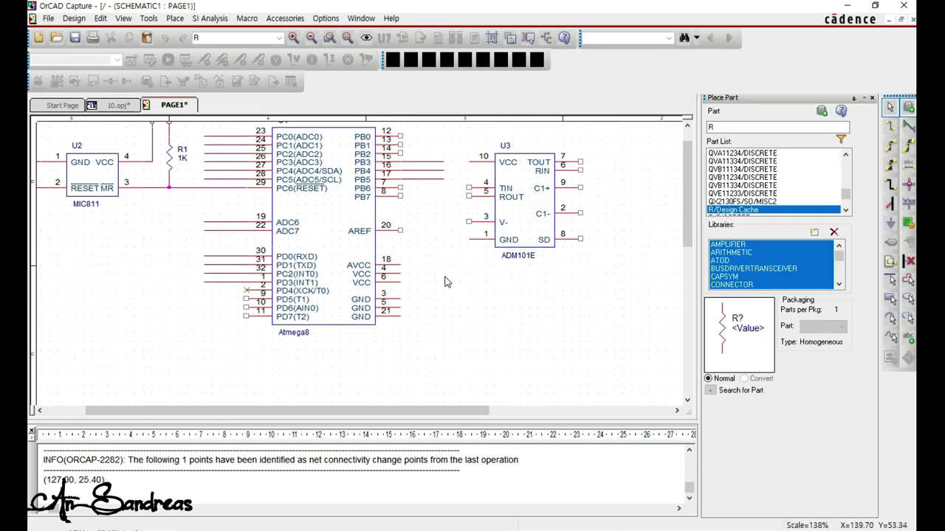
# Place no-connect marks on the Atmega8's AREF, PB0, PB1 and PB2 pins.
pyautogui.press('w')
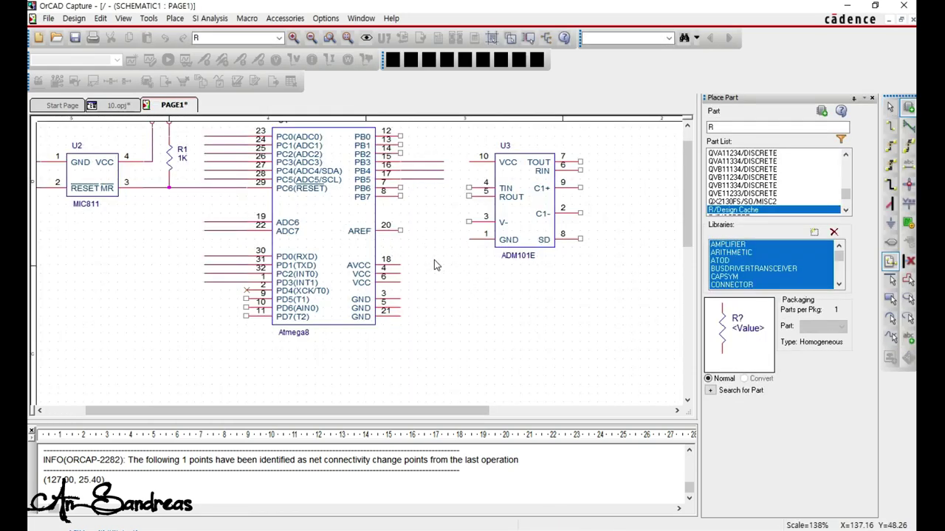
pyautogui.click(399, 231)
pyautogui.press('Escape')
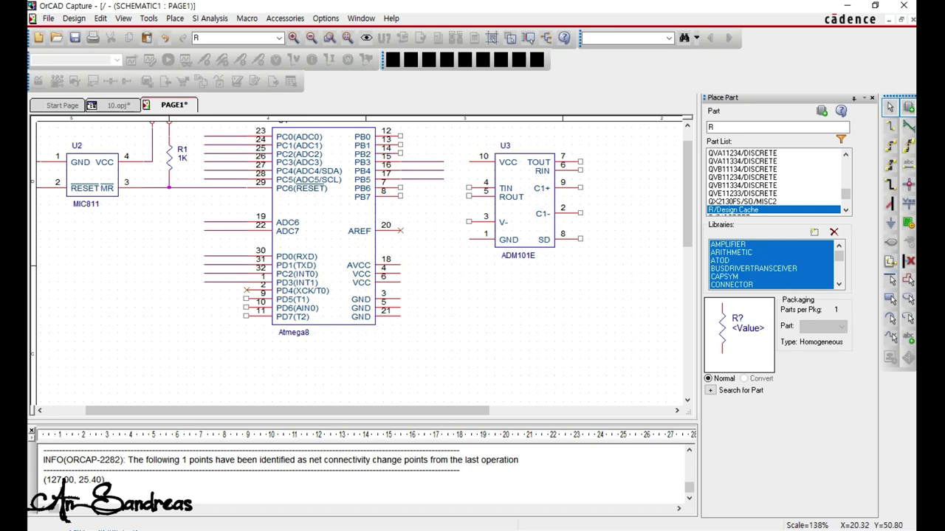
pyautogui.hotkey('alt', 'Tab')
pyautogui.press('x')
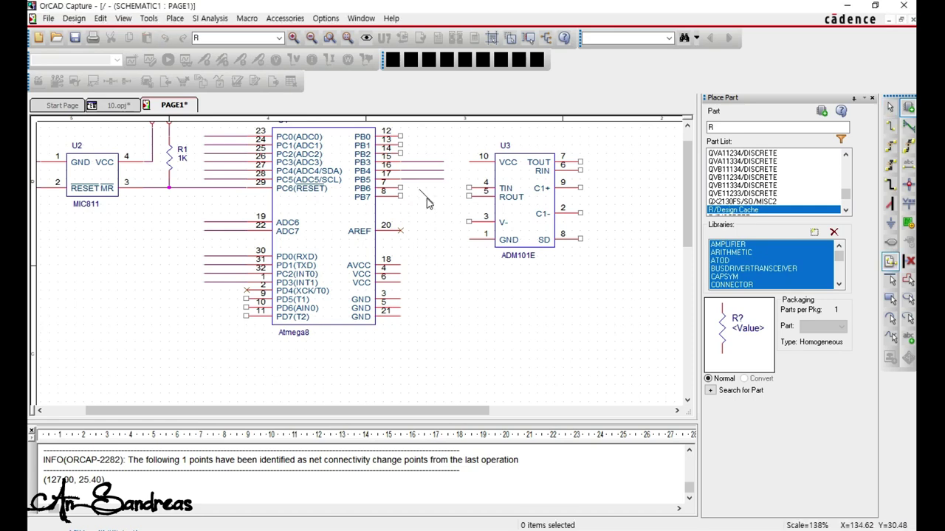
pyautogui.click(400, 137)
pyautogui.click(400, 145)
pyautogui.click(400, 155)
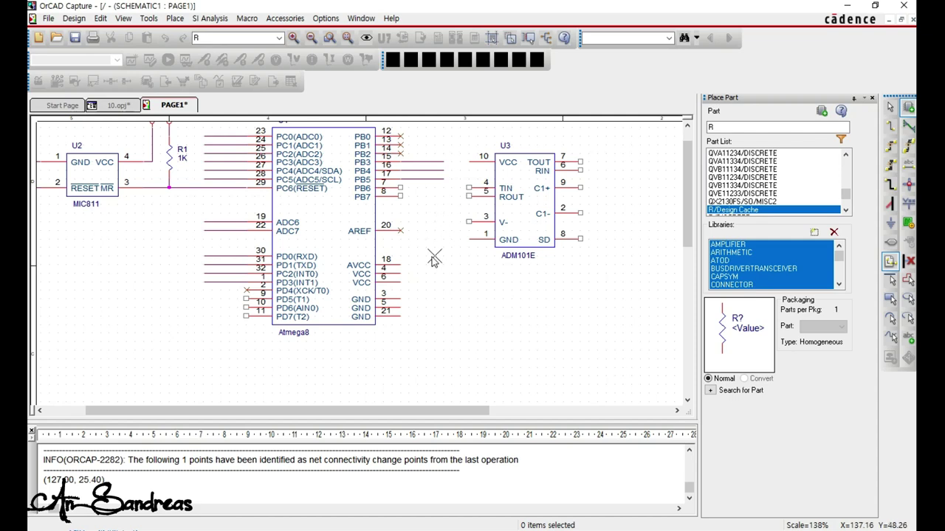
pyautogui.press('Escape')
# Copy the +5V symbol above R1 and paste it beside the Atmega8, just above the AVCC pin level.
pyautogui.scroll(1, 325, 186)
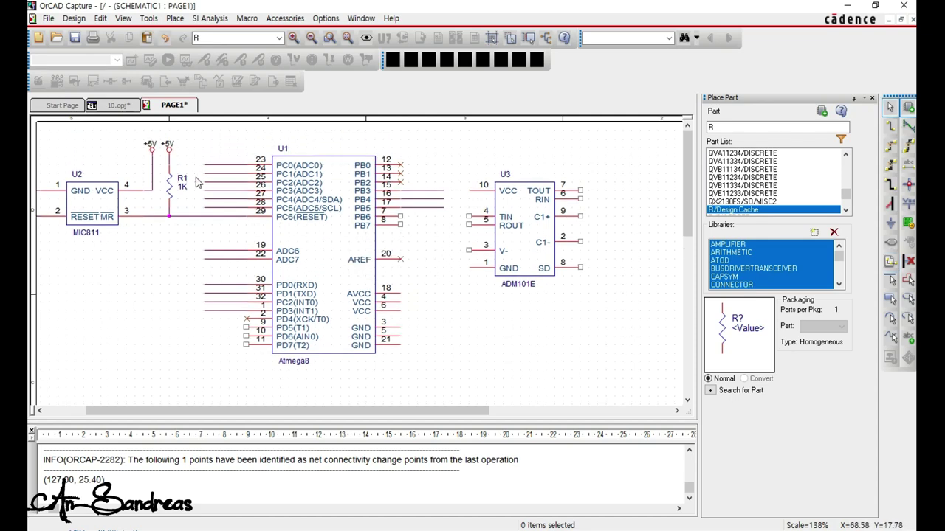
pyautogui.click(169, 148)
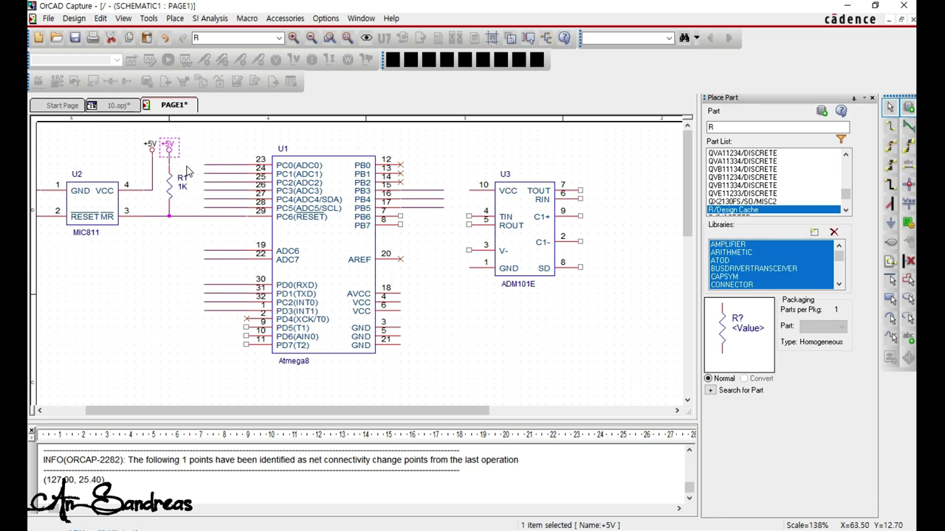
pyautogui.hotkey('ctrl', 'c')
pyautogui.hotkey('ctrl', 'v')
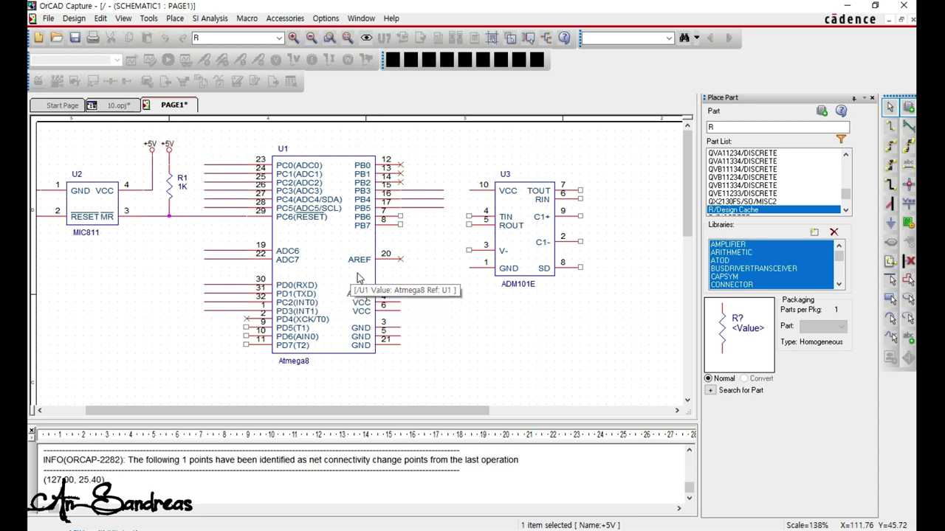
pyautogui.click(411, 256)
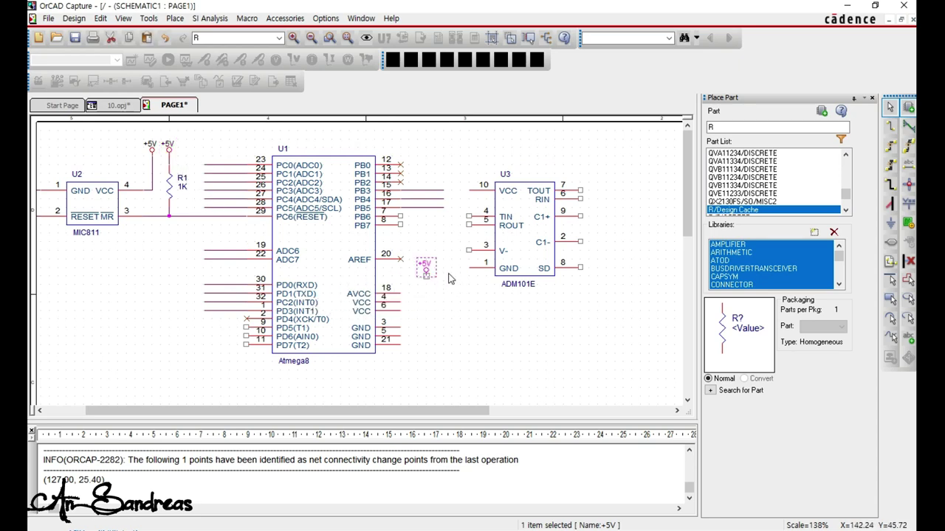
pyautogui.click(450, 280)
# Wire the pasted +5V symbol down to the Atmega8's VCC pin 6.
pyautogui.press('w')
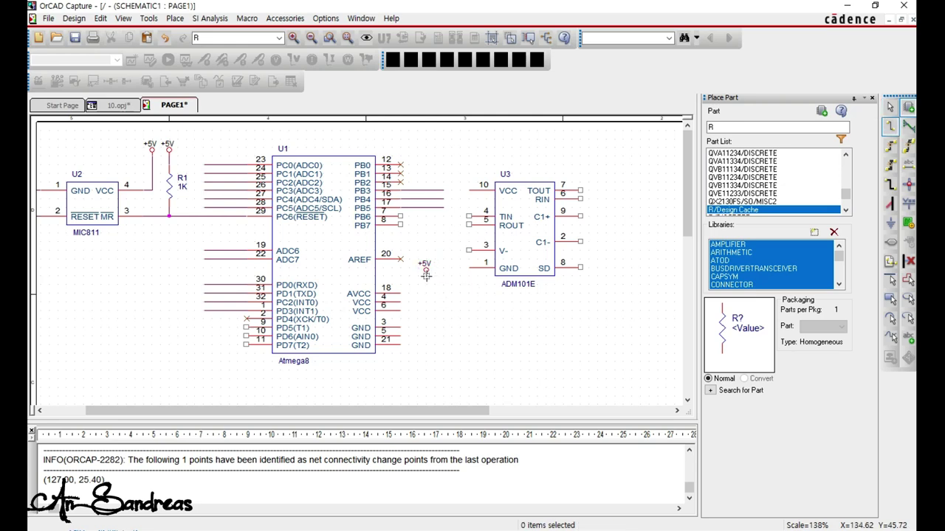
pyautogui.click(426, 274)
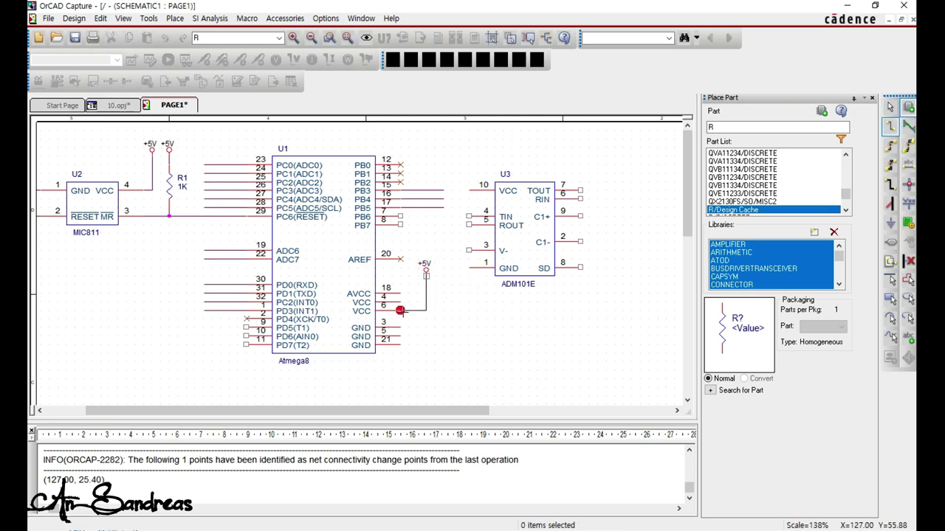
pyautogui.click(400, 310)
pyautogui.press('Escape')
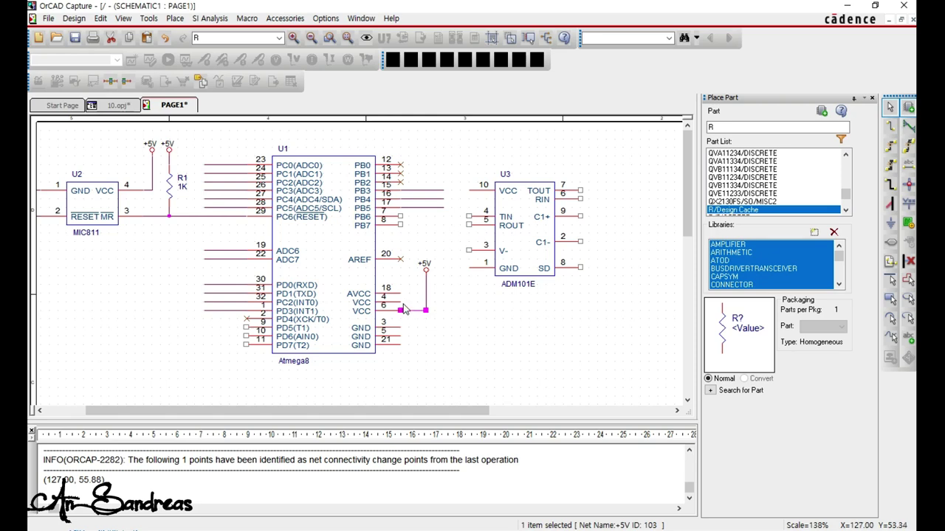
# Copy the horizontal VCC wire segment onto the Atmega8's other VCC pin, the AVCC pin and the three GND pins.
pyautogui.keyDown('ctrl'); pyautogui.moveTo(405, 311); pyautogui.dragTo(405, 302); pyautogui.keyUp('ctrl')
pyautogui.keyDown('ctrl'); pyautogui.moveTo(407, 303); pyautogui.dragTo(401, 345); pyautogui.keyUp('ctrl')
pyautogui.press('Escape')
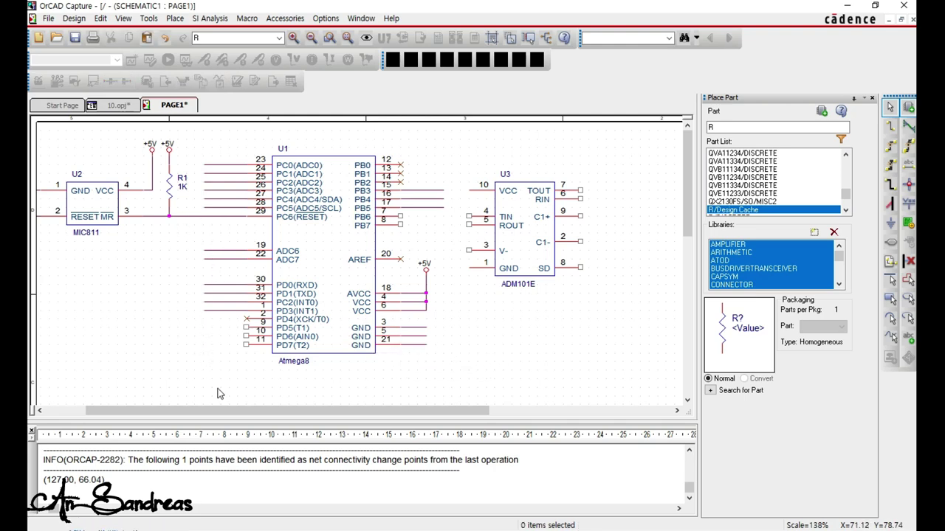
# Copy the GND symbol of the MIC811 and paste it below the wire ends of the Atmega8's GND pins.
pyautogui.moveTo(232, 413); pyautogui.dragTo(204, 412)
pyautogui.scroll(-2, 208, 369)
pyautogui.click(44, 237)
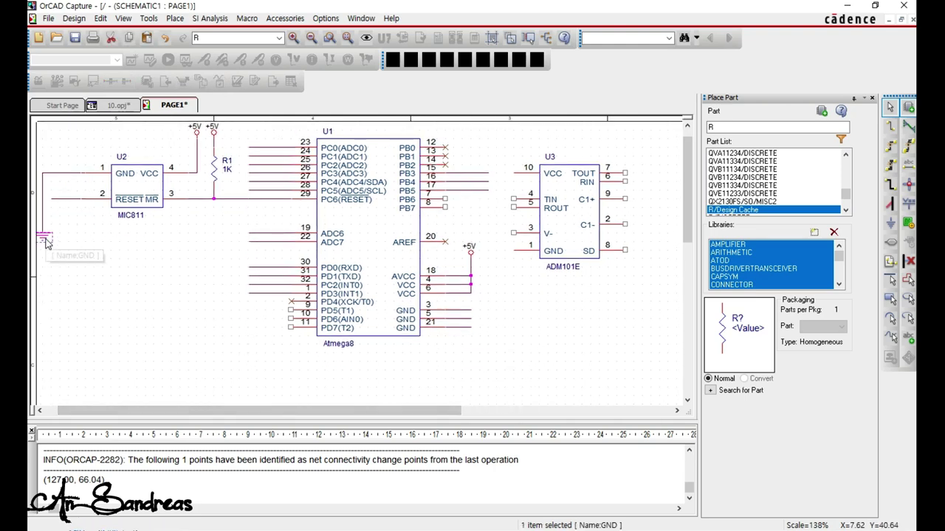
pyautogui.hotkey('ctrl', 'c')
pyautogui.hotkey('ctrl', 'v')
pyautogui.keyDown('ctrl'); pyautogui.moveTo(454, 353); pyautogui.dragTo(454, 346); pyautogui.keyUp('ctrl')
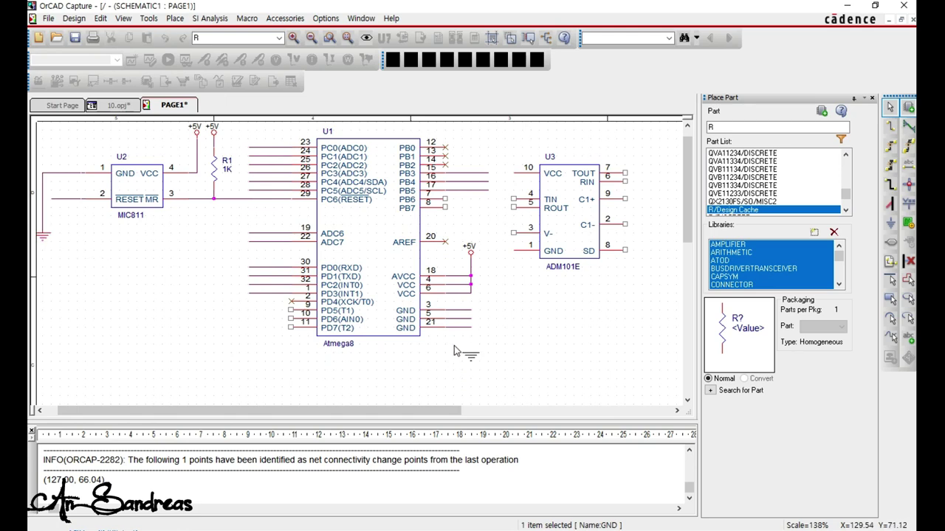
pyautogui.click(454, 352)
pyautogui.click(454, 352)
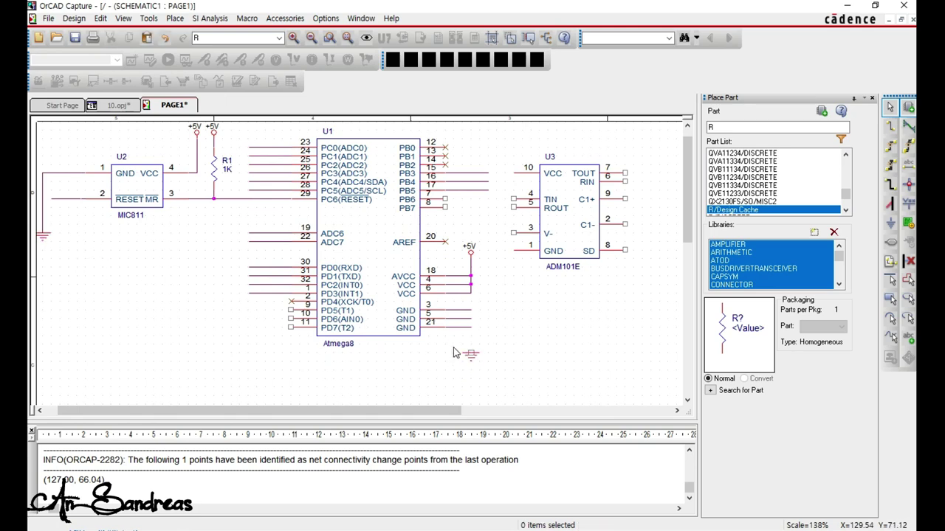
# Draw a vertical wire joining the Atmega8's three GND pin wires to the GND symbol below them.
pyautogui.press('w')
pyautogui.click(470, 310)
pyautogui.click(470, 352)
pyautogui.moveTo(470, 353); pyautogui.dragTo(470, 353)
pyautogui.press('Escape')
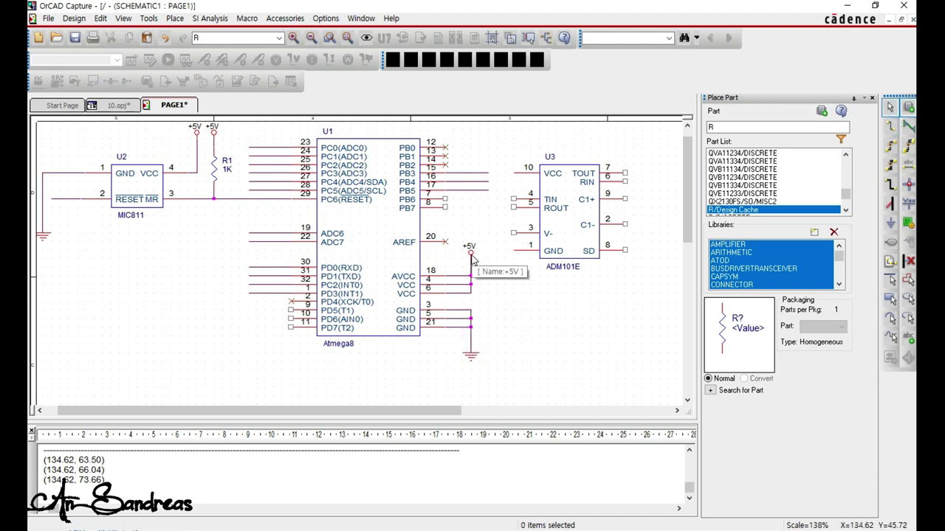
# Copy the +5V symbol beside the Atmega8 and paste it in the empty area below the MIC811's GND symbol.
pyautogui.click(473, 255)
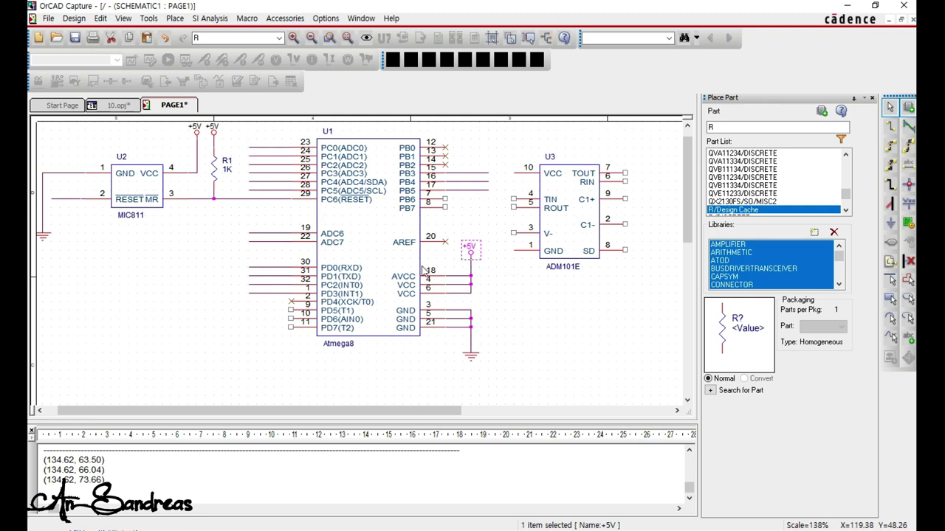
pyautogui.click(50, 251)
pyautogui.click(111, 265)
pyautogui.scroll(-3, 107, 286)
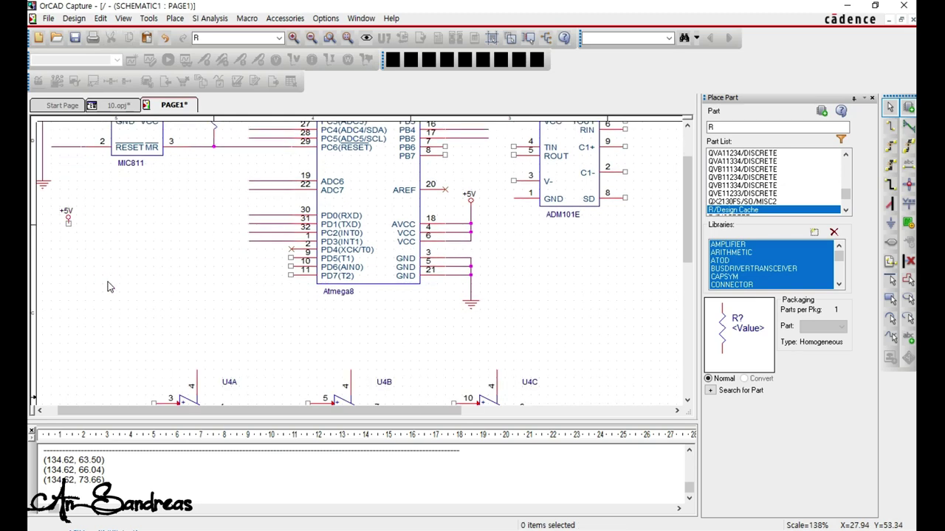
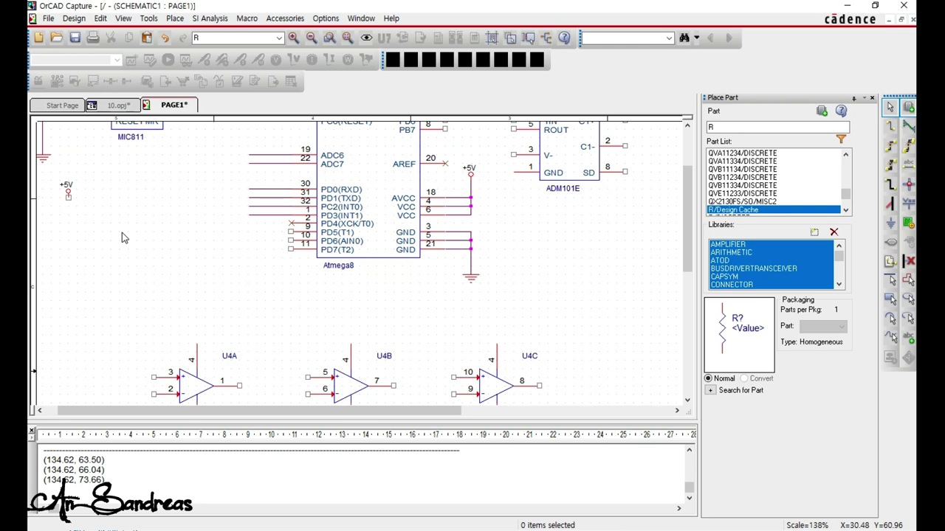
# Place one R/DISCRETE resistor, rotated to horizontal, just below and to the right of the newly pasted +5V symbol.
pyautogui.doubleClick(716, 217)
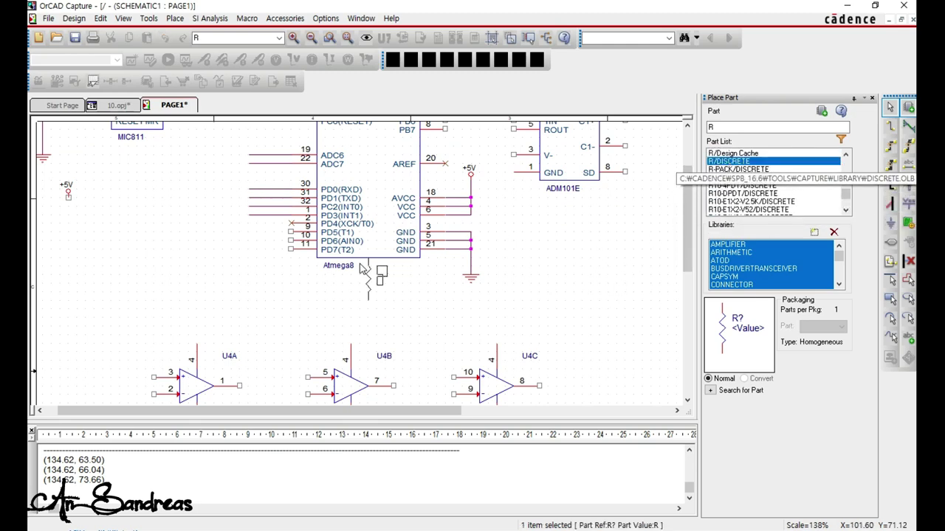
pyautogui.press('r')
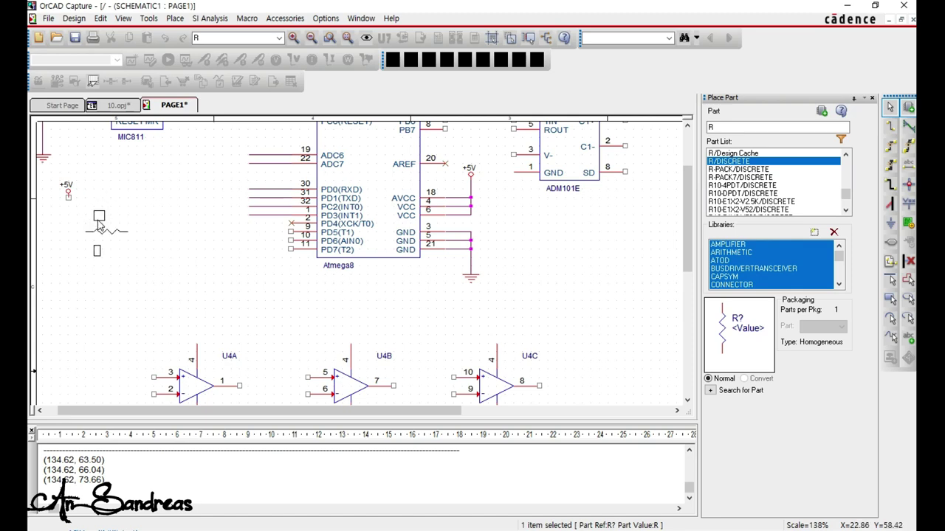
pyautogui.click(103, 227)
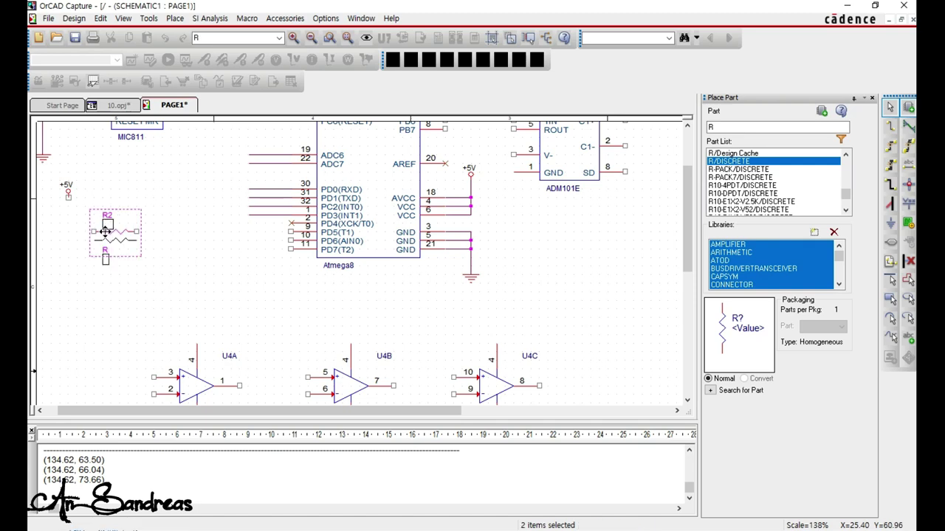
pyautogui.click(113, 240)
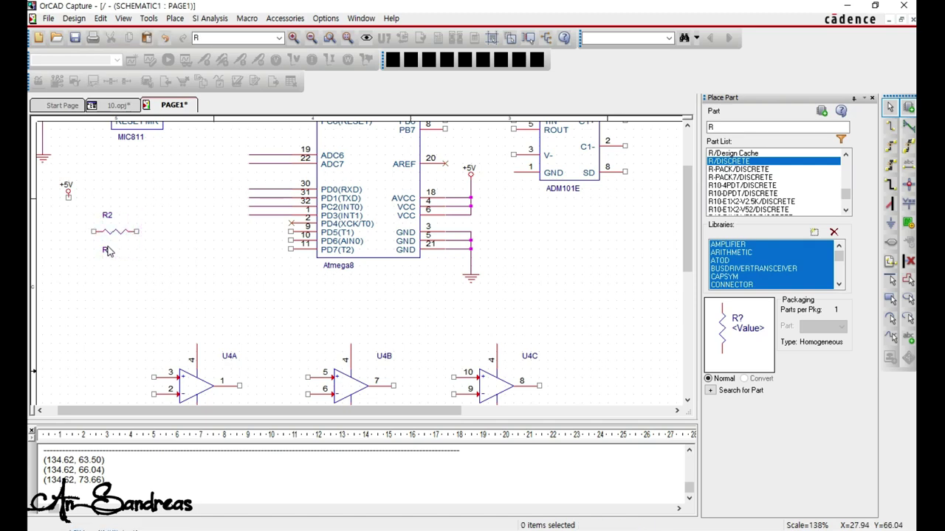
# Set resistor R2's value to 330 and move the value text up close beneath the resistor body.
pyautogui.doubleClick(106, 251)
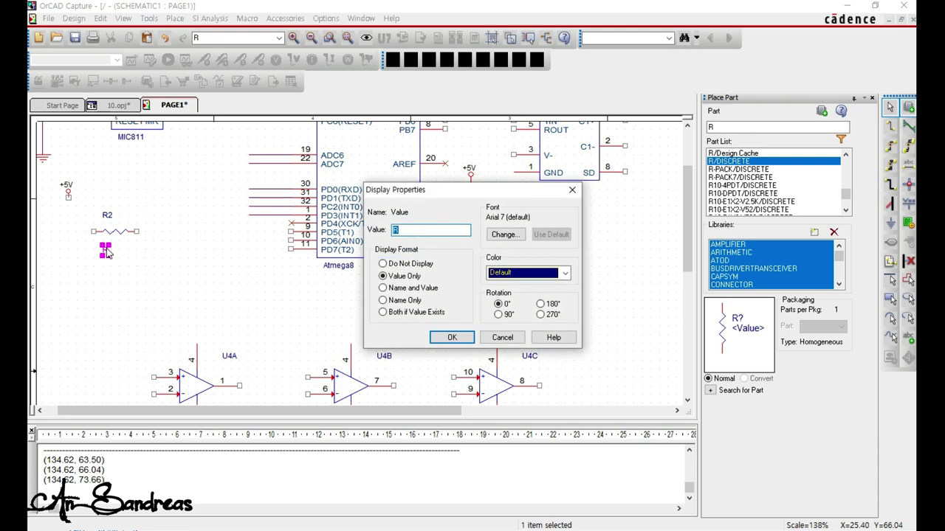
pyautogui.press('Return')
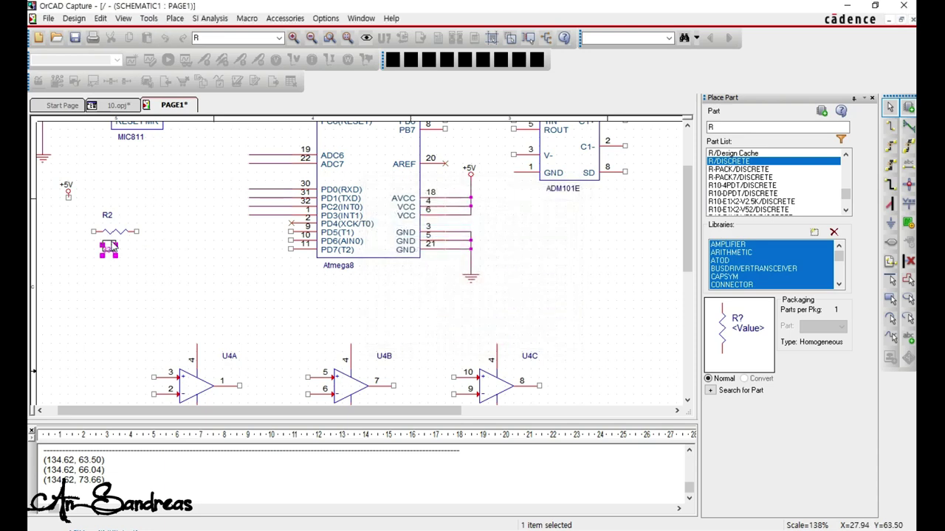
pyautogui.moveTo(110, 249); pyautogui.dragTo(111, 236)
pyautogui.click(118, 213)
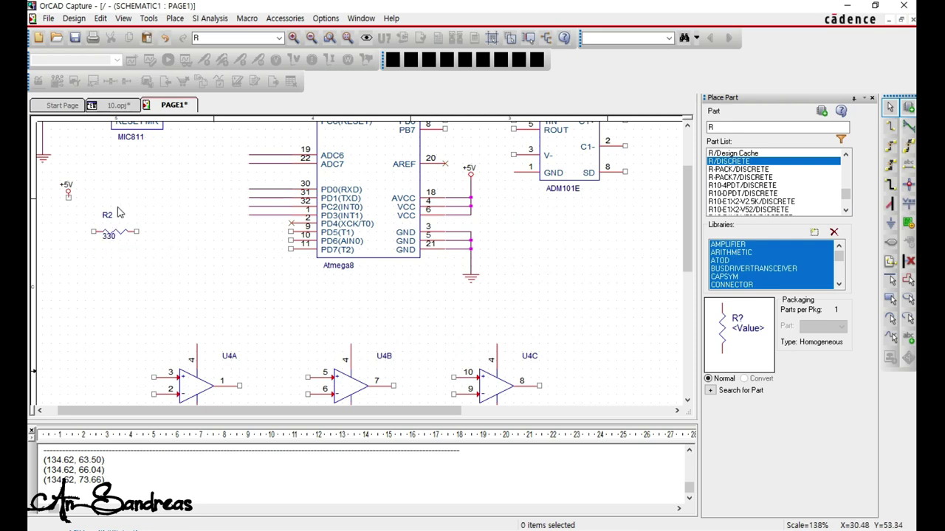
# Move R2's reference and value texts so they sit centred above and below the resistor body.
pyautogui.click(107, 217)
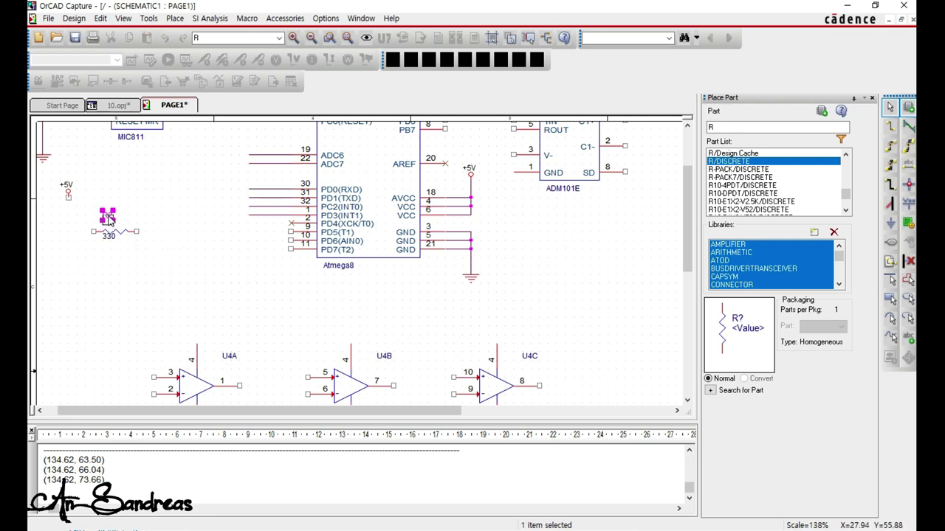
pyautogui.moveTo(115, 212); pyautogui.dragTo(123, 216)
pyautogui.click(128, 207)
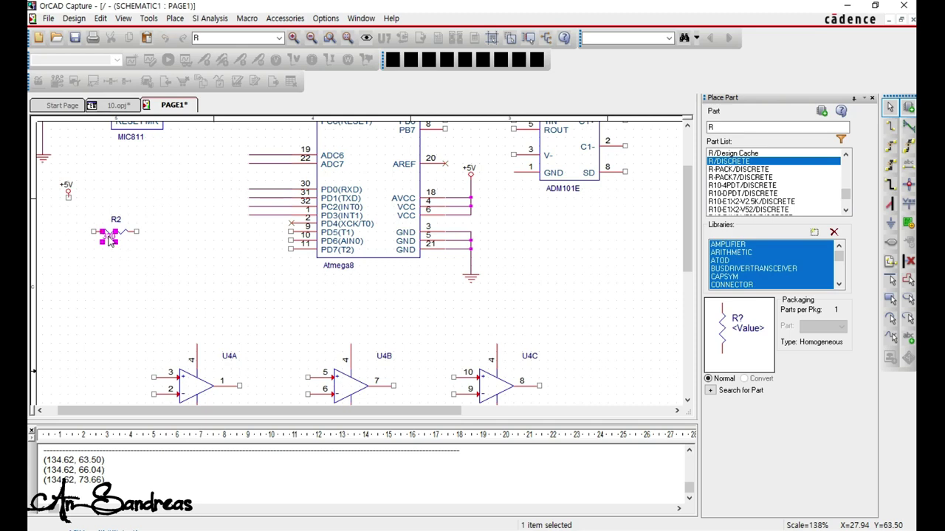
pyautogui.moveTo(117, 246); pyautogui.dragTo(118, 247)
pyautogui.click(150, 252)
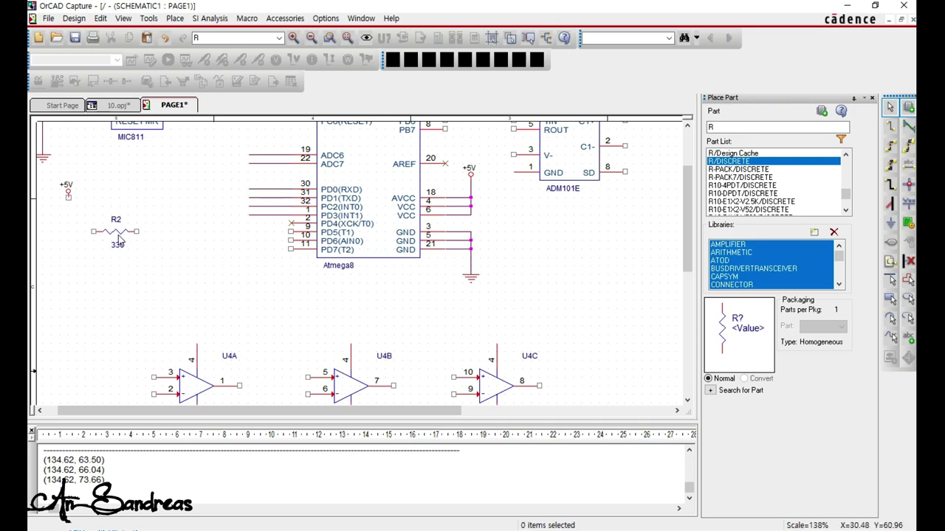
# Duplicate the 330 resistor R2 twice, stacking the copies evenly below it in line.
pyautogui.click(122, 237)
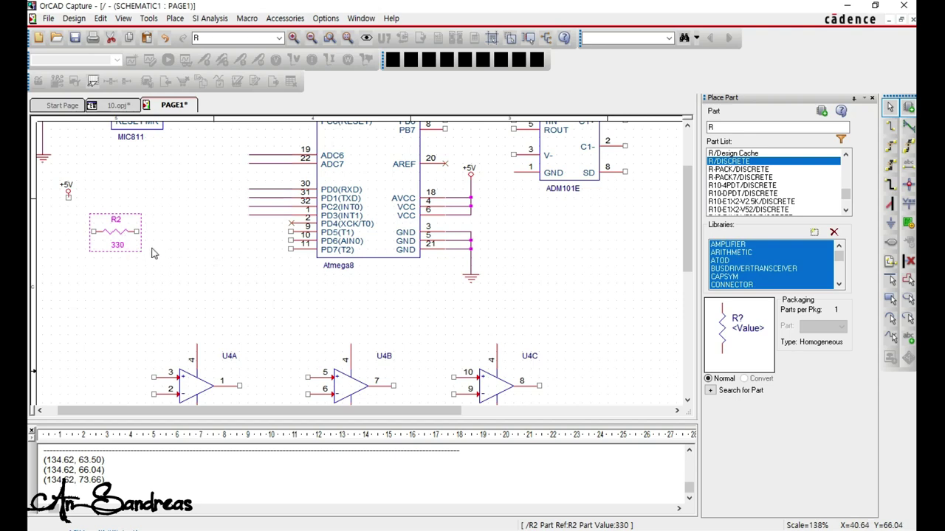
pyautogui.click(93, 259)
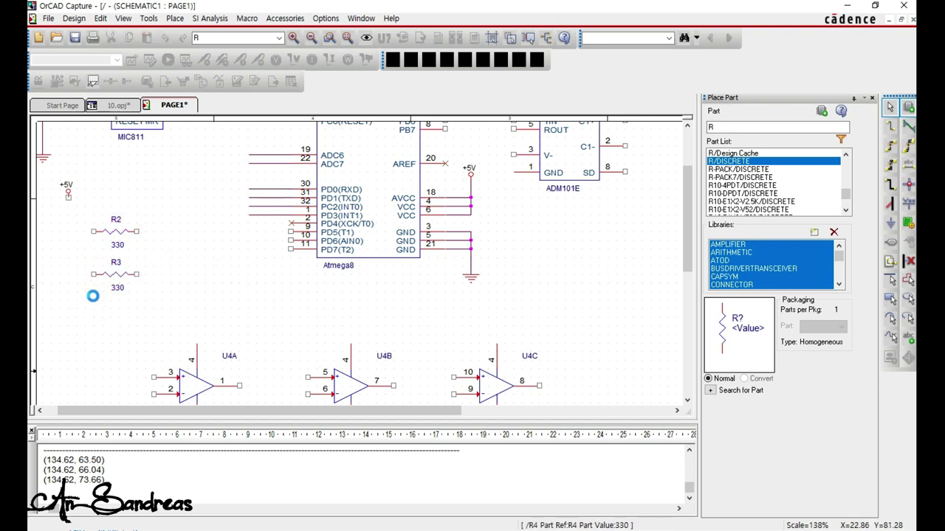
pyautogui.click(93, 301)
pyautogui.press('Escape')
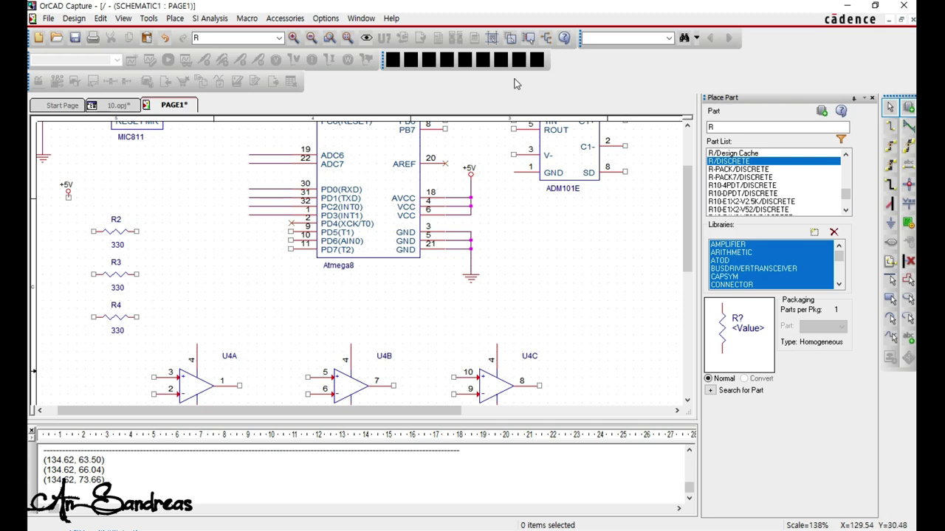
# Place one LED/DISCRETE part with its anode on R2's right pin and move its reference and value texts close to the symbol.
pyautogui.doubleClick(733, 129)
pyautogui.write('LED')
pyautogui.press('Return')
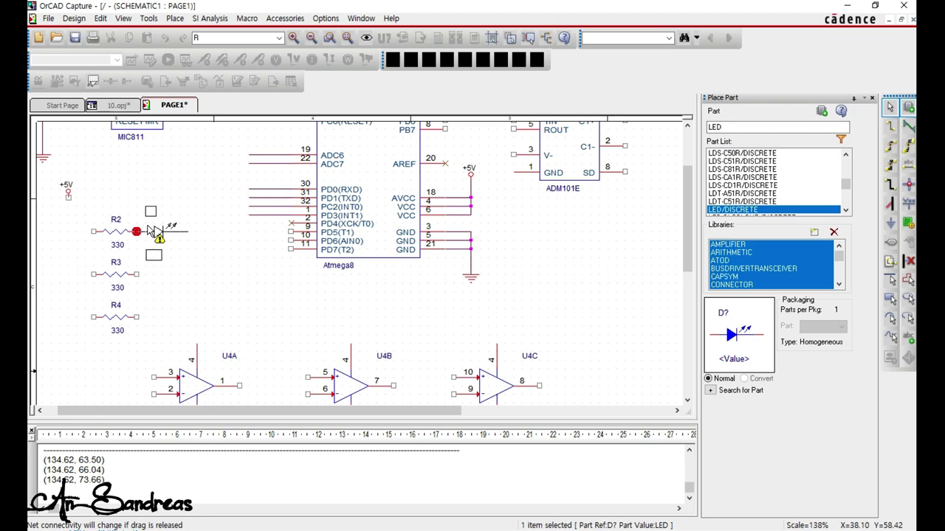
pyautogui.click(155, 230)
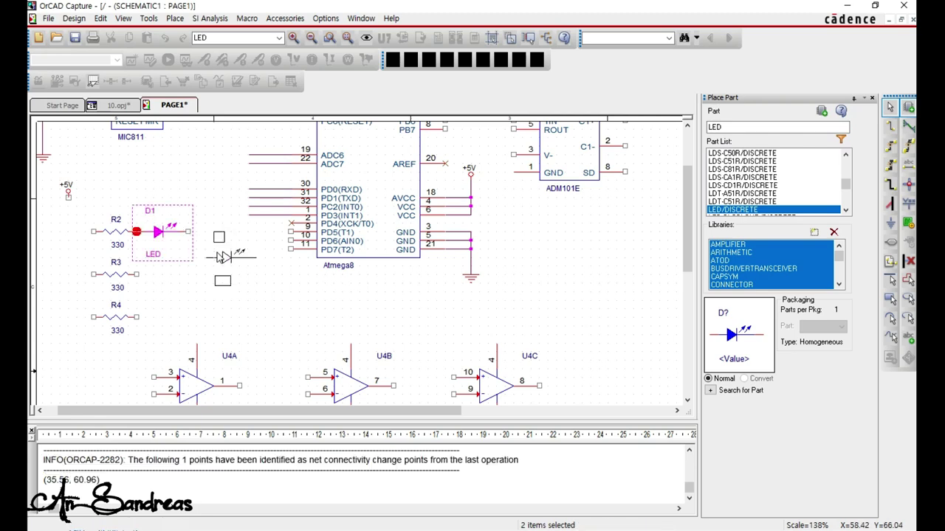
pyautogui.press('Escape')
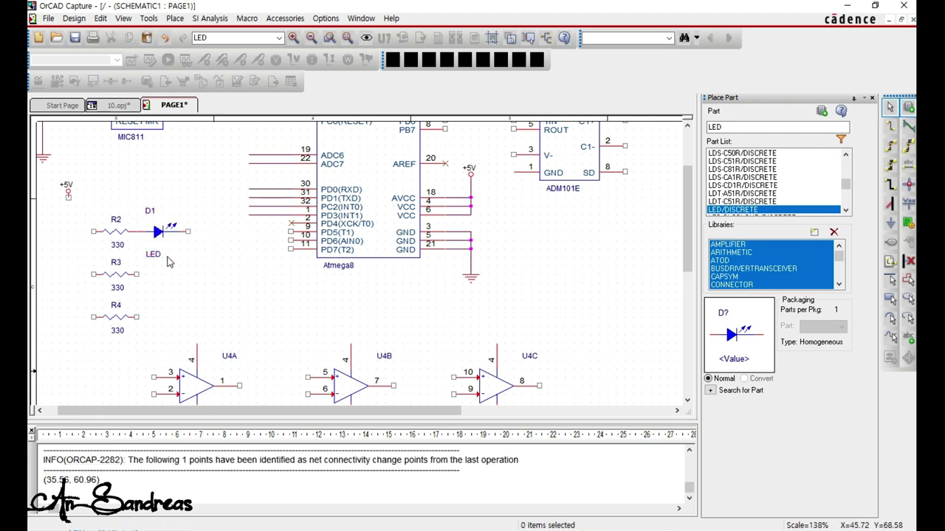
pyautogui.moveTo(157, 259); pyautogui.dragTo(172, 253)
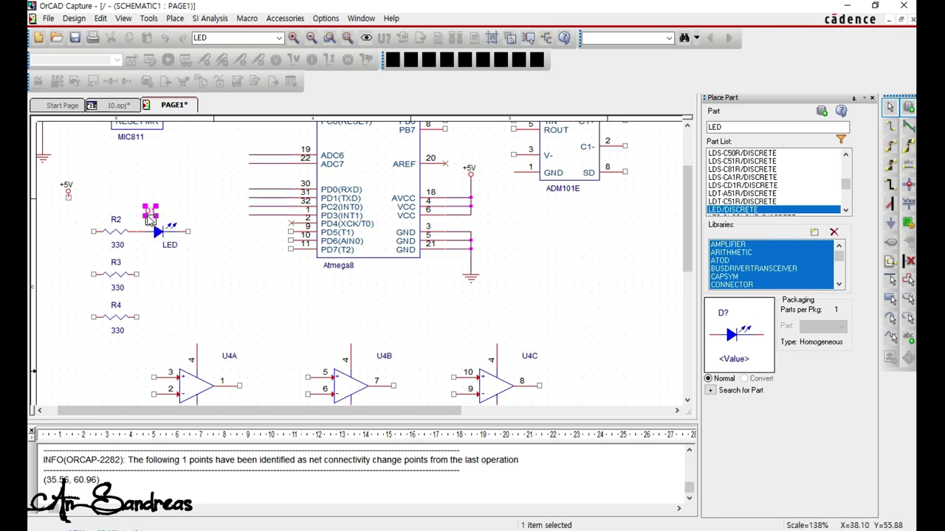
pyautogui.click(169, 220)
# Copy LED D1 and paste one copy at the right pin of R3 and another at that of R4.
pyautogui.click(158, 231)
pyautogui.hotkey('ctrl', 'c')
pyautogui.hotkey('ctrl', 'v')
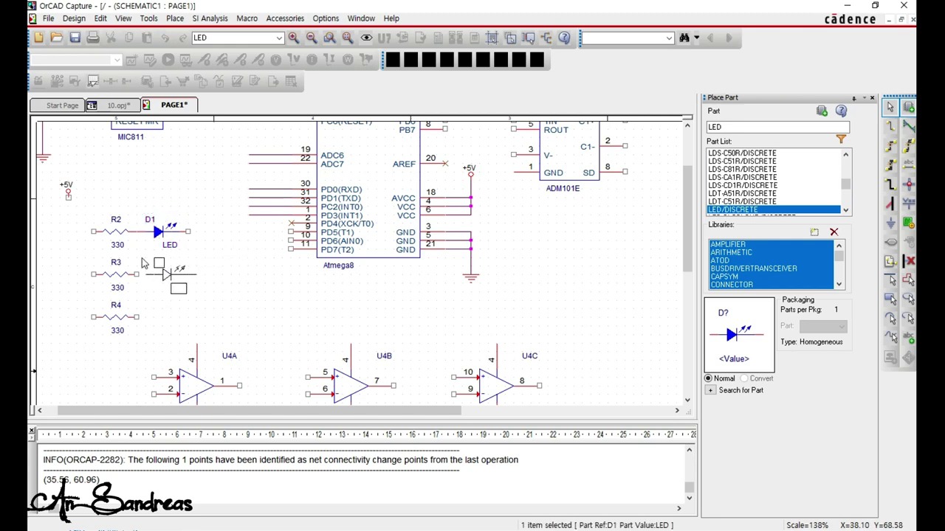
pyautogui.click(138, 258)
pyautogui.hotkey('ctrl', 'v')
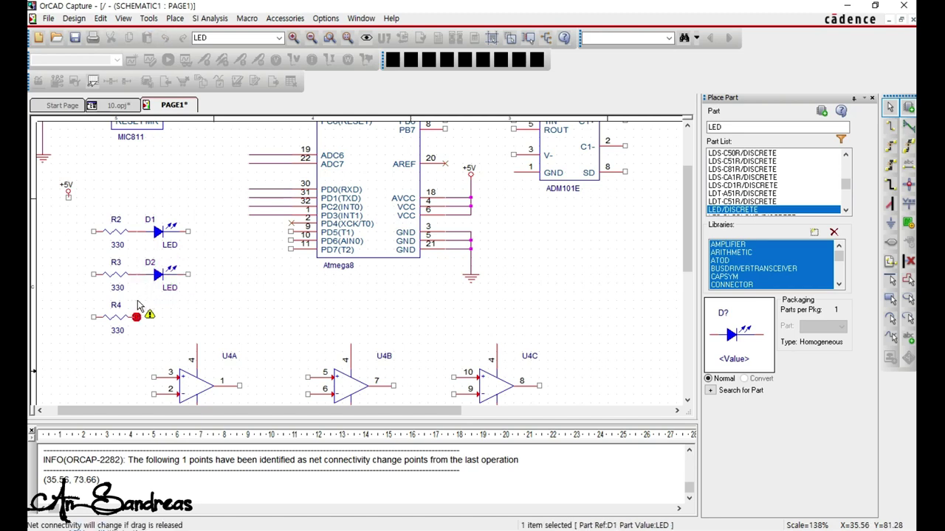
pyautogui.click(138, 301)
# Move the three LEDs together slightly to the right, keeping them wired to their resistors.
pyautogui.click(192, 257)
pyautogui.moveTo(199, 206); pyautogui.dragTo(170, 330)
pyautogui.click(248, 302)
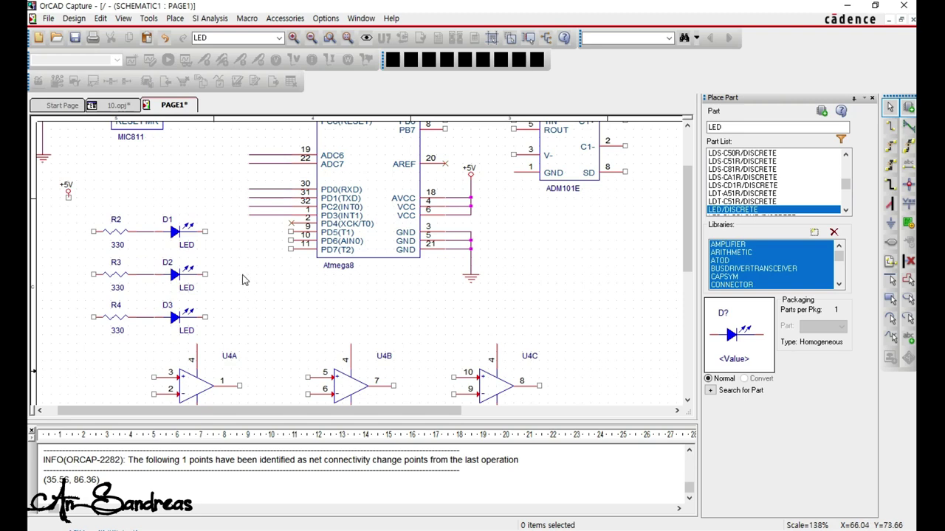
# Wire the cathodes of D1, D2 and D3 to the Atmega8's PD5, PD6 and PD7 pins respectively.
pyautogui.press('w')
pyautogui.click(206, 232)
pyautogui.click(290, 231)
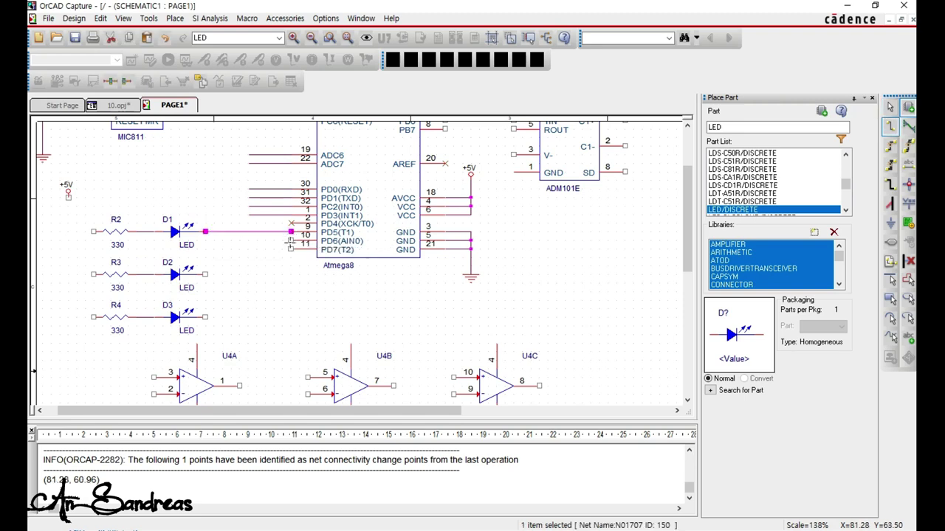
pyautogui.click(290, 240)
pyautogui.click(231, 241)
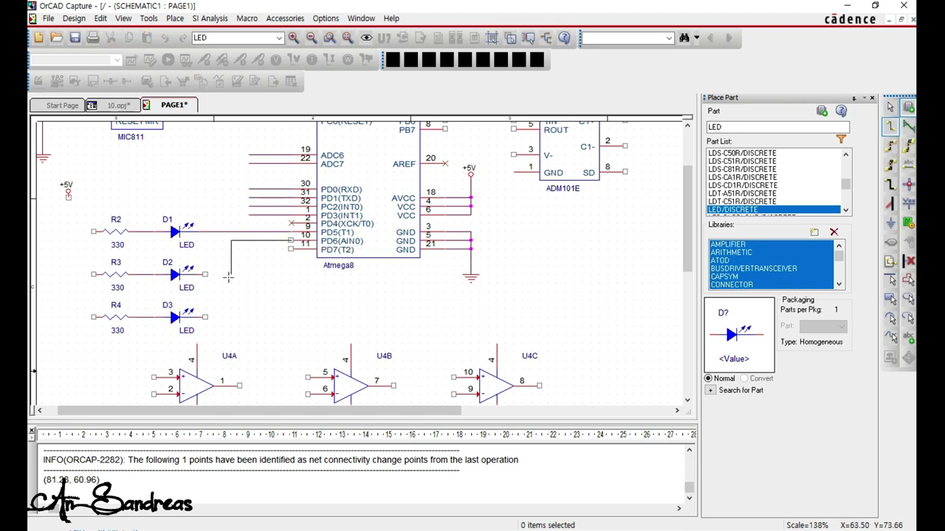
pyautogui.click(206, 274)
pyautogui.click(291, 250)
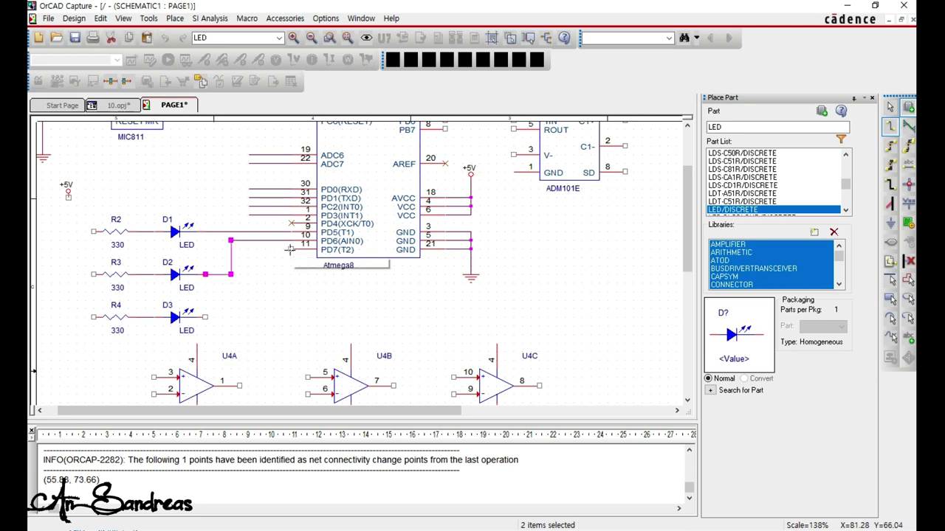
pyautogui.click(241, 317)
pyautogui.click(205, 317)
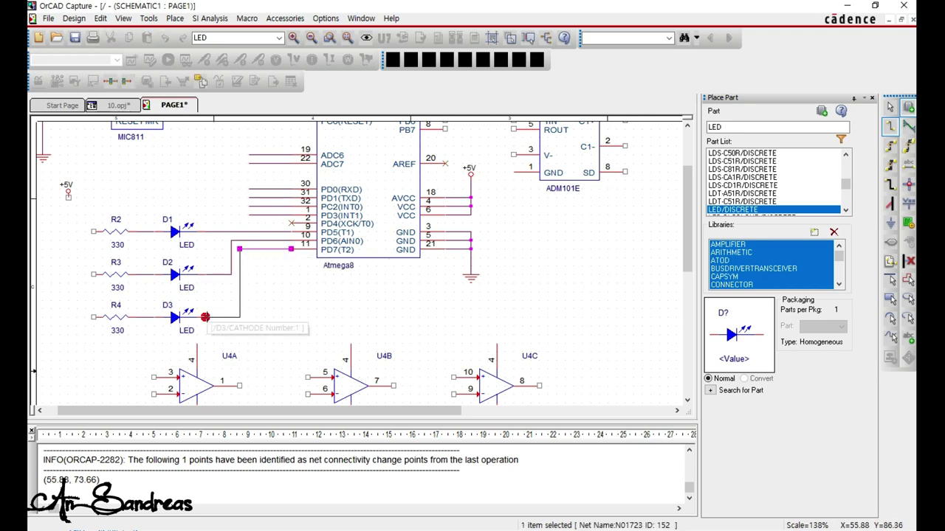
# Draw a wire from R4's left pin across and up to the +5V symbol above the resistors.
pyautogui.click(93, 318)
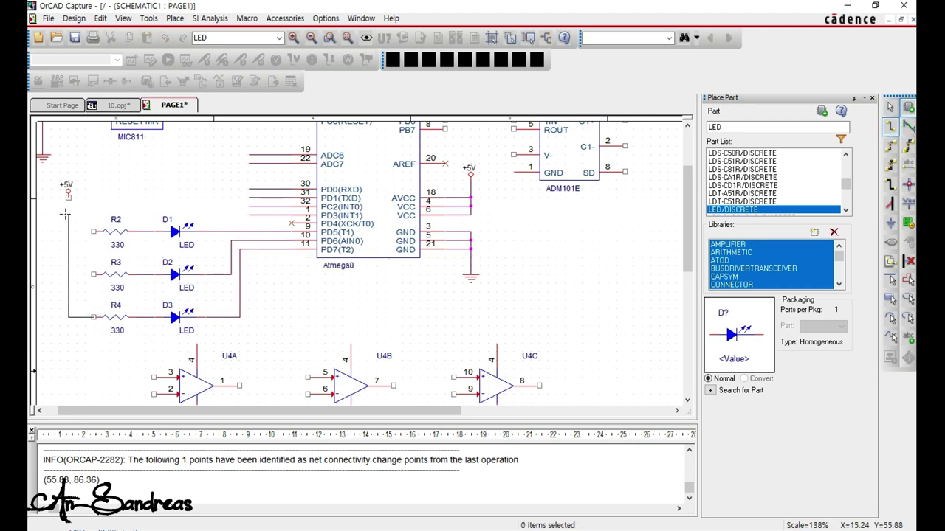
pyautogui.click(67, 195)
pyautogui.press('Escape')
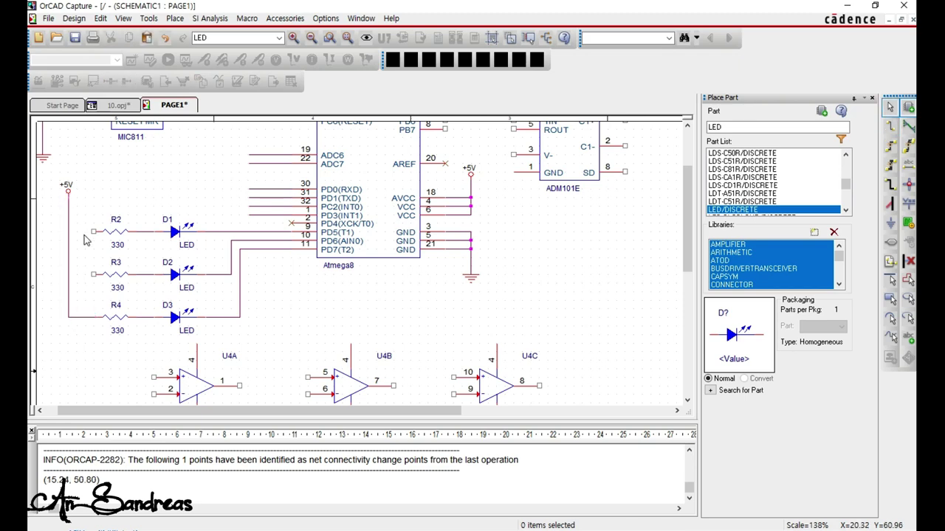
# Copy R4's short horizontal supply wire and paste it at R3 and R2 to join both to the vertical +5V wire.
pyautogui.click(80, 317)
pyautogui.hotkey('ctrl', 'c')
pyautogui.hotkey('ctrl', 'v')
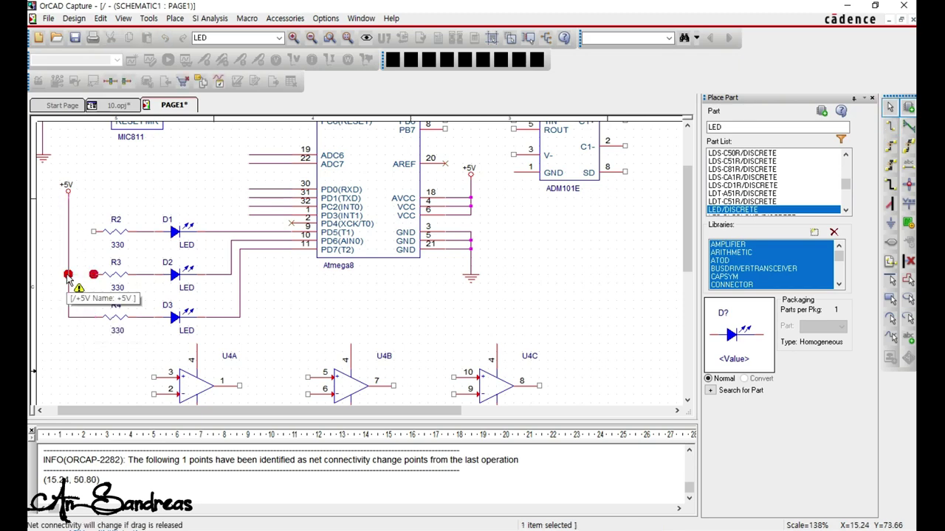
pyautogui.click(68, 274)
pyautogui.hotkey('ctrl', 'v')
pyautogui.keyDown('ctrl'); pyautogui.moveTo(71, 242); pyautogui.dragTo(71, 233); pyautogui.keyUp('ctrl')
pyautogui.click(286, 304)
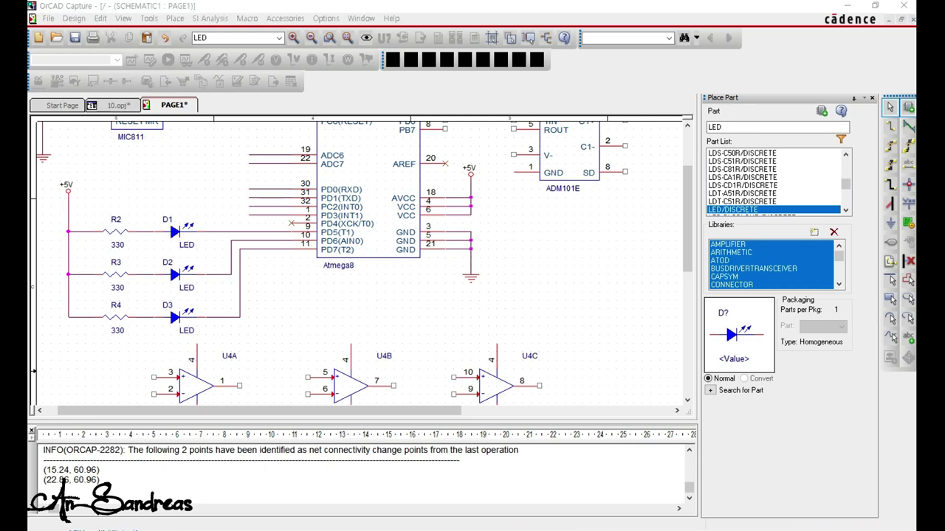
# Move the ADM101E to the right, leaving more free space between it and the Atmega8.
pyautogui.scroll(2, 532, 295)
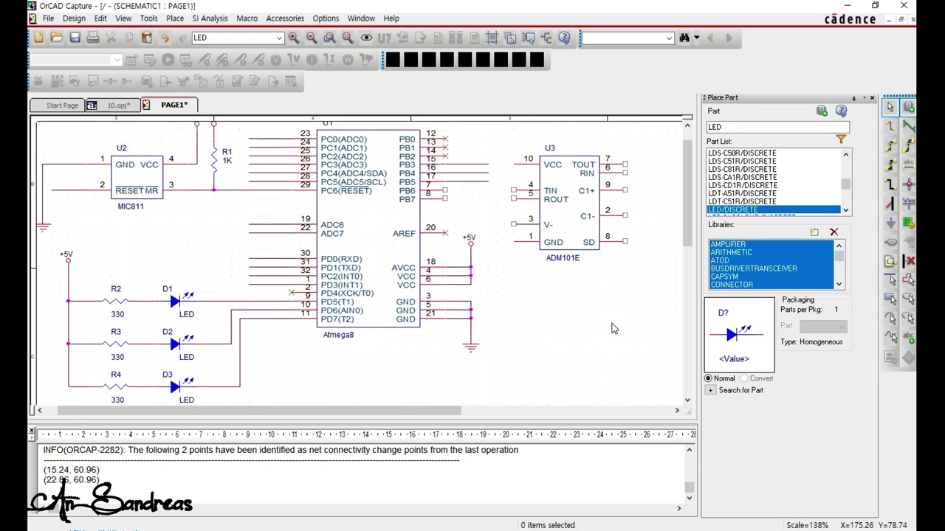
pyautogui.keyDown('ctrl'); pyautogui.scroll(-2, 576, 315); pyautogui.keyUp('ctrl')
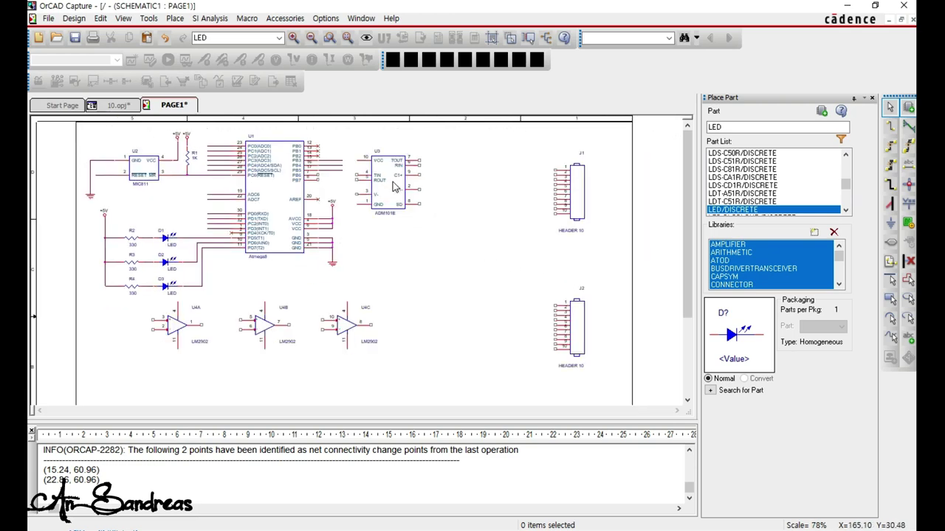
pyautogui.moveTo(393, 186); pyautogui.dragTo(460, 173)
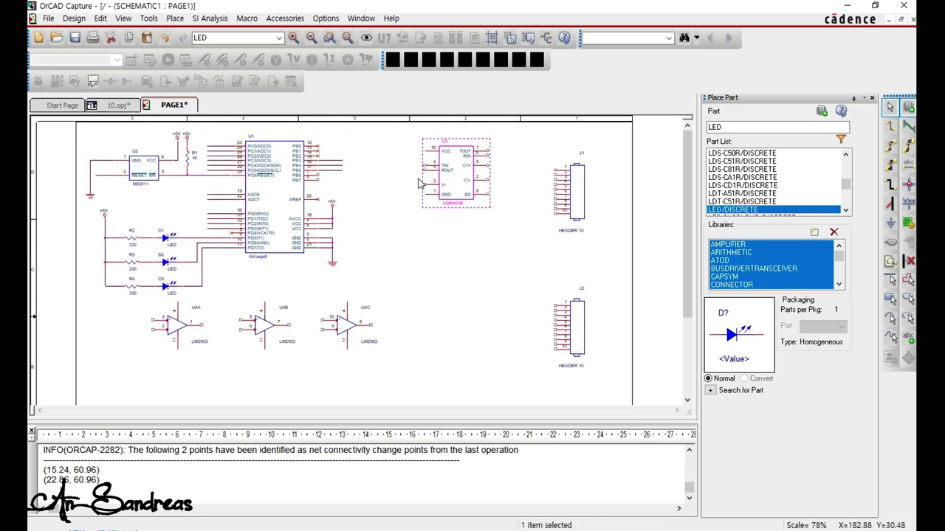
pyautogui.click(362, 175)
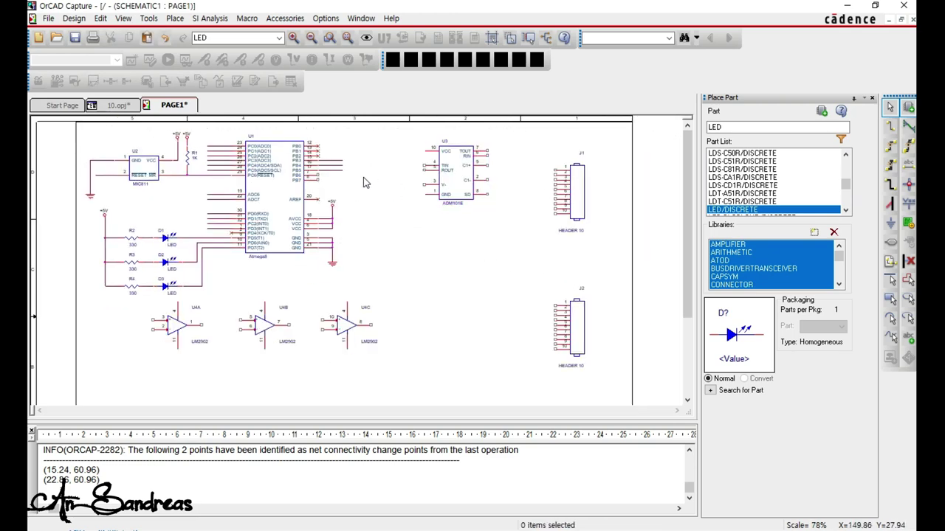
# Place one CRYSTAL/DISCRETE part between the Atmega8 and the ADM101E, near pins PB6 and PB7, and rotate it to vertical.
pyautogui.keyDown('ctrl'); pyautogui.scroll(1, 361, 181); pyautogui.keyUp('ctrl')
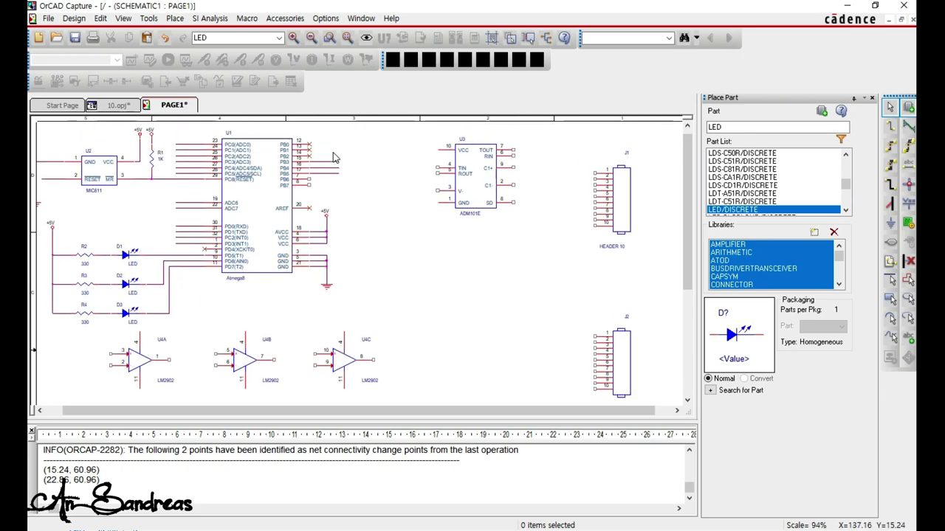
pyautogui.keyDown('ctrl'); pyautogui.scroll(2, 347, 162); pyautogui.keyUp('ctrl')
pyautogui.keyDown('ctrl'); pyautogui.scroll(1, 345, 162); pyautogui.keyUp('ctrl')
pyautogui.scroll(2, 345, 162)
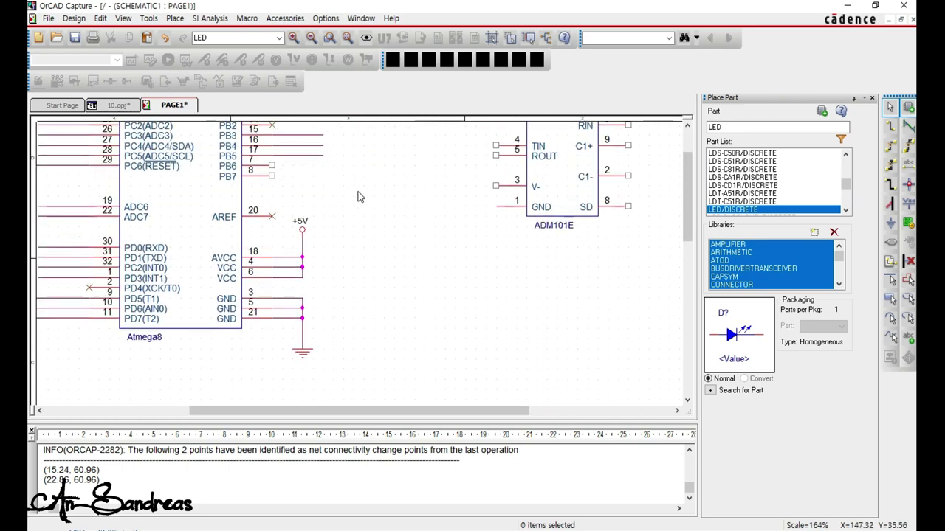
pyautogui.doubleClick(741, 127)
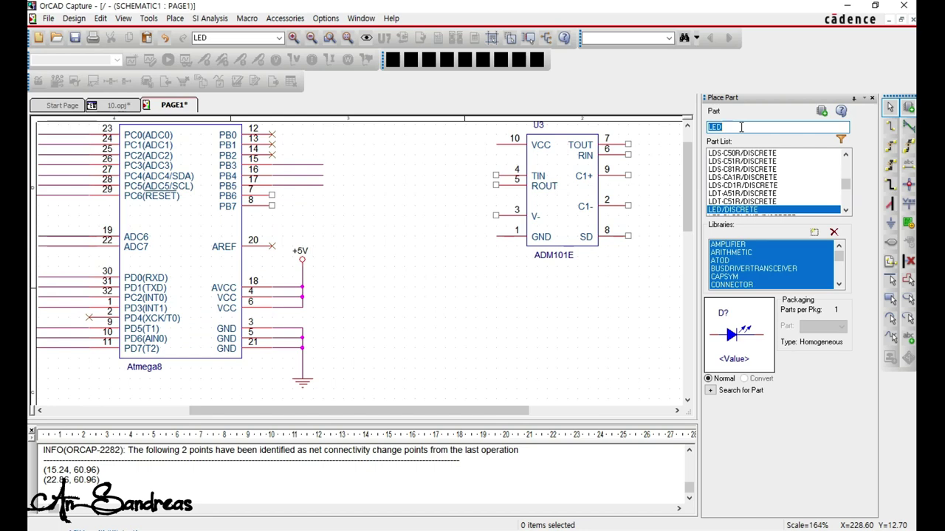
pyautogui.write('XTAL')
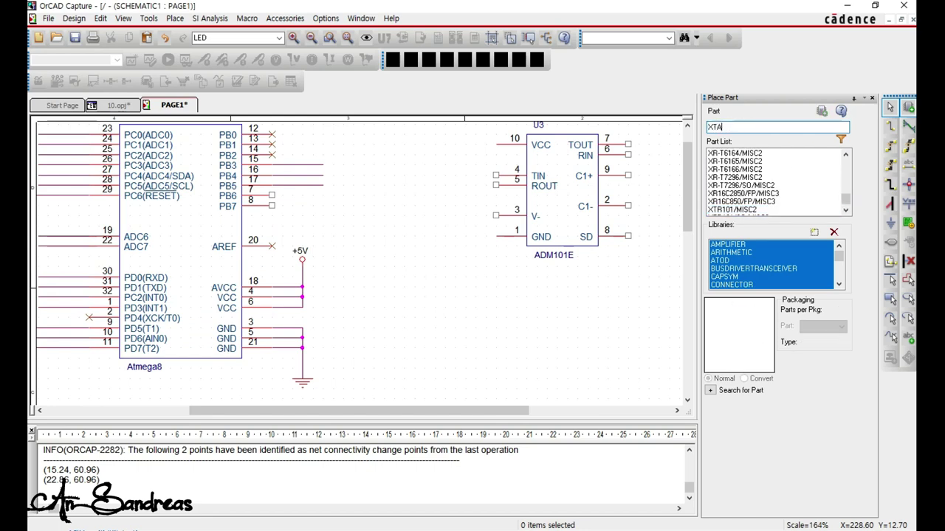
pyautogui.press('BackSpace')
pyautogui.press('BackSpace')
pyautogui.write('CRYSTAL')
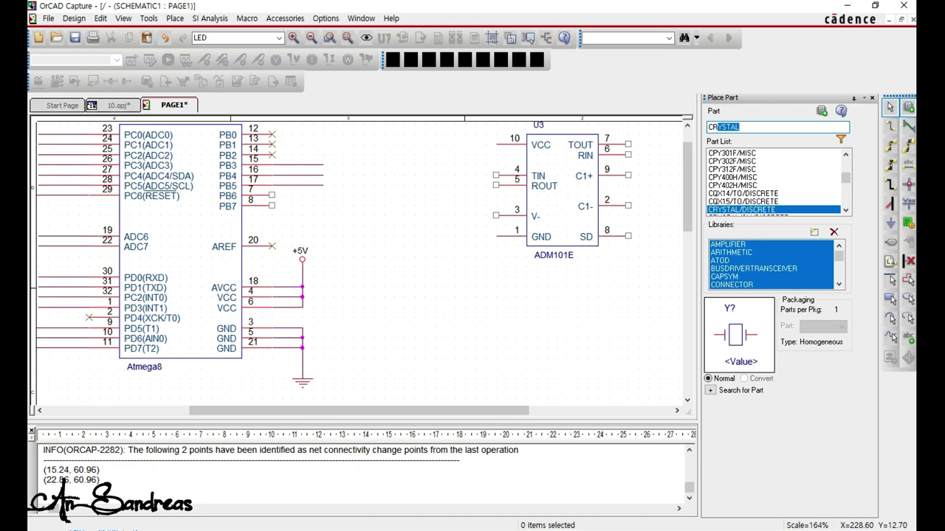
pyautogui.press('Return')
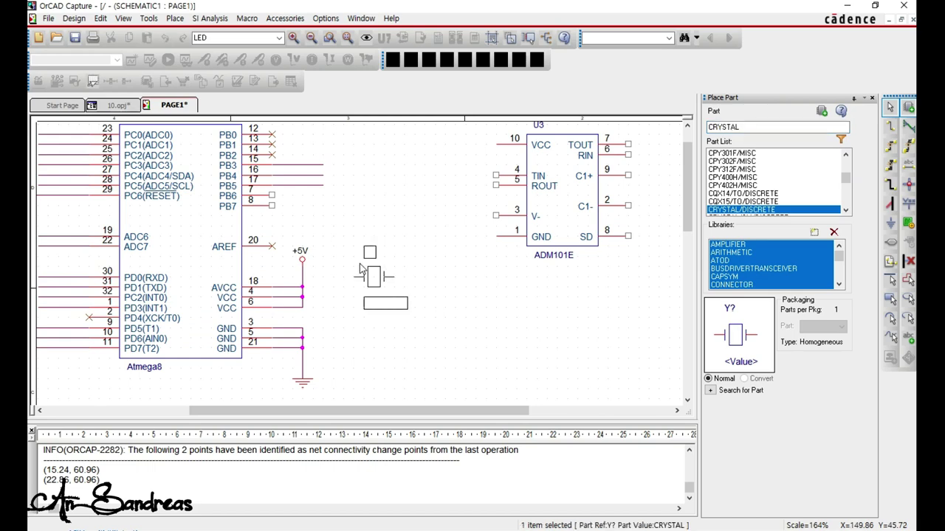
pyautogui.click(373, 225)
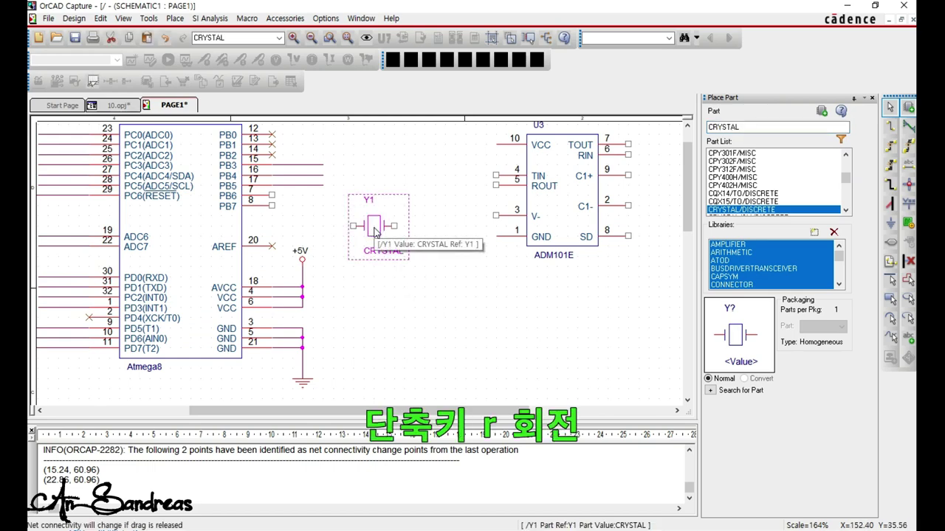
pyautogui.press('r')
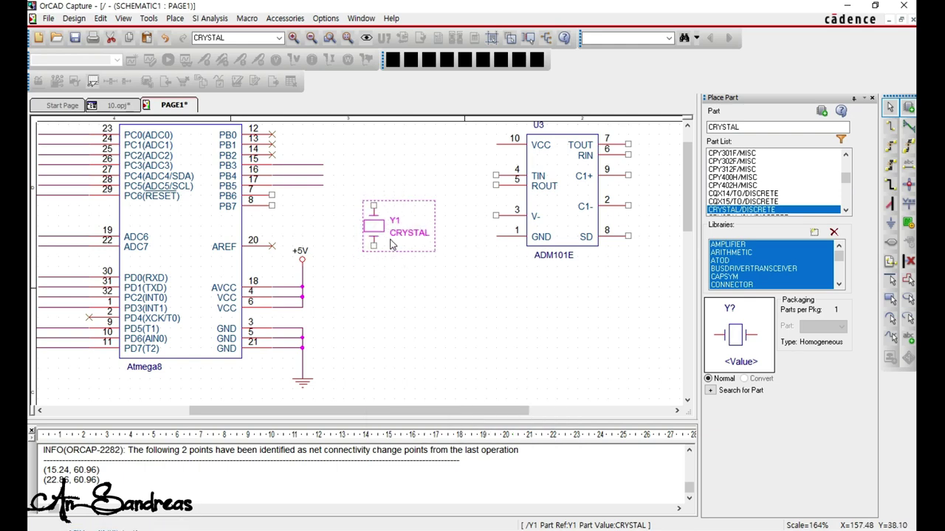
pyautogui.click(397, 280)
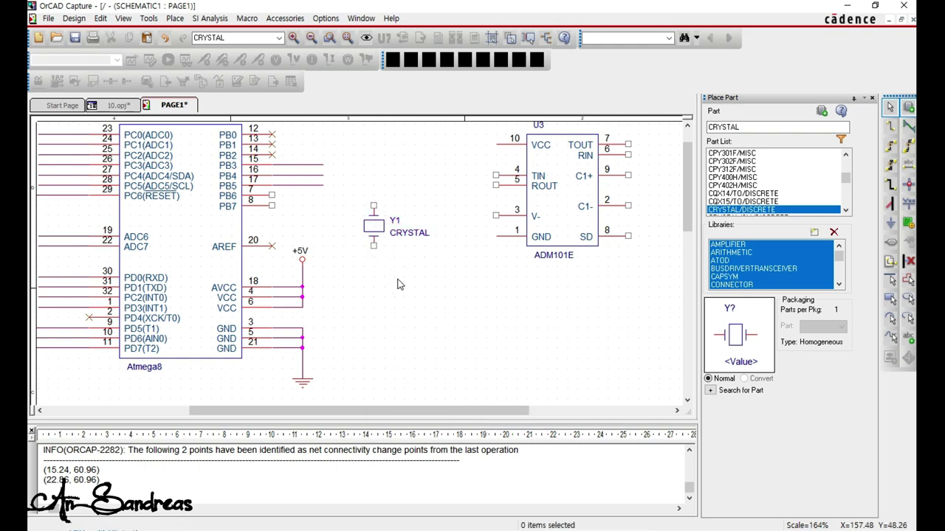
# Set the value of crystal Y1 to 16MHz.
pyautogui.doubleClick(405, 235)
pyautogui.write('16MHz')
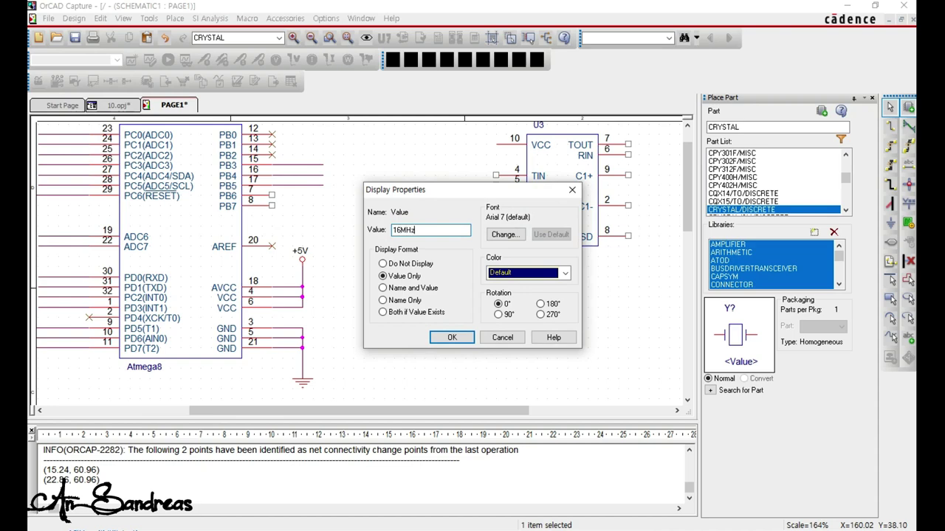
pyautogui.press('Return')
pyautogui.click(438, 301)
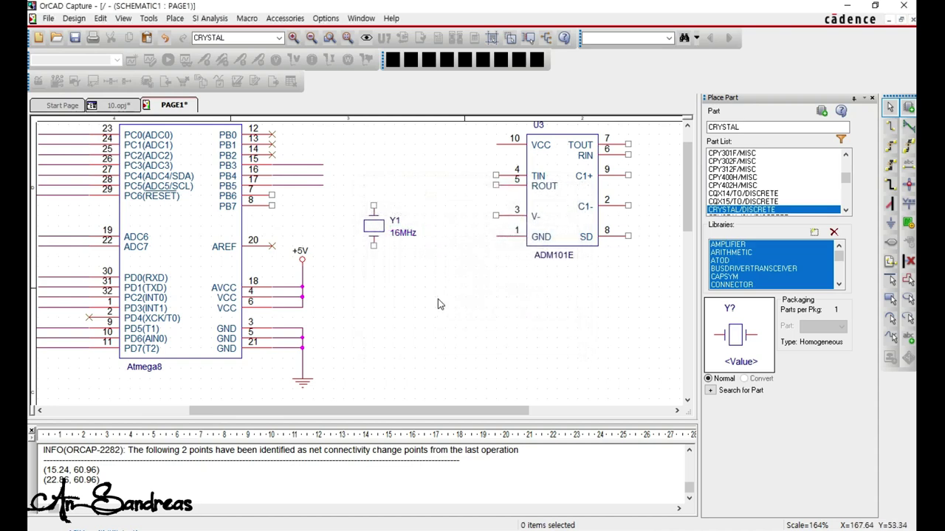
# Place a CAP NP capacitor from the DISCRETE library, rotated horizontally, just above and to the right of crystal Y1.
pyautogui.press('p')
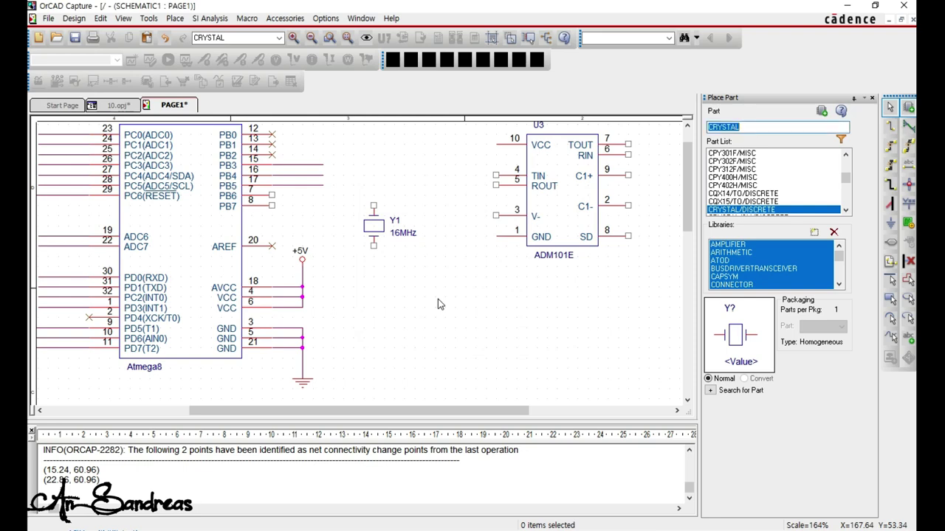
pyautogui.write('CAP')
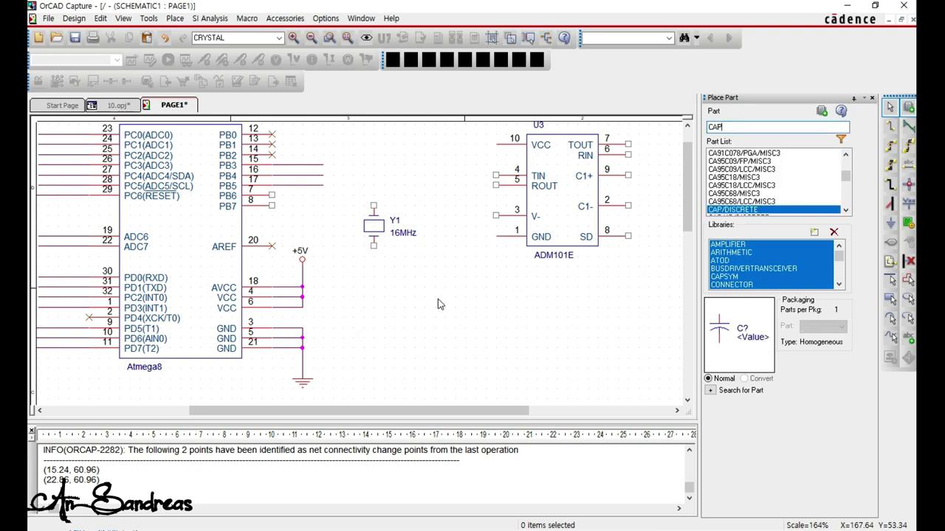
pyautogui.write(' NP')
pyautogui.press('Return')
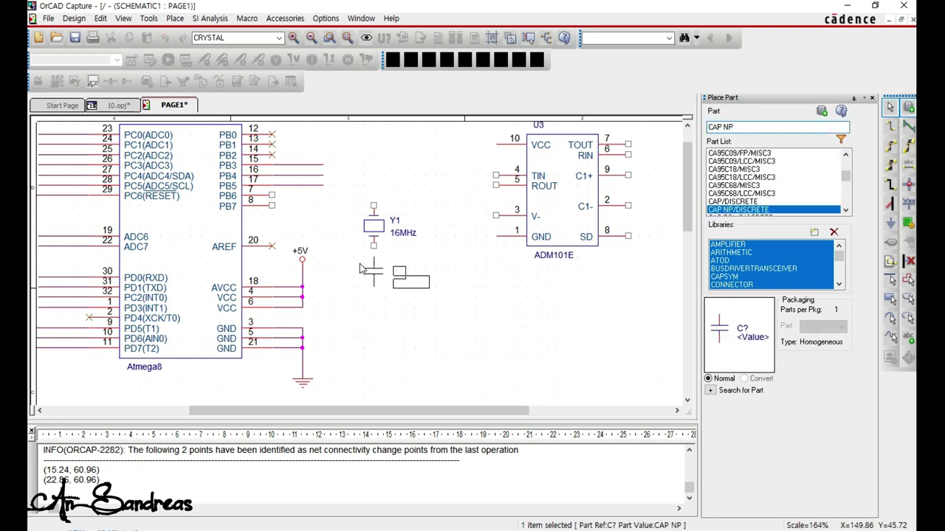
pyautogui.press('r')
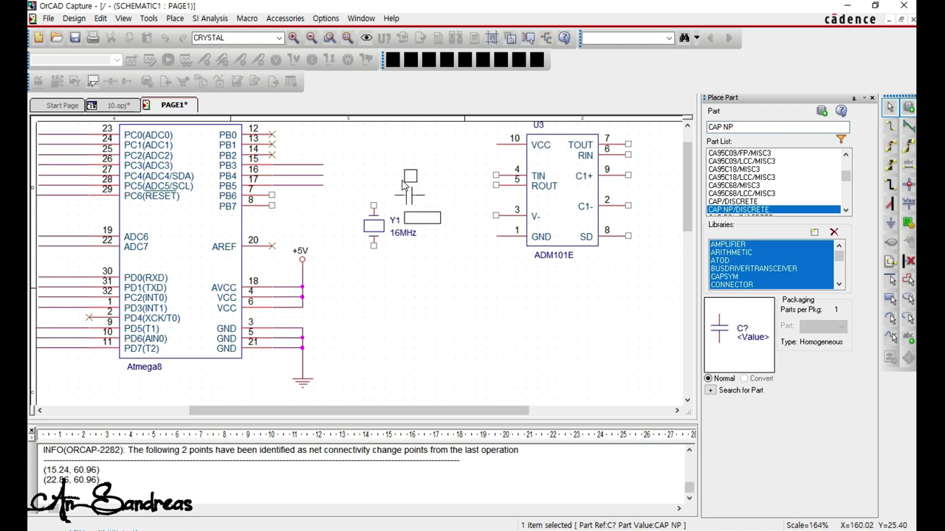
pyautogui.press('r')
pyautogui.click(410, 193)
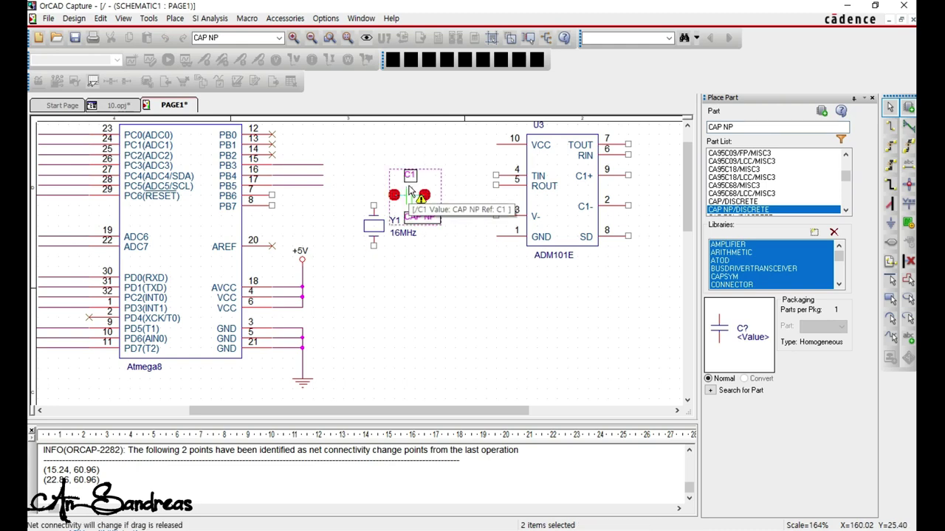
pyautogui.press('Escape')
# Set the value of capacitor C1 to 20pF.
pyautogui.doubleClick(428, 223)
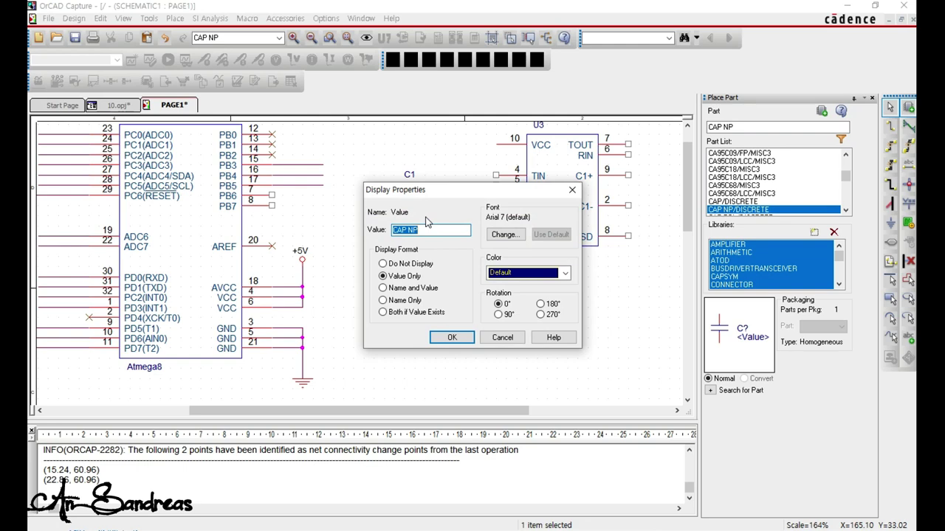
pyautogui.write('20pF')
pyautogui.press('Return')
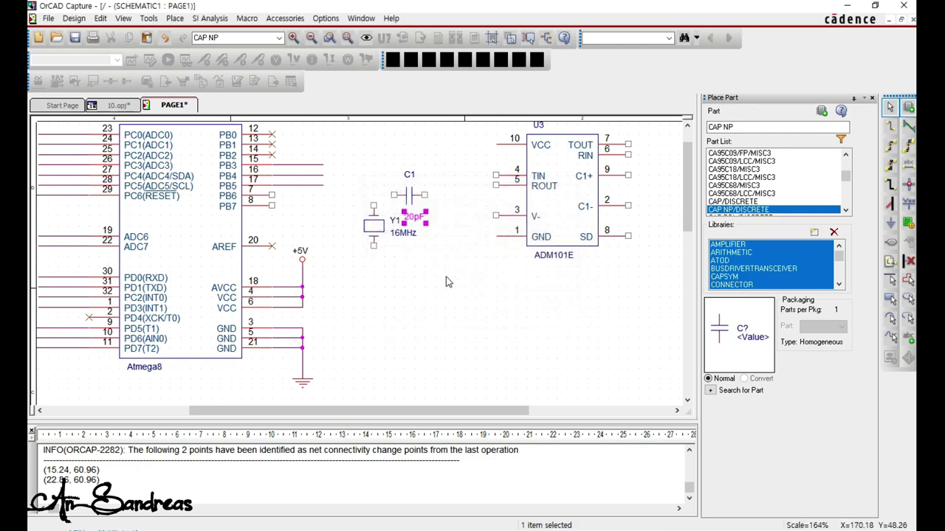
pyautogui.click(433, 269)
# Shift crystal Y1 slightly left and wire the left pin of C1 to pin PB6 of the Atmega8.
pyautogui.moveTo(373, 229); pyautogui.dragTo(364, 228)
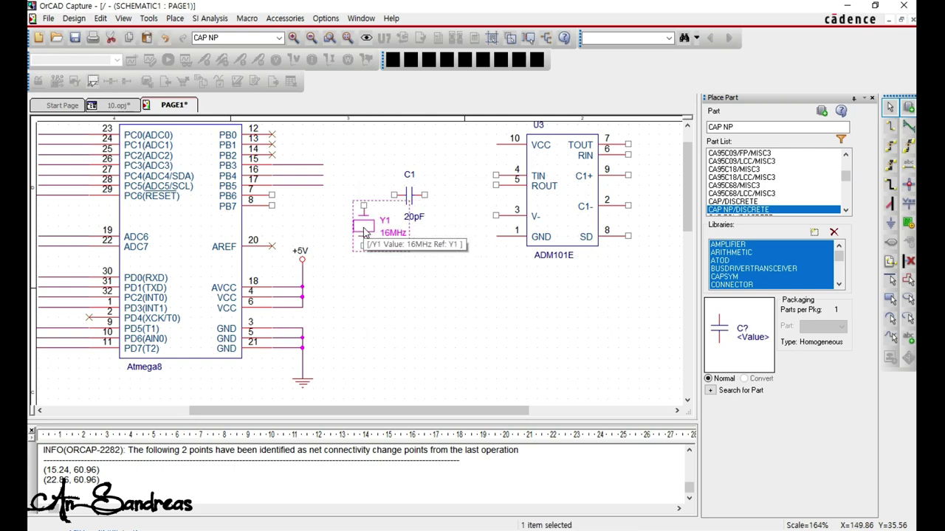
pyautogui.click(374, 182)
pyautogui.click(394, 196)
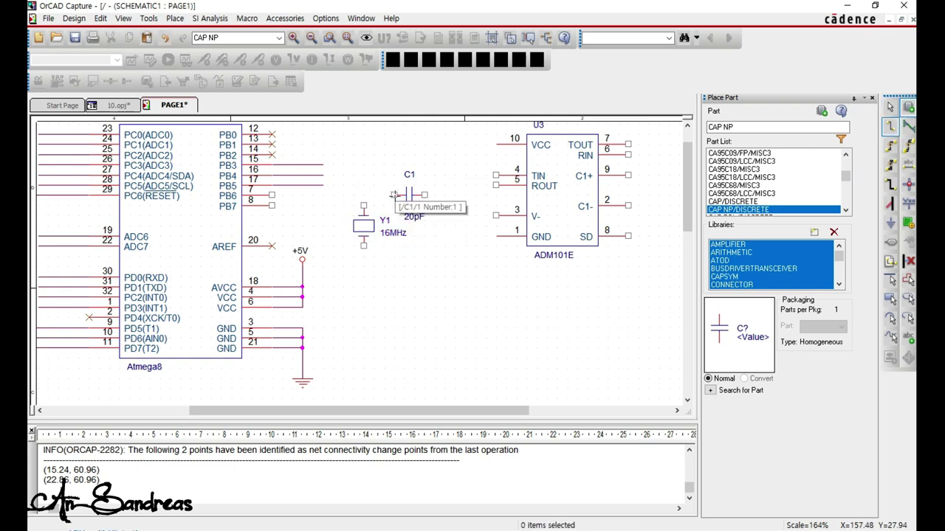
pyautogui.click(272, 195)
pyautogui.click(280, 210)
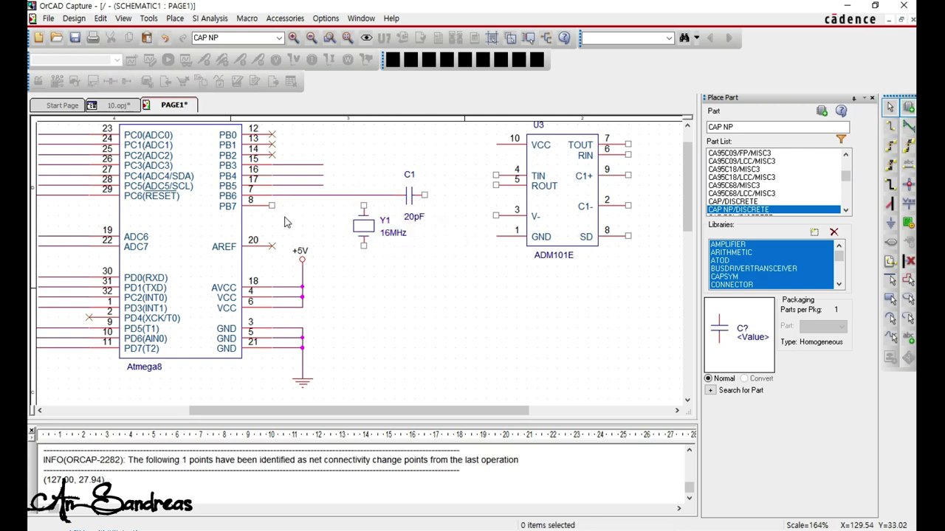
# Draw a wire from Atmega8 pin PB7, down past crystal Y1 and right to a point beneath C1's left pin.
pyautogui.press('w')
pyautogui.click(272, 206)
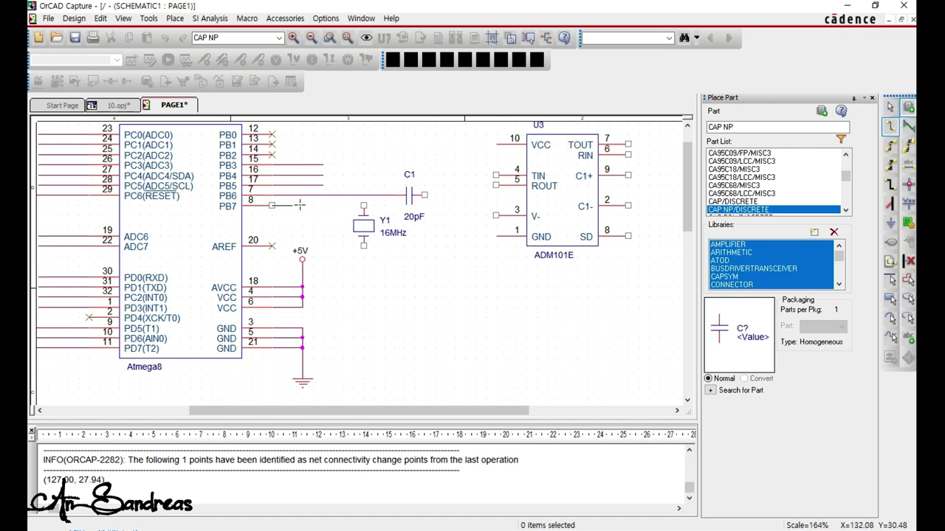
pyautogui.click(334, 268)
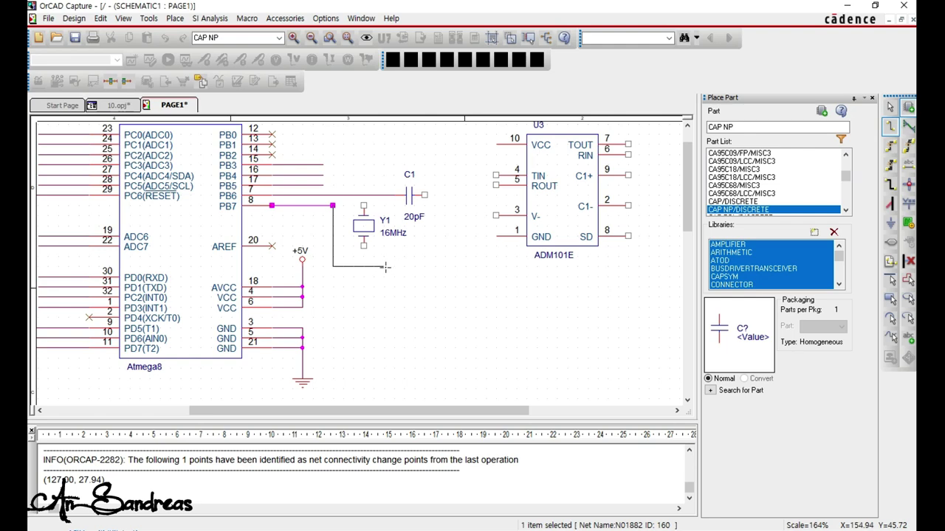
pyautogui.click(393, 267)
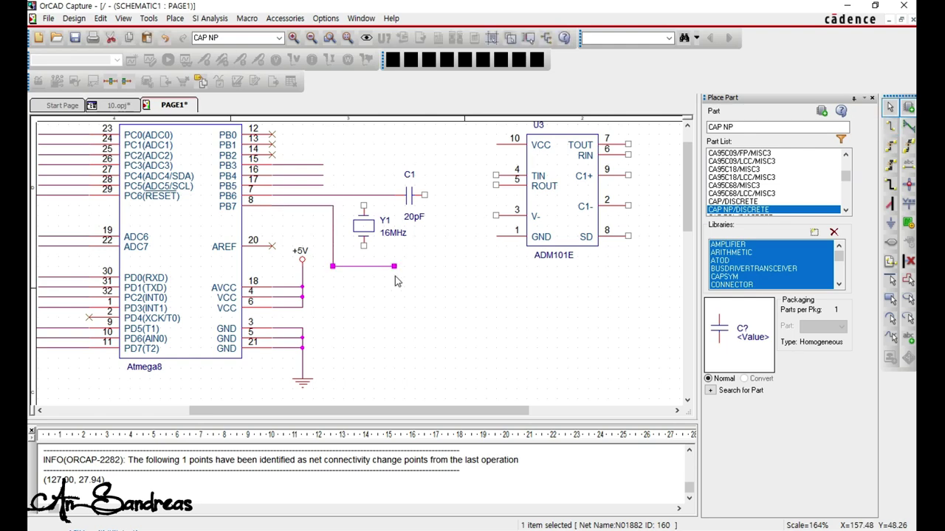
pyautogui.press('Escape')
# Duplicate capacitor C1 and place the copy at the open end of the PB7 wire, directly below C1.
pyautogui.click(408, 201)
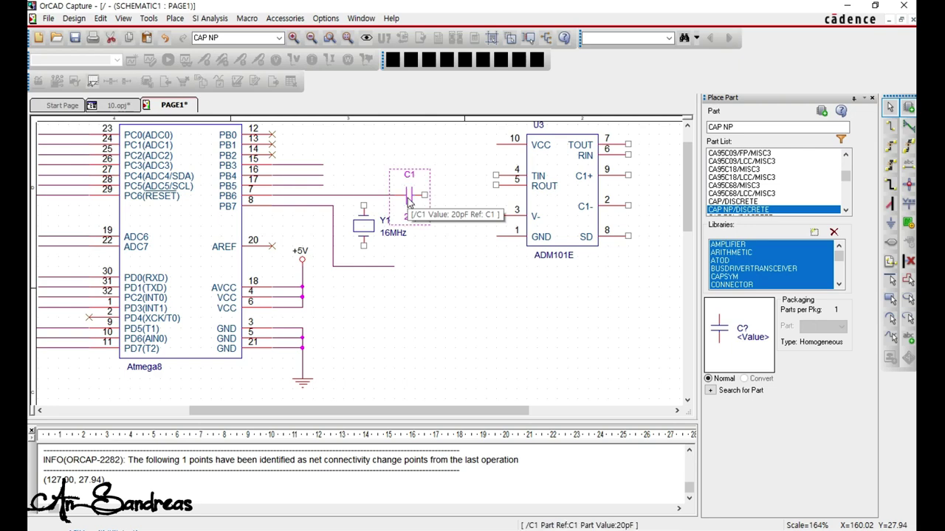
pyautogui.hotkey('ctrl', 'c')
pyautogui.hotkey('ctrl', 'v')
pyautogui.click(395, 239)
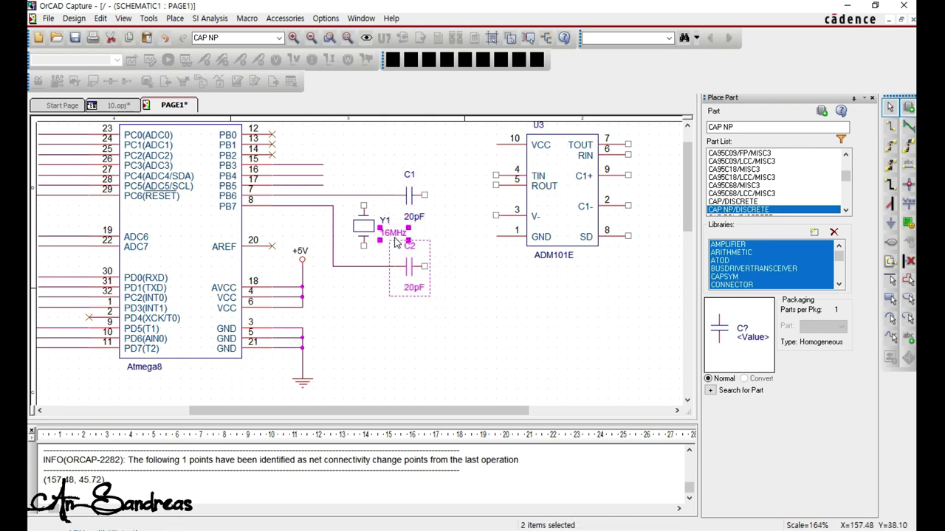
pyautogui.click(446, 279)
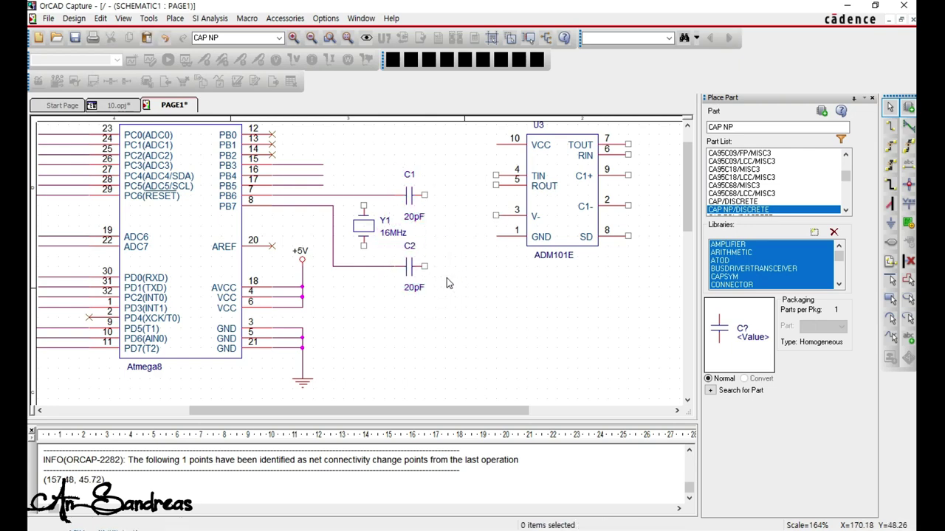
# Wire the upper pin of crystal Y1 to the PB6 line and its lower pin to the PB7 line.
pyautogui.press('w')
pyautogui.click(363, 206)
pyautogui.click(363, 196)
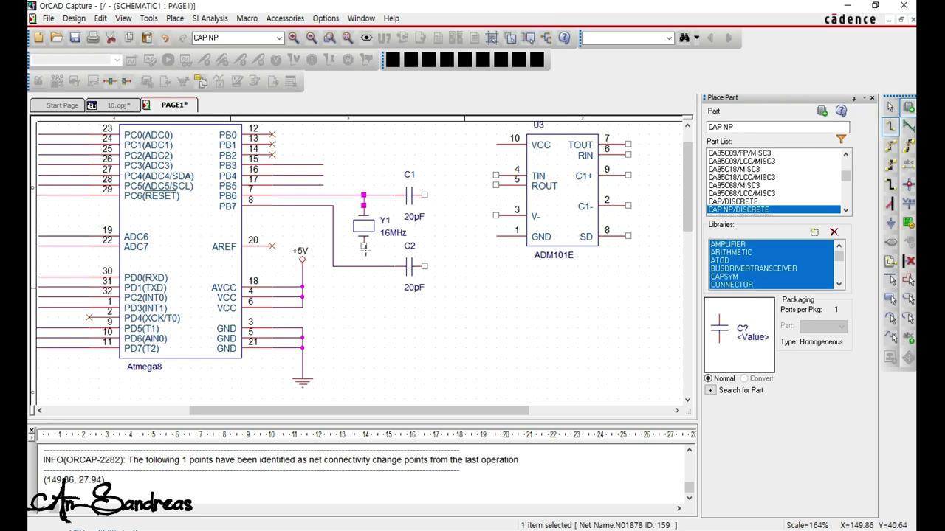
pyautogui.click(363, 246)
pyautogui.click(363, 267)
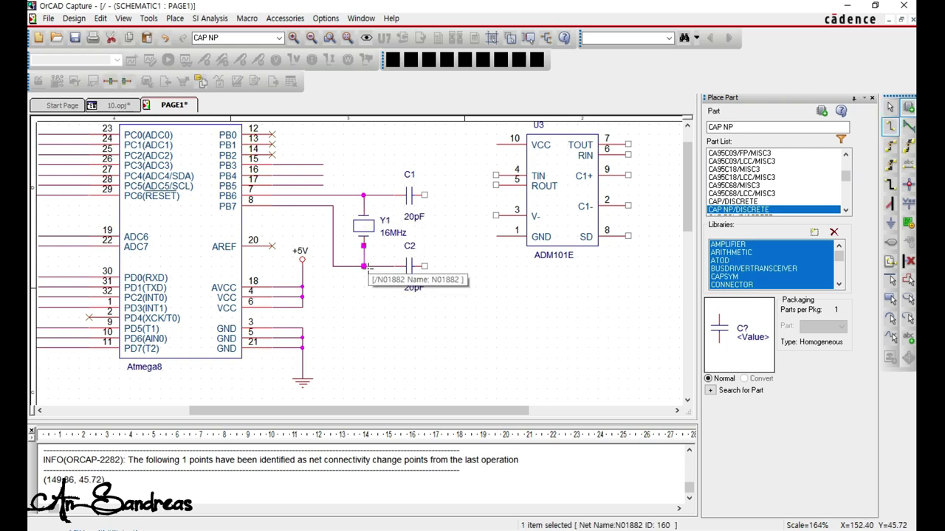
pyautogui.press('Escape')
# Copy the ground symbol with its short wire from below the Atmega8 and place it to the right of C2.
pyautogui.click(305, 386)
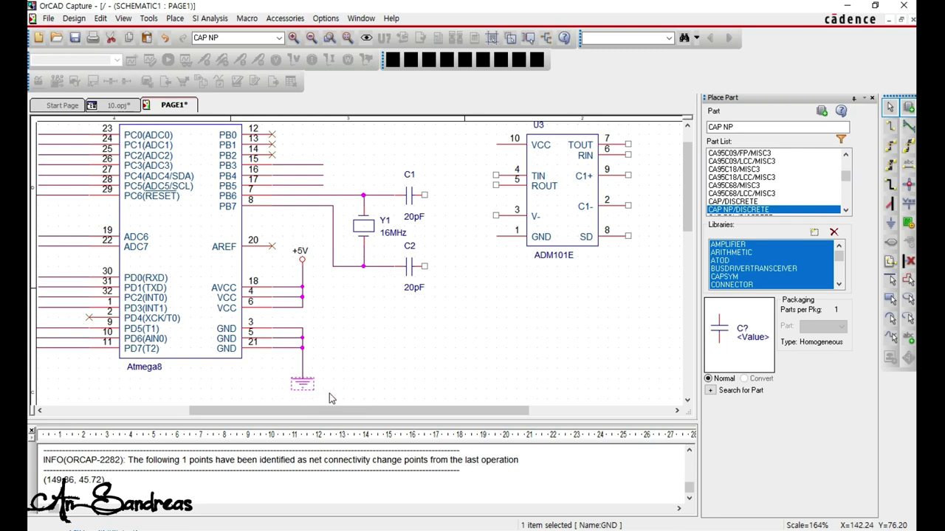
pyautogui.moveTo(332, 397); pyautogui.dragTo(296, 367)
pyautogui.hotkey('ctrl', 'c')
pyautogui.hotkey('ctrl', 'v')
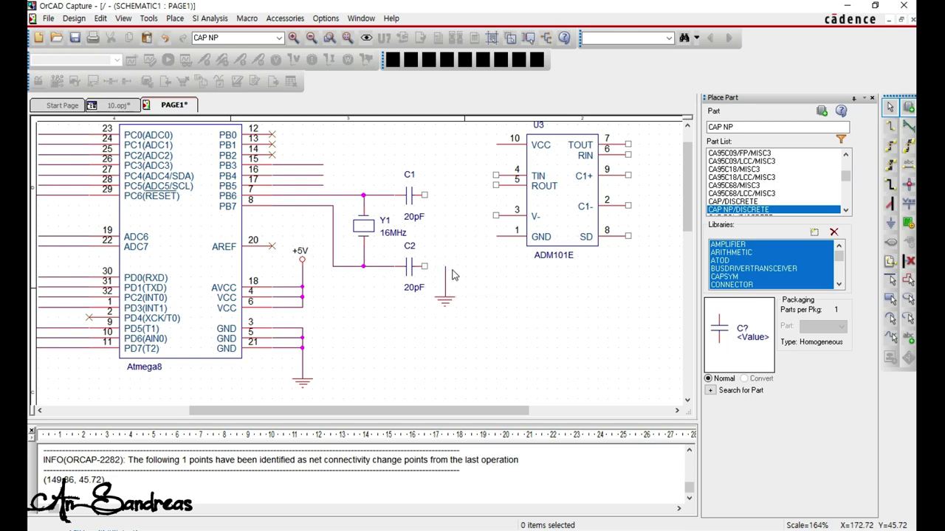
# Wire the right pins of C2 and C1 to the new ground symbol.
pyautogui.press('w')
pyautogui.click(428, 266)
pyautogui.click(445, 265)
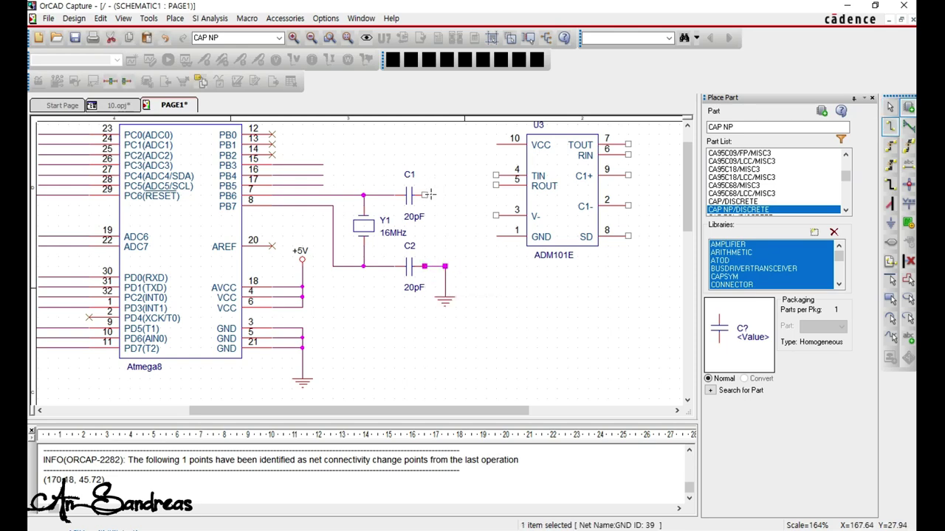
pyautogui.click(426, 195)
pyautogui.click(445, 266)
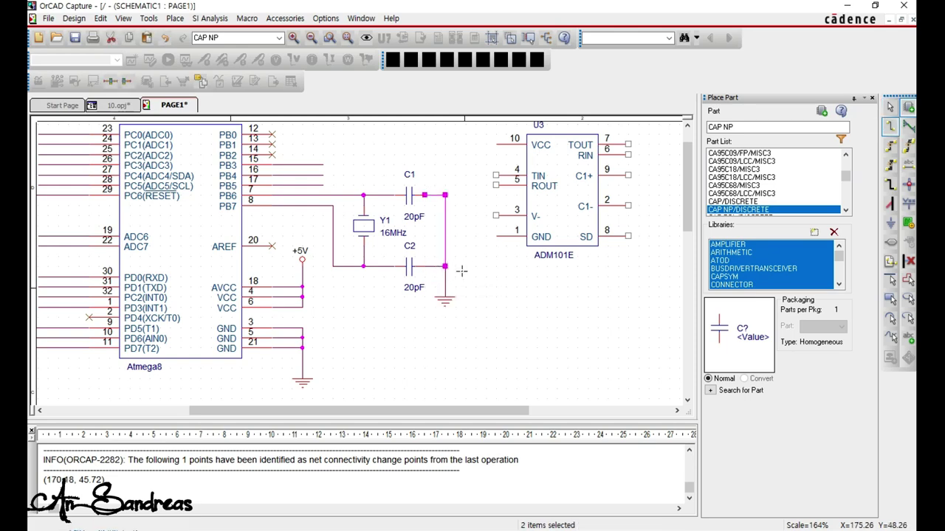
pyautogui.press('Escape')
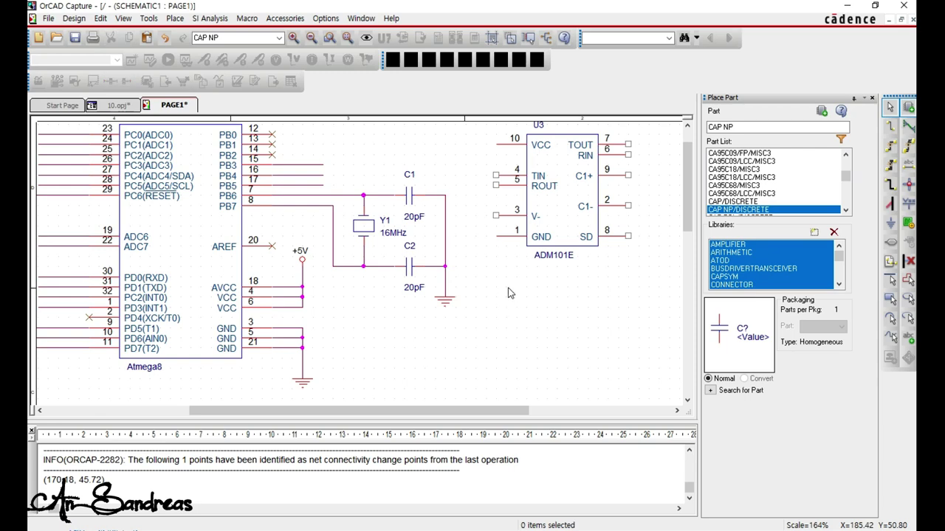
# Move header J1 farther right and reposition the ADM101E chip U3 to the right, away from the crystal circuit.
pyautogui.keyDown('ctrl'); pyautogui.scroll(-4, 514, 288); pyautogui.keyUp('ctrl')
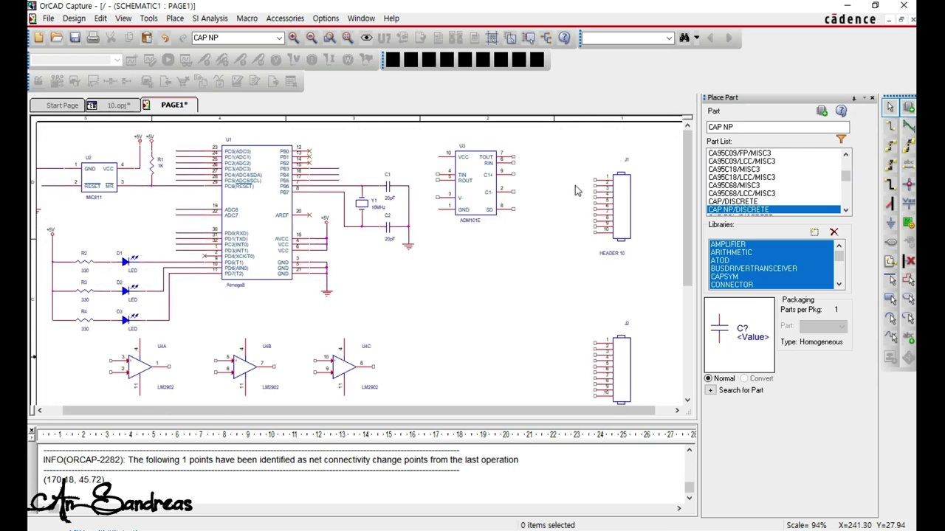
pyautogui.keyDown('ctrl'); pyautogui.scroll(-2, 577, 191); pyautogui.keyUp('ctrl')
pyautogui.moveTo(572, 189); pyautogui.dragTo(610, 190)
pyautogui.moveTo(458, 188); pyautogui.dragTo(492, 207)
pyautogui.click(451, 244)
# Copy the +5V power symbol from above R1 and place it above and to the left of U3.
pyautogui.keyDown('ctrl'); pyautogui.scroll(1, 487, 188); pyautogui.keyUp('ctrl')
pyautogui.scroll(3, 519, 174)
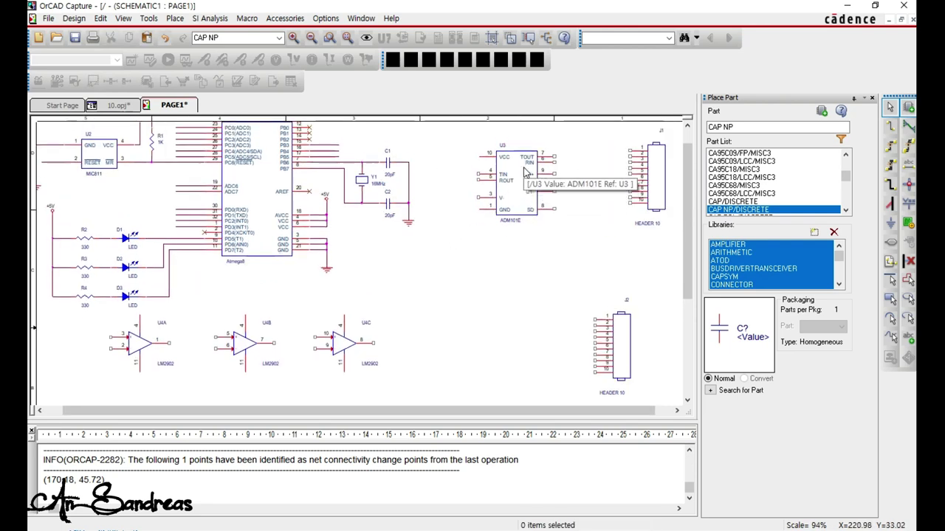
pyautogui.keyDown('ctrl'); pyautogui.scroll(1, 520, 185); pyautogui.keyUp('ctrl')
pyautogui.scroll(1, 521, 185)
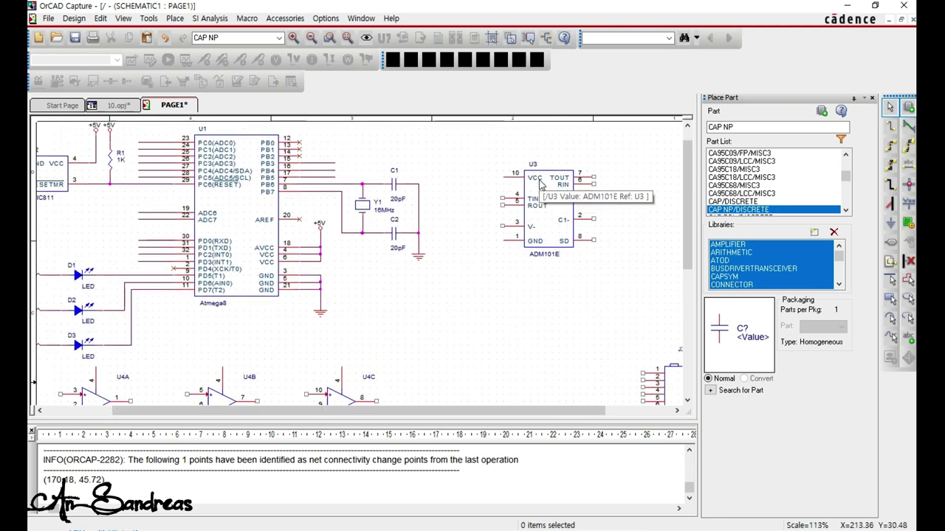
pyautogui.click(111, 146)
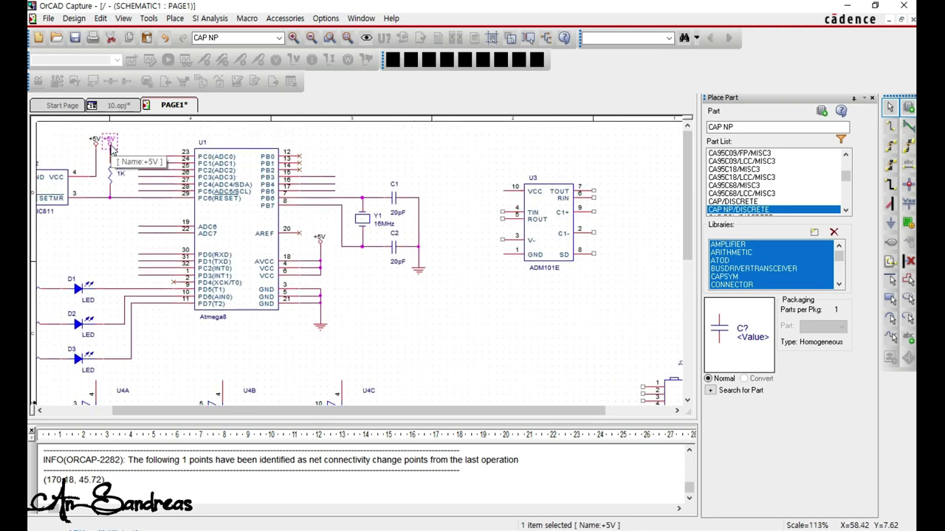
pyautogui.click(462, 141)
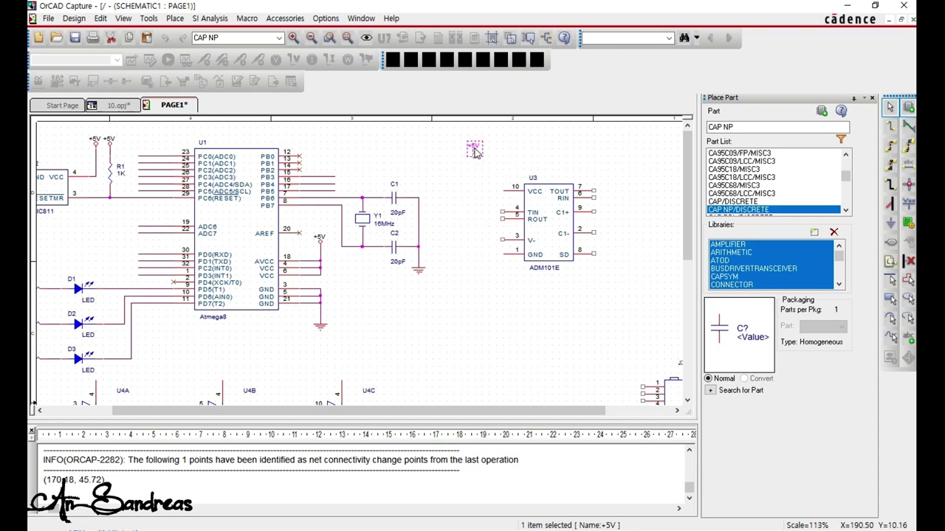
pyautogui.moveTo(475, 150); pyautogui.dragTo(475, 144)
pyautogui.click(498, 164)
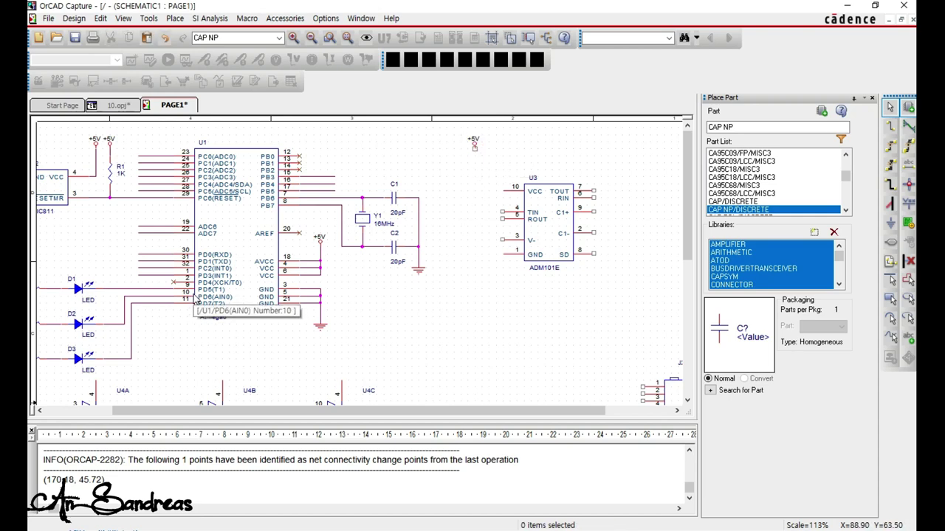
# Place a copy of the capacitors' ground symbol directly below the new +5V symbol and shift U3 up and slightly left.
pyautogui.click(419, 274)
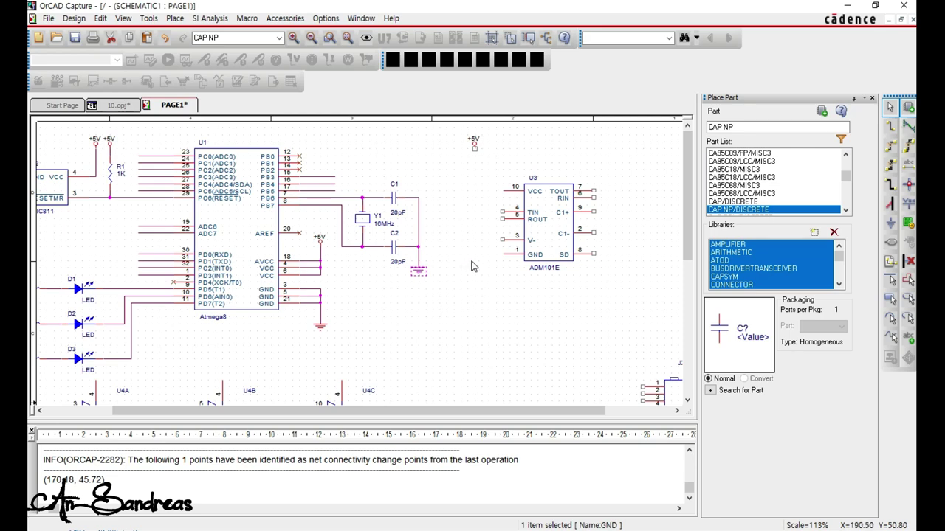
pyautogui.hotkey('ctrl', 'c')
pyautogui.hotkey('ctrl', 'v')
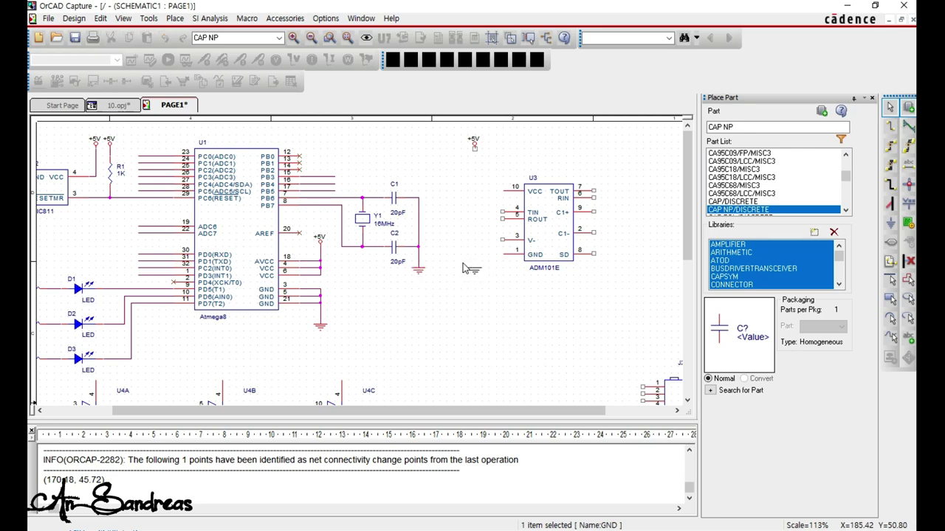
pyautogui.click(464, 268)
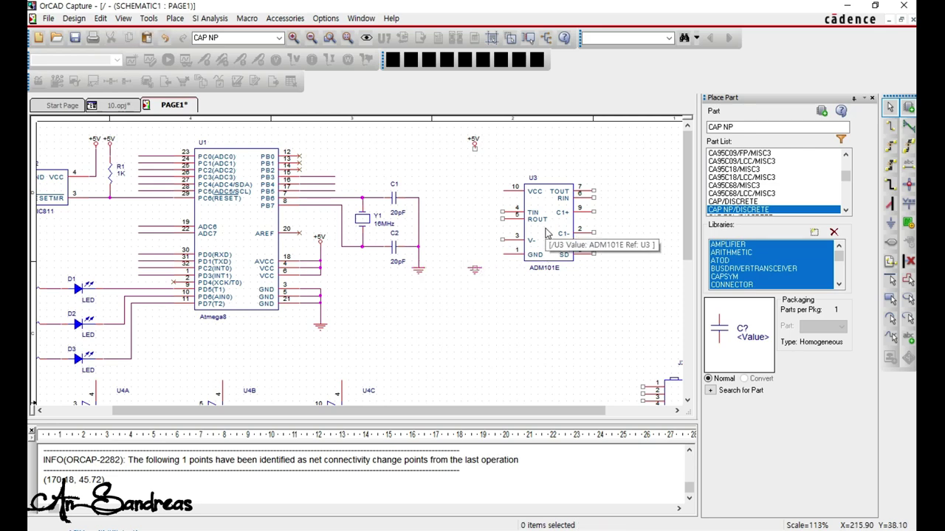
pyautogui.moveTo(541, 233); pyautogui.dragTo(536, 203)
pyautogui.click(499, 154)
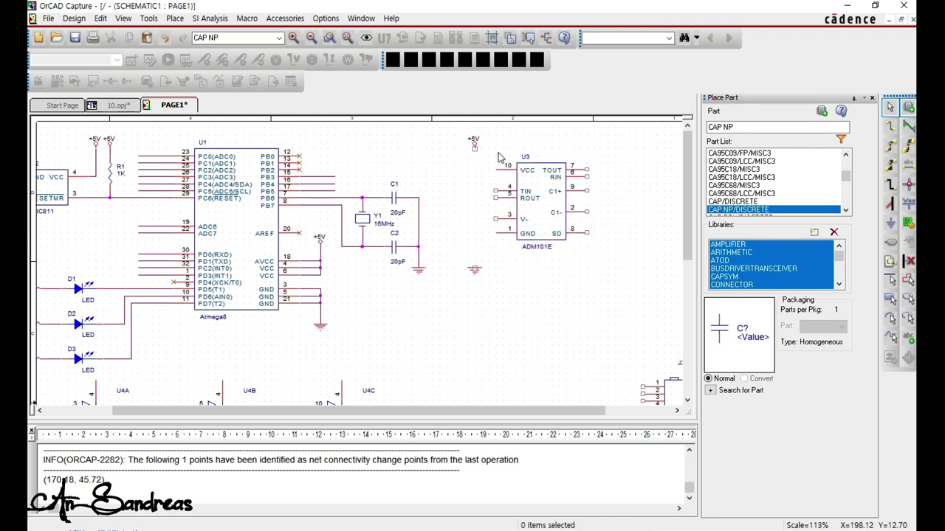
# Wire the VCC pin of U3 to the +5V symbol above and to its left.
pyautogui.press('w')
pyautogui.click(496, 169)
pyautogui.click(475, 147)
pyautogui.press('Escape')
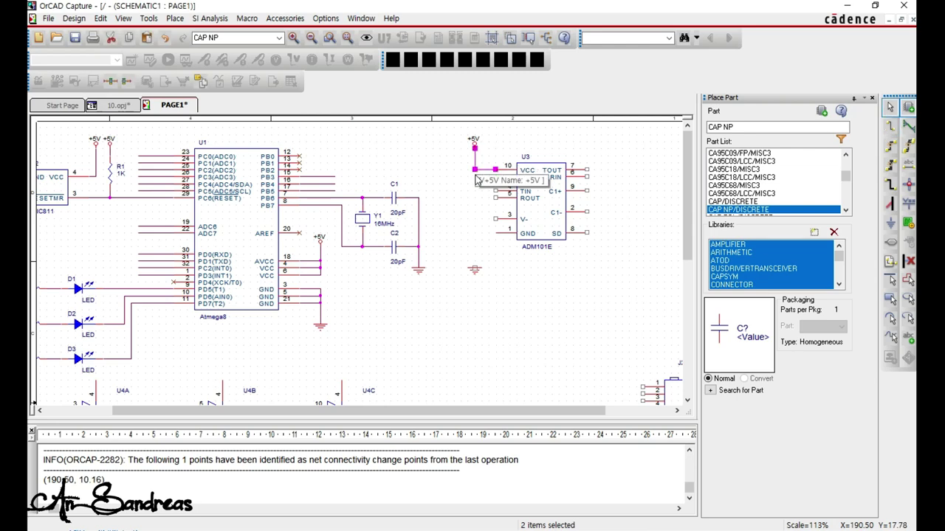
# Copy the wire stub from U1's PB3 pin and attach copies to U3's TIN, ROUT, TOUT and RIN pins.
pyautogui.click(313, 177)
pyautogui.hotkey('ctrl', 'c')
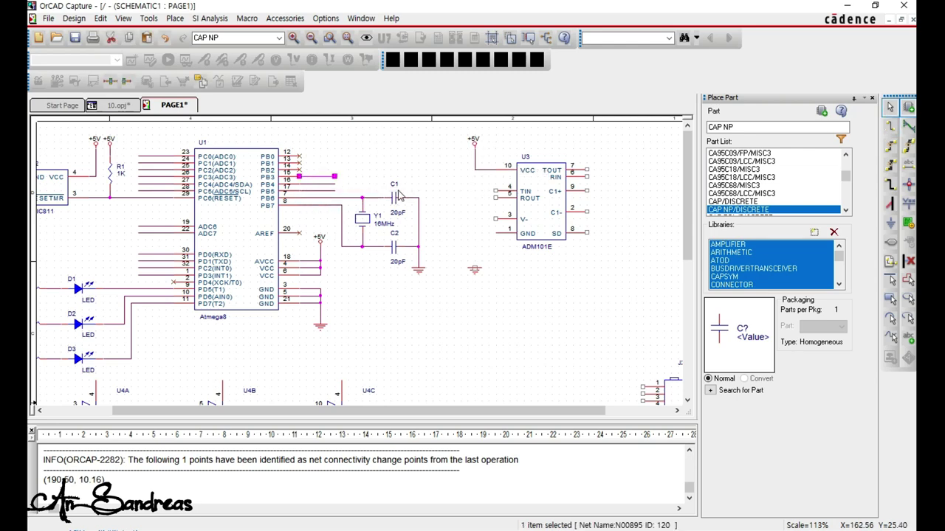
pyautogui.hotkey('ctrl', 'v')
pyautogui.click(459, 191)
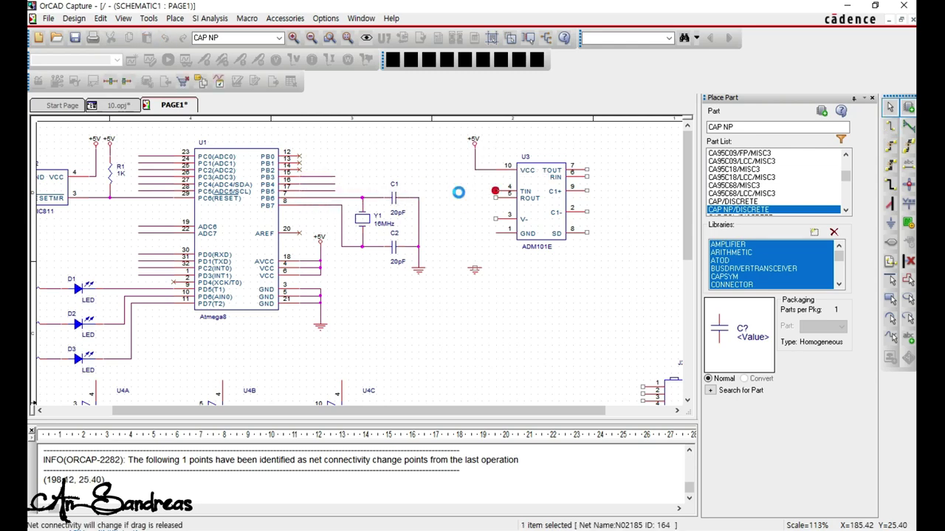
pyautogui.hotkey('ctrl', 'v')
pyautogui.click(459, 198)
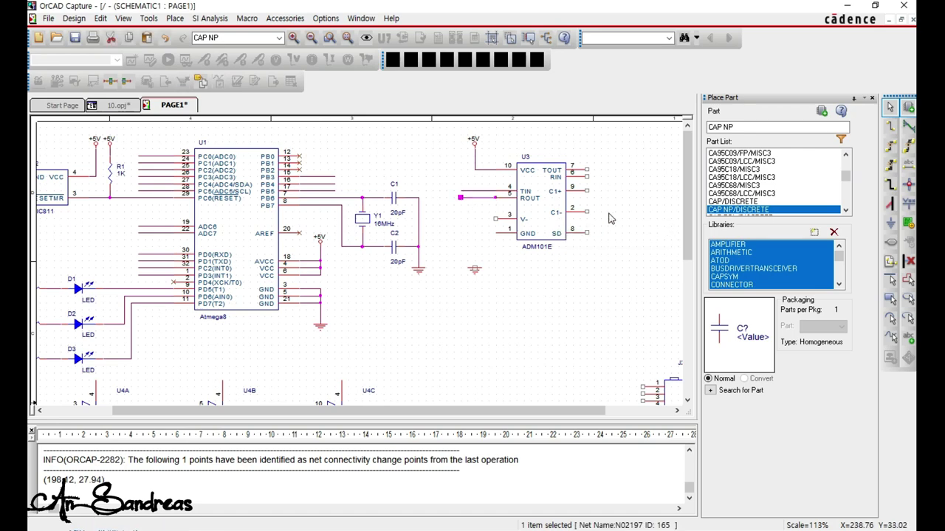
pyautogui.hotkey('ctrl', 'v')
pyautogui.click(588, 170)
pyautogui.moveTo(589, 174); pyautogui.dragTo(589, 180)
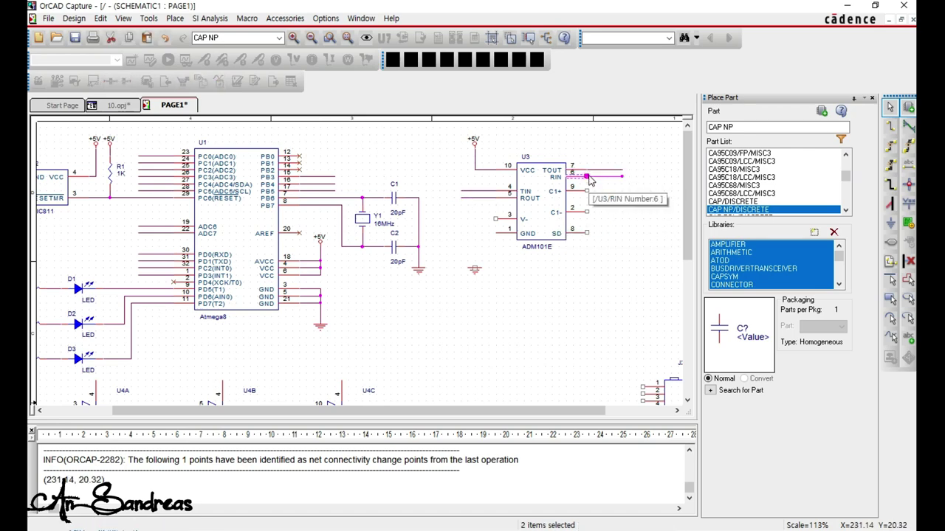
pyautogui.click(494, 264)
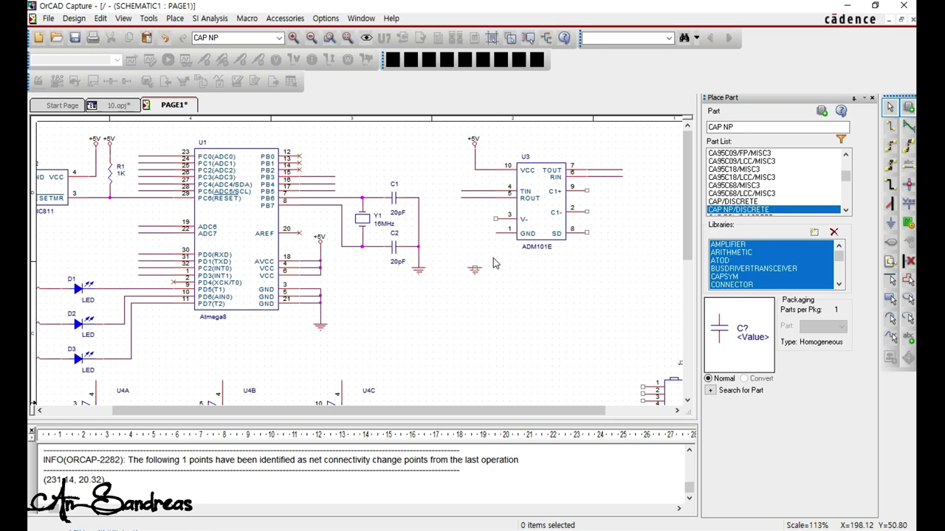
# Place a copy of the 20pF capacitor C2 to the right of U3's C1+ pin.
pyautogui.click(394, 251)
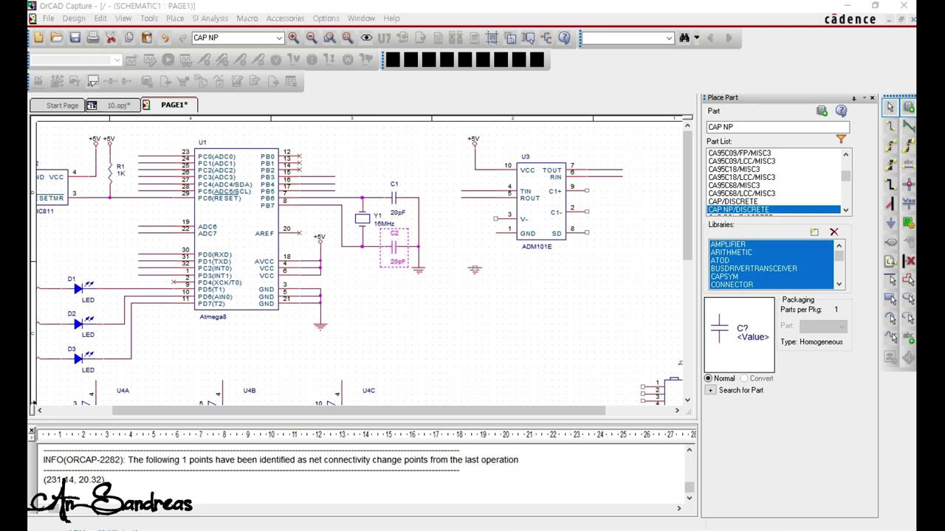
pyautogui.click(366, 322)
pyautogui.click(394, 248)
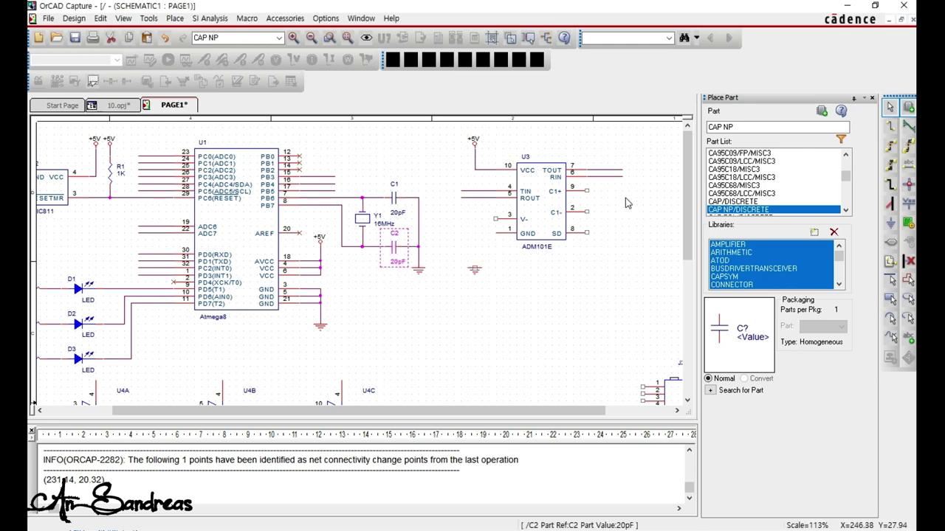
pyautogui.hotkey('ctrl', 'v')
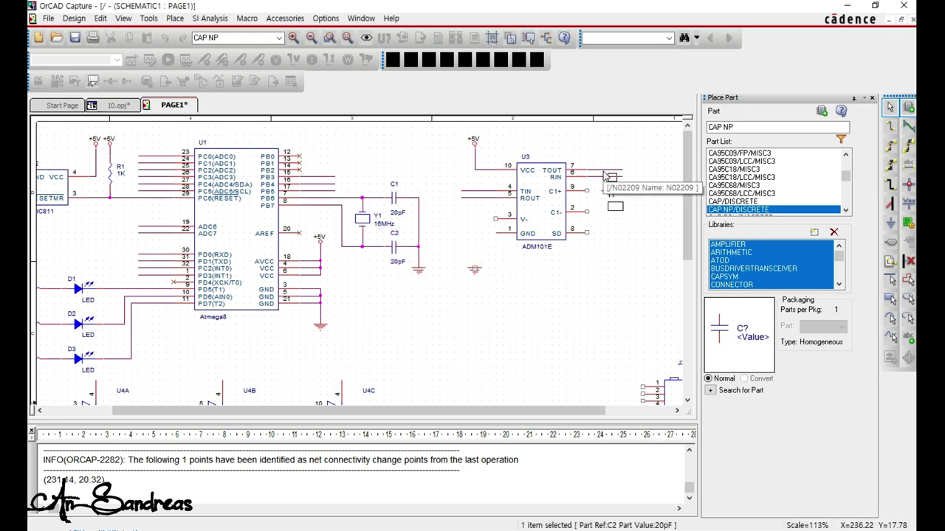
pyautogui.click(604, 176)
pyautogui.press('Escape')
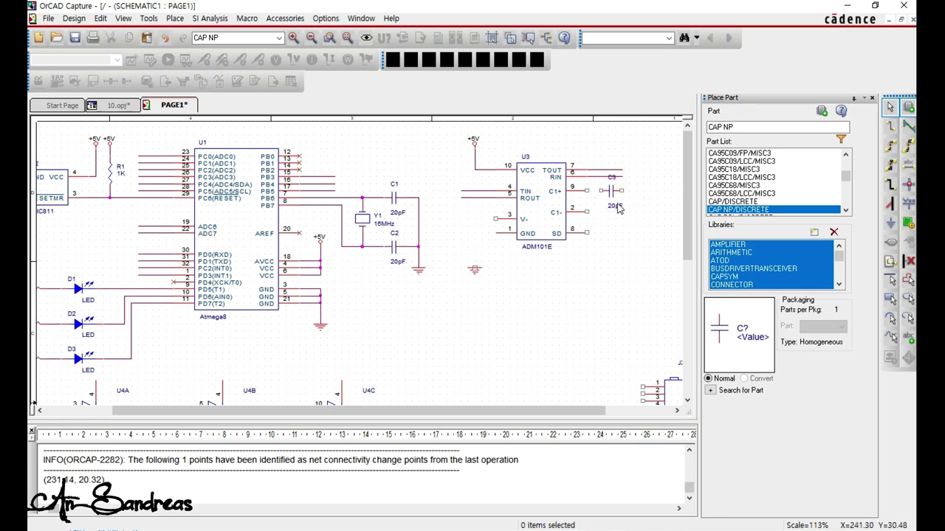
# Set the value of the new capacitor C3 to 0.1uF.
pyautogui.doubleClick(614, 208)
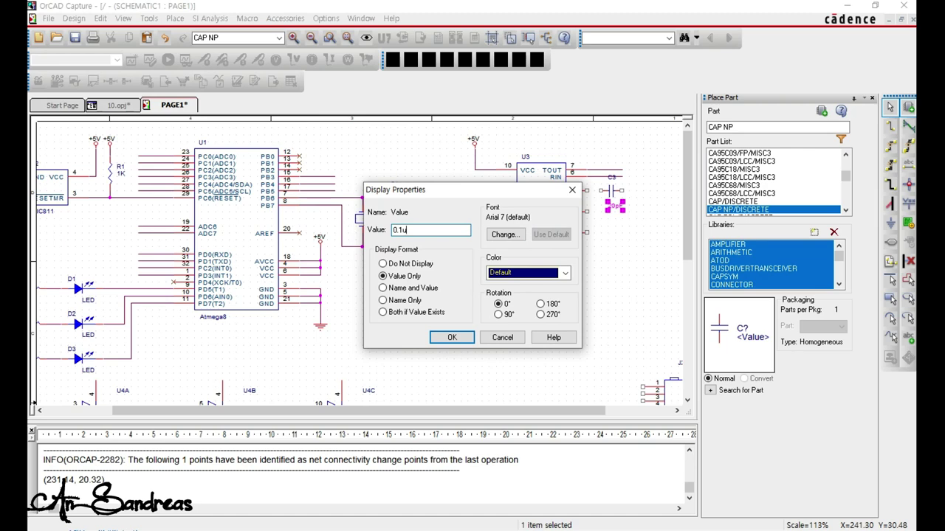
pyautogui.press('Return')
pyautogui.click(649, 194)
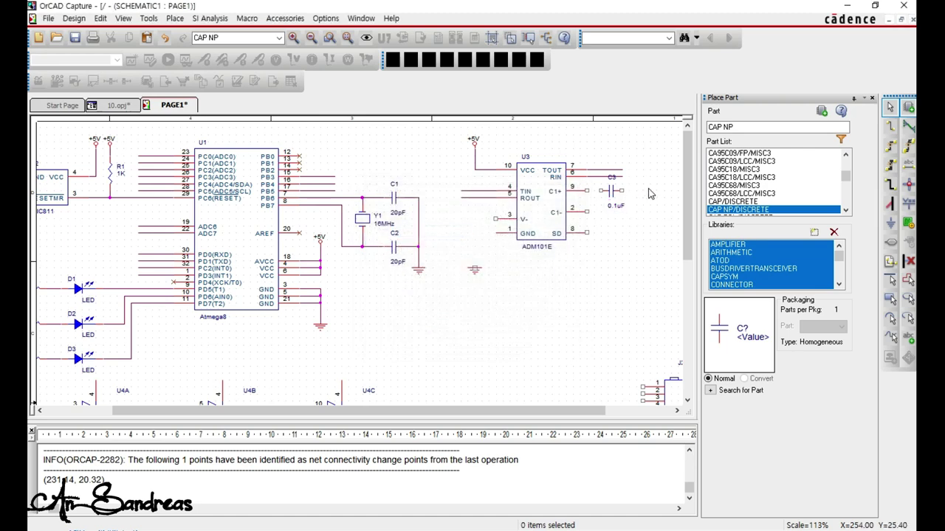
# Wire U3's GND pin to the ground symbol below and to its left.
pyautogui.keyDown('ctrl'); pyautogui.scroll(1, 649, 198); pyautogui.keyUp('ctrl')
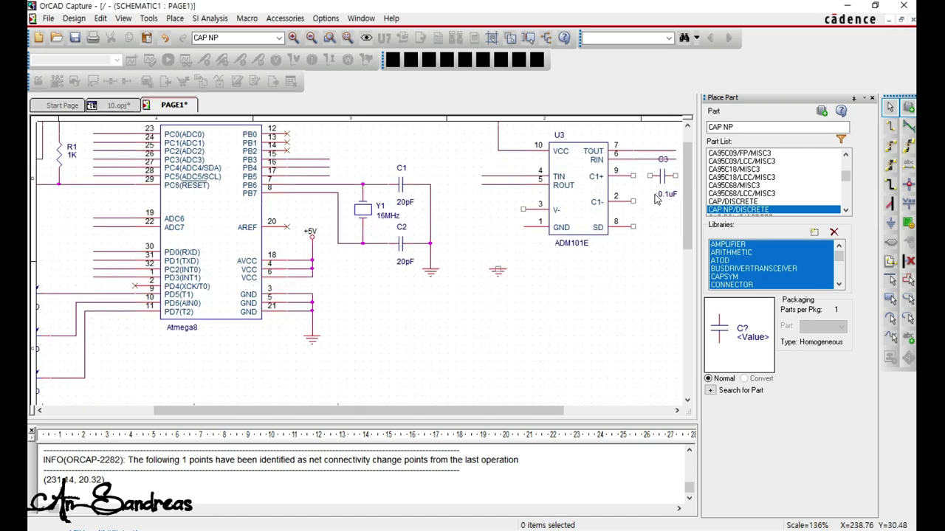
pyautogui.scroll(1, 656, 199)
pyautogui.press('w')
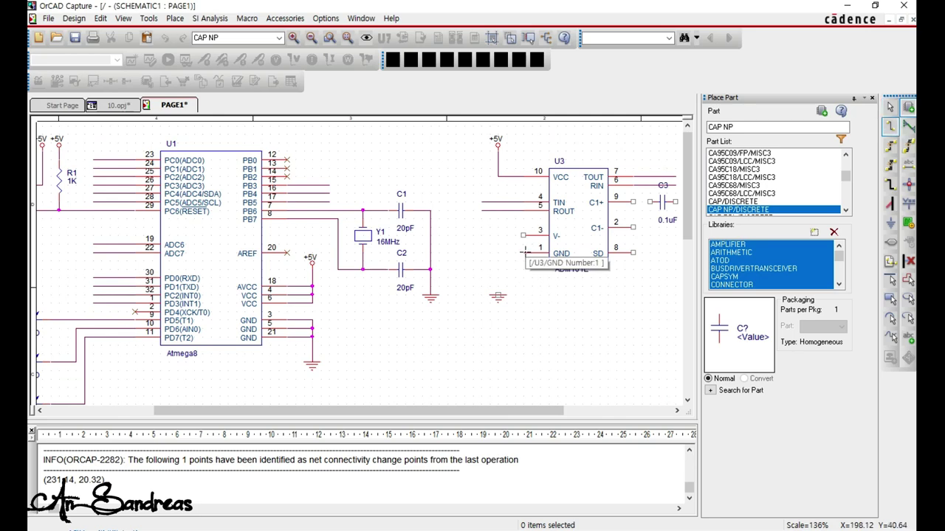
pyautogui.click(524, 252)
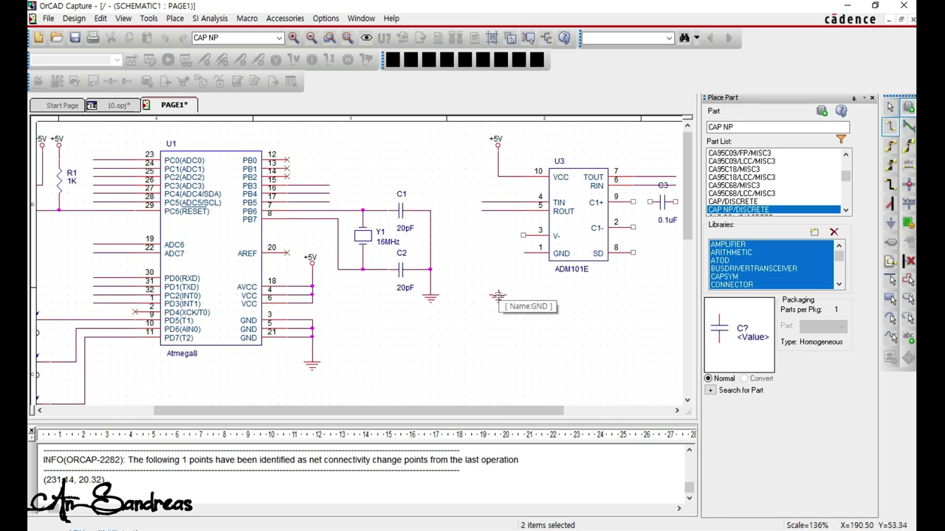
pyautogui.click(498, 295)
pyautogui.press('Escape')
# Place a copy of the 0.1uF capacitor C3 beside U3's V- pin and shift its labels clear of the wires.
pyautogui.click(662, 204)
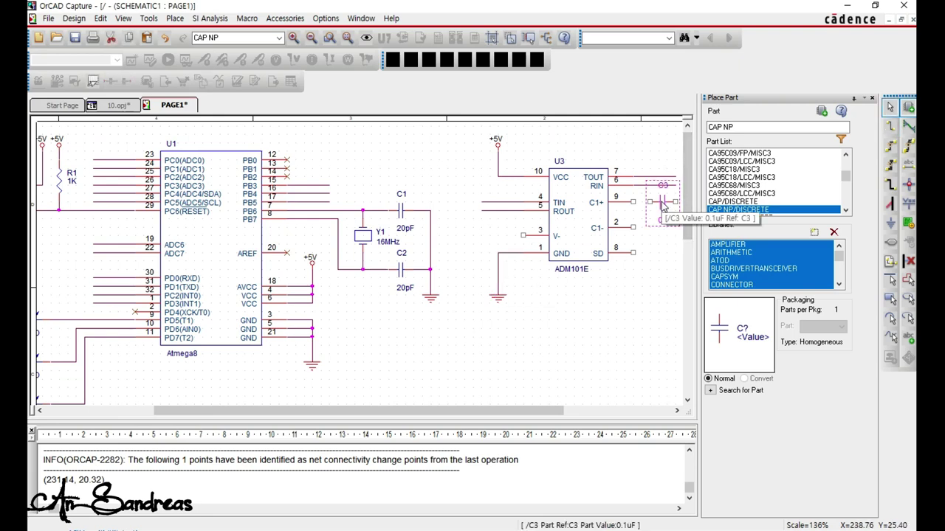
pyautogui.moveTo(569, 214); pyautogui.dragTo(493, 234)
pyautogui.click(544, 275)
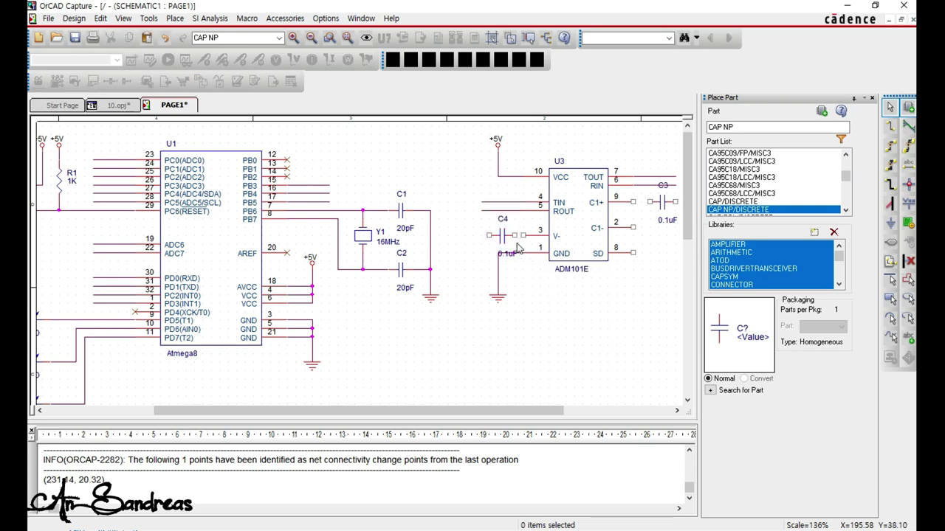
pyautogui.moveTo(509, 261); pyautogui.dragTo(490, 223)
pyautogui.click(555, 324)
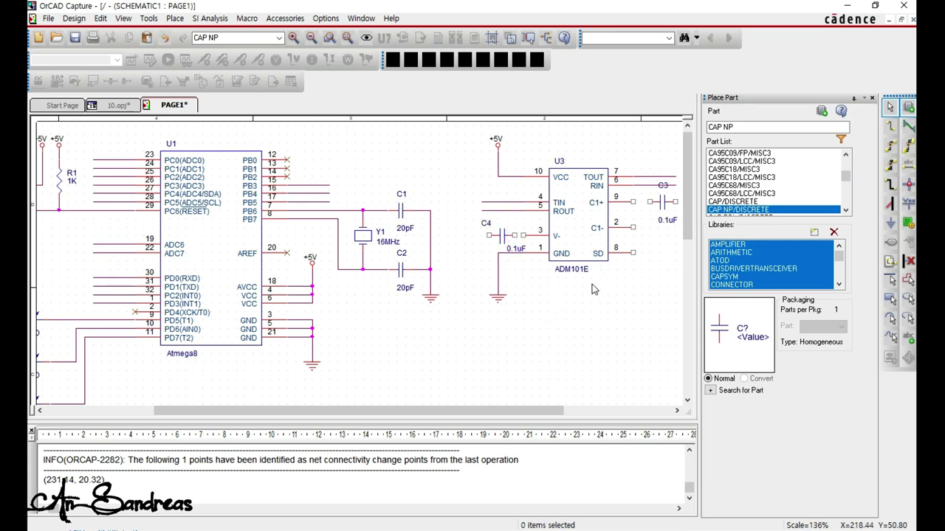
# Move U3's ground symbol and its vertical wire slightly left, past capacitor C4.
pyautogui.moveTo(533, 410); pyautogui.dragTo(608, 410)
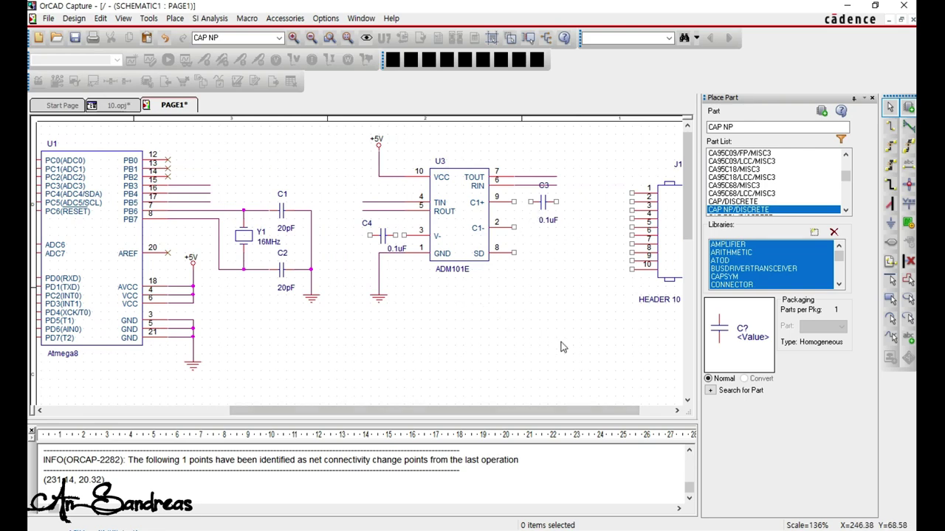
pyautogui.moveTo(573, 345); pyautogui.dragTo(464, 348)
pyautogui.moveTo(378, 305); pyautogui.dragTo(352, 307)
pyautogui.click(407, 306)
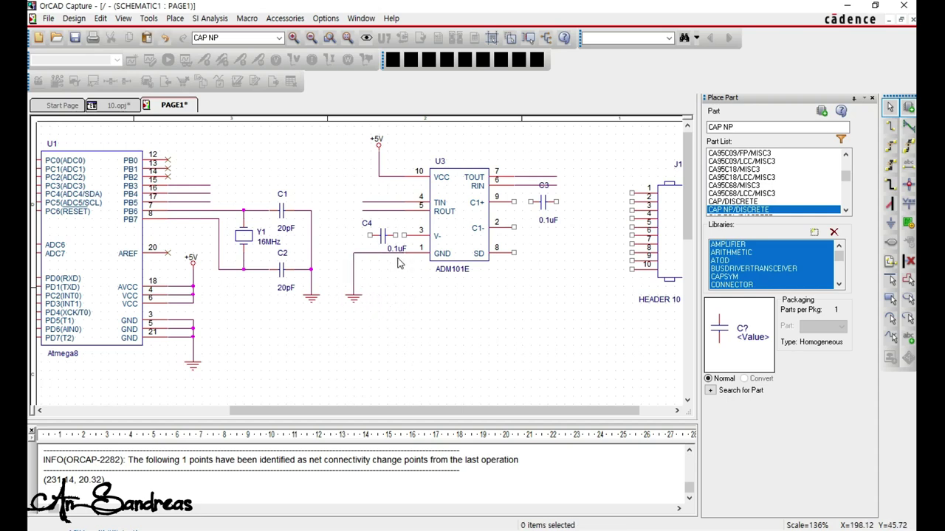
# Wire C4 between U3's V- pin and the ground line from the GND pin.
pyautogui.press('w')
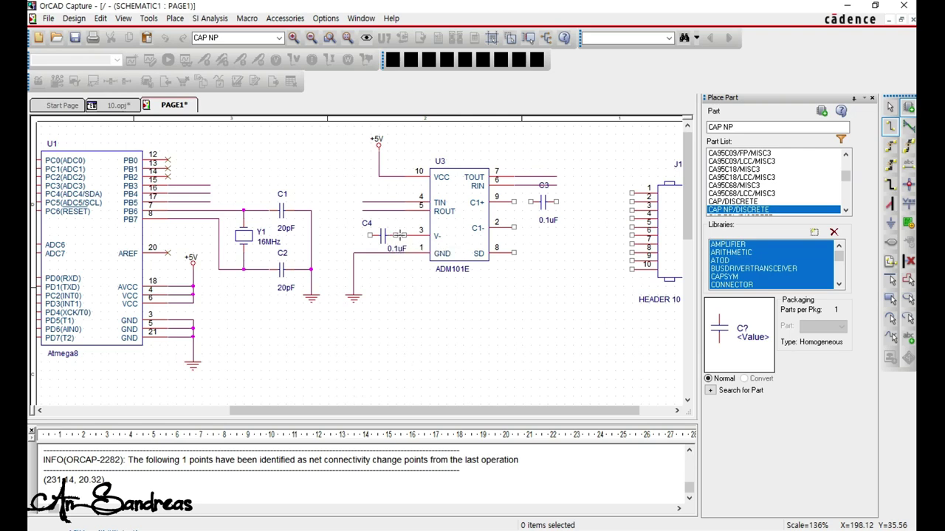
pyautogui.click(404, 236)
pyautogui.click(370, 235)
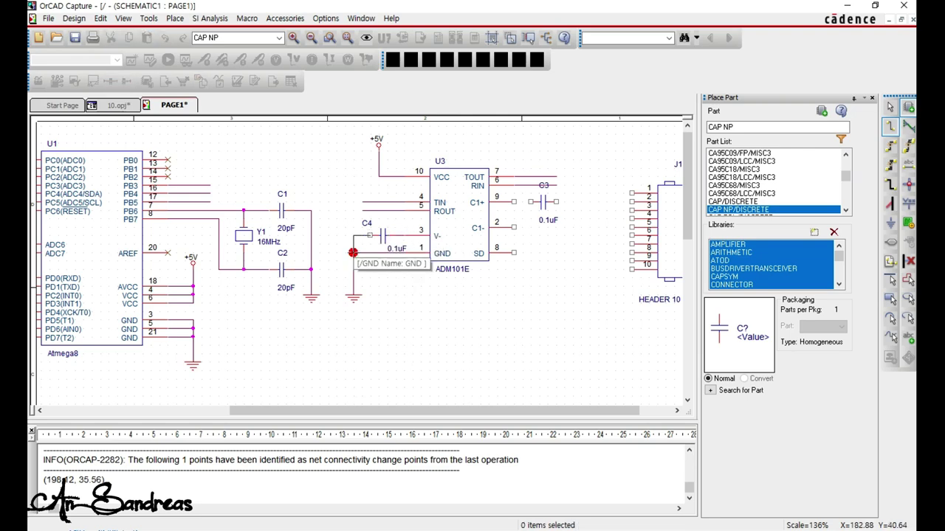
pyautogui.click(353, 254)
pyautogui.press('Escape')
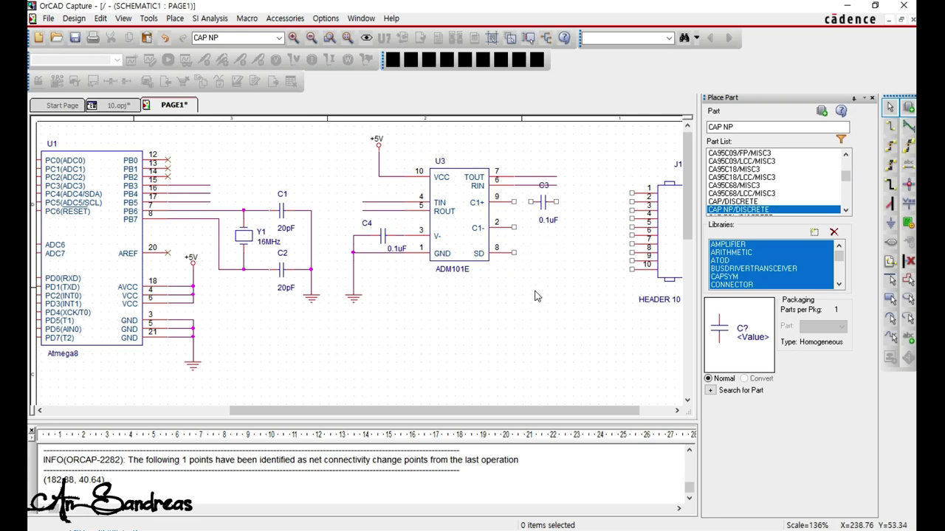
# Shift U3 slightly left and move C4's 0.1uF label above the capacitor, next to its reference.
pyautogui.moveTo(582, 303); pyautogui.dragTo(366, 130)
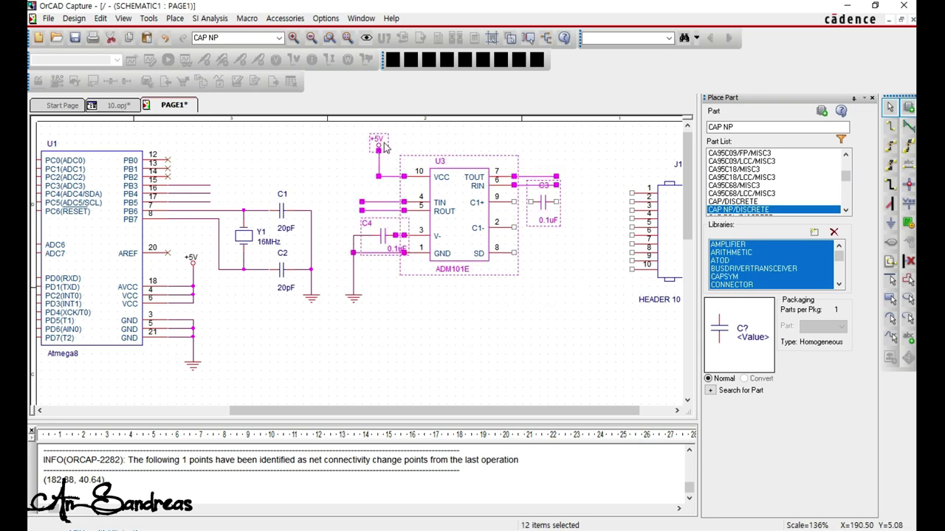
pyautogui.moveTo(458, 243)
pyautogui.mouseDown()
pyautogui.moveTo(466, 245)
pyautogui.moveTo(451, 235)
pyautogui.mouseUp()
pyautogui.click(480, 328)
pyautogui.click(389, 279)
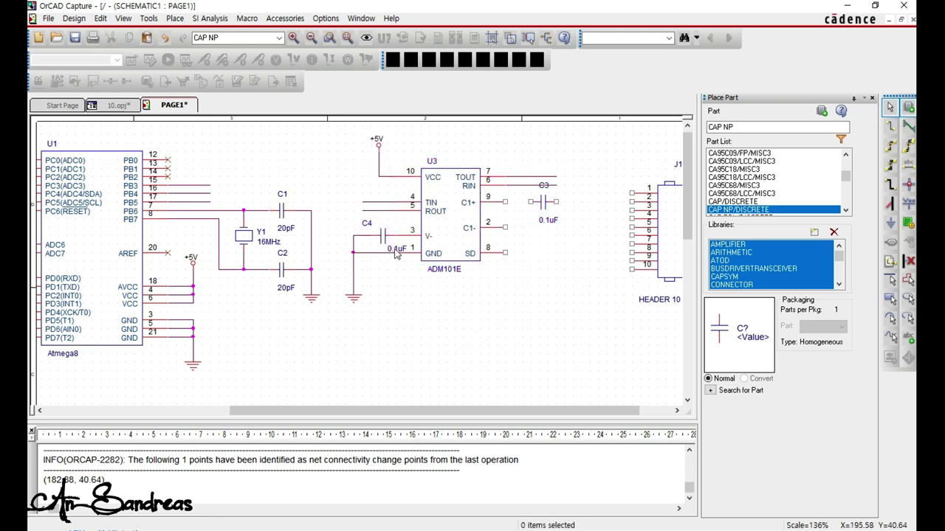
pyautogui.moveTo(396, 254); pyautogui.dragTo(399, 226)
pyautogui.click(415, 320)
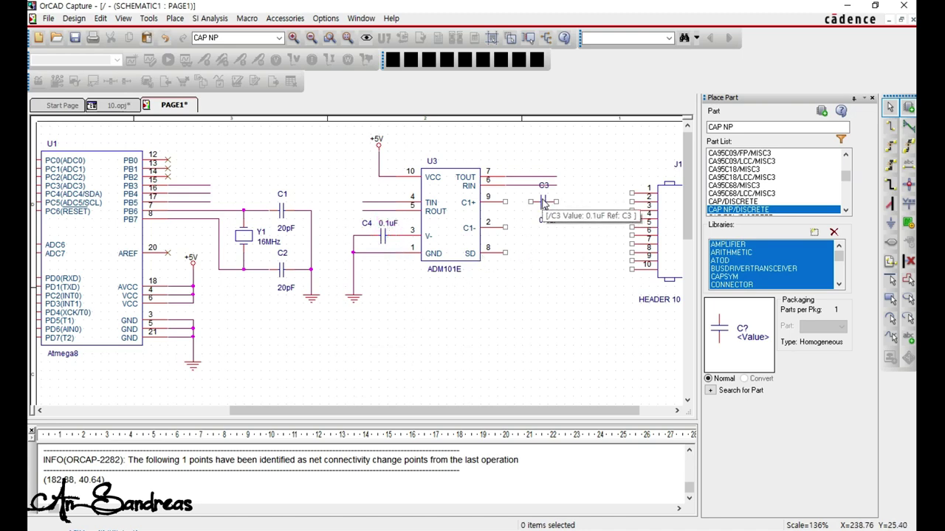
# Bring C3's reference and value labels closer to the capacitor and realign C3 with U3's C1+ pin.
pyautogui.moveTo(550, 197); pyautogui.dragTo(558, 227)
pyautogui.click(566, 208)
pyautogui.click(571, 288)
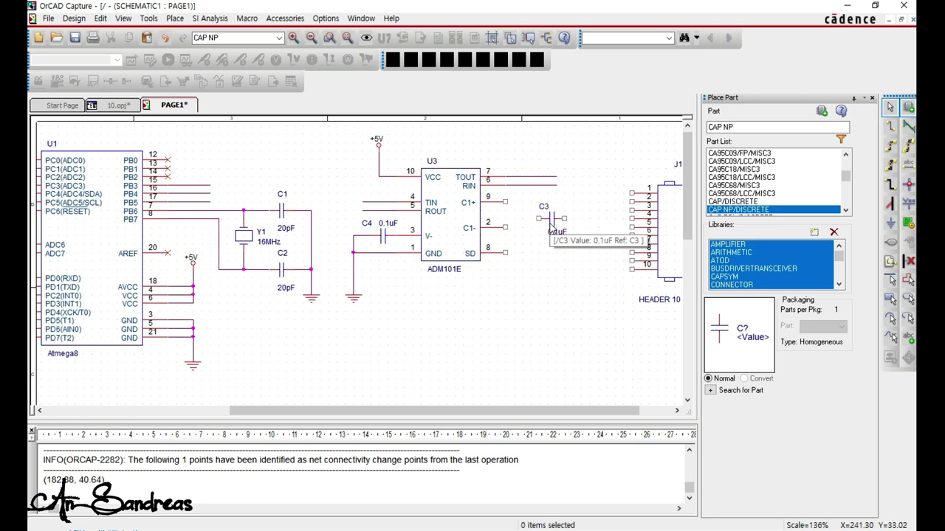
pyautogui.click(548, 214)
pyautogui.click(551, 219)
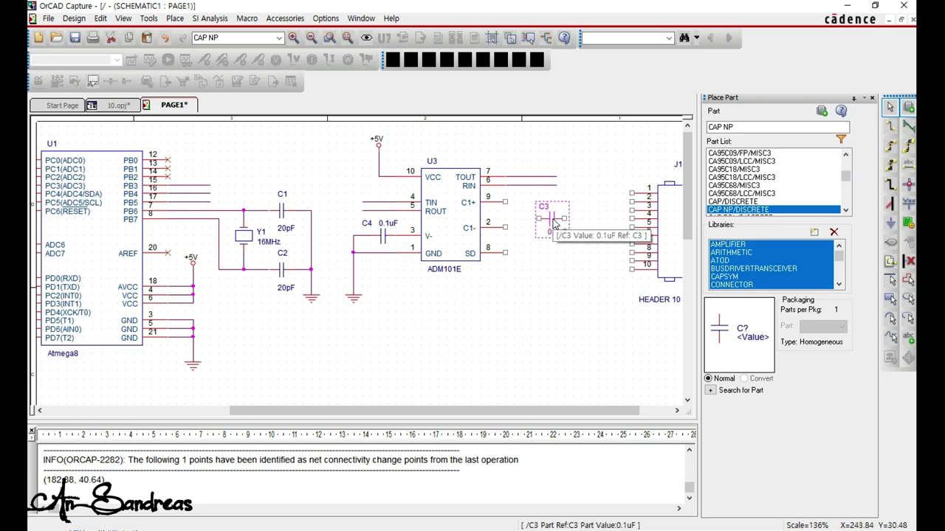
pyautogui.press('r')
pyautogui.moveTo(554, 221); pyautogui.dragTo(550, 207)
pyautogui.click(531, 247)
# Wire C3 between U3's C1+ and C1- pins.
pyautogui.press('w')
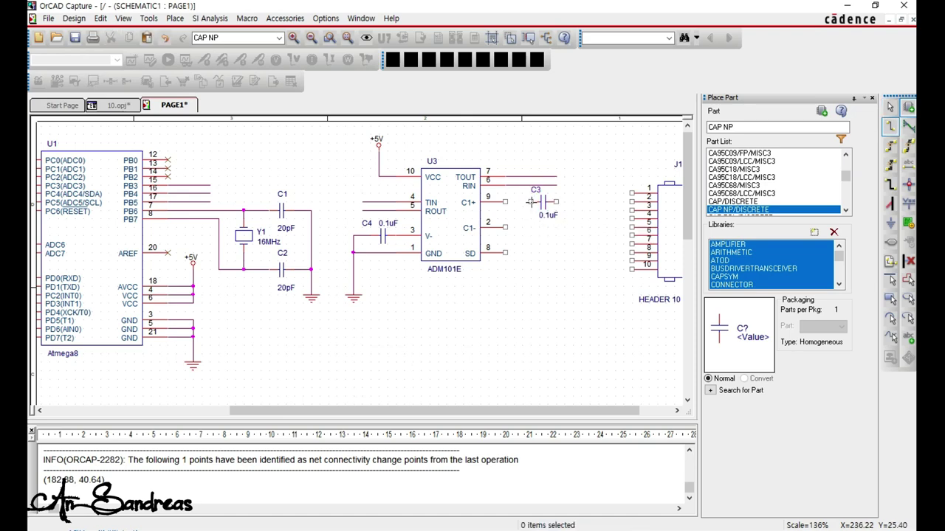
pyautogui.click(531, 202)
pyautogui.click(506, 202)
pyautogui.click(505, 228)
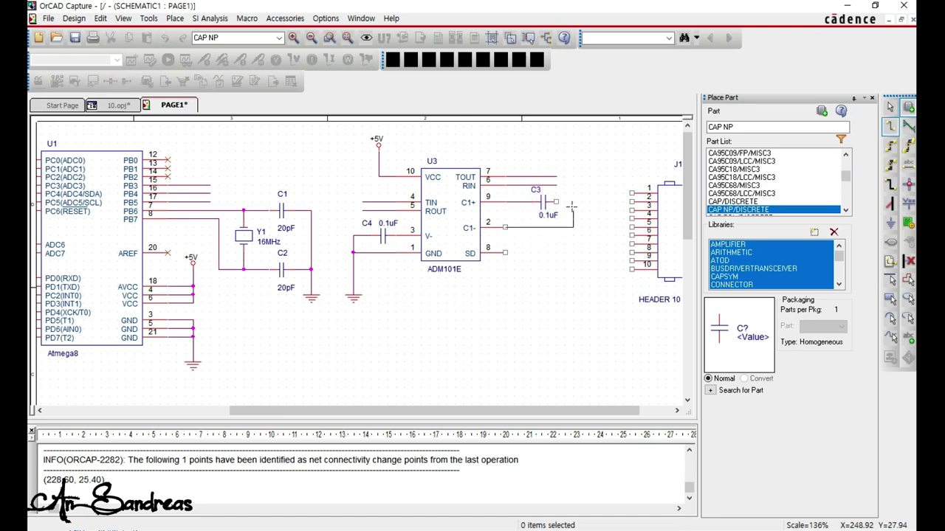
pyautogui.click(572, 202)
pyautogui.click(571, 200)
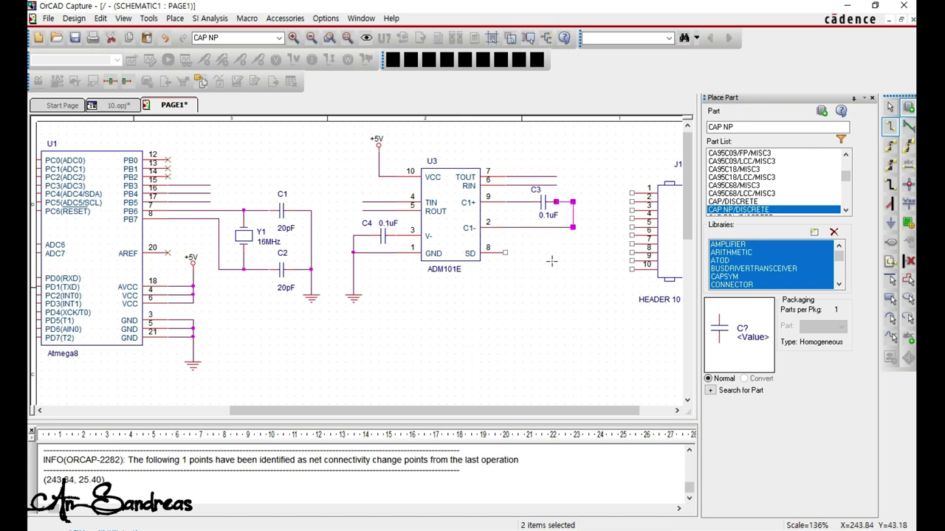
pyautogui.press('Escape')
# Copy U3's ground symbol with its wire to the SD pin and raise the symbol level with the other ground.
pyautogui.moveTo(387, 329); pyautogui.dragTo(346, 274)
pyautogui.hotkey('ctrl', 'c')
pyautogui.hotkey('ctrl', 'v')
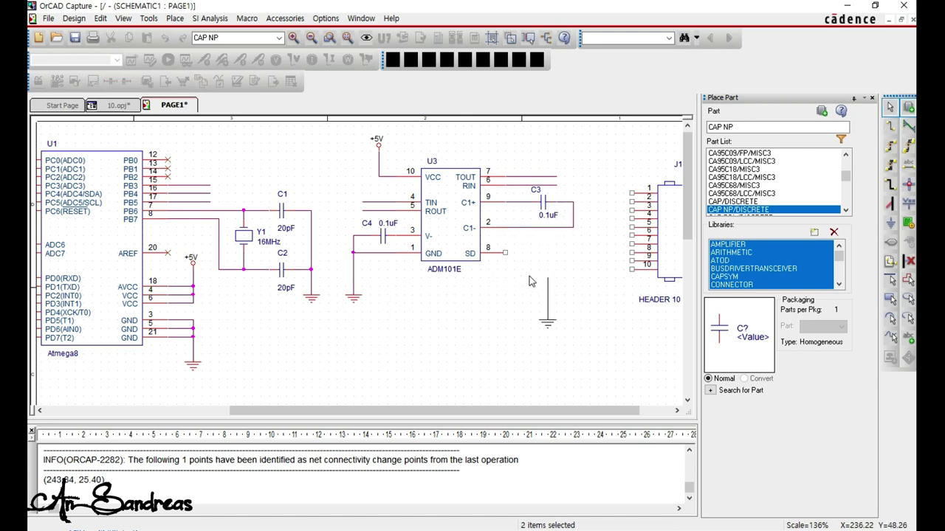
pyautogui.click(491, 255)
pyautogui.click(535, 319)
pyautogui.moveTo(532, 326); pyautogui.dragTo(525, 298)
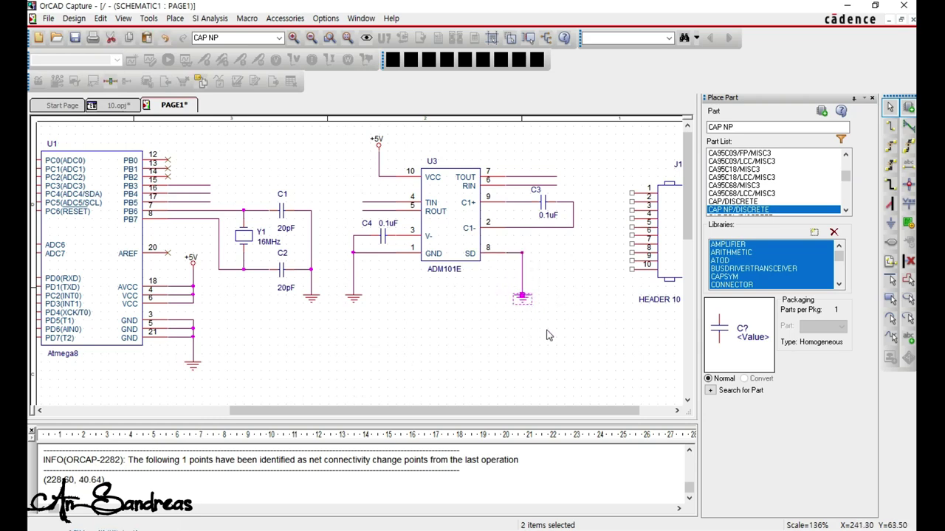
pyautogui.click(546, 331)
pyautogui.keyDown('ctrl'); pyautogui.scroll(-1, 598, 275); pyautogui.keyUp('ctrl')
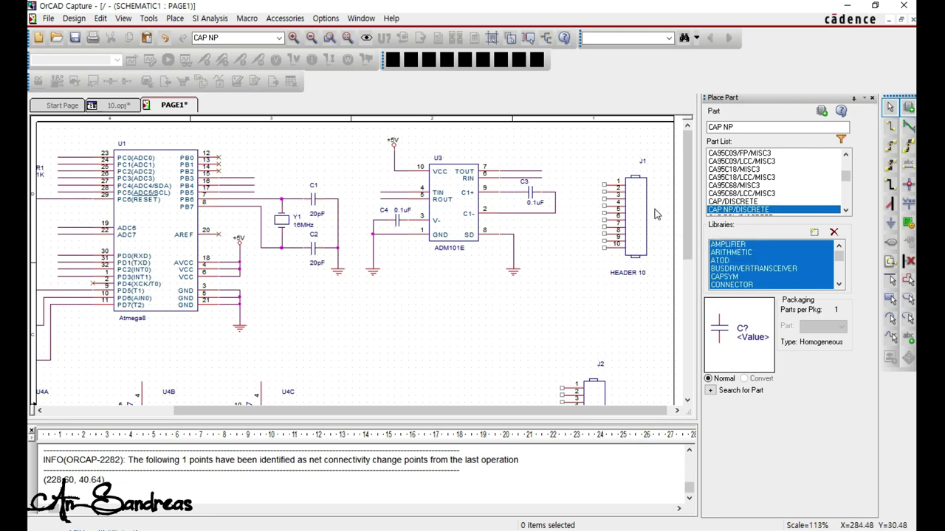
pyautogui.keyDown('ctrl'); pyautogui.scroll(1, 653, 211); pyautogui.keyUp('ctrl')
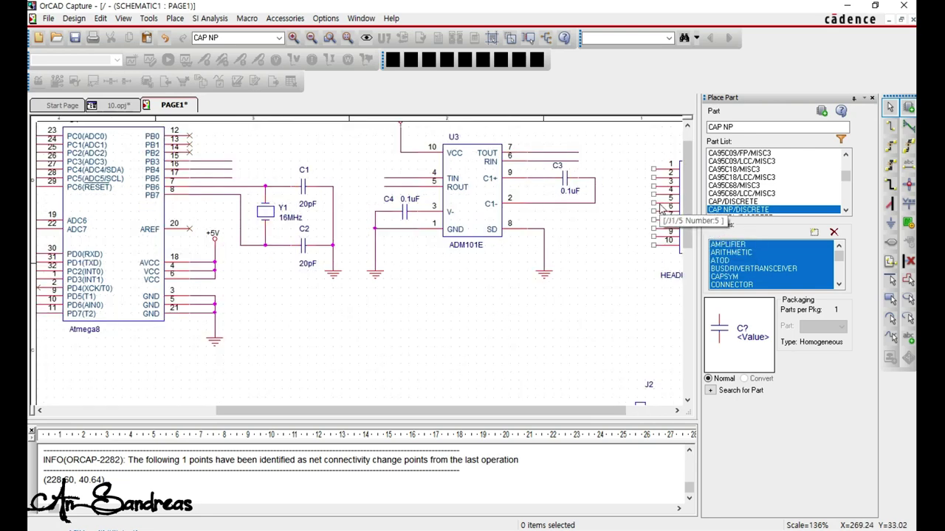
# Place a VCC_BAR power symbol from the CAPSYM library in the space between U3 and header J1, above J1's pin 1.
pyautogui.moveTo(554, 410); pyautogui.dragTo(600, 411)
pyautogui.scroll(1, 626, 332)
pyautogui.moveTo(617, 234); pyautogui.dragTo(642, 234)
pyautogui.click(591, 364)
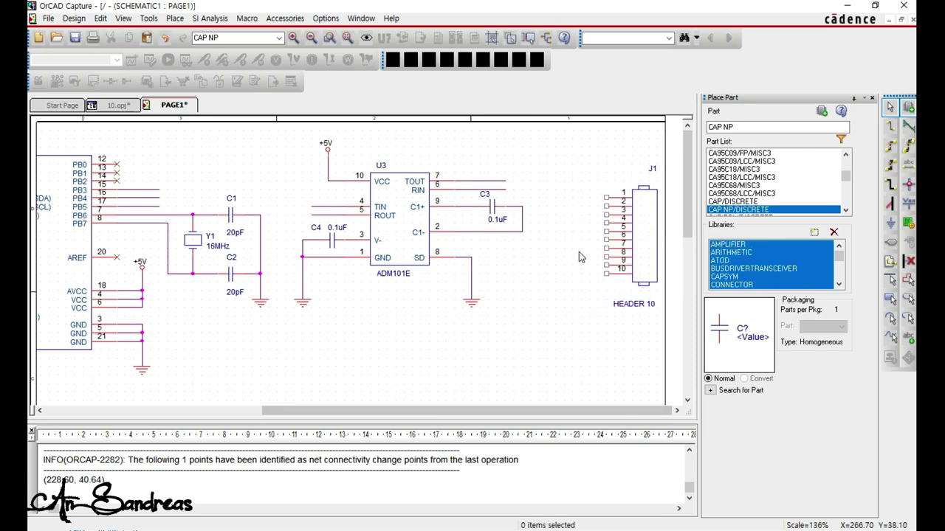
pyautogui.click(174, 19)
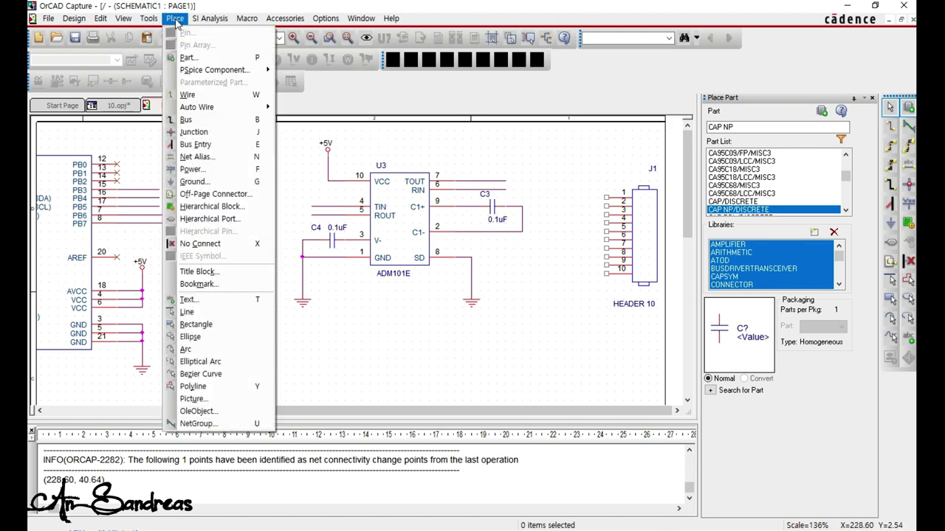
pyautogui.click(212, 177)
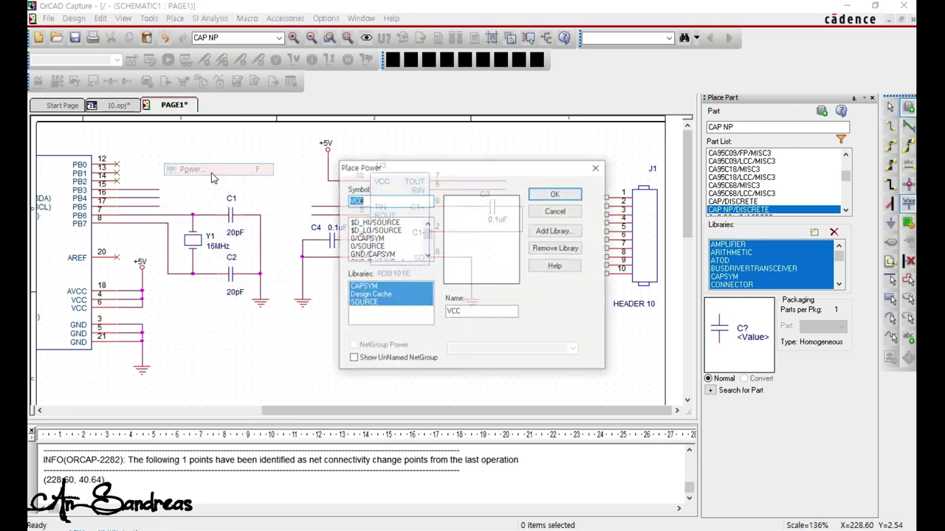
pyautogui.write('VCC')
pyautogui.click(391, 221)
pyautogui.press('Down')
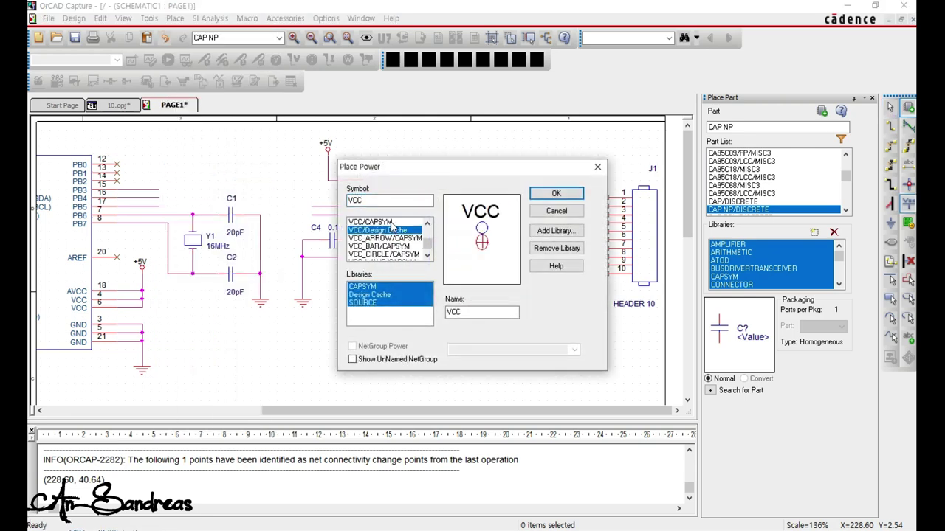
pyautogui.press('Down')
pyautogui.press('Down')
pyautogui.press('Return')
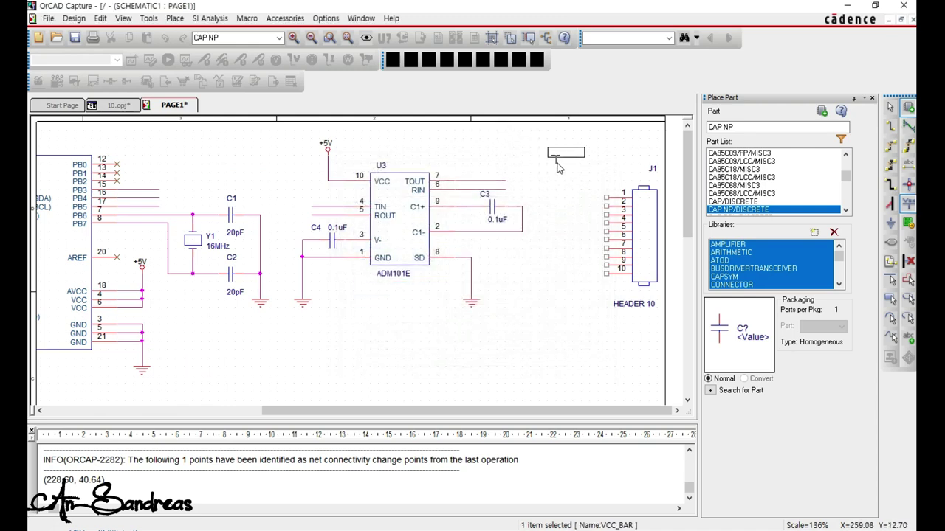
pyautogui.click(564, 154)
pyautogui.press('Escape')
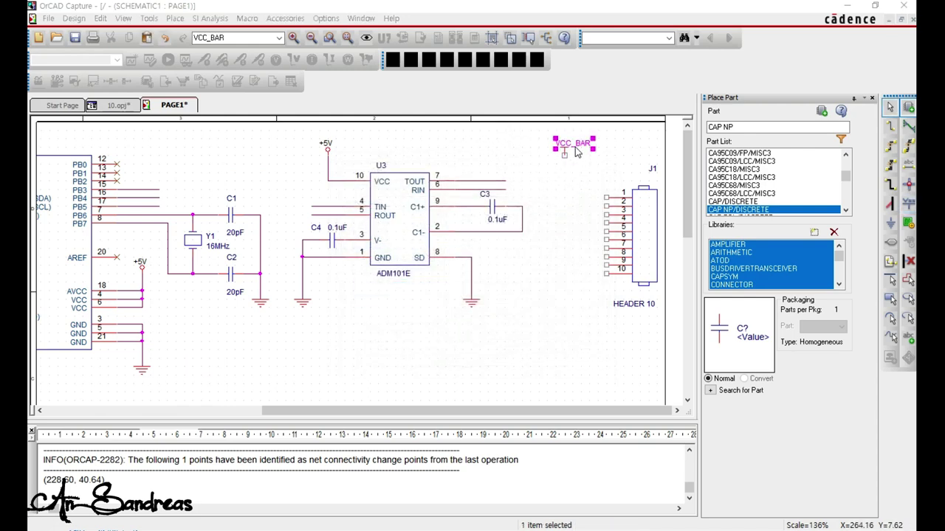
# Rename the VCC_BAR power symbol near J1 as +12V.
pyautogui.doubleClick(573, 143)
pyautogui.write('+')
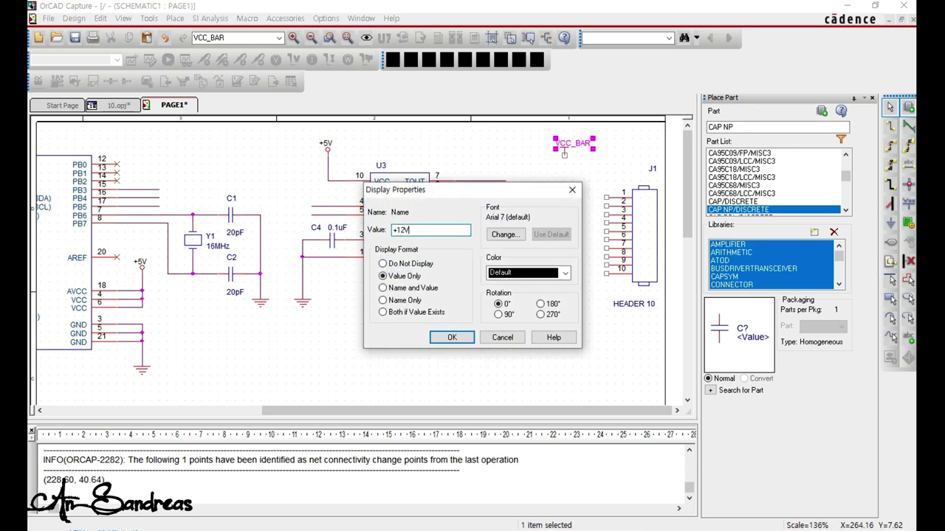
pyautogui.write('12V')
pyautogui.press('Return')
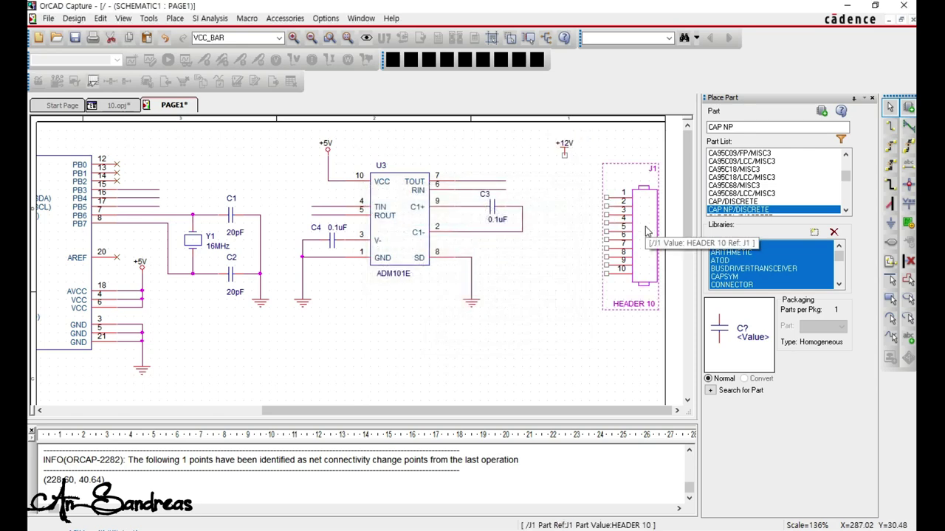
# Raise header J1 slightly and wire its pin 1 to the +12V symbol.
pyautogui.moveTo(605, 167); pyautogui.dragTo(605, 149)
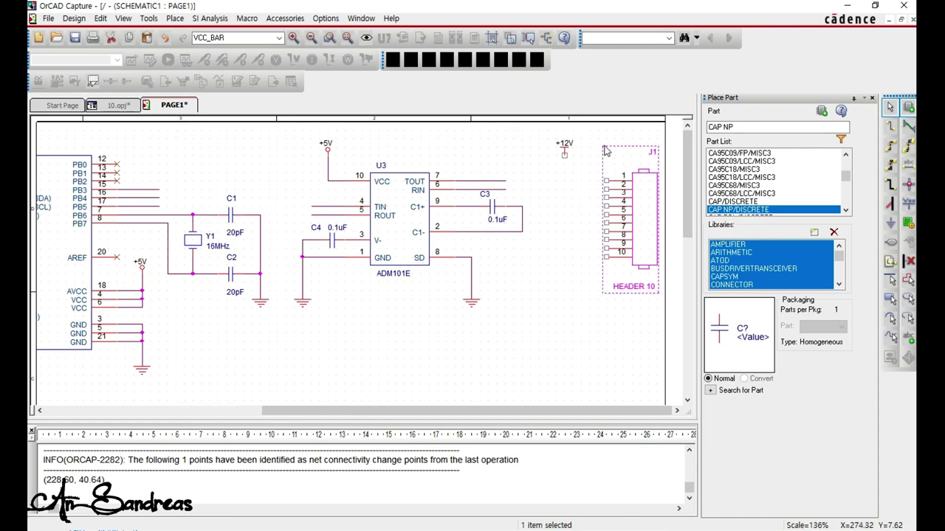
pyautogui.press('w')
pyautogui.click(564, 155)
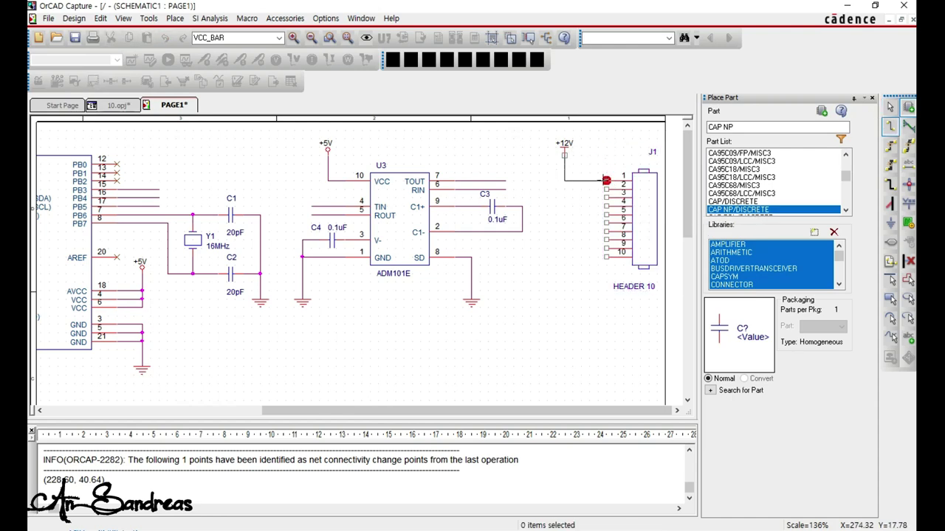
pyautogui.click(605, 179)
pyautogui.press('Escape')
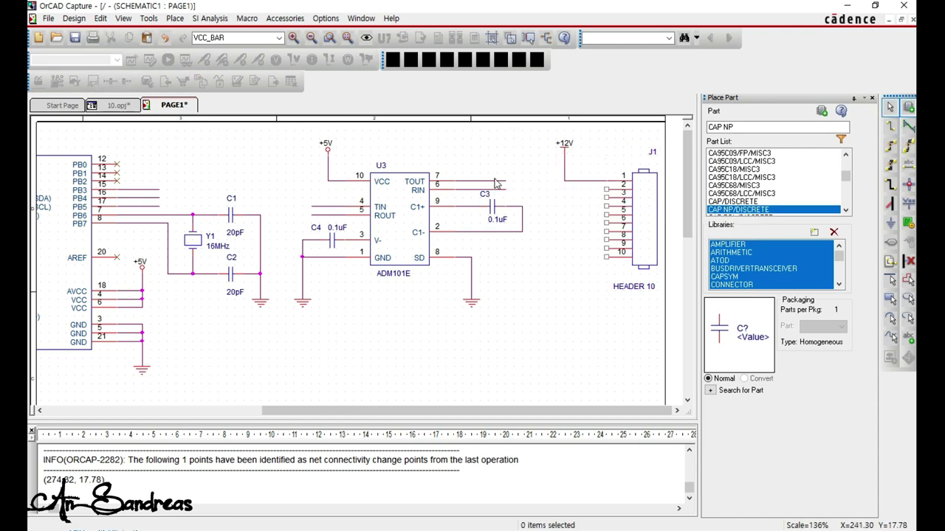
# Copy a wire stub from U3's output pins onto J1's pins 2 to 5, 9 and 10.
pyautogui.click(494, 185)
pyautogui.moveTo(494, 184)
pyautogui.mouseDown()
pyautogui.moveTo(559, 198)
pyautogui.moveTo(552, 190)
pyautogui.moveTo(557, 274)
pyautogui.moveTo(557, 258)
pyautogui.mouseUp()
pyautogui.keyDown('ctrl'); pyautogui.moveTo(557, 258); pyautogui.dragTo(559, 254); pyautogui.keyUp('ctrl')
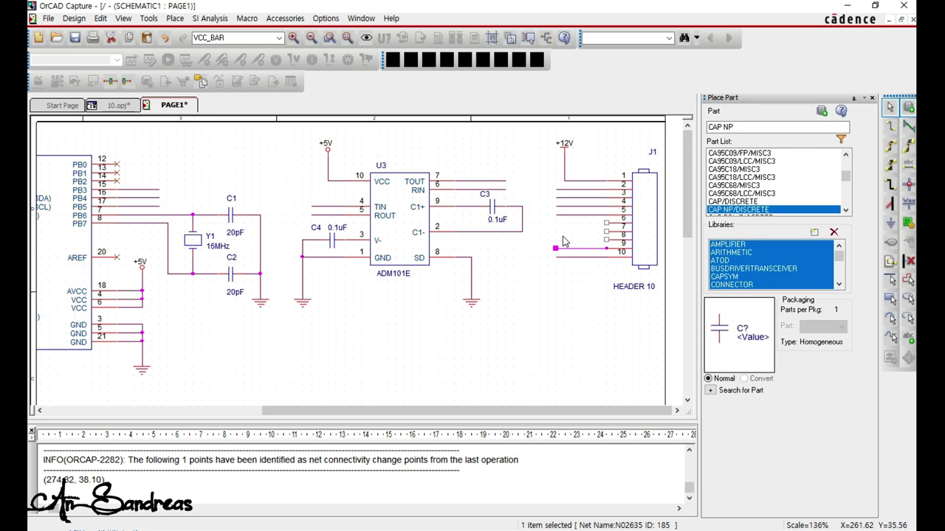
pyautogui.click(562, 242)
# Copy the SD pin's ground symbol with its wire beside J1 and wire it to J1's pin 6.
pyautogui.moveTo(488, 318); pyautogui.dragTo(454, 277)
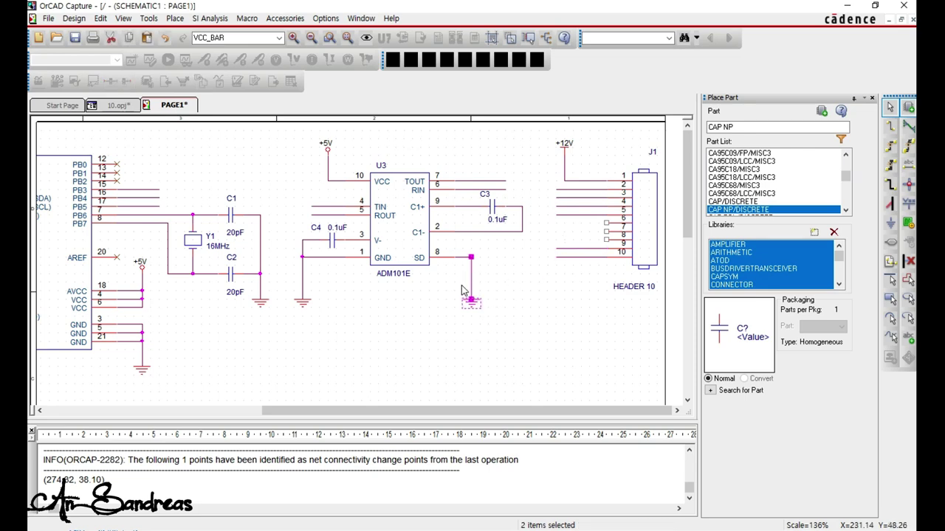
pyautogui.hotkey('ctrl', 'c')
pyautogui.hotkey('ctrl', 'v')
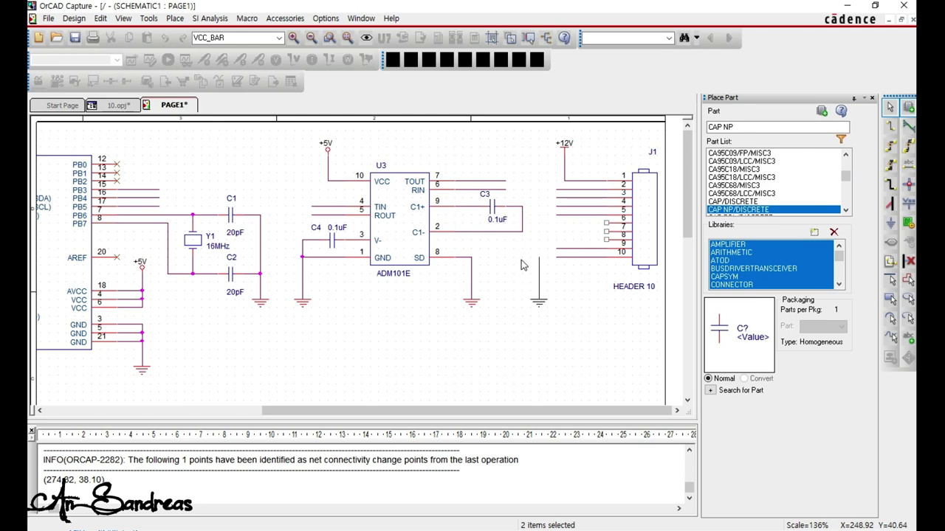
pyautogui.click(521, 265)
pyautogui.press('w')
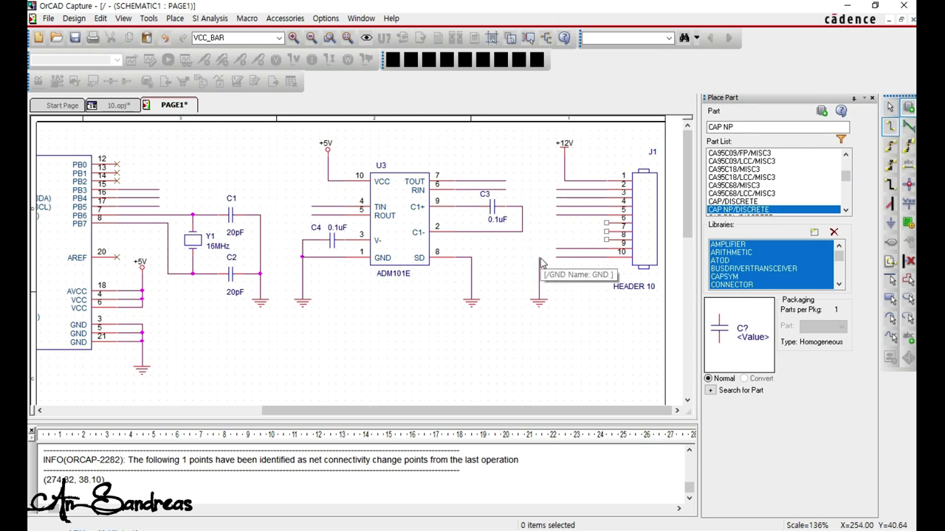
pyautogui.click(539, 222)
pyautogui.click(606, 222)
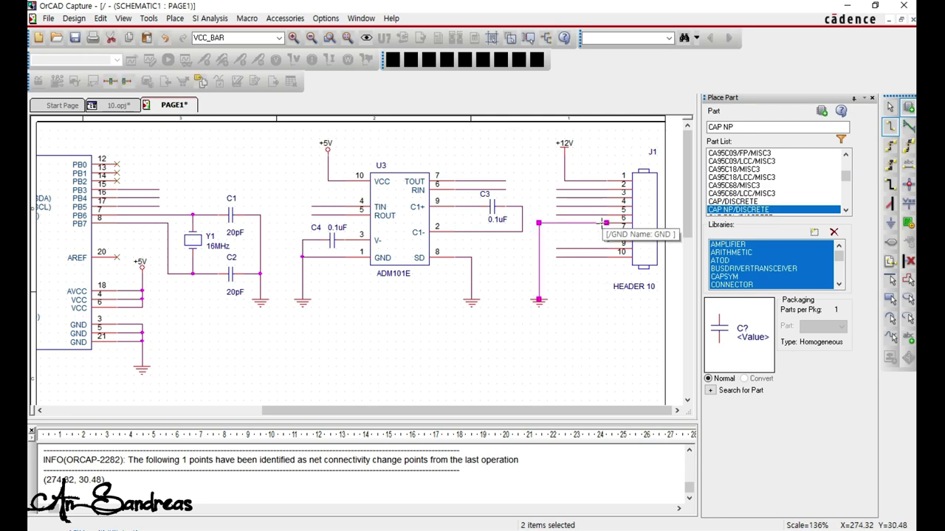
pyautogui.press('Escape')
# Copy the pin 6 ground wire onto J1's pins 7 and 8 so they join the same ground line.
pyautogui.click(573, 223)
pyautogui.moveTo(543, 224); pyautogui.dragTo(543, 242)
pyautogui.click(545, 337)
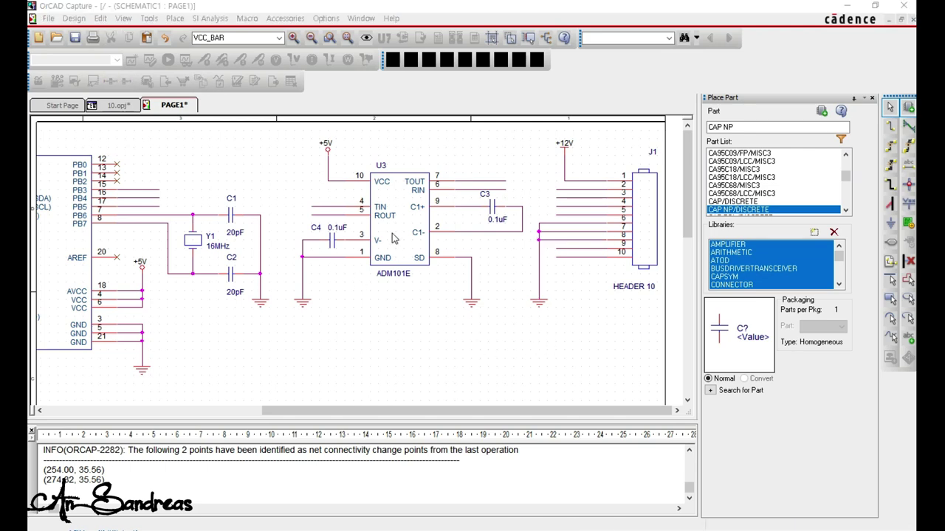
# Change the reference of the 0.1uF capacitor at U3's C1+ pin to C2 and the lower 20pF crystal capacitor's to C3.
pyautogui.doubleClick(484, 196)
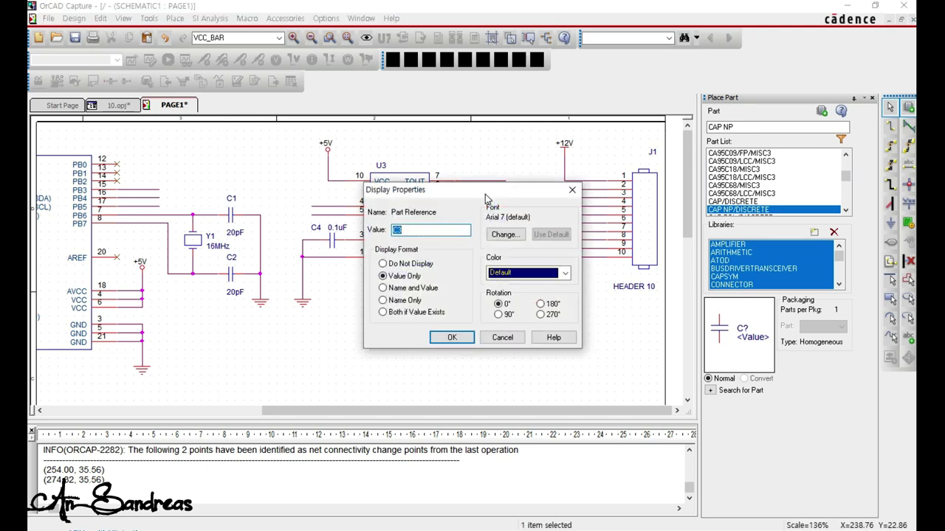
pyautogui.write('C2')
pyautogui.press('Return')
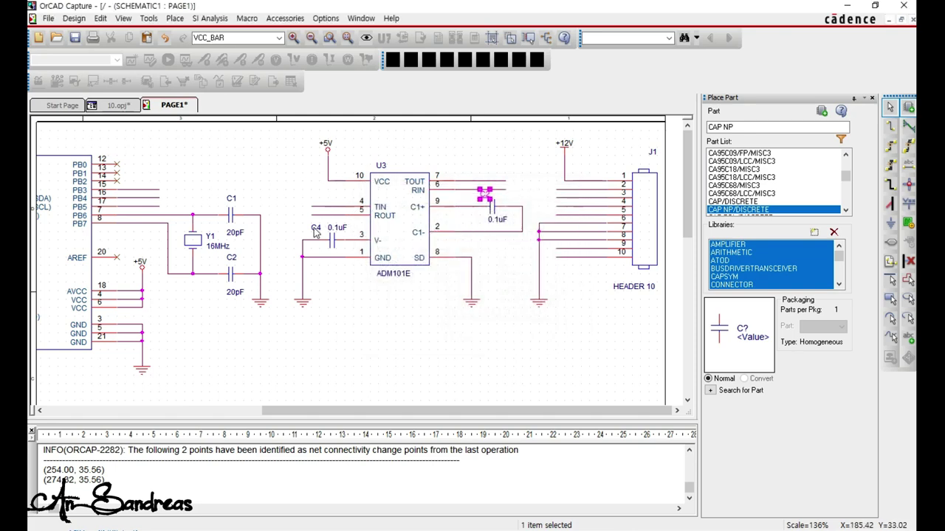
pyautogui.doubleClick(232, 259)
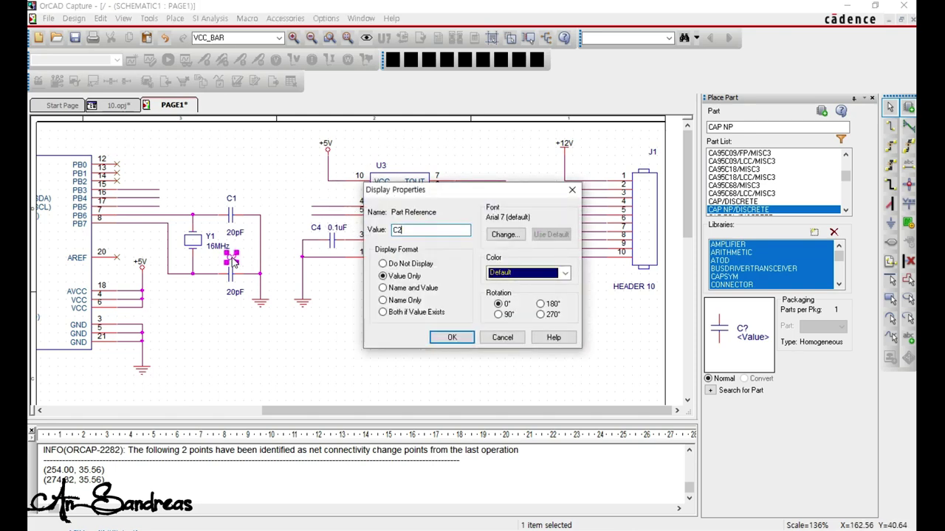
pyautogui.write('C3')
pyautogui.press('Return')
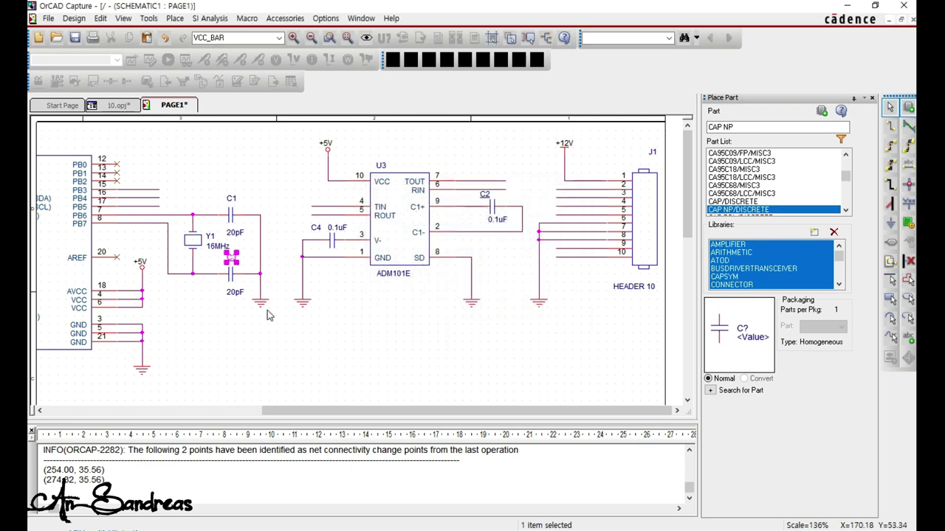
pyautogui.click(277, 340)
# Move header J2 right and down so it sits beneath J1 near the sheet's right border.
pyautogui.moveTo(341, 412); pyautogui.dragTo(174, 397)
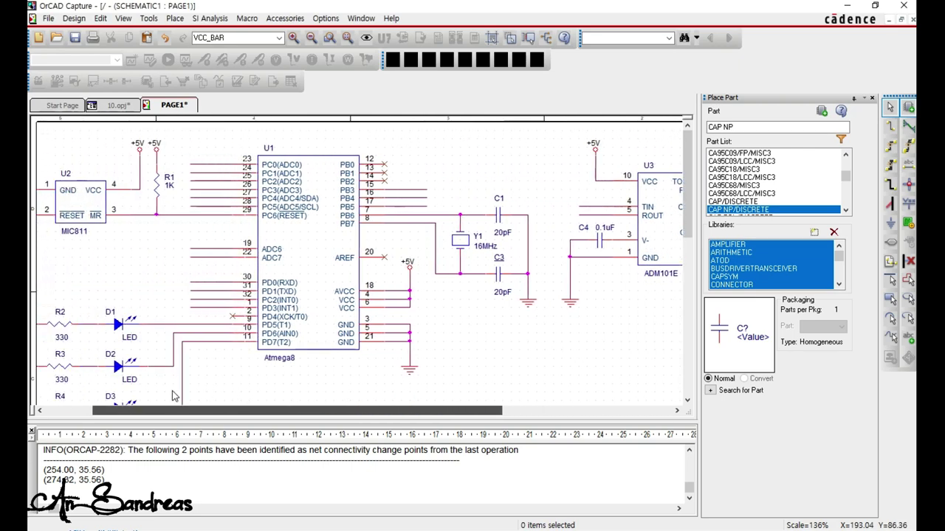
pyautogui.keyDown('ctrl'); pyautogui.scroll(-2, 474, 327); pyautogui.keyUp('ctrl')
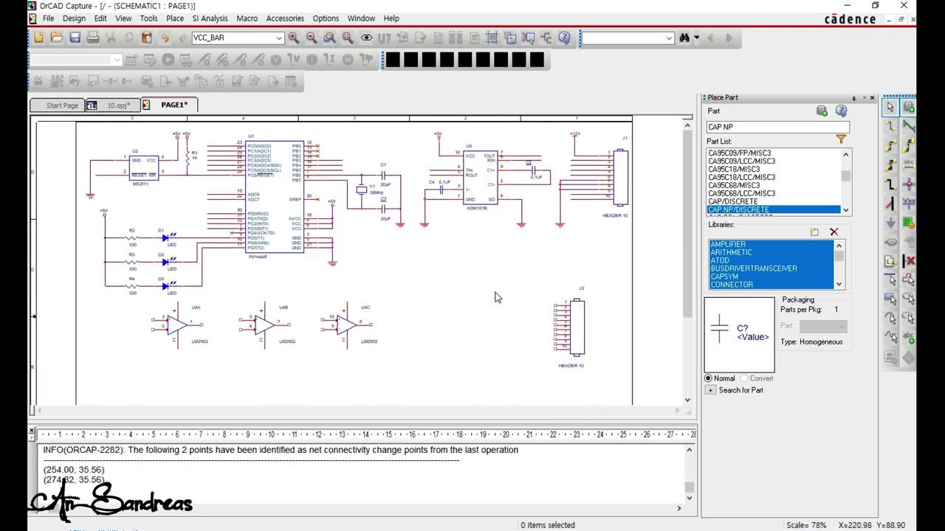
pyautogui.keyDown('ctrl'); pyautogui.scroll(-1, 496, 297); pyautogui.keyUp('ctrl')
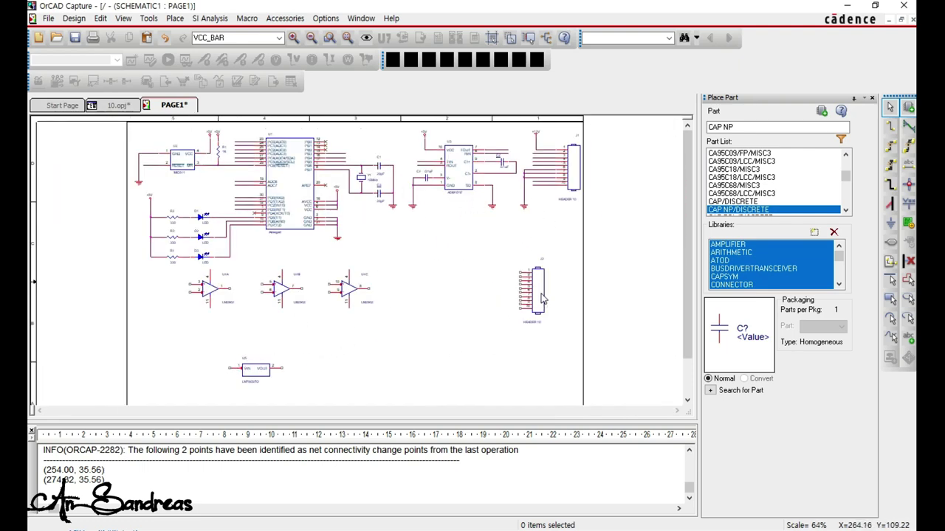
pyautogui.moveTo(541, 299); pyautogui.dragTo(569, 317)
pyautogui.click(408, 347)
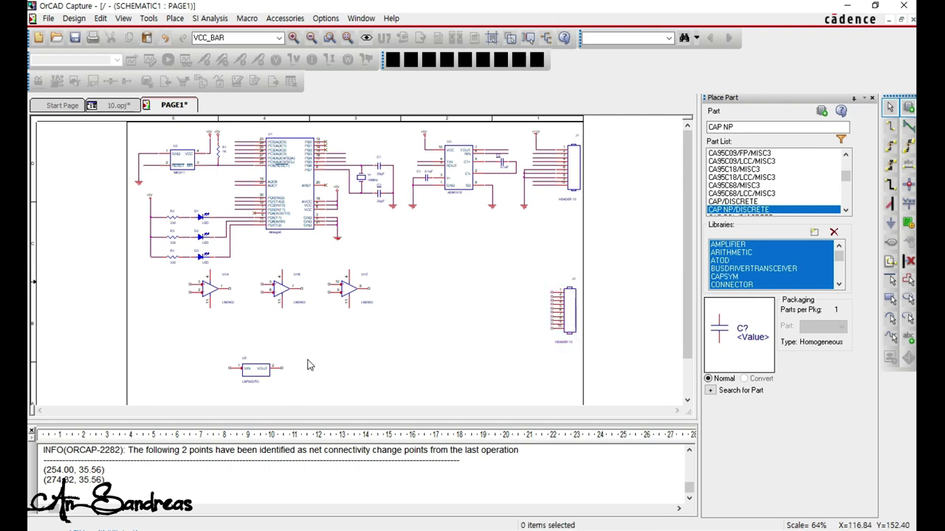
# Move the LM7805 regulator U5 down and left toward the sheet's lower-left corner.
pyautogui.keyDown('ctrl'); pyautogui.scroll(2, 290, 361); pyautogui.keyUp('ctrl')
pyautogui.scroll(-2, 291, 357)
pyautogui.keyDown('shift'); pyautogui.scroll(1, 291, 346); pyautogui.keyUp('shift')
pyautogui.keyDown('ctrl'); pyautogui.scroll(-3, 284, 346); pyautogui.keyUp('ctrl')
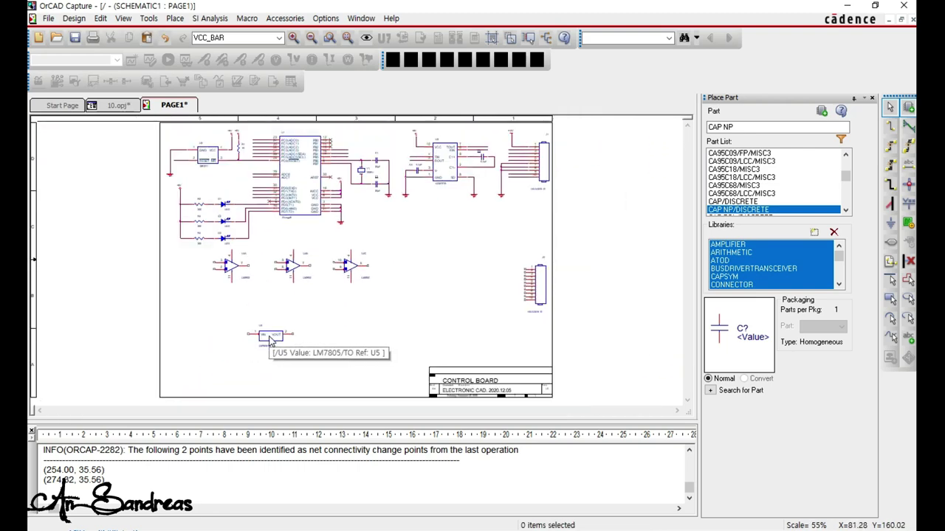
pyautogui.moveTo(270, 336); pyautogui.dragTo(246, 368)
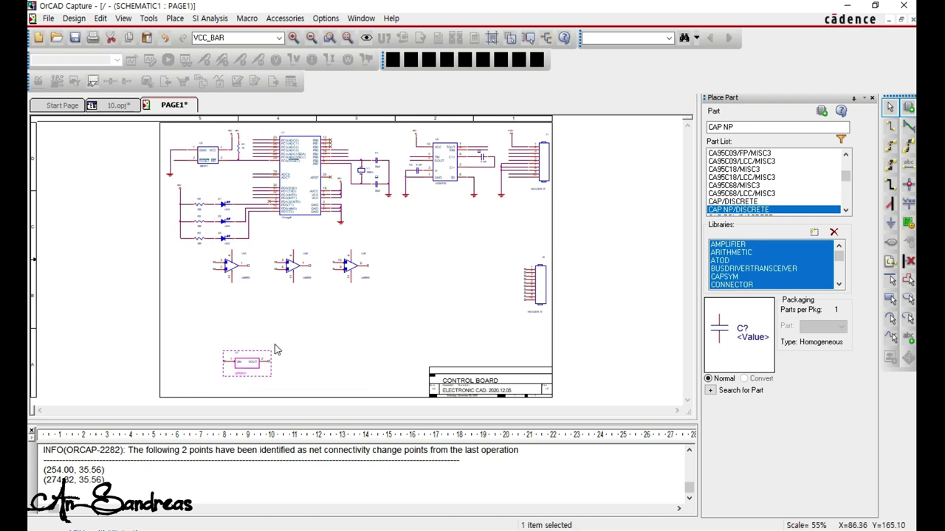
pyautogui.click(408, 321)
# Move the three LM2902 op-amps down together and shift U4C and U4B right to space them widely apart.
pyautogui.moveTo(395, 310); pyautogui.dragTo(214, 298)
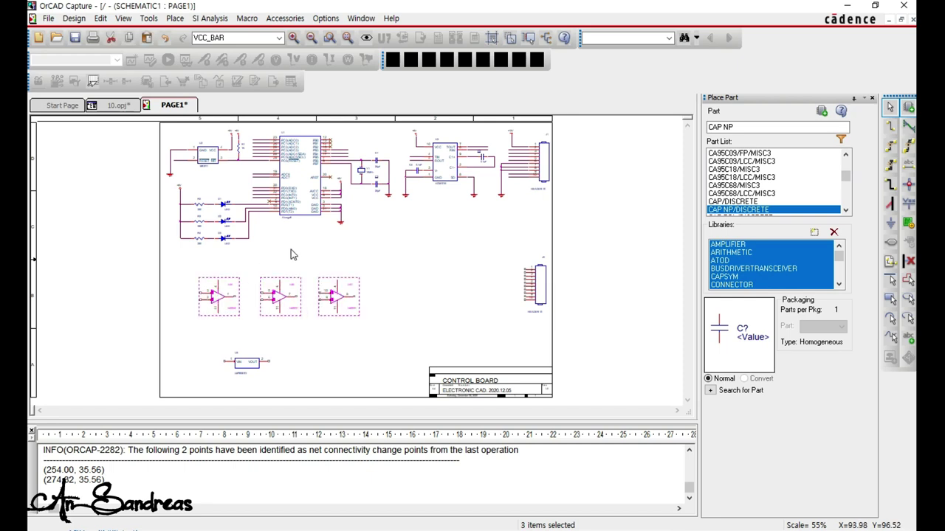
pyautogui.click(284, 298)
pyautogui.moveTo(340, 299); pyautogui.dragTo(425, 293)
pyautogui.click(344, 308)
pyautogui.moveTo(284, 298); pyautogui.dragTo(332, 296)
pyautogui.click(290, 310)
# Open U4A's LM2902 part for editing and swap power pins 4 and 11, putting 11 on top and 4 below.
pyautogui.keyDown('ctrl'); pyautogui.scroll(2, 259, 312); pyautogui.keyUp('ctrl')
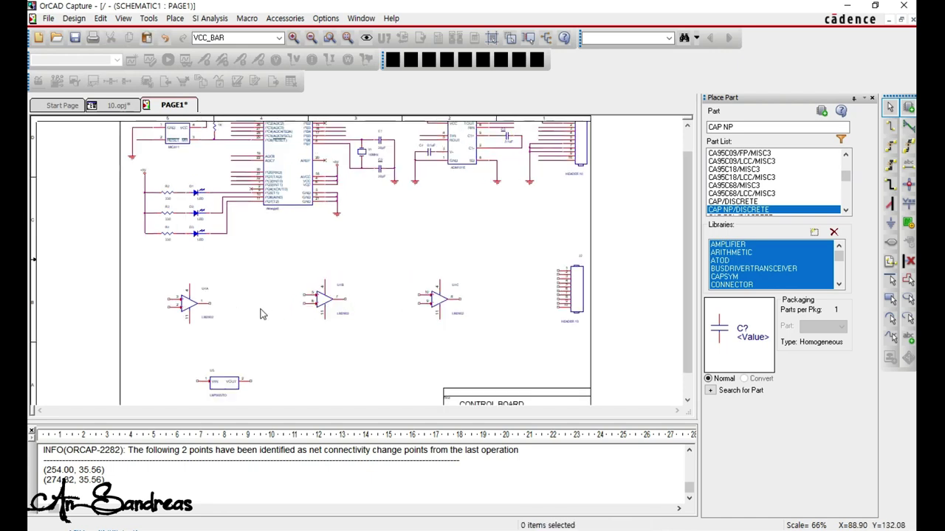
pyautogui.keyDown('ctrl'); pyautogui.scroll(3, 208, 331); pyautogui.keyUp('ctrl')
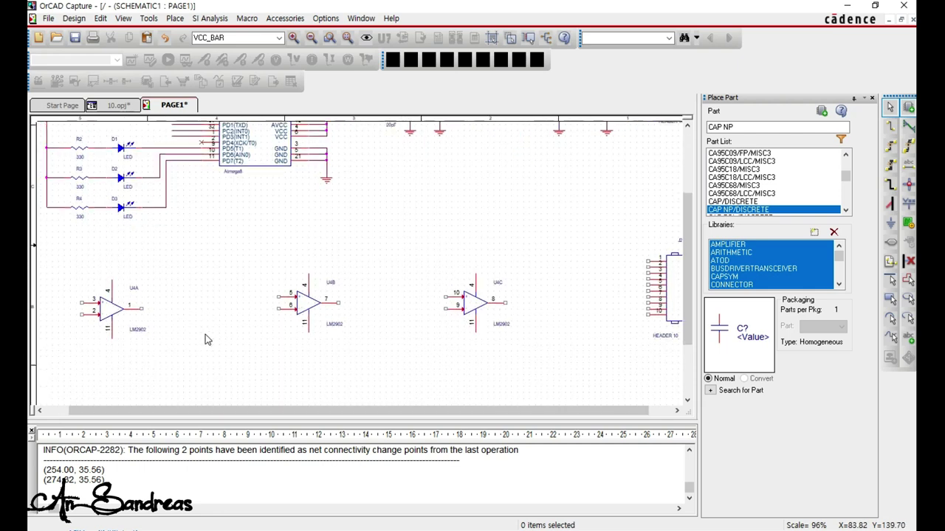
pyautogui.click(109, 285)
pyautogui.rightClick(109, 285)
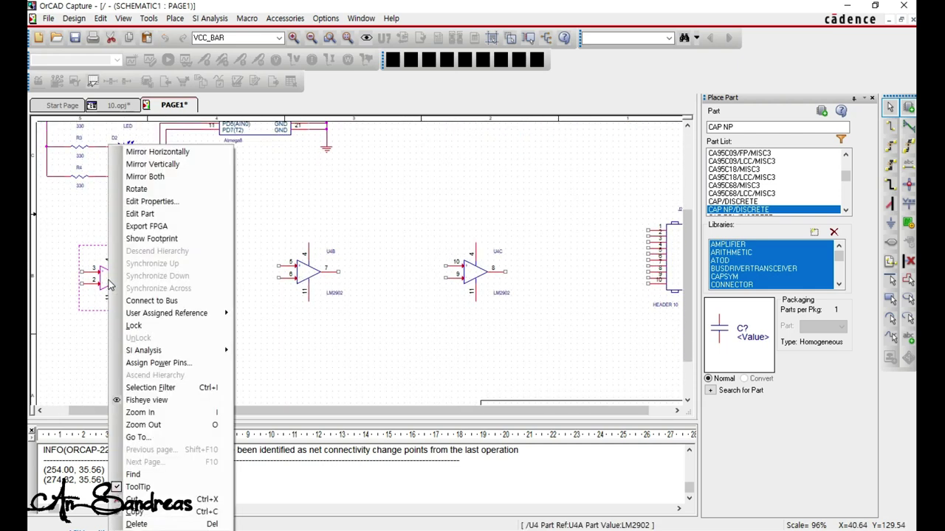
pyautogui.click(165, 213)
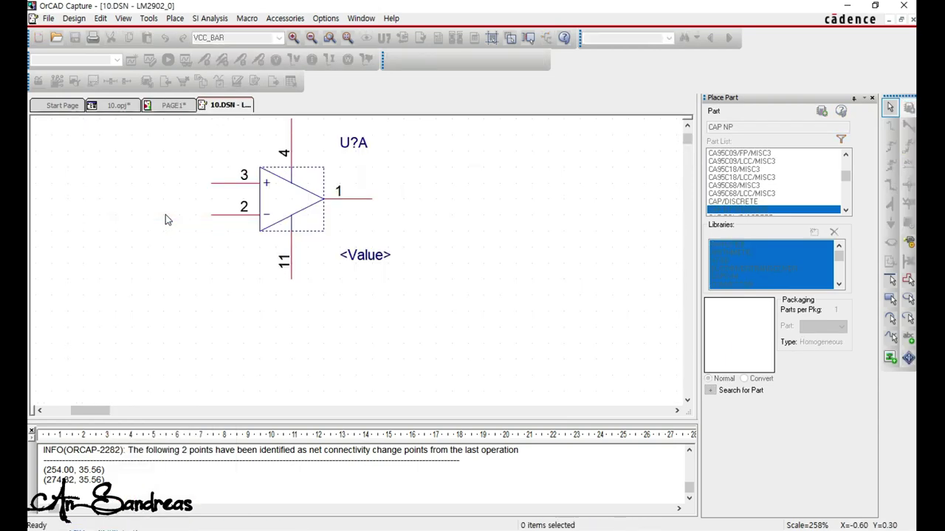
pyautogui.scroll(1, 294, 302)
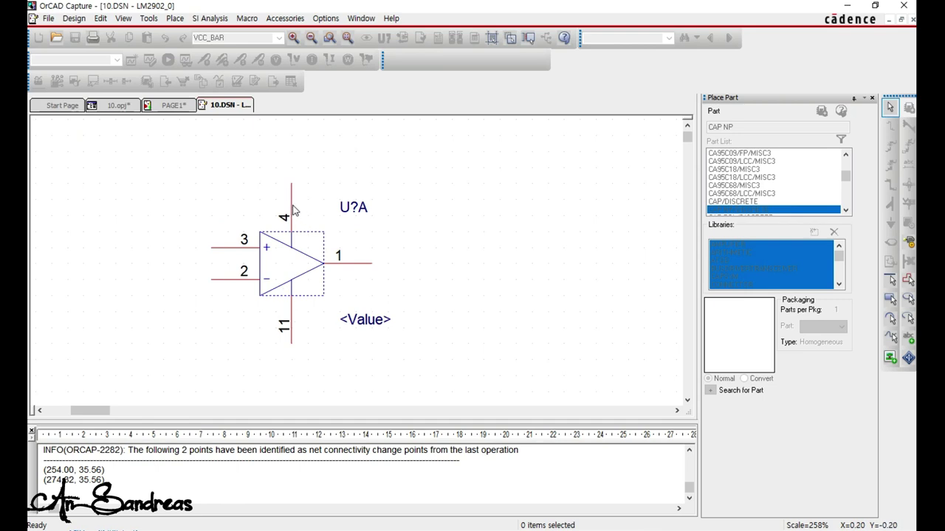
pyautogui.moveTo(292, 210)
pyautogui.mouseDown()
pyautogui.moveTo(324, 251)
pyautogui.moveTo(313, 316)
pyautogui.moveTo(289, 307)
pyautogui.moveTo(289, 213)
pyautogui.mouseUp()
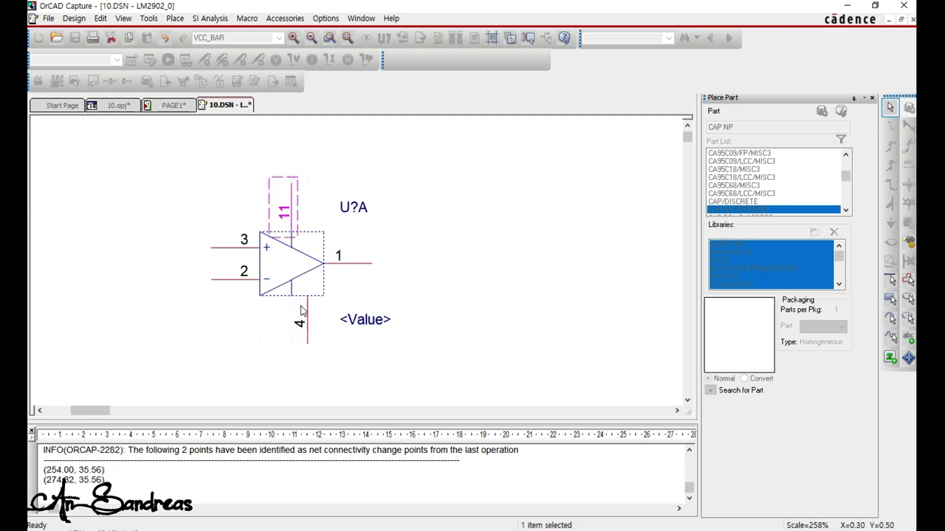
pyautogui.moveTo(308, 315); pyautogui.dragTo(292, 312)
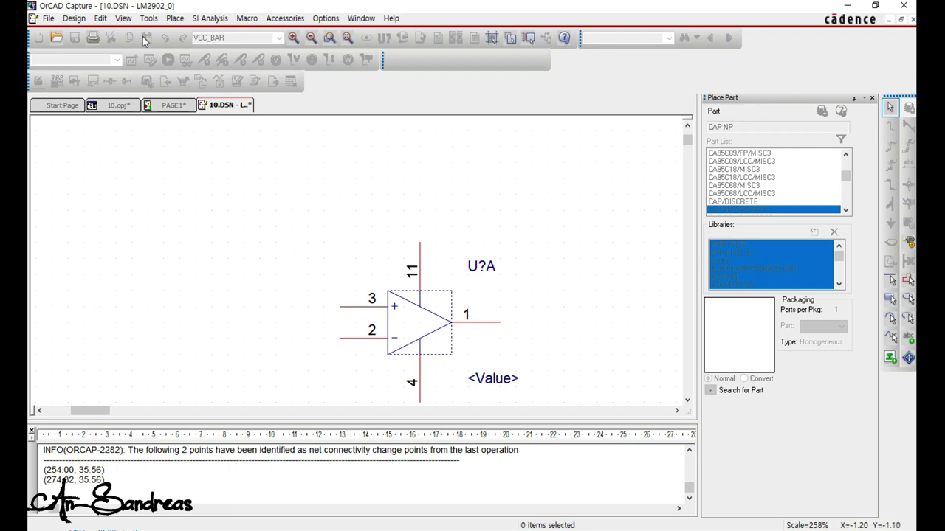
# Page through LM2902 sections B and C, and close the part editor, updating all part instances and saving the design.
pyautogui.click(123, 18)
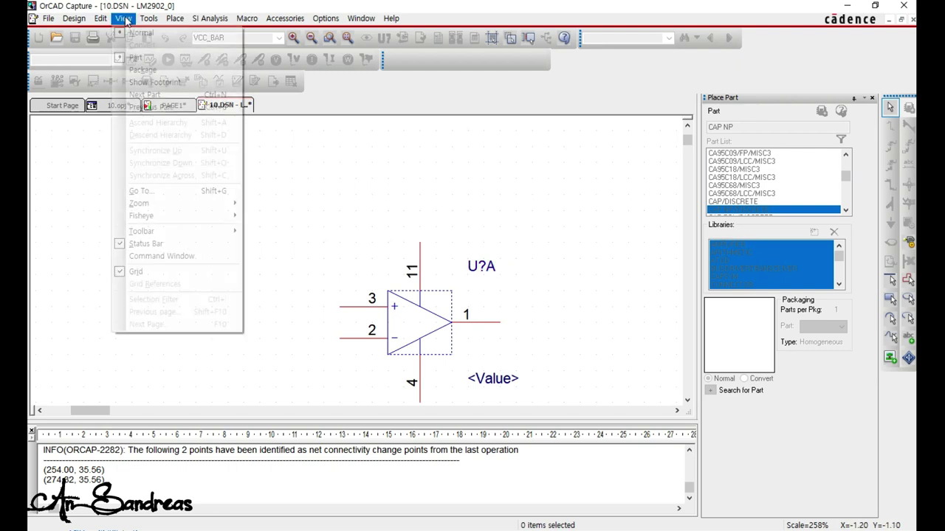
pyautogui.click(169, 96)
pyautogui.scroll(-1, 428, 316)
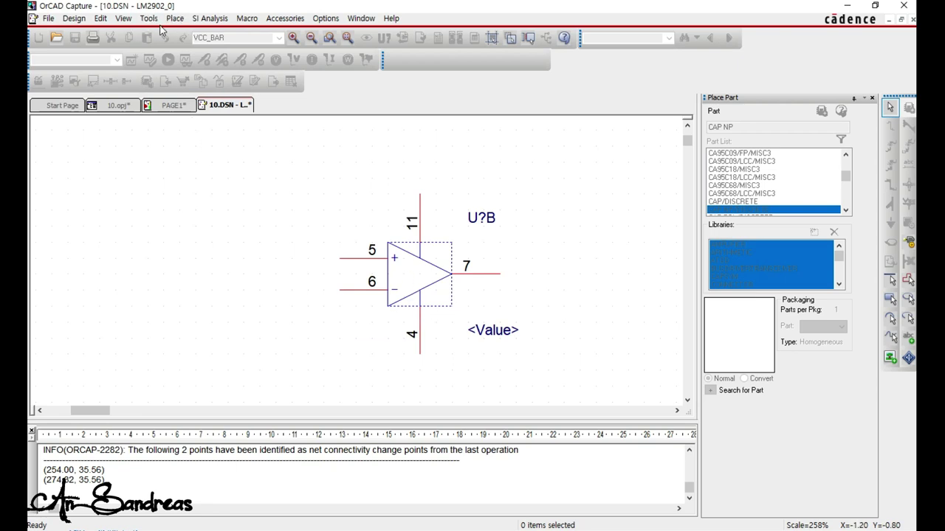
pyautogui.click(124, 18)
pyautogui.click(169, 97)
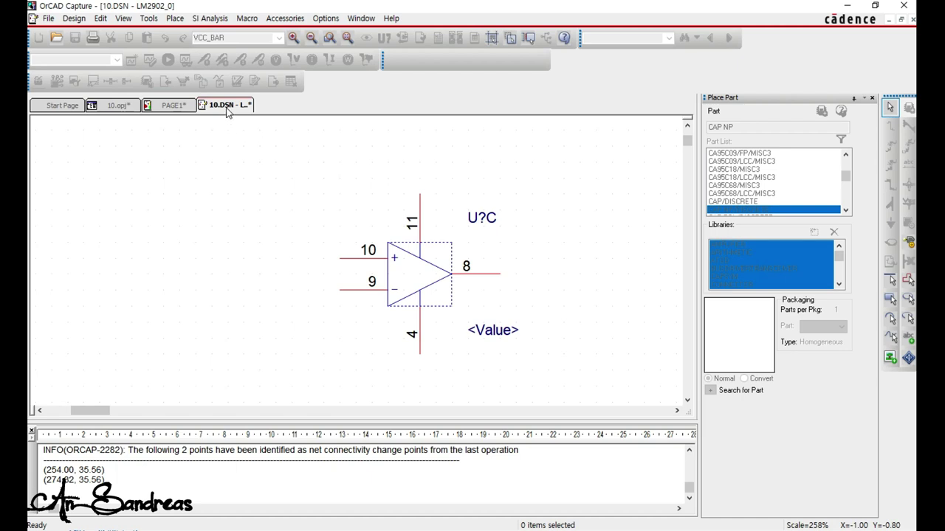
pyautogui.rightClick(228, 110)
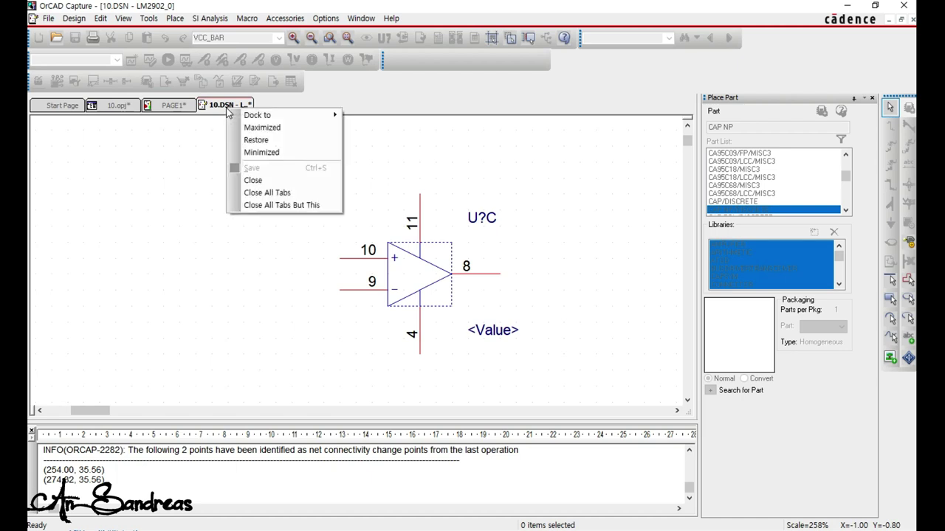
pyautogui.click(253, 180)
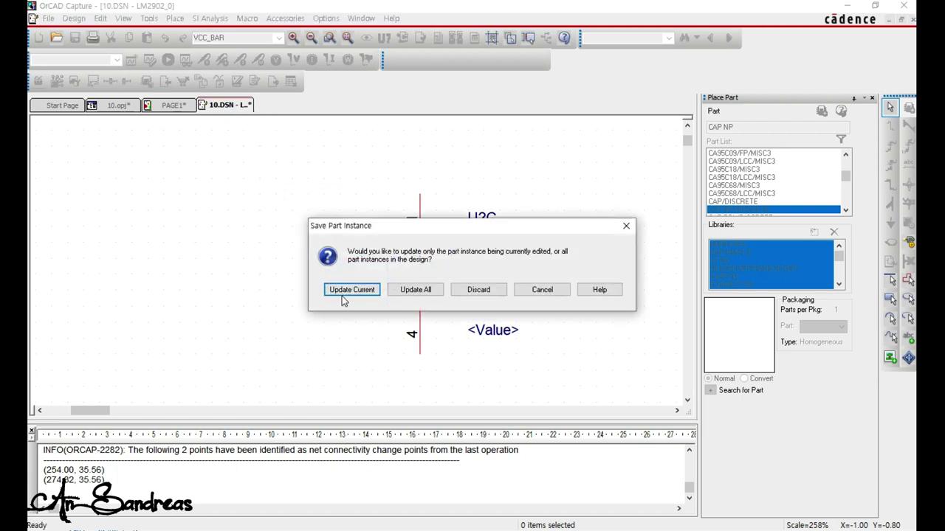
pyautogui.click(414, 289)
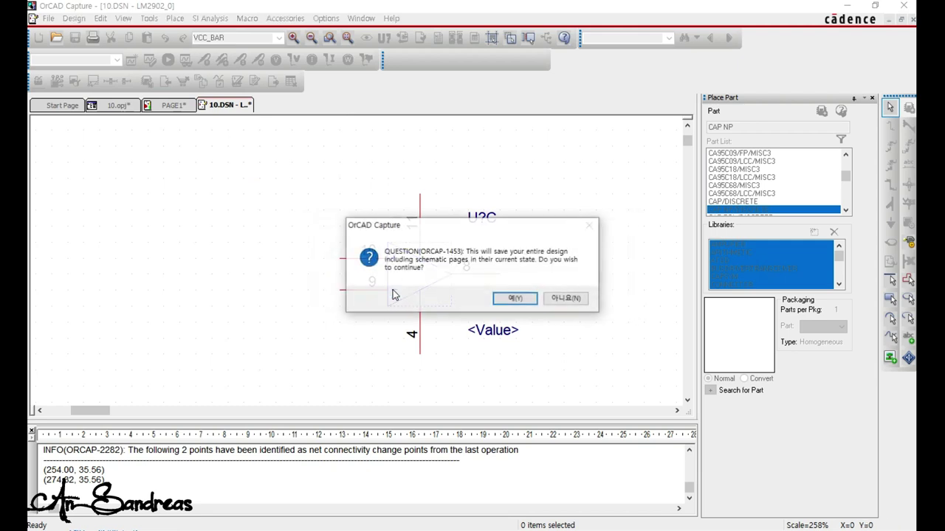
pyautogui.click(514, 303)
pyautogui.click(499, 293)
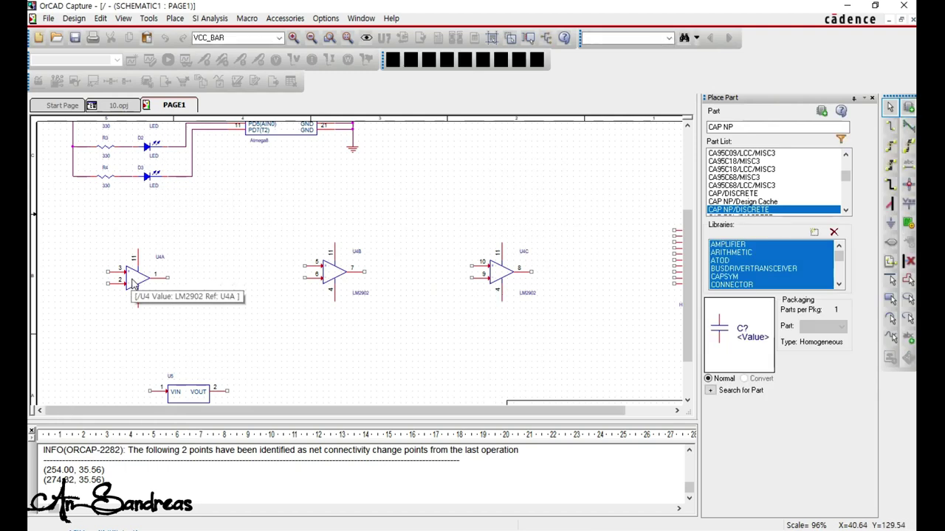
# Flip the three LM2902 op-amps U4A, U4B and U4C vertically so pin 4 is on top and pin 11 below.
pyautogui.moveTo(561, 338); pyautogui.dragTo(95, 240)
pyautogui.press('h')
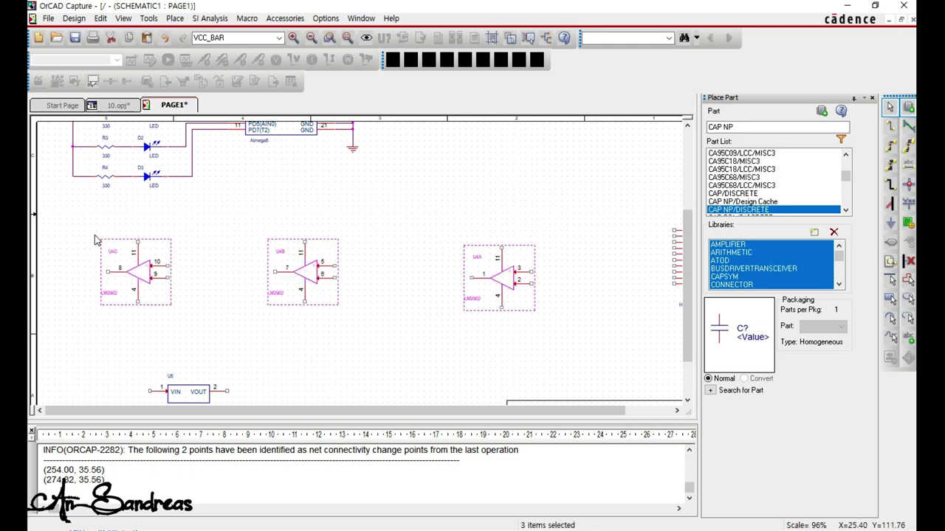
pyautogui.press('h')
pyautogui.press('v')
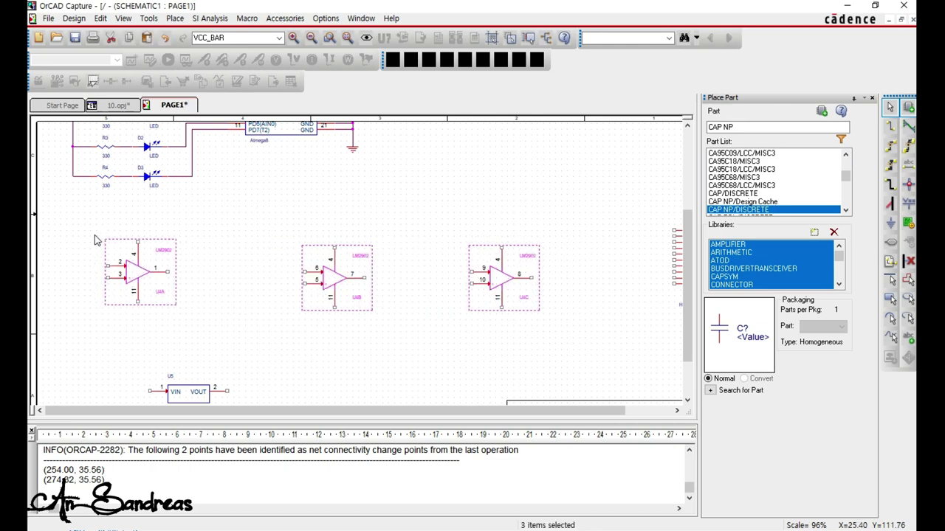
pyautogui.click(258, 259)
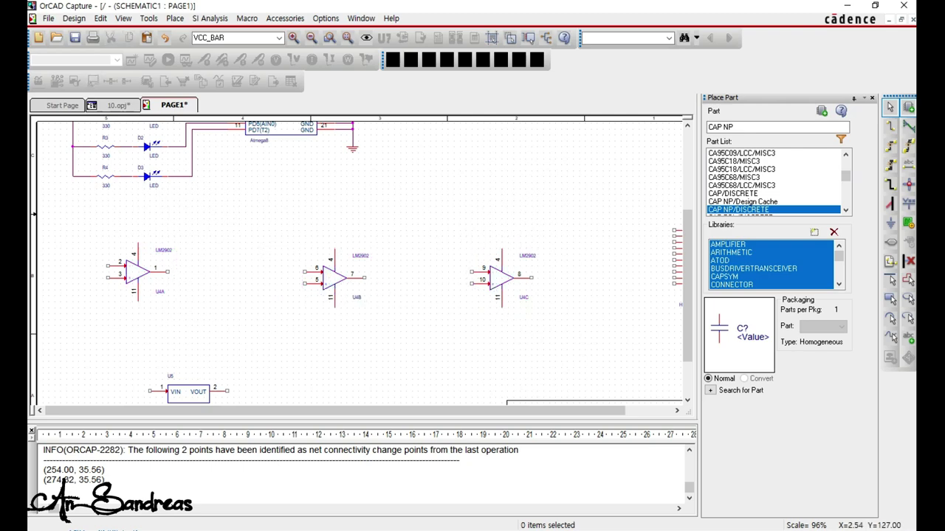
# Place four horizontal resistors (part R) above the op-amps, two above U4B and two above U4C.
pyautogui.click(258, 227)
pyautogui.write('R')
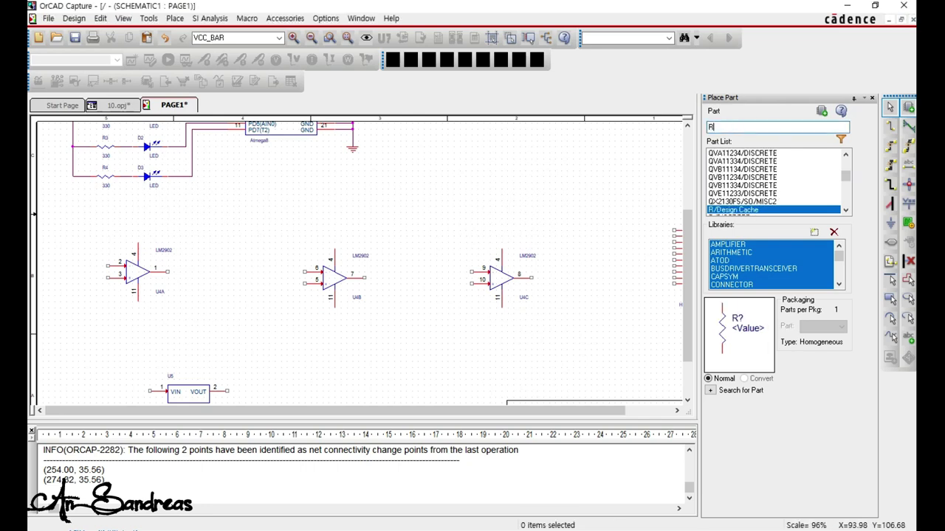
pyautogui.press('Return')
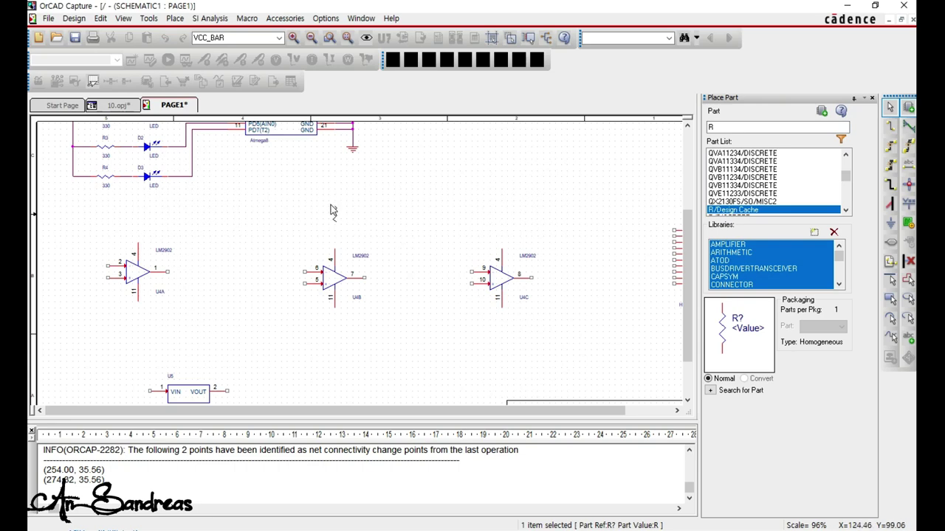
pyautogui.press('r')
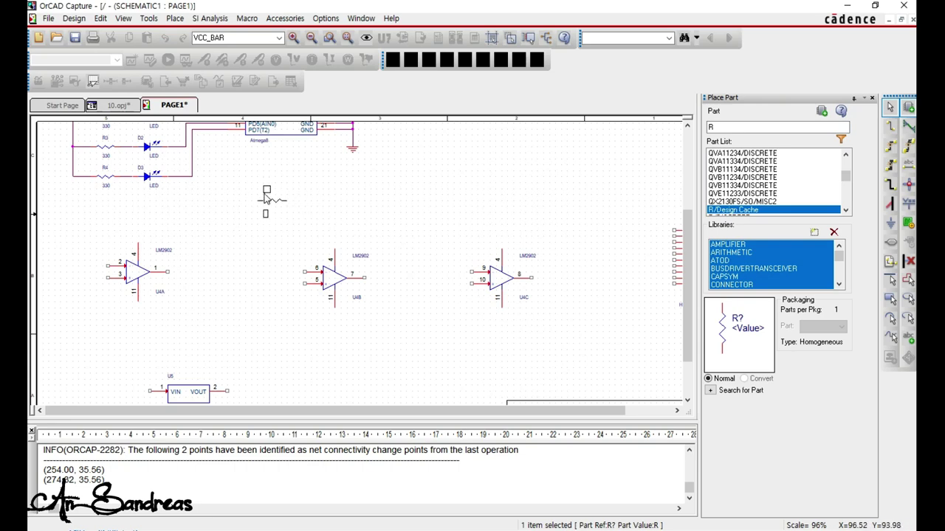
pyautogui.click(265, 197)
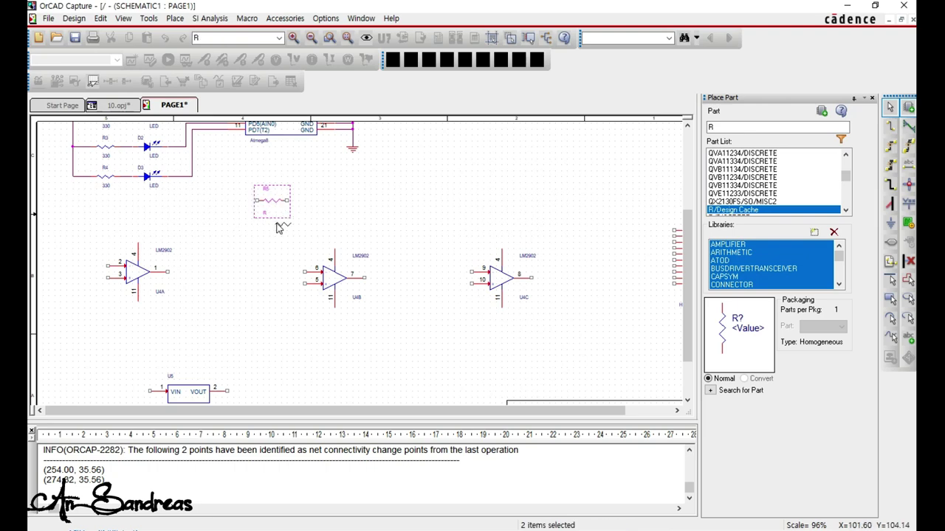
pyautogui.click(341, 195)
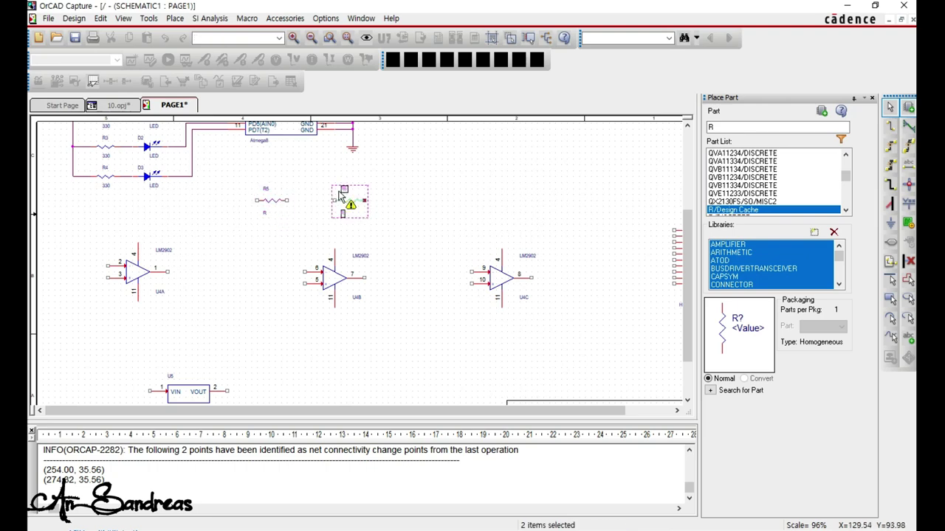
pyautogui.click(473, 193)
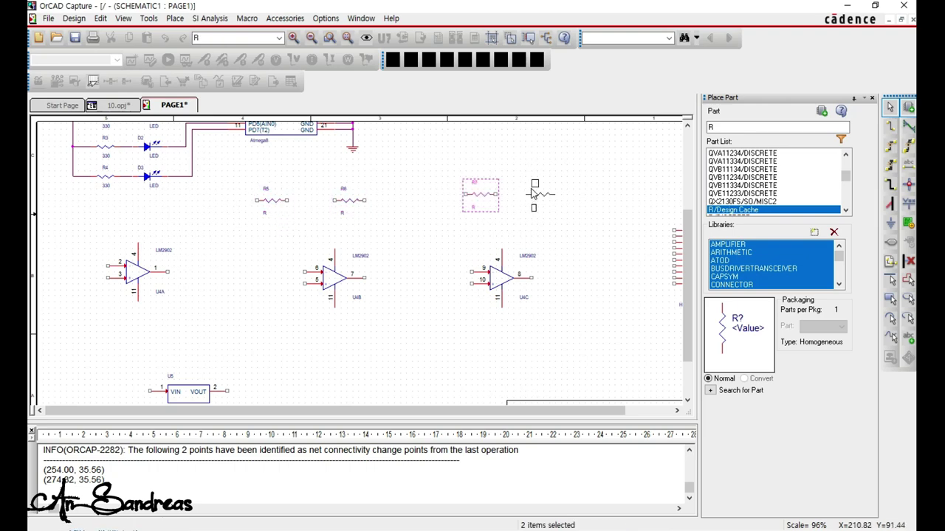
pyautogui.click(532, 193)
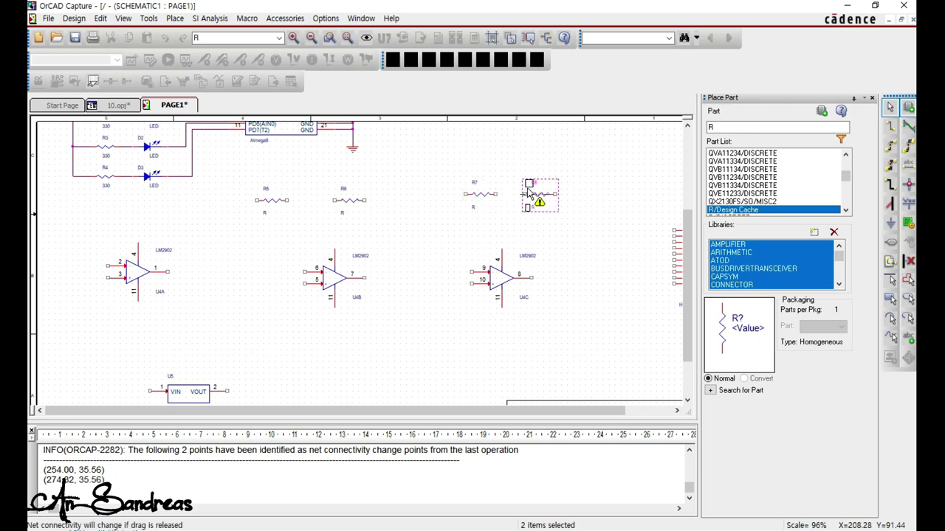
# Place three more horizontal resistors, one in front of the inverting input of each LM2902 op-amp.
pyautogui.click(62, 264)
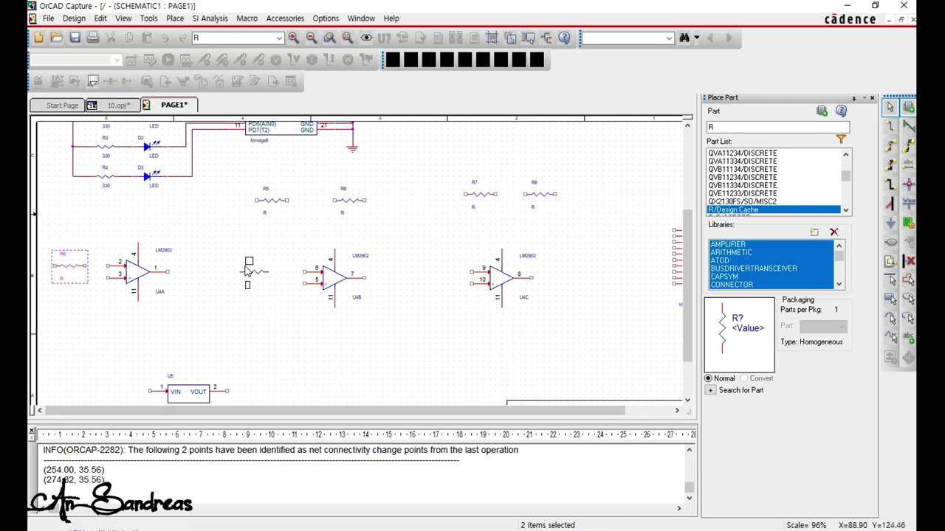
pyautogui.click(247, 270)
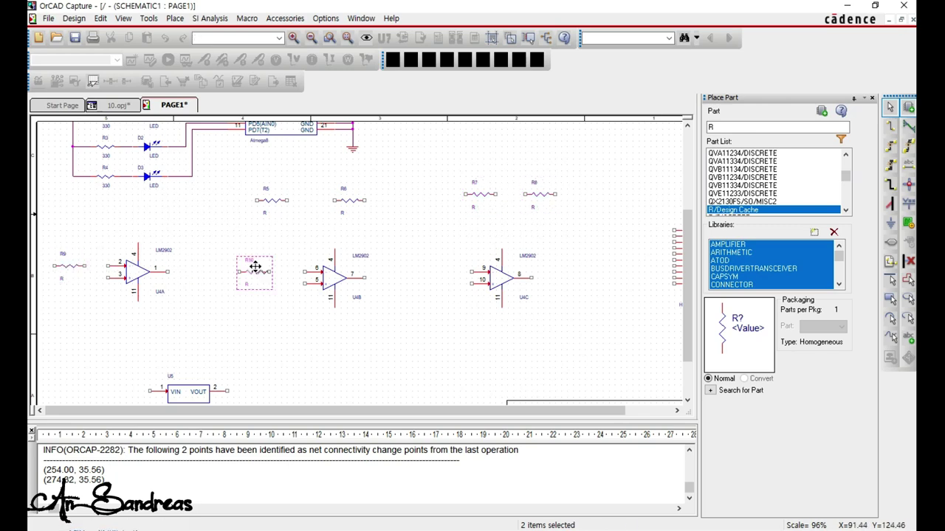
pyautogui.click(417, 272)
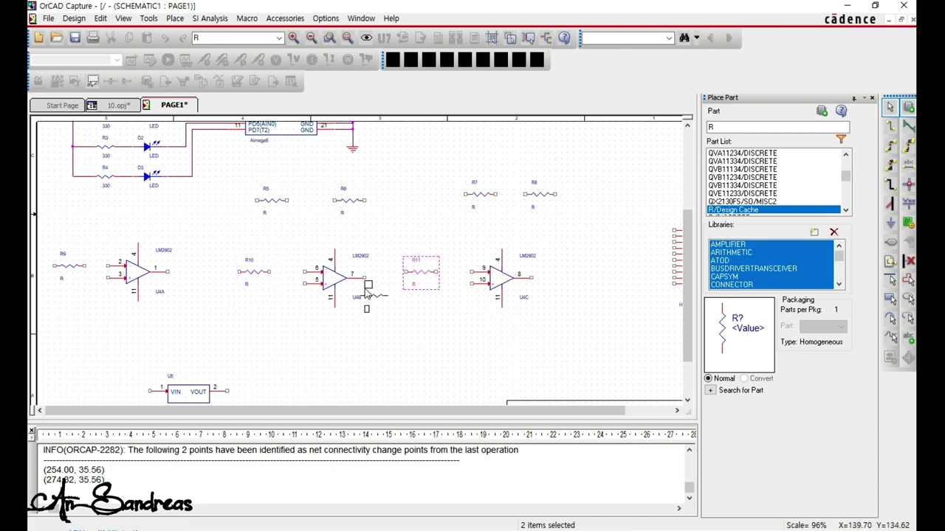
pyautogui.press('Escape')
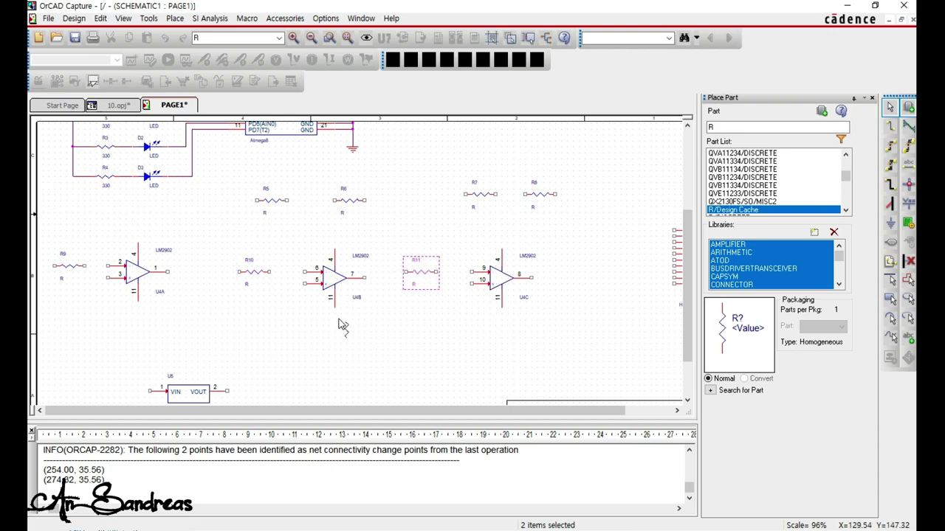
# Place three vertical resistors, one below and to the left of each of U4A, U4B and U4C.
pyautogui.click(282, 321)
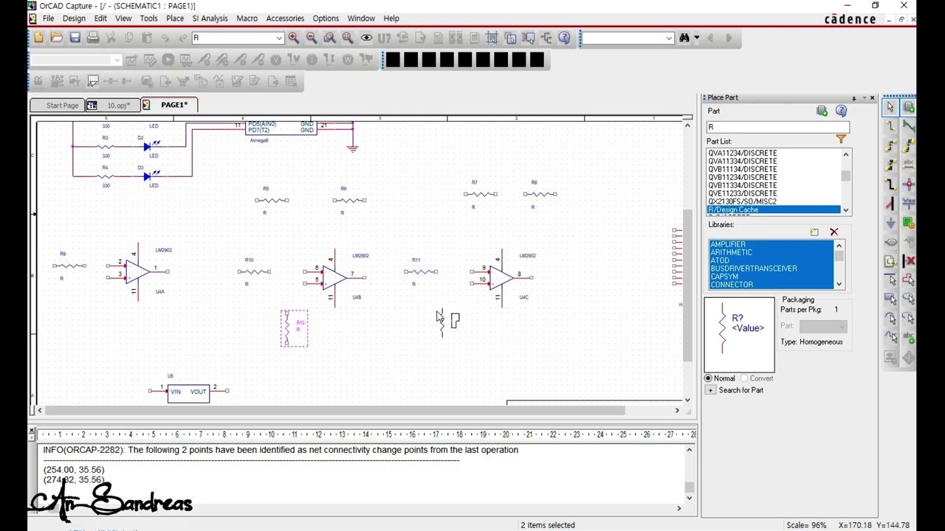
pyautogui.click(87, 319)
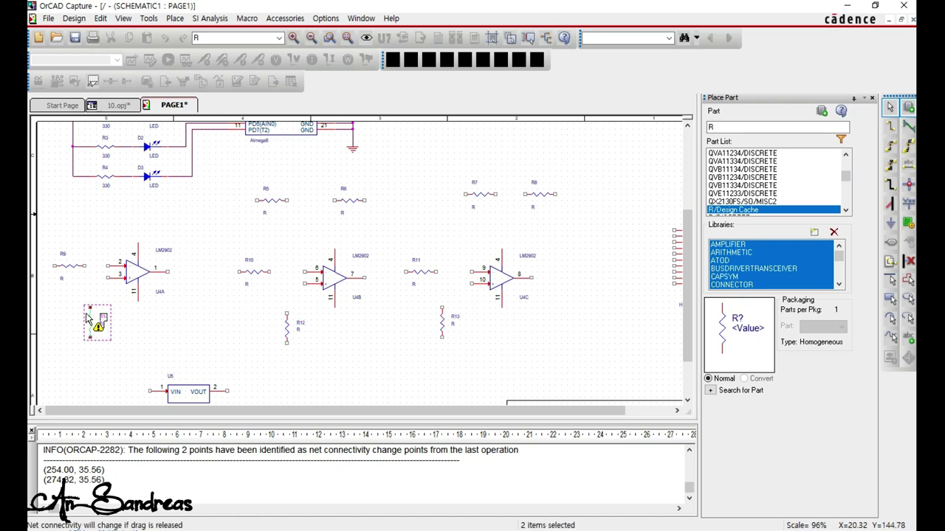
pyautogui.press('Escape')
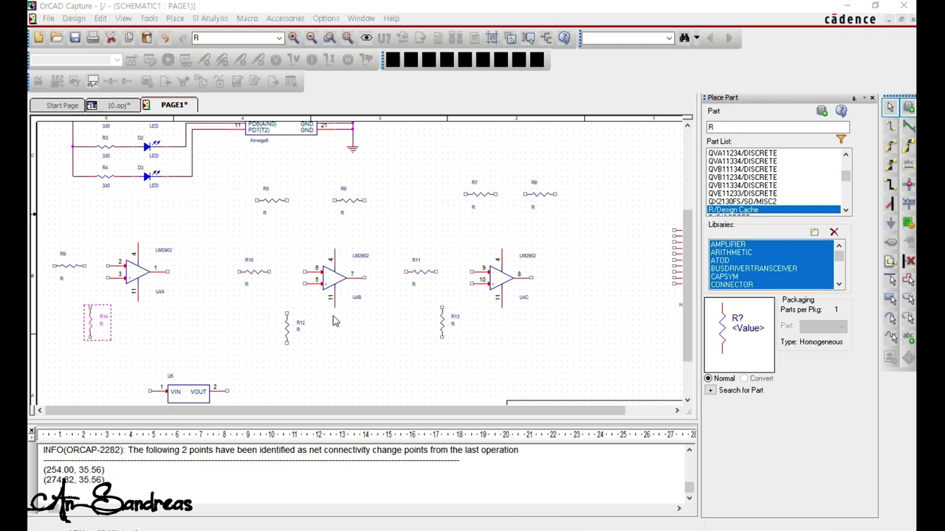
# Place two horizontal resistors (part R) beside the LM7805 regulator U5, one on its VIN side and one on its VOUT side.
pyautogui.scroll(-2, 747, 197)
pyautogui.click(726, 129)
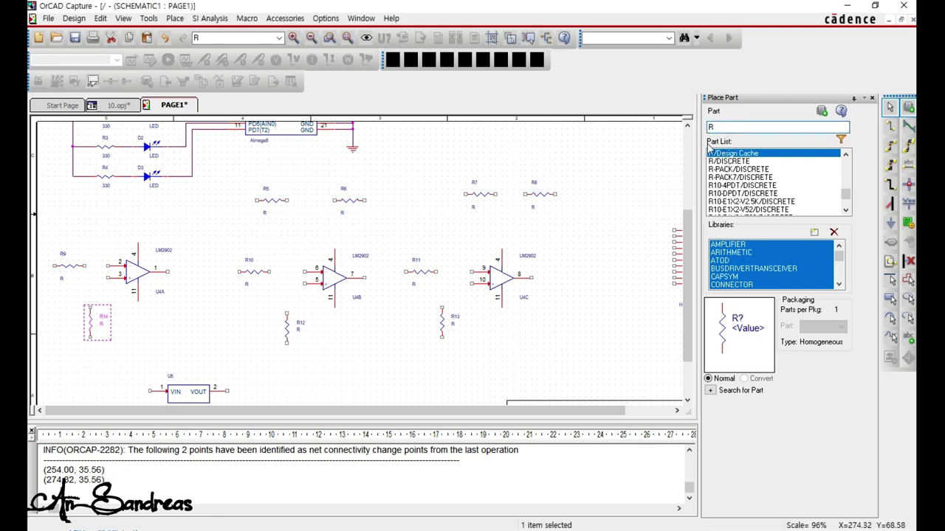
pyautogui.doubleClick(721, 156)
pyautogui.scroll(-2, 210, 317)
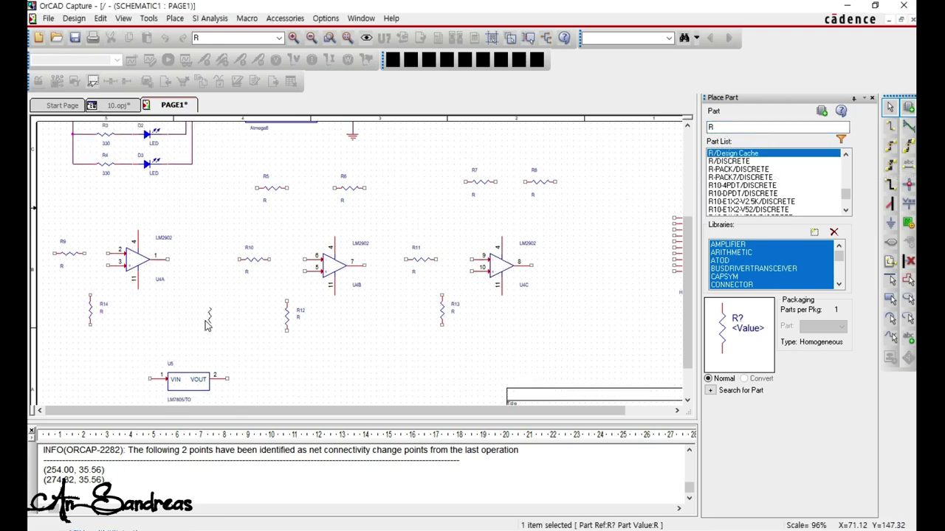
pyautogui.scroll(-1, 206, 322)
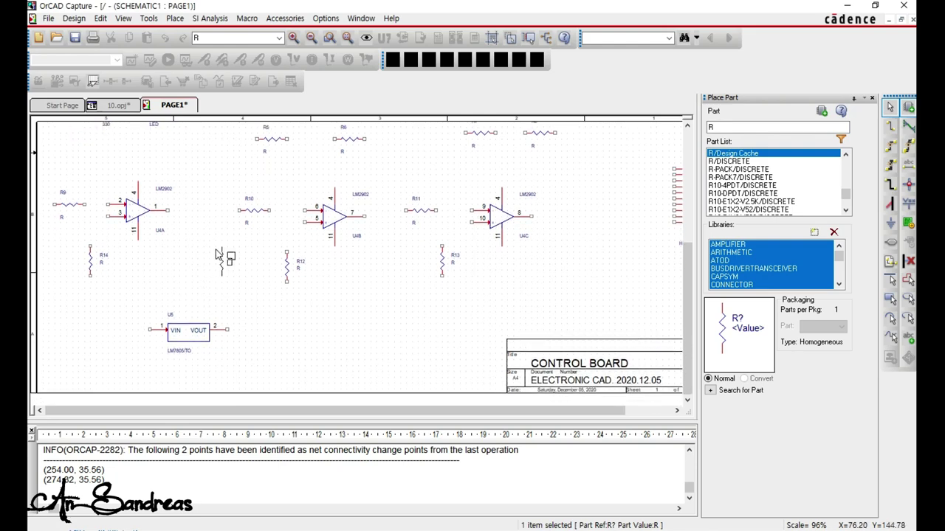
pyautogui.press('r')
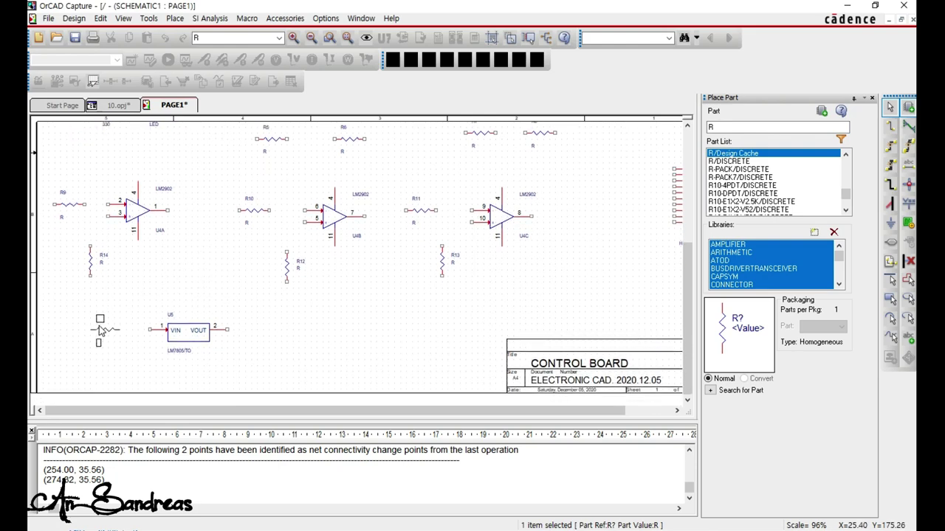
pyautogui.click(102, 330)
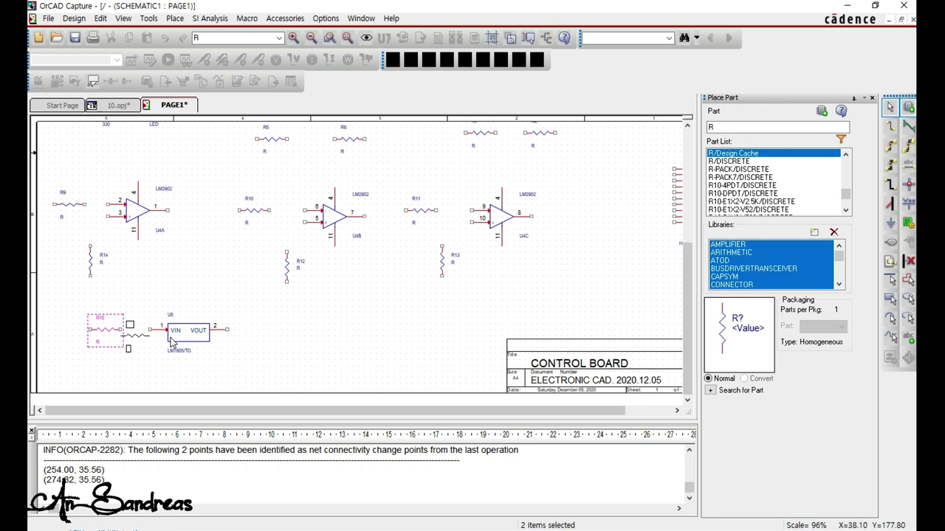
pyautogui.click(310, 336)
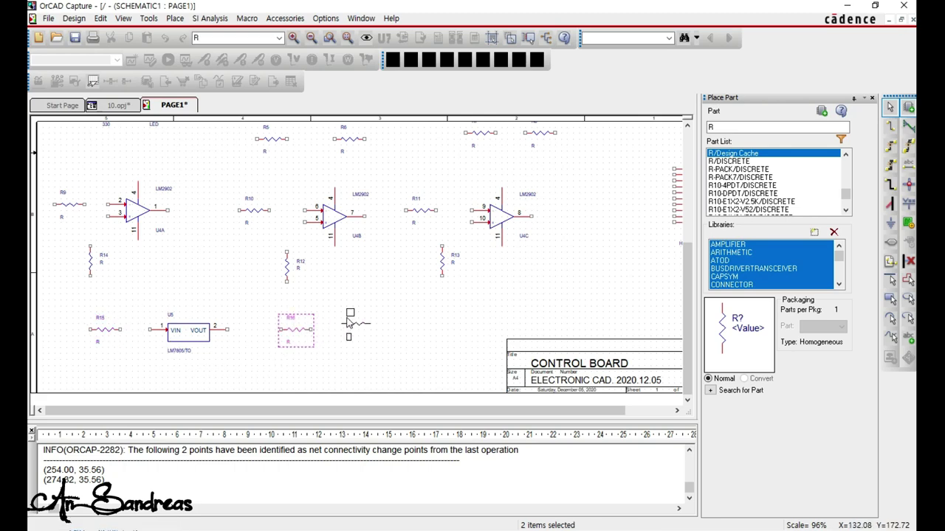
pyautogui.press('Escape')
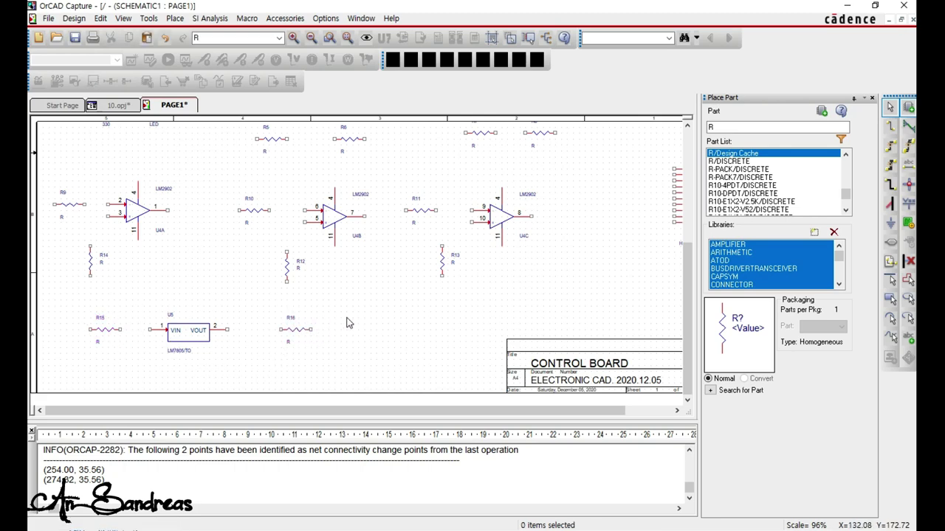
# Place three vertical CAP NP capacitors, one beside each of the vertical resistors R14, R13 and R12 below the op-amps.
pyautogui.scroll(3, 349, 323)
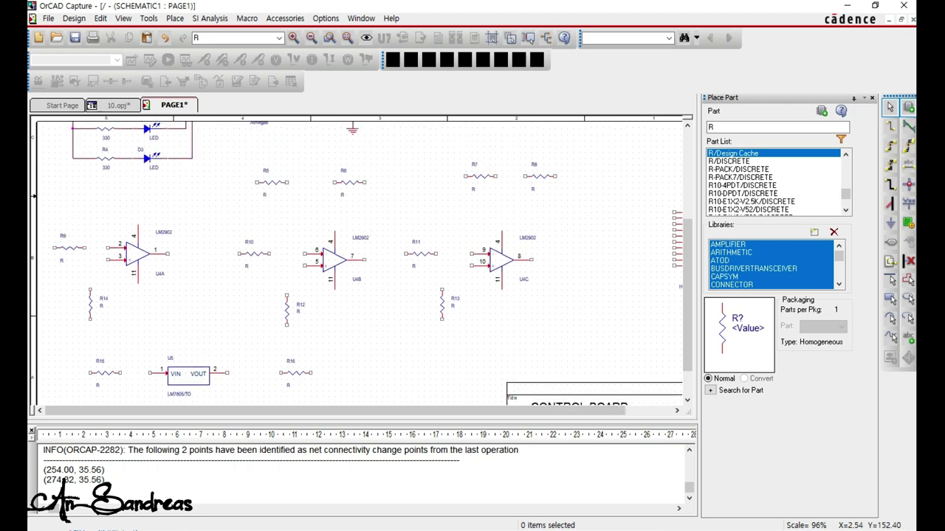
pyautogui.scroll(-2, 55, 358)
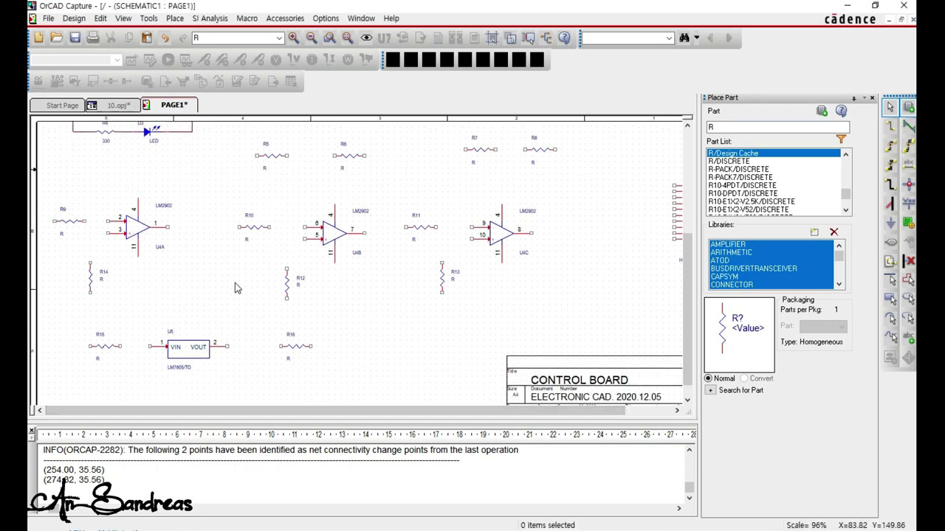
pyautogui.write('CAP NP')
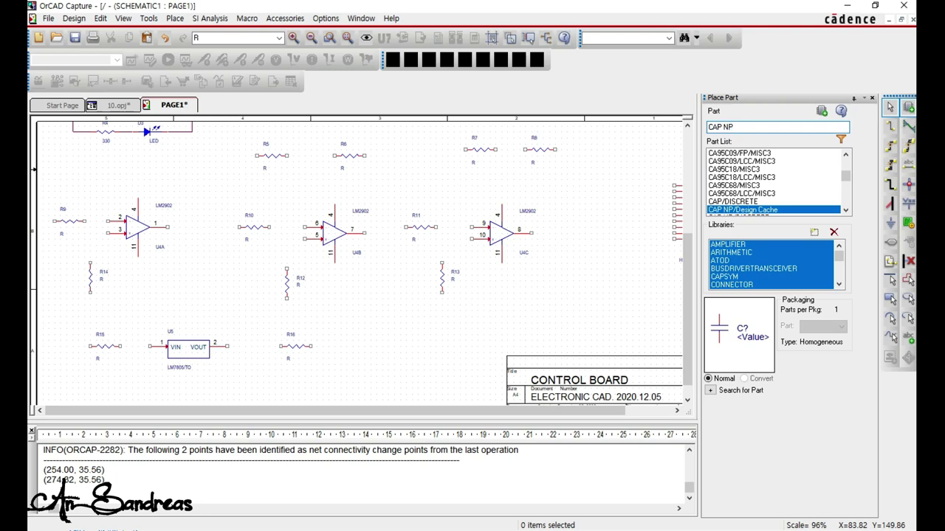
pyautogui.press('Return')
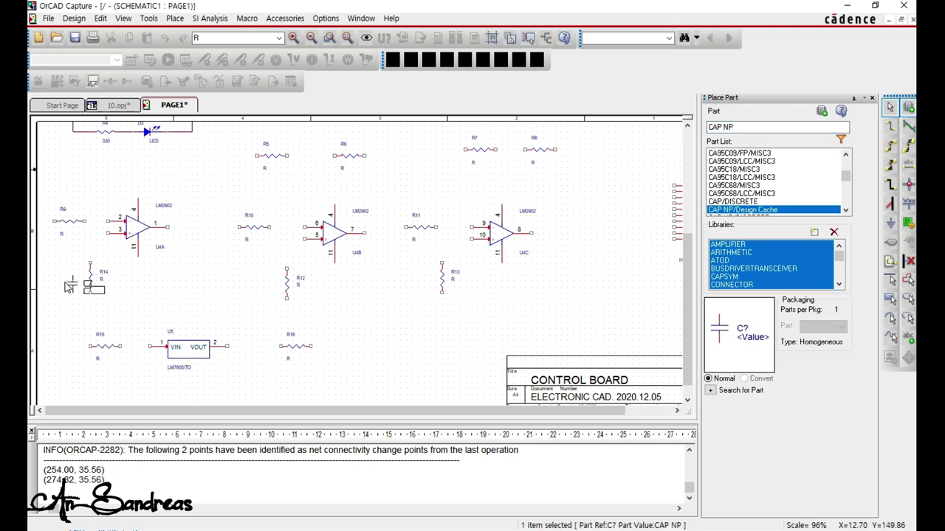
pyautogui.click(67, 277)
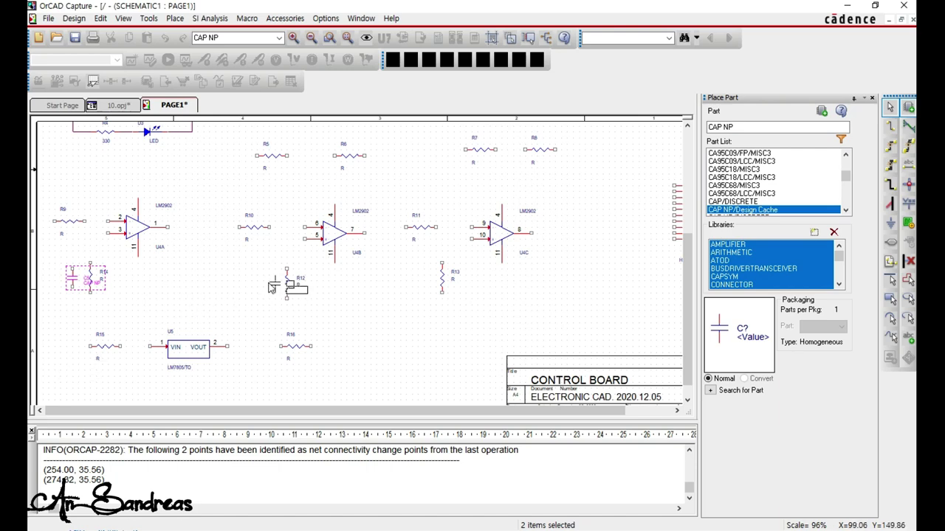
pyautogui.click(428, 282)
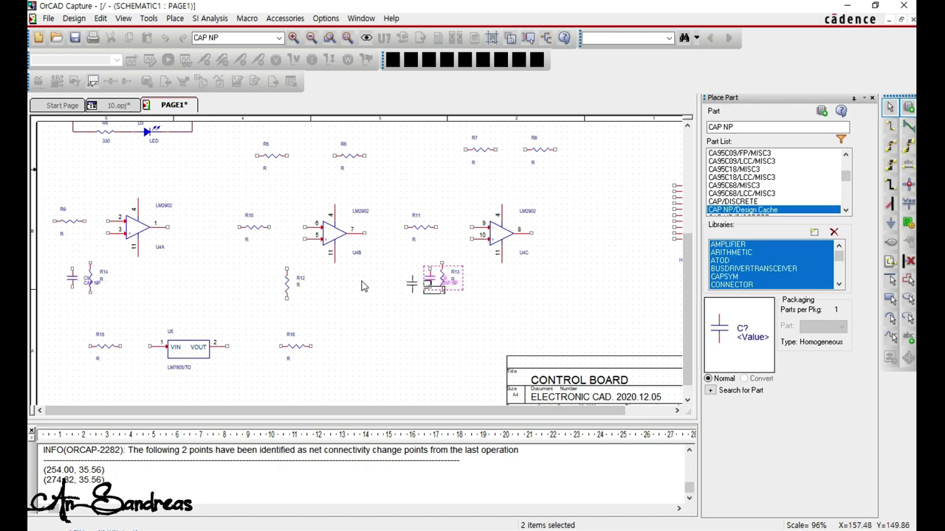
pyautogui.click(274, 286)
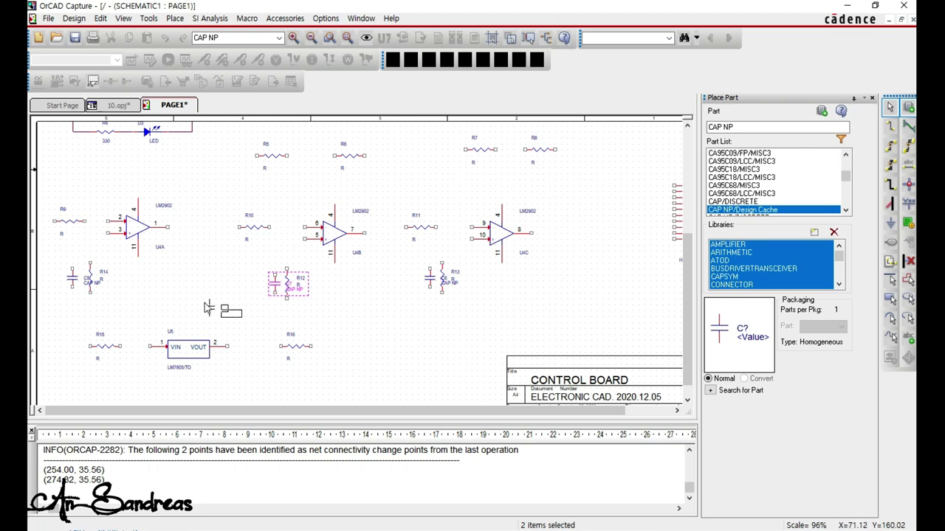
# Place six more CAP NP capacitors side by side in a row just before the title block.
pyautogui.scroll(-1, 406, 350)
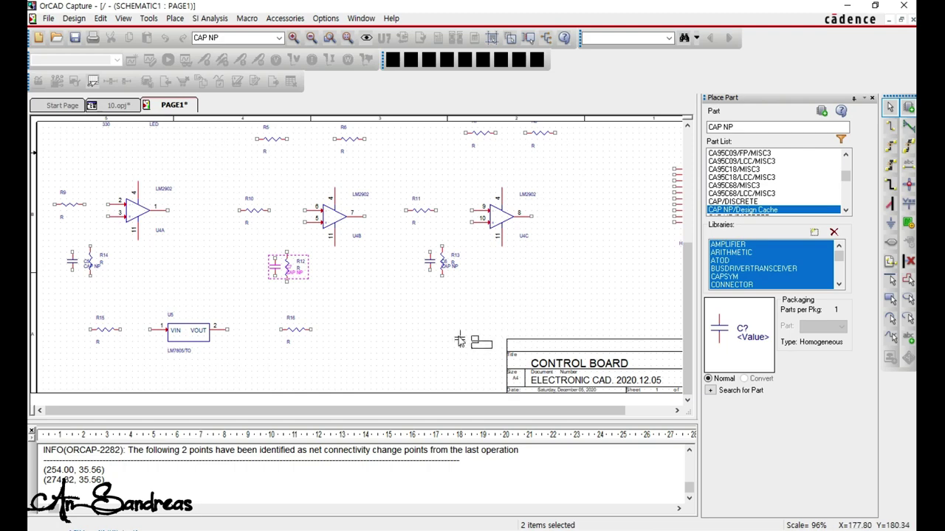
pyautogui.press('Escape')
pyautogui.click(396, 350)
pyautogui.click(406, 350)
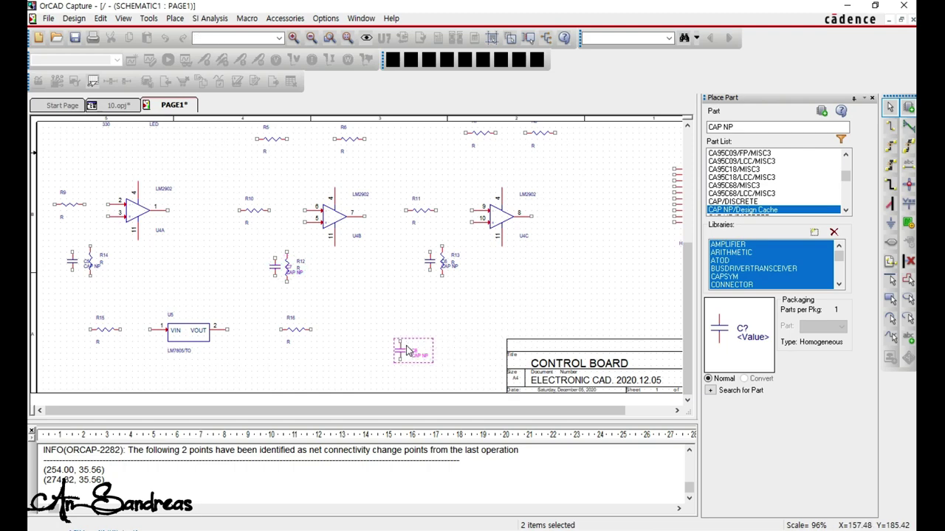
pyautogui.click(412, 350)
pyautogui.click(423, 350)
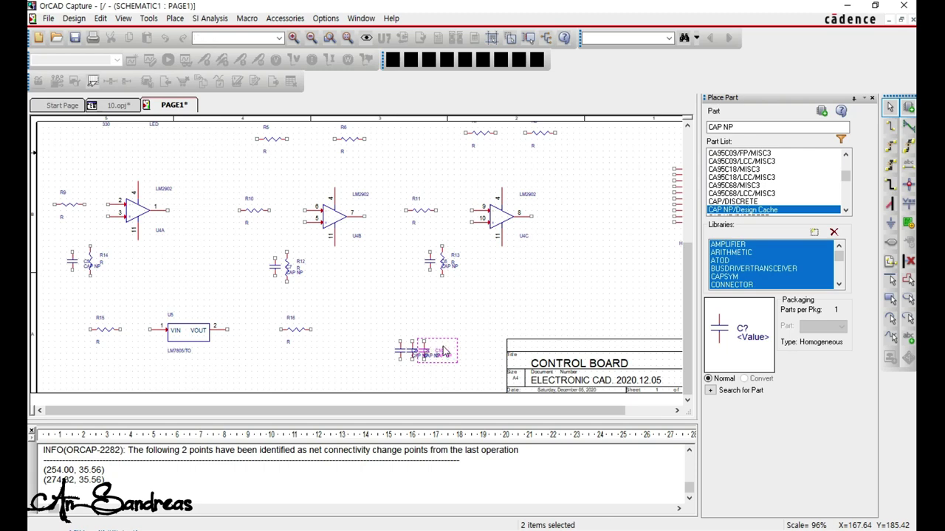
pyautogui.click(435, 349)
pyautogui.click(447, 350)
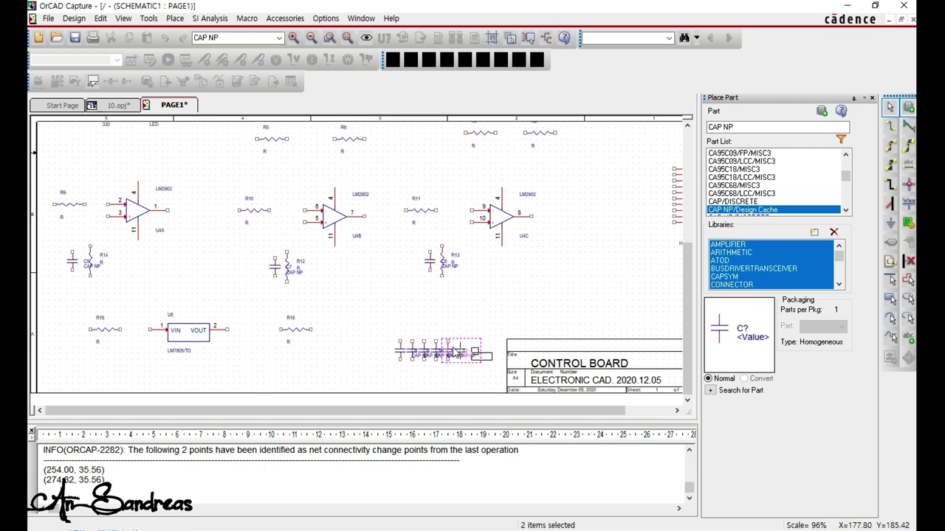
pyautogui.click(459, 350)
pyautogui.press('Escape')
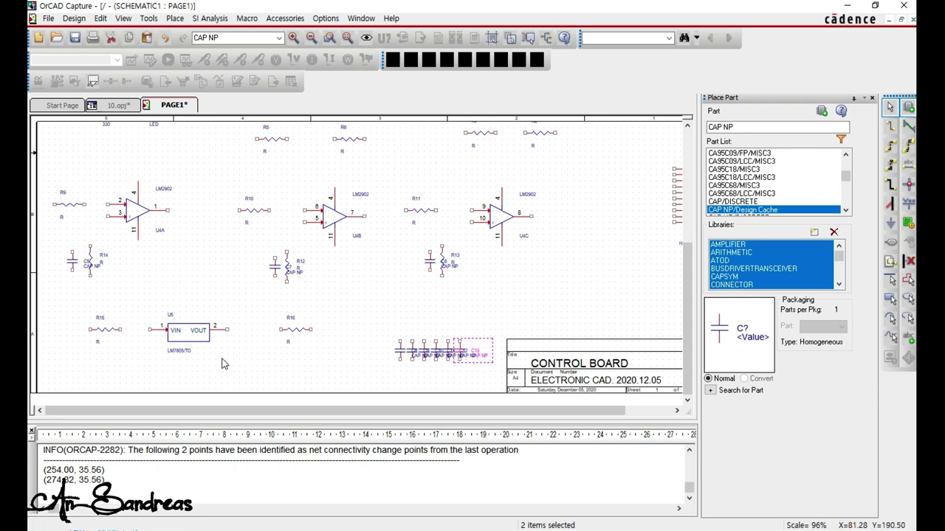
# Place two CAP POL capacitors below the LM7805 regulator U5, one on its VIN side and one on its VOUT side.
pyautogui.click(239, 366)
pyautogui.write('p')
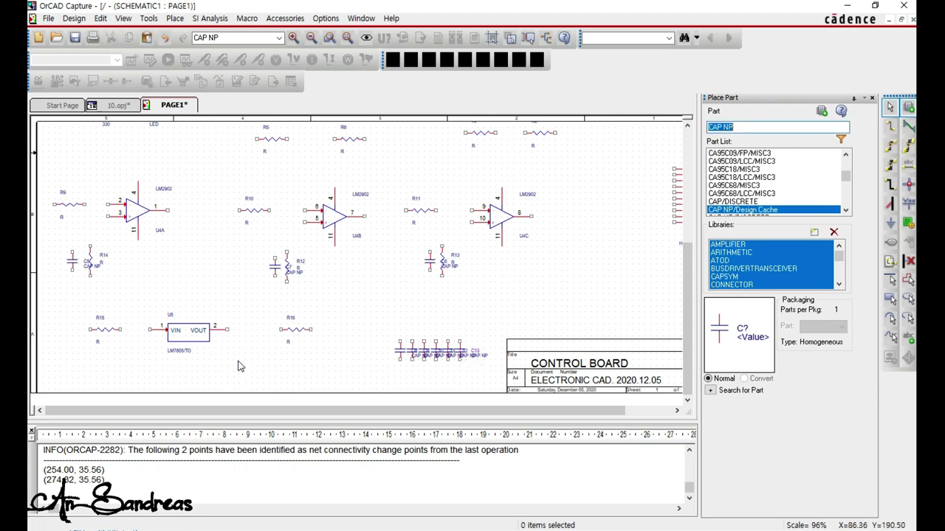
pyautogui.write('CAP POL')
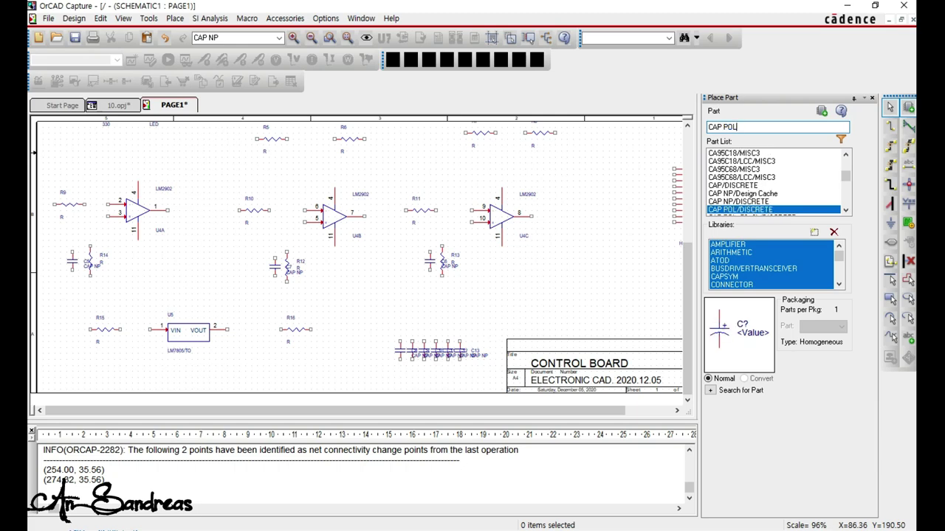
pyautogui.press('Return')
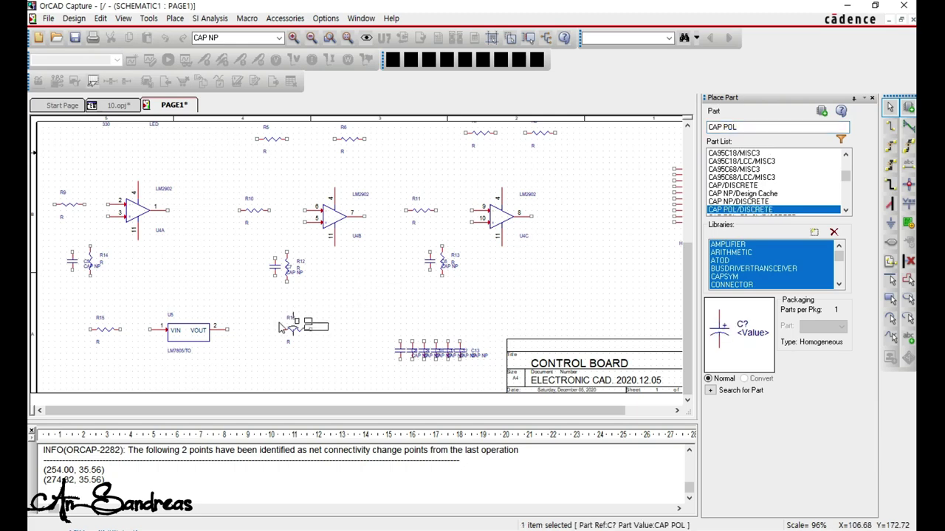
pyautogui.click(130, 363)
pyautogui.press('Escape')
pyautogui.click(242, 363)
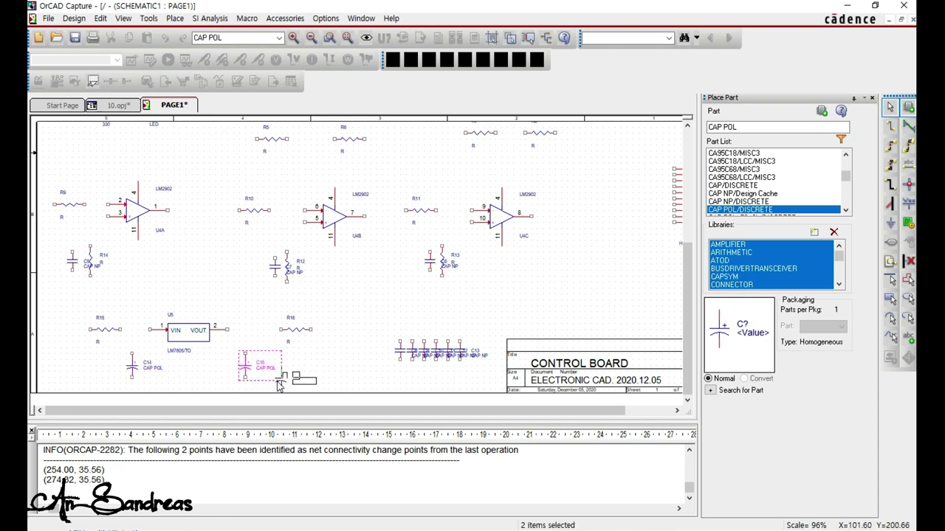
pyautogui.click(279, 385)
pyautogui.press('Escape')
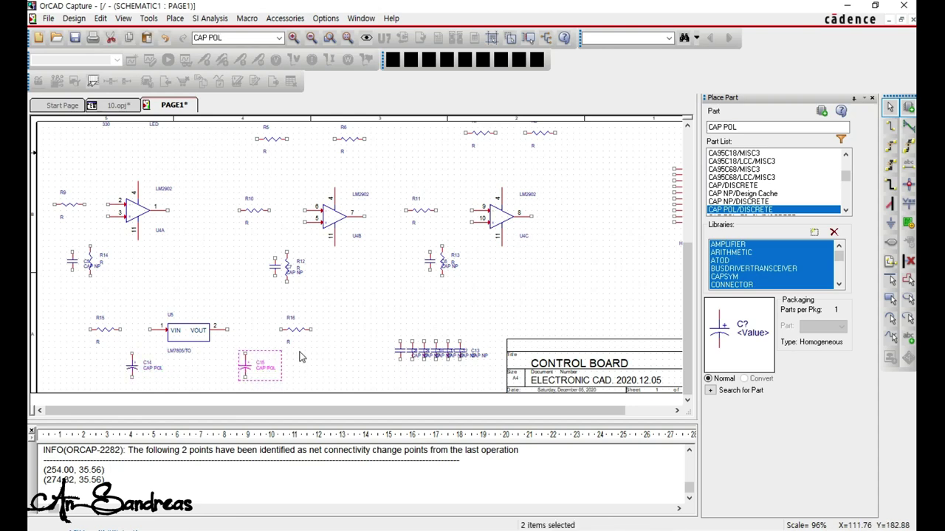
# Place two LEDs level with U5, one facing left outside R15 and one facing right outside R16.
pyautogui.click(370, 302)
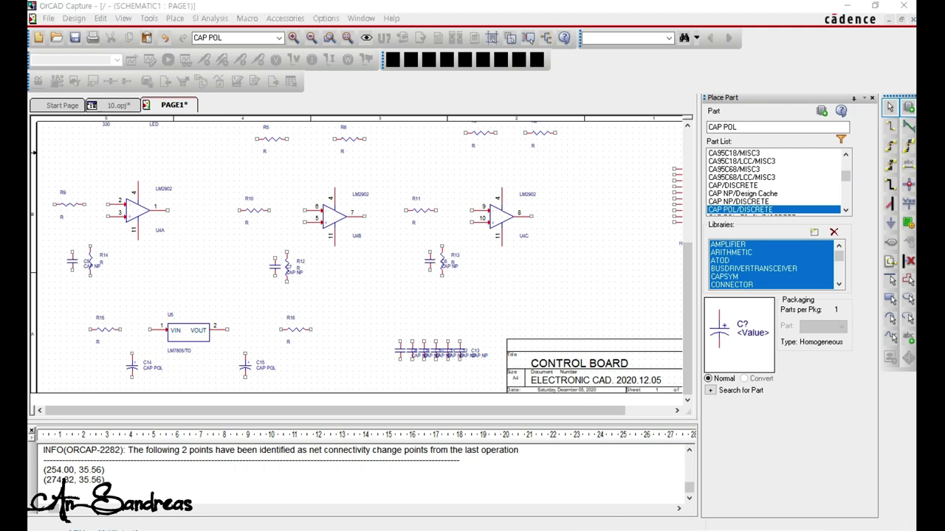
pyautogui.click(180, 287)
pyautogui.write('p')
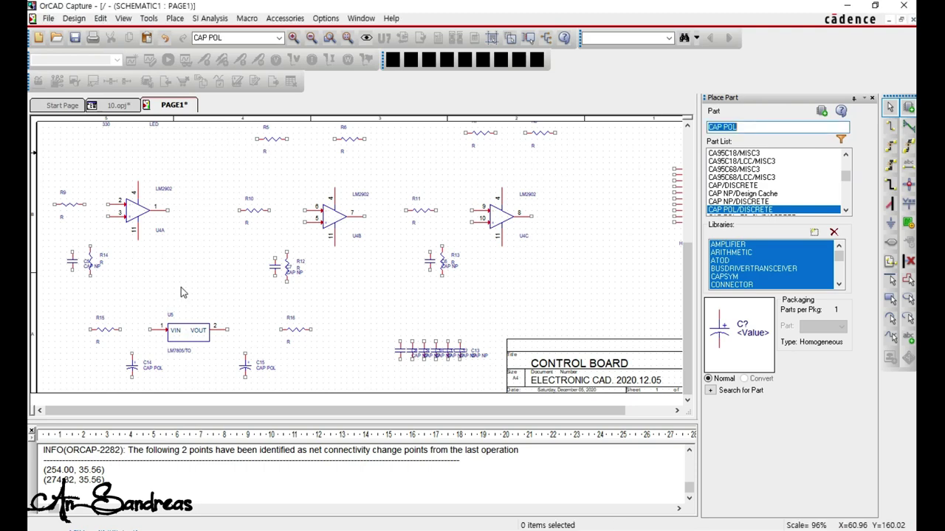
pyautogui.write('LED')
pyautogui.press('Return')
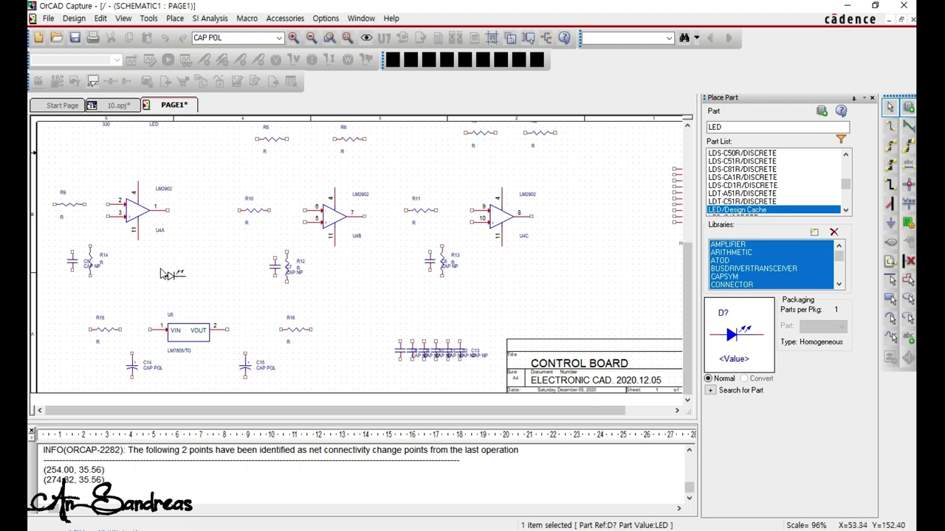
pyautogui.click(59, 328)
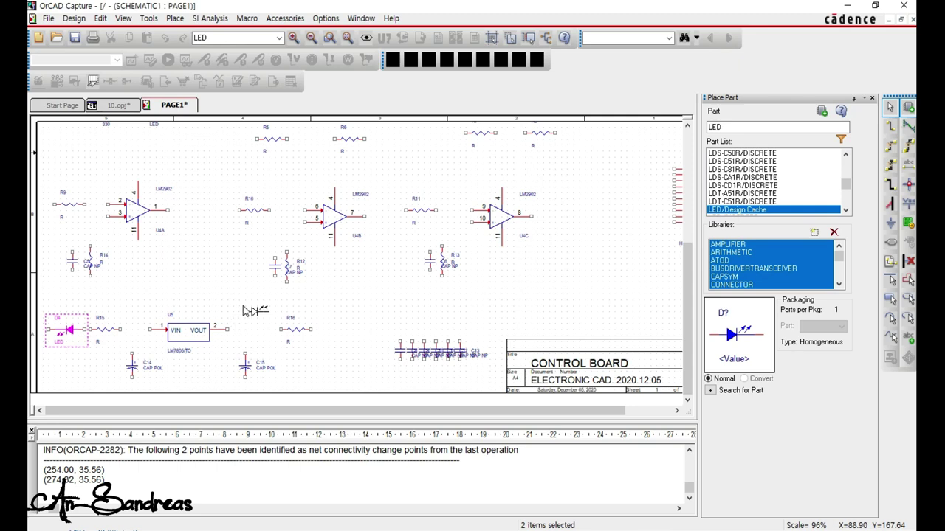
pyautogui.click(332, 330)
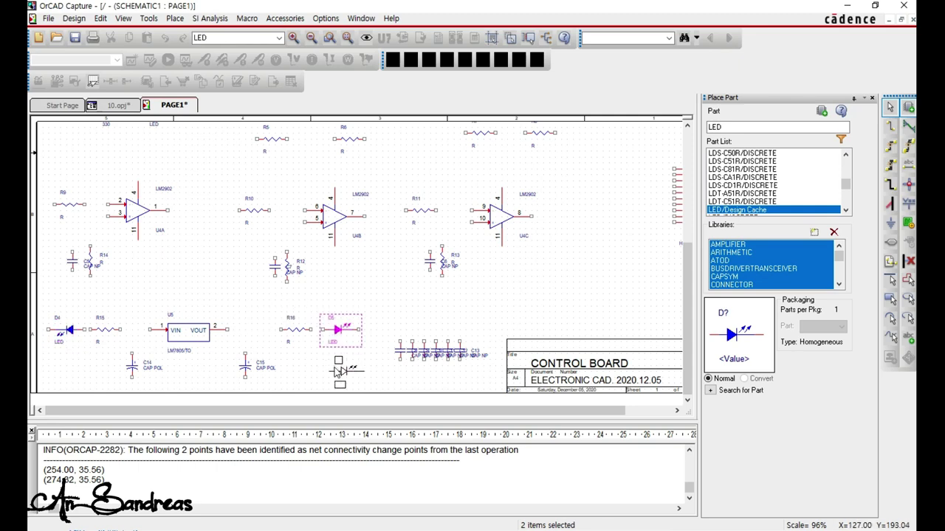
pyautogui.press('Escape')
pyautogui.click(338, 366)
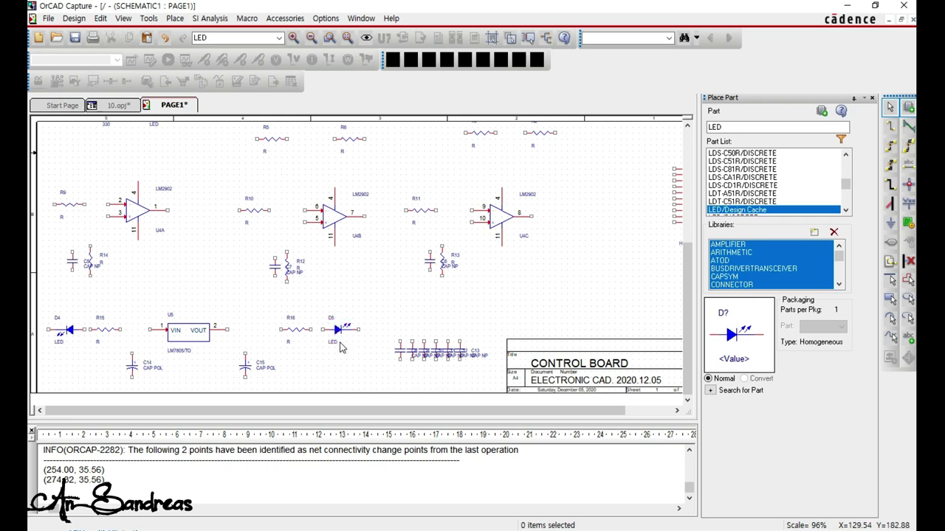
# Examine the placement of the parts over the whole page and around the LM2902 op-amps.
pyautogui.keyDown('ctrl'); pyautogui.scroll(1, 339, 327); pyautogui.keyUp('ctrl')
pyautogui.keyDown('ctrl'); pyautogui.scroll(1, 339, 328); pyautogui.keyUp('ctrl')
pyautogui.scroll(-1, 327, 313)
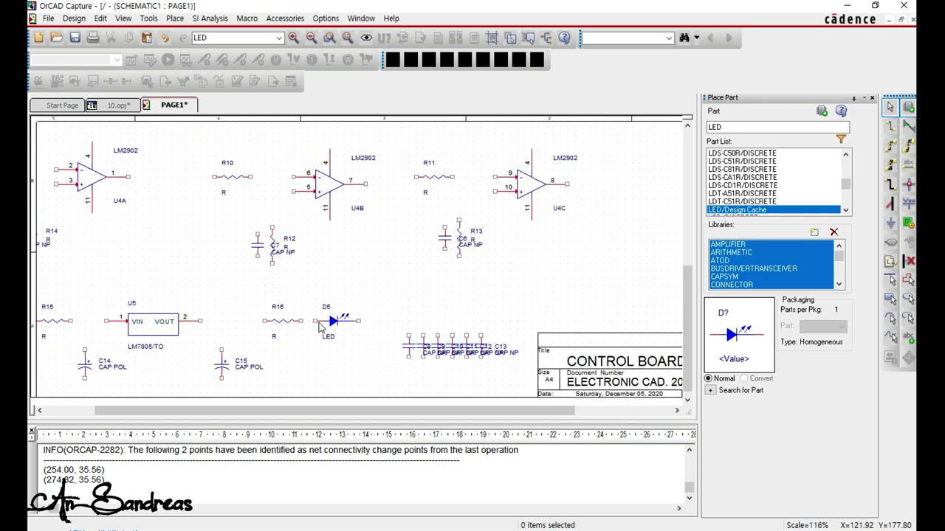
pyautogui.keyDown('ctrl'); pyautogui.scroll(-3, 344, 261); pyautogui.keyUp('ctrl')
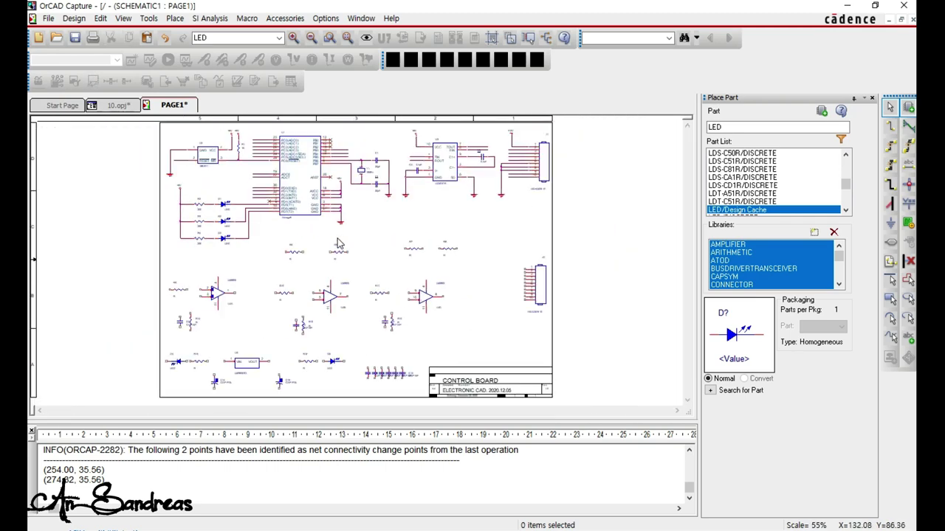
pyautogui.keyDown('ctrl'); pyautogui.scroll(4, 229, 302); pyautogui.keyUp('ctrl')
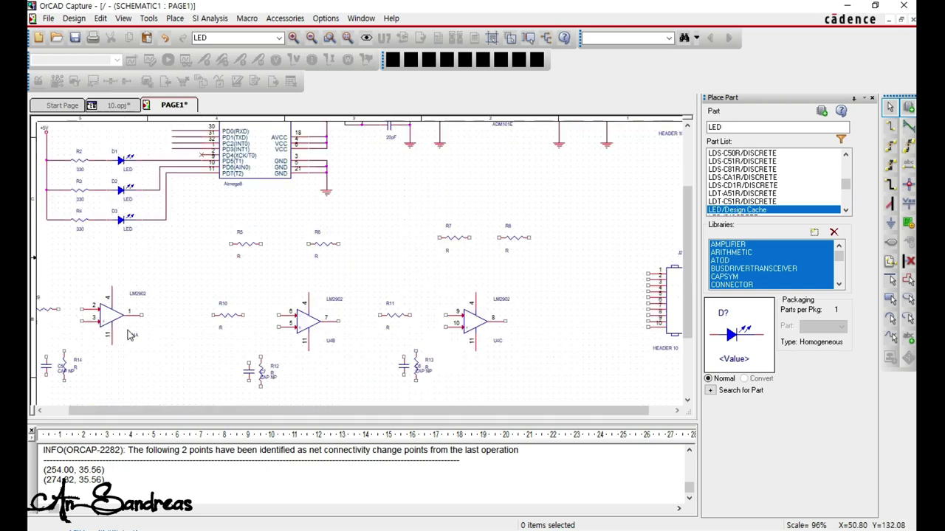
pyautogui.scroll(-1, 118, 346)
pyautogui.keyDown('ctrl'); pyautogui.scroll(1, 82, 354); pyautogui.keyUp('ctrl')
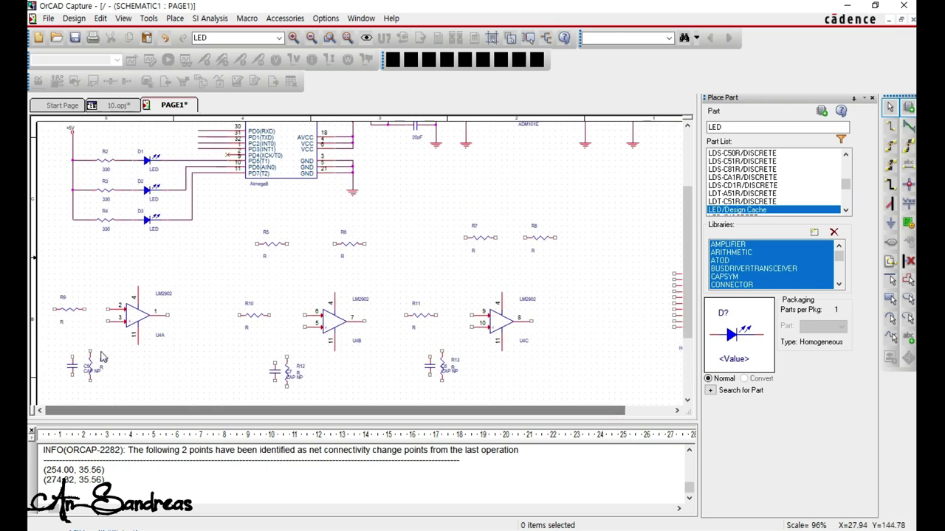
pyautogui.scroll(-1, 78, 356)
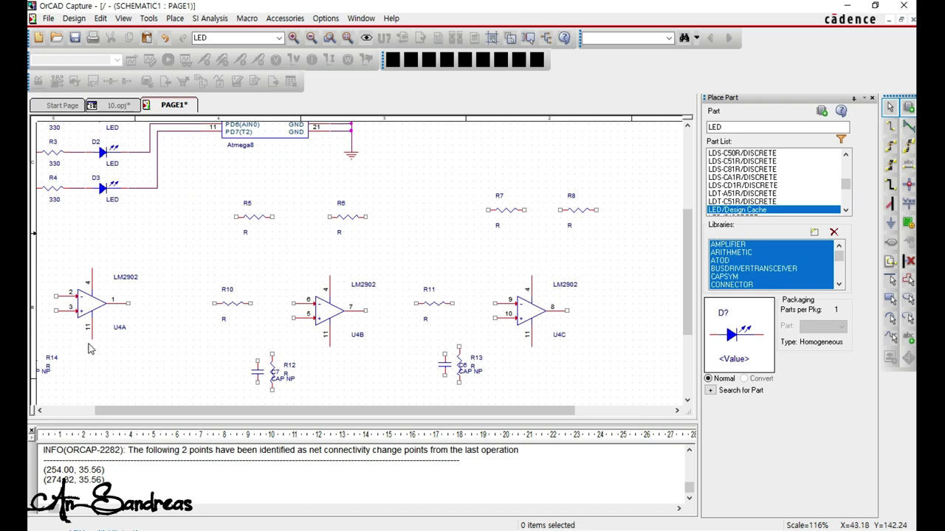
# Move op-amp U4A rightward and level with U4B, and move R9 in line with its inverting input.
pyautogui.moveTo(124, 410); pyautogui.dragTo(73, 410)
pyautogui.scroll(-1, 127, 332)
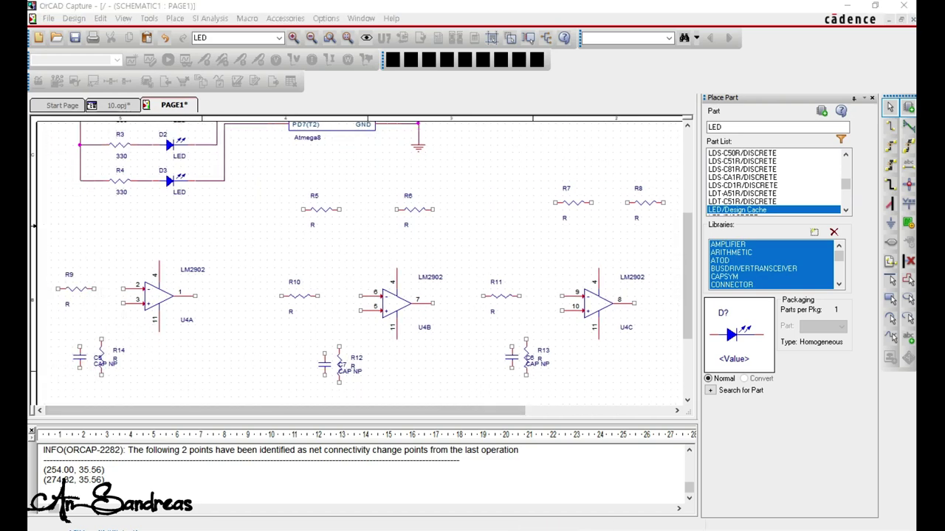
pyautogui.scroll(-1, 204, 313)
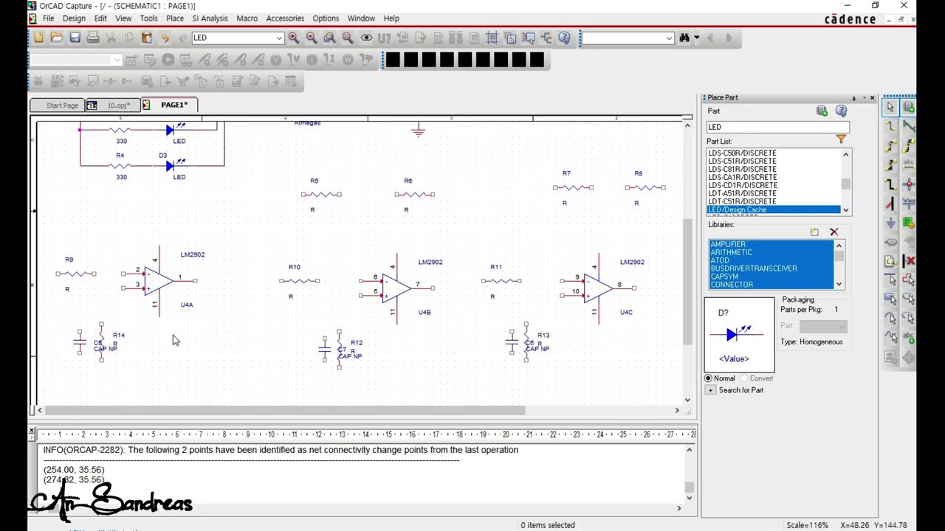
pyautogui.scroll(-1, 180, 324)
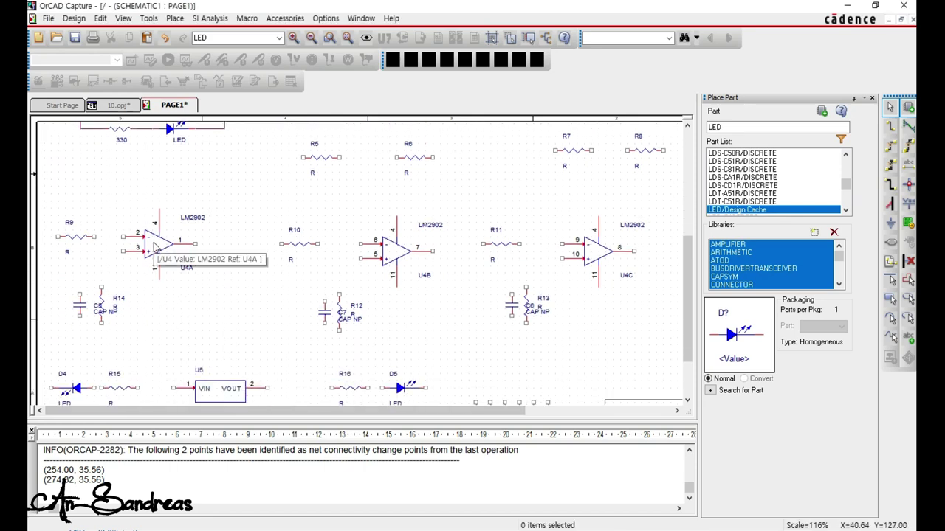
pyautogui.moveTo(153, 246); pyautogui.dragTo(182, 246)
pyautogui.click(133, 236)
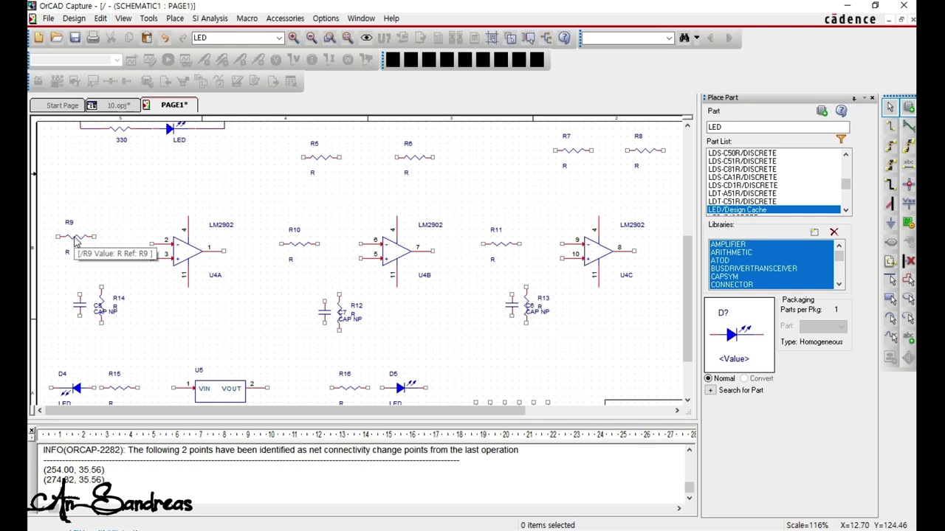
pyautogui.moveTo(75, 242); pyautogui.dragTo(90, 250)
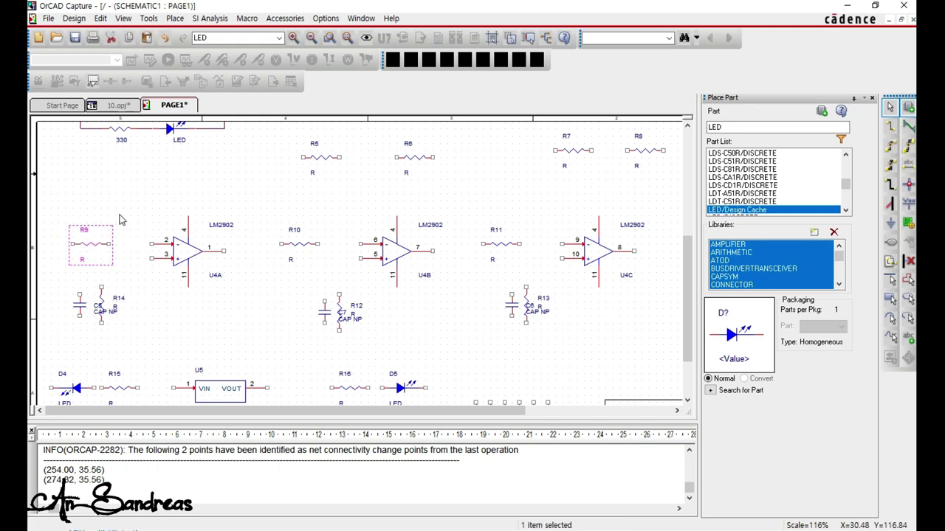
# Draw a short horizontal wire leading into the outer end of R9.
pyautogui.press('w')
pyautogui.click(51, 244)
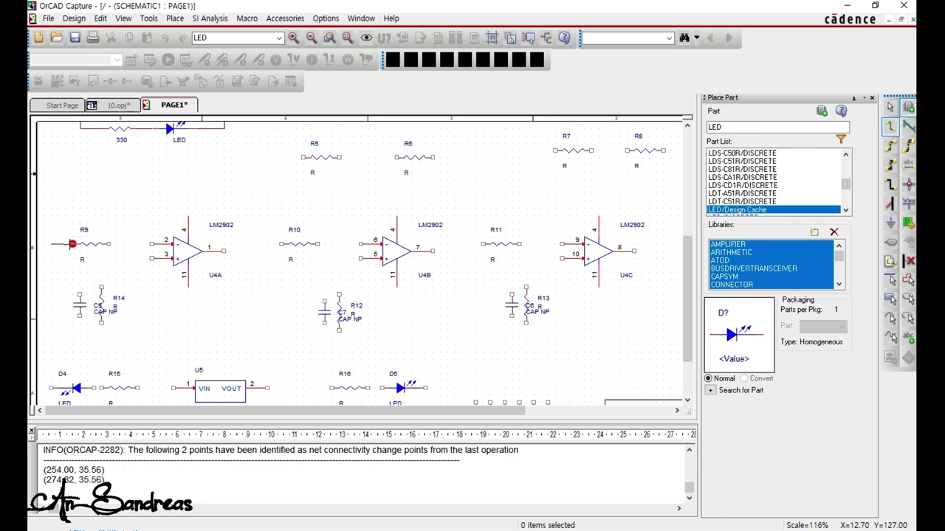
pyautogui.click(72, 244)
pyautogui.press('Escape')
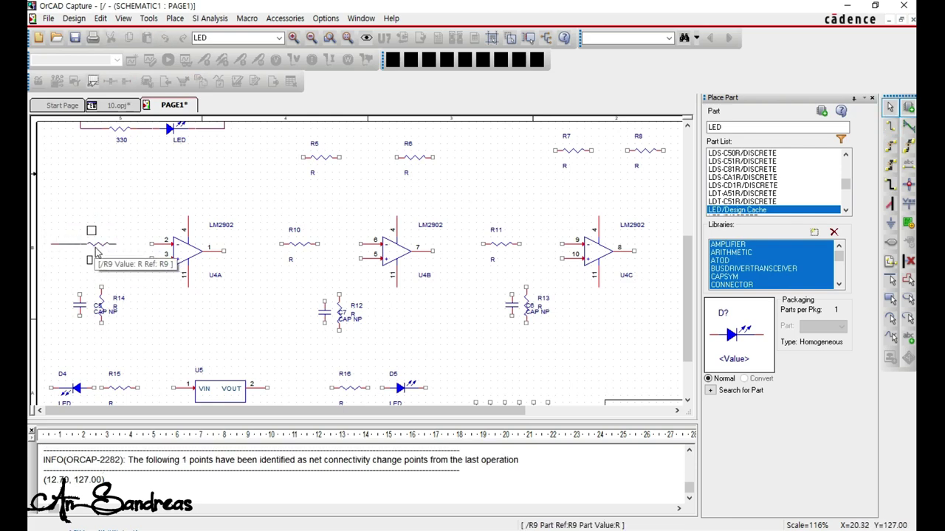
# Raise op-amp U4A until its non-inverting input lines up with R9, and shift C5 and R14 rightward together.
pyautogui.click(186, 321)
pyautogui.moveTo(195, 276)
pyautogui.mouseDown()
pyautogui.moveTo(153, 237)
pyautogui.moveTo(192, 240)
pyautogui.mouseUp()
pyautogui.click(217, 334)
pyautogui.moveTo(159, 343); pyautogui.dragTo(121, 308)
pyautogui.click(127, 354)
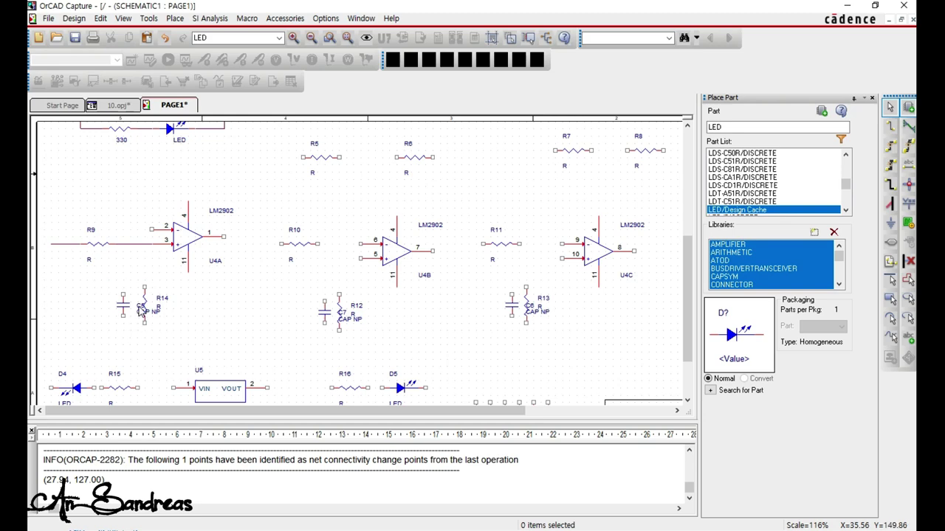
# Move R14 clear of C5 and set the capacitor's value to 0.1uF.
pyautogui.click(140, 310)
pyautogui.click(159, 339)
pyautogui.moveTo(146, 299); pyautogui.dragTo(183, 301)
pyautogui.doubleClick(155, 310)
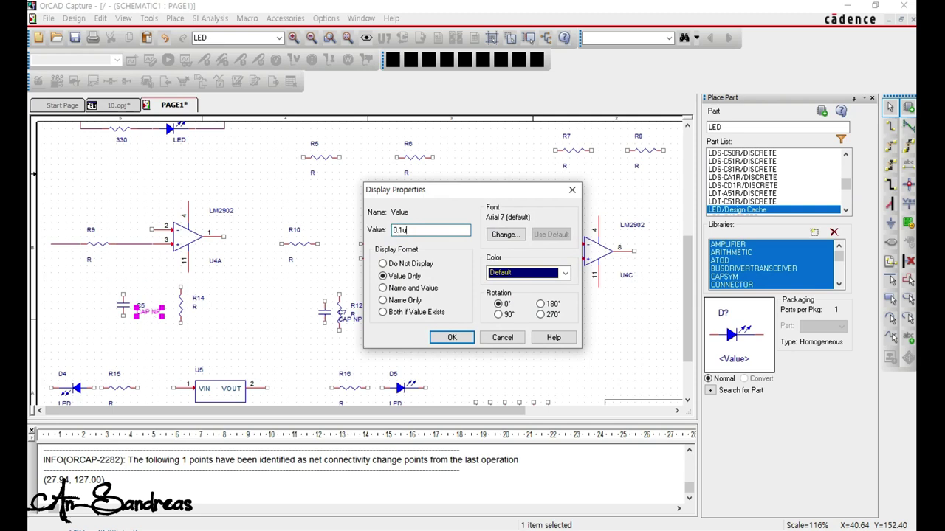
pyautogui.press('Return')
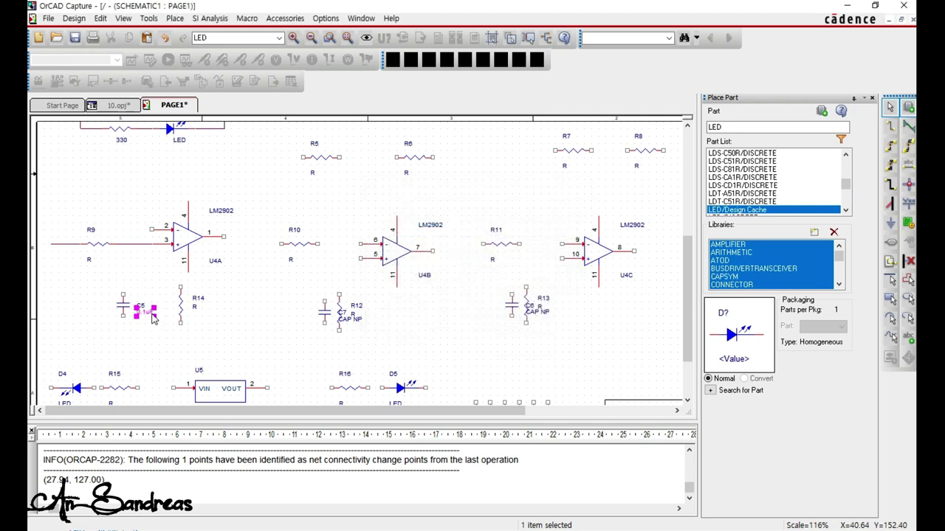
# Move C5's reference and value labels to the side facing away from R14, and bring R14 close beside the capacitor.
pyautogui.click(161, 334)
pyautogui.moveTo(140, 293); pyautogui.dragTo(97, 309)
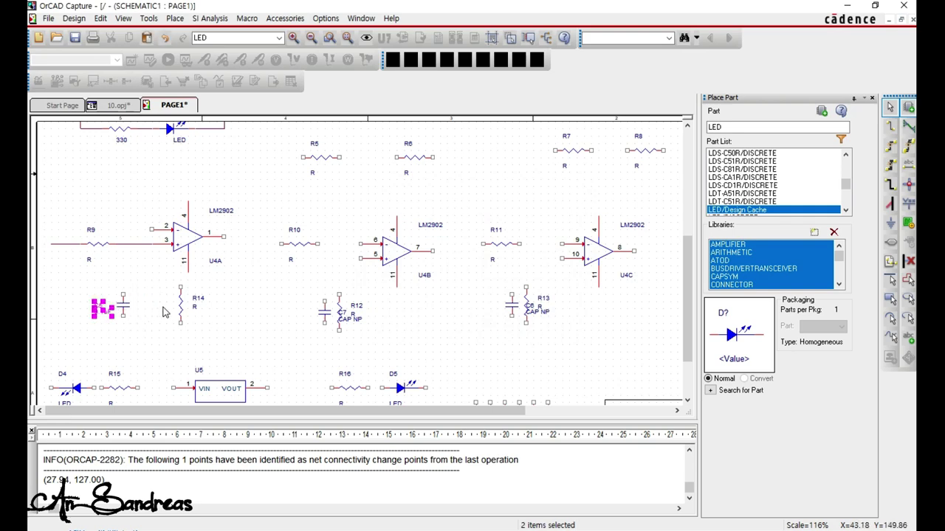
pyautogui.moveTo(183, 310); pyautogui.dragTo(138, 308)
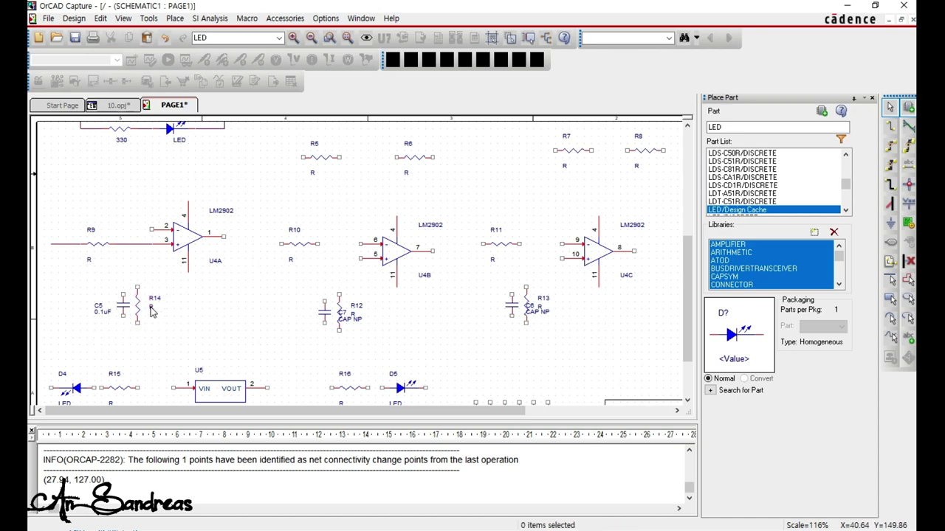
# Set R14's value to 100K.
pyautogui.doubleClick(151, 311)
pyautogui.write('100')
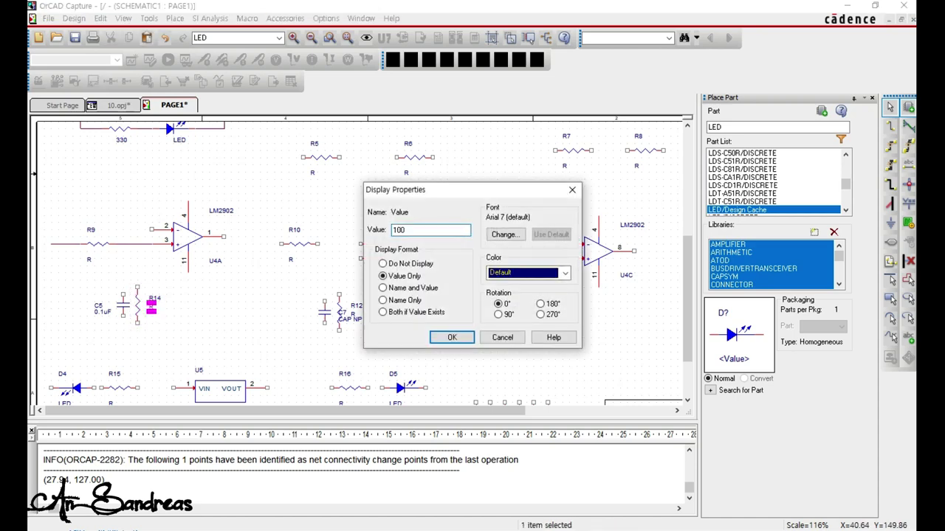
pyautogui.write('K')
pyautogui.press('Return')
pyautogui.click(173, 339)
# Wire the upper ends of C5 and R14 to the line between R9 and U4A's non-inverting input.
pyautogui.press('w')
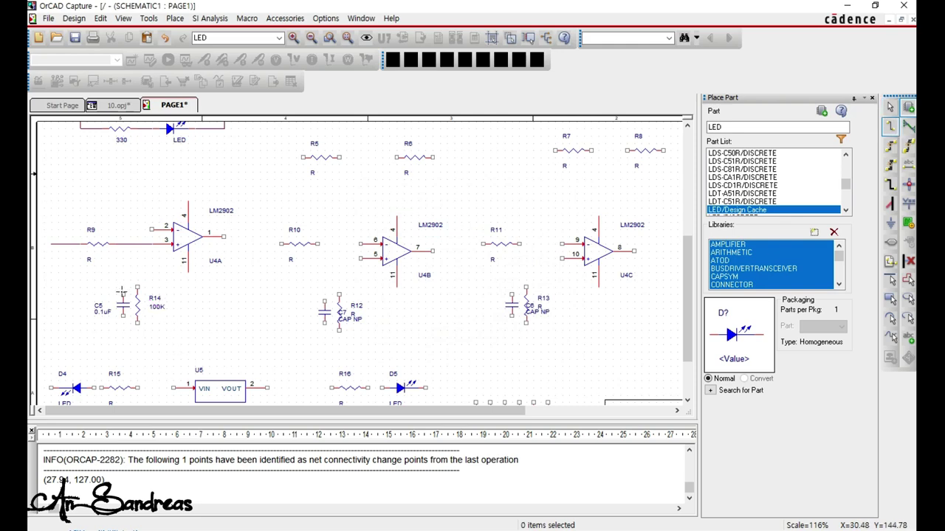
pyautogui.click(122, 293)
pyautogui.click(122, 245)
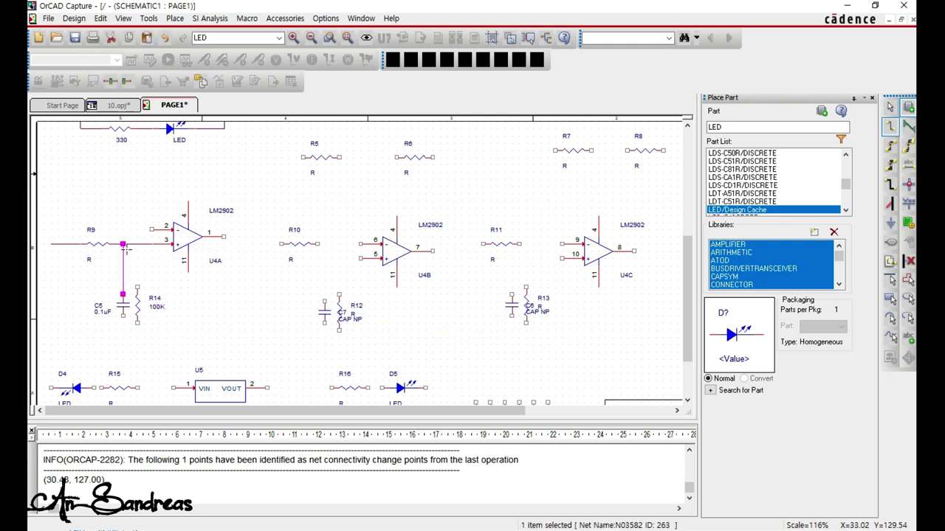
pyautogui.click(136, 285)
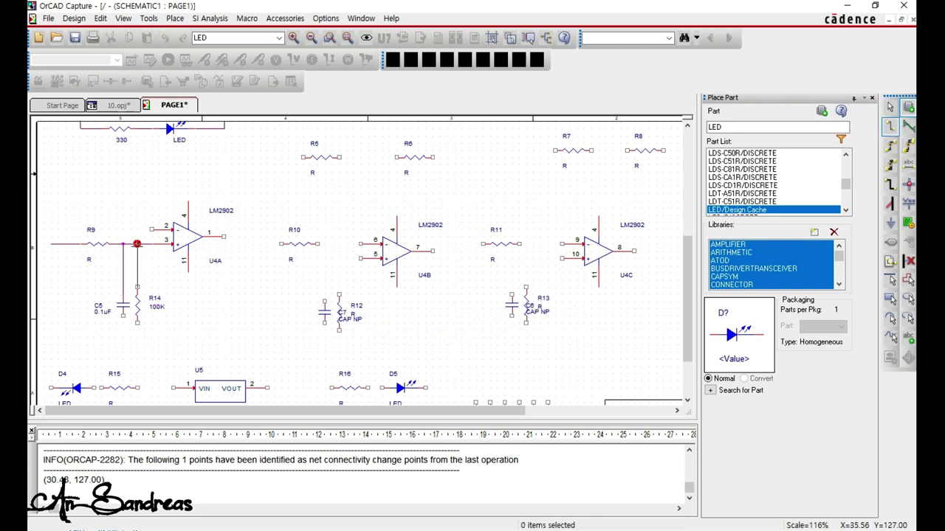
pyautogui.click(137, 244)
pyautogui.press('Escape')
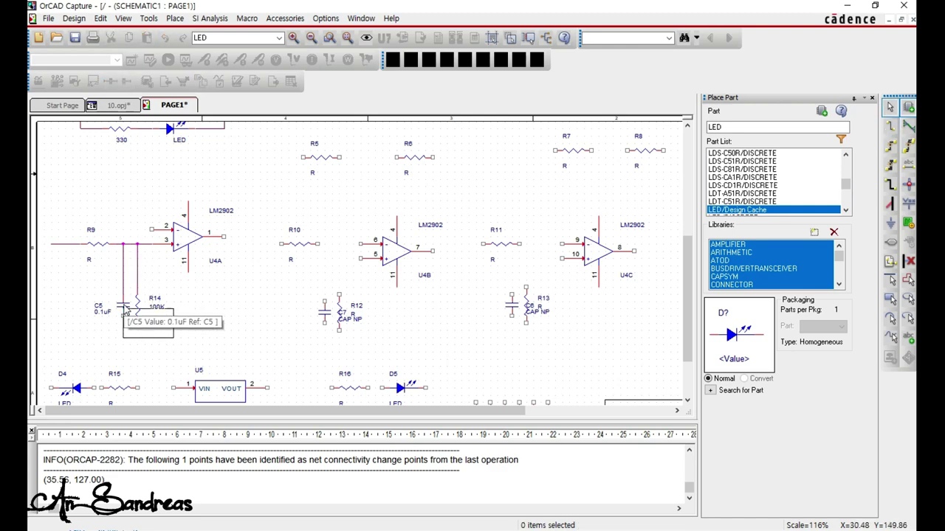
# Move C5 and R14 up closer to the R9 line, and set R9's value to 10.
pyautogui.moveTo(124, 306); pyautogui.dragTo(122, 286)
pyautogui.click(113, 301)
pyautogui.doubleClick(88, 260)
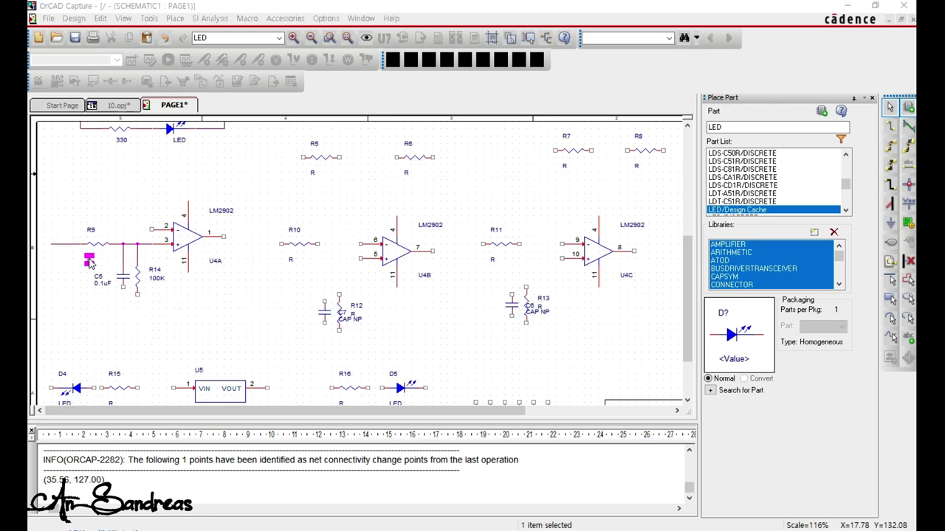
pyautogui.press('Escape')
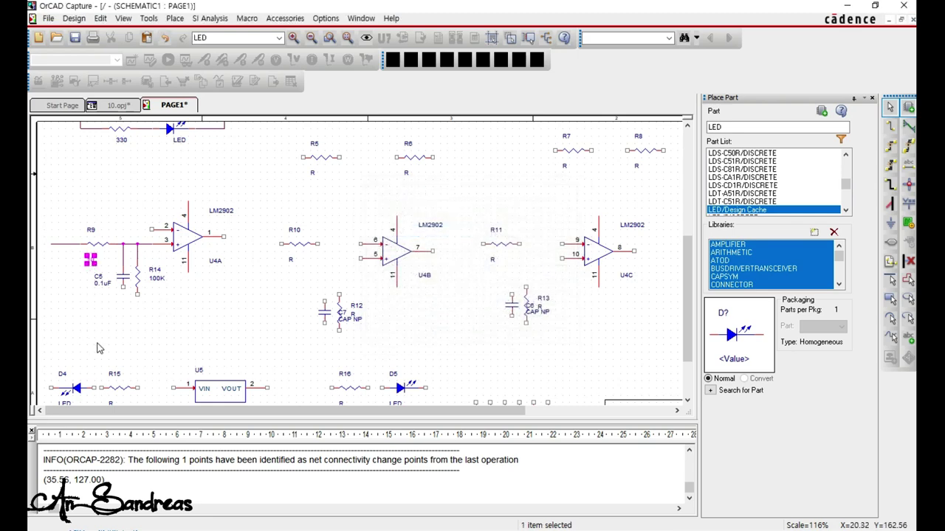
pyautogui.click(157, 332)
# Copy the Atmega8's ground symbol onto the lower ends of C5 and R14.
pyautogui.scroll(2, 161, 257)
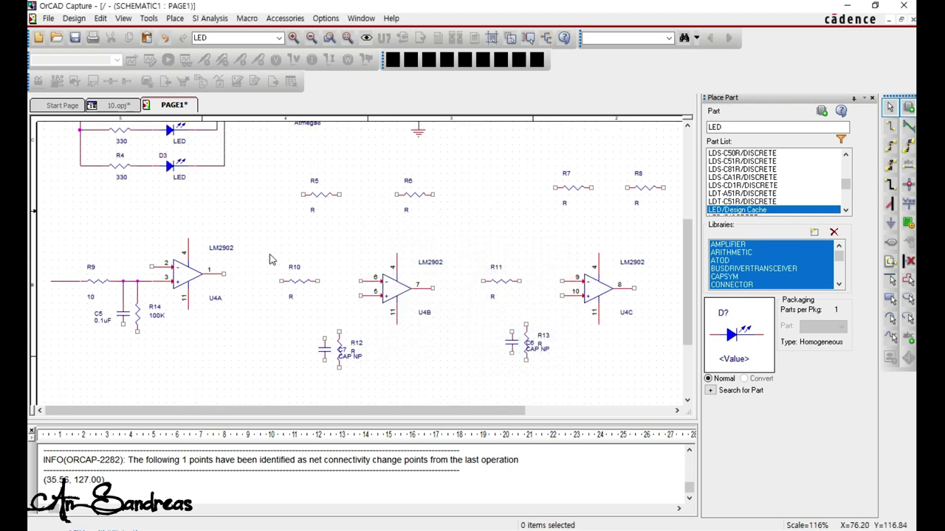
pyautogui.click(419, 146)
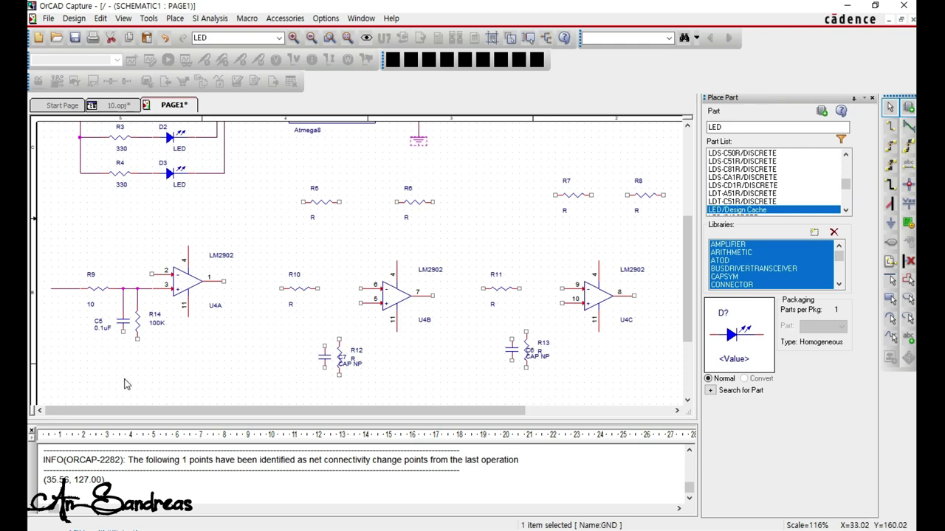
pyautogui.hotkey('ctrl', 'c')
pyautogui.hotkey('ctrl', 'v')
pyautogui.click(110, 335)
pyautogui.hotkey('ctrl', 'v')
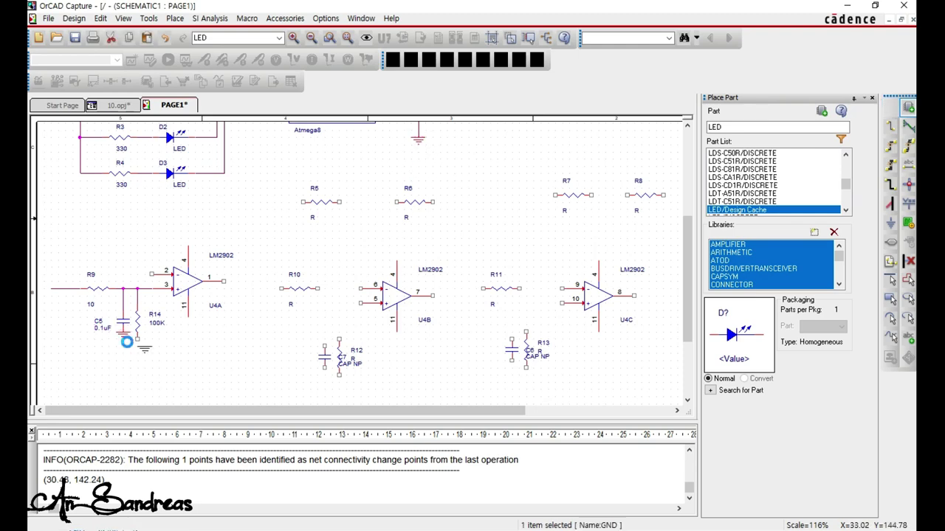
pyautogui.click(136, 340)
pyautogui.click(177, 378)
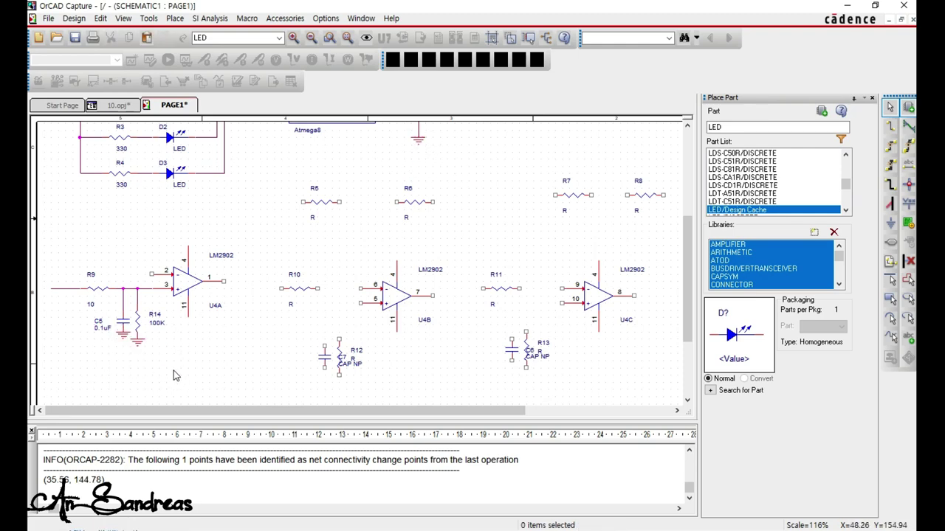
# Lower the ground symbols under C5 and R14 so both sit at the same height.
pyautogui.scroll(-2, 174, 375)
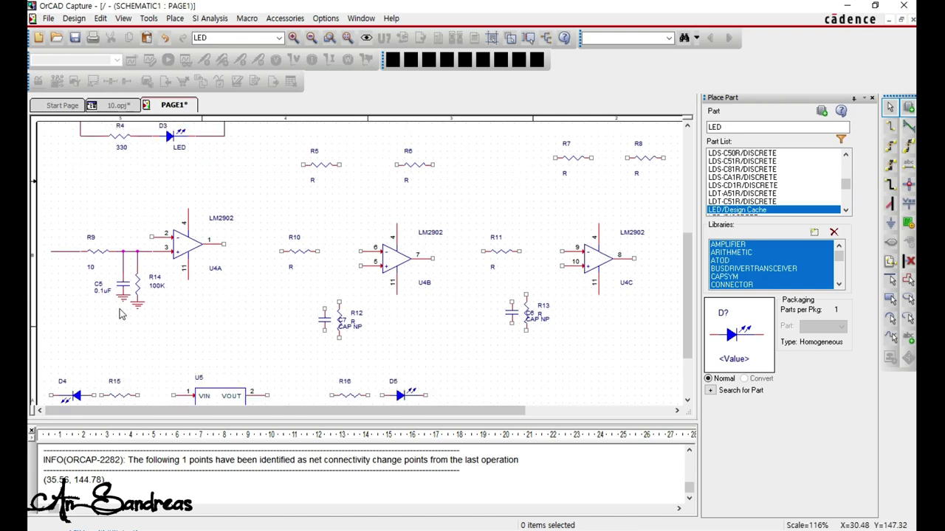
pyautogui.moveTo(123, 301); pyautogui.dragTo(140, 326)
pyautogui.click(171, 329)
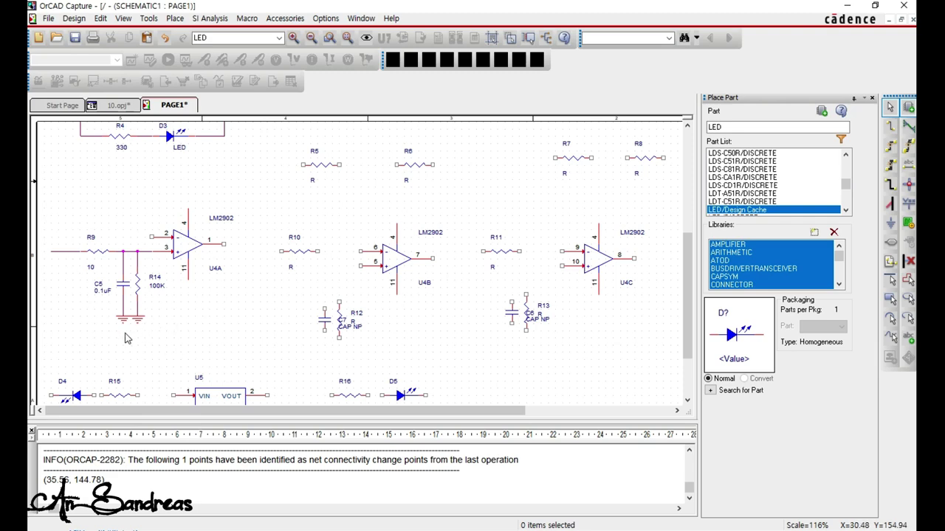
# Copy a ground symbol onto U4A's pin 11 and lower it level with the grounds under C5 and R14.
pyautogui.moveTo(127, 333); pyautogui.dragTo(115, 316)
pyautogui.hotkey('ctrl', 'c')
pyautogui.hotkey('ctrl', 'v')
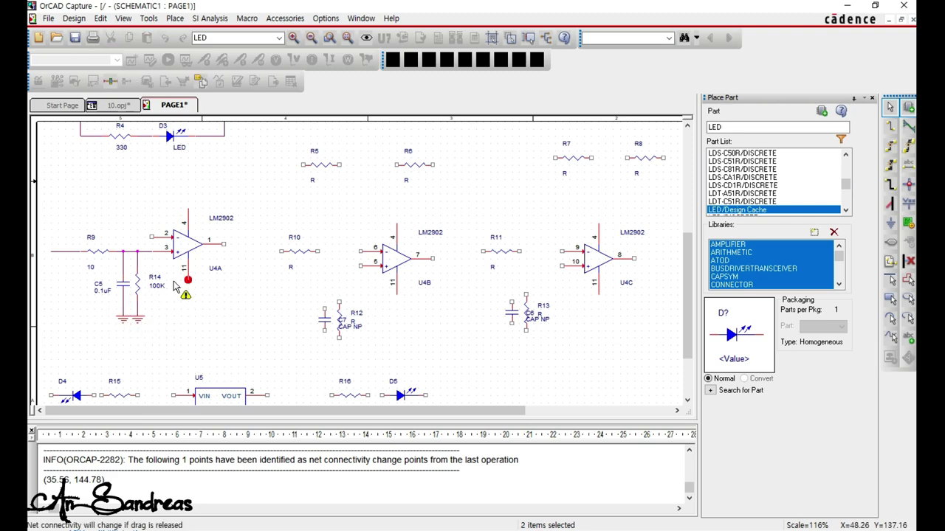
pyautogui.click(174, 283)
pyautogui.click(188, 317)
pyautogui.moveTo(189, 308); pyautogui.dragTo(189, 324)
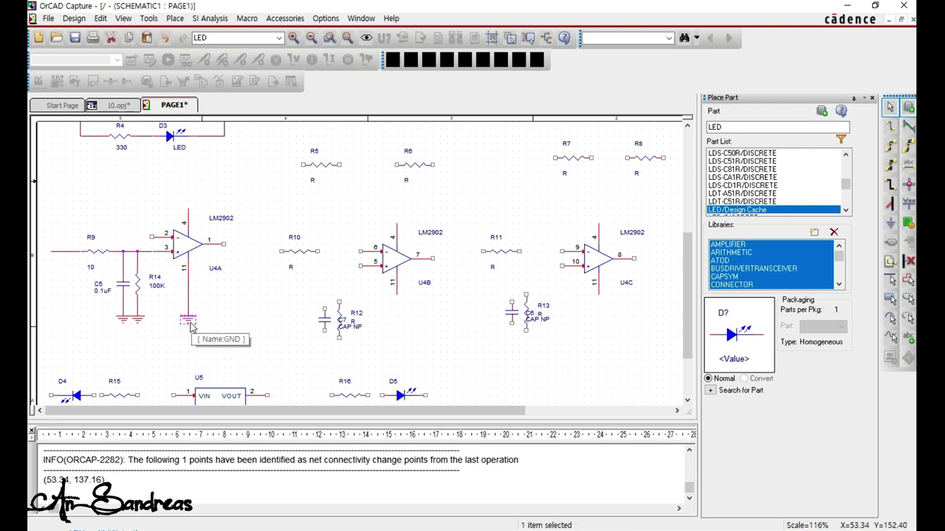
pyautogui.click(228, 332)
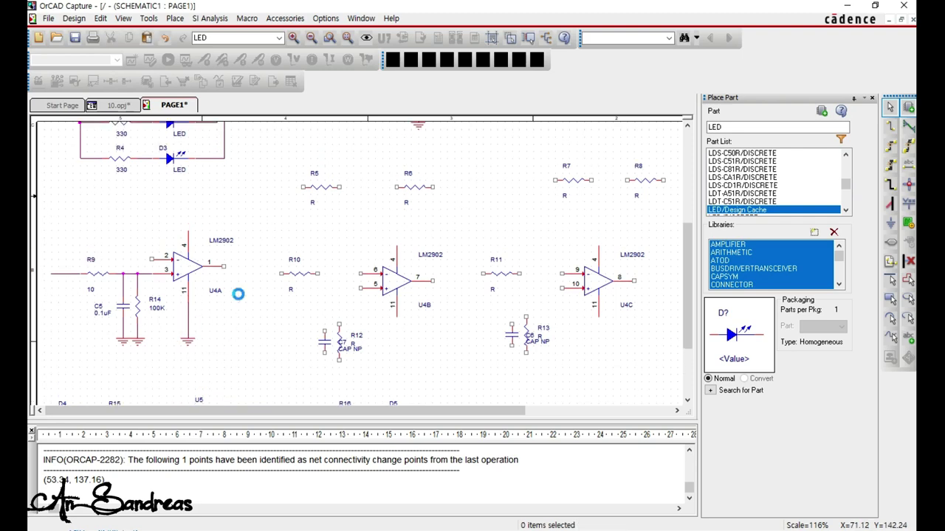
# Copy the Atmega8's +5V power symbol onto U4A's pin 4 and raise it slightly above the op-amp.
pyautogui.scroll(5, 238, 293)
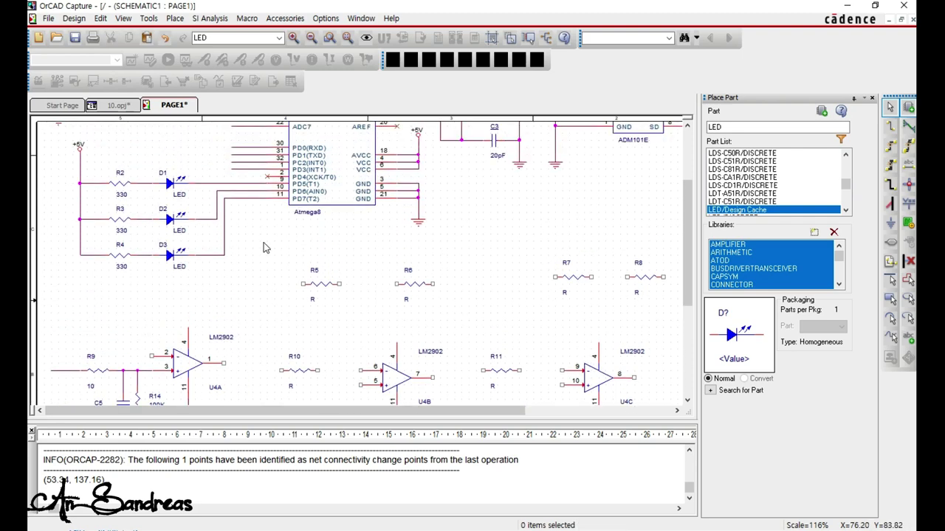
pyautogui.click(418, 135)
pyautogui.hotkey('ctrl', 'c')
pyautogui.hotkey('ctrl', 'v')
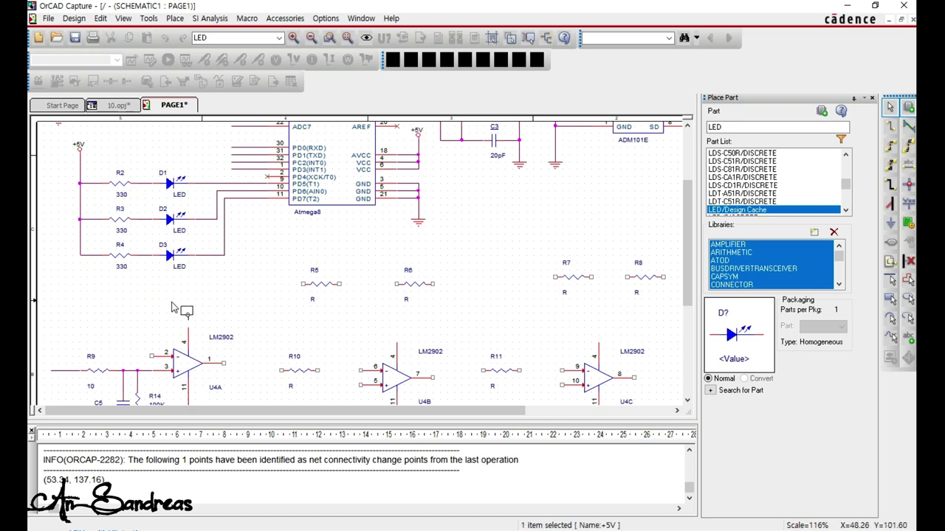
pyautogui.click(172, 313)
pyautogui.click(220, 347)
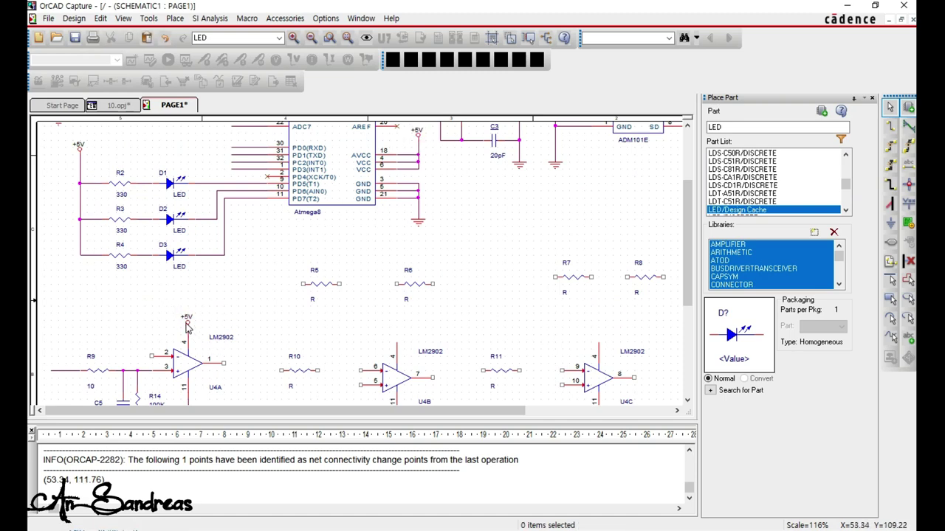
pyautogui.click(187, 327)
pyautogui.moveTo(188, 327); pyautogui.dragTo(190, 316)
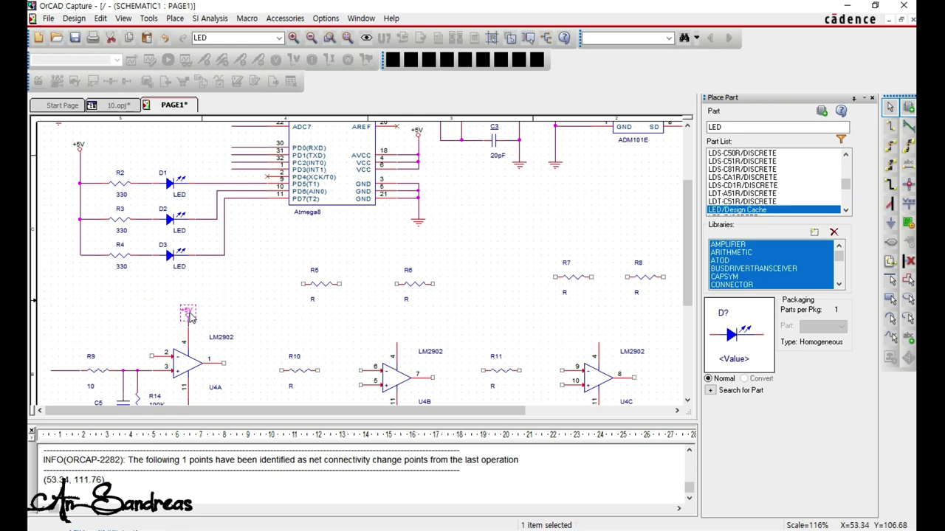
pyautogui.click(230, 325)
# Wire a feedback loop from U4A's output over the +5V symbol and back to its inverting input, pin 2.
pyautogui.scroll(-1, 229, 328)
pyautogui.press('w')
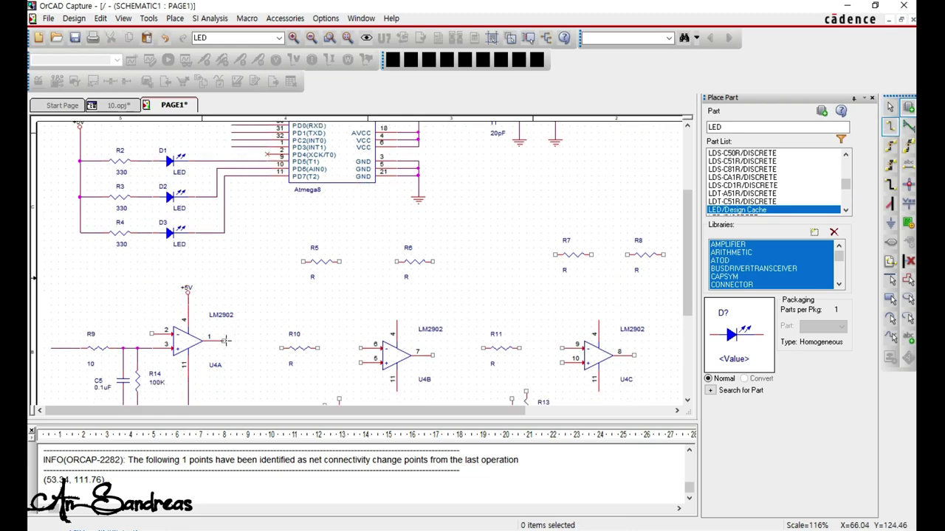
pyautogui.click(225, 340)
pyautogui.click(245, 340)
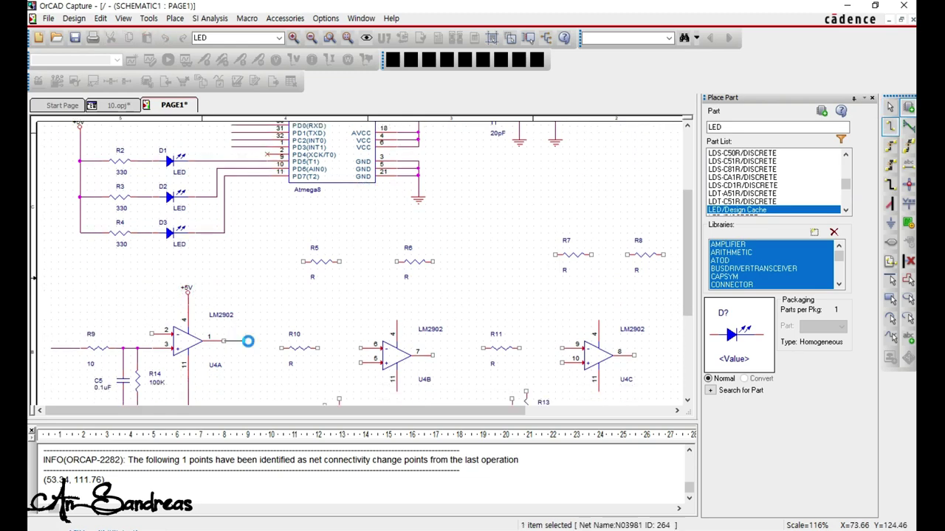
pyautogui.click(245, 268)
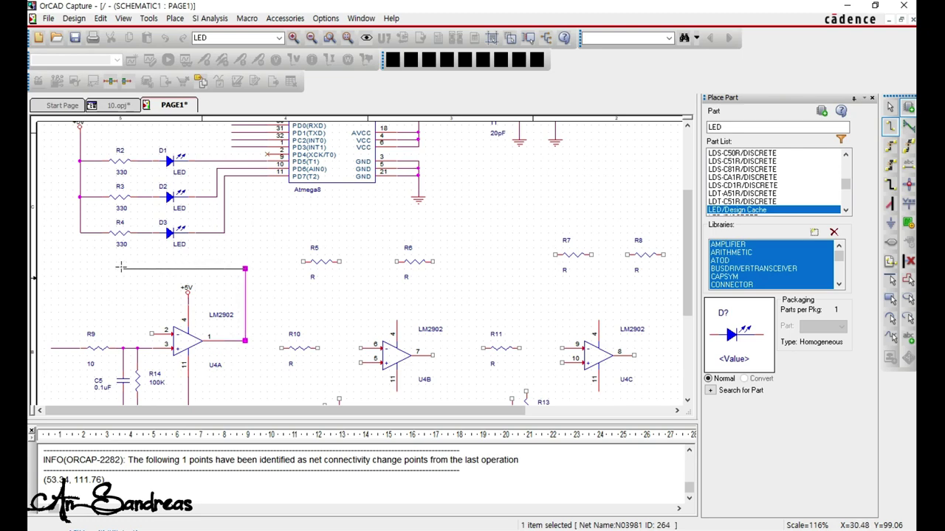
pyautogui.click(130, 269)
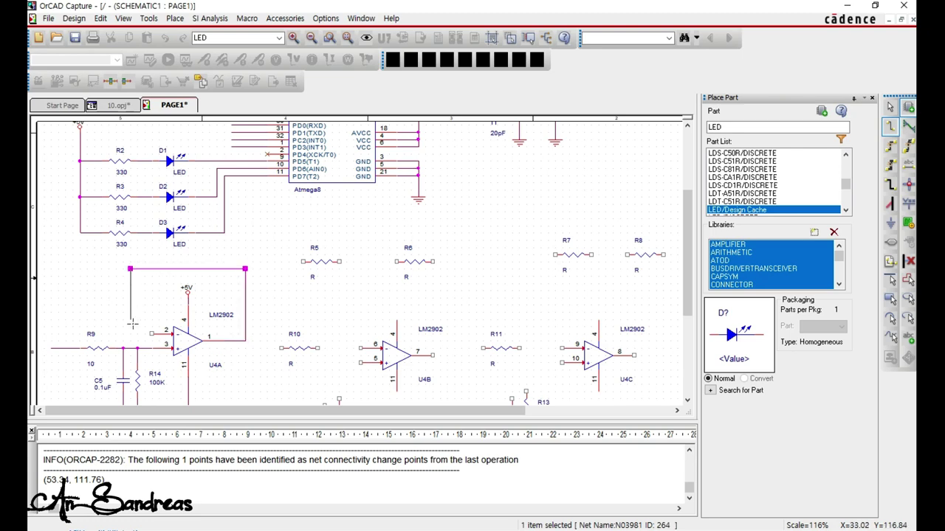
pyautogui.click(130, 333)
pyautogui.click(152, 332)
pyautogui.scroll(-1, 249, 323)
pyautogui.scroll(-1, 249, 323)
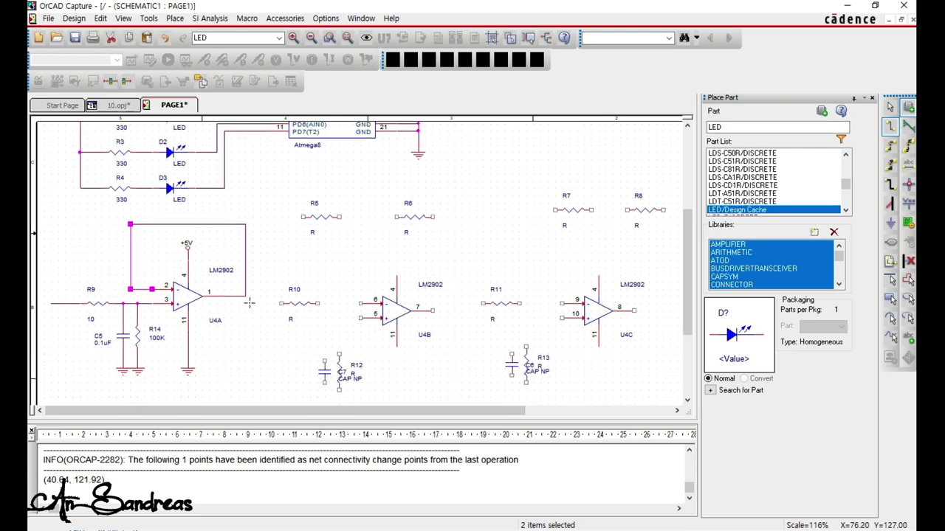
# Extend U4A's output with a short horizontal wire from the feedback corner toward R10.
pyautogui.click(266, 295)
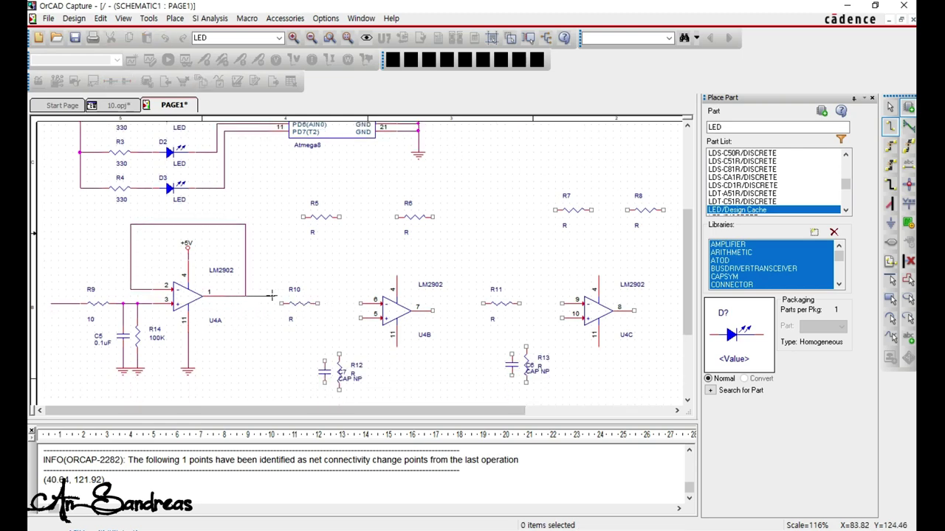
pyautogui.press('Escape')
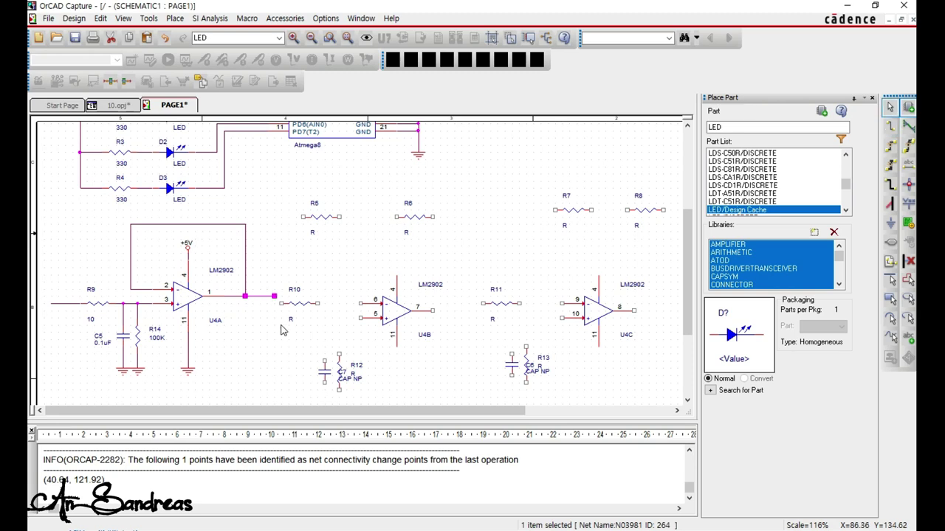
pyautogui.scroll(-1, 284, 329)
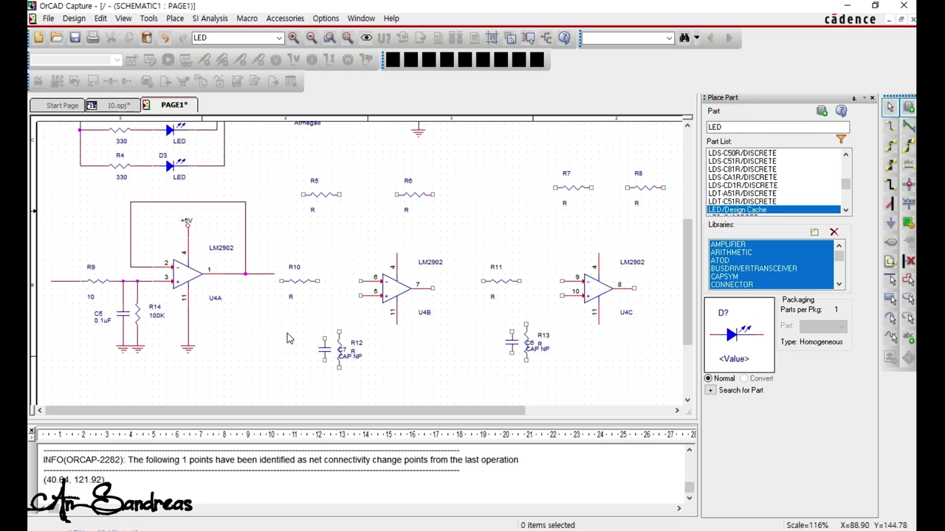
pyautogui.scroll(-1, 287, 338)
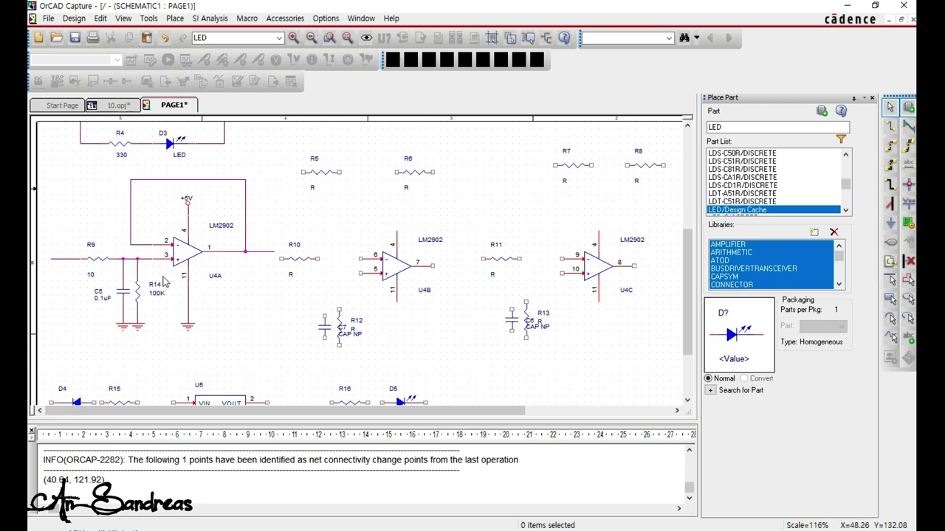
# Copy the input wire of R9 and attach the copy to R10's input end.
pyautogui.click(62, 260)
pyautogui.hotkey('ctrl', 'v')
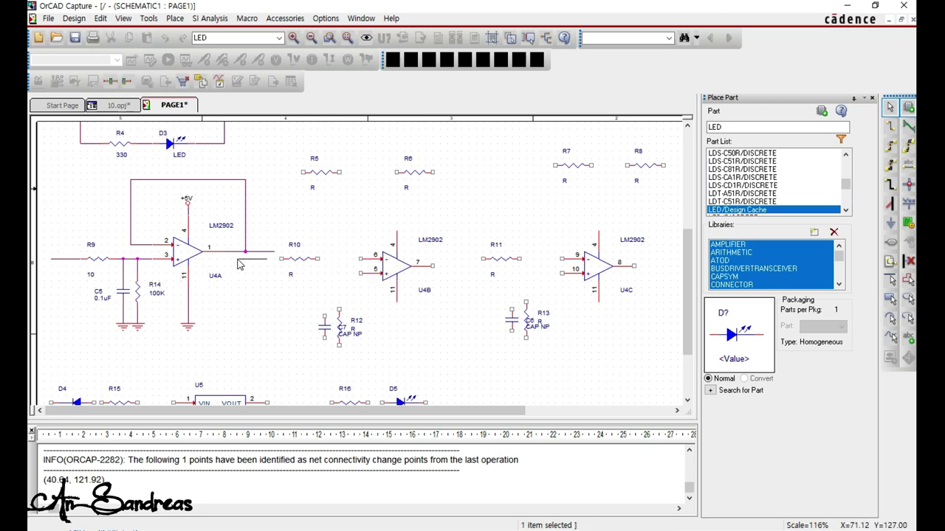
pyautogui.click(252, 261)
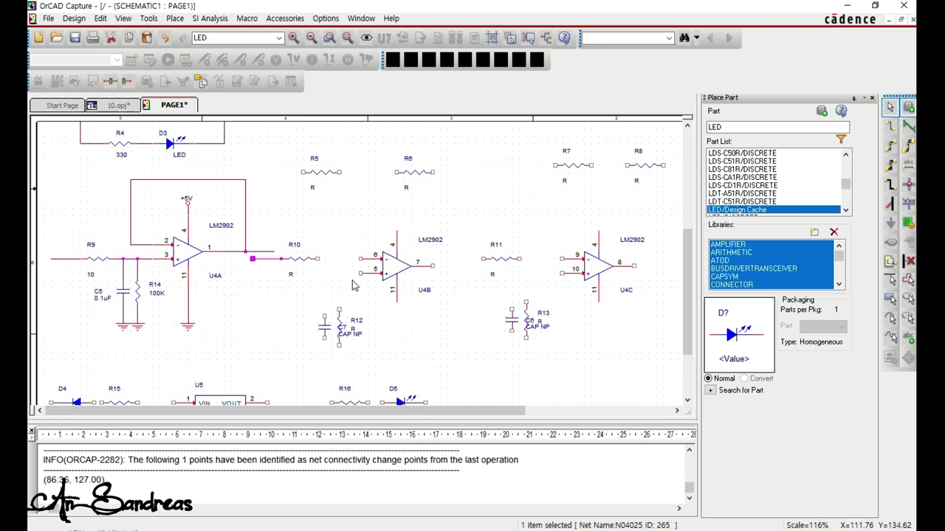
# Raise U4B until its pin 5 is level with R10, and wire R10 to that pin.
pyautogui.moveTo(393, 273); pyautogui.dragTo(392, 257)
pyautogui.press('w')
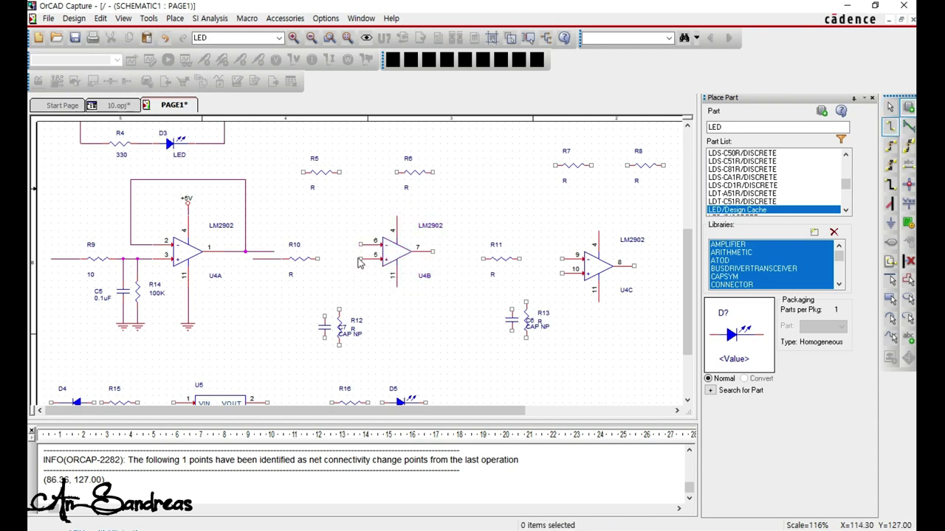
pyautogui.click(360, 258)
pyautogui.click(317, 259)
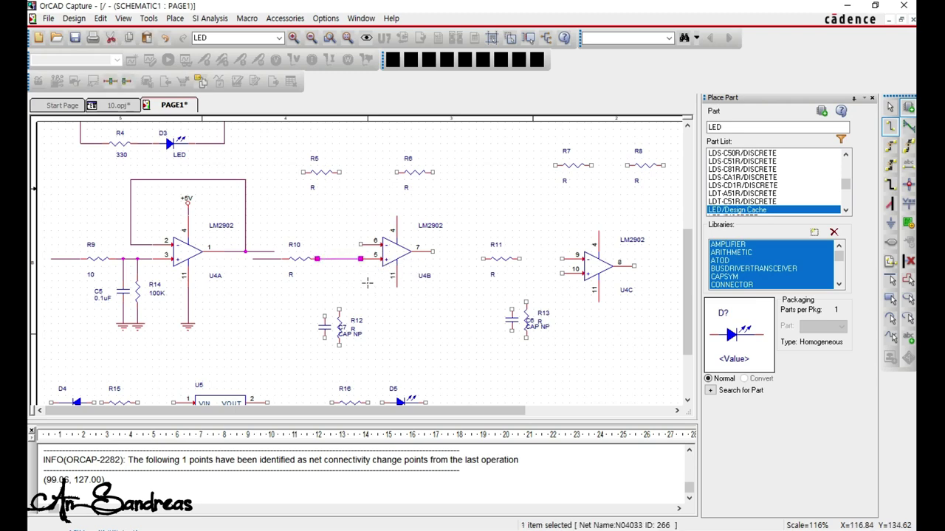
pyautogui.press('Escape')
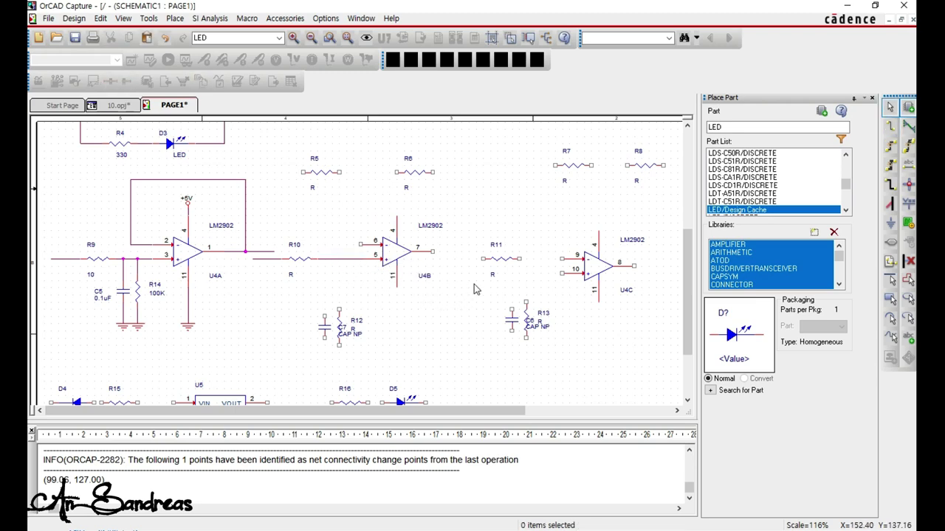
# Shift the U4C group with R7, R8, R11, R13 and C6 to the right, followed by the U4B group with R5, R6, R10, R12 and C7.
pyautogui.keyDown('ctrl'); pyautogui.scroll(-2, 474, 289); pyautogui.keyUp('ctrl')
pyautogui.moveTo(516, 325); pyautogui.dragTo(381, 171)
pyautogui.moveTo(453, 273); pyautogui.dragTo(503, 267)
pyautogui.click(354, 297)
pyautogui.moveTo(369, 309); pyautogui.dragTo(248, 184)
pyautogui.moveTo(316, 257); pyautogui.dragTo(341, 262)
pyautogui.click(263, 306)
pyautogui.keyDown('ctrl'); pyautogui.scroll(3, 274, 265); pyautogui.keyUp('ctrl')
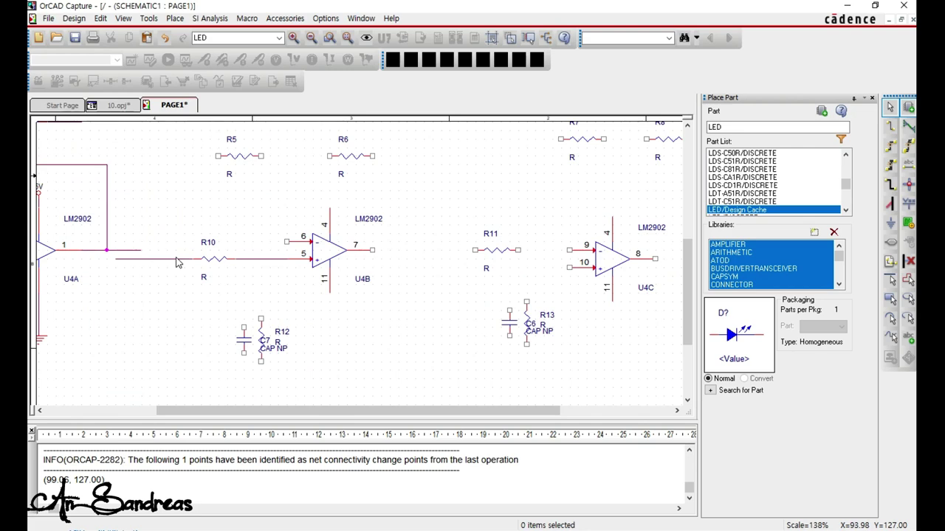
# Shorten R10's input wire from its free end and move R10 slightly toward U4B.
pyautogui.click(158, 260)
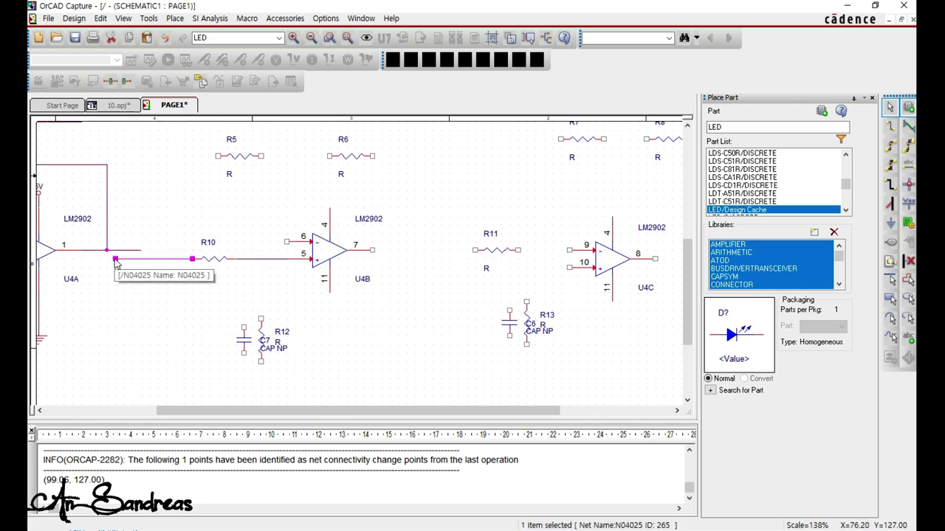
pyautogui.moveTo(147, 260); pyautogui.dragTo(167, 260)
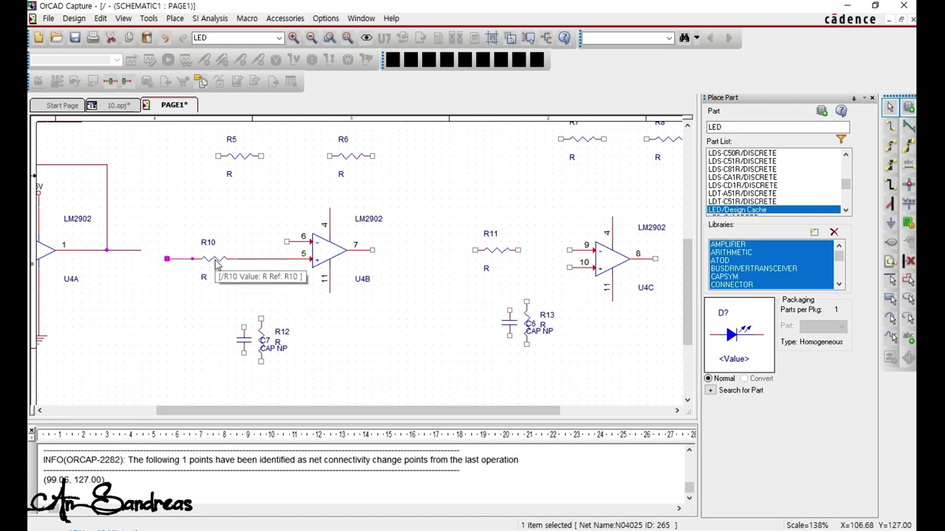
pyautogui.click(226, 261)
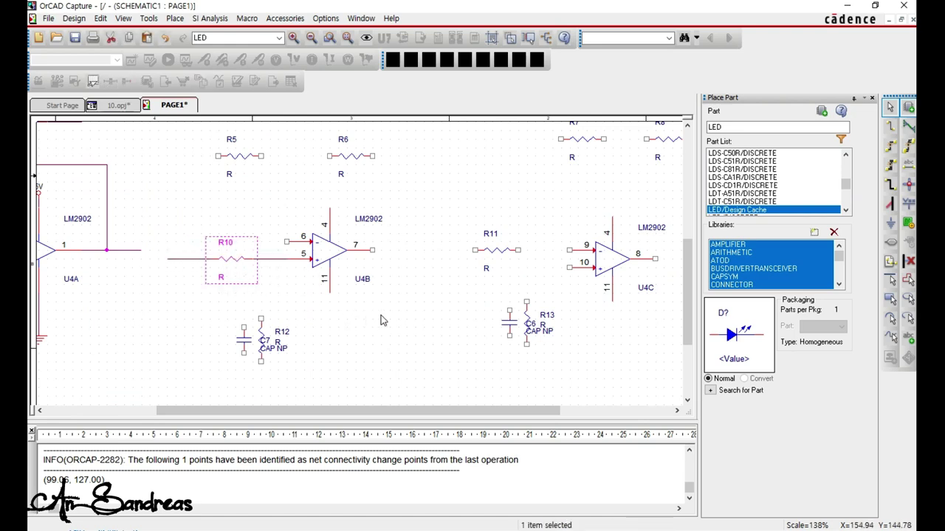
# Raise R10, U4B and their connecting wires together until R10 is level with U4A's output wire.
pyautogui.moveTo(393, 314); pyautogui.dragTo(200, 208)
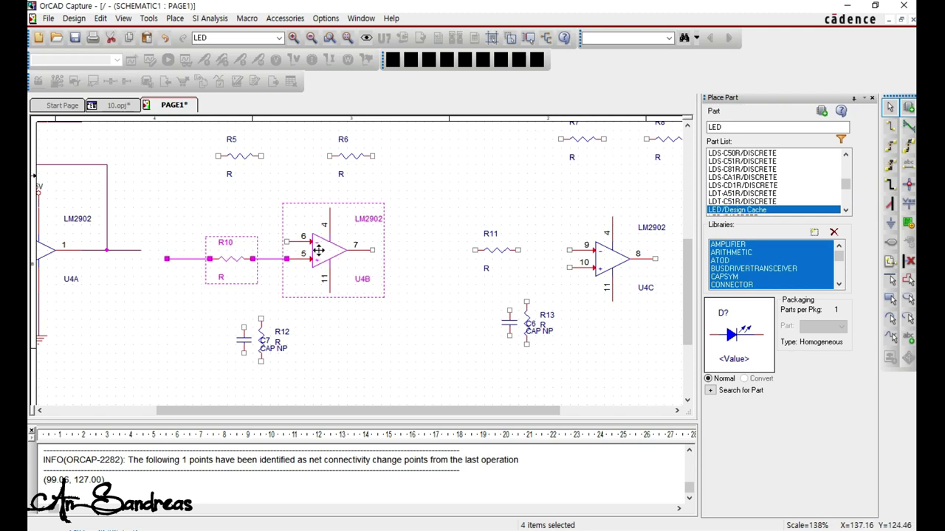
pyautogui.moveTo(325, 245); pyautogui.dragTo(325, 236)
pyautogui.click(381, 317)
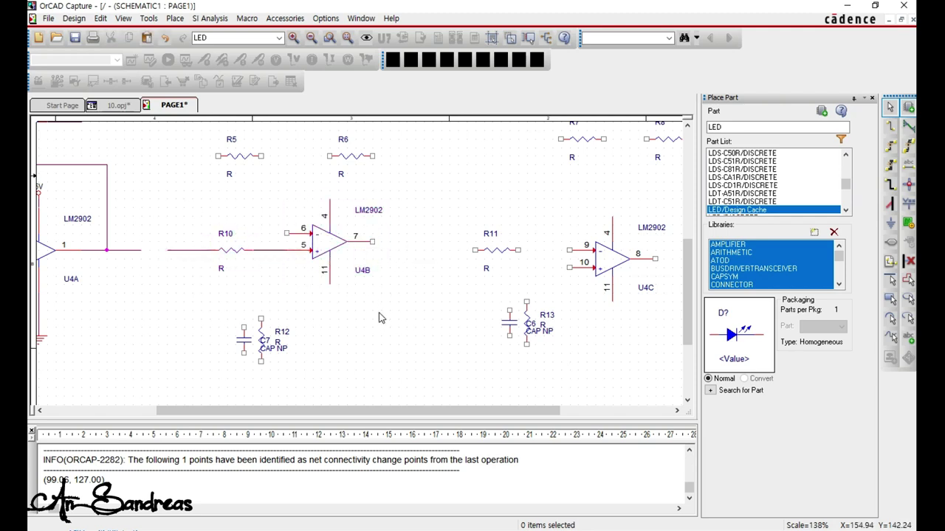
# Move C7's reference and value labels to the left of the capacitor and set its value to 0.1uF.
pyautogui.click(265, 343)
pyautogui.keyDown('ctrl'); pyautogui.click(270, 351); pyautogui.keyUp('ctrl')
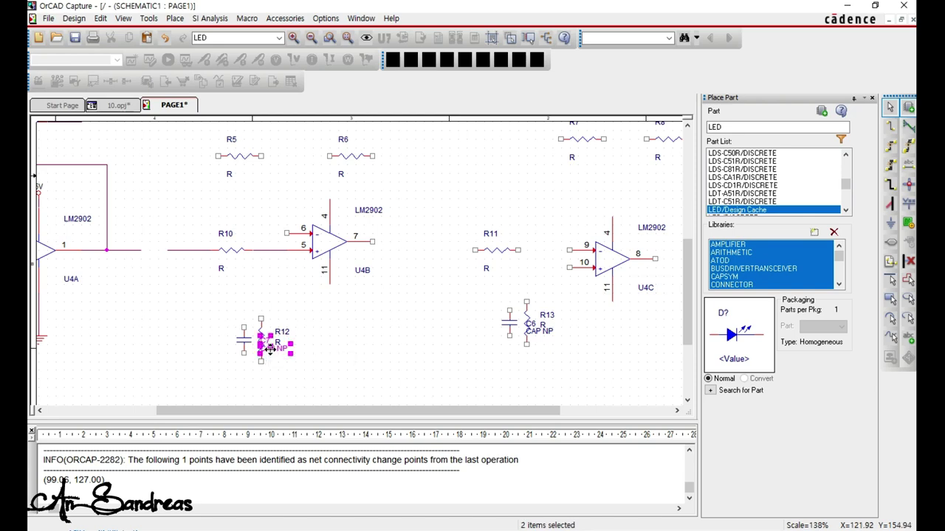
pyautogui.moveTo(270, 353); pyautogui.dragTo(227, 354)
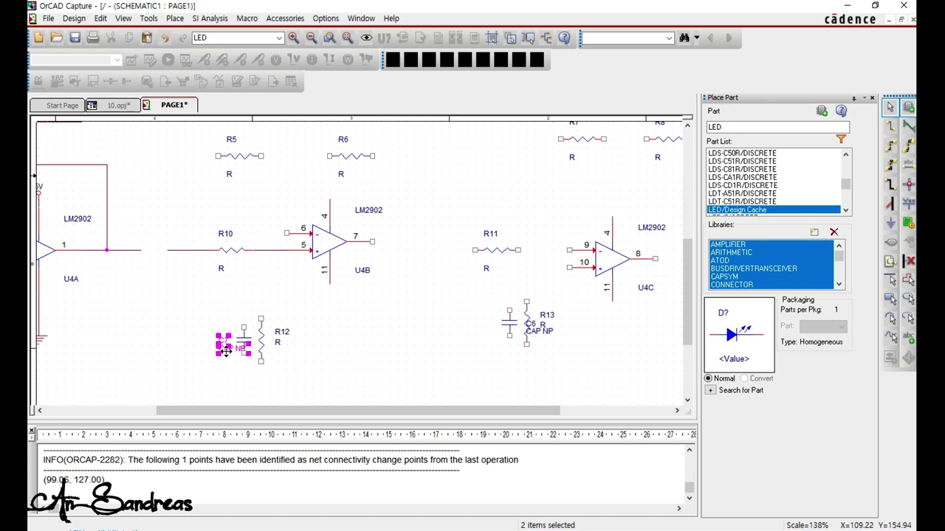
pyautogui.doubleClick(226, 352)
pyautogui.write('0.1u')
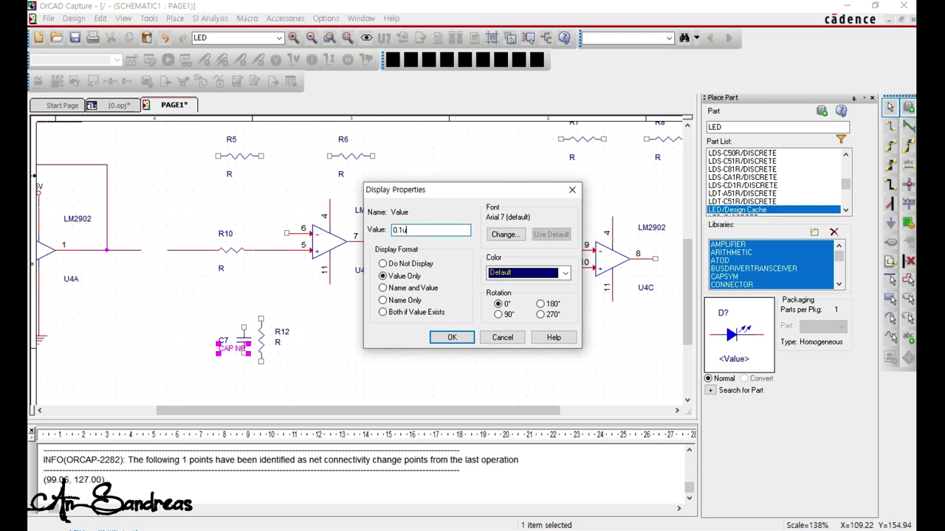
pyautogui.write('F')
pyautogui.press('Return')
pyautogui.click(245, 379)
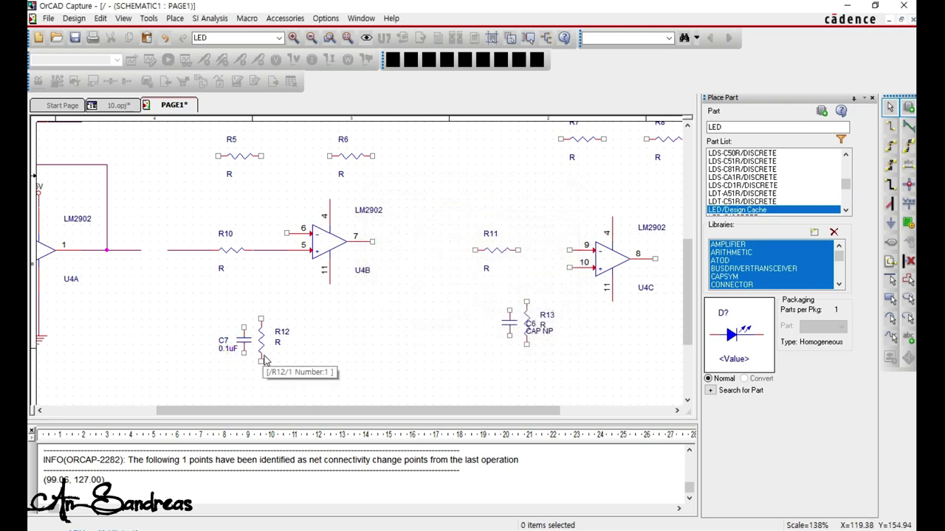
# Move C7 and R12 up together to just below the wire between R10 and U4B's pin 5.
pyautogui.keyDown('ctrl'); pyautogui.scroll(-2, 221, 377); pyautogui.keyUp('ctrl')
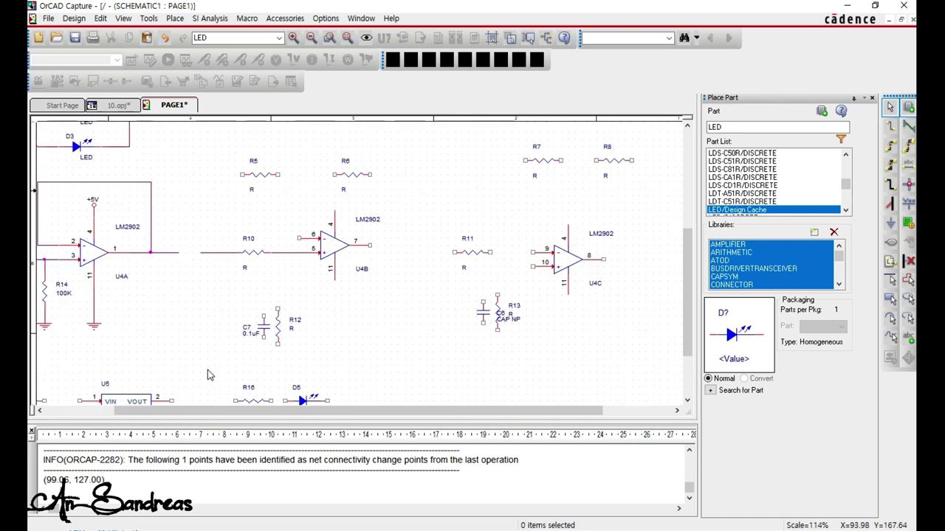
pyautogui.moveTo(285, 314); pyautogui.dragTo(294, 290)
pyautogui.click(214, 333)
# Copy the ground symbols under C5 and R14 and attach the copies beneath C7 and R12.
pyautogui.moveTo(115, 339); pyautogui.dragTo(74, 306)
pyautogui.hotkey('ctrl', 'c')
pyautogui.hotkey('ctrl', 'v')
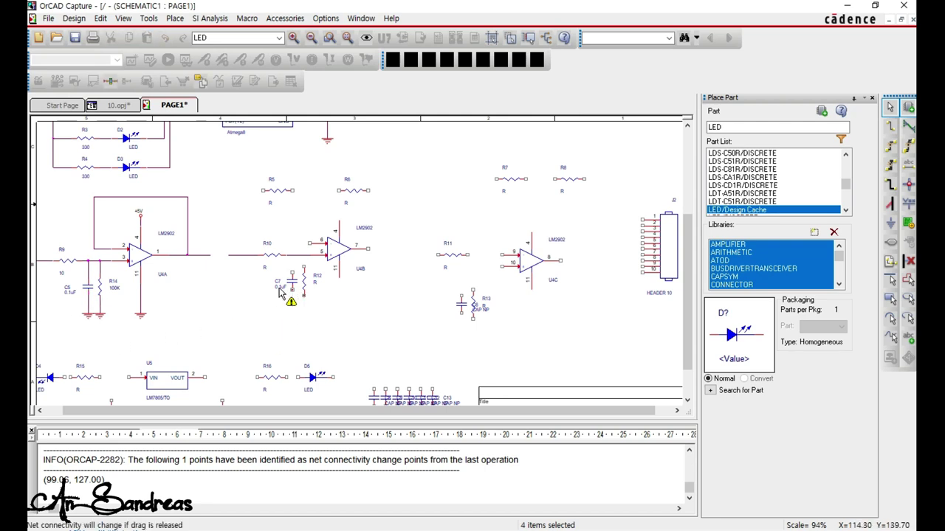
pyautogui.moveTo(281, 293); pyautogui.dragTo(288, 297)
pyautogui.click(377, 319)
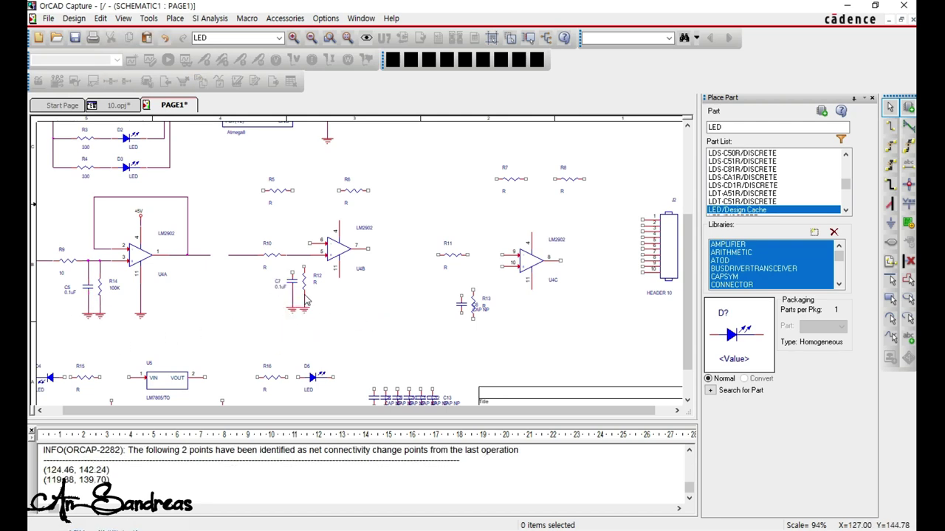
# Wire the upper ends of C7 and R12 to the line between R10 and U4B's pin 5.
pyautogui.press('w')
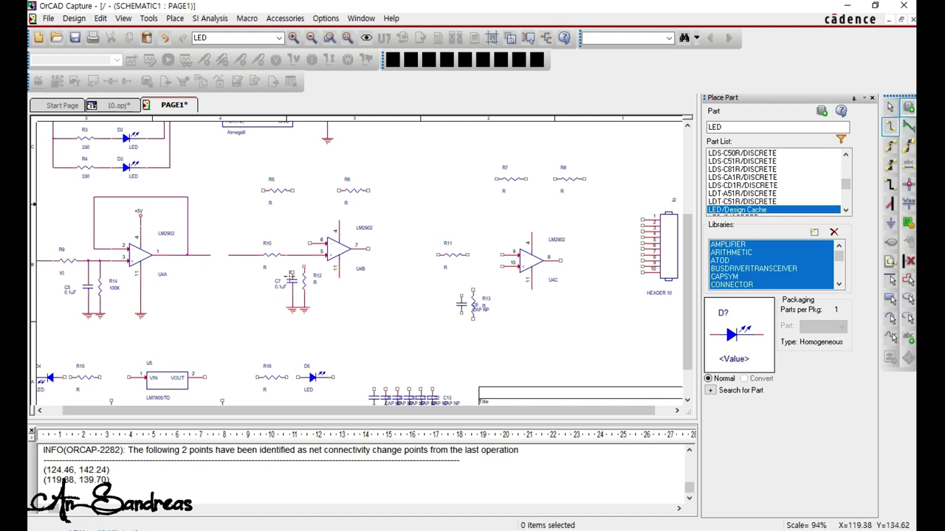
pyautogui.click(292, 274)
pyautogui.click(292, 255)
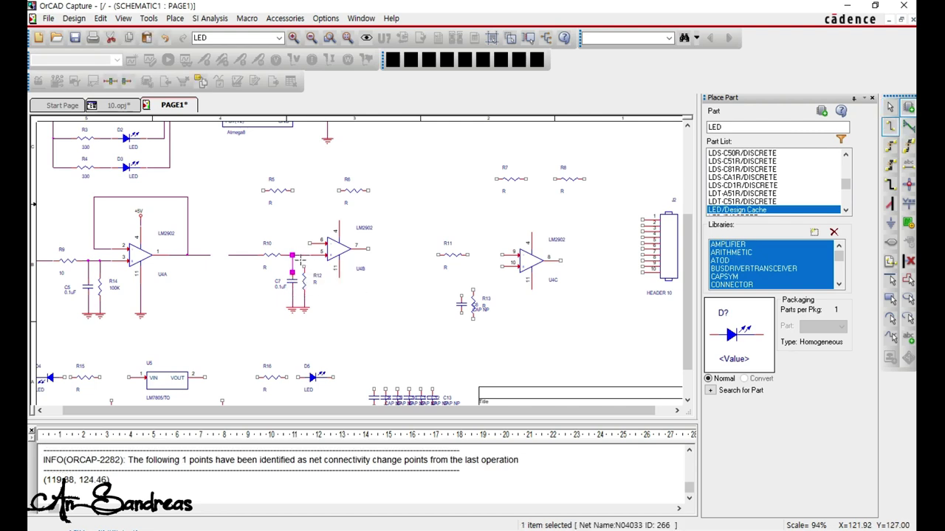
pyautogui.click(305, 266)
pyautogui.click(304, 256)
pyautogui.press('Escape')
pyautogui.press('Escape')
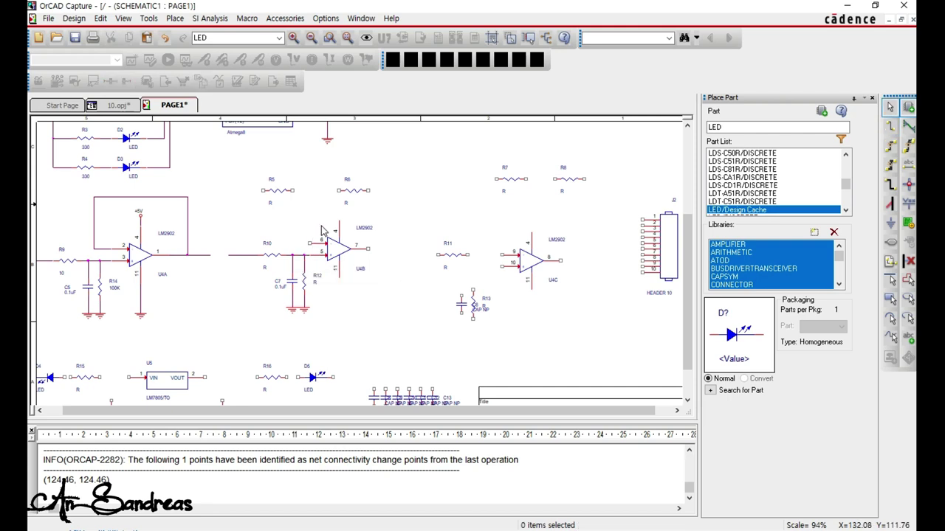
# Wire U4B's inverting input, pin 6, up to the gap between R5 and R6.
pyautogui.press('w')
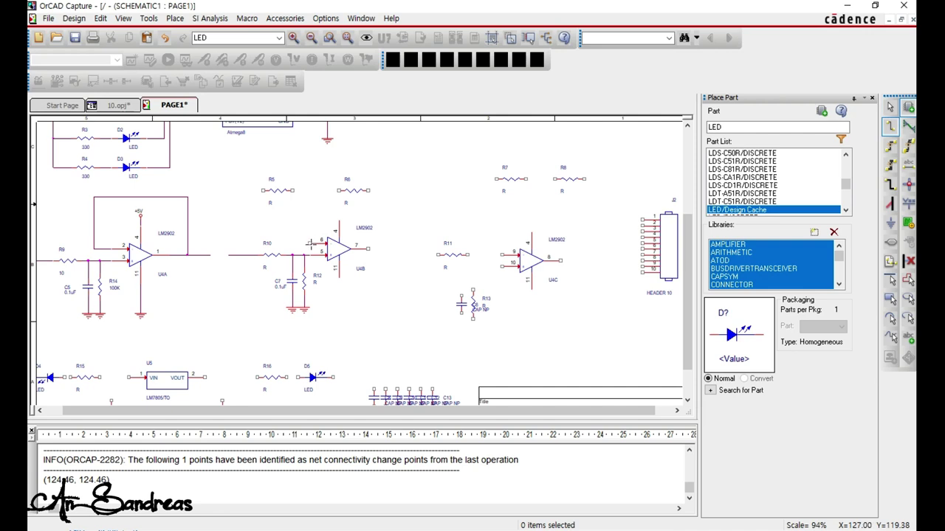
pyautogui.click(316, 242)
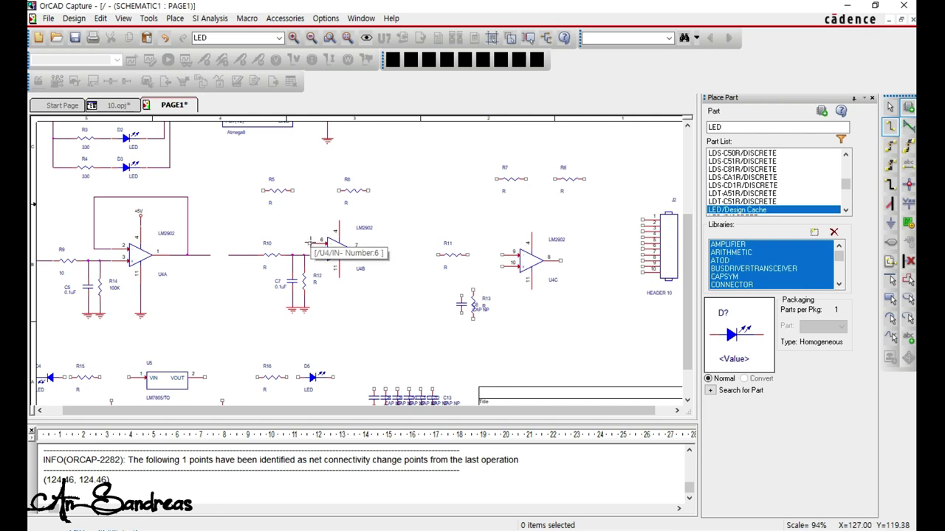
pyautogui.click(298, 191)
pyautogui.press('Escape')
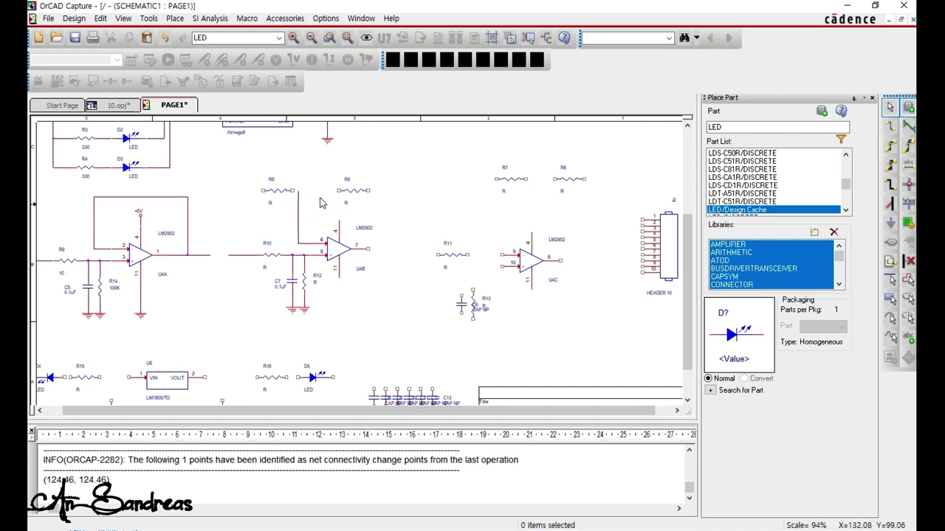
# Move R6 left, closer to the vertical wire from U4B's pin 6 and level with R5.
pyautogui.keyDown('ctrl'); pyautogui.scroll(3, 307, 200); pyautogui.keyUp('ctrl')
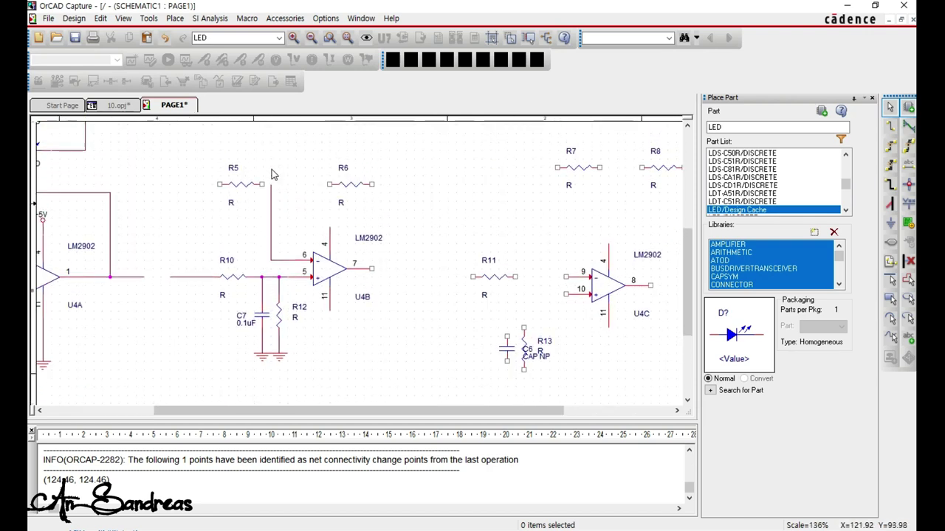
pyautogui.keyDown('ctrl'); pyautogui.scroll(1, 285, 218); pyautogui.keyUp('ctrl')
pyautogui.moveTo(334, 211); pyautogui.dragTo(298, 212)
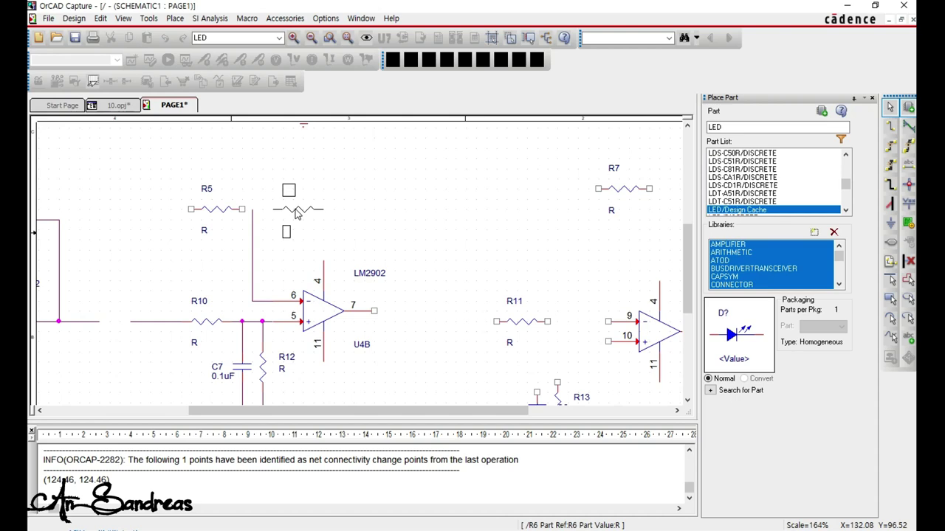
pyautogui.click(293, 213)
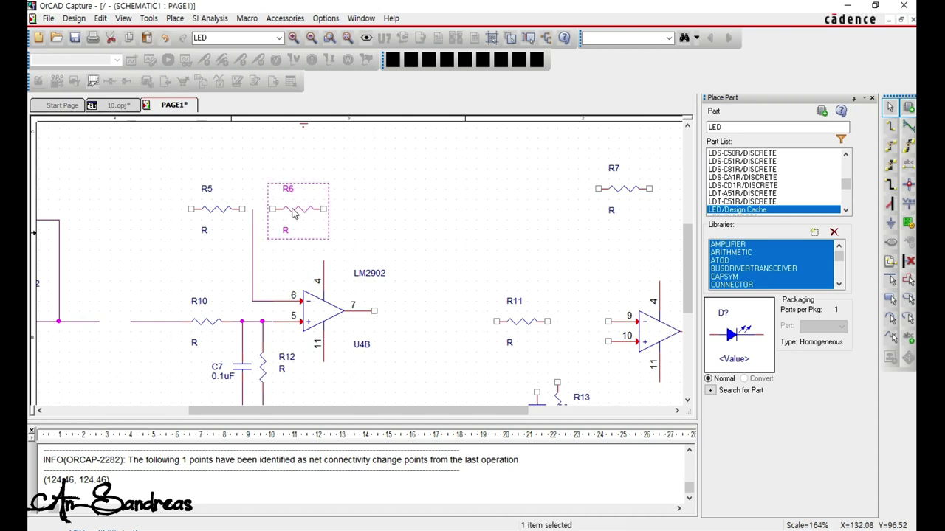
pyautogui.click(379, 240)
# Copy U4A's +5V power symbol onto pin 4 of U4B and pin 4 of U4C.
pyautogui.keyDown('ctrl'); pyautogui.scroll(-1, 352, 269); pyautogui.keyUp('ctrl')
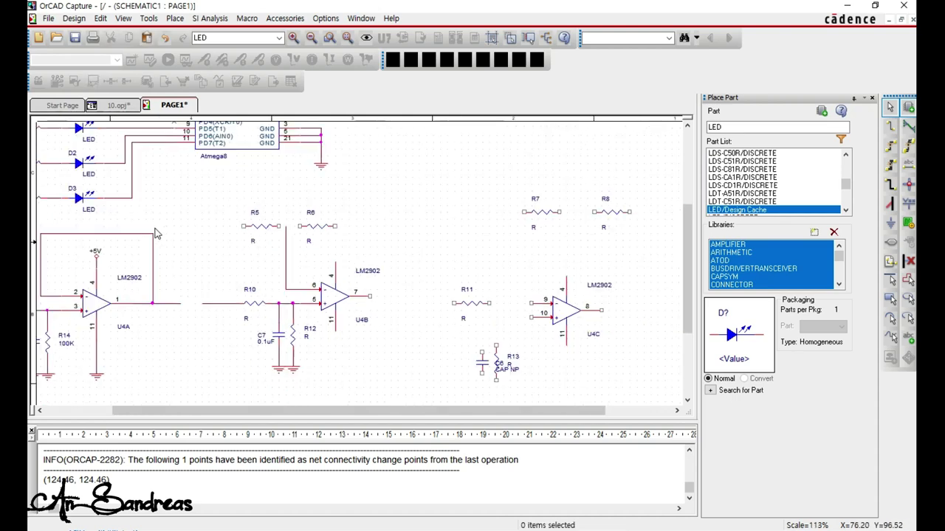
pyautogui.moveTo(96, 254)
pyautogui.mouseDown()
pyautogui.moveTo(344, 251)
pyautogui.moveTo(325, 248)
pyautogui.mouseUp()
pyautogui.click(322, 243)
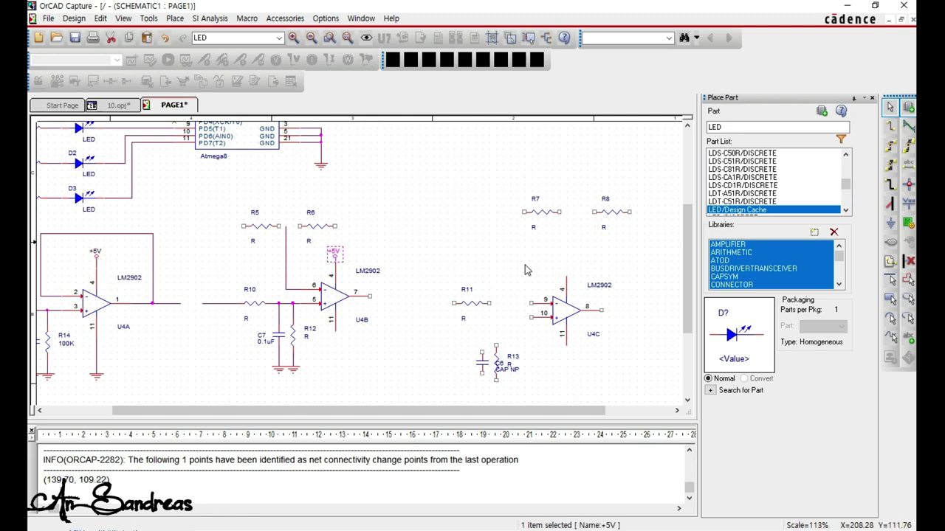
pyautogui.hotkey('ctrl', 'v')
pyautogui.click(554, 255)
pyautogui.click(467, 298)
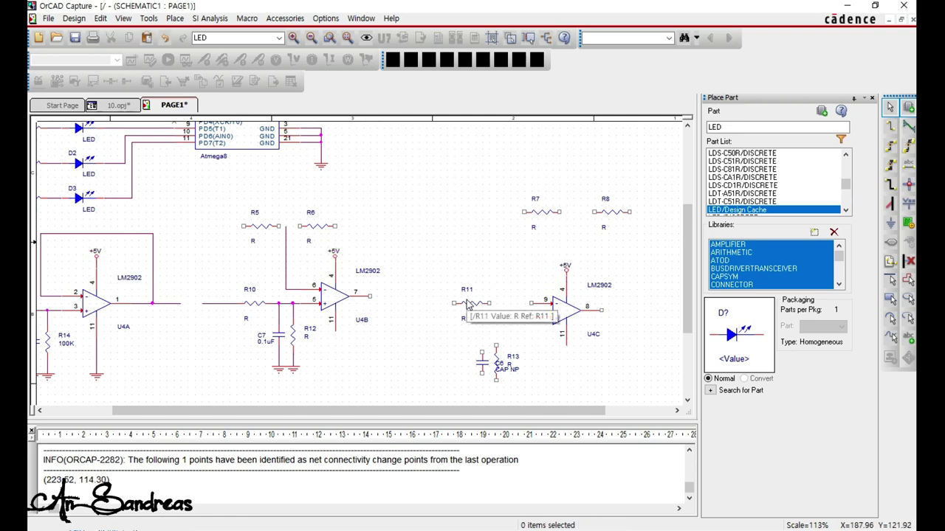
# Wire R5 to R6 through the upper end of the wire from U4B's pin 6.
pyautogui.press('w')
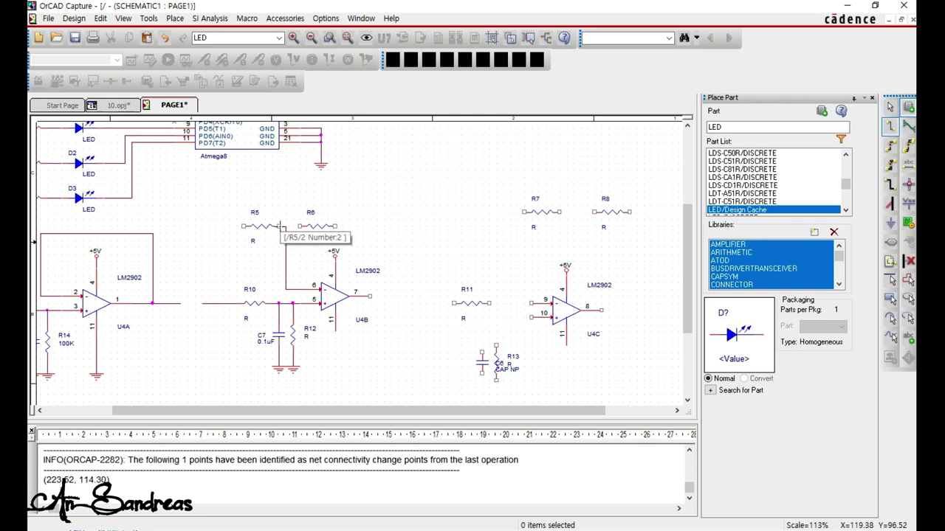
pyautogui.click(280, 226)
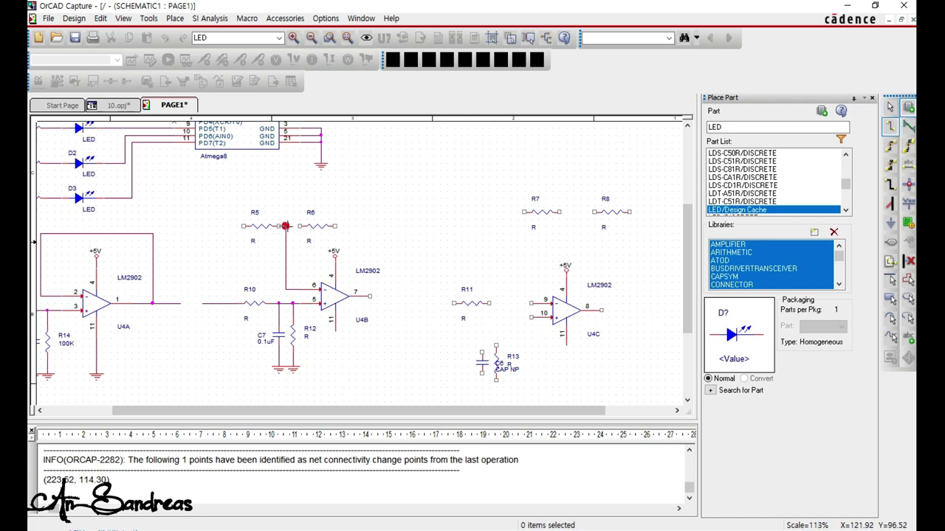
pyautogui.click(299, 226)
pyautogui.press('Escape')
# Set the values of R6 and R5 to 1K.
pyautogui.doubleClick(311, 245)
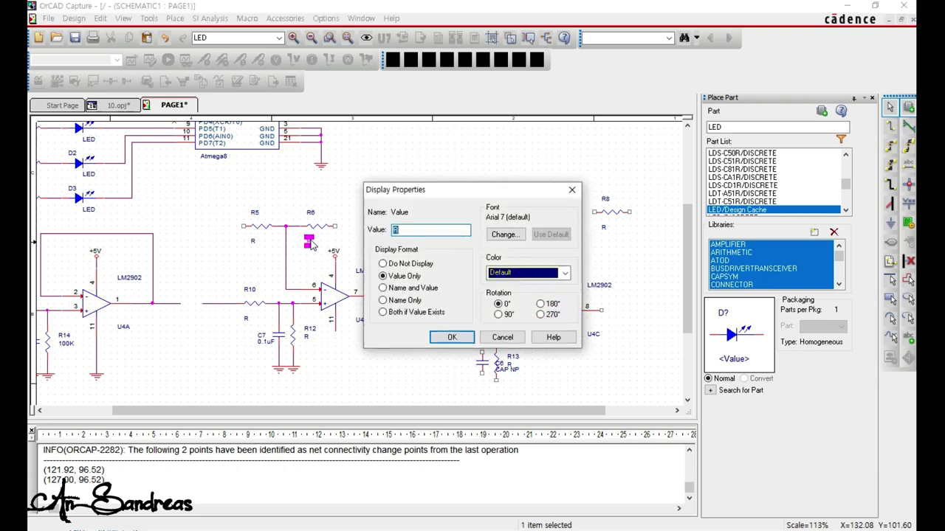
pyautogui.press('Return')
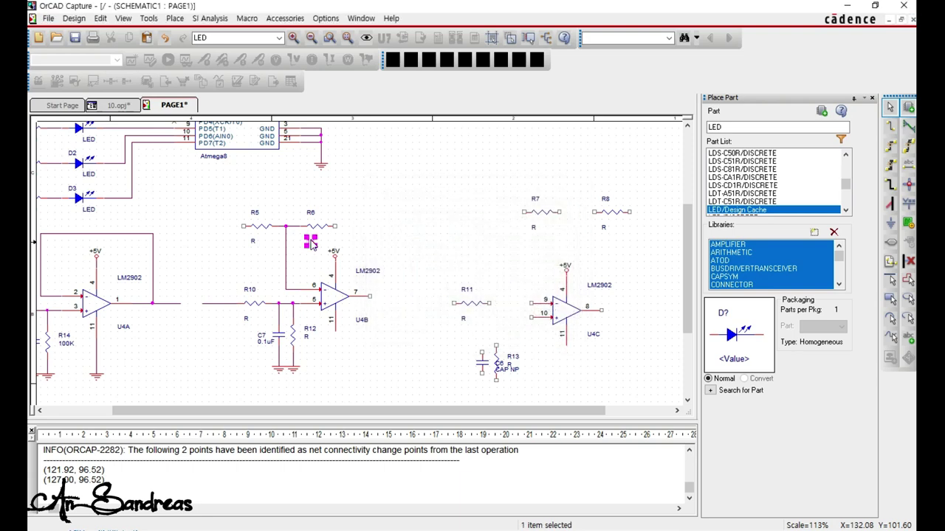
pyautogui.doubleClick(253, 243)
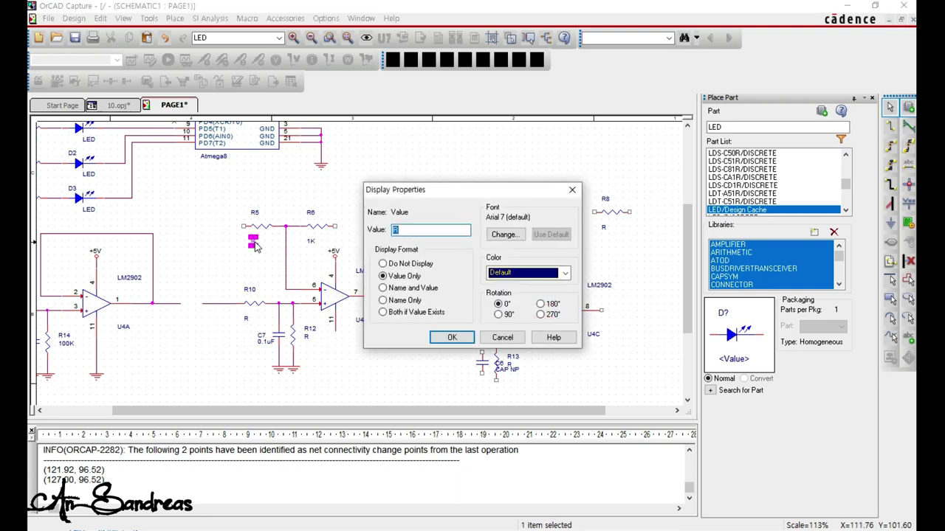
pyautogui.press('Return')
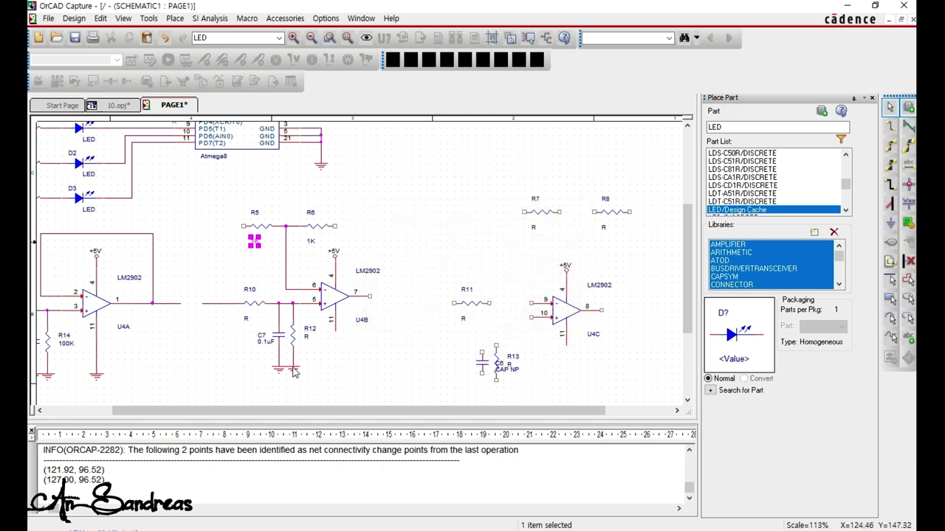
# Copy a ground symbol with its wire to R5's free end and shift it left, clear of the 1K label.
pyautogui.moveTo(307, 382); pyautogui.dragTo(285, 352)
pyautogui.hotkey('ctrl', 'v')
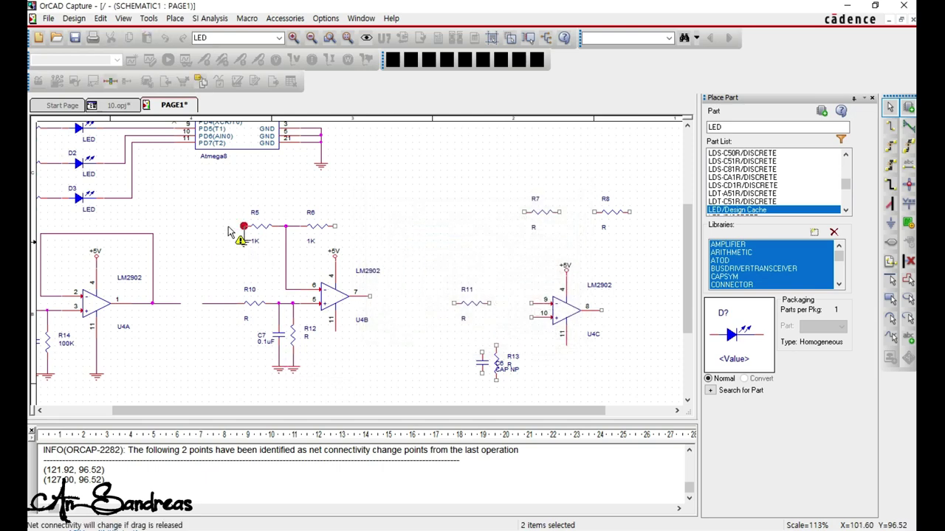
pyautogui.click(229, 229)
pyautogui.moveTo(242, 246); pyautogui.dragTo(225, 266)
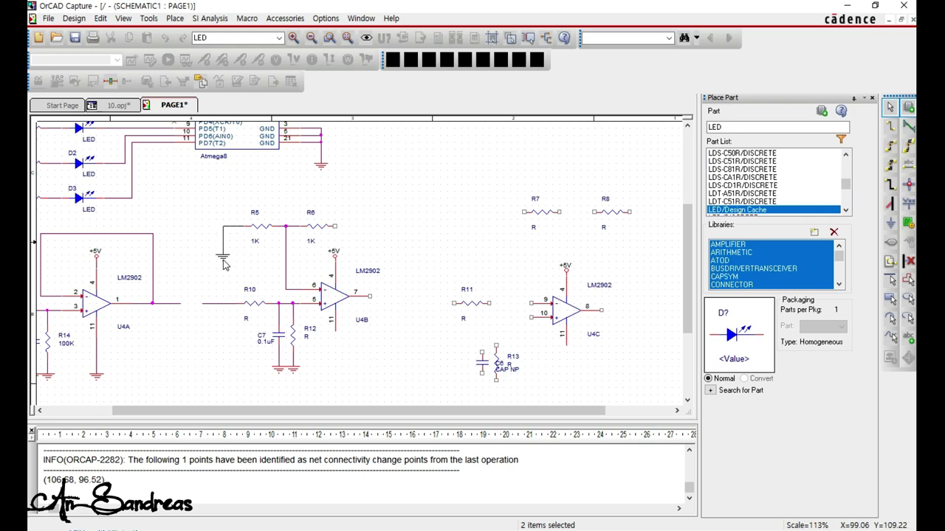
pyautogui.click(273, 275)
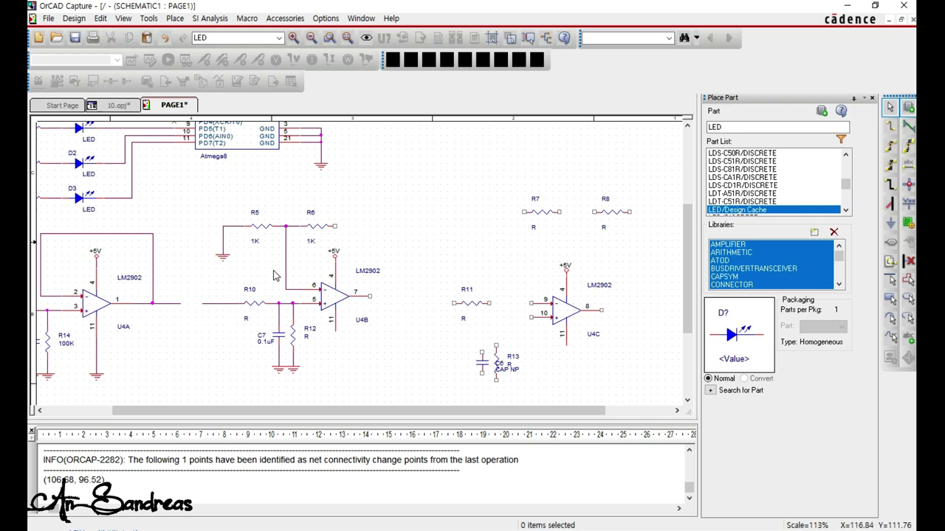
# Wire R6's free end down to U4B's output, pin 7, and extend the output wire a short way to the right.
pyautogui.press('w')
pyautogui.click(336, 226)
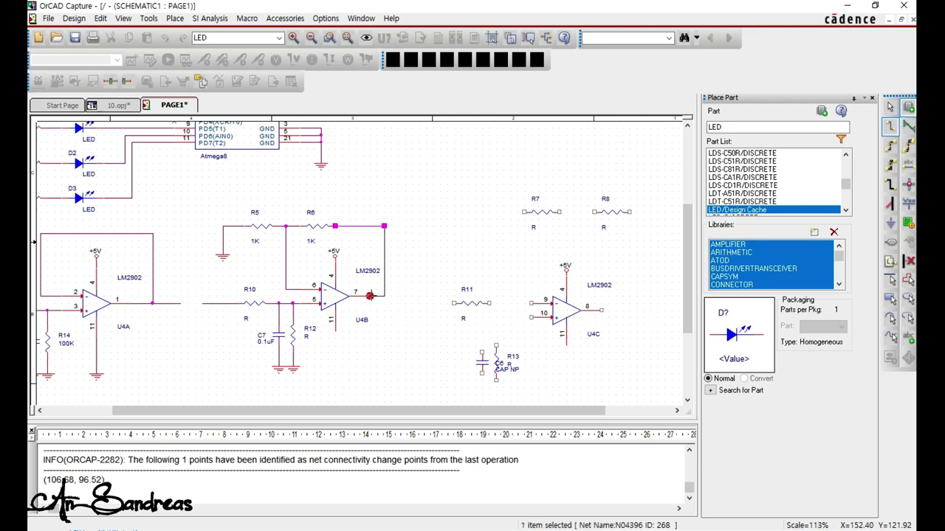
pyautogui.click(384, 295)
pyautogui.doubleClick(412, 296)
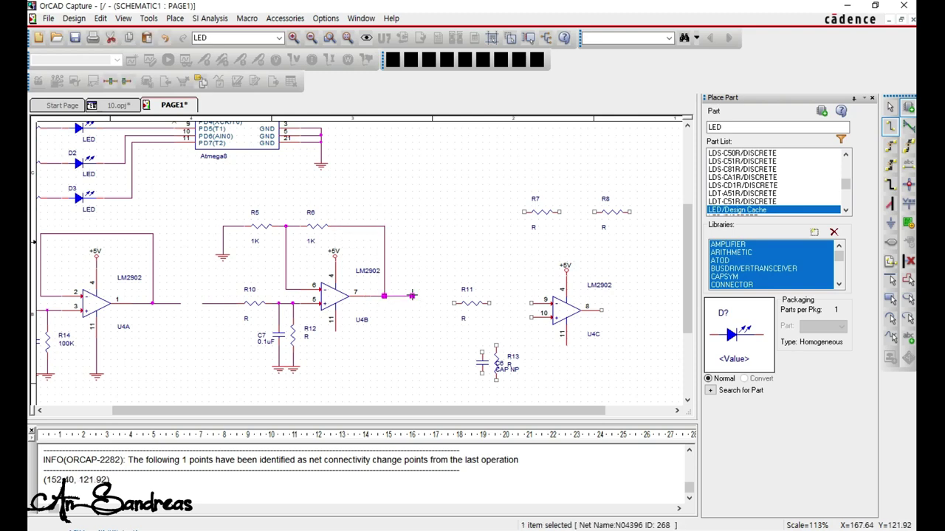
pyautogui.press('Escape')
pyautogui.click(418, 330)
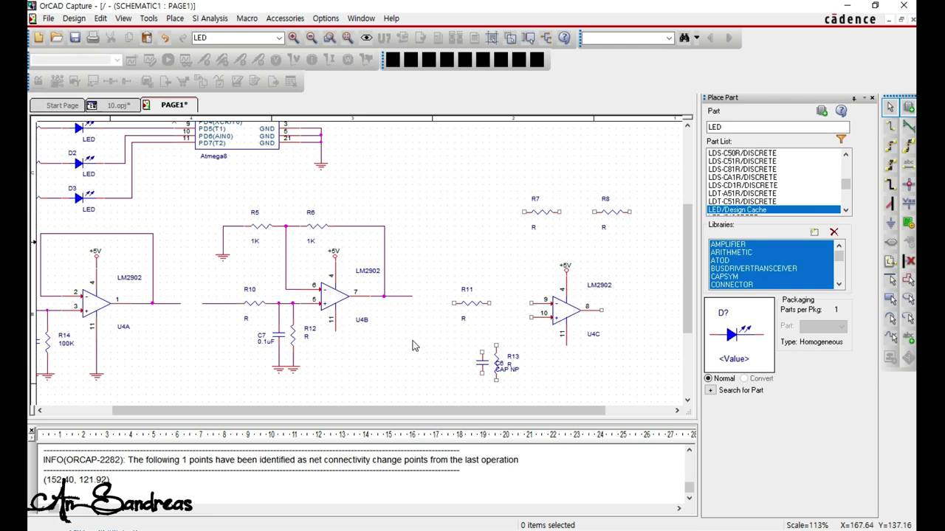
# Set R12's value to 100K and R10's value to 10.
pyautogui.doubleClick(305, 337)
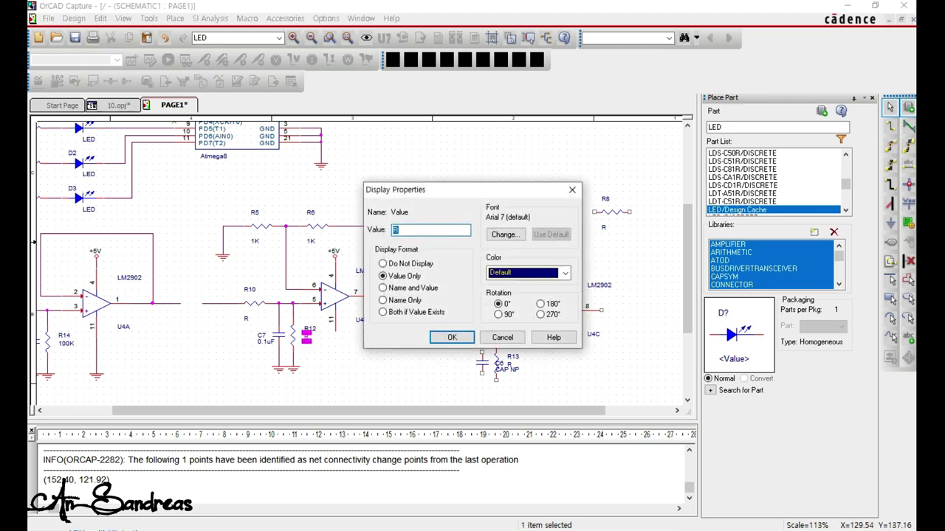
pyautogui.press('Return')
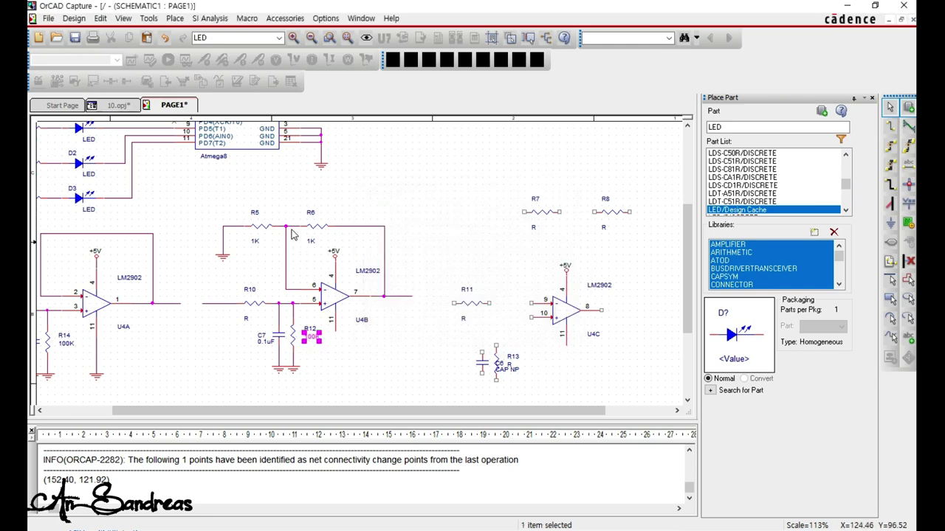
pyautogui.doubleClick(246, 319)
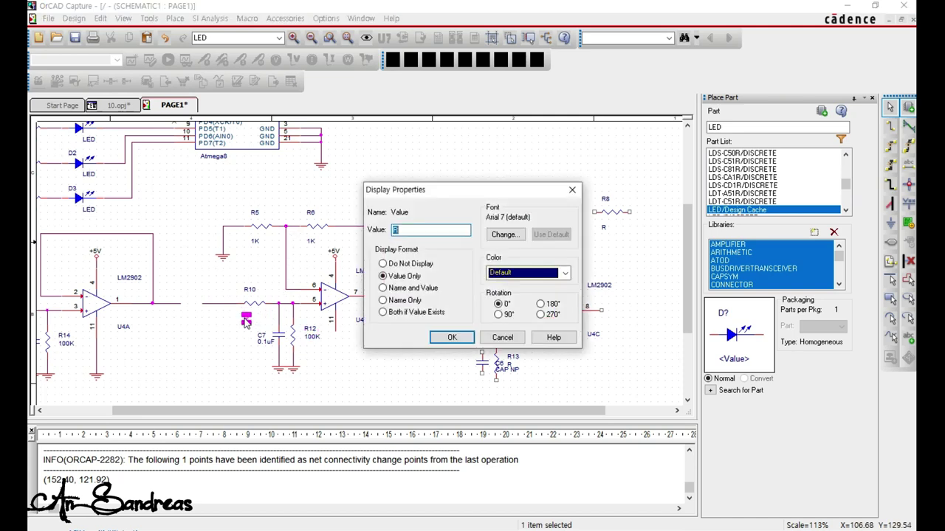
pyautogui.write('10')
pyautogui.press('Return')
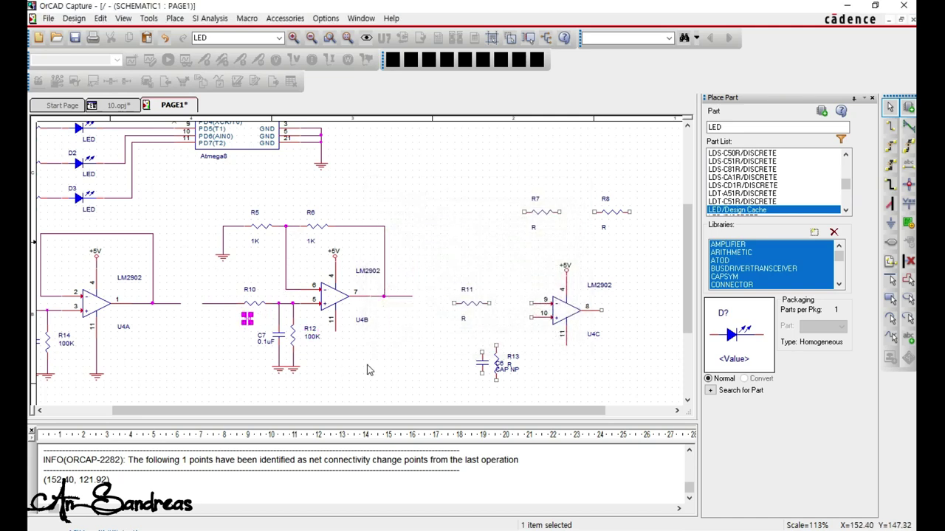
pyautogui.click(369, 370)
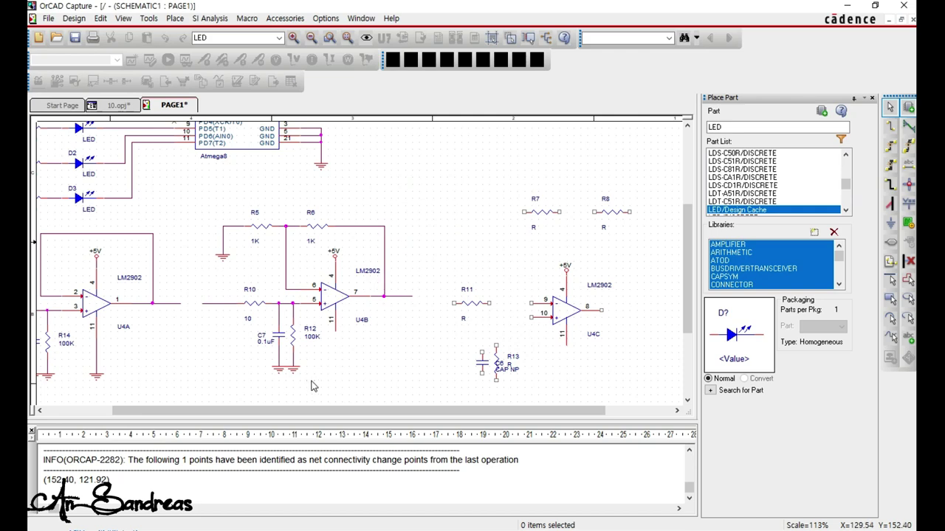
# Copy the ground symbol and wire under U4A onto pin 11 of U4B.
pyautogui.moveTo(150, 388); pyautogui.dragTo(86, 364)
pyautogui.hotkey('ctrl', 'c')
pyautogui.hotkey('ctrl', 'v')
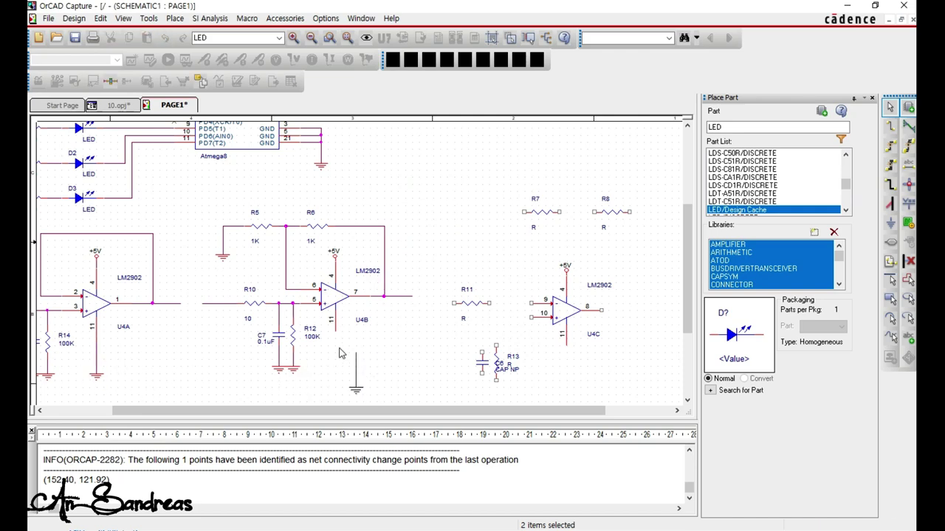
pyautogui.click(325, 337)
pyautogui.click(386, 363)
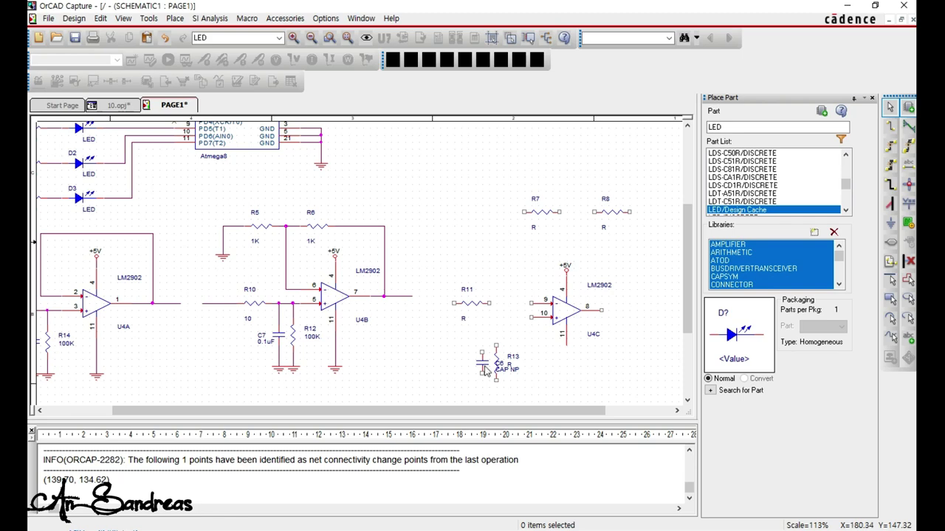
# Copy R10's input wire onto the left end of R11.
pyautogui.scroll(-1, 528, 354)
pyautogui.moveTo(499, 411); pyautogui.dragTo(566, 411)
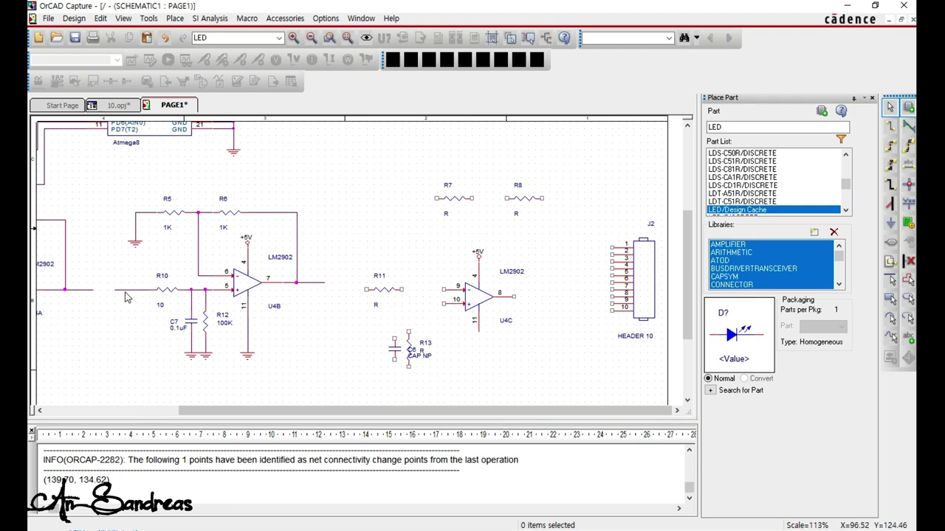
pyautogui.moveTo(136, 290); pyautogui.dragTo(332, 296)
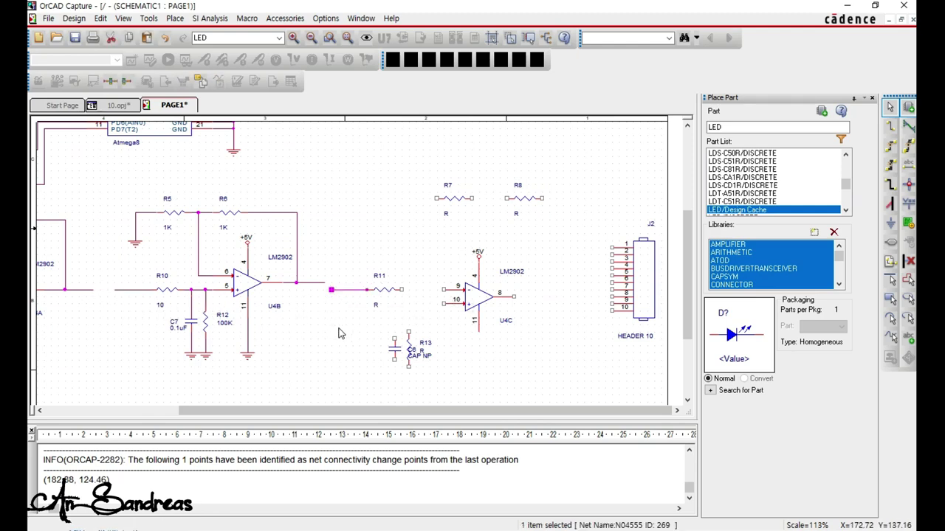
pyautogui.click(340, 333)
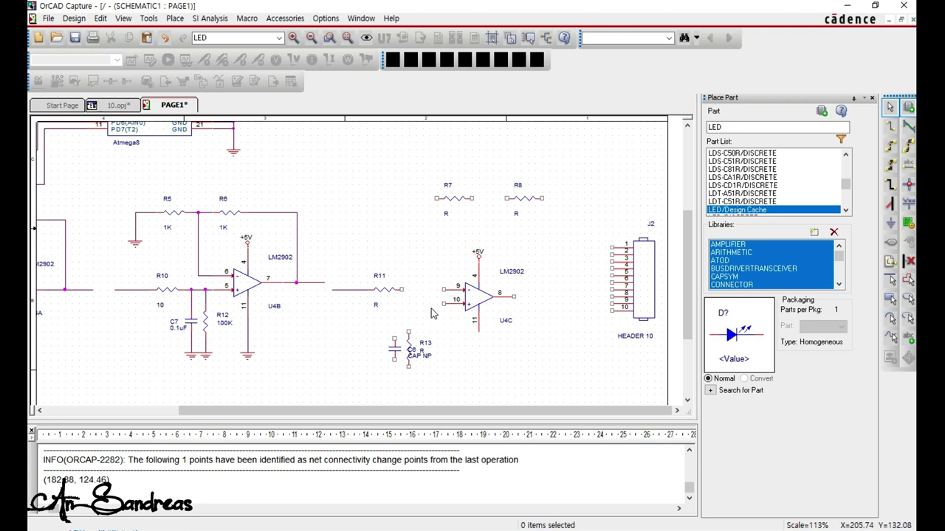
# Move C6's reference and value labels to the left of the capacitor and set its value to 0.1uF.
pyautogui.click(417, 355)
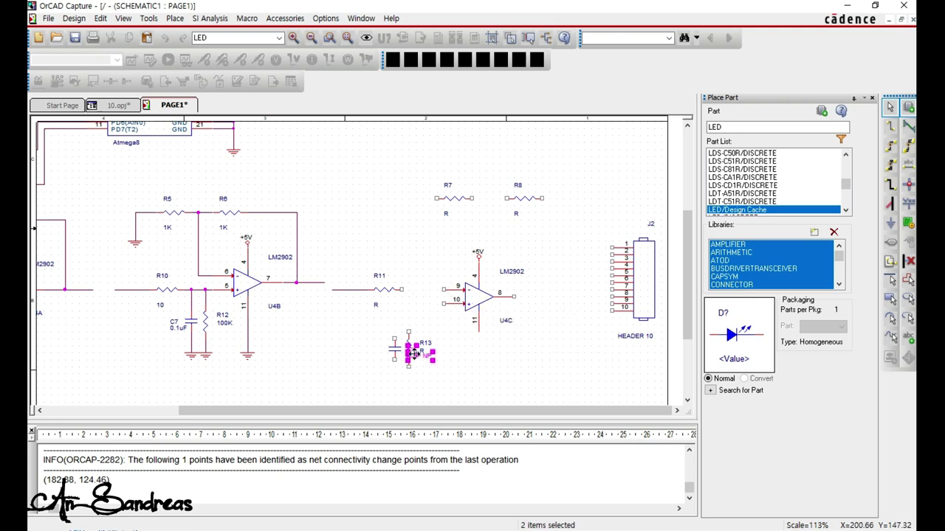
pyautogui.moveTo(414, 354); pyautogui.dragTo(384, 355)
pyautogui.doubleClick(378, 355)
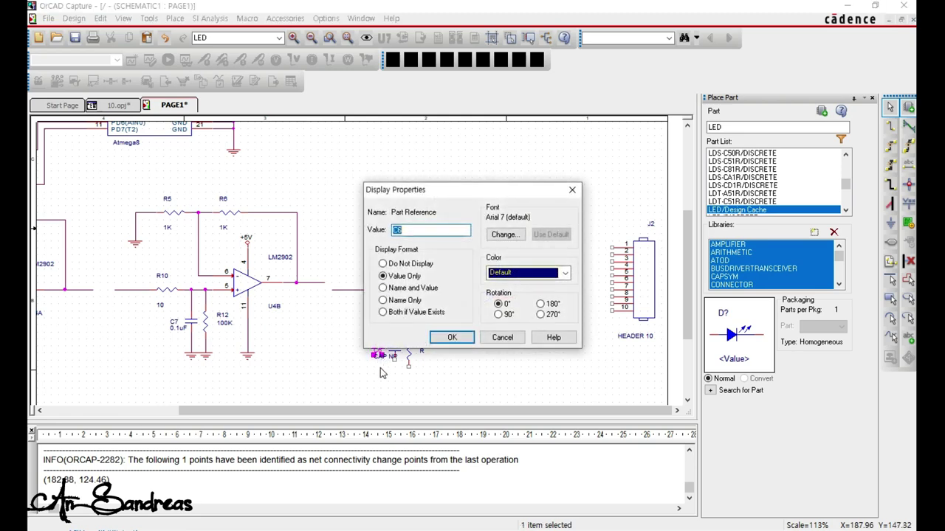
pyautogui.press('Escape')
pyautogui.click(382, 362)
pyautogui.doubleClick(383, 361)
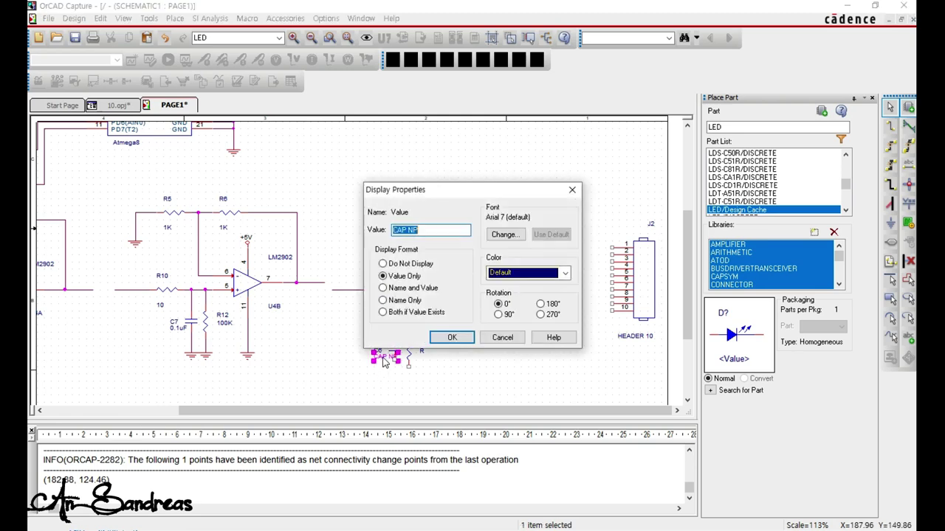
pyautogui.write('0.1uF')
pyautogui.press('Return')
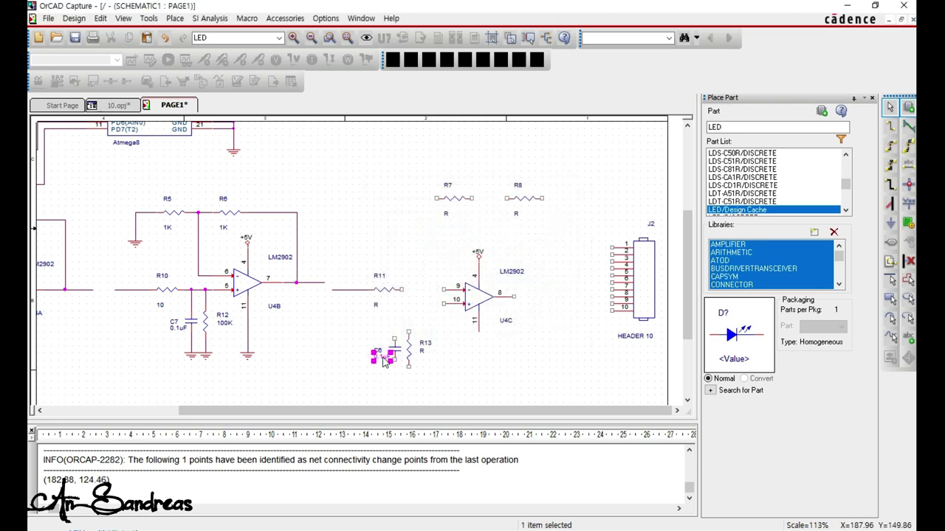
# Move C6 and R13 together up and to the right, just below the gap between R11 and U4C.
pyautogui.click(496, 378)
pyautogui.moveTo(452, 386); pyautogui.dragTo(414, 330)
pyautogui.click(337, 376)
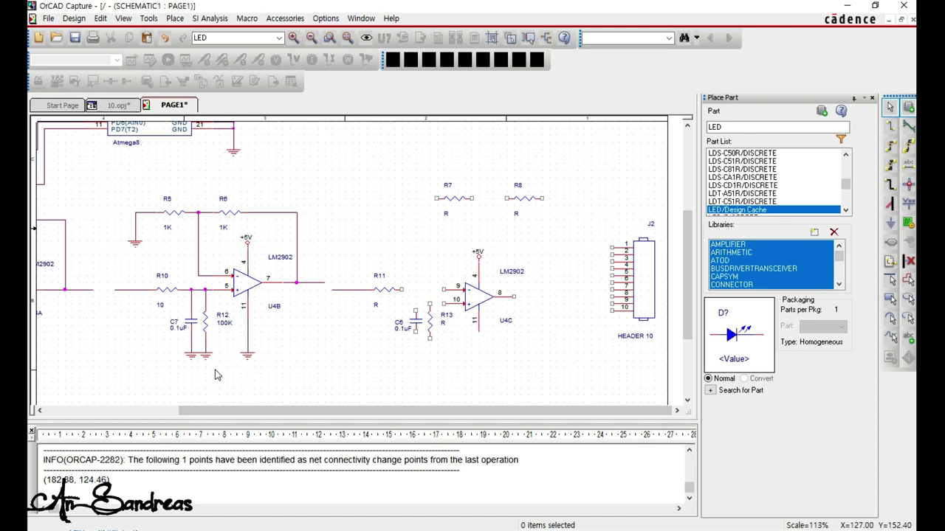
# Copy the two ground symbols and wires under C7 and R12 onto the lower ends of C6 and R13.
pyautogui.moveTo(214, 366); pyautogui.dragTo(184, 345)
pyautogui.hotkey('ctrl', 'c')
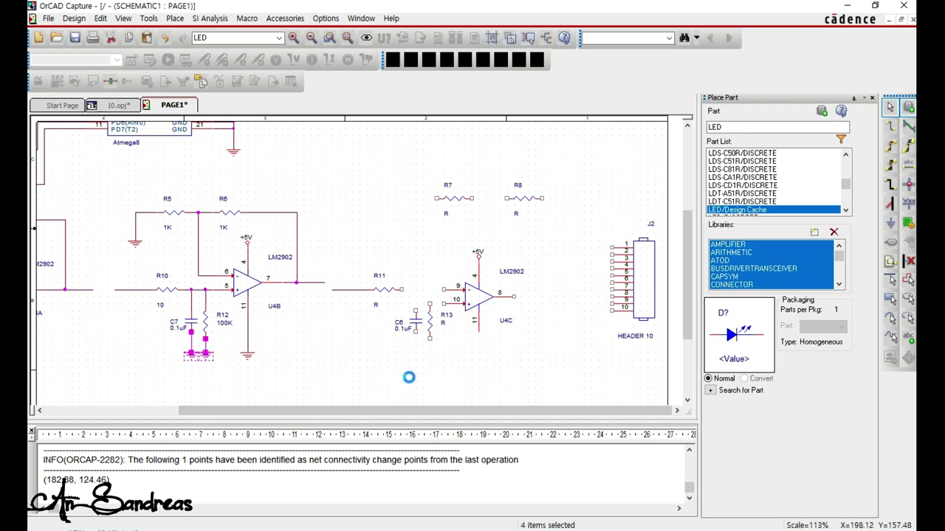
pyautogui.hotkey('ctrl', 'v')
pyautogui.click(403, 333)
pyautogui.press('Escape')
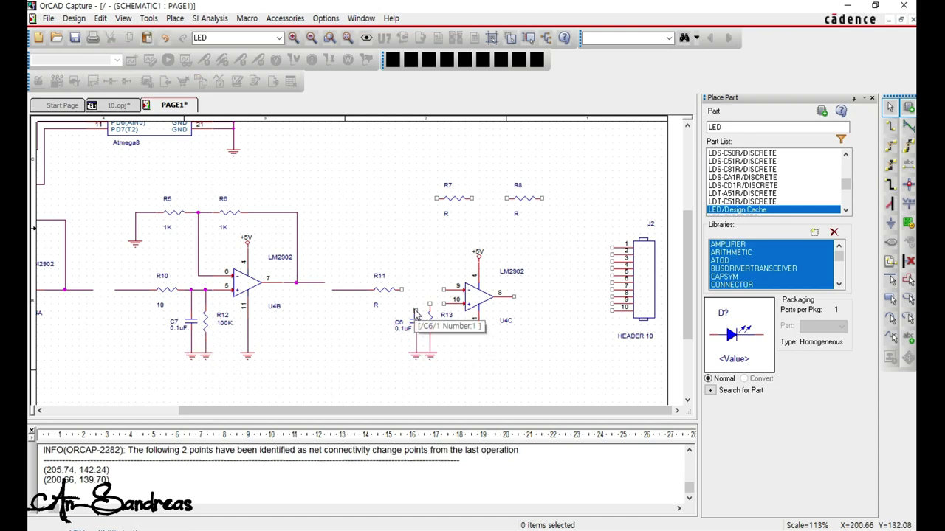
# Move U4C with its +5V symbol up until pin 10 is level with R11.
pyautogui.press('w')
pyautogui.press('Escape')
pyautogui.moveTo(480, 300)
pyautogui.mouseDown()
pyautogui.moveTo(474, 287)
pyautogui.moveTo(482, 301)
pyautogui.mouseUp()
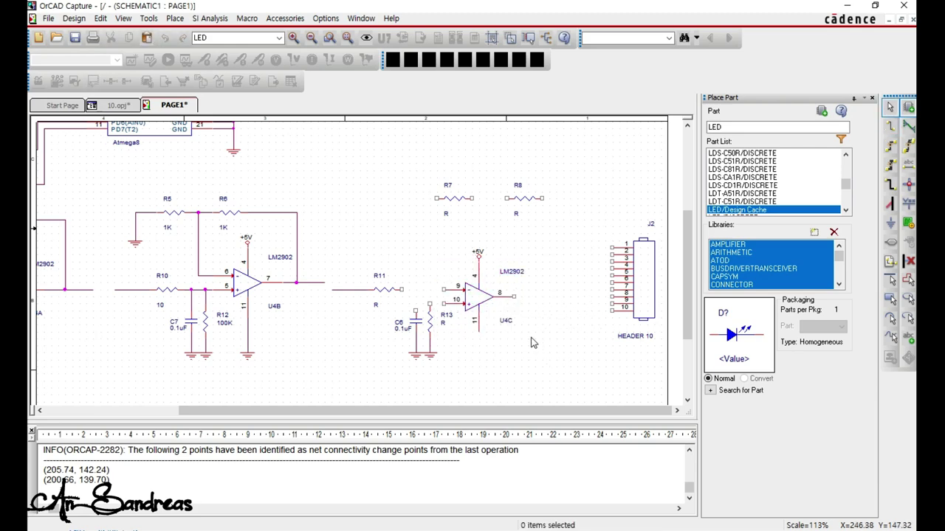
pyautogui.moveTo(537, 353); pyautogui.dragTo(458, 249)
pyautogui.moveTo(473, 303); pyautogui.dragTo(472, 290)
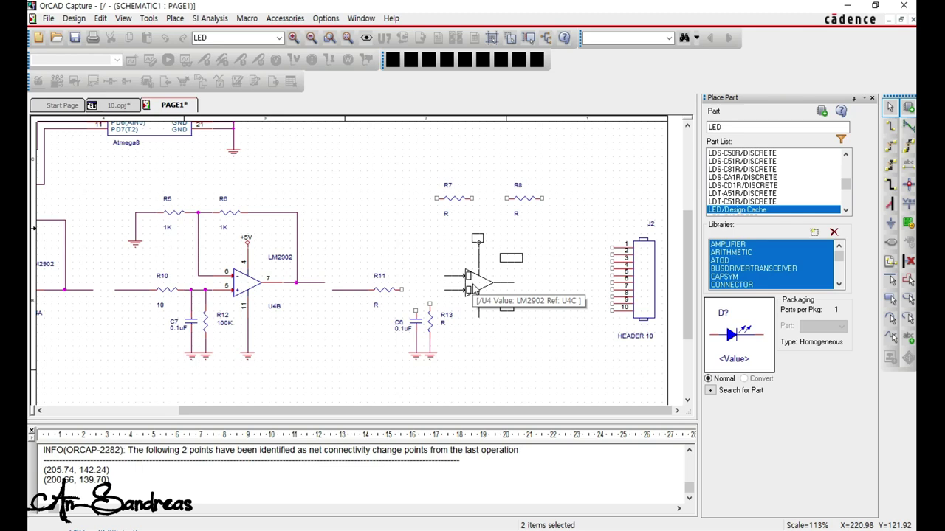
pyautogui.moveTo(473, 290); pyautogui.dragTo(473, 290)
pyautogui.click(443, 330)
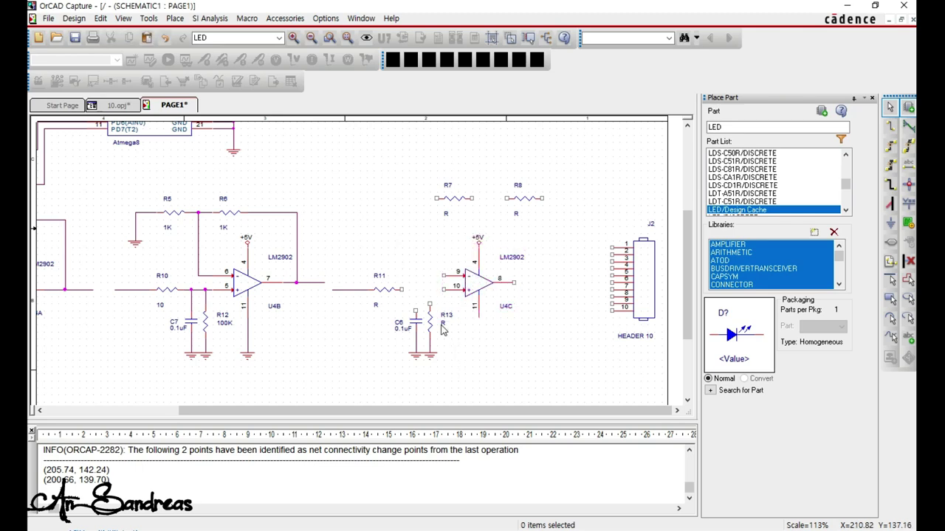
# Set R13's value to 100K.
pyautogui.doubleClick(443, 326)
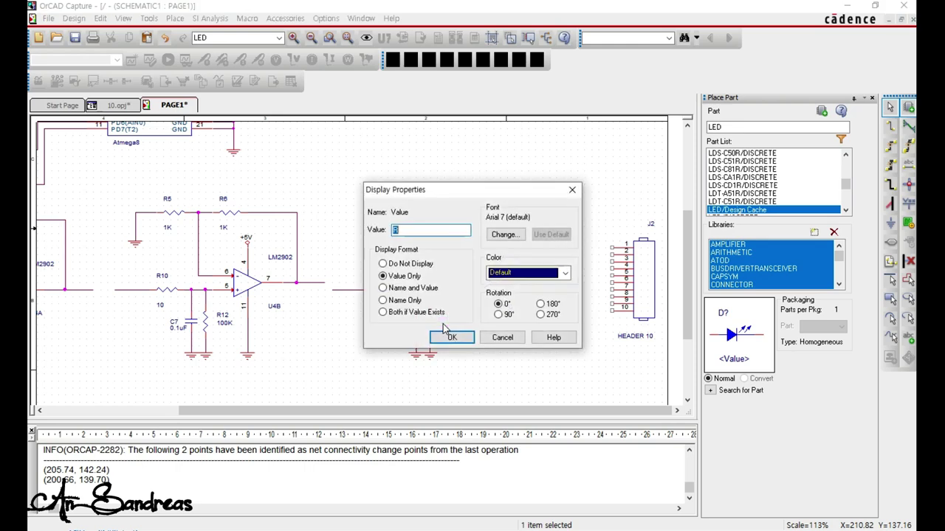
pyautogui.press('Return')
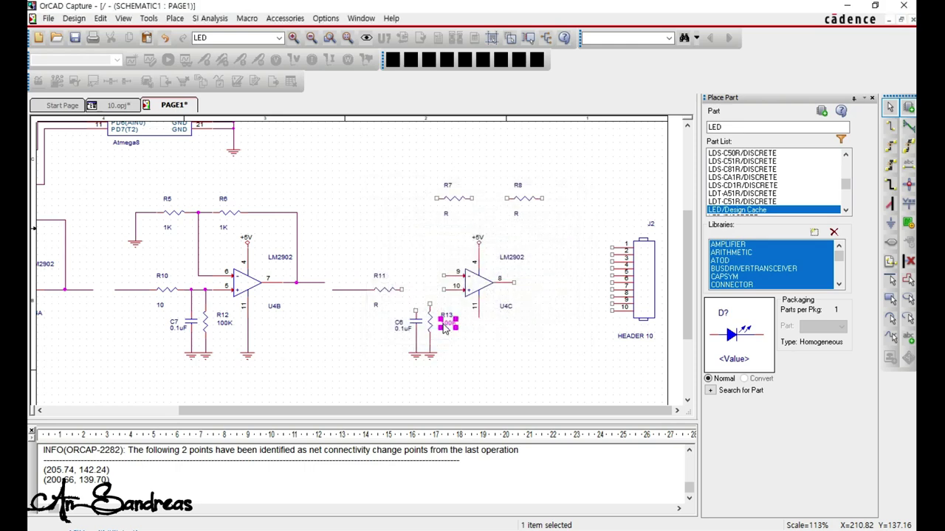
# Wire R11 to U4C's pin 10 and connect the upper ends of R13 and C6 to that wire.
pyautogui.click(402, 290)
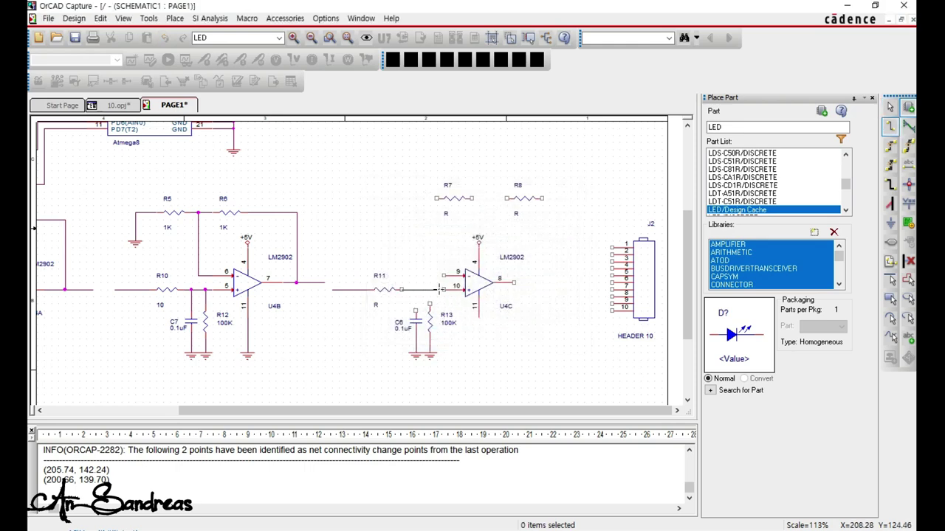
pyautogui.click(443, 289)
pyautogui.click(430, 304)
pyautogui.click(415, 290)
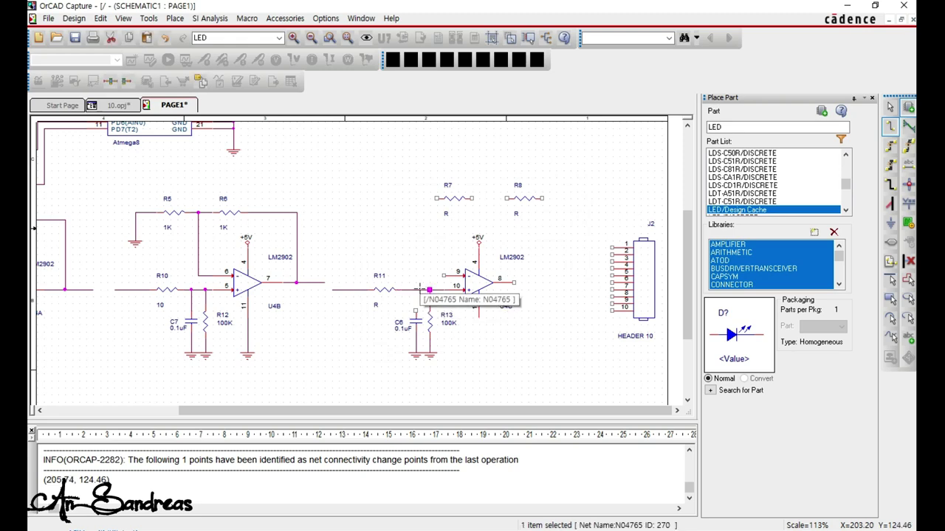
pyautogui.doubleClick(415, 310)
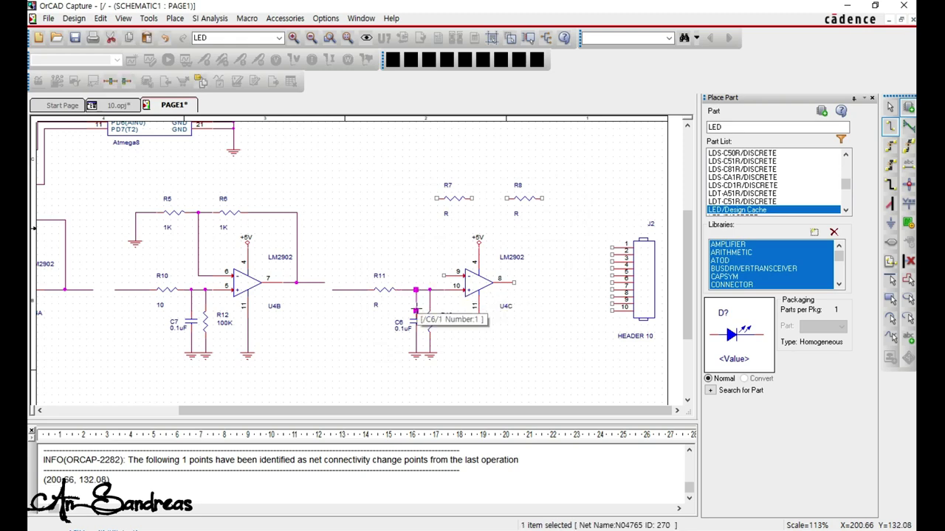
# Set the values of R7 and R8 to 1K.
pyautogui.press('Escape')
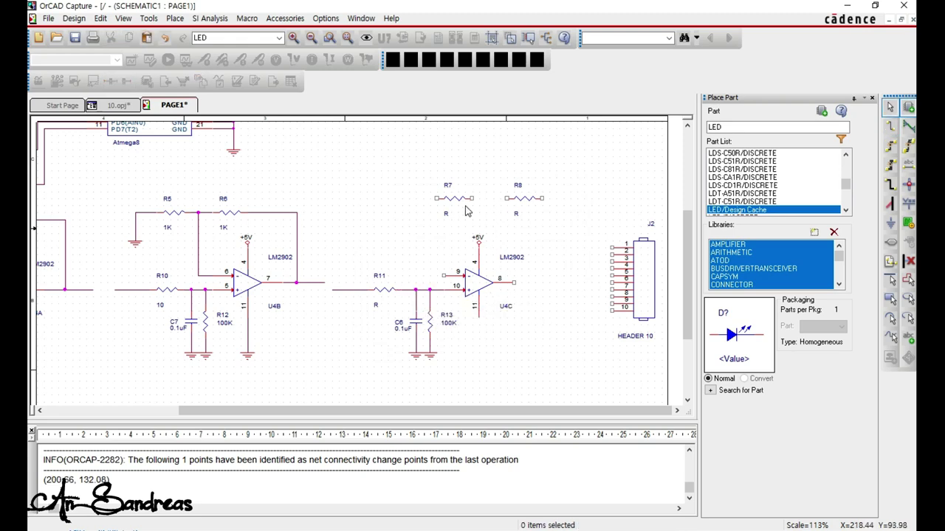
pyautogui.doubleClick(445, 214)
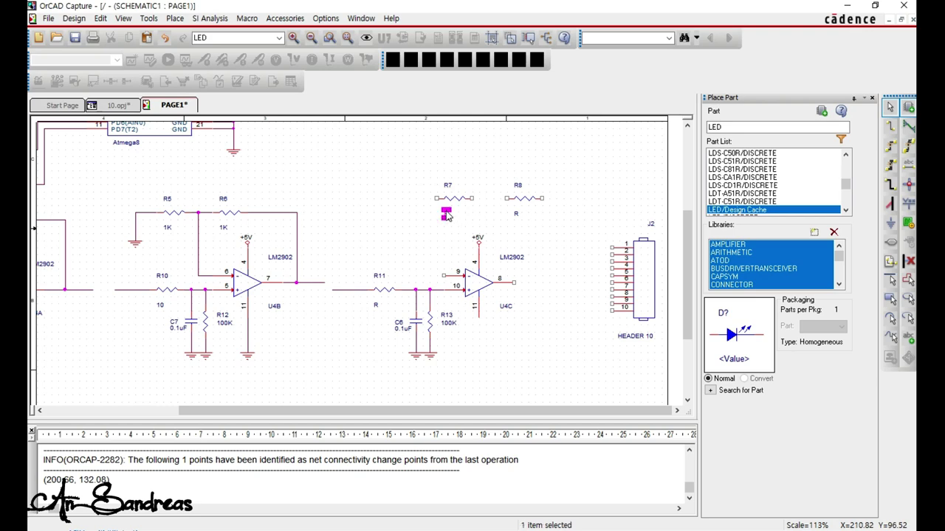
pyautogui.write('1K')
pyautogui.press('Return')
pyautogui.click(517, 215)
pyautogui.doubleClick(517, 215)
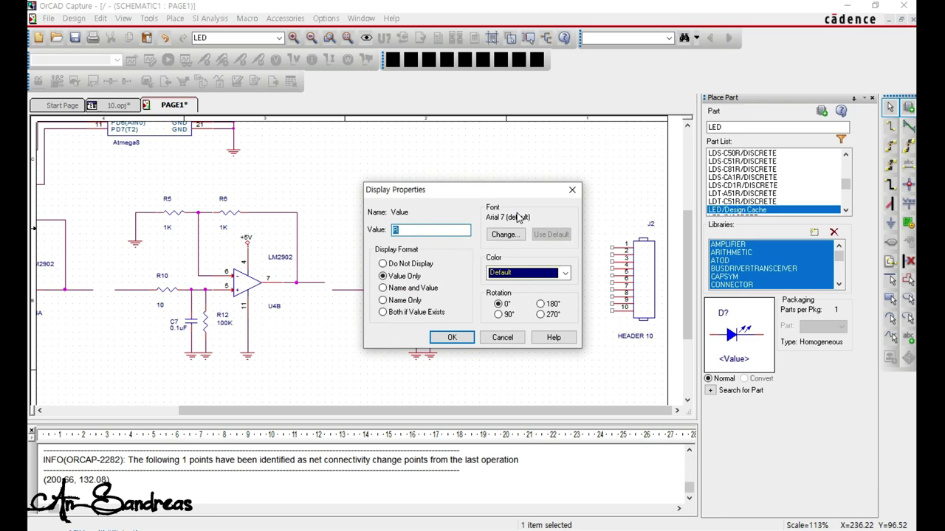
pyautogui.write('1K')
pyautogui.press('Return')
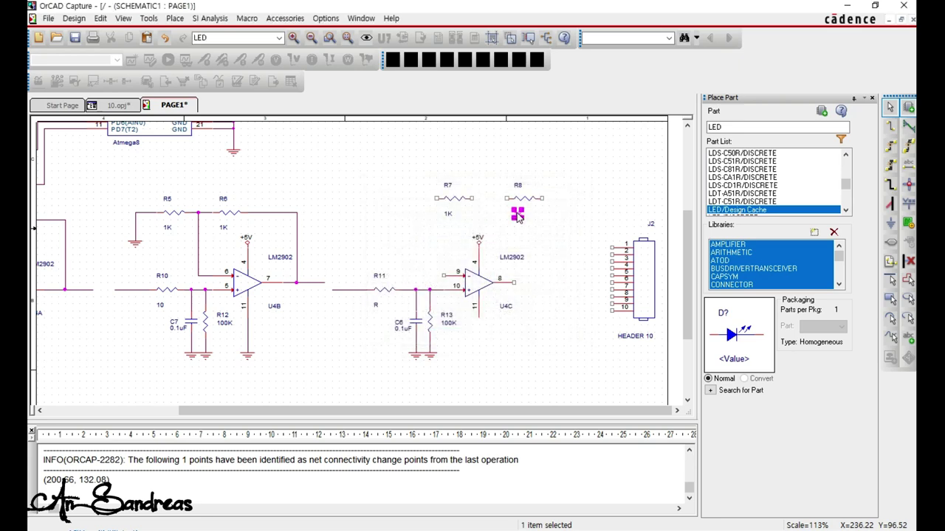
pyautogui.press('Escape')
# Shift R7 and R8 left above U4C, wire them together, and connect U4C's pin 9 up to that wire.
pyautogui.moveTo(383, 152); pyautogui.dragTo(482, 204)
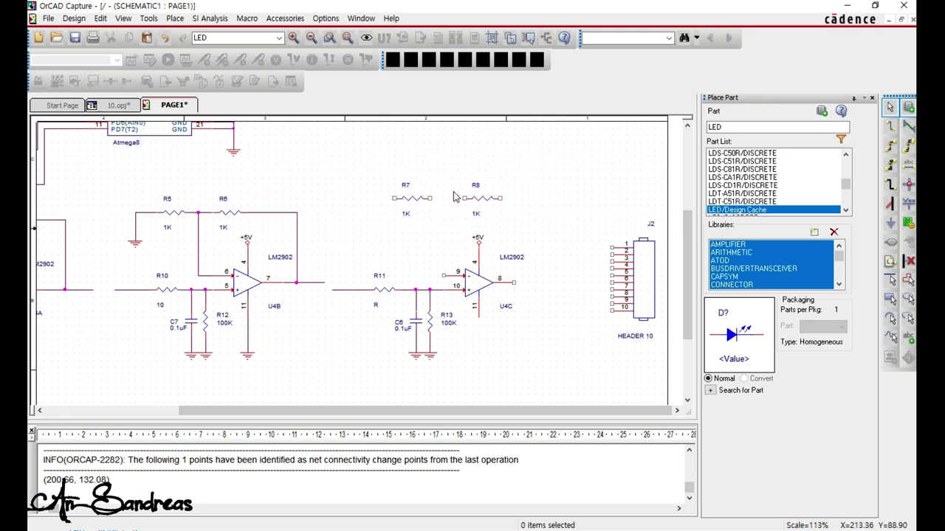
pyautogui.press('w')
pyautogui.click(442, 274)
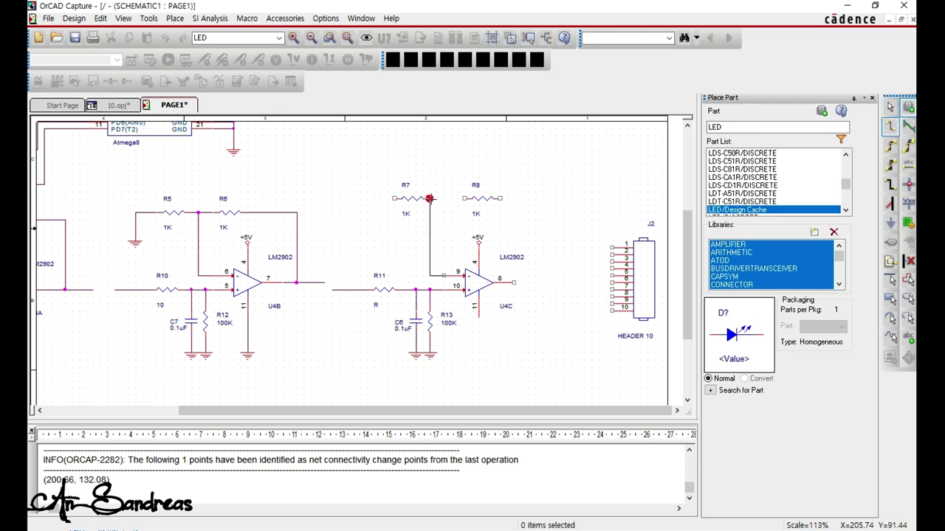
pyautogui.click(436, 199)
pyautogui.click(464, 197)
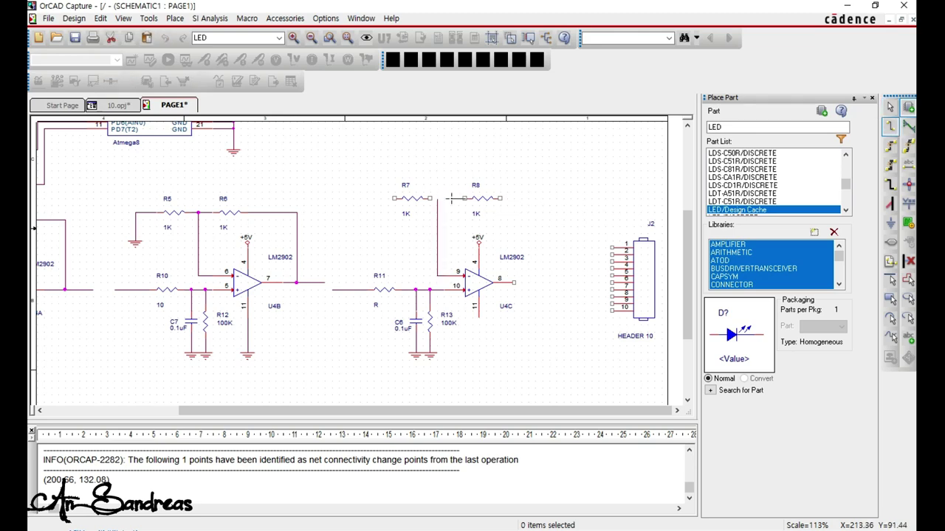
pyautogui.click(436, 199)
pyautogui.press('Escape')
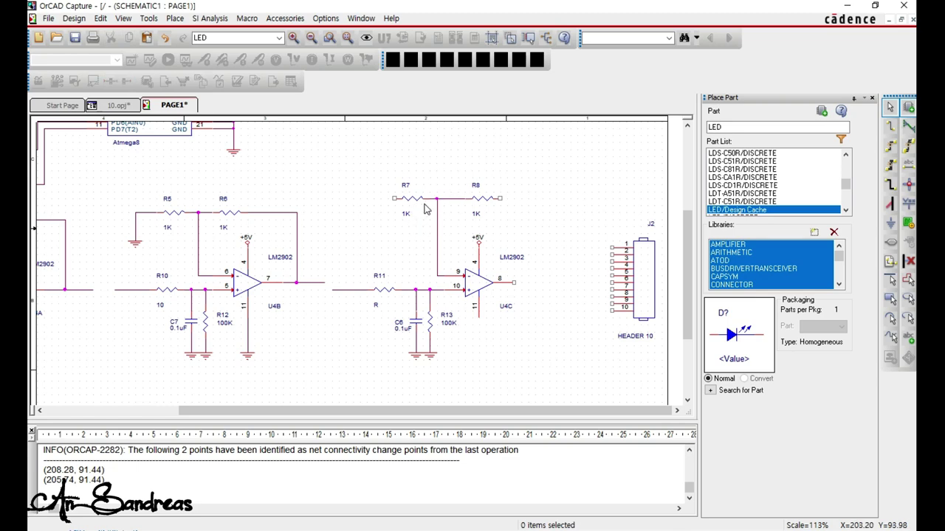
# Try to move R7, R8 and their joining wire down and to the left above U4C.
pyautogui.moveTo(355, 157); pyautogui.dragTo(493, 211)
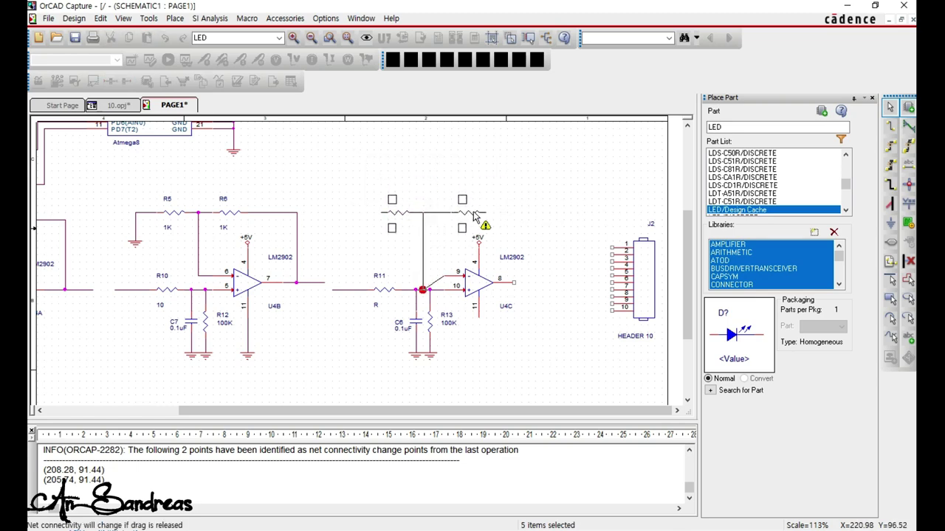
pyautogui.click(454, 249)
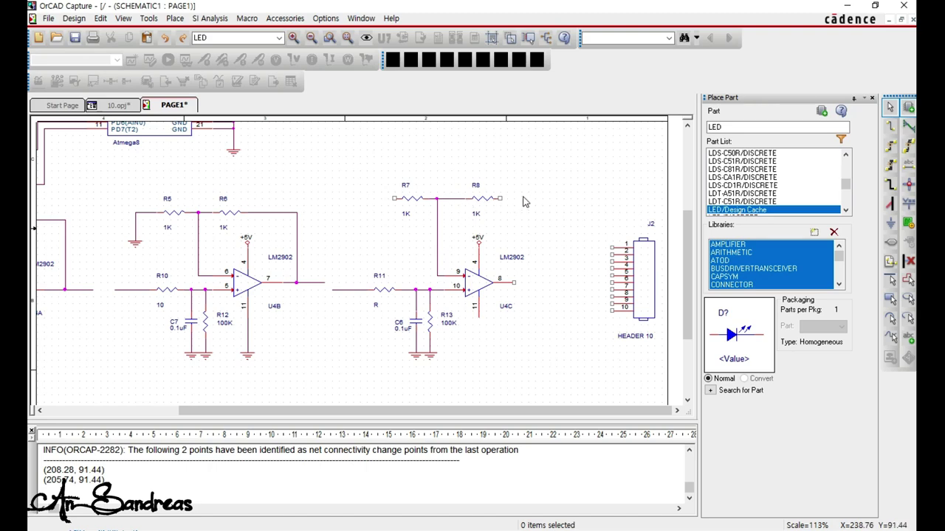
pyautogui.moveTo(524, 201); pyautogui.dragTo(479, 205)
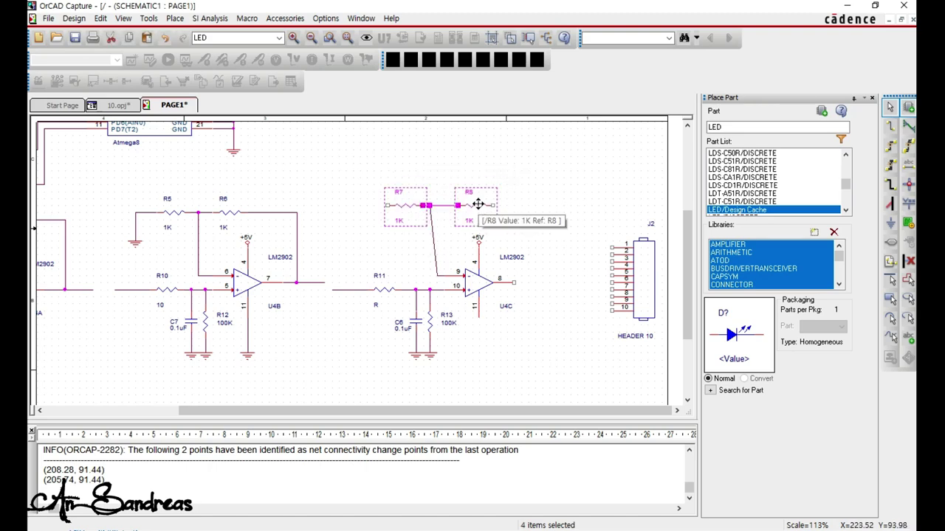
pyautogui.hotkey('ctrl', 'z')
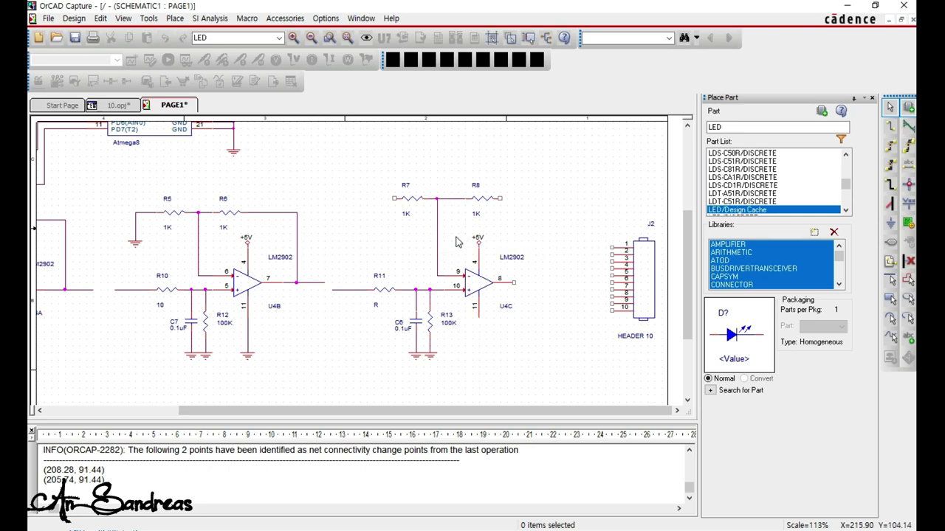
# Copy R5's ground symbol and wire onto R7's left end, and offset the ground down and to the left.
pyautogui.moveTo(164, 262); pyautogui.dragTo(127, 226)
pyautogui.hotkey('ctrl', 'c')
pyautogui.hotkey('ctrl', 'v')
pyautogui.click(379, 204)
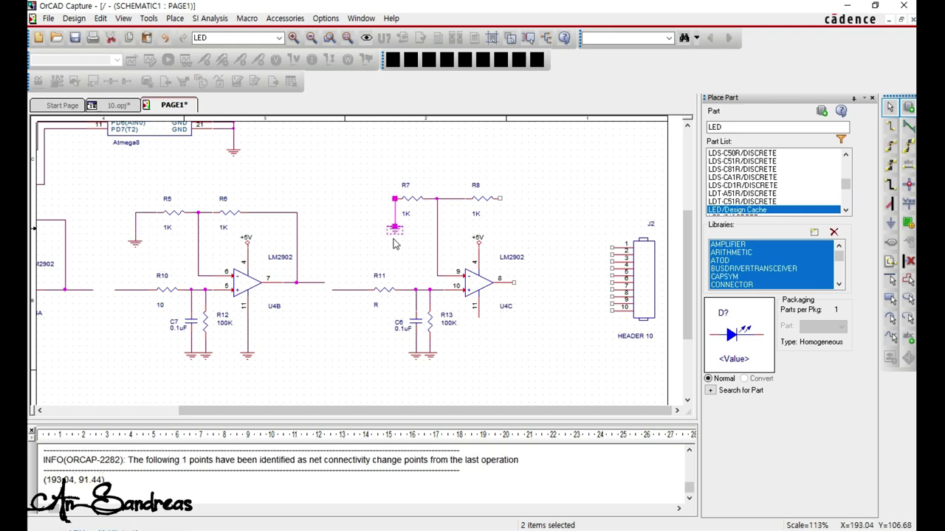
pyautogui.moveTo(394, 231); pyautogui.dragTo(374, 237)
pyautogui.click(427, 262)
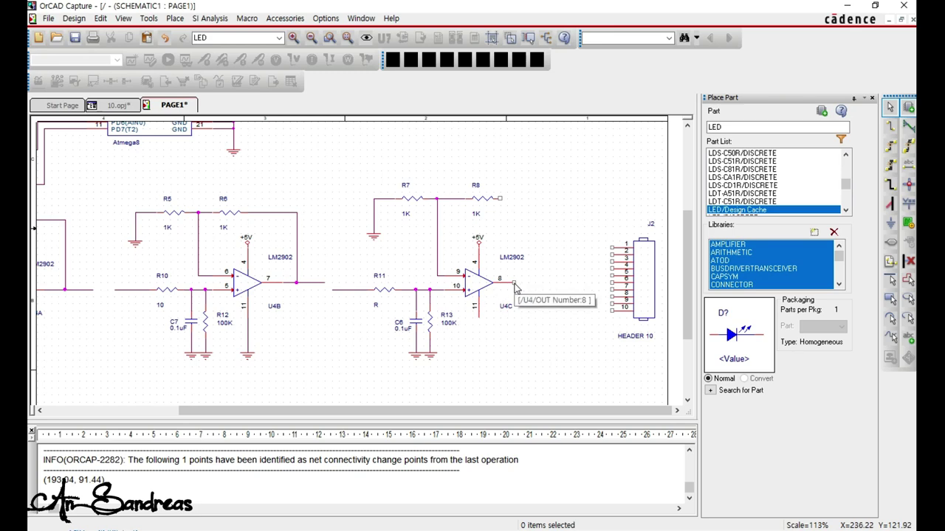
# Copy the ground symbol and wire under U4B onto U4C's pin 11.
pyautogui.moveTo(262, 371); pyautogui.dragTo(239, 339)
pyautogui.hotkey('ctrl', 'c')
pyautogui.hotkey('ctrl', 'v')
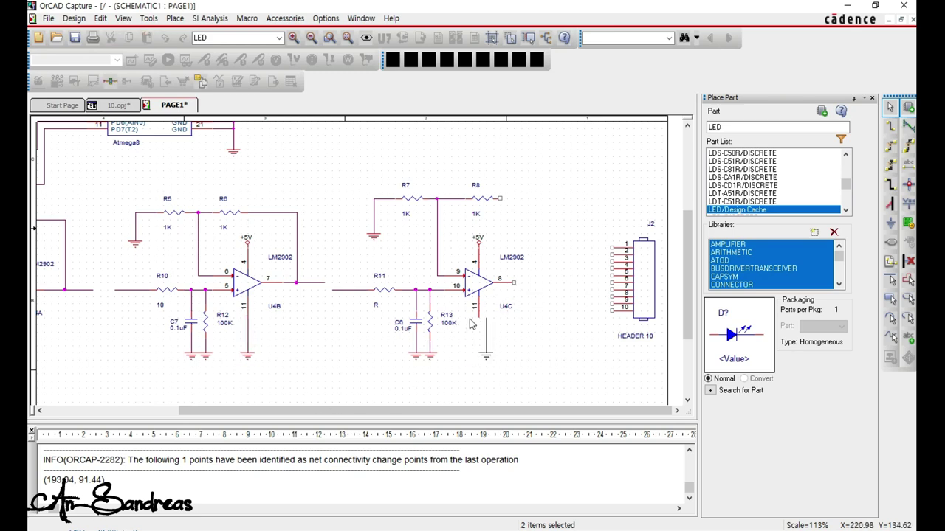
pyautogui.click(465, 321)
pyautogui.click(510, 349)
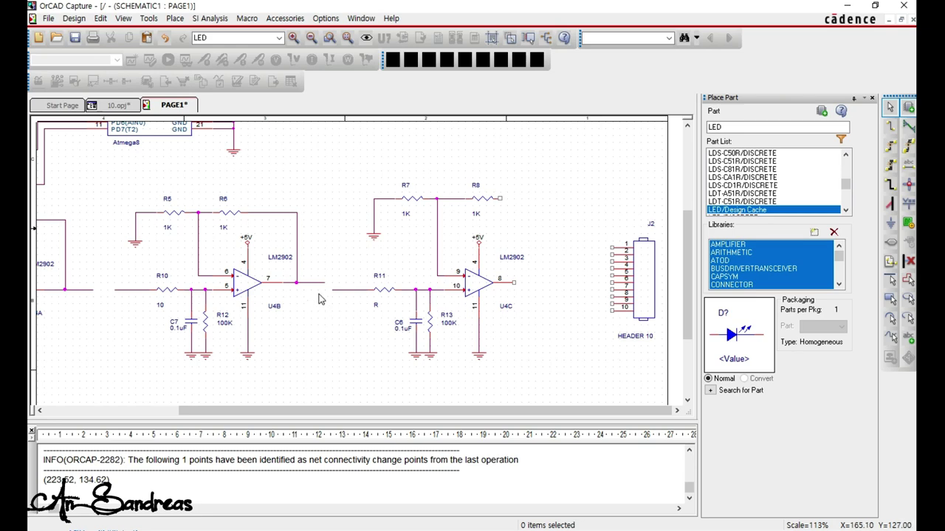
# Copy U4B's output and feedback wires onto U4C's pin 8.
pyautogui.moveTo(320, 299); pyautogui.dragTo(291, 275)
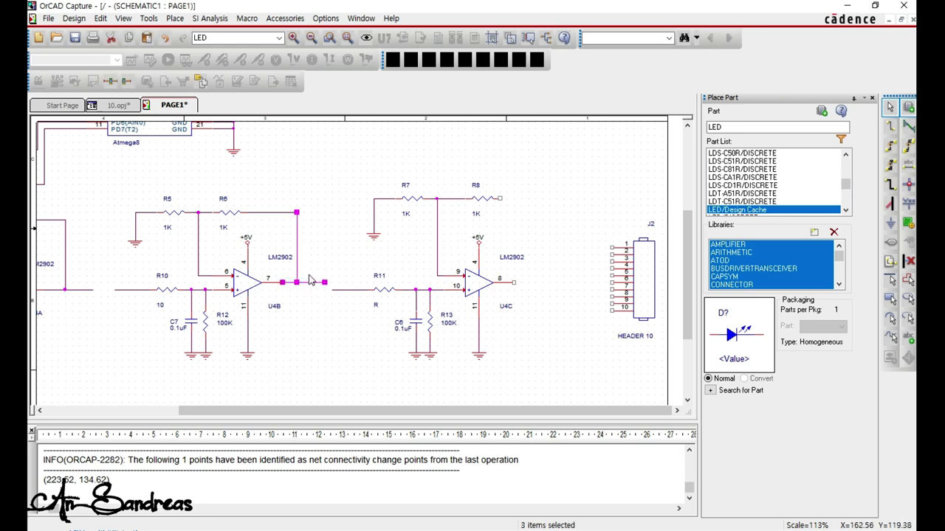
pyautogui.hotkey('ctrl', 'c')
pyautogui.hotkey('ctrl', 'v')
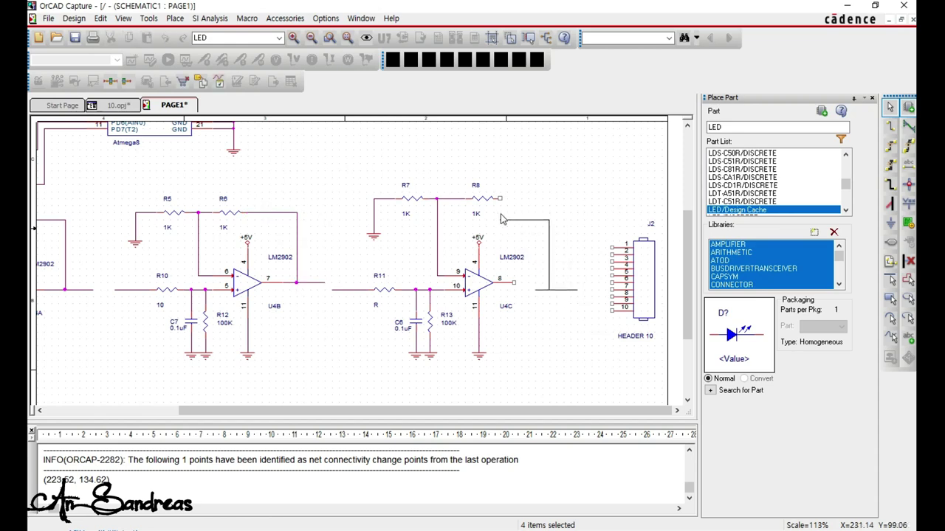
pyautogui.click(477, 219)
pyautogui.click(518, 230)
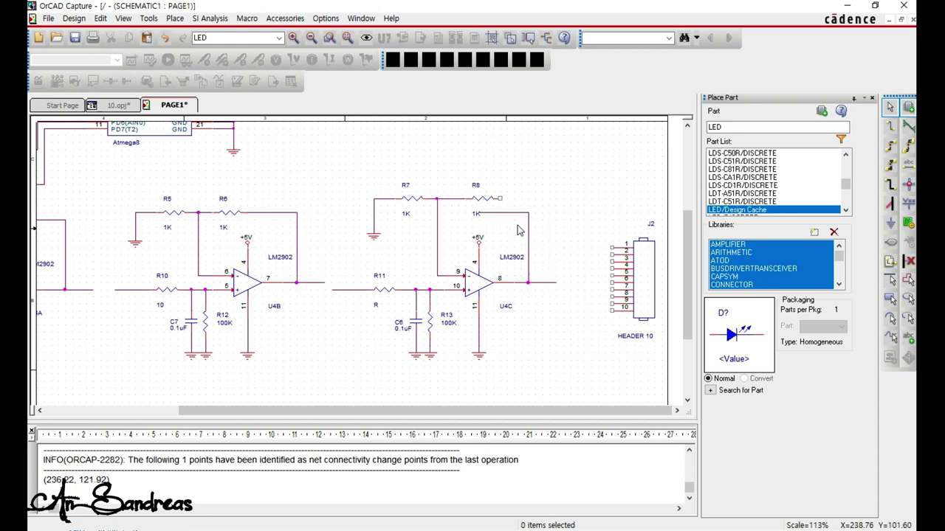
# Replace the copied feedback wire with a new one from R8's right end down to U4C's output wire.
pyautogui.moveTo(498, 219)
pyautogui.mouseDown()
pyautogui.moveTo(511, 212)
pyautogui.moveTo(504, 208)
pyautogui.mouseUp()
pyautogui.hotkey('ctrl', 'z')
pyautogui.click(528, 228)
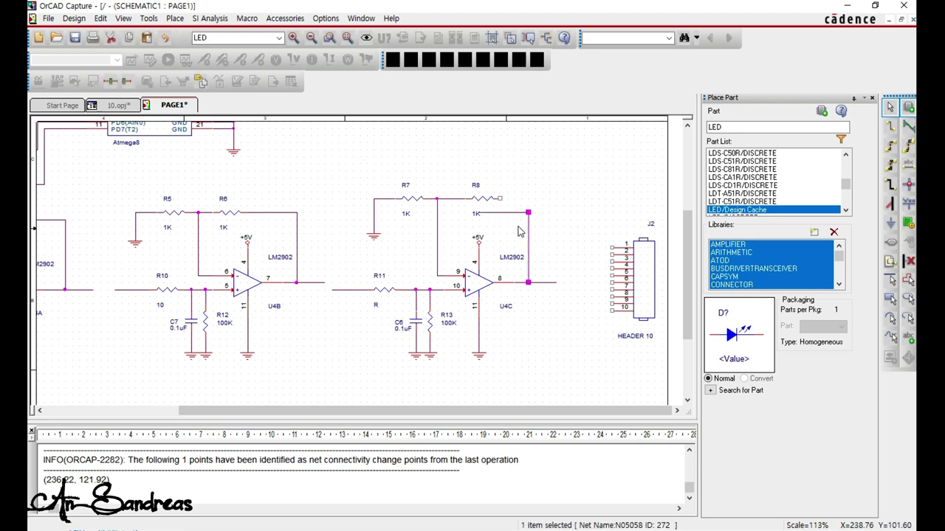
pyautogui.press('Delete')
pyautogui.press('w')
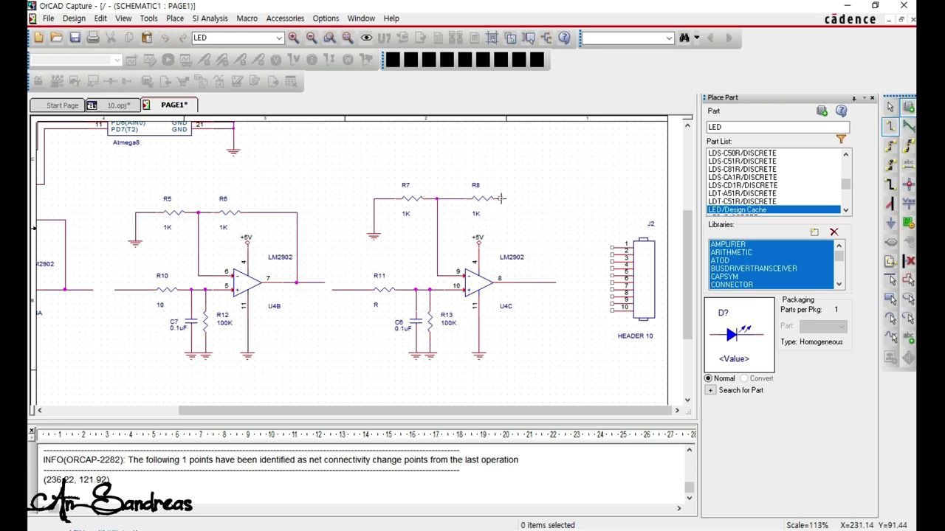
pyautogui.click(500, 197)
pyautogui.click(535, 283)
pyautogui.press('Escape')
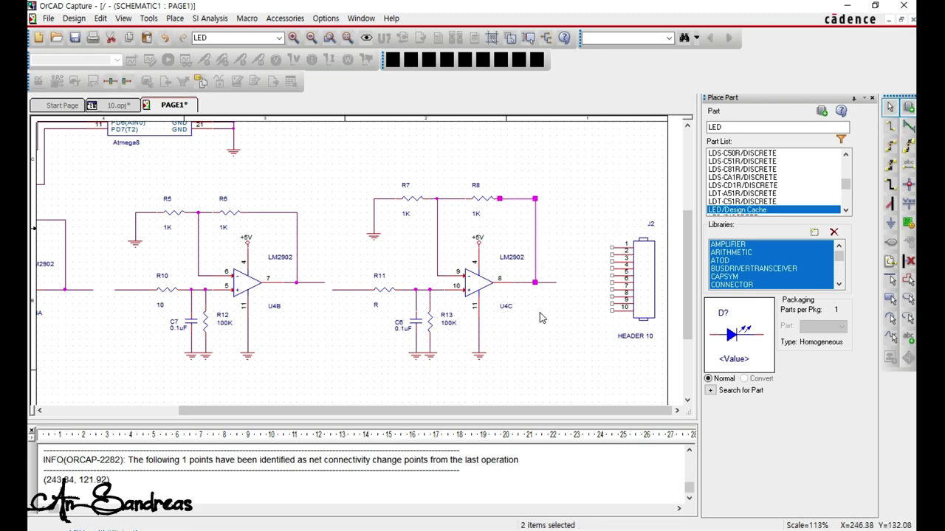
pyautogui.click(539, 314)
pyautogui.press('w')
pyautogui.press('Escape')
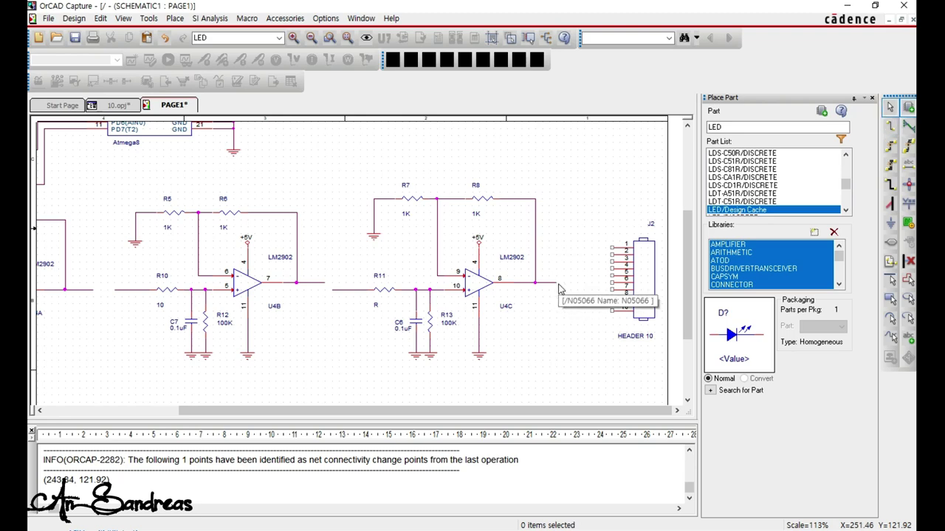
# Copy a wire stub from the upper HEADER 10 connector onto pin 1 of header J2.
pyautogui.keyDown('ctrl'); pyautogui.scroll(-3, 620, 278); pyautogui.keyUp('ctrl')
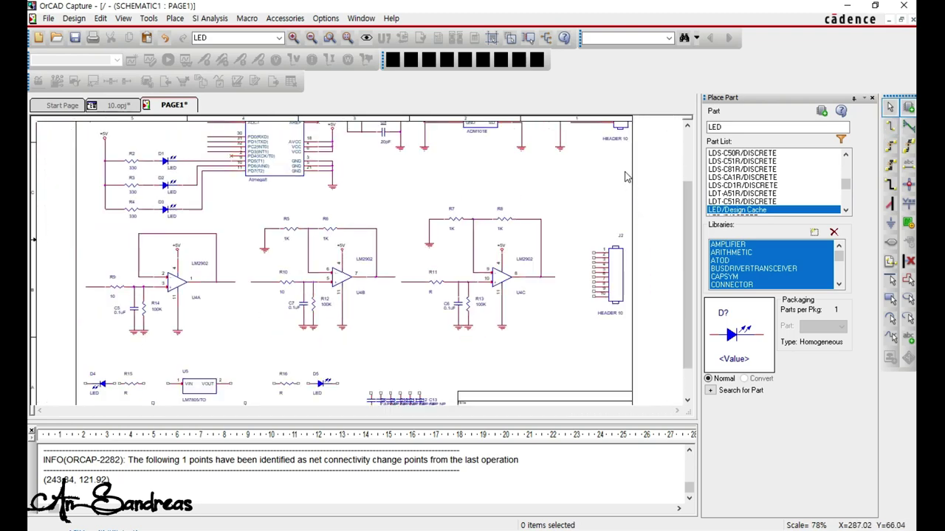
pyautogui.keyDown('ctrl'); pyautogui.scroll(-1, 626, 177); pyautogui.keyUp('ctrl')
pyautogui.moveTo(571, 271); pyautogui.dragTo(575, 246)
pyautogui.click(550, 160)
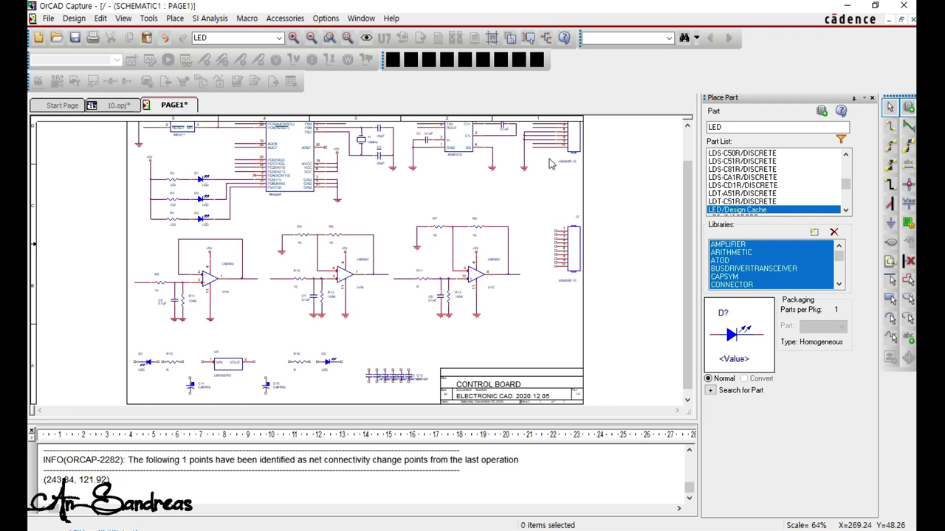
pyautogui.moveTo(543, 151); pyautogui.dragTo(532, 233)
# Add copies of the wire stub to the remaining pins of header J2, down to pin 10.
pyautogui.keyDown('ctrl'); pyautogui.scroll(3, 555, 250); pyautogui.keyUp('ctrl')
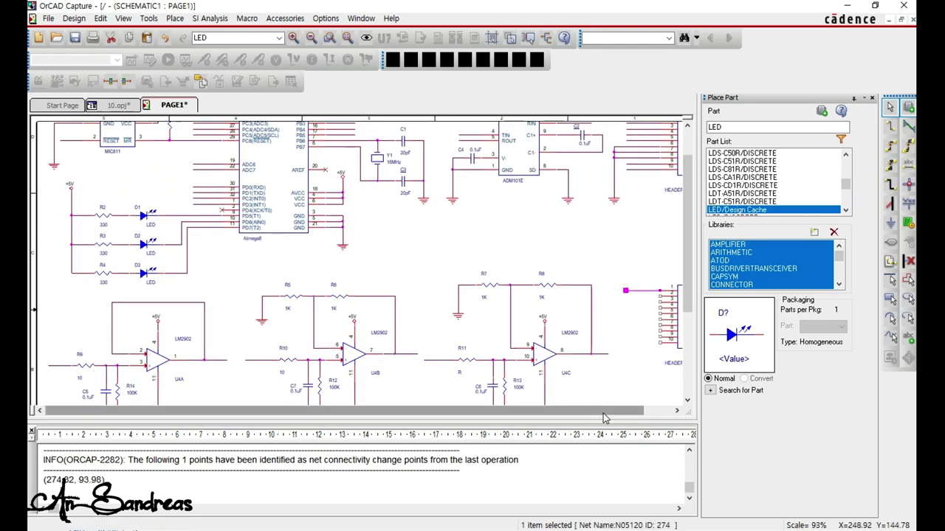
pyautogui.moveTo(603, 411); pyautogui.dragTo(633, 411)
pyautogui.hotkey('ctrl', 'v')
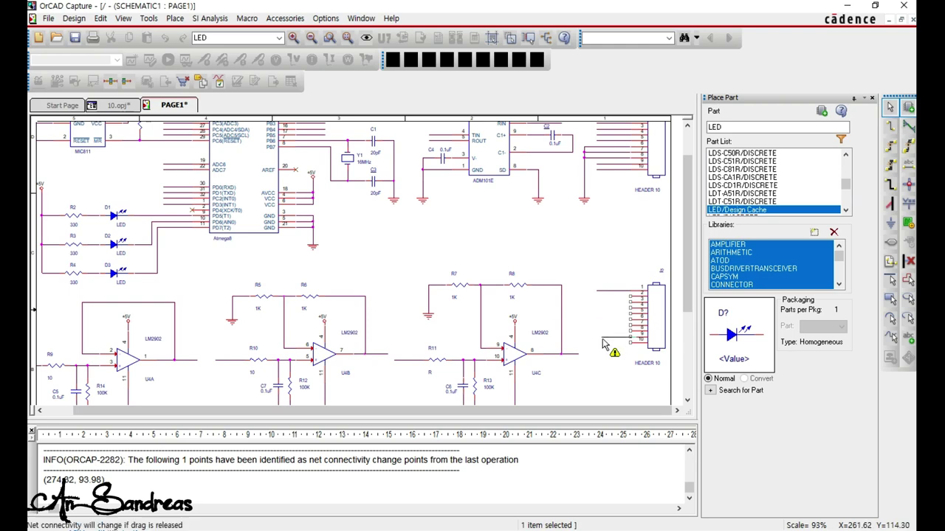
pyautogui.moveTo(598, 352); pyautogui.dragTo(597, 324)
pyautogui.keyDown('ctrl'); pyautogui.scroll(1, 648, 325); pyautogui.keyUp('ctrl')
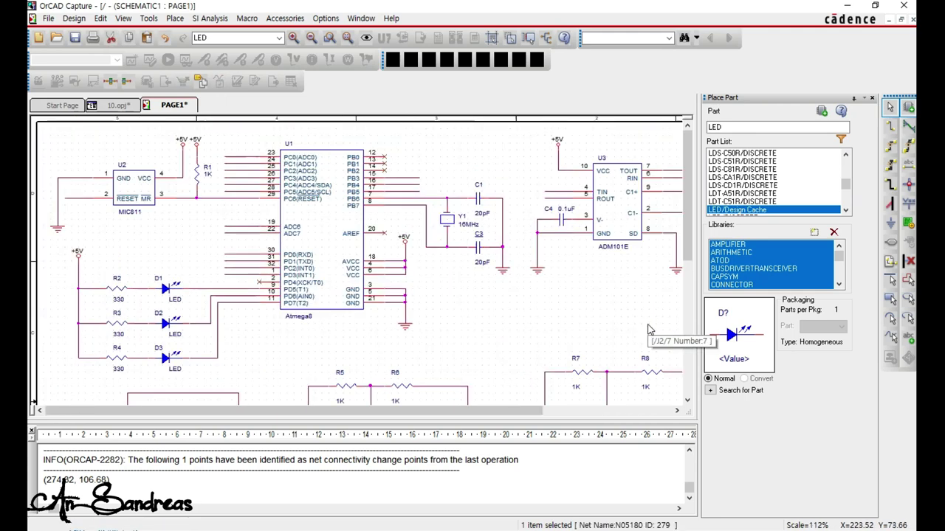
pyautogui.scroll(-3, 643, 356)
pyautogui.moveTo(537, 411); pyautogui.dragTo(667, 411)
pyautogui.moveTo(584, 265); pyautogui.dragTo(578, 298)
pyautogui.click(600, 241)
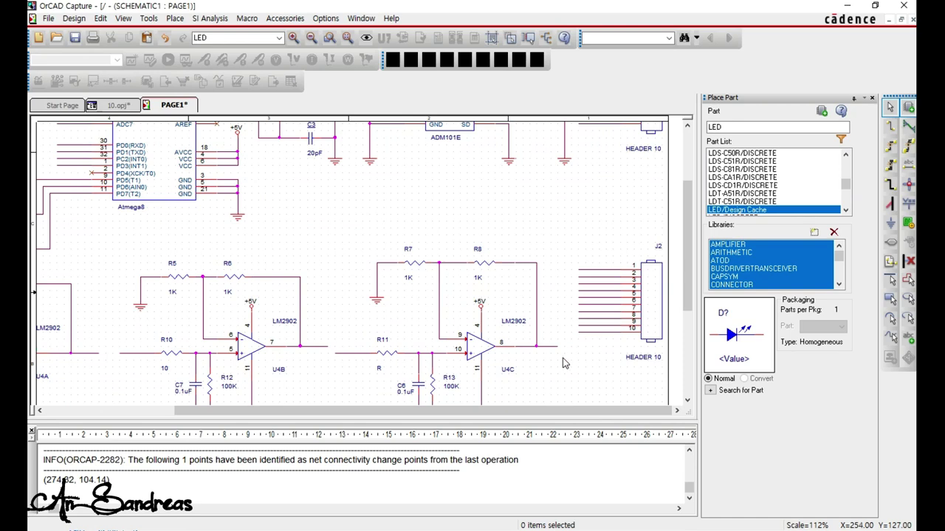
# Extend the output wire of op-amp U4C a short distance toward header J2.
pyautogui.press('w')
pyautogui.doubleClick(571, 347)
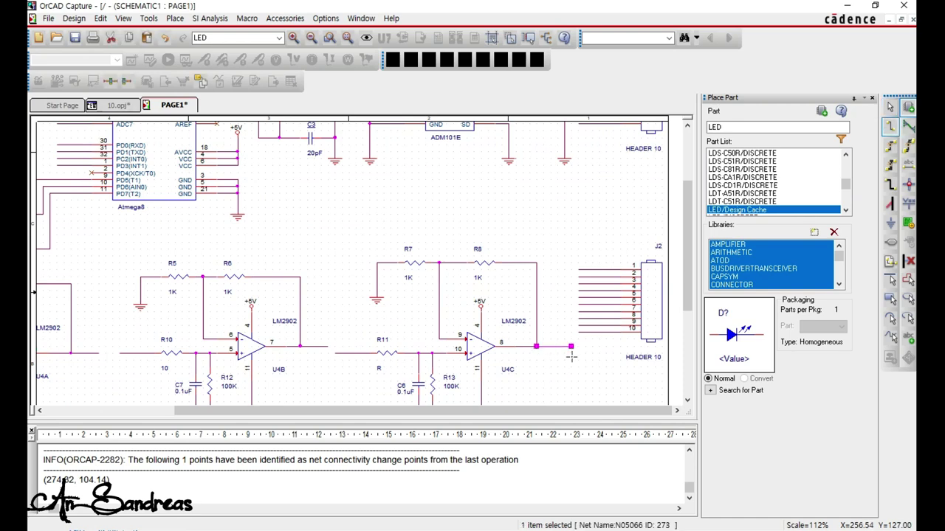
pyautogui.press('Escape')
pyautogui.click(568, 381)
# Set the value of resistor R11 at the input of U4C to 10.
pyautogui.scroll(-3, 551, 382)
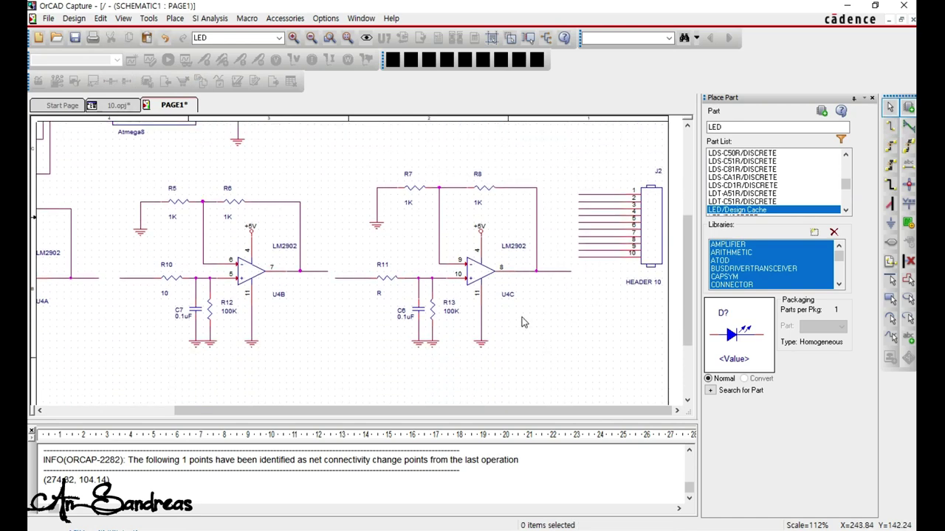
pyautogui.doubleClick(377, 296)
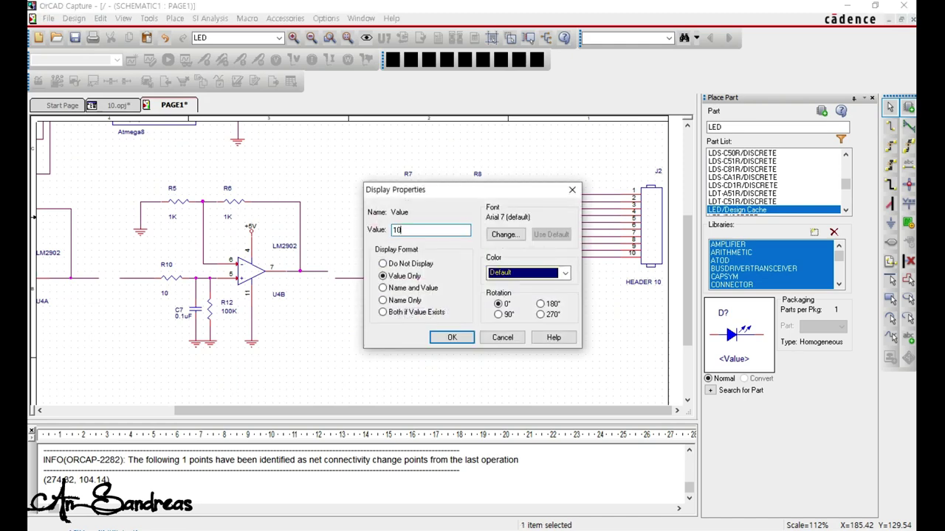
pyautogui.press('Return')
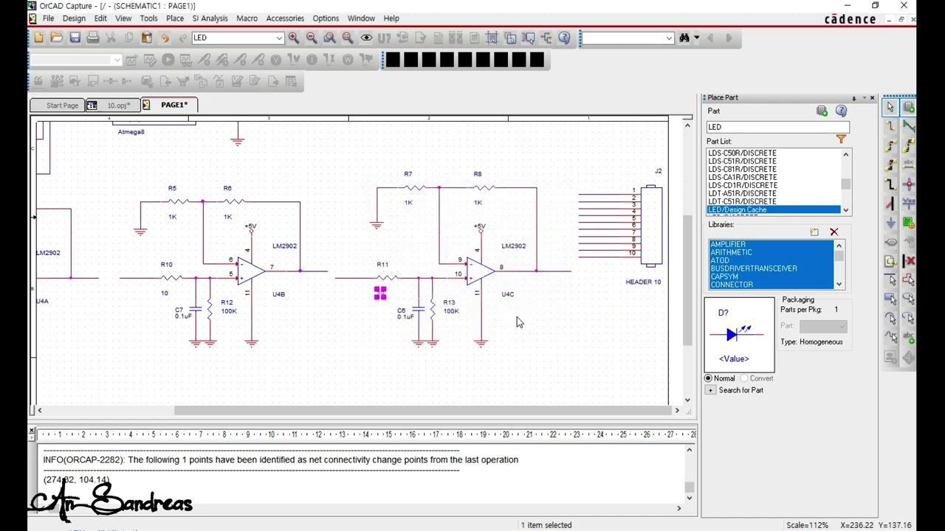
pyautogui.click(547, 345)
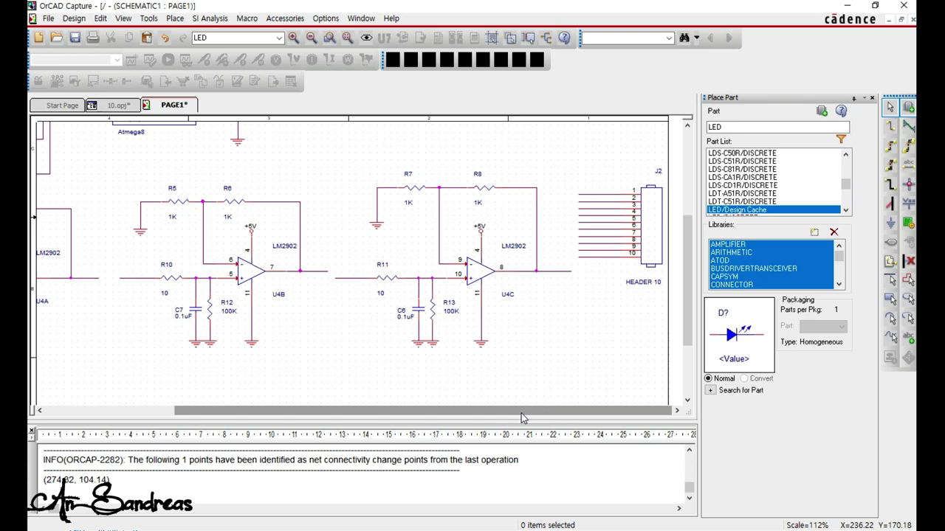
# Open the symbol of the LM7805/TO regulator U5 for part editing.
pyautogui.moveTo(520, 418); pyautogui.dragTo(336, 407)
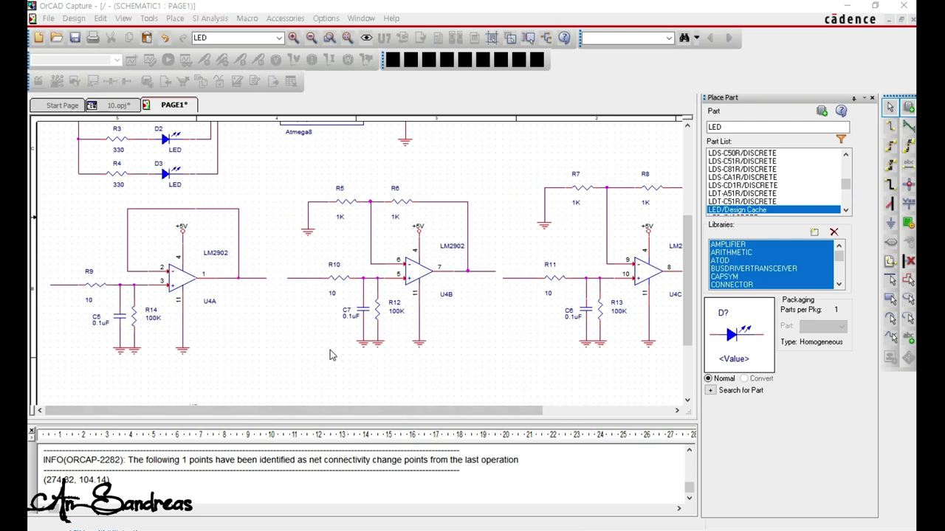
pyautogui.scroll(-3, 310, 320)
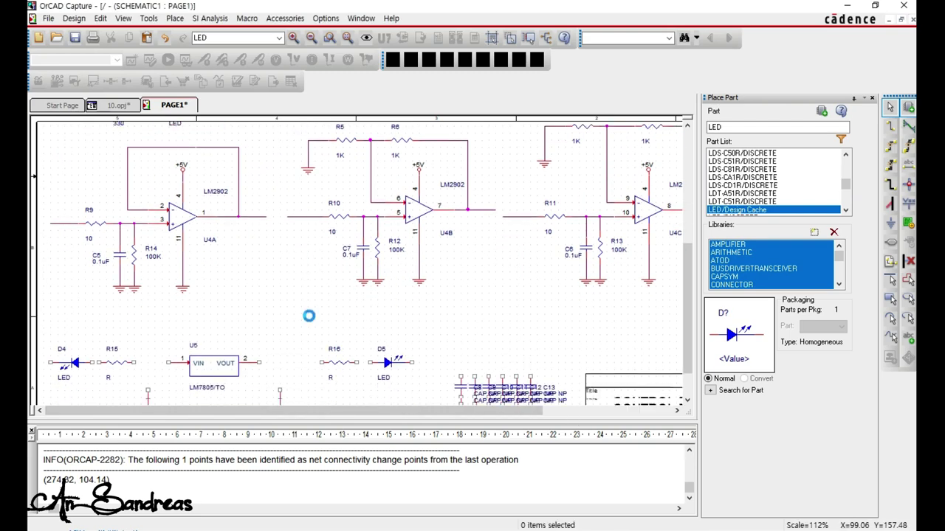
pyautogui.click(207, 327)
pyautogui.rightClick(208, 327)
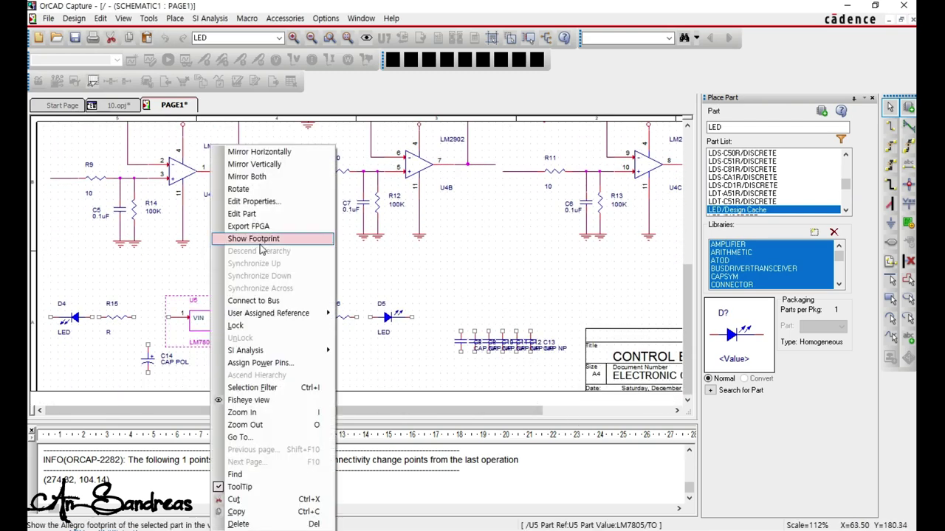
pyautogui.click(260, 214)
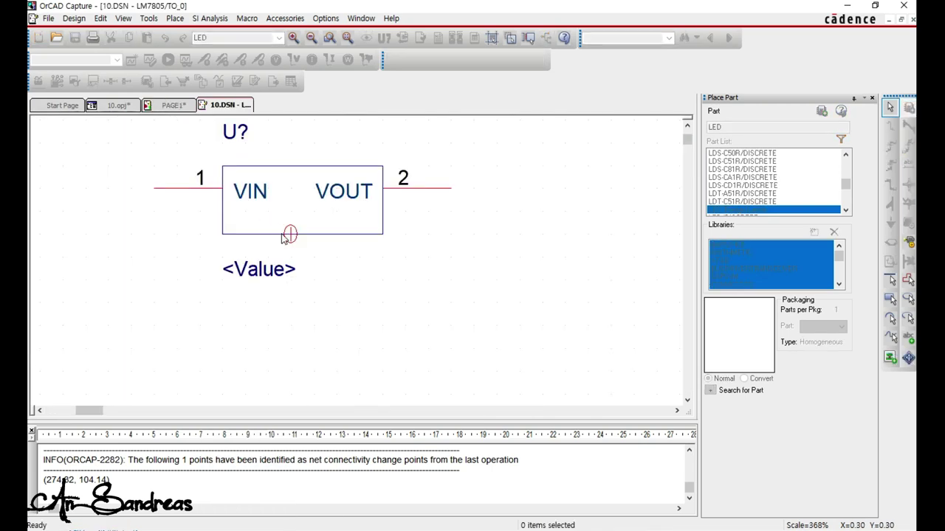
# Change the shape of the regulator's GND pin to Line.
pyautogui.doubleClick(290, 233)
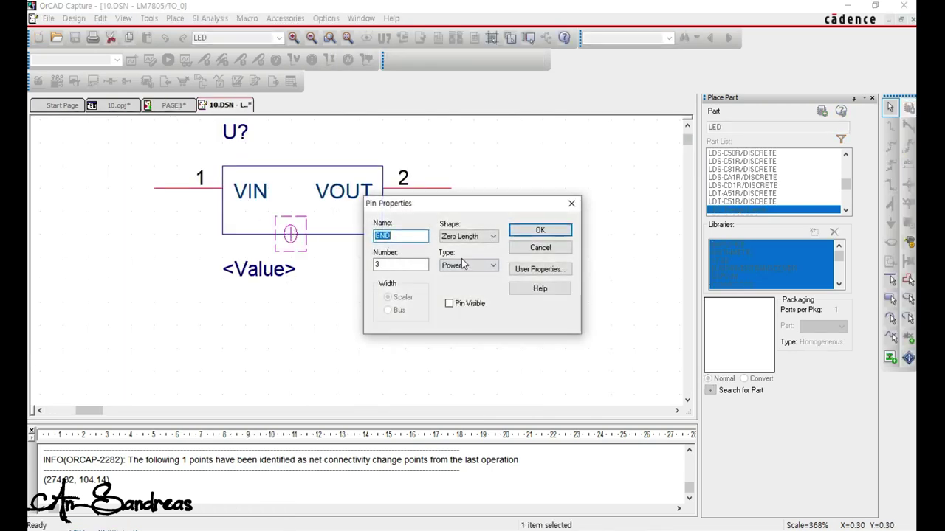
pyautogui.click(492, 236)
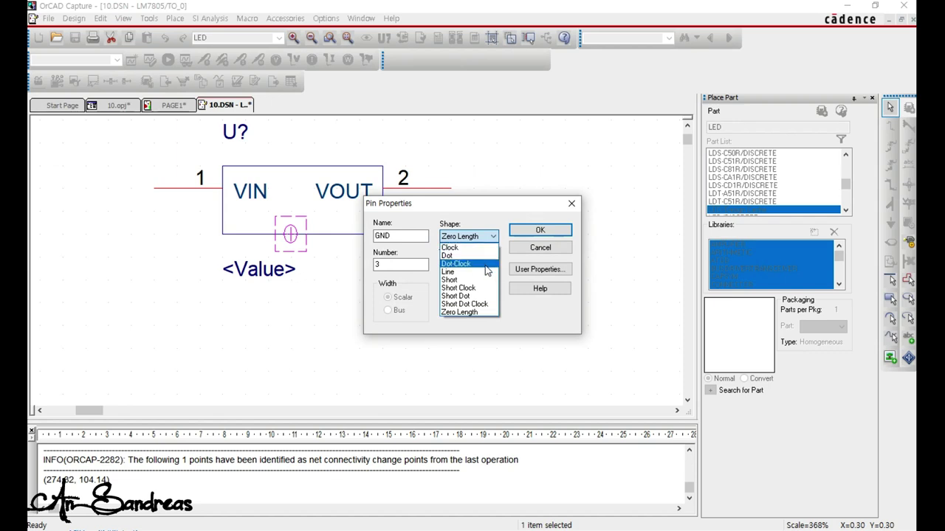
pyautogui.click(486, 272)
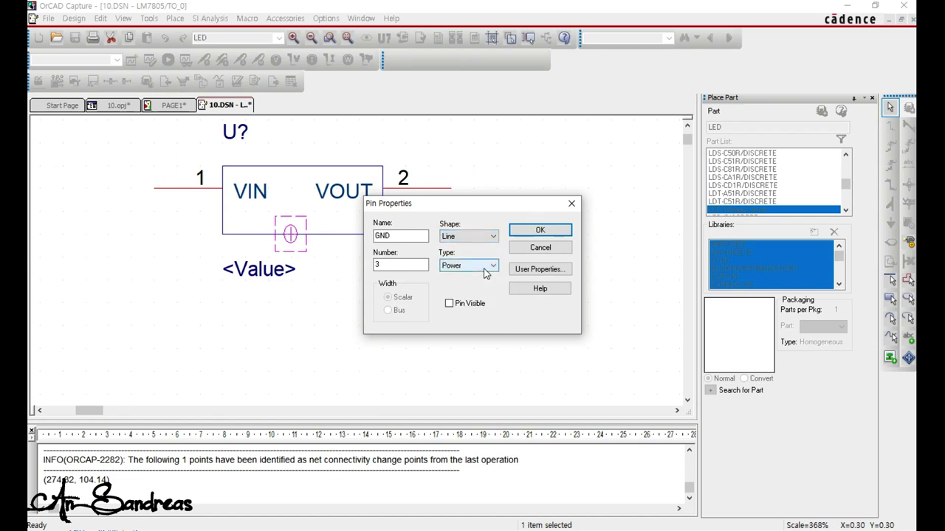
pyautogui.click(538, 231)
# Move the symbol's value label to the left of the GND pin and make that pin visible.
pyautogui.moveTo(260, 274); pyautogui.dragTo(194, 271)
pyautogui.doubleClick(292, 260)
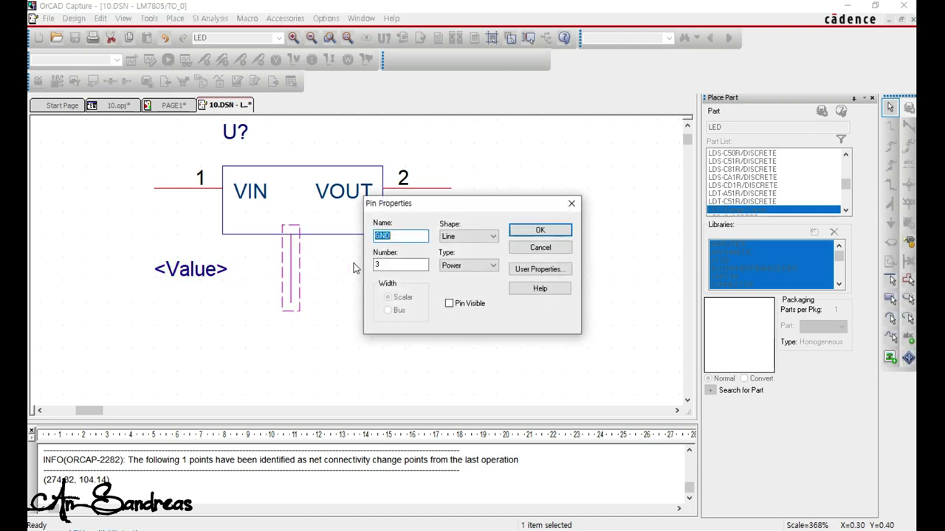
pyautogui.click(538, 231)
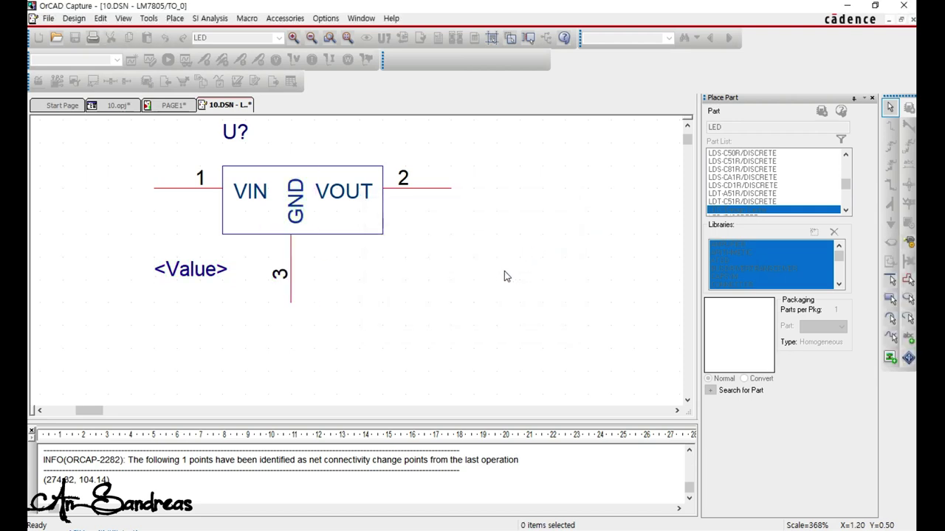
# Set the pin number of the regulator's GND pin to 2.
pyautogui.click(281, 278)
pyautogui.click(388, 265)
pyautogui.doubleClick(292, 266)
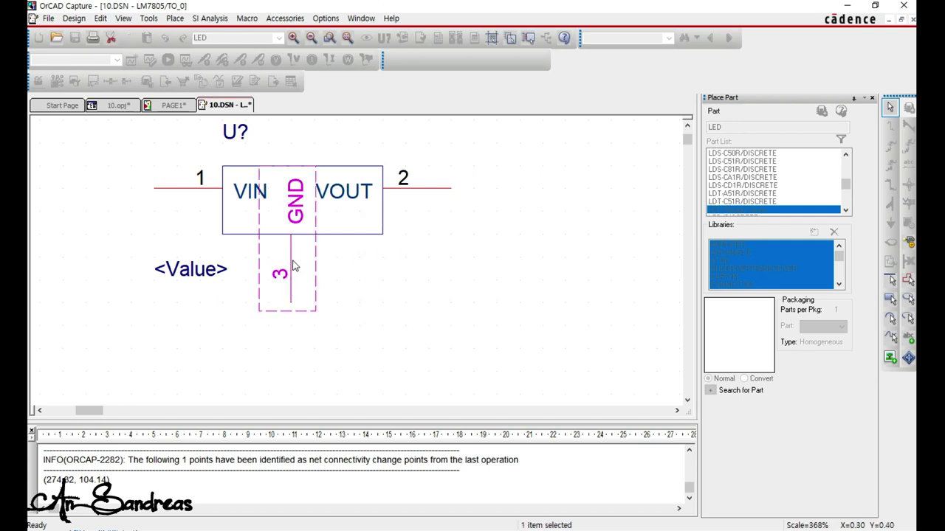
pyautogui.click(384, 268)
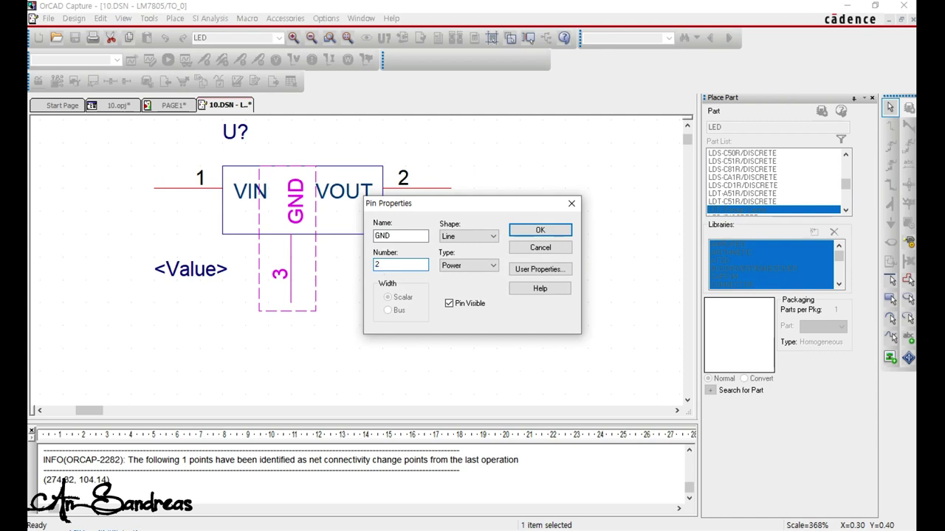
pyautogui.press('Return')
pyautogui.click(383, 269)
# Set the pin number of the regulator's VOUT pin to 3.
pyautogui.click(427, 191)
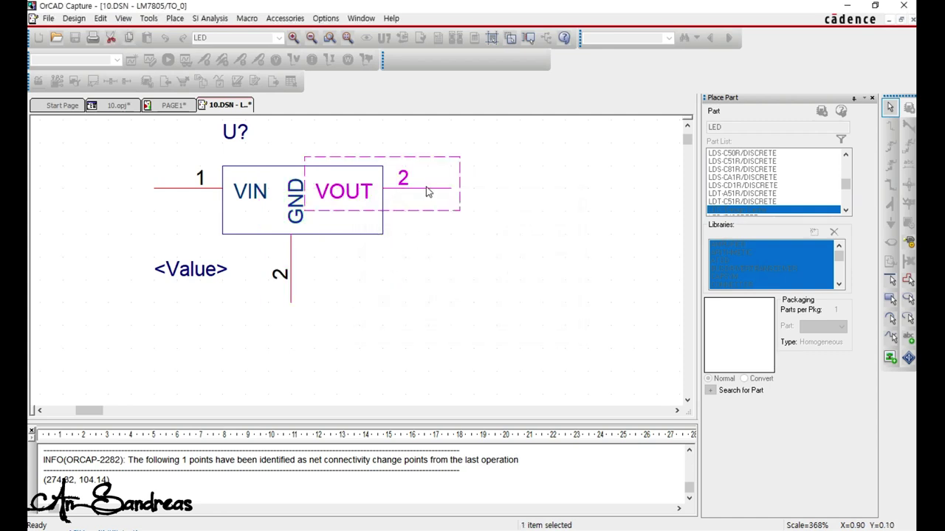
pyautogui.doubleClick(427, 192)
pyautogui.doubleClick(393, 266)
pyautogui.press('Return')
pyautogui.click(392, 267)
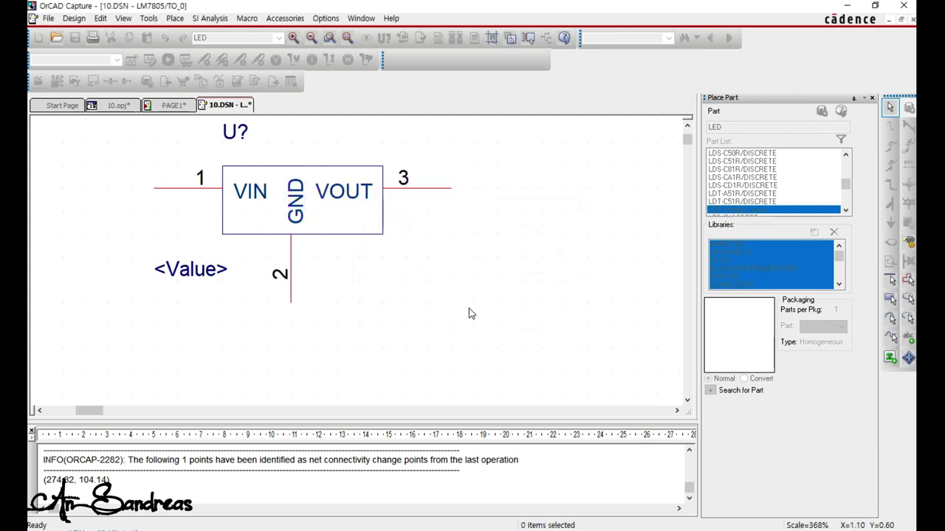
# Close the part editor, applying the edited symbol to the schematic, and move U5's value label to the right of its GND pin.
pyautogui.rightClick(220, 107)
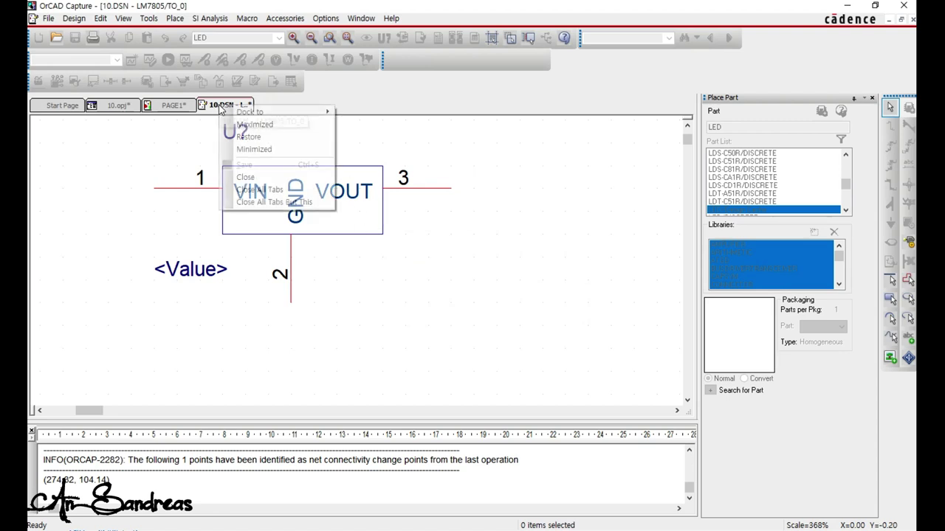
pyautogui.click(253, 179)
pyautogui.click(412, 293)
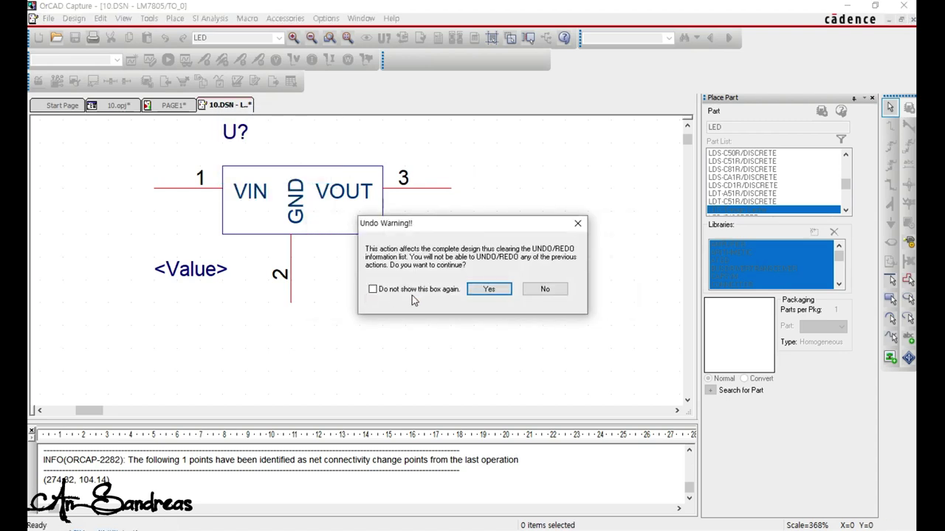
pyautogui.click(490, 290)
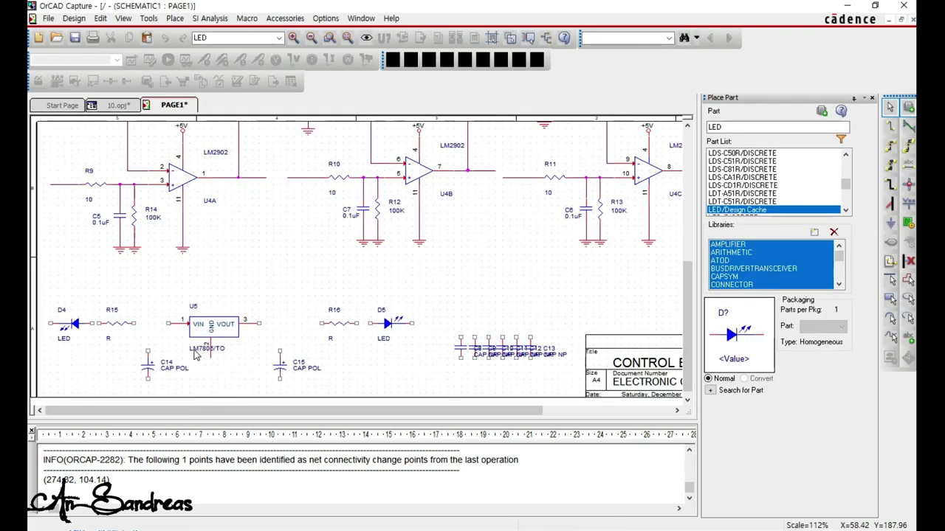
pyautogui.moveTo(196, 354); pyautogui.dragTo(235, 354)
pyautogui.click(234, 380)
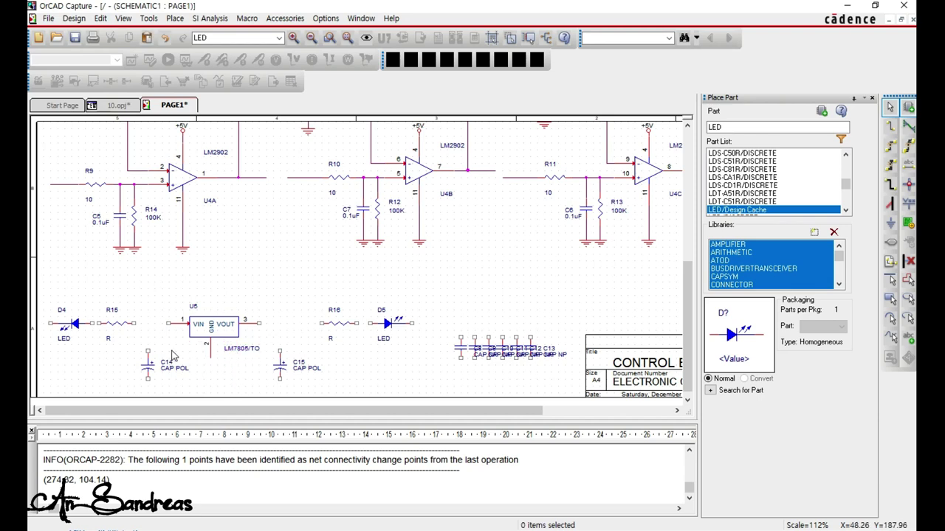
pyautogui.moveTo(204, 276); pyautogui.dragTo(170, 232)
pyautogui.hotkey('ctrl', 'c')
pyautogui.hotkey('ctrl', 'v')
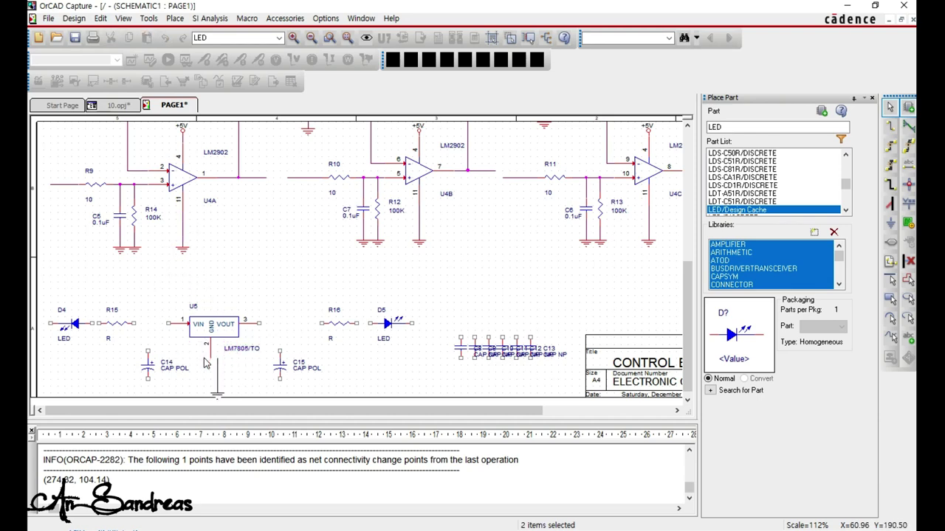
pyautogui.press('Escape')
# Copy the ground symbol below U4A onto U5's GND pin and move the regulator up with its ground wire stretched.
pyautogui.click(183, 251)
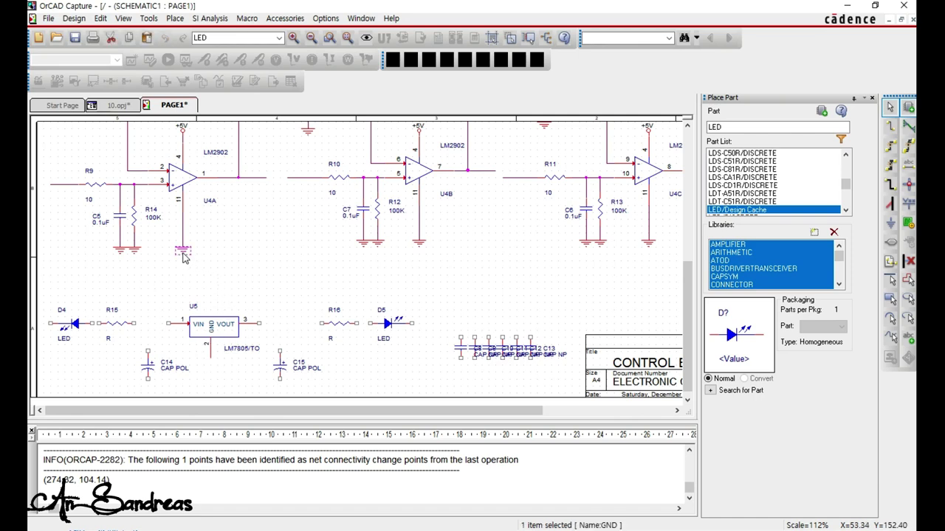
pyautogui.hotkey('ctrl', 'c')
pyautogui.hotkey('ctrl', 'v')
pyautogui.moveTo(205, 379)
pyautogui.mouseDown()
pyautogui.moveTo(208, 360)
pyautogui.moveTo(210, 379)
pyautogui.mouseUp()
pyautogui.click(230, 385)
pyautogui.click(211, 385)
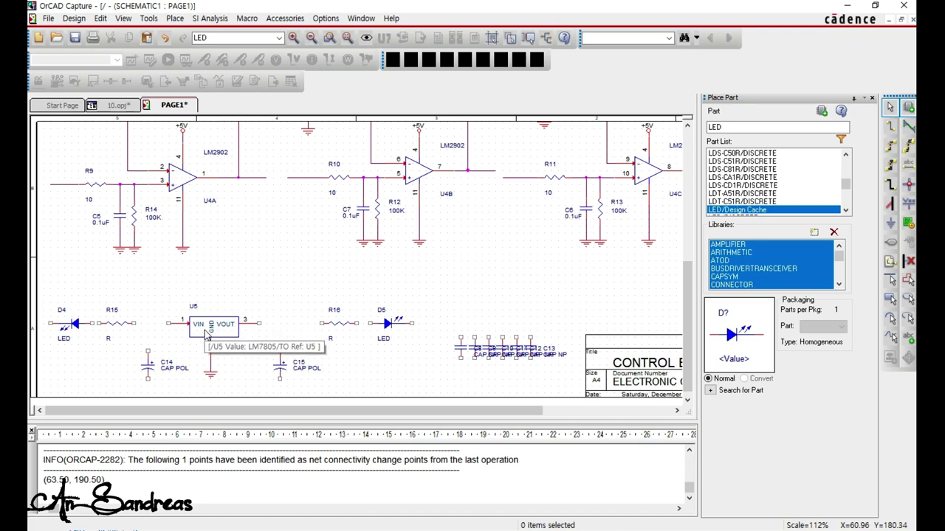
pyautogui.moveTo(206, 330); pyautogui.dragTo(207, 306)
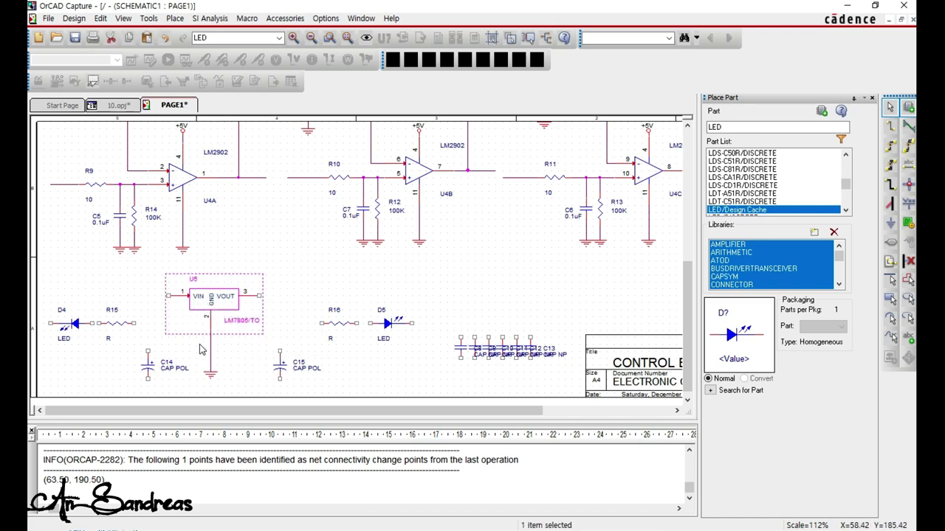
# Set the value of polarized capacitor C14 to 220uF/16.
pyautogui.doubleClick(166, 368)
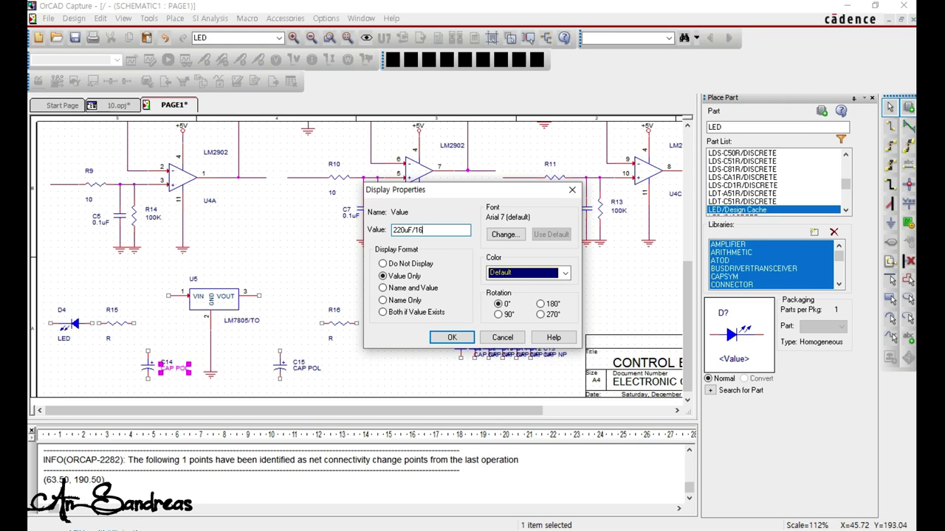
pyautogui.press('Return')
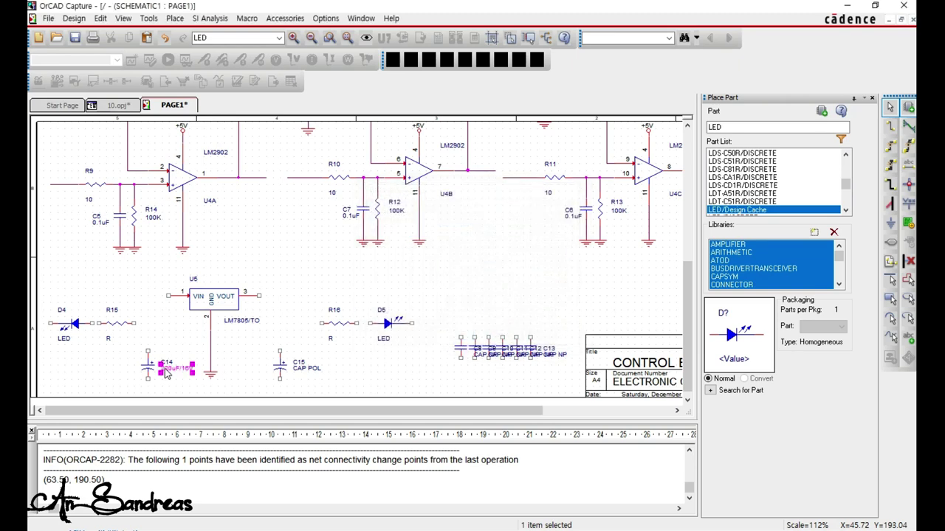
# Set the value of polarized capacitor C15 to 220uF/16V, copied from C14's value.
pyautogui.doubleClick(178, 371)
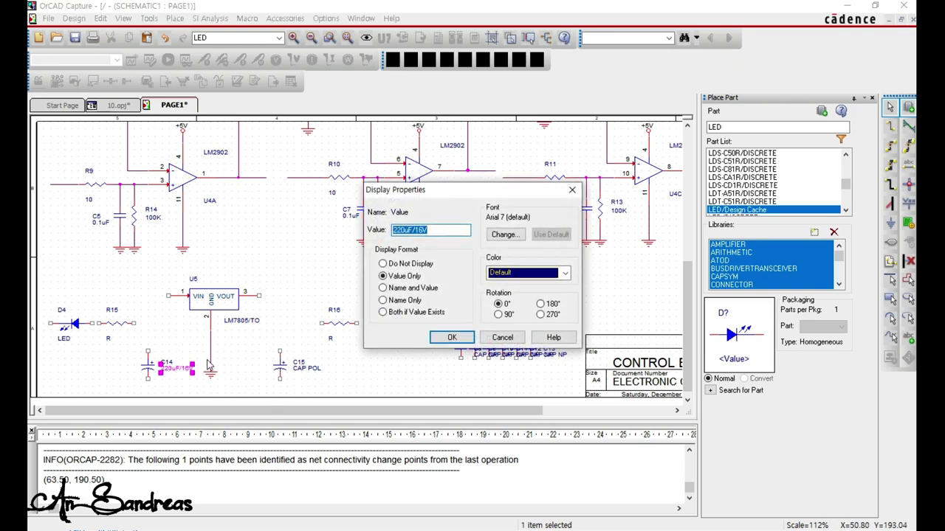
pyautogui.click(452, 339)
pyautogui.doubleClick(317, 369)
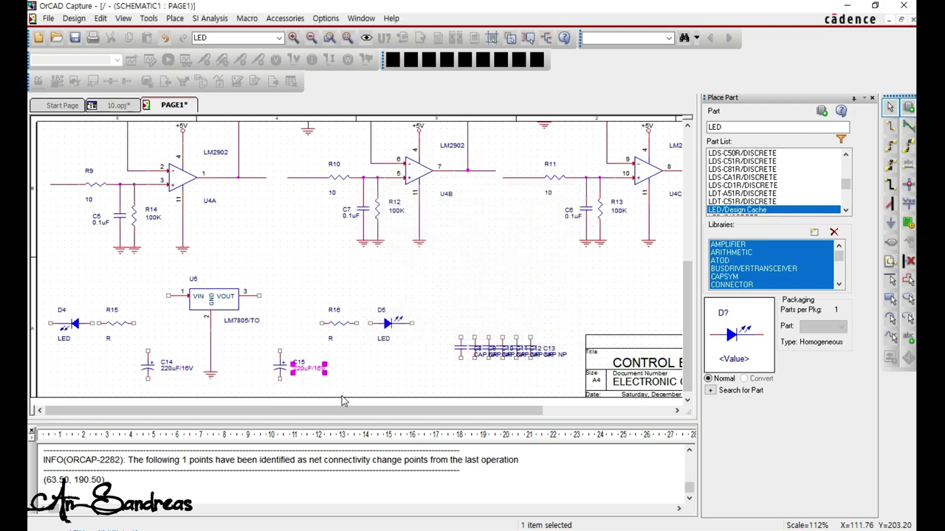
pyautogui.click(369, 391)
# Move C14 up toward U5's input side, and shift U5 with its ground, C14, C15, R16 and D5 to the right as a group.
pyautogui.moveTo(148, 373); pyautogui.dragTo(154, 344)
pyautogui.click(375, 369)
pyautogui.moveTo(405, 379); pyautogui.dragTo(191, 285)
pyautogui.click(190, 354)
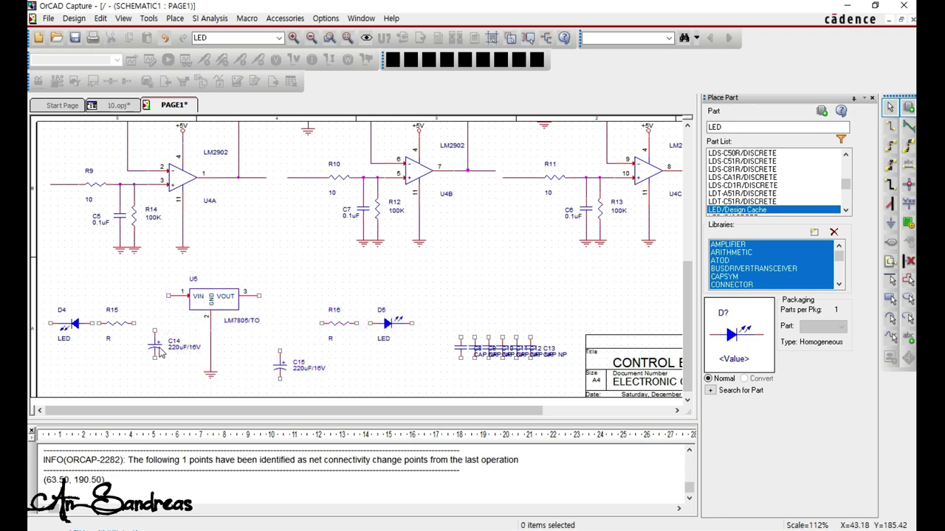
pyautogui.moveTo(426, 389); pyautogui.dragTo(146, 270)
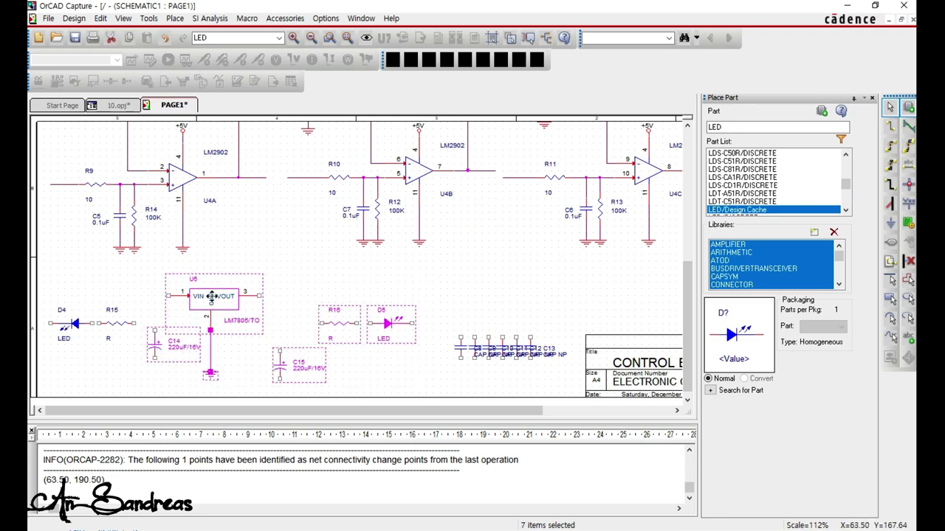
pyautogui.moveTo(212, 296); pyautogui.dragTo(260, 288)
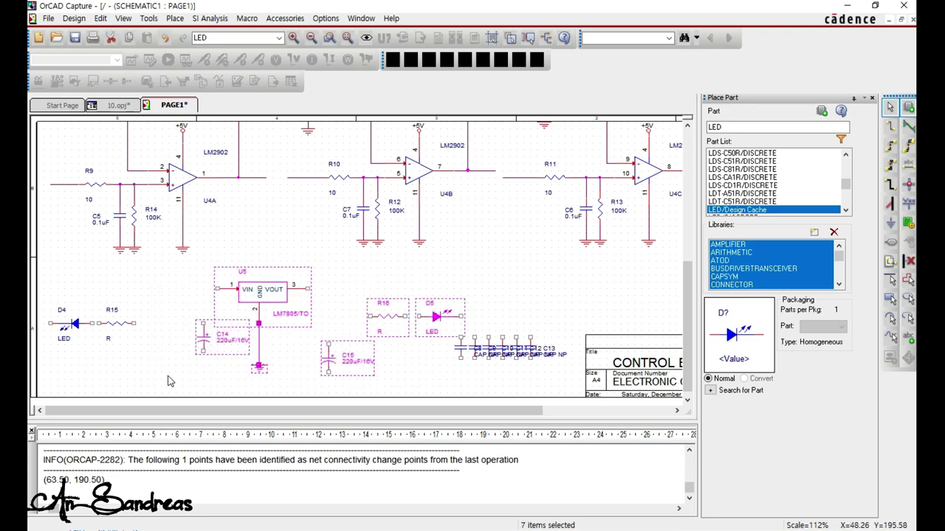
pyautogui.click(169, 381)
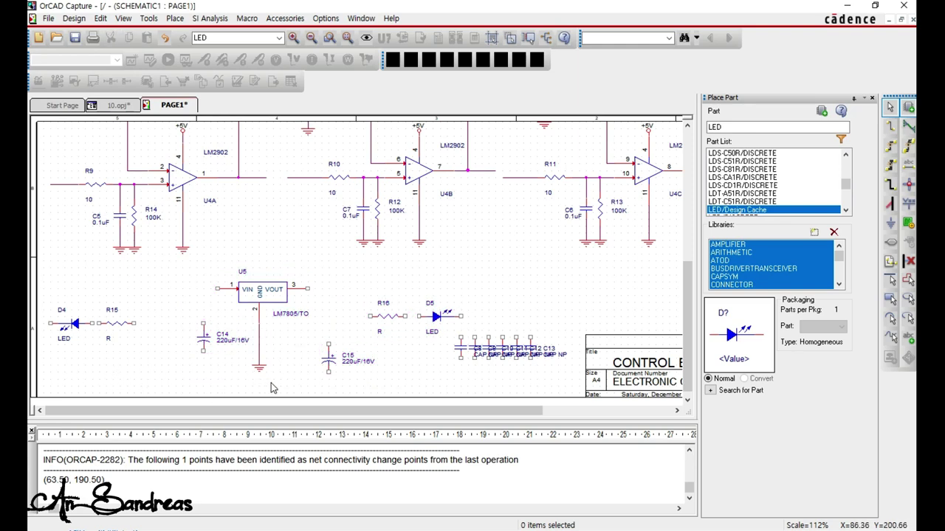
# Move LED D4 and resistor R15 right together, closer to C14.
pyautogui.moveTo(271, 388); pyautogui.dragTo(255, 362)
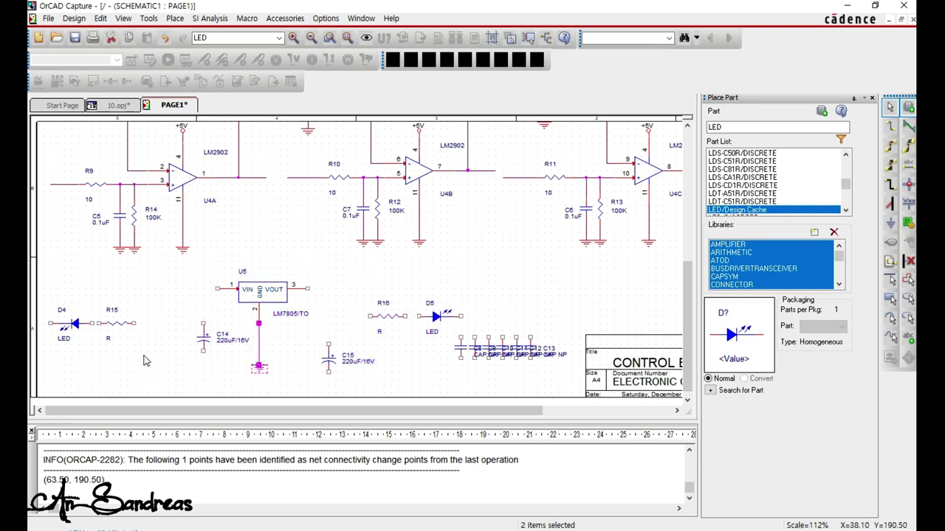
pyautogui.moveTo(144, 361); pyautogui.dragTo(47, 298)
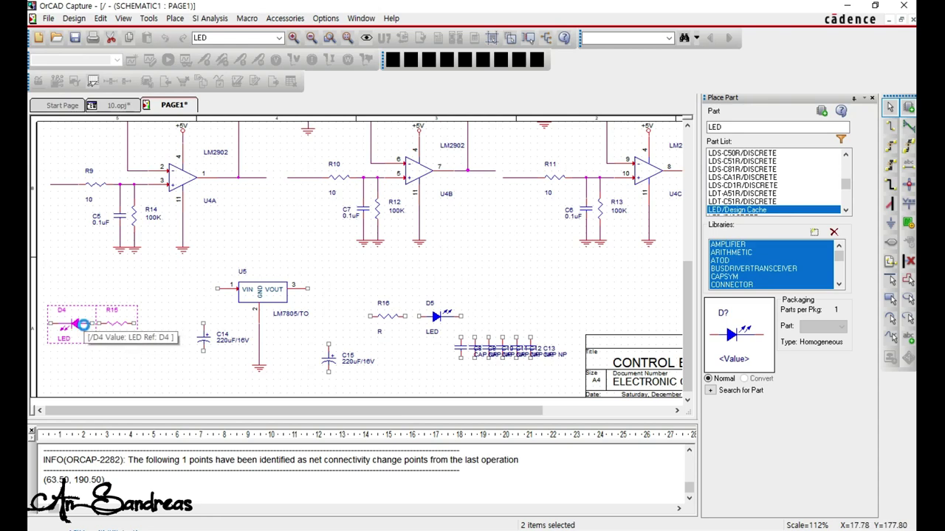
pyautogui.moveTo(83, 325); pyautogui.dragTo(124, 325)
# Copy U5's ground symbol with its wire to the left of D4 and wire it to D4's left pin.
pyautogui.moveTo(287, 392); pyautogui.dragTo(256, 364)
pyautogui.hotkey('ctrl', 'c')
pyautogui.hotkey('ctrl', 'v')
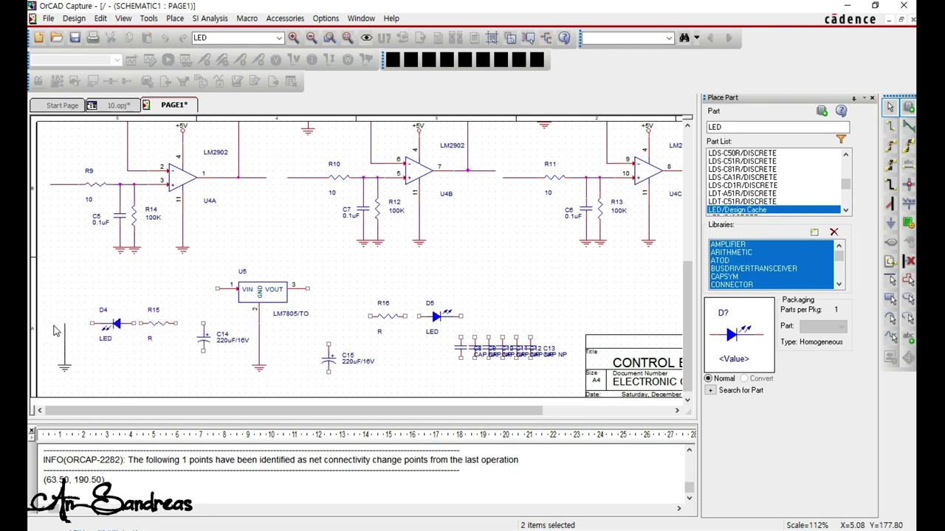
pyautogui.keyDown('ctrl'); pyautogui.moveTo(54, 331); pyautogui.dragTo(50, 329); pyautogui.keyUp('ctrl')
pyautogui.press('w')
pyautogui.click(64, 323)
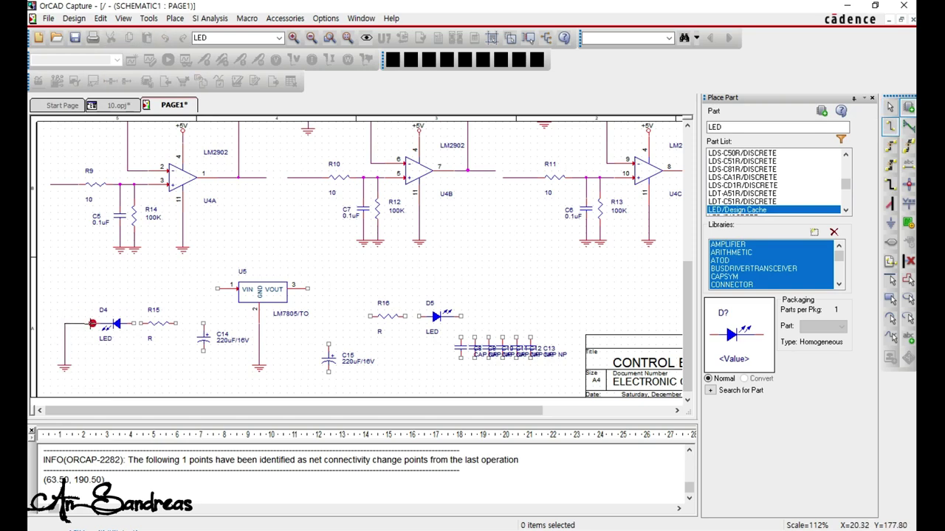
pyautogui.click(92, 323)
pyautogui.press('Escape')
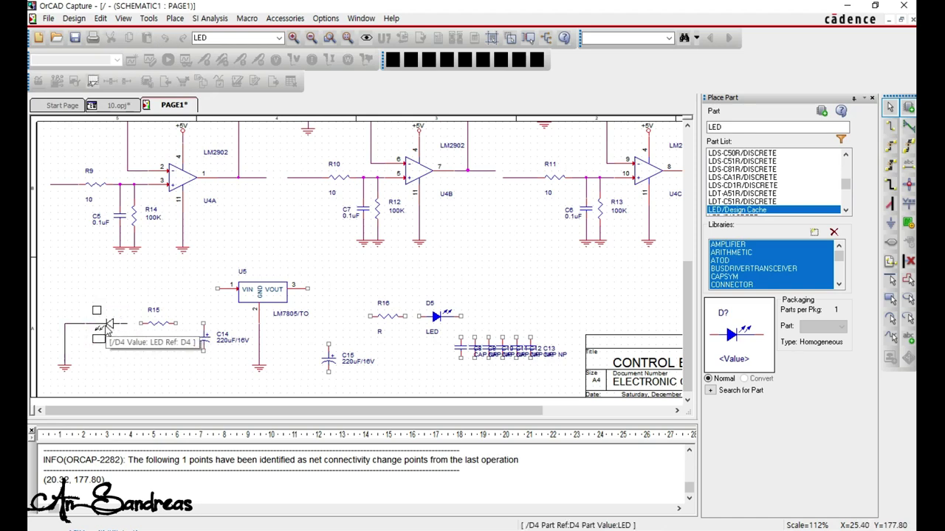
# Move D4 and R15 left so their facing pins connect, and set R15's value to 820.
pyautogui.click(114, 326)
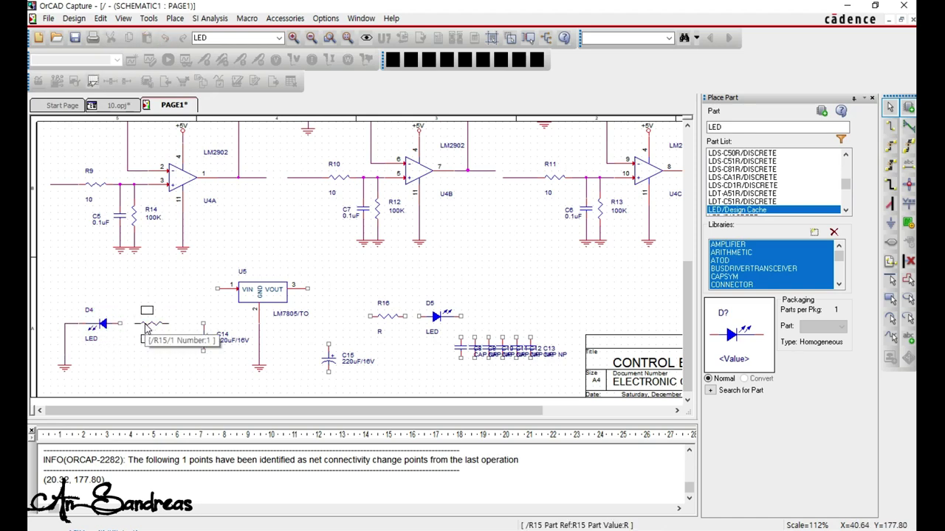
pyautogui.moveTo(155, 328)
pyautogui.mouseDown()
pyautogui.moveTo(135, 329)
pyautogui.moveTo(149, 325)
pyautogui.mouseUp()
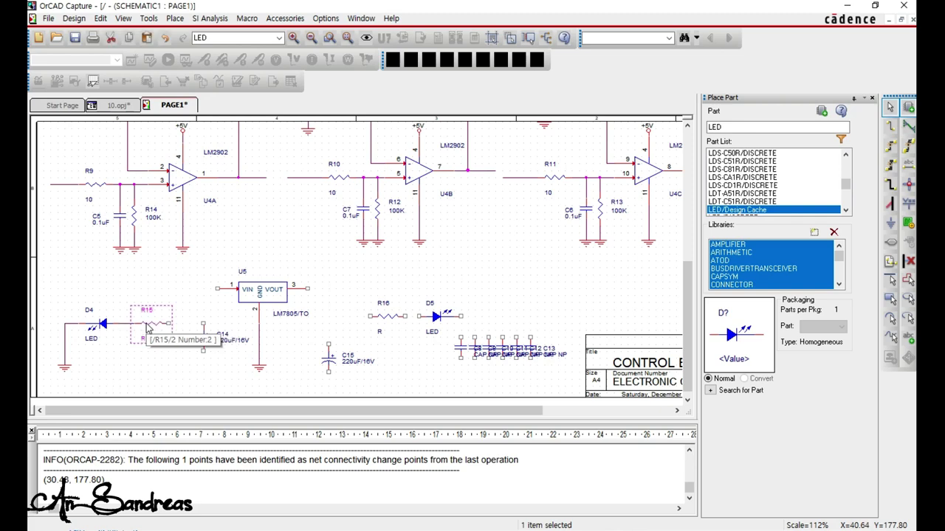
pyautogui.doubleClick(144, 340)
pyautogui.doubleClick(144, 343)
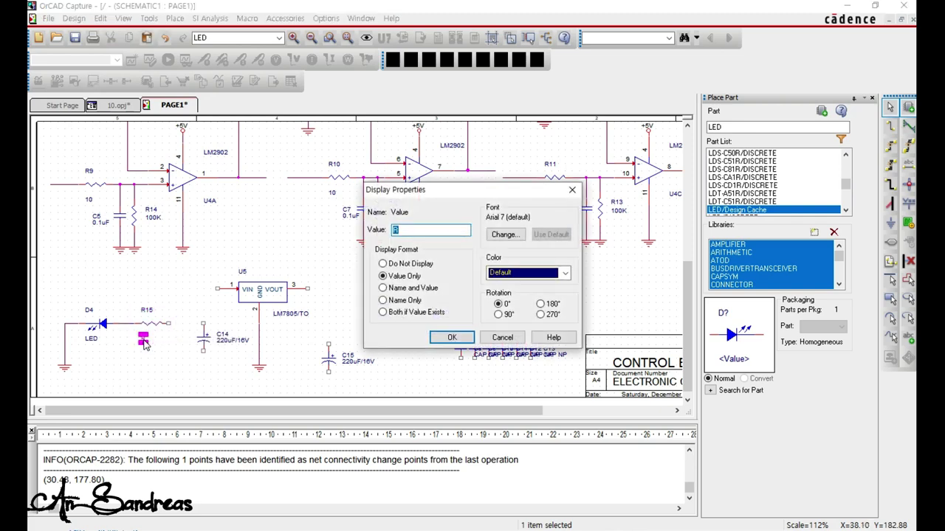
pyautogui.press('Return')
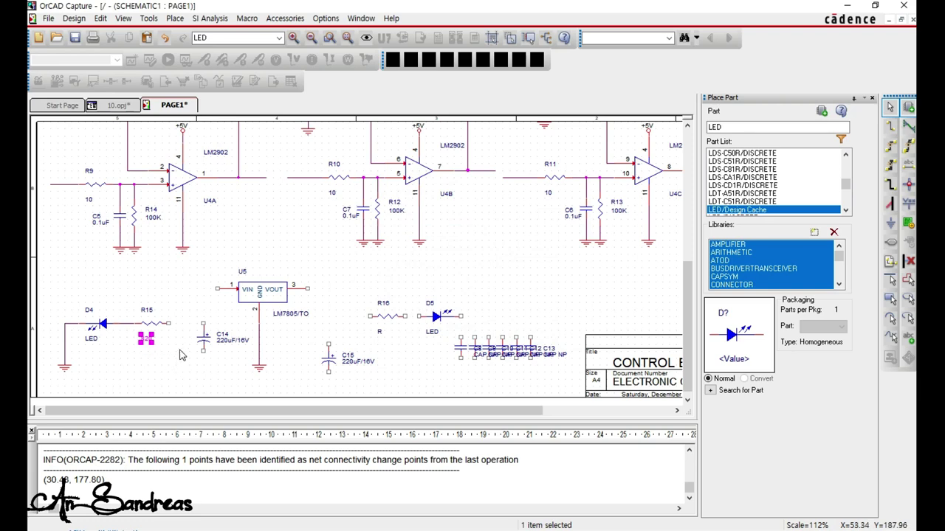
# Move C14 left beside R15, lower D4's ground symbol and copy it below C14 with a short wire to C14's lower pin.
pyautogui.moveTo(206, 347); pyautogui.dragTo(167, 358)
pyautogui.click(146, 388)
pyautogui.moveTo(65, 370); pyautogui.dragTo(67, 386)
pyautogui.hotkey('ctrl', 'c')
pyautogui.hotkey('ctrl', 'v')
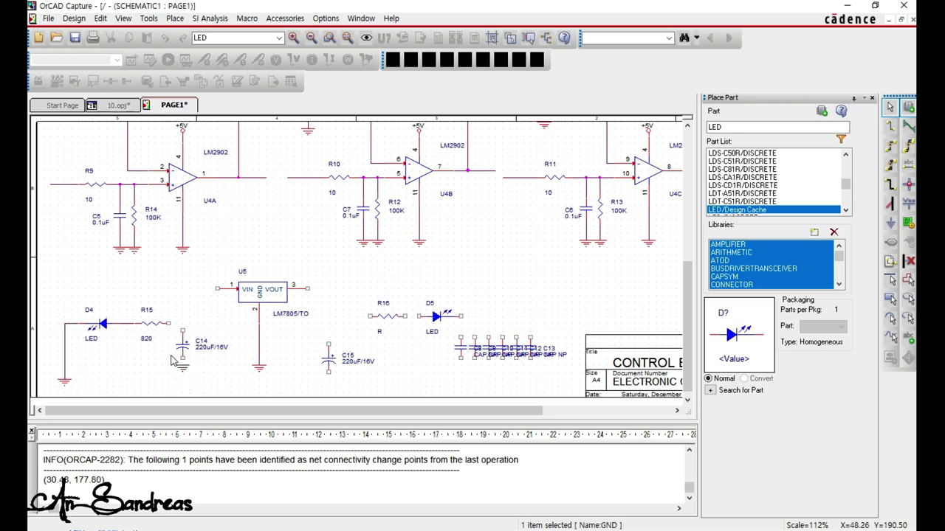
pyautogui.click(170, 354)
pyautogui.click(183, 367)
pyautogui.moveTo(181, 363); pyautogui.dragTo(176, 380)
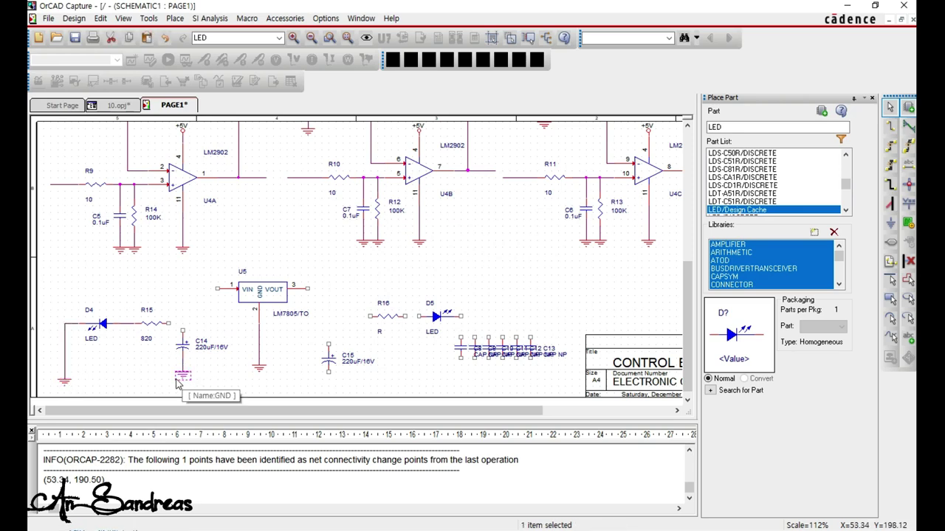
# Shift R15 and D4 slightly left and wire R15's free pin to C14's positive pin.
pyautogui.click(144, 324)
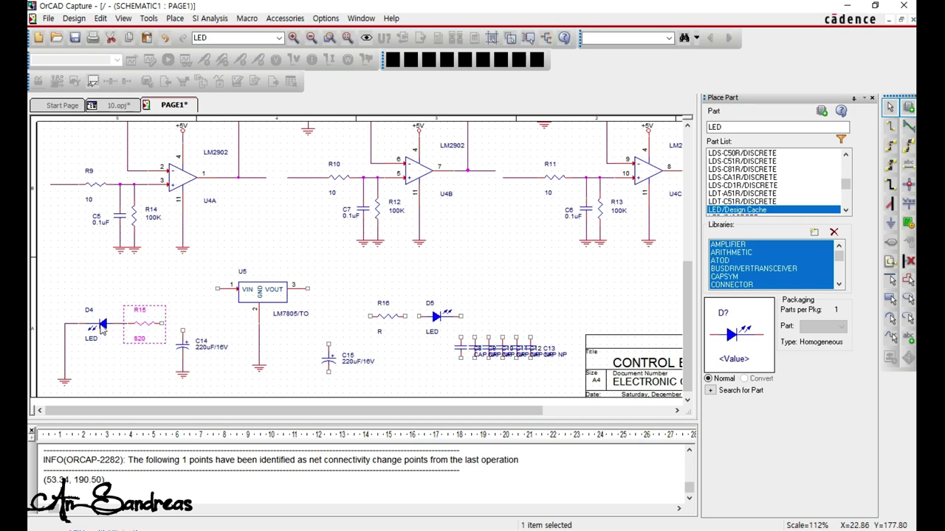
pyautogui.moveTo(100, 325); pyautogui.dragTo(136, 330)
pyautogui.press('w')
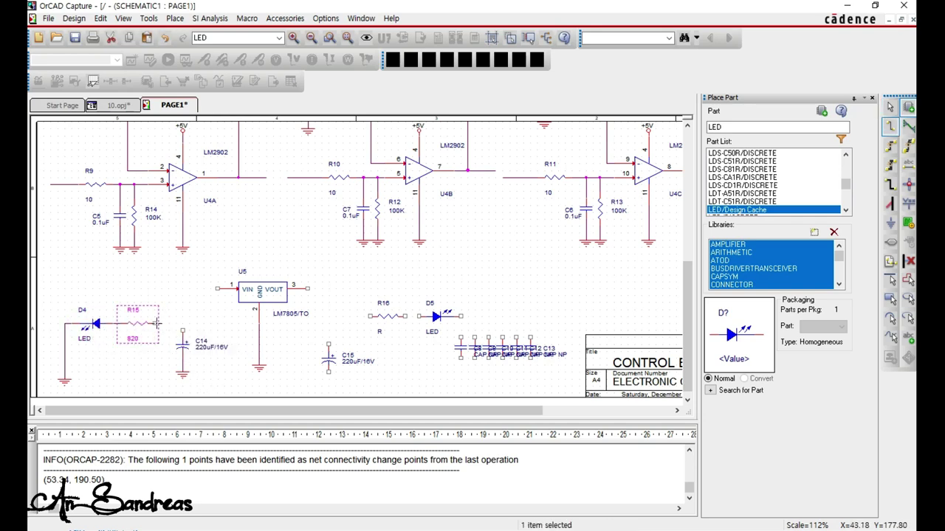
pyautogui.click(155, 324)
pyautogui.click(182, 330)
pyautogui.press('Escape')
# Move C14 with its ground closer to R15, and lower U5 with its ground until its VIN pin lines up with R15.
pyautogui.moveTo(217, 385)
pyautogui.mouseDown()
pyautogui.moveTo(164, 342)
pyautogui.moveTo(182, 348)
pyautogui.moveTo(168, 348)
pyautogui.mouseUp()
pyautogui.click(229, 377)
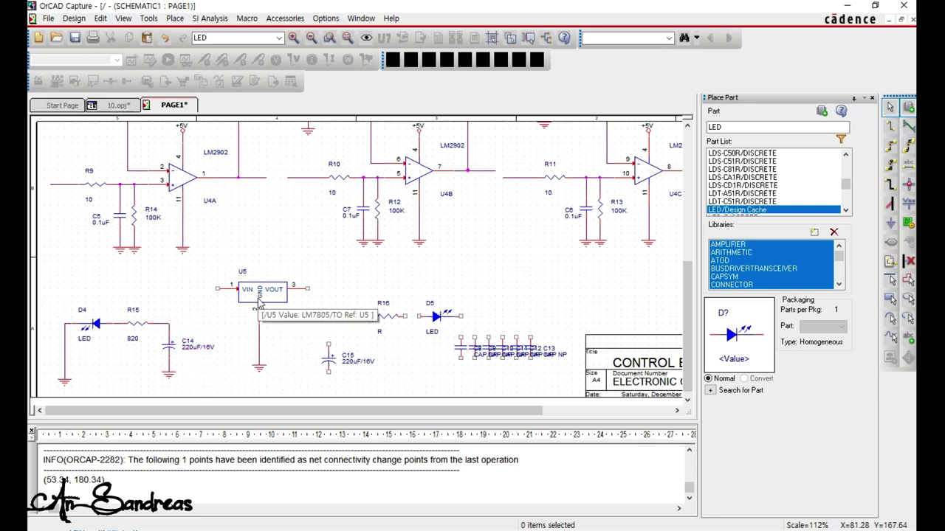
pyautogui.moveTo(294, 388); pyautogui.dragTo(226, 256)
pyautogui.moveTo(257, 292); pyautogui.dragTo(250, 335)
pyautogui.click(249, 334)
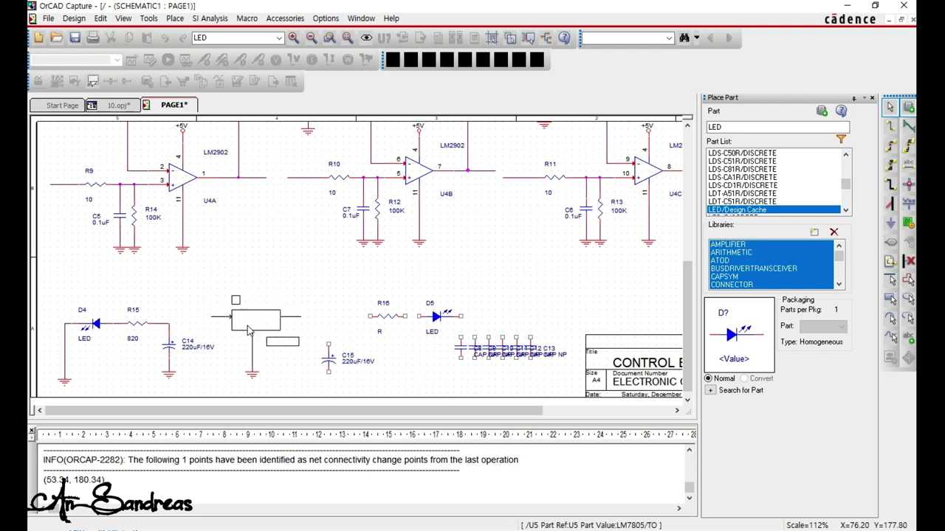
# Wire U5's VIN pin to the corner of the wire joining R15 and C14.
pyautogui.press('w')
pyautogui.click(211, 324)
pyautogui.click(169, 323)
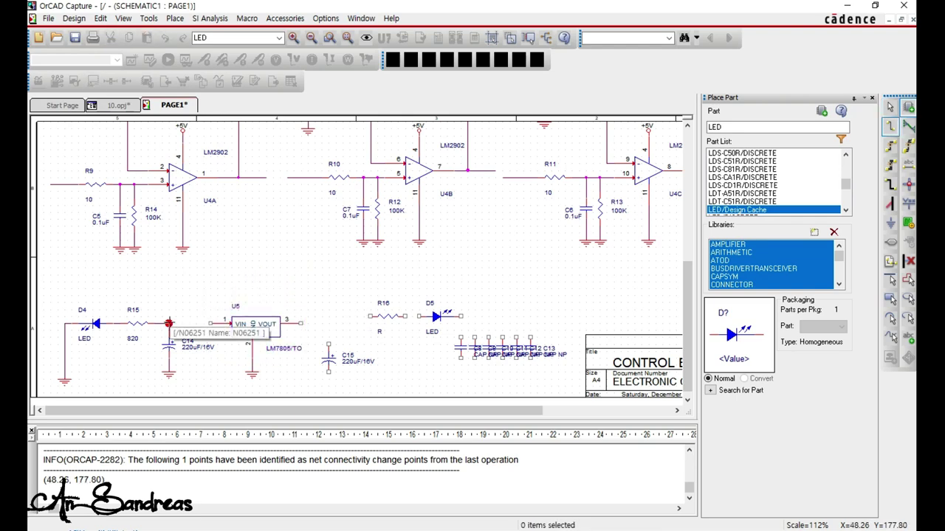
pyautogui.press('Escape')
# Copy the +12V power symbol from header J1 to above the R15, C14 and VIN junction.
pyautogui.scroll(3, 233, 260)
pyautogui.keyDown('ctrl'); pyautogui.scroll(-3, 506, 158); pyautogui.keyUp('ctrl')
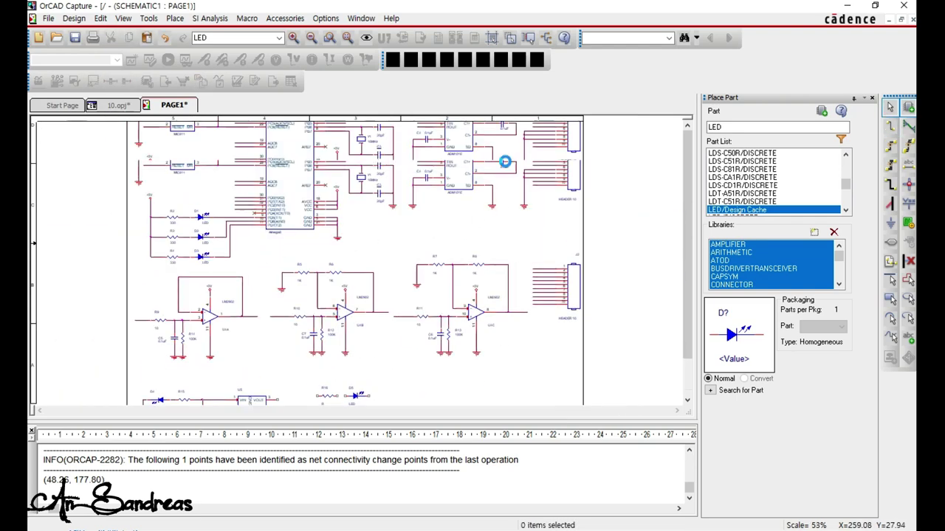
pyautogui.keyDown('ctrl'); pyautogui.scroll(2, 534, 134); pyautogui.keyUp('ctrl')
pyautogui.scroll(2, 535, 134)
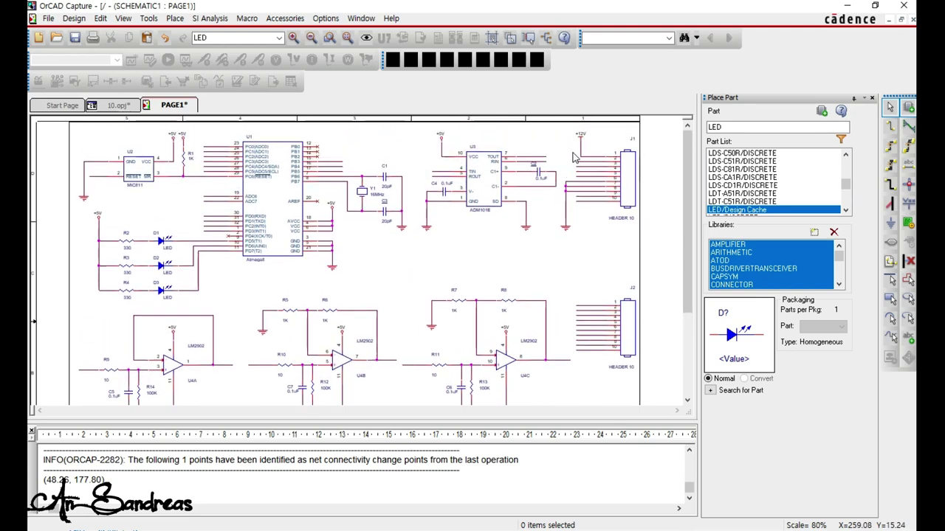
pyautogui.click(582, 142)
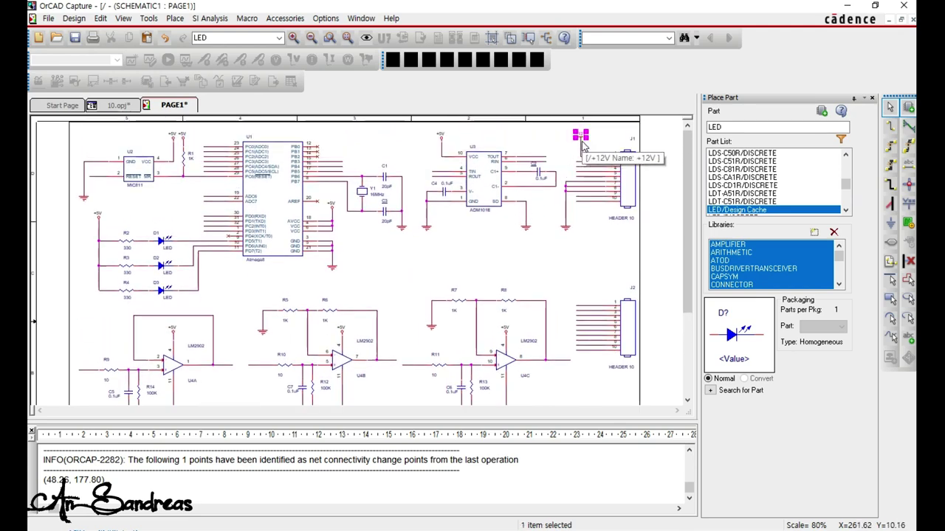
pyautogui.scroll(-3, 273, 347)
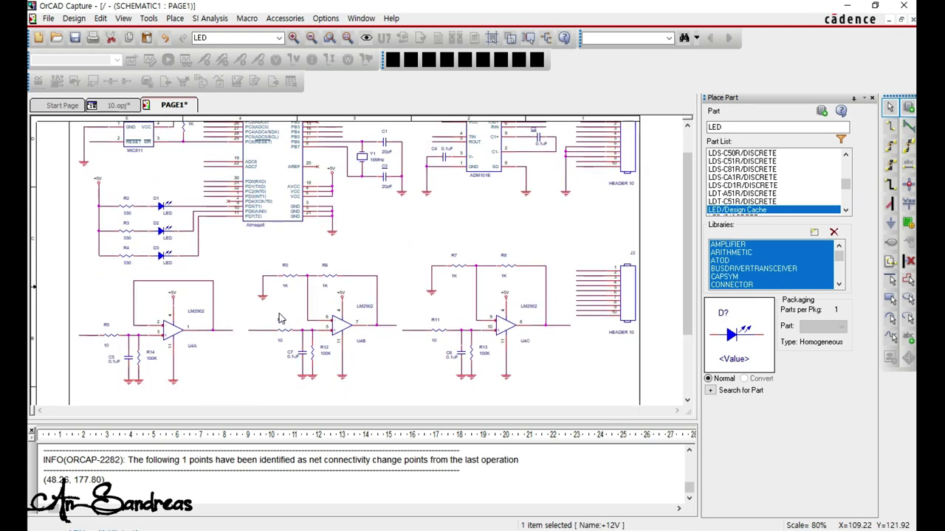
pyautogui.click(152, 343)
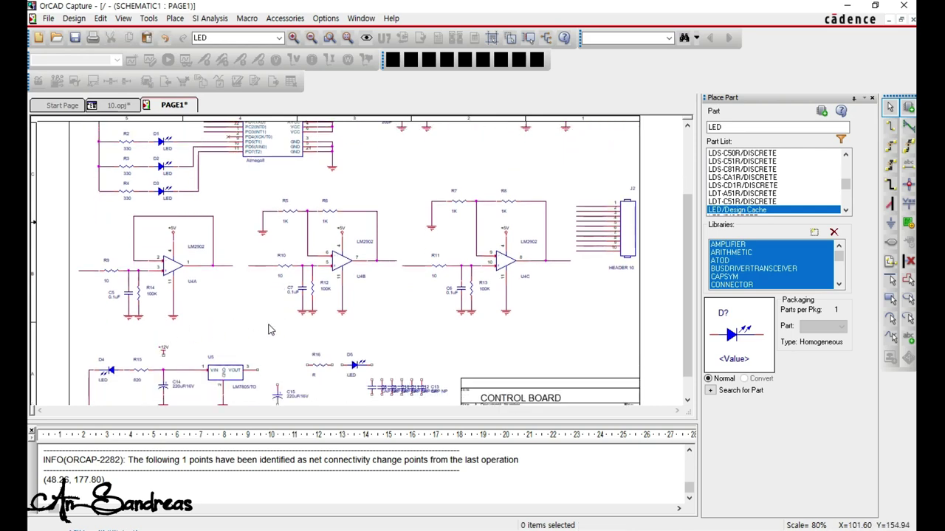
# Copy the +5V power symbol above U4A to a spot directly above C15.
pyautogui.scroll(2, 373, 319)
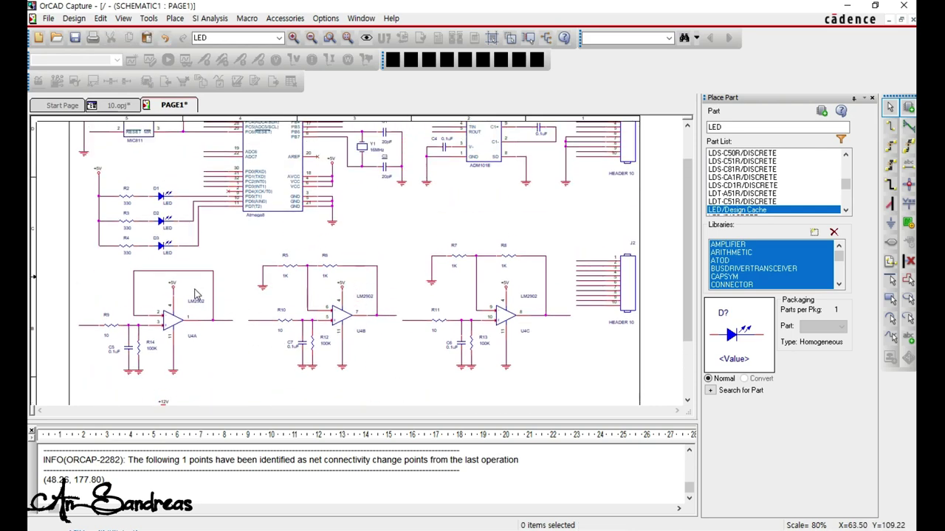
pyautogui.click(174, 288)
pyautogui.scroll(-2, 236, 320)
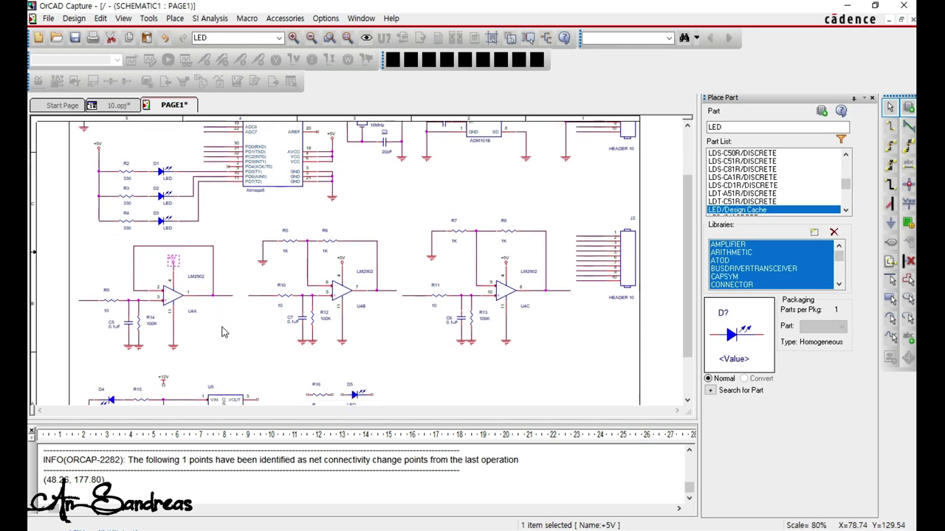
pyautogui.hotkey('ctrl', 'c')
pyautogui.hotkey('ctrl', 'v')
pyautogui.click(272, 339)
pyautogui.click(316, 354)
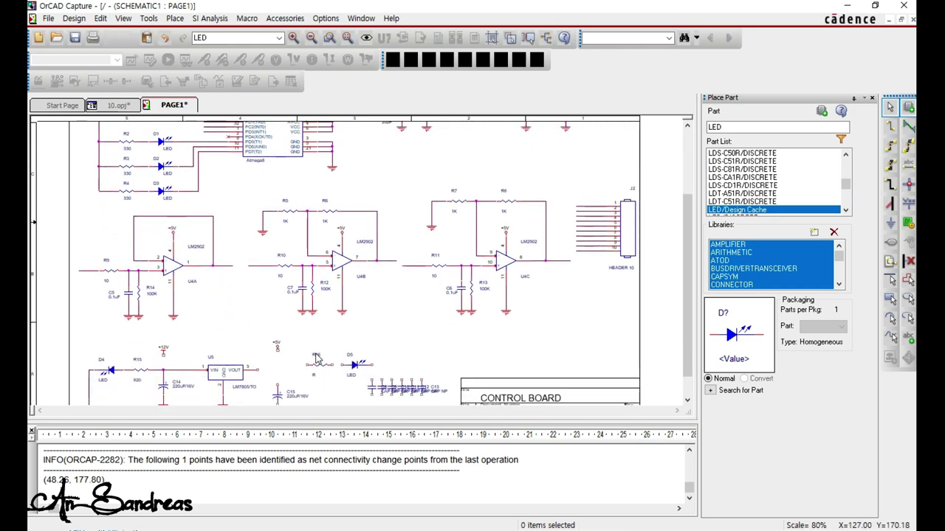
# Wire U5's VOUT pin to the +5V symbol and to C15's positive pin.
pyautogui.scroll(-1, 299, 374)
pyautogui.keyDown('ctrl'); pyautogui.scroll(4, 279, 367); pyautogui.keyUp('ctrl')
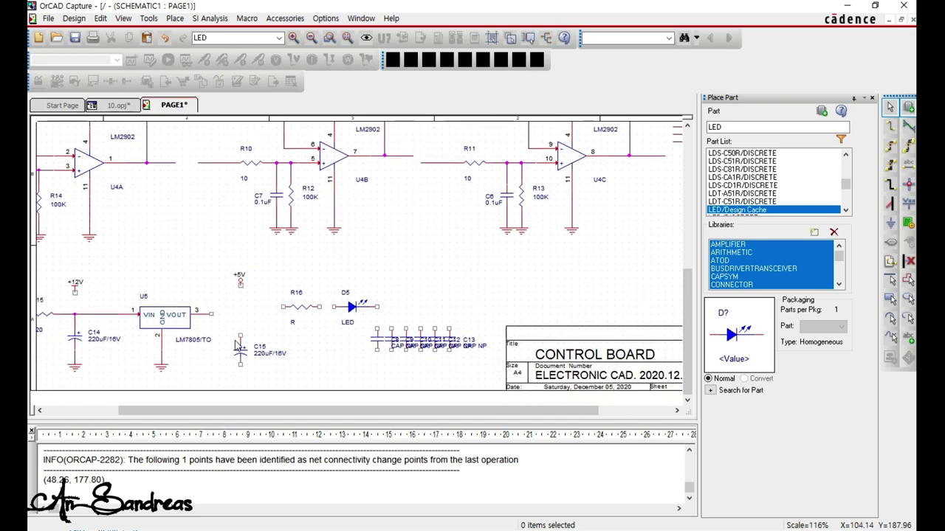
pyautogui.keyDown('ctrl'); pyautogui.scroll(2, 237, 359); pyautogui.keyUp('ctrl')
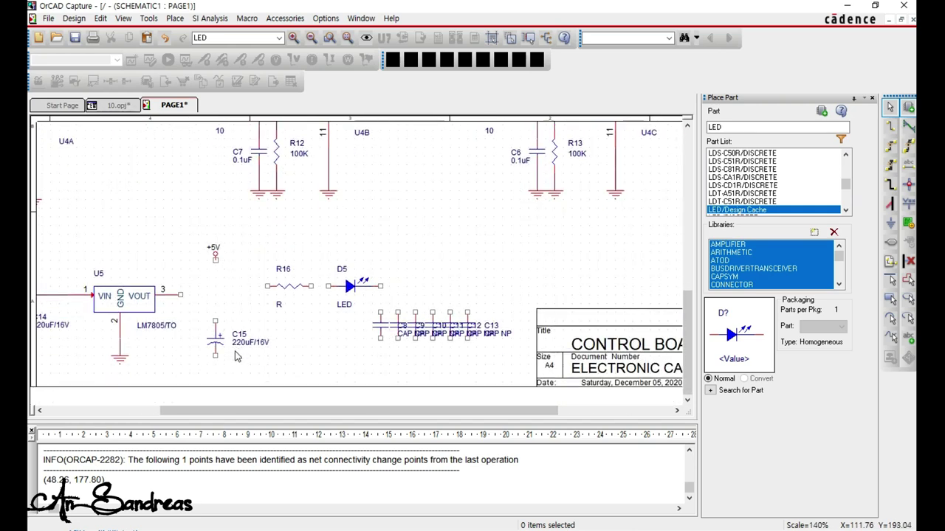
pyautogui.press('w')
pyautogui.click(181, 294)
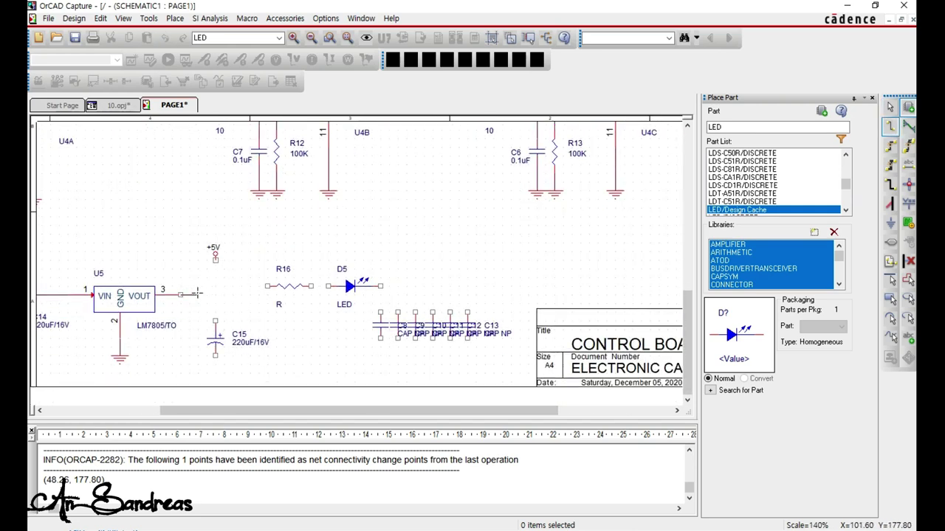
pyautogui.click(215, 259)
pyautogui.click(215, 295)
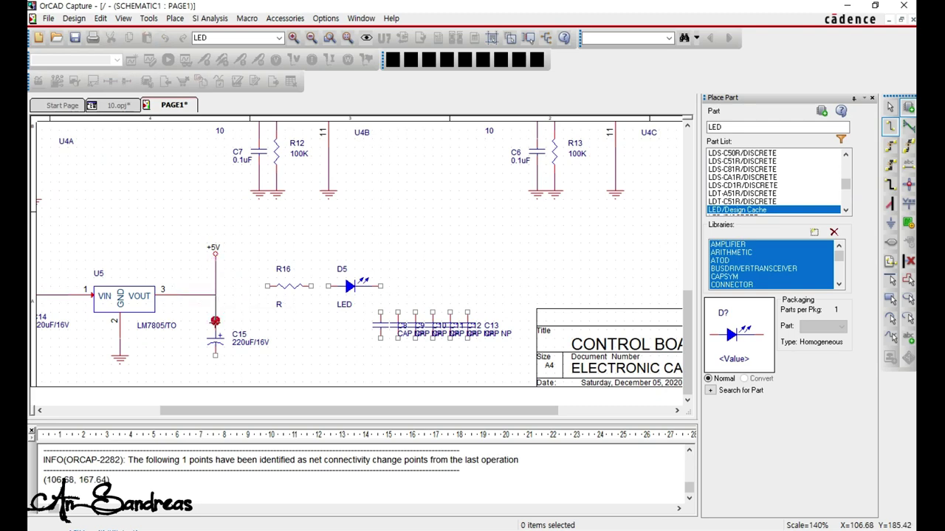
pyautogui.click(215, 322)
pyautogui.press('Escape')
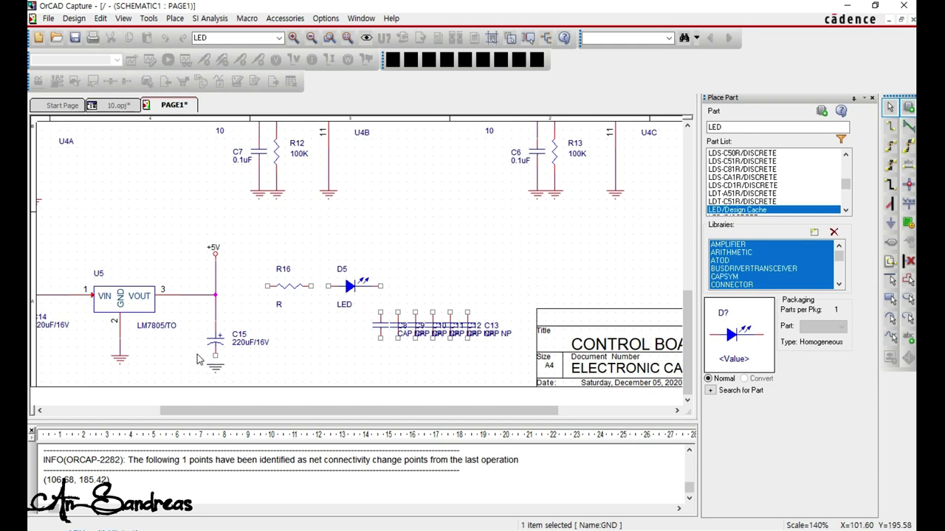
# Attach the ground symbol to C15's negative pin and lower U5's ground symbol level with it.
pyautogui.click(216, 375)
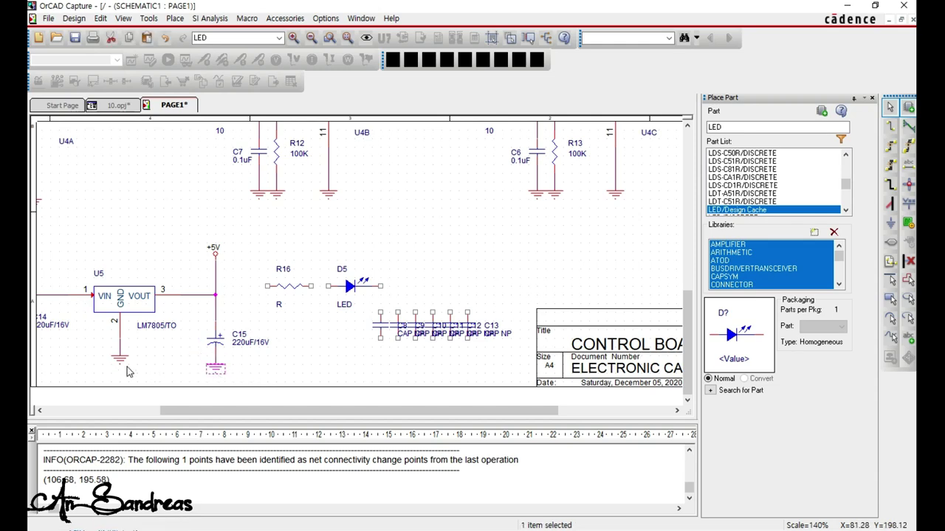
pyautogui.click(278, 376)
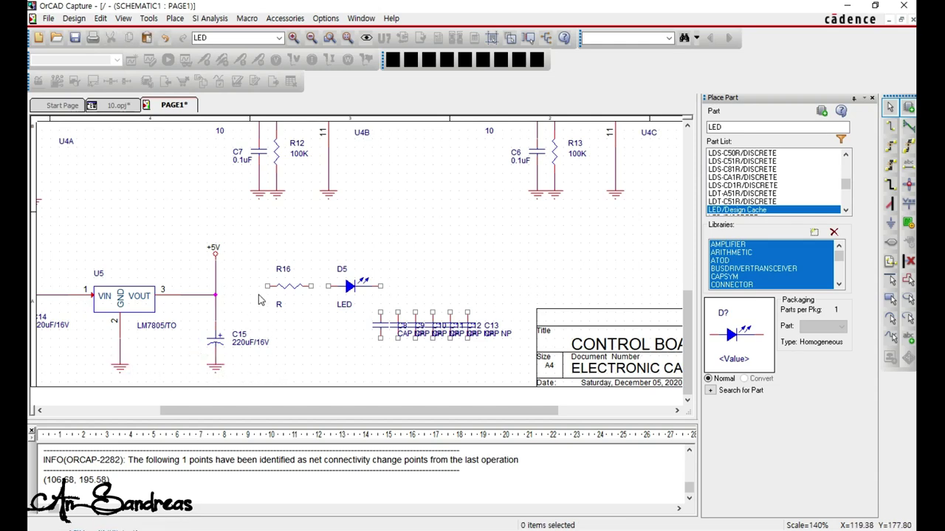
# Set R16's value to 330 and connect R16 and LED D5 in series to U5's +5V output line.
pyautogui.doubleClick(280, 304)
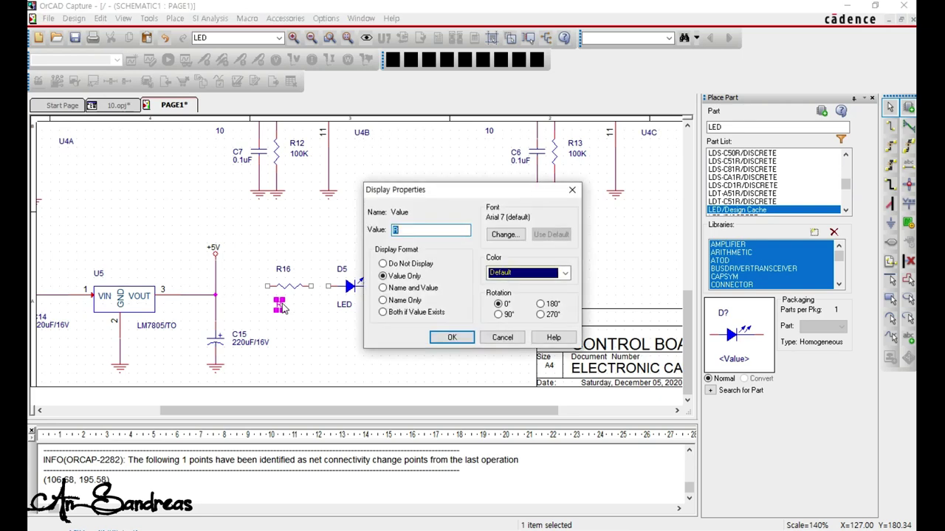
pyautogui.press('Return')
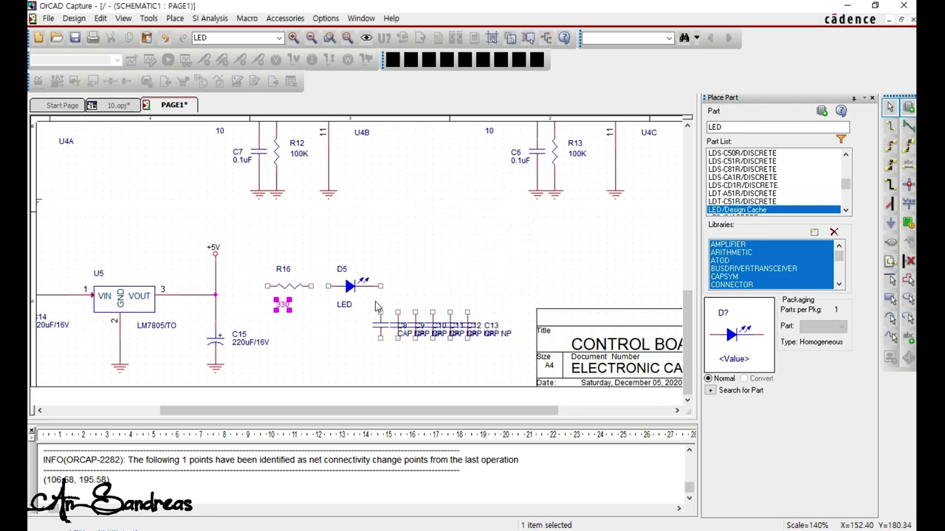
pyautogui.click(310, 293)
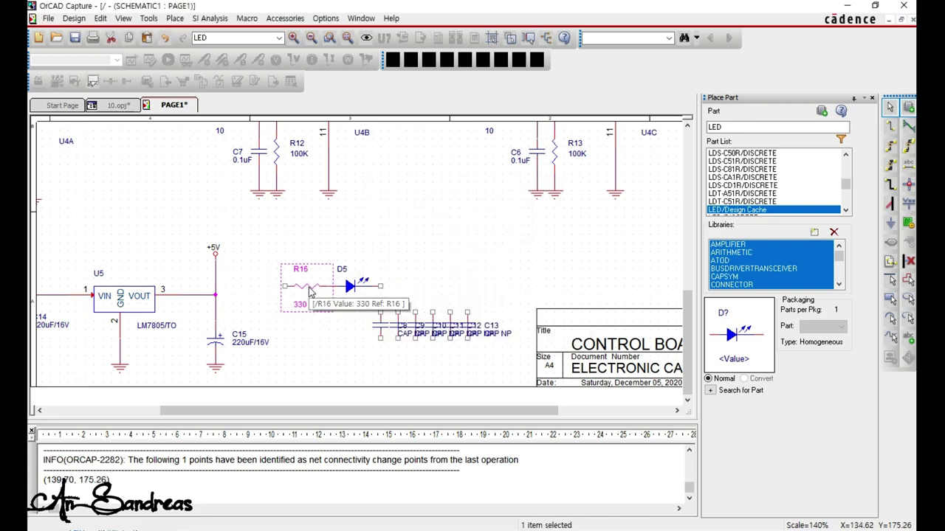
pyautogui.moveTo(309, 288); pyautogui.dragTo(292, 287)
pyautogui.click(351, 306)
pyautogui.moveTo(354, 321); pyautogui.dragTo(258, 294)
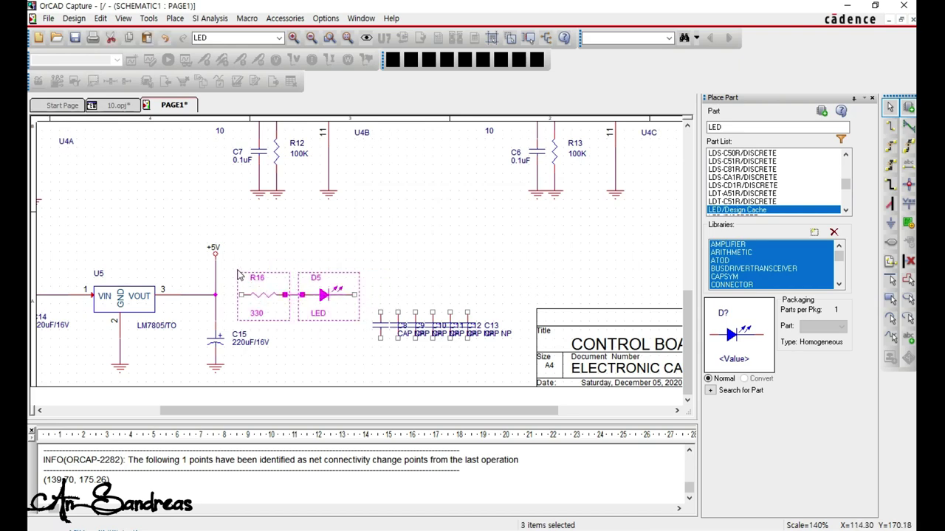
pyautogui.press('w')
pyautogui.press('Escape')
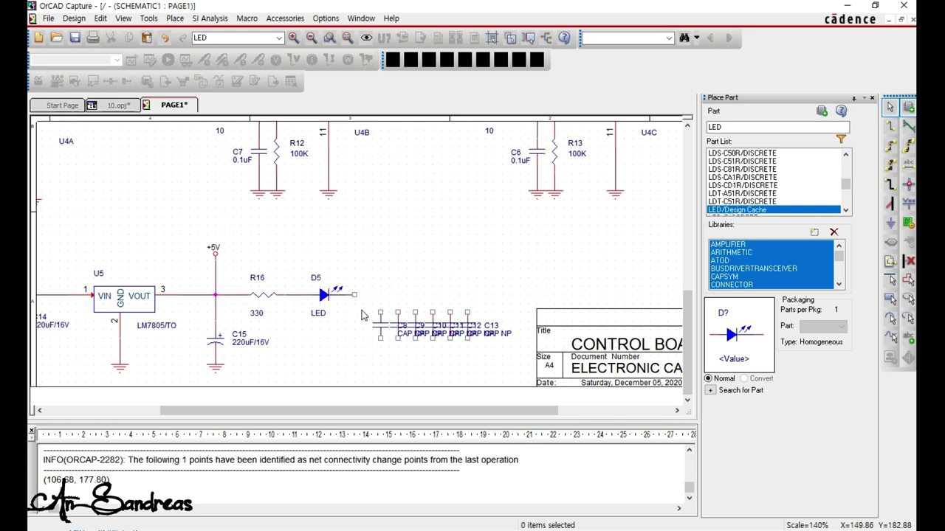
# Move capacitors C8 to C13 as a group into the clear area above the title block.
pyautogui.moveTo(362, 309); pyautogui.dragTo(509, 366)
pyautogui.moveTo(464, 327); pyautogui.dragTo(524, 253)
pyautogui.click(399, 330)
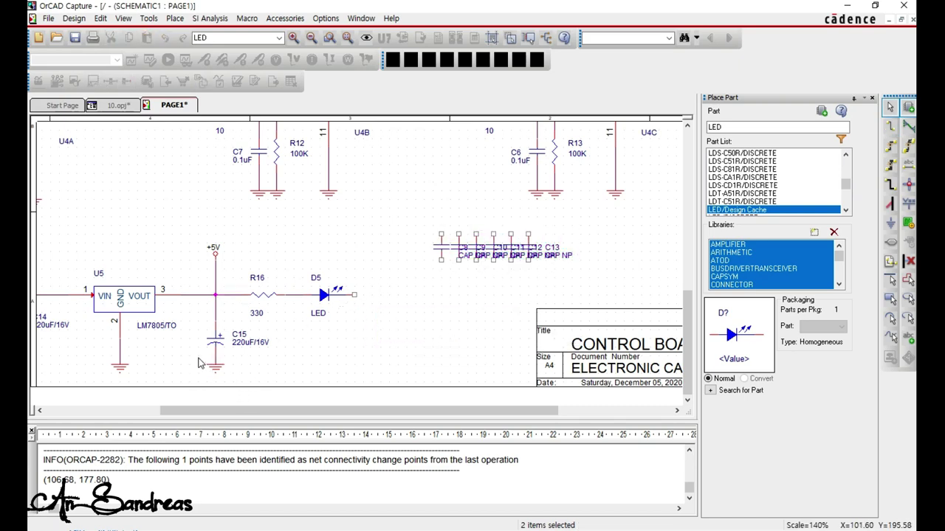
# Wire D5's cathode down to a ground symbol level with C15's ground.
pyautogui.moveTo(355, 296); pyautogui.dragTo(362, 325)
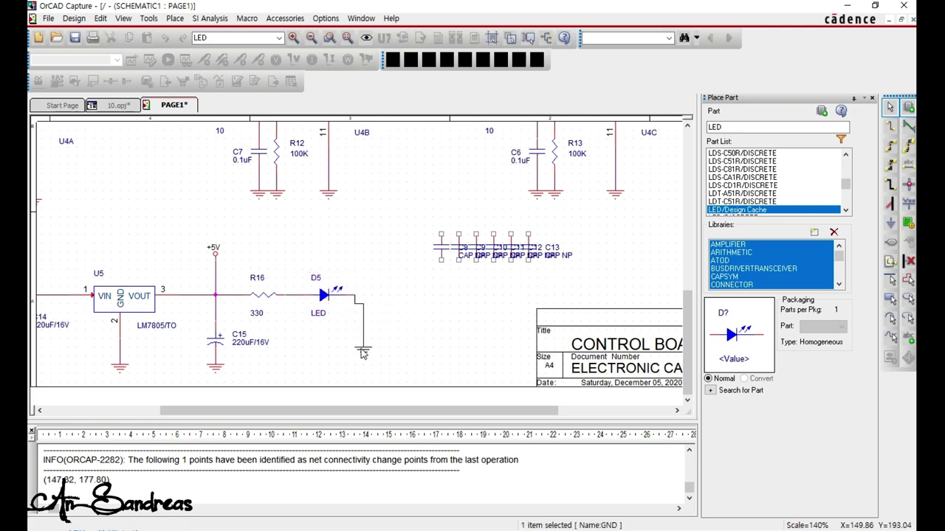
pyautogui.moveTo(362, 363); pyautogui.dragTo(362, 366)
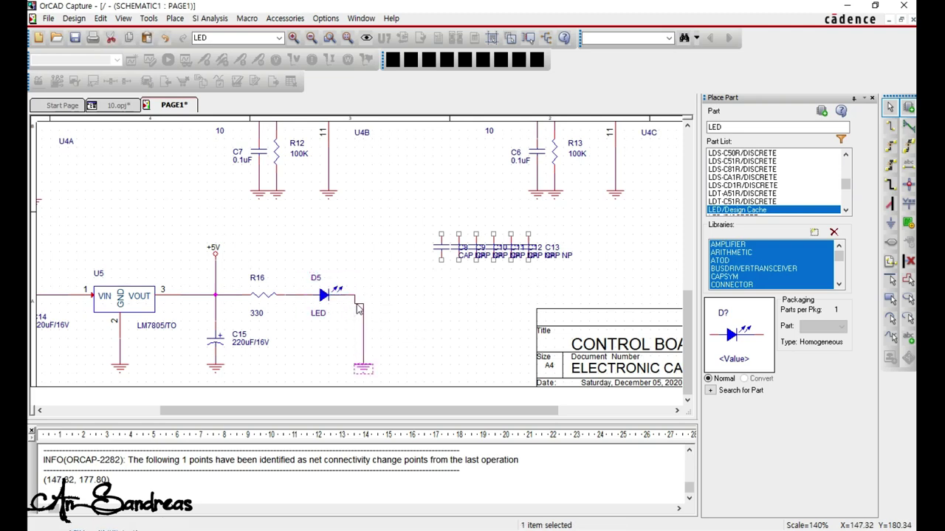
pyautogui.click(392, 317)
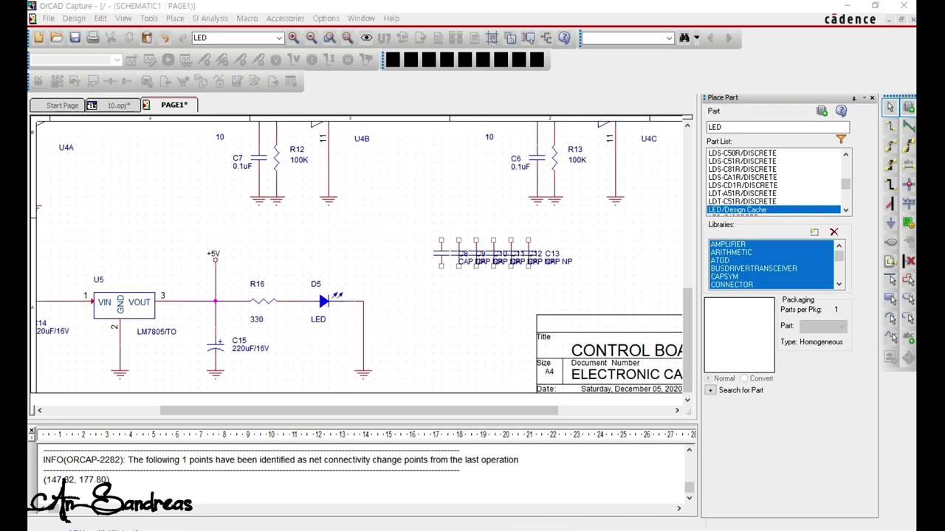
# Open the properties of capacitors C8 to C13 together and set the Value of C8 and C9 to 0.1uF.
pyautogui.moveTo(415, 223); pyautogui.dragTo(530, 284)
pyautogui.rightClick(444, 256)
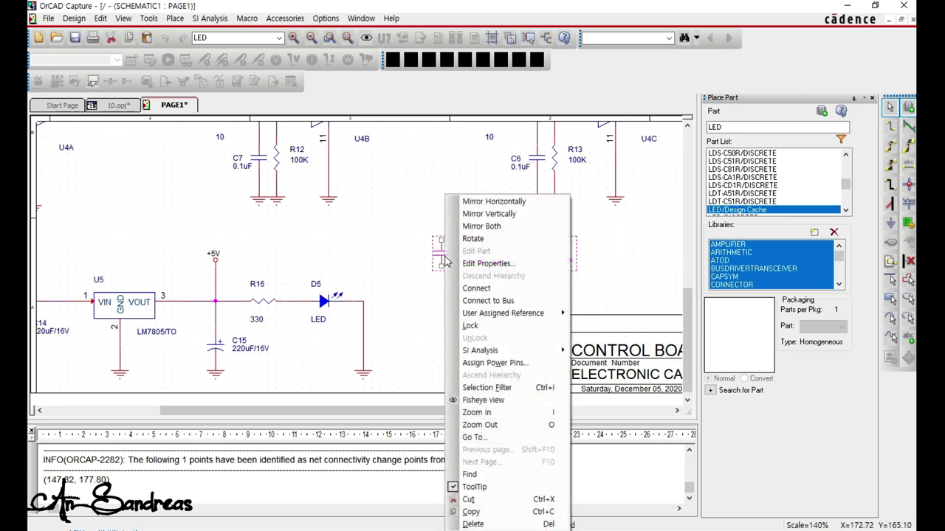
pyautogui.click(467, 264)
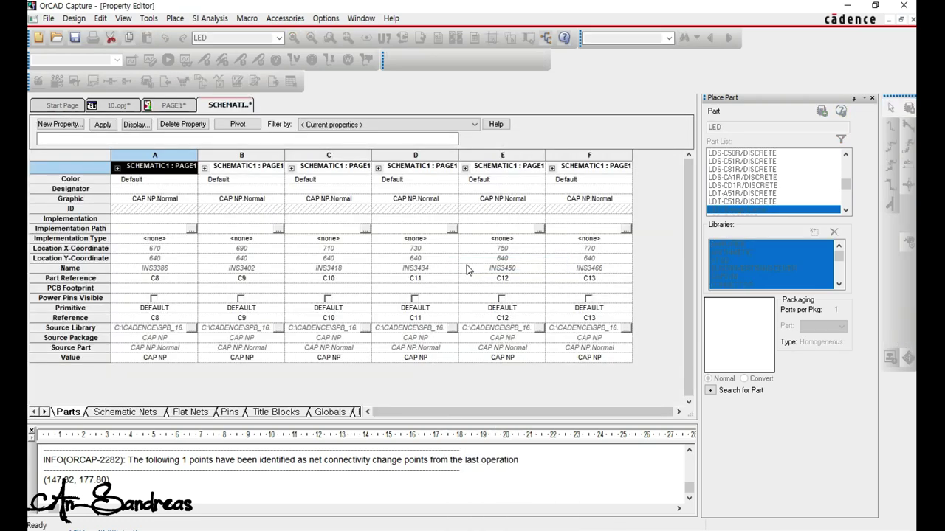
pyautogui.click(172, 359)
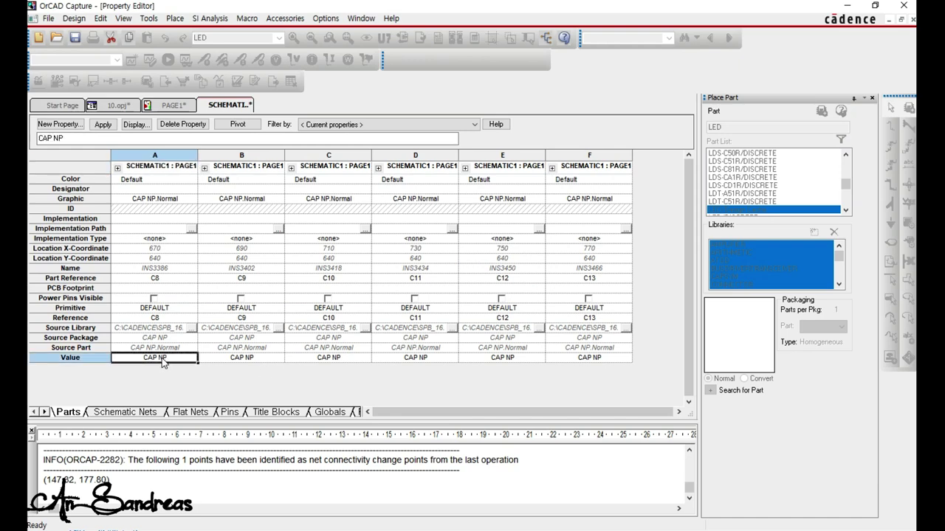
pyautogui.write('0.1uF')
pyautogui.press('Return')
pyautogui.press('Left')
pyautogui.hotkey('ctrl', 'c')
pyautogui.press('Right')
pyautogui.hotkey('ctrl', 'v')
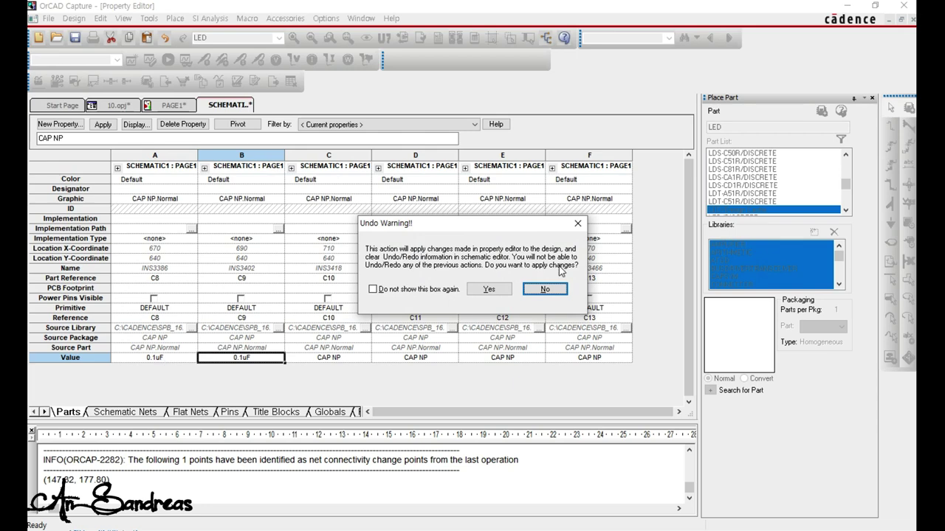
pyautogui.click(578, 224)
# Set the Value of C10, C11, C12 and C13 to 0.1uF, applying the changes and suppressing further undo warnings.
pyautogui.click(349, 358)
pyautogui.hotkey('ctrl', 'v')
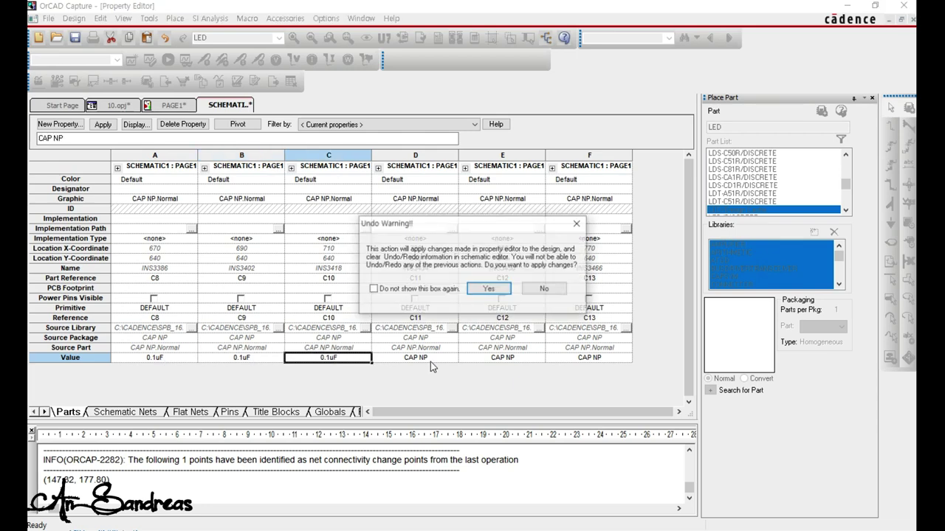
pyautogui.click(488, 289)
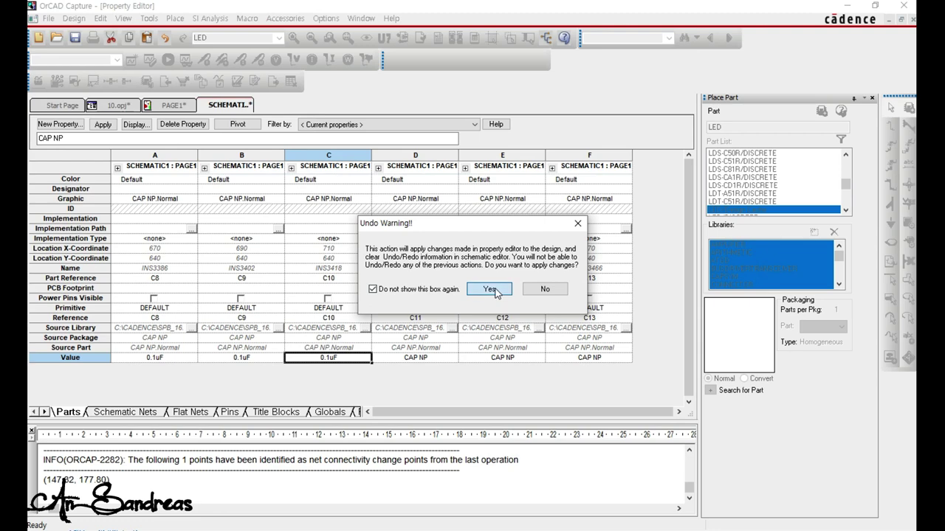
pyautogui.click(442, 357)
pyautogui.hotkey('ctrl', 'v')
pyautogui.click(529, 357)
pyautogui.hotkey('ctrl', 'v')
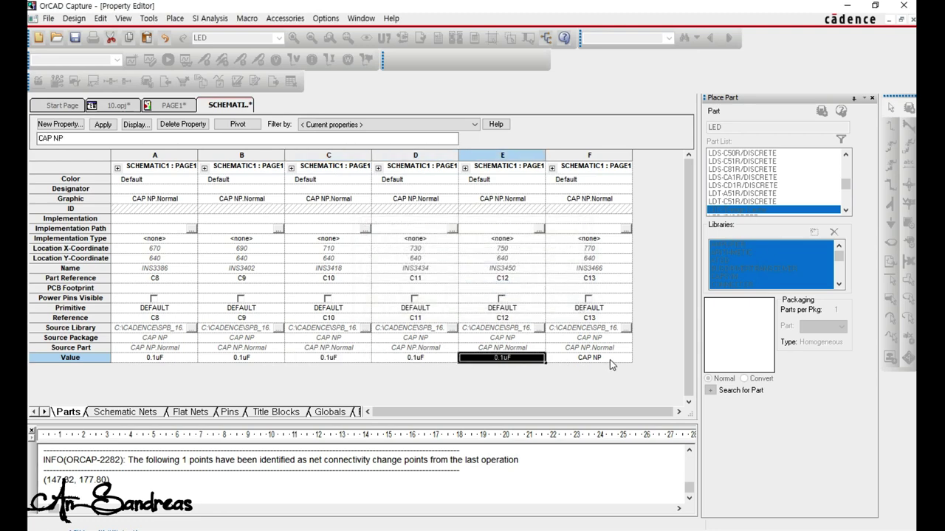
pyautogui.click(610, 360)
pyautogui.hotkey('ctrl', 'v')
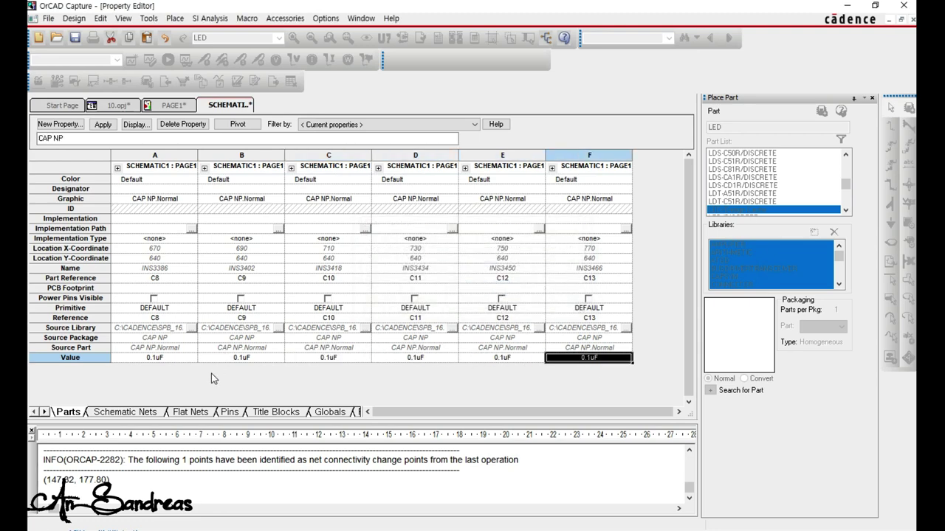
# Save the property changes, close the Property Editor and deselect the capacitors on the schematic page.
pyautogui.rightClick(232, 107)
pyautogui.click(275, 172)
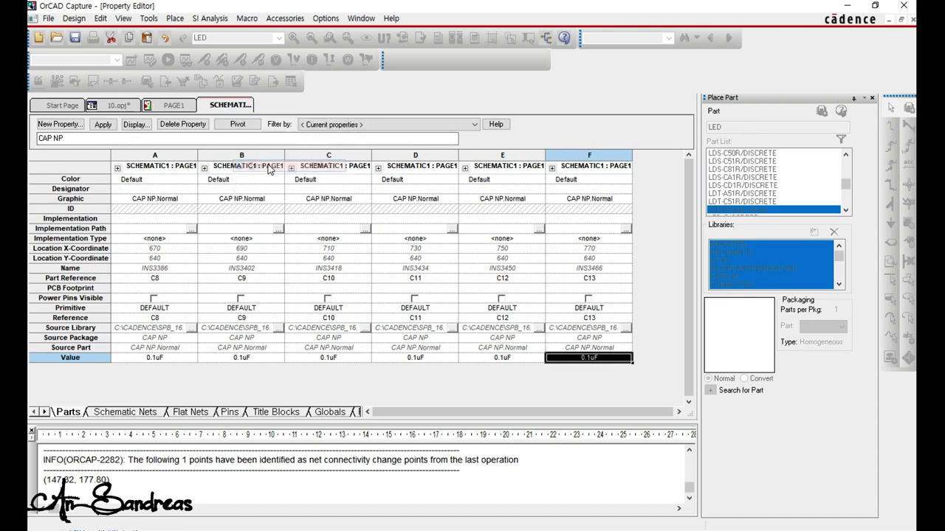
pyautogui.rightClick(206, 109)
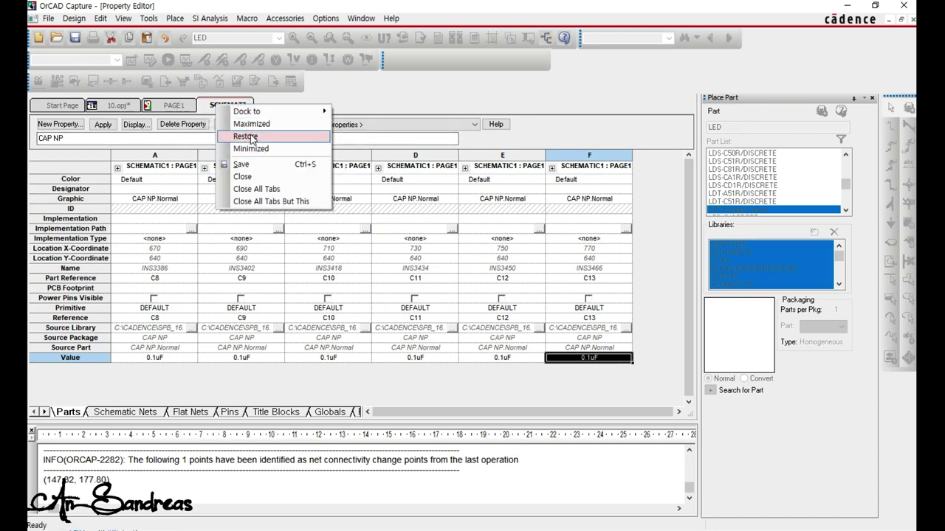
pyautogui.click(258, 183)
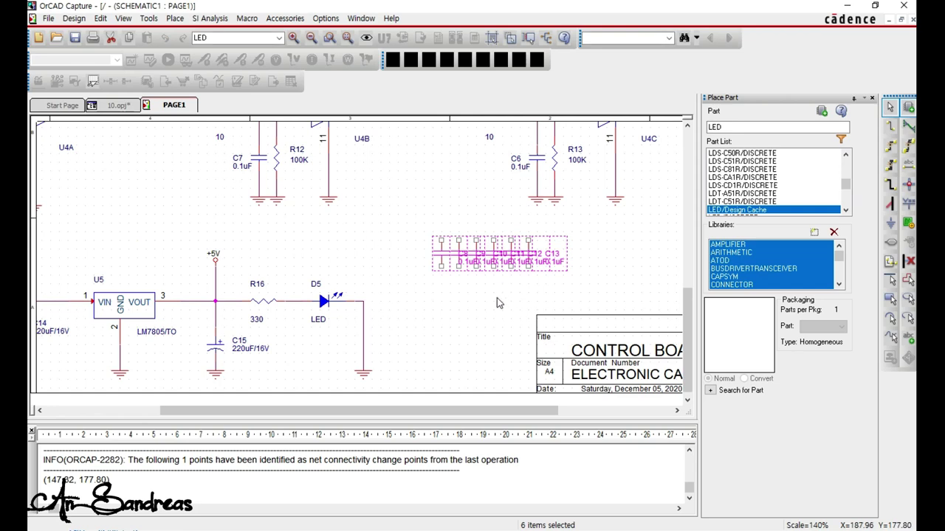
pyautogui.click(498, 302)
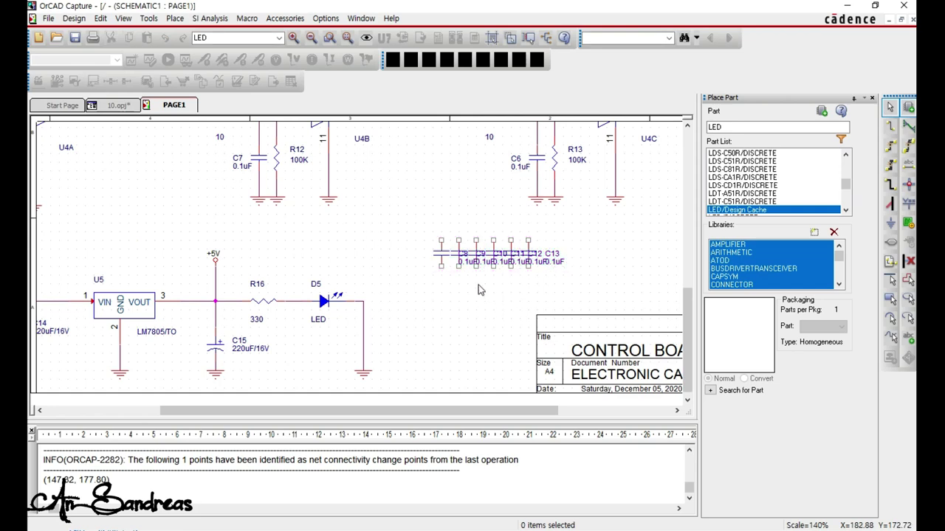
# Space C8 and C9 apart from the other capacitors and bring C8's labels close to its symbol.
pyautogui.click(437, 256)
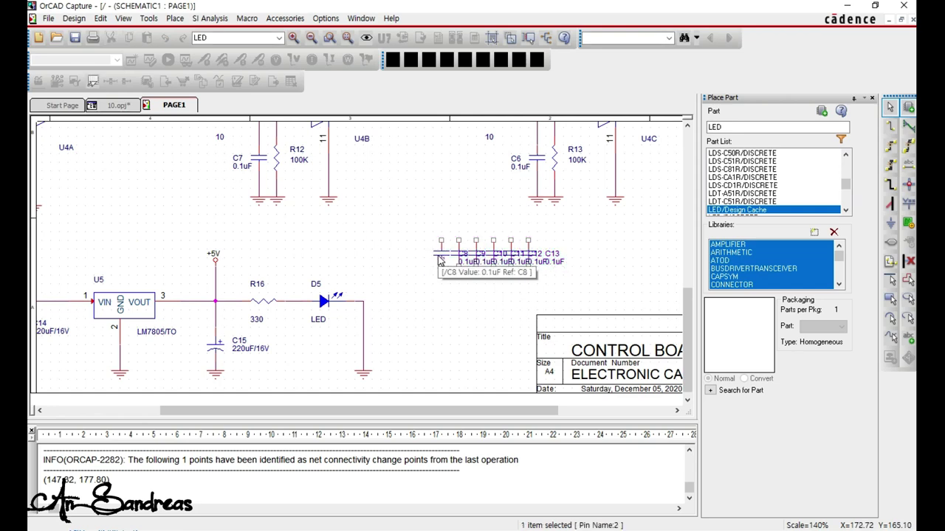
pyautogui.moveTo(438, 258); pyautogui.dragTo(414, 259)
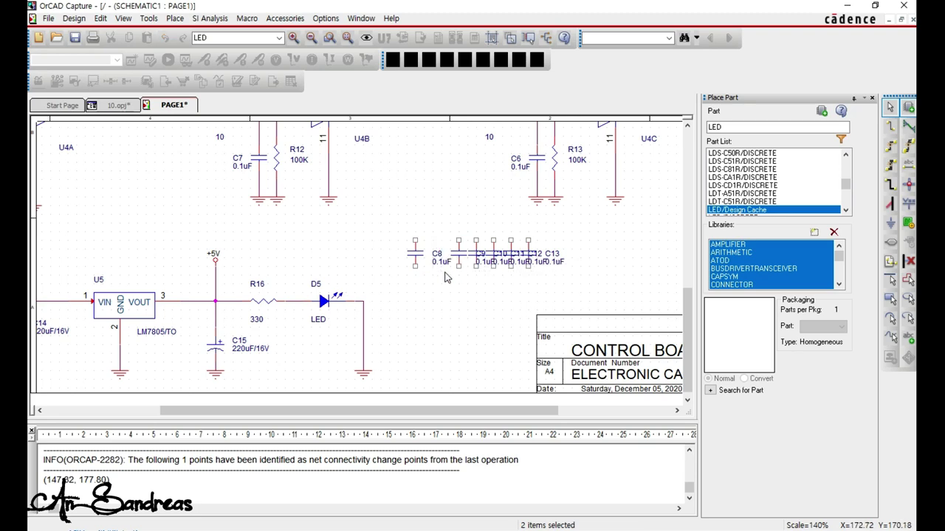
pyautogui.click(441, 260)
pyautogui.click(451, 261)
pyautogui.moveTo(434, 259); pyautogui.dragTo(457, 261)
pyautogui.click(465, 243)
pyautogui.moveTo(467, 224); pyautogui.dragTo(529, 293)
pyautogui.click(503, 259)
pyautogui.click(482, 262)
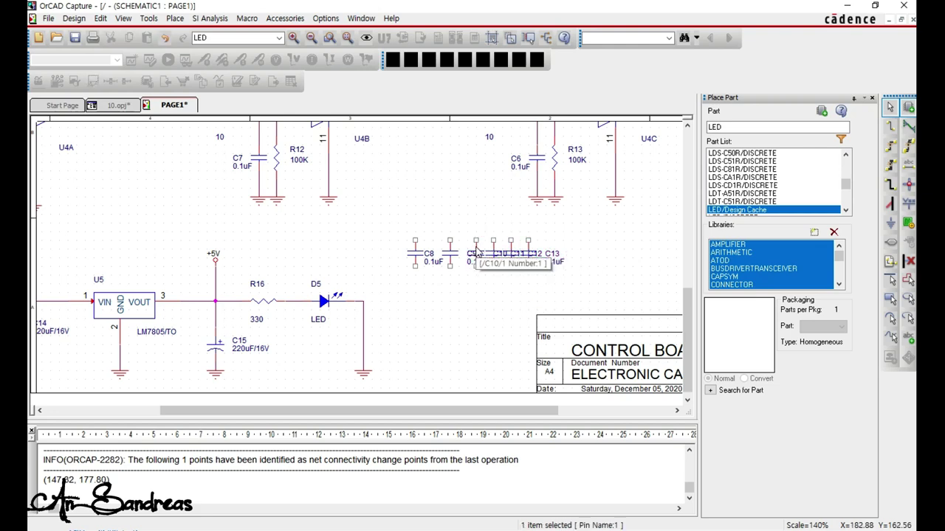
# Pull the overlapping capacitors C10, C11, C12 and C13 apart so their labels are separate.
pyautogui.moveTo(482, 261); pyautogui.dragTo(474, 315)
pyautogui.click(493, 258)
pyautogui.moveTo(493, 254); pyautogui.dragTo(554, 254)
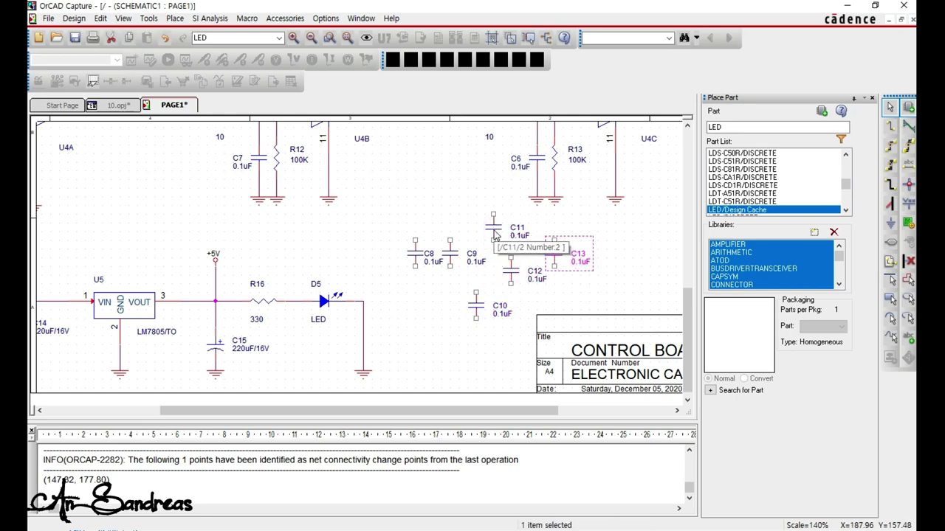
# Move the reference and value labels of C9 to C13 together, closer to their capacitor symbols.
pyautogui.moveTo(470, 251); pyautogui.dragTo(511, 322)
pyautogui.keyDown('ctrl'); pyautogui.moveTo(525, 263); pyautogui.dragTo(552, 288); pyautogui.keyUp('ctrl')
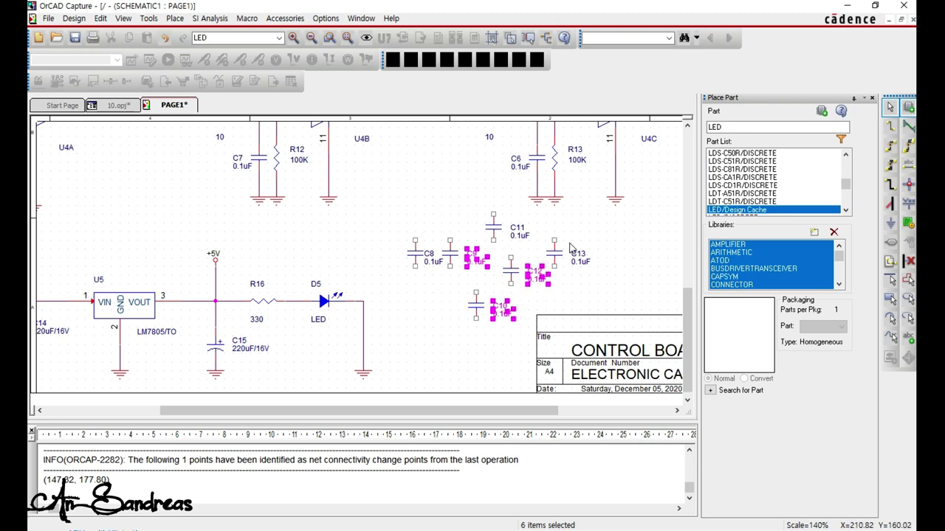
pyautogui.keyDown('ctrl'); pyautogui.moveTo(566, 245); pyautogui.dragTo(595, 272); pyautogui.keyUp('ctrl')
pyautogui.moveTo(510, 216)
pyautogui.keyDown('ctrl'); pyautogui.mouseDown()
pyautogui.moveTo(532, 241)
pyautogui.moveTo(508, 231)
pyautogui.mouseUp(); pyautogui.keyUp('ctrl')
pyautogui.click(466, 363)
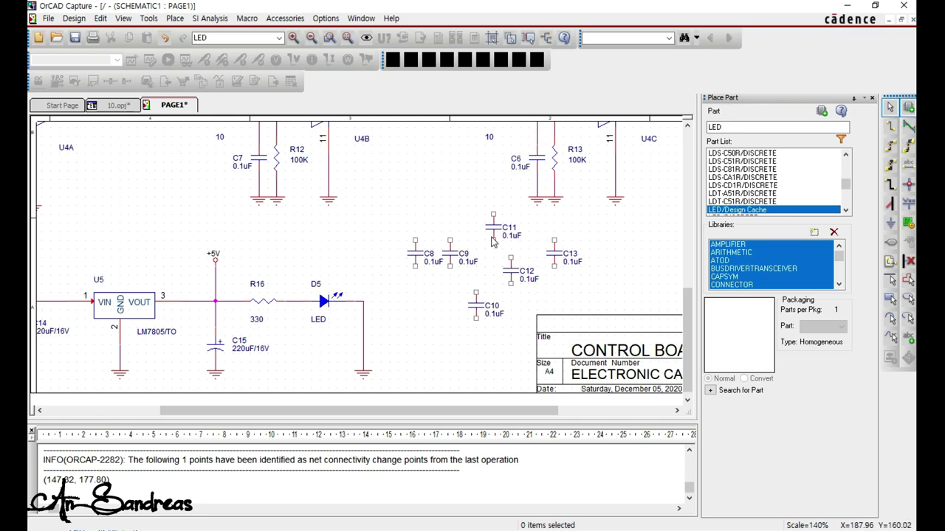
# Line up C10 to C13 evenly beside C8 and C9, and shift the whole row slightly left and up.
pyautogui.click(494, 221)
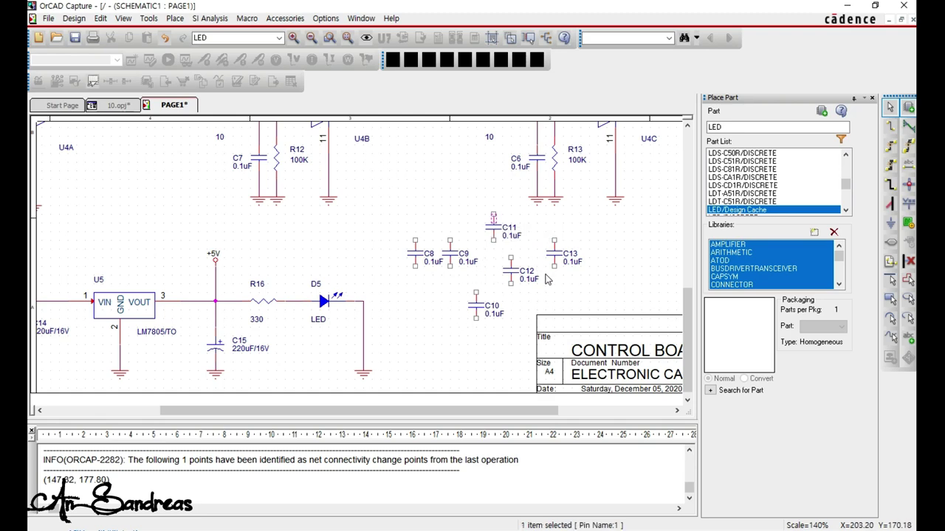
pyautogui.moveTo(572, 294); pyautogui.dragTo(583, 236)
pyautogui.click(518, 273)
pyautogui.moveTo(477, 306); pyautogui.dragTo(486, 254)
pyautogui.moveTo(606, 243); pyautogui.dragTo(559, 255)
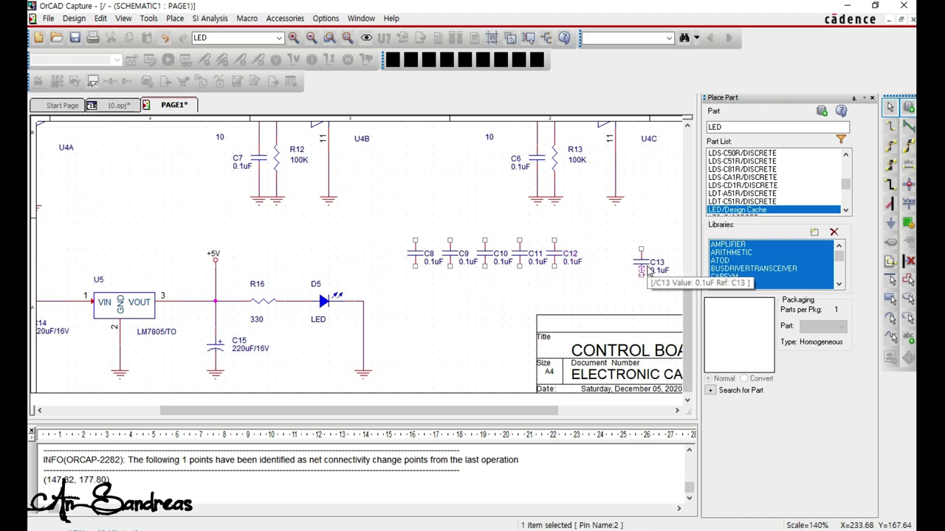
pyautogui.click(641, 267)
pyautogui.moveTo(641, 267); pyautogui.dragTo(589, 258)
pyautogui.click(578, 297)
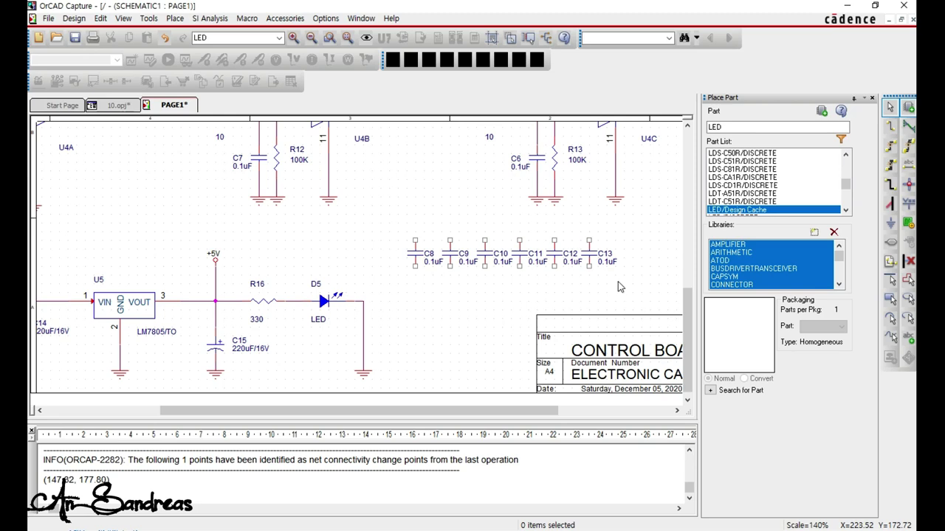
pyautogui.moveTo(620, 287); pyautogui.dragTo(382, 260)
# Copy the ground symbol below U4C to C8's lower pin and extend it downward with a short wire.
pyautogui.click(616, 203)
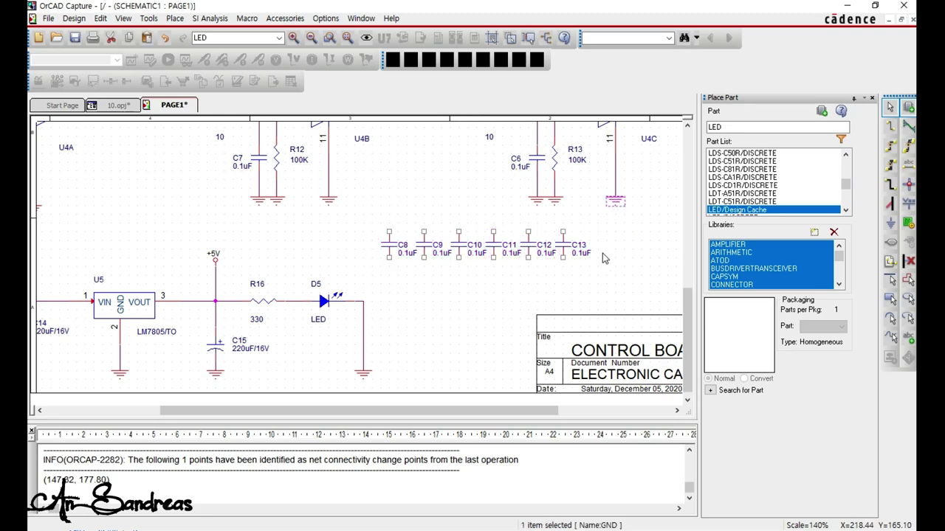
pyautogui.hotkey('ctrl', 'c')
pyautogui.hotkey('ctrl', 'v')
pyautogui.click(373, 256)
pyautogui.click(391, 272)
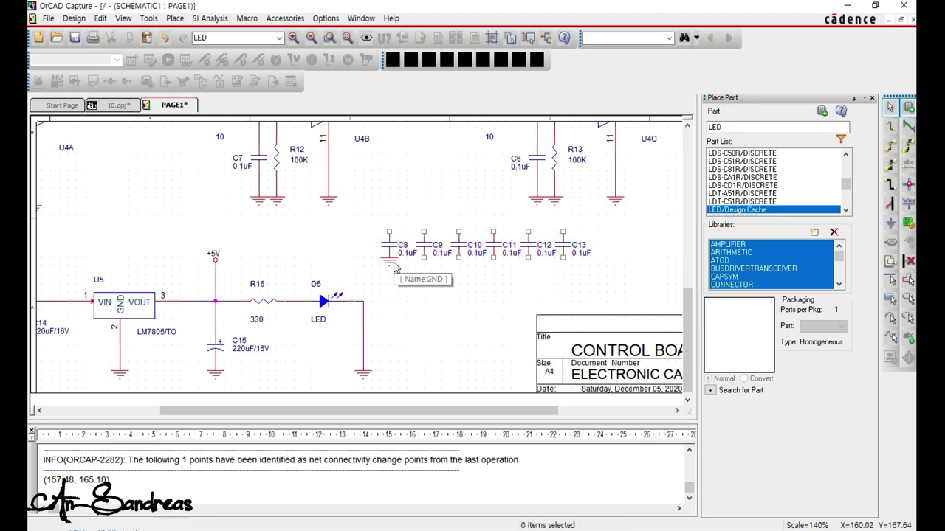
pyautogui.moveTo(394, 263); pyautogui.dragTo(390, 270)
# Copy the ground symbol with its short wire from C8 to the lower pins of C9, C10, C11, C12 and C13.
pyautogui.moveTo(415, 286); pyautogui.dragTo(377, 269)
pyautogui.hotkey('ctrl', 'c')
pyautogui.hotkey('ctrl', 'v')
pyautogui.click(406, 262)
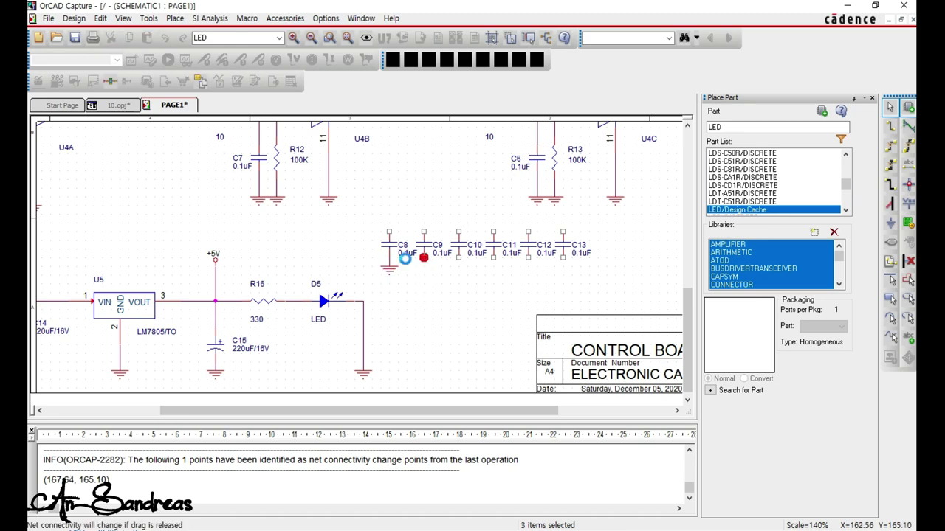
pyautogui.hotkey('ctrl', 'v')
pyautogui.click(442, 262)
pyautogui.click(459, 267)
pyautogui.hotkey('ctrl', 'v')
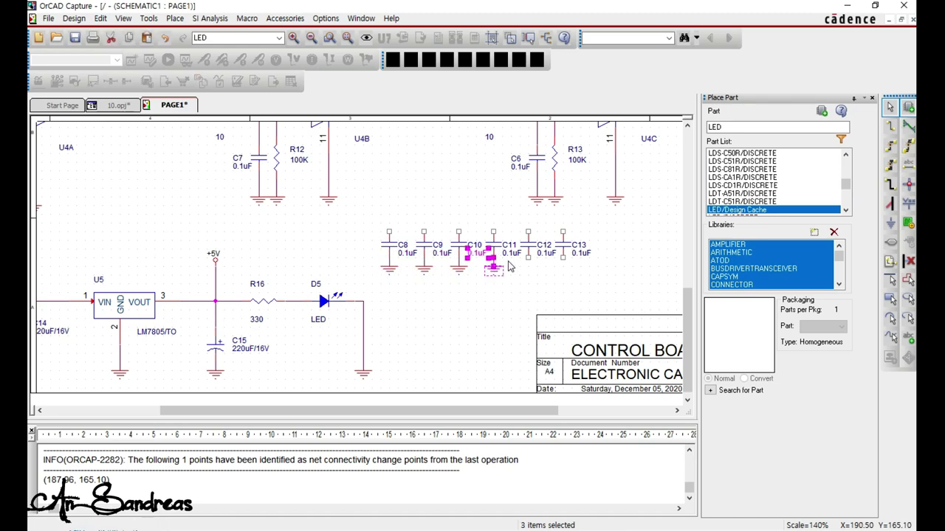
pyautogui.click(494, 267)
pyautogui.hotkey('ctrl', 'v')
pyautogui.click(538, 270)
pyautogui.hotkey('ctrl', 'v')
pyautogui.click(573, 270)
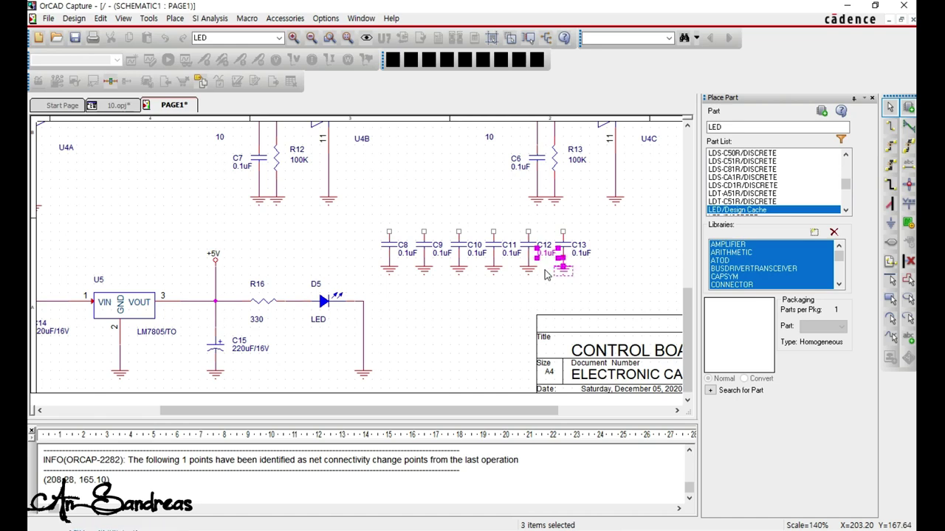
# Move the whole row of capacitors C8 to C13 with their grounds down and slightly right, just above the title block.
pyautogui.click(608, 318)
pyautogui.moveTo(602, 296); pyautogui.dragTo(381, 221)
pyautogui.moveTo(395, 251); pyautogui.dragTo(400, 286)
pyautogui.click(418, 242)
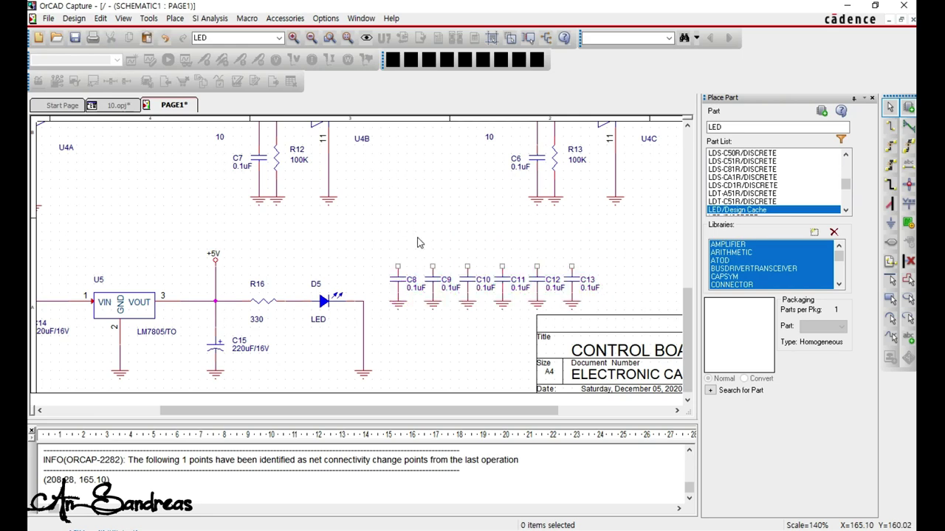
# Copy the +5V power symbol above C15 to C10's upper pin and extend it upward with a wire.
pyautogui.click(217, 260)
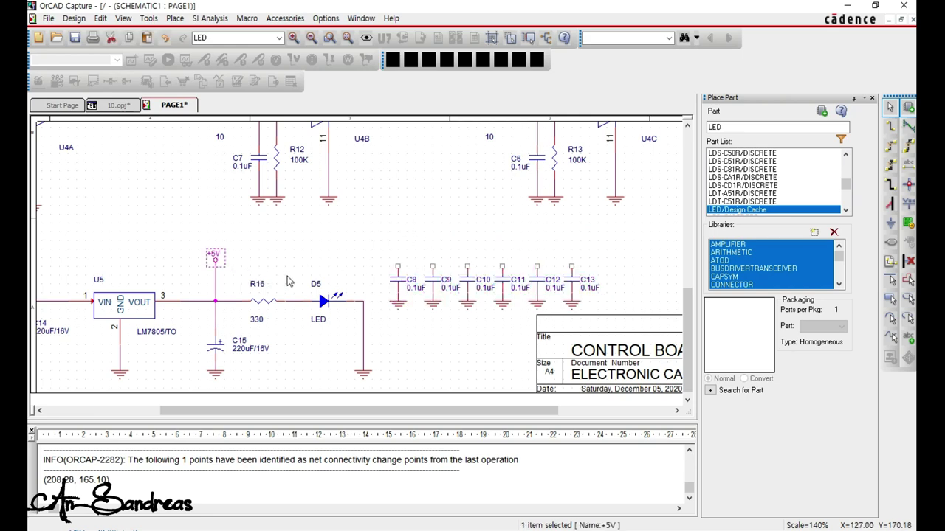
pyautogui.hotkey('ctrl', 'c')
pyautogui.hotkey('ctrl', 'v')
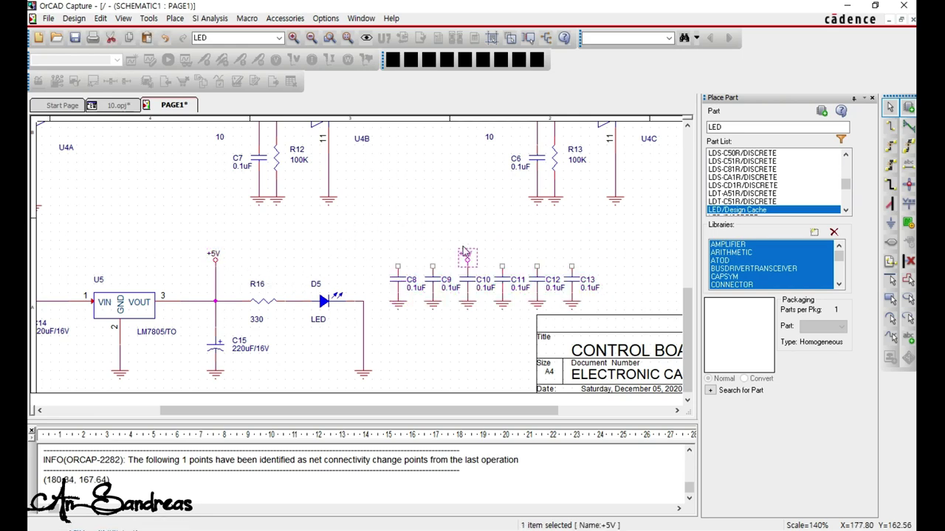
pyautogui.click(469, 264)
pyautogui.moveTo(469, 264); pyautogui.dragTo(468, 238)
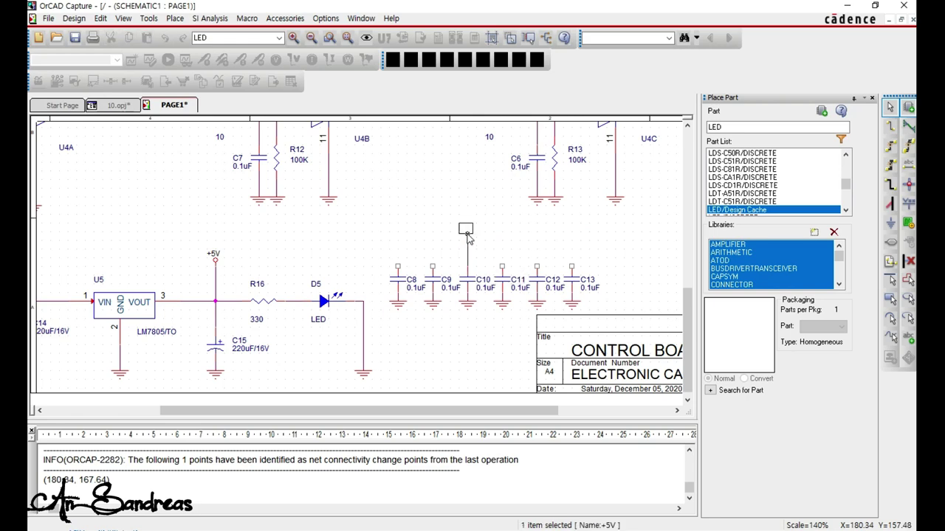
# Wire the upper pins of C8 and C13 to the +5V line above C10 at a common height.
pyautogui.press('w')
pyautogui.click(398, 266)
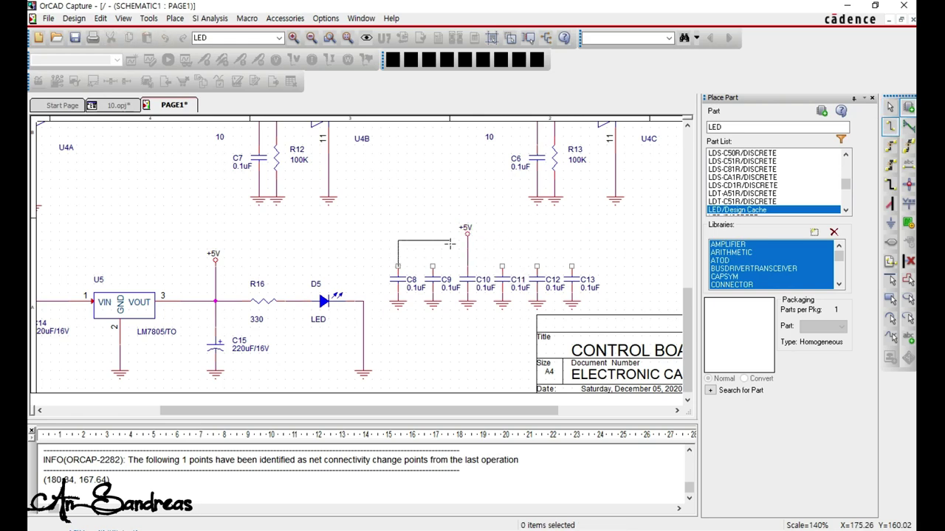
pyautogui.click(467, 249)
pyautogui.click(572, 266)
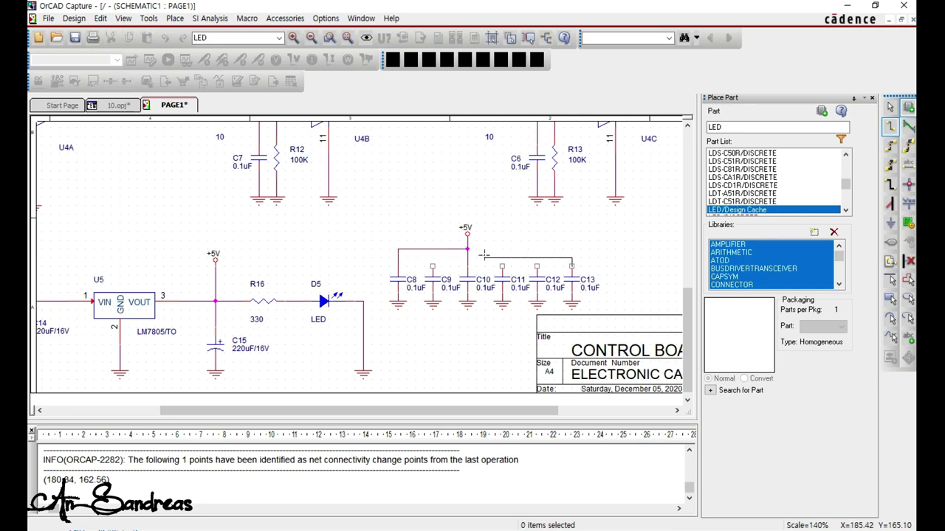
pyautogui.click(467, 249)
pyautogui.press('Escape')
# Copy the vertical wire above C8 to C9, C11 and C12, joining their upper pins to the +5V rail.
pyautogui.click(398, 258)
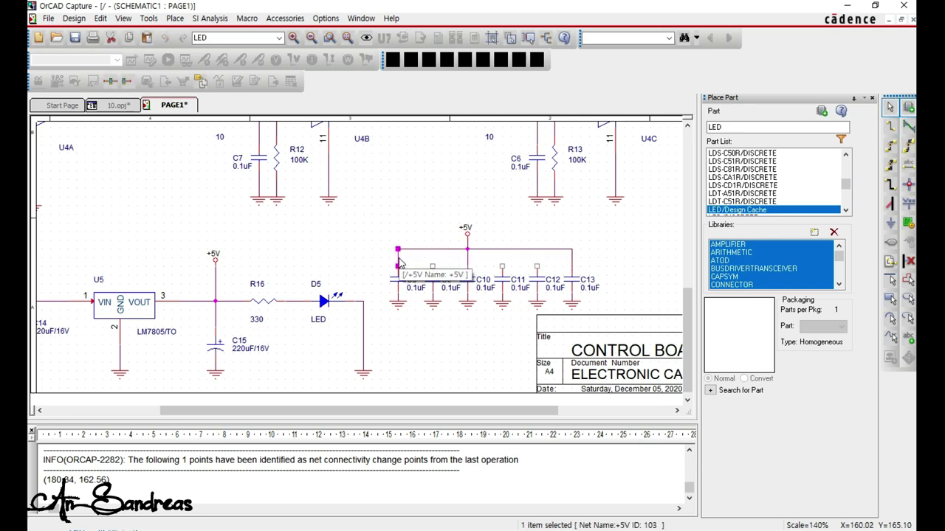
pyautogui.click(433, 258)
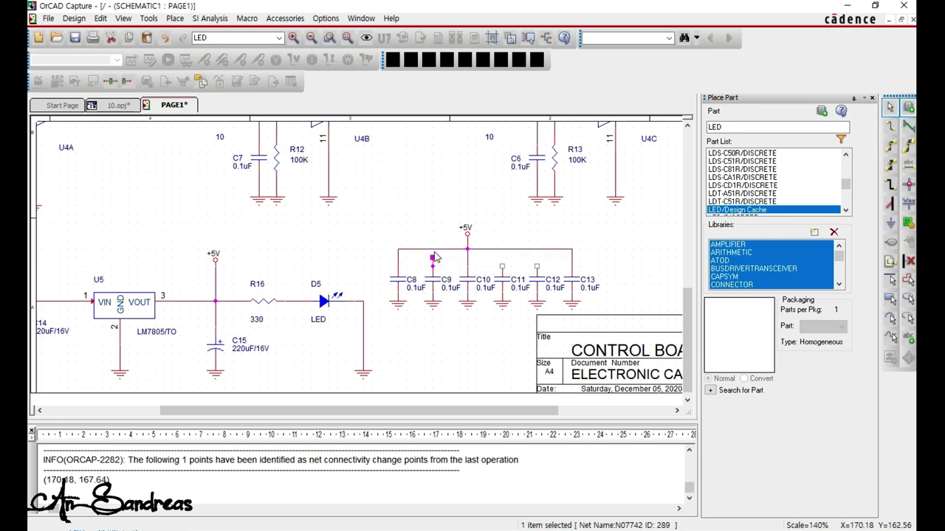
pyautogui.moveTo(436, 257); pyautogui.dragTo(434, 249)
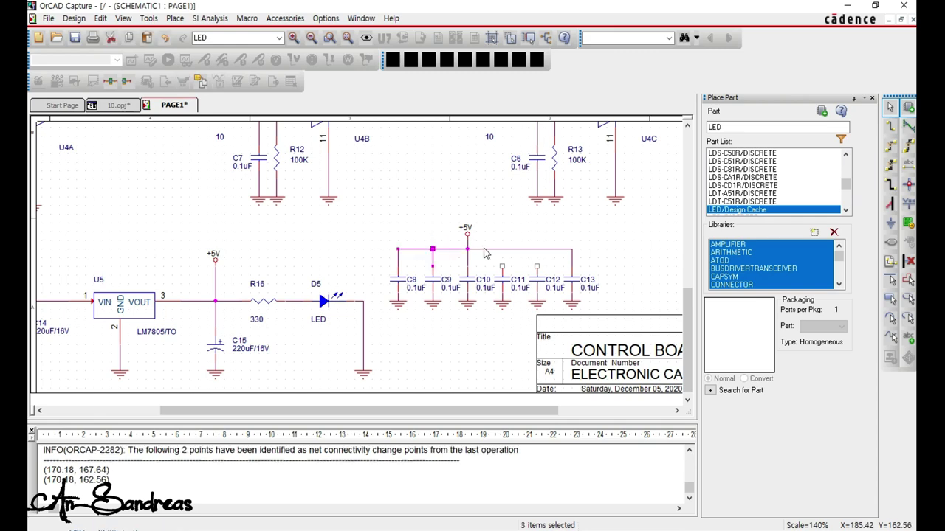
pyautogui.hotkey('ctrl', 'v')
pyautogui.click(501, 251)
pyautogui.hotkey('ctrl', 'v')
pyautogui.click(536, 250)
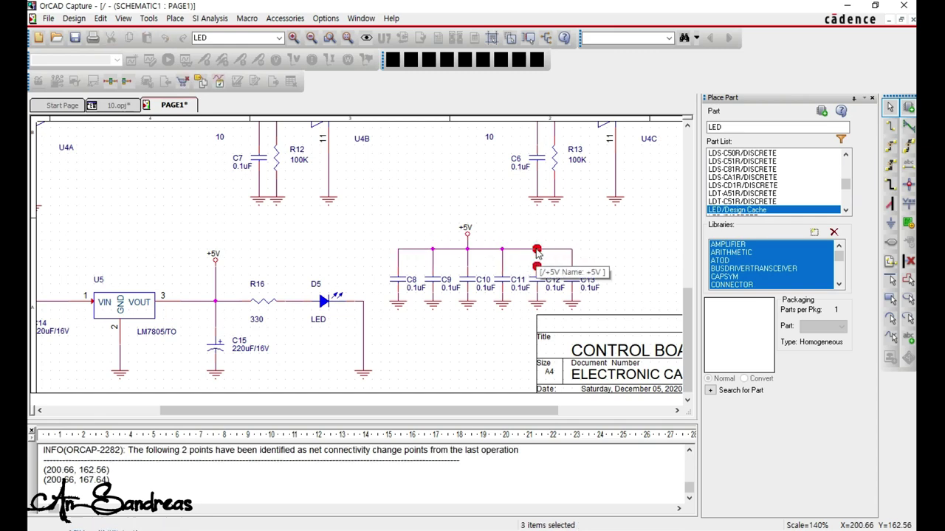
pyautogui.click(507, 317)
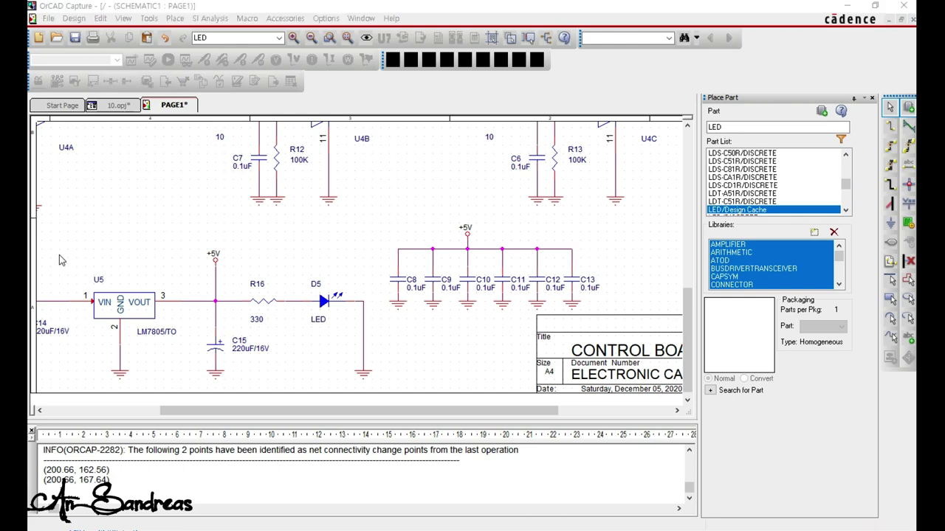
# Bring the whole schematic page into view and save the design.
pyautogui.click(170, 198)
pyautogui.keyDown('ctrl'); pyautogui.scroll(-1, 220, 211); pyautogui.keyUp('ctrl')
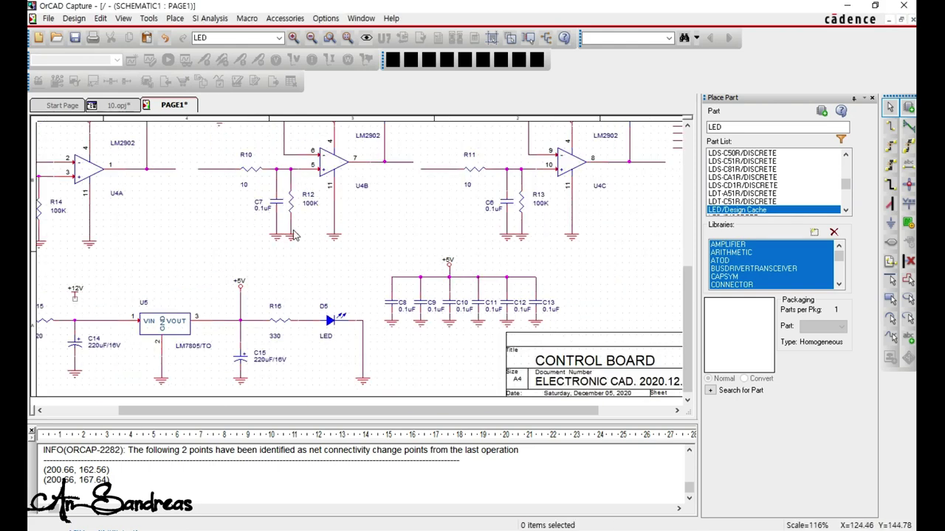
pyautogui.keyDown('ctrl'); pyautogui.scroll(-4, 297, 236); pyautogui.keyUp('ctrl')
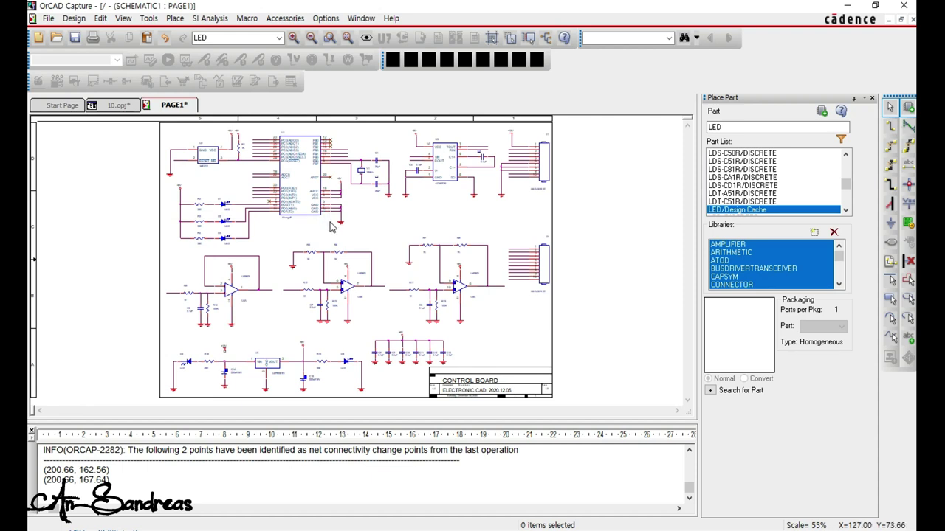
pyautogui.click(75, 37)
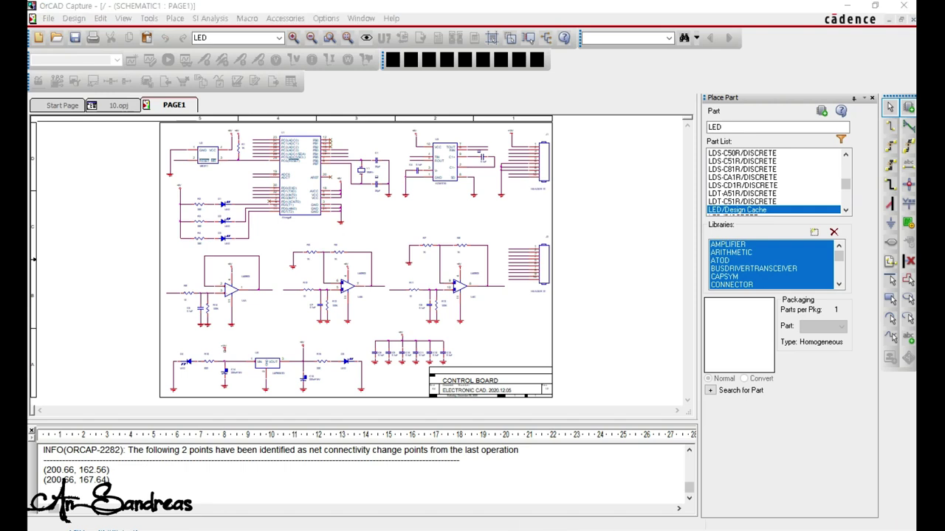
# Open the 10.opj project view and clean up the Design Cache, agreeing to save the entire design.
pyautogui.click(107, 224)
pyautogui.click(112, 106)
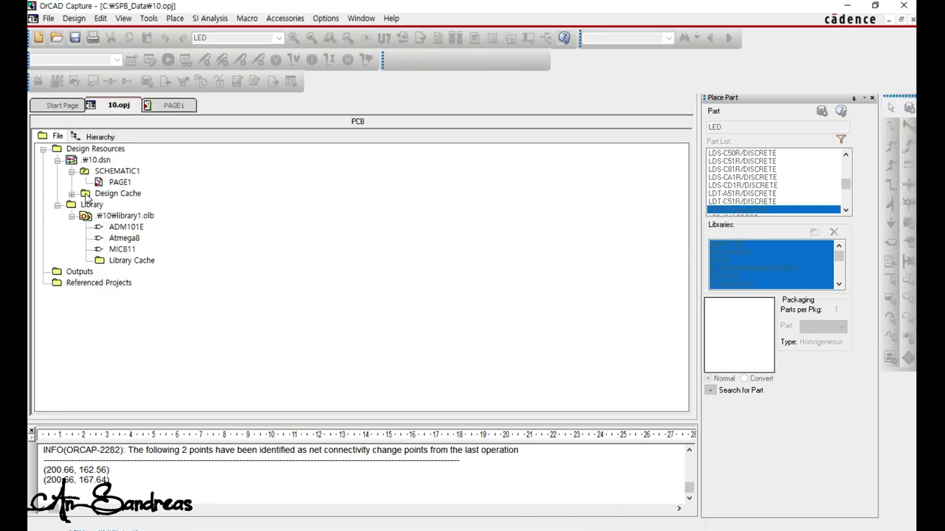
pyautogui.click(70, 193)
pyautogui.click(118, 193)
pyautogui.rightClick(153, 192)
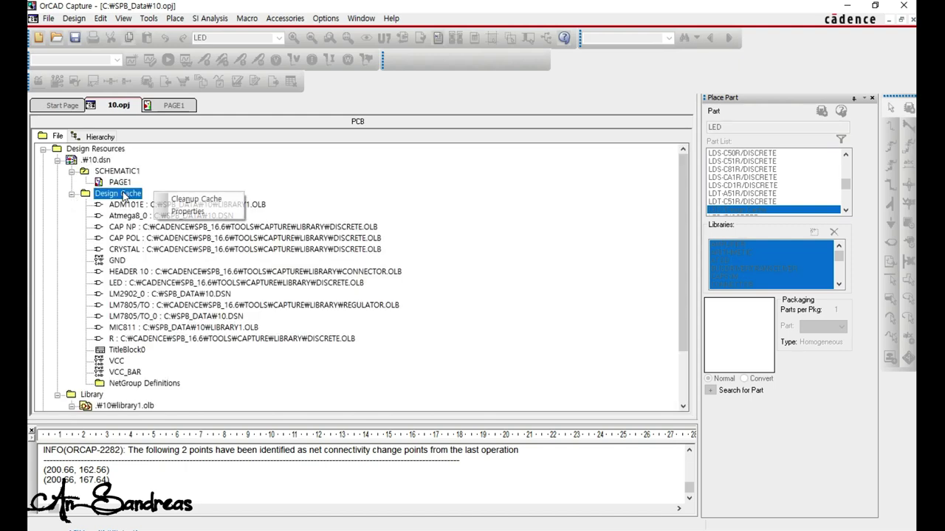
pyautogui.click(194, 199)
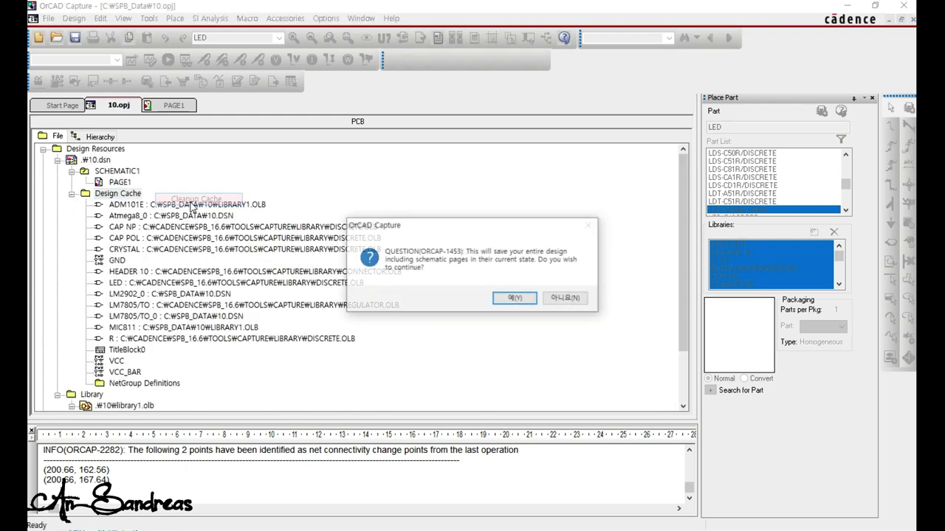
pyautogui.click(516, 296)
# Run Cleanup Cache on the Design Cache a second time, accept the save, and collapse the folder.
pyautogui.click(176, 209)
pyautogui.rightClick(155, 195)
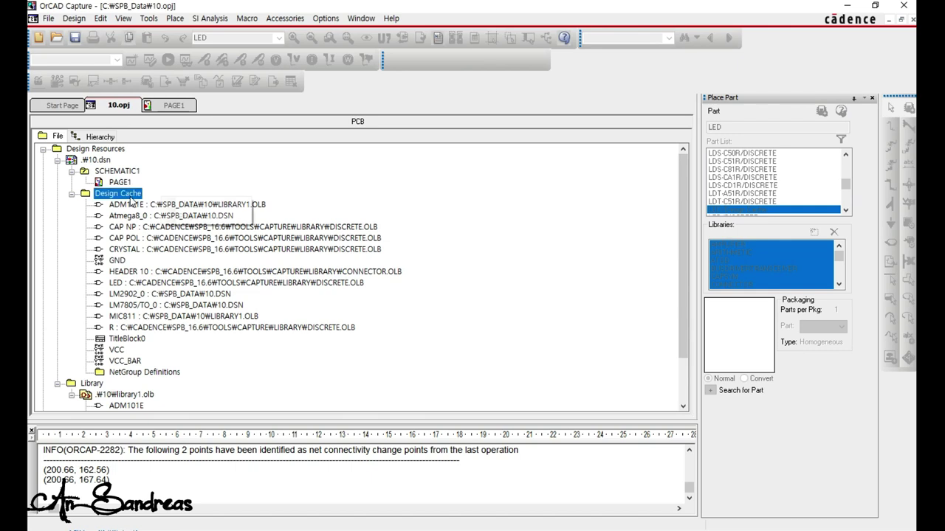
pyautogui.click(194, 201)
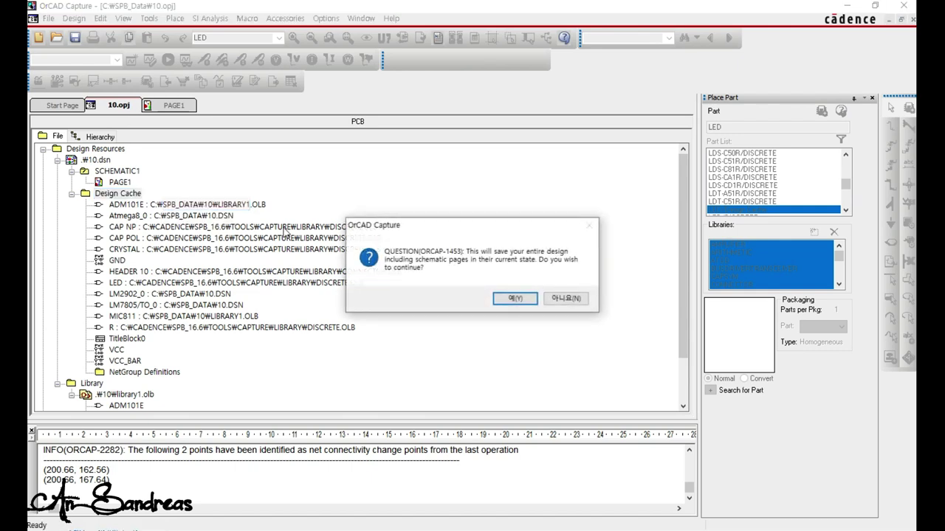
pyautogui.click(497, 299)
pyautogui.click(71, 193)
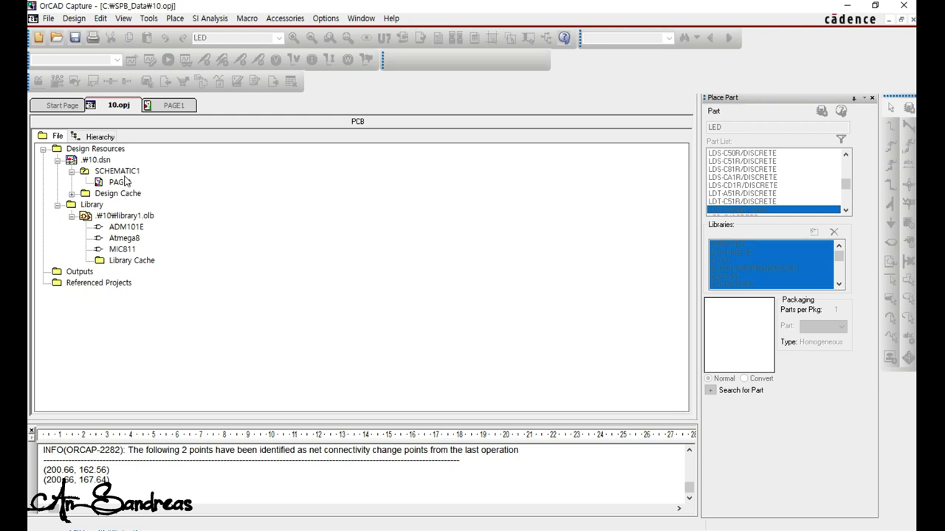
# Run the Design Rules Check on all of 10.dsn with warning markers and View Output enabled, and read the report's electrical errors.
pyautogui.click(104, 162)
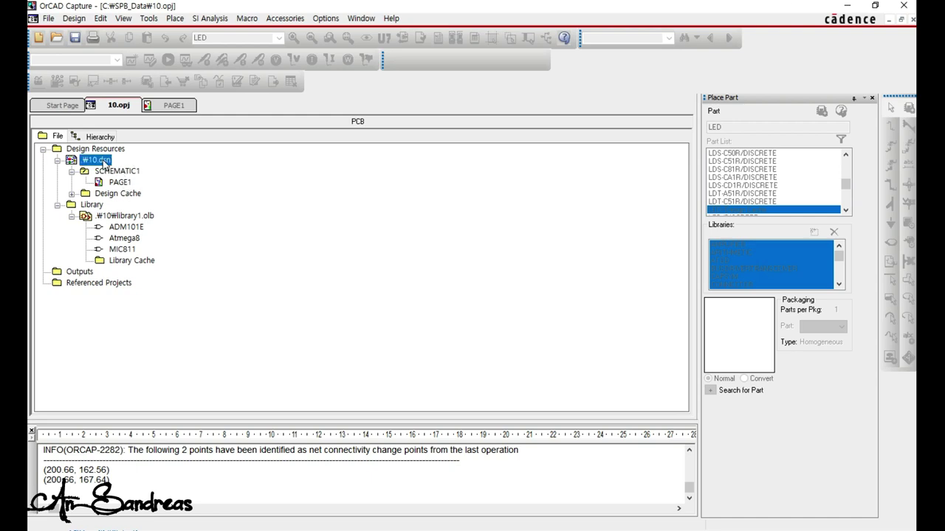
pyautogui.click(148, 18)
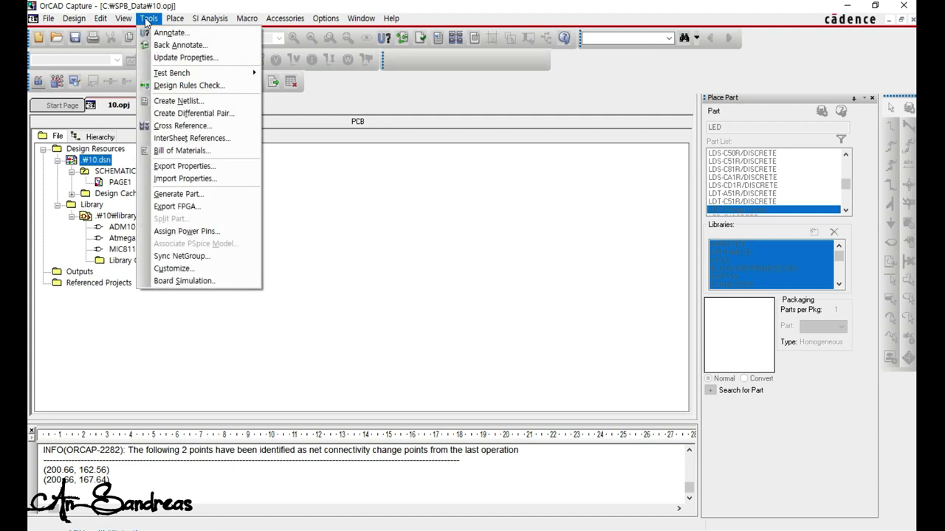
pyautogui.click(183, 85)
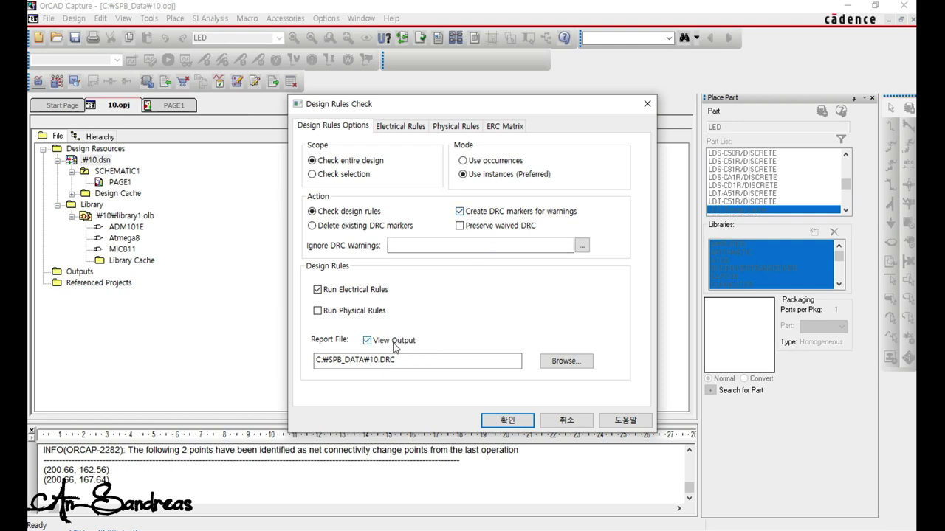
pyautogui.click(493, 420)
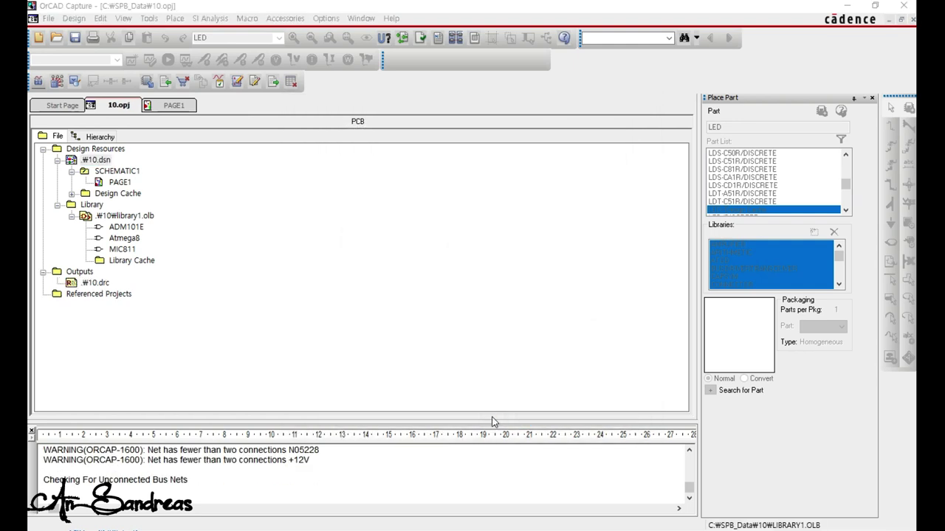
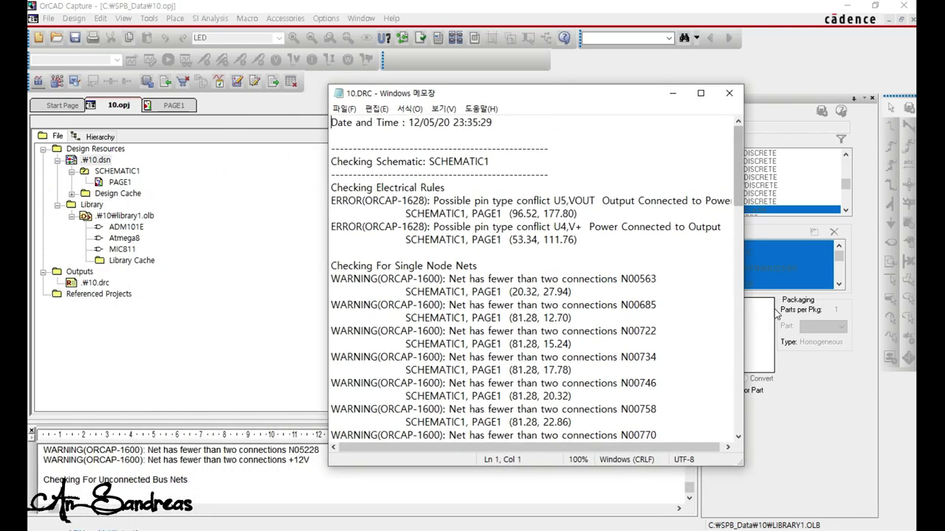
pyautogui.moveTo(747, 463); pyautogui.dragTo(828, 463)
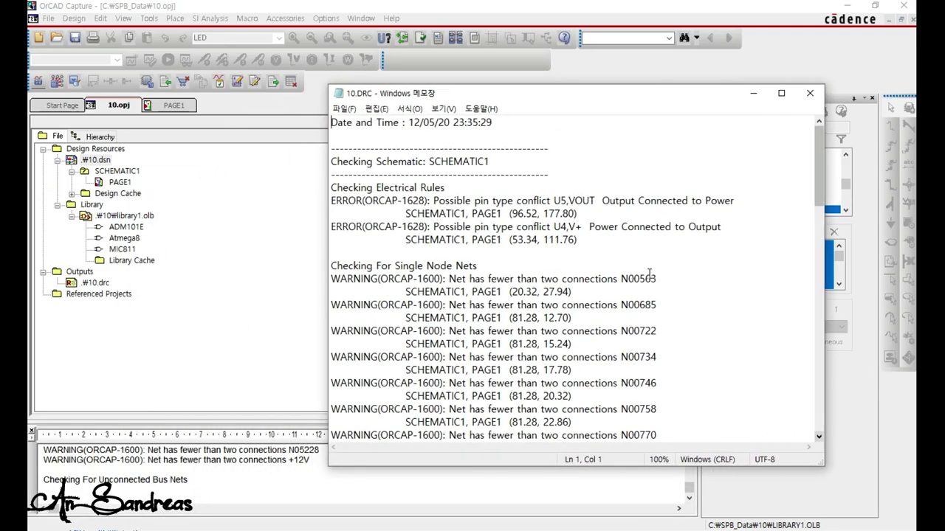
pyautogui.moveTo(602, 201); pyautogui.dragTo(737, 203)
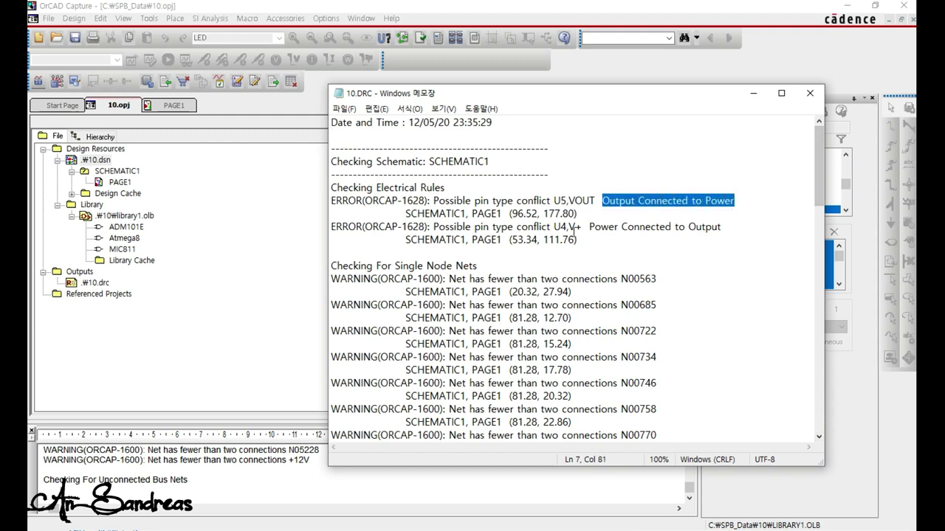
# Return to PAGE1 and examine the DRC markers on the op-amps, headers, regulator and Atmega8 pins.
pyautogui.click(172, 108)
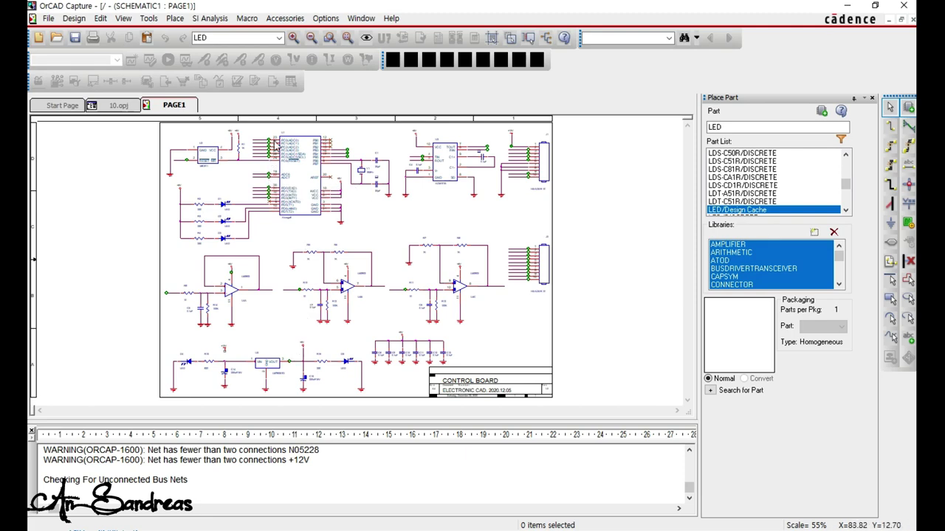
pyautogui.keyDown('ctrl'); pyautogui.scroll(1, 277, 151); pyautogui.keyUp('ctrl')
pyautogui.keyDown('ctrl'); pyautogui.scroll(1, 285, 372); pyautogui.keyUp('ctrl')
pyautogui.scroll(-3, 270, 358)
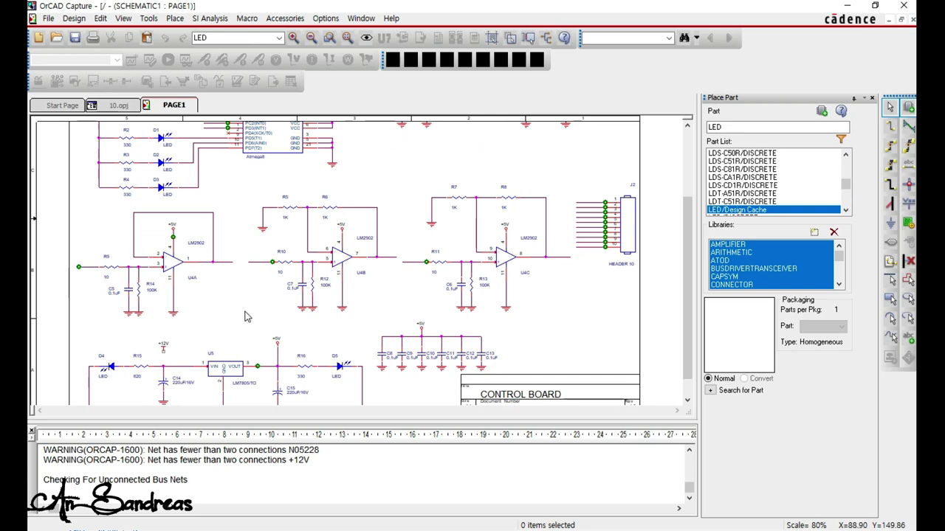
pyautogui.scroll(3, 258, 305)
pyautogui.scroll(1, 258, 303)
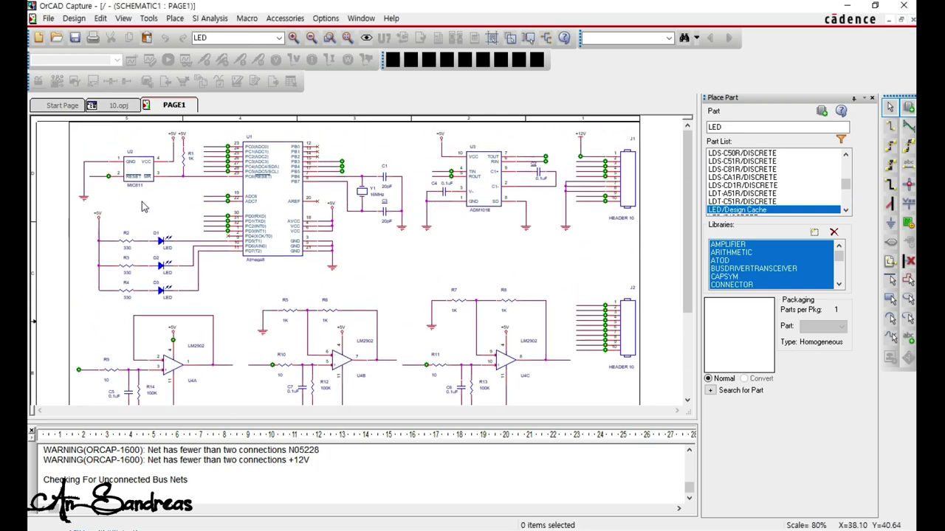
pyautogui.keyDown('ctrl'); pyautogui.scroll(1, 111, 176); pyautogui.keyUp('ctrl')
pyautogui.scroll(1, 120, 194)
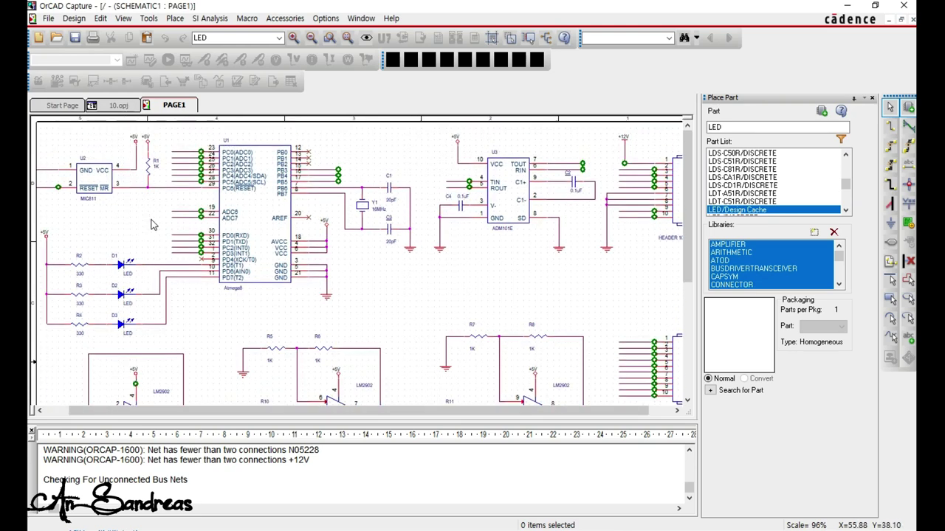
pyautogui.press('i')
pyautogui.scroll(1, 117, 210)
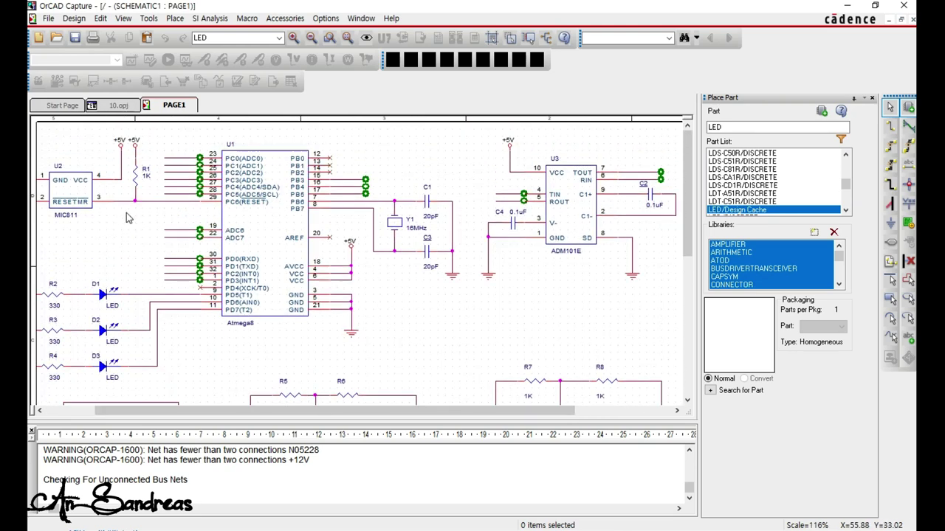
# Place the net alias RESET on the open wire at pin 2 of the MIC811 (U2).
pyautogui.moveTo(403, 411); pyautogui.dragTo(255, 411)
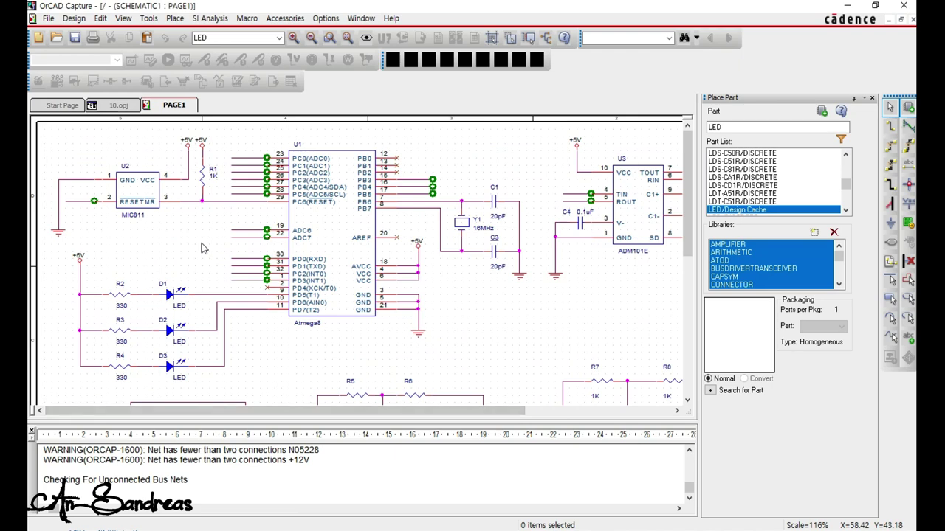
pyautogui.press('n')
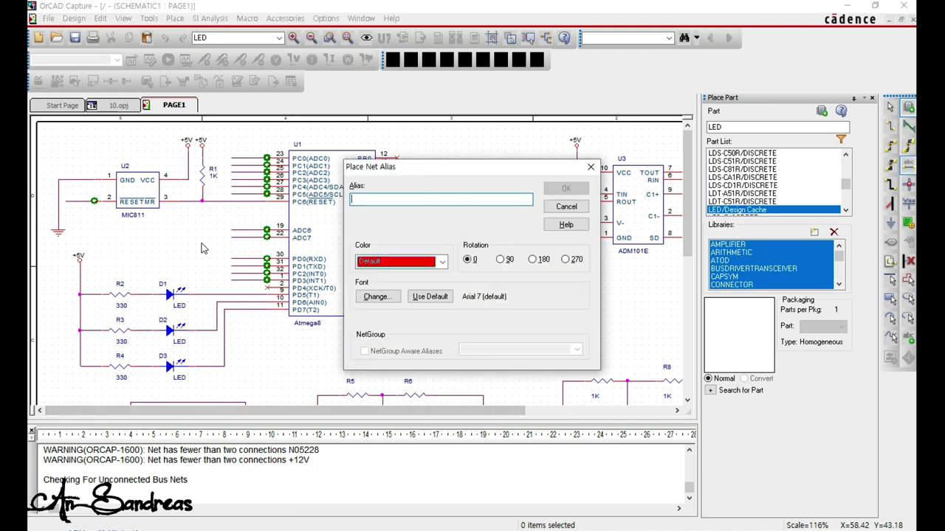
pyautogui.write('RESET')
pyautogui.press('Return')
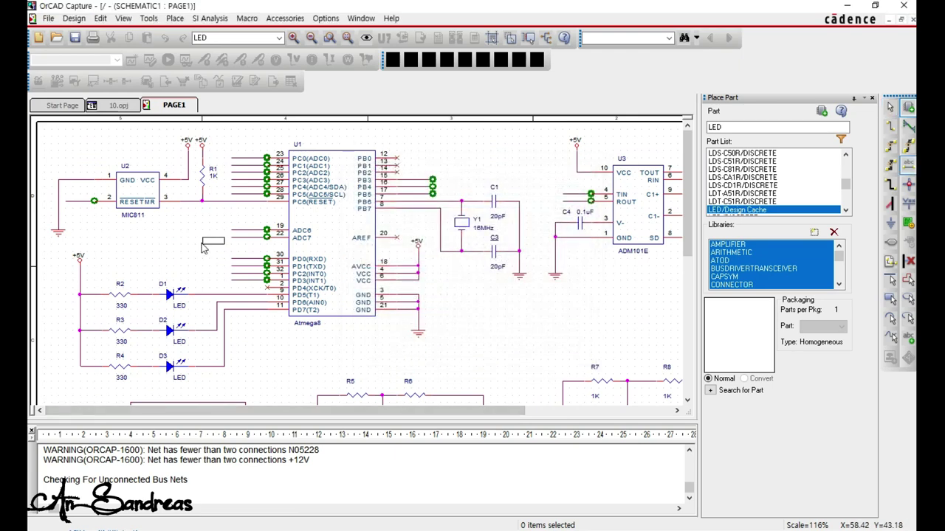
pyautogui.click(68, 205)
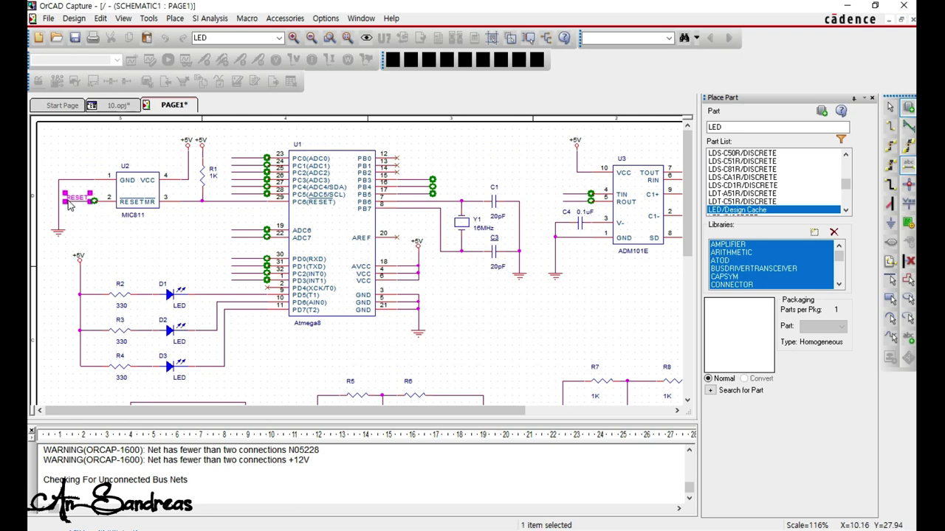
pyautogui.press('Escape')
# Place net aliases PC0 through PC4 on the wires at Atmega8 pins PC0 to PC4.
pyautogui.press('n')
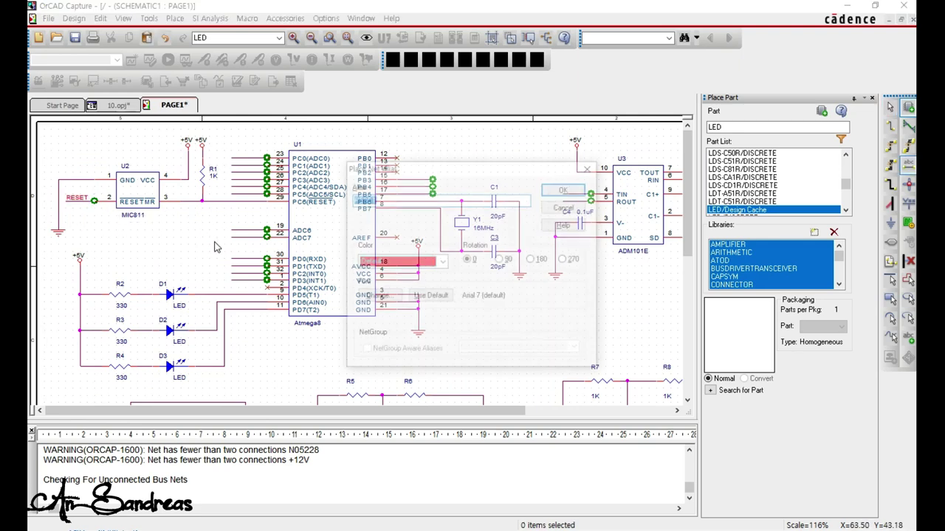
pyautogui.write('PC0')
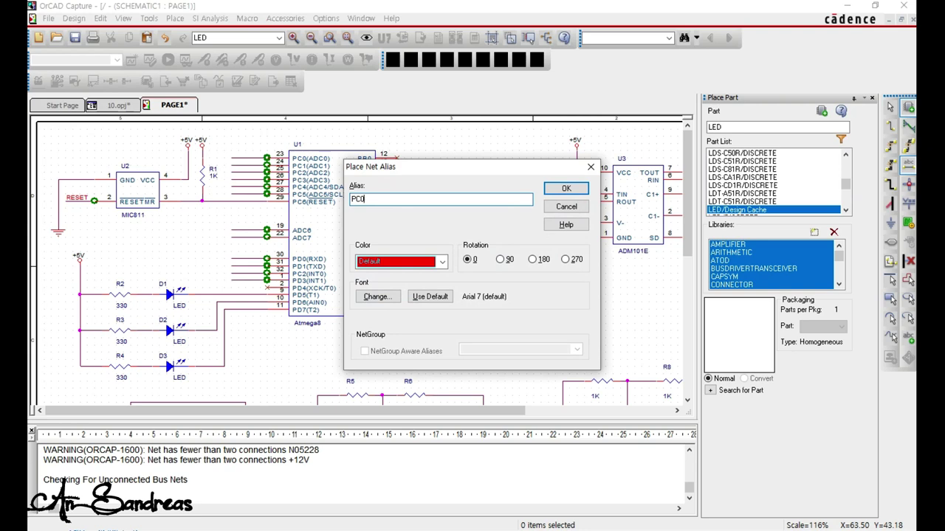
pyautogui.press('Return')
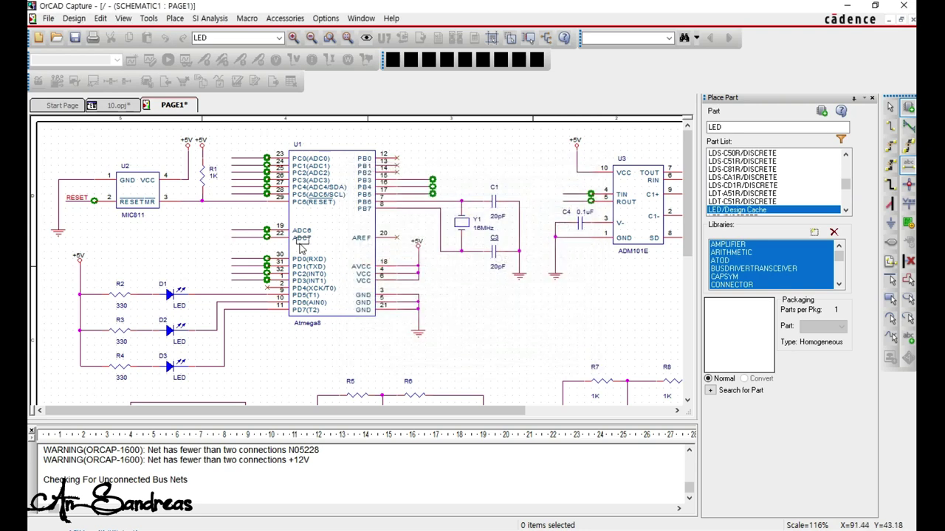
pyautogui.click(232, 158)
pyautogui.click(232, 165)
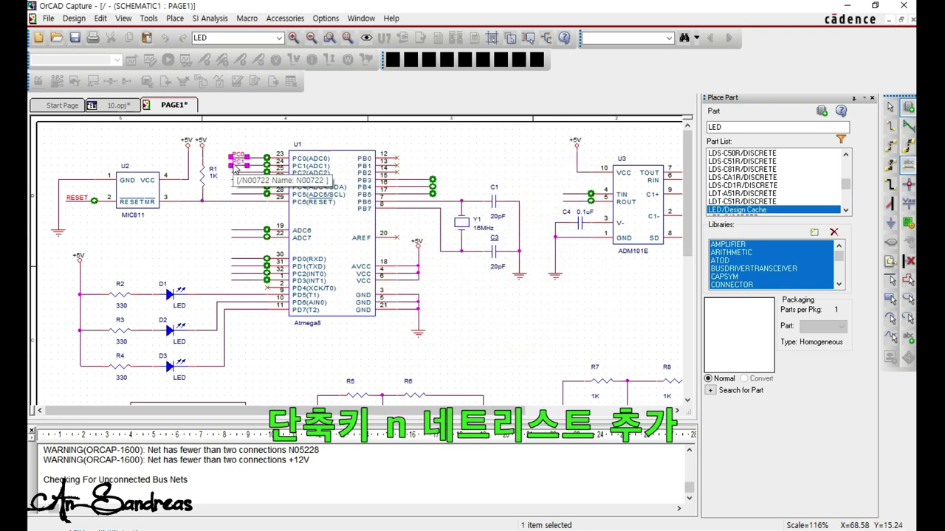
pyautogui.click(233, 173)
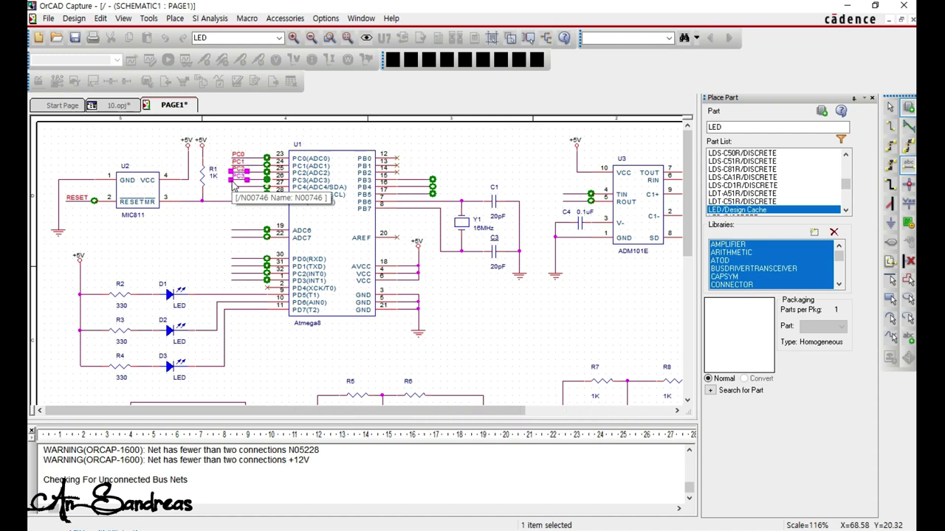
pyautogui.click(233, 181)
pyautogui.click(232, 188)
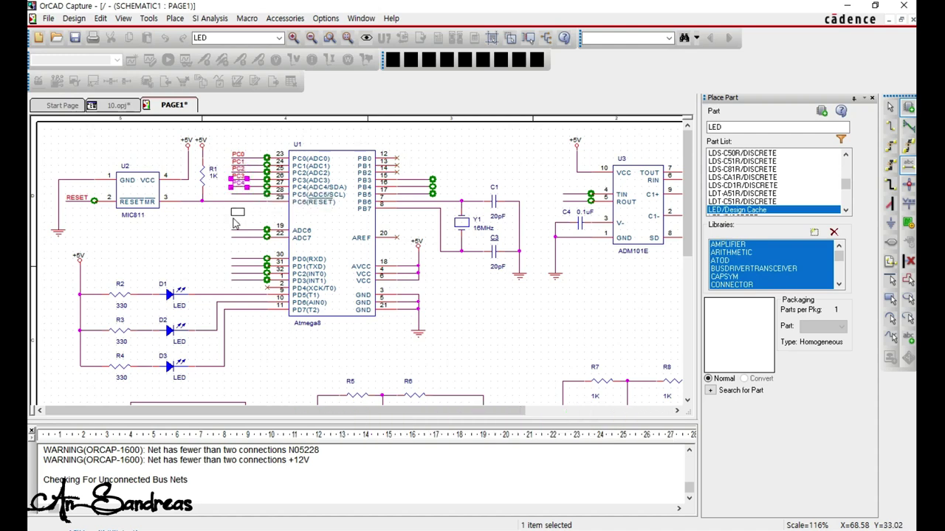
# Place the net alias #TEMP on the Atmega8 wire at pin PC5.
pyautogui.press('n')
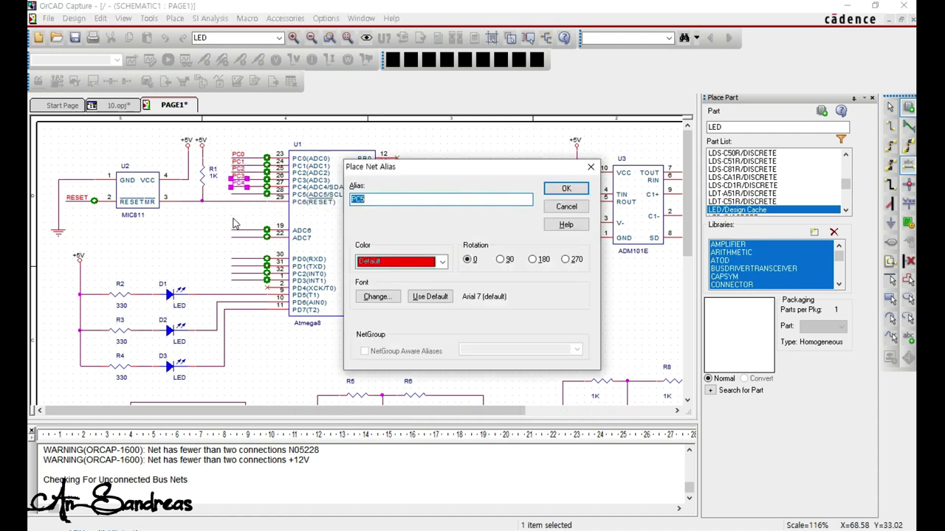
pyautogui.write('#TEMP')
pyautogui.press('Return')
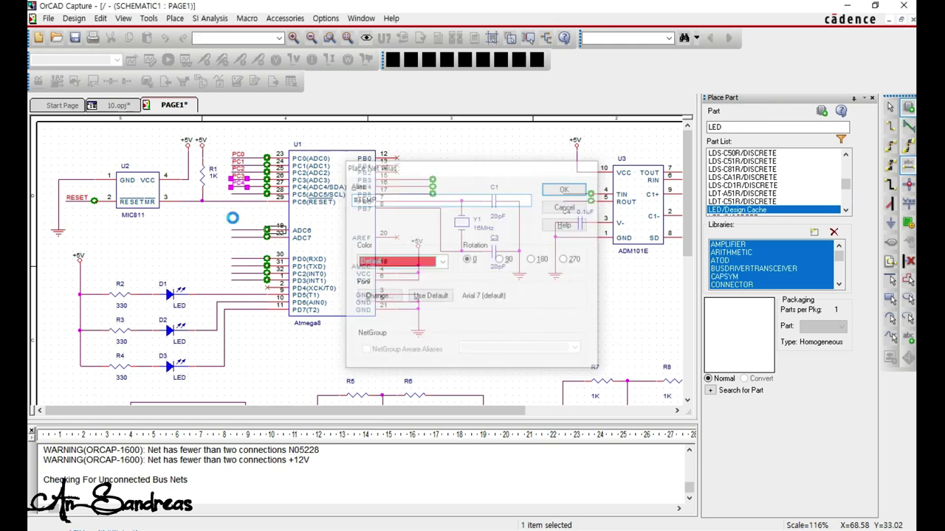
pyautogui.click(233, 193)
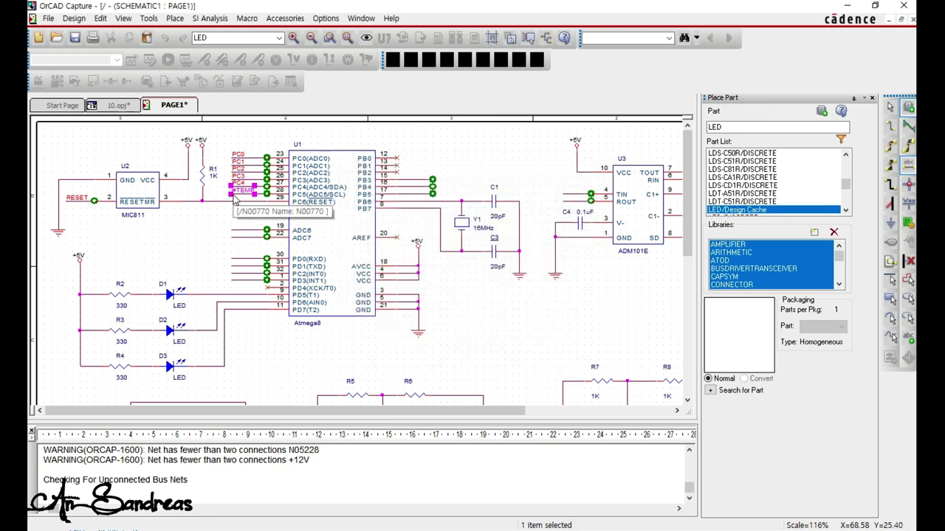
# Place net aliases #ADC1 and #ADC2 on the Atmega8 wires at pins ADC6 and ADC7.
pyautogui.press('n')
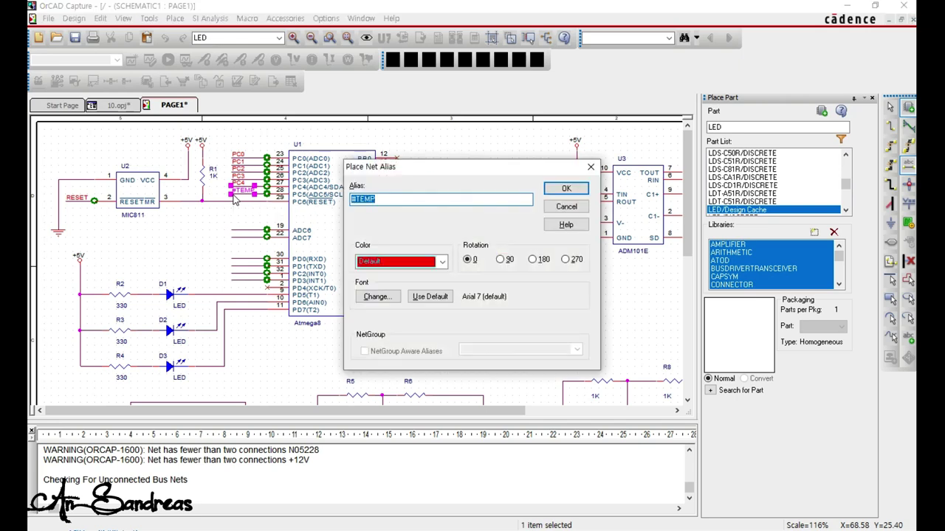
pyautogui.press('End')
pyautogui.press('BackSpace')
pyautogui.write('ADC6')
pyautogui.press('Return')
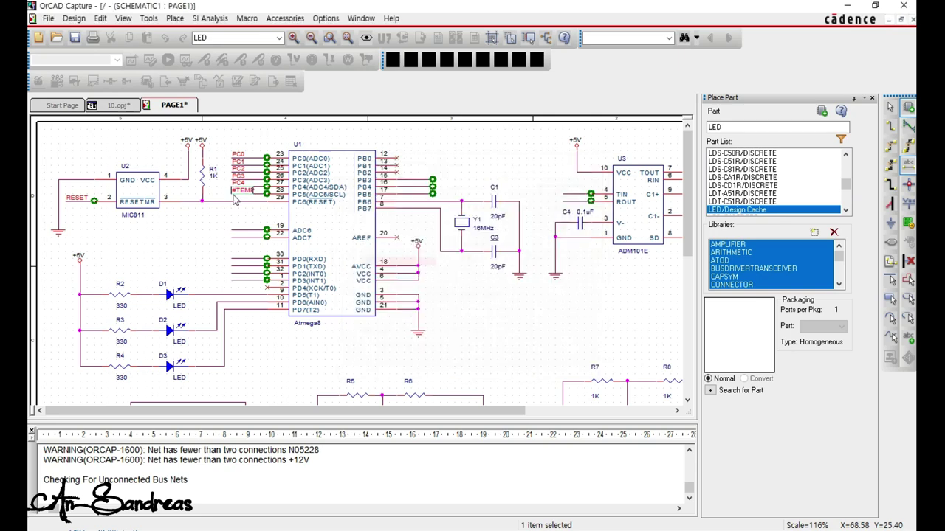
pyautogui.click(231, 234)
# Place net aliases RXD and TXD on the Atmega8 wires at pins PD0 and PD1.
pyautogui.write('n')
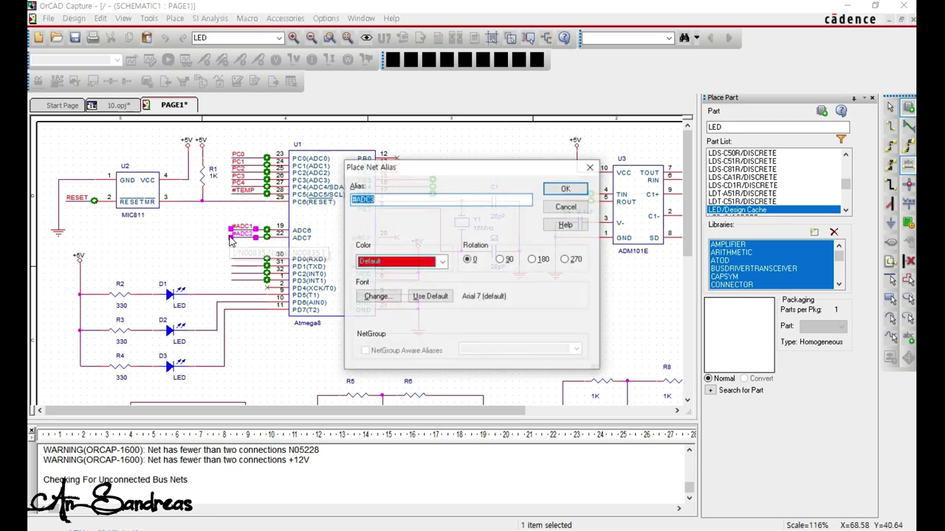
pyautogui.write('RXD')
pyautogui.press('Return')
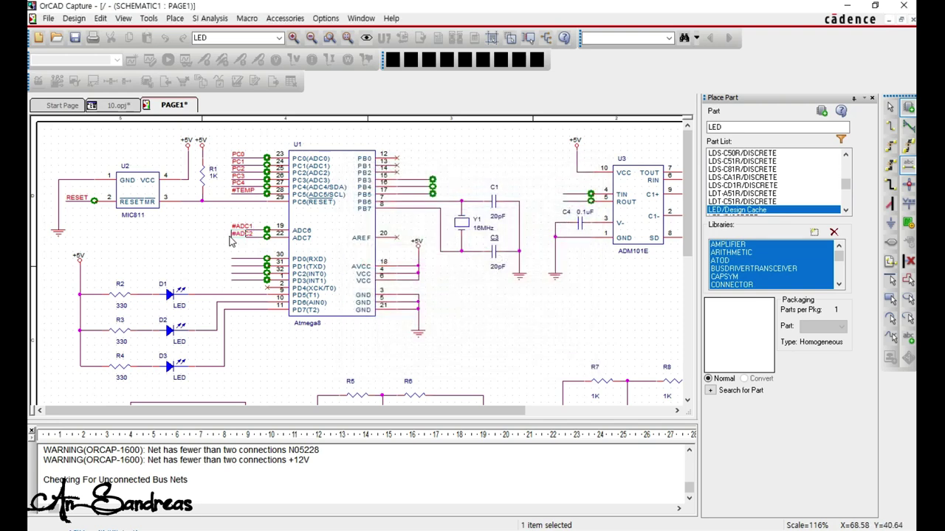
pyautogui.click(231, 260)
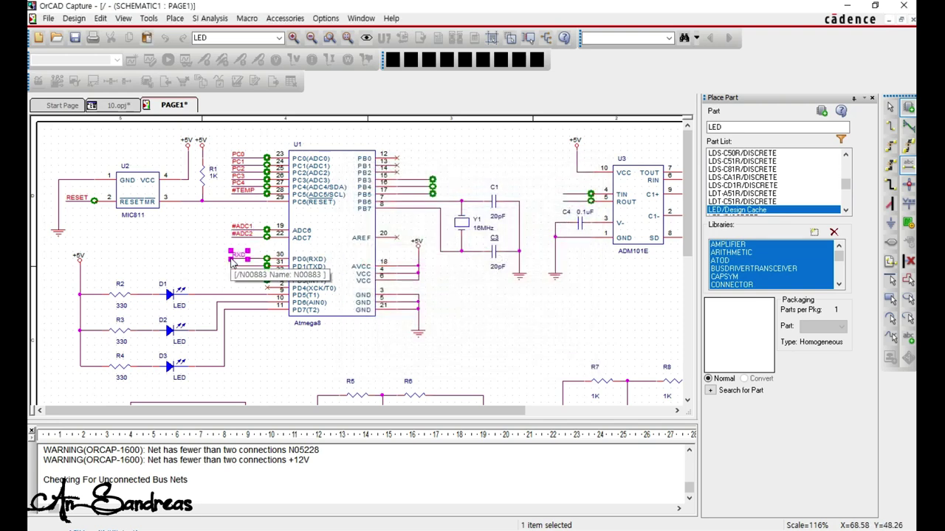
pyautogui.write('nTXD')
pyautogui.press('Return')
# Place net aliases #COMP1 and #COMP2 on the Atmega8 wires at the INT0 and INT1 pins.
pyautogui.write('n')
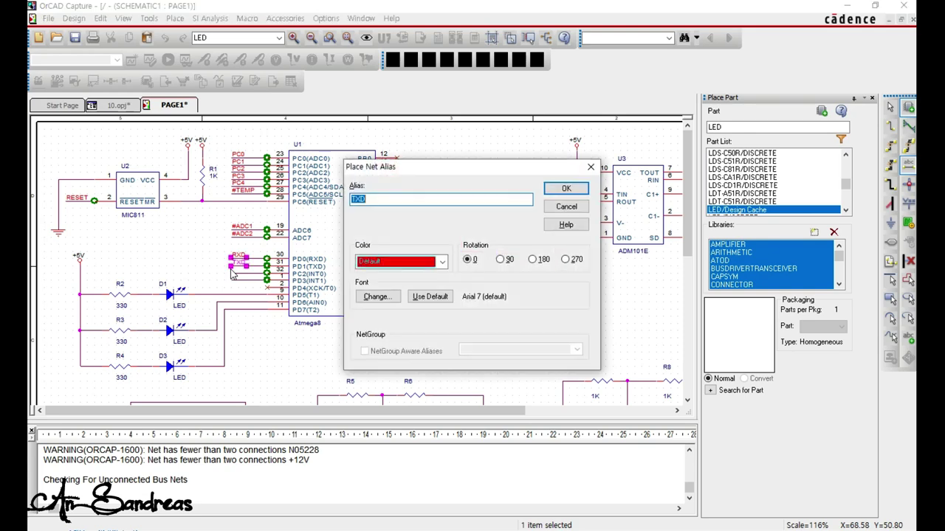
pyautogui.write('#COMP1')
pyautogui.press('Return')
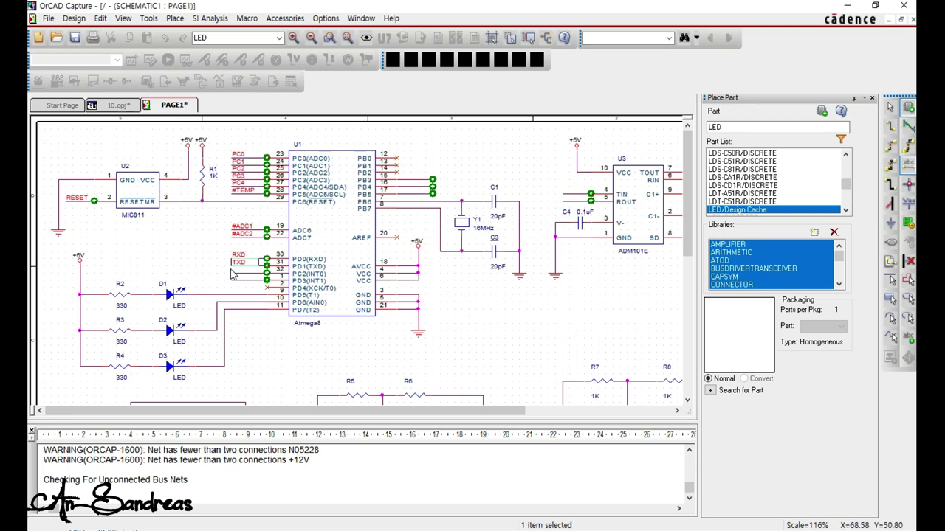
pyautogui.click(232, 274)
pyautogui.click(231, 281)
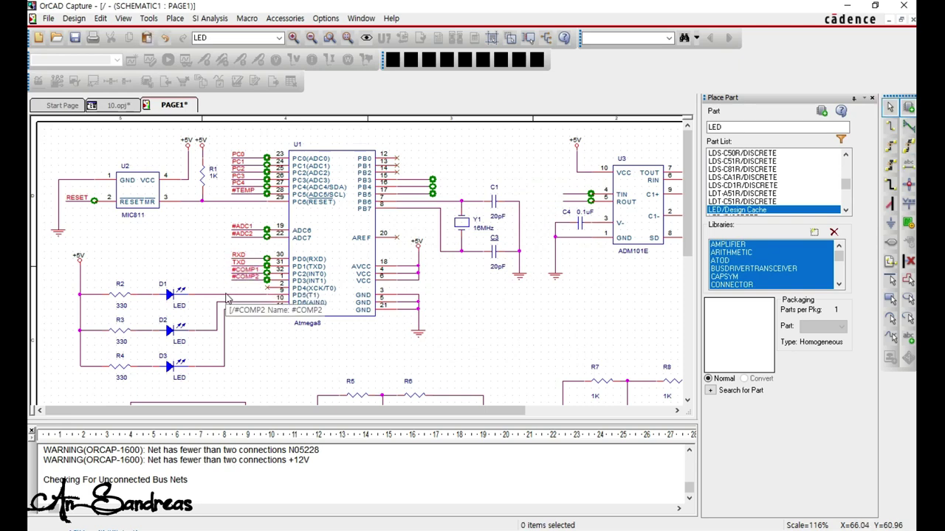
# Place net aliases MOSI, MISO and SCK on the Atmega8 wires at pins PB3, PB4 and PB5.
pyautogui.write('n')
pyautogui.write('M')
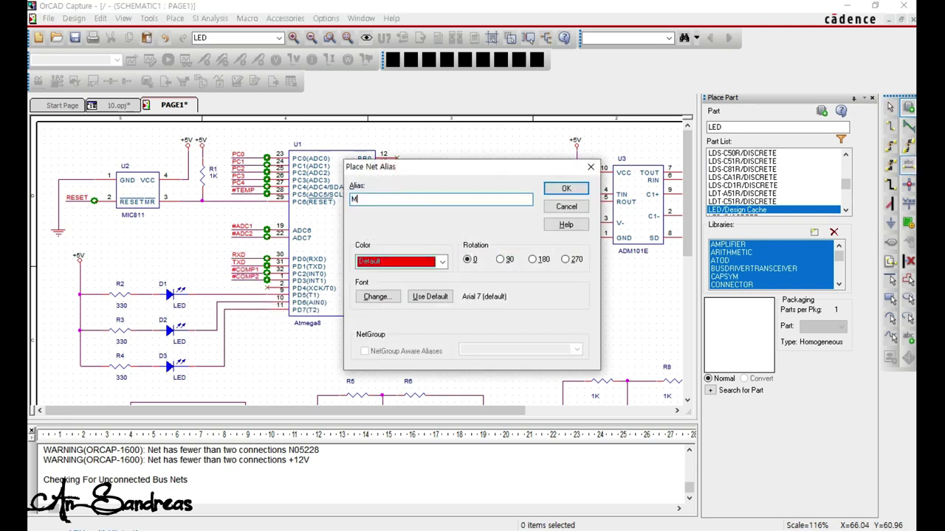
pyautogui.write('OSI')
pyautogui.press('Return')
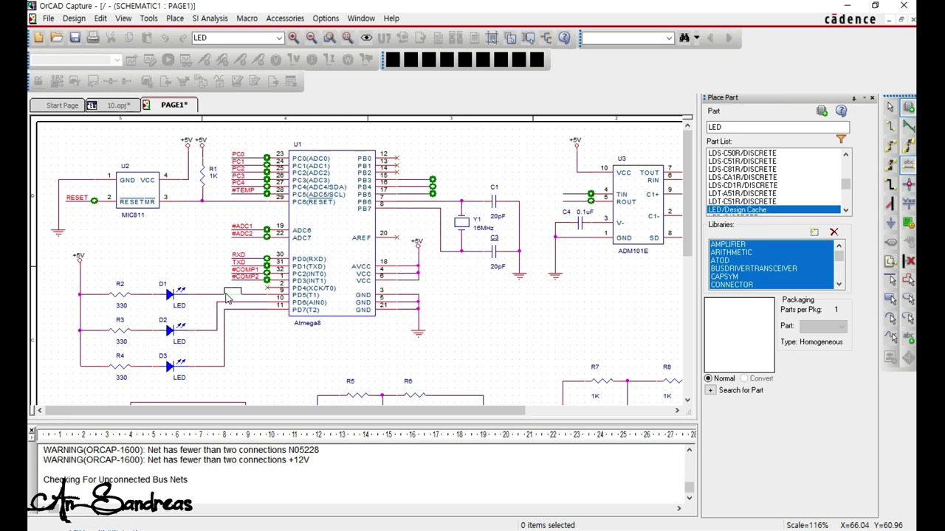
pyautogui.click(410, 181)
pyautogui.write('nMI')
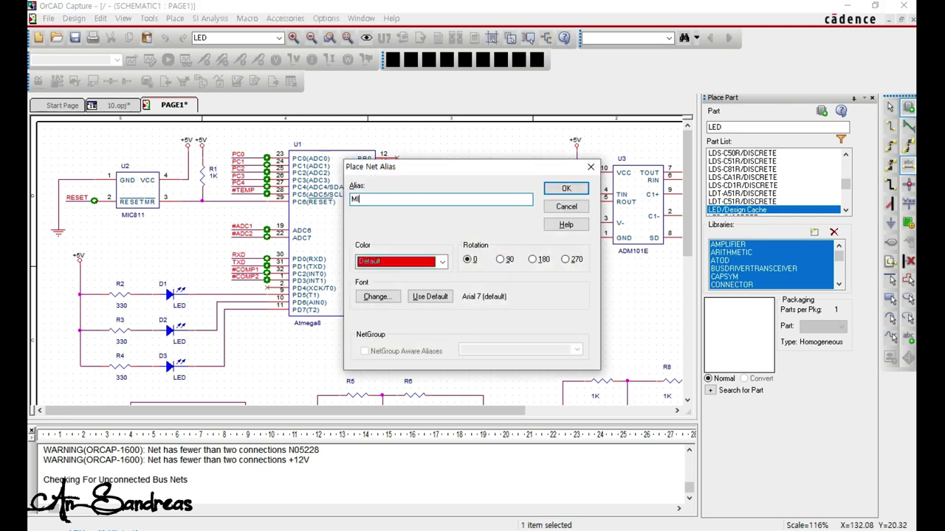
pyautogui.press('Return')
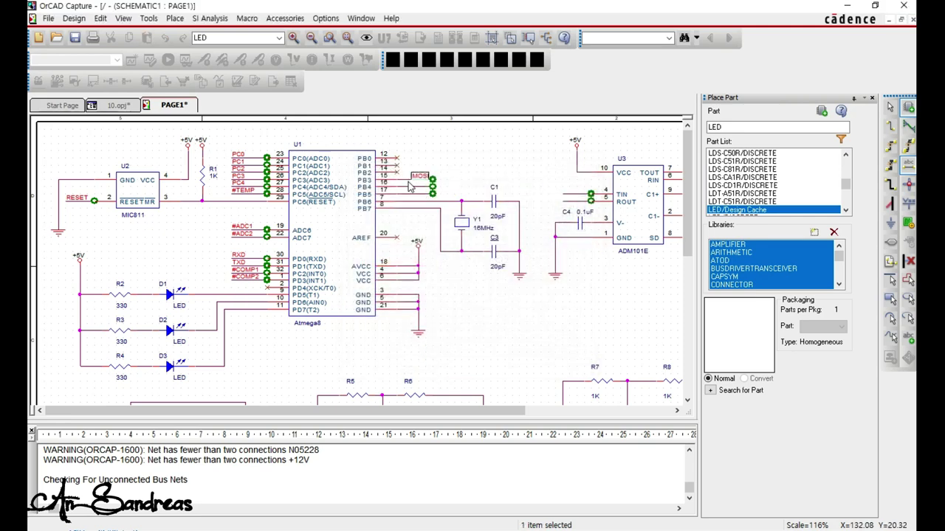
pyautogui.click(411, 188)
pyautogui.write('nSCK')
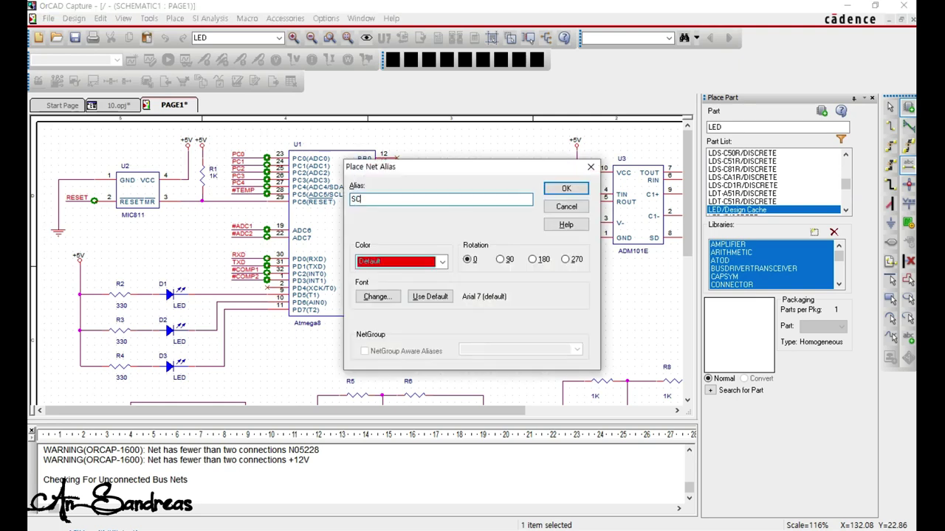
pyautogui.press('Return')
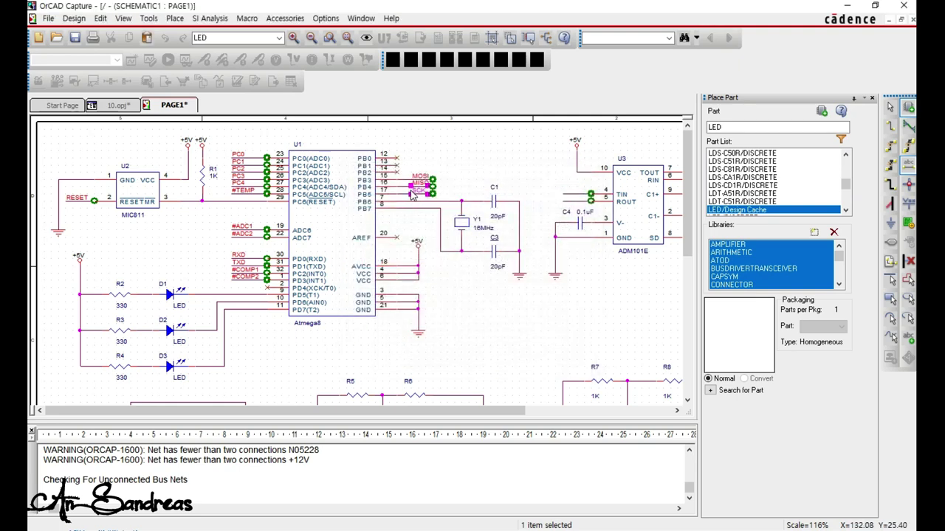
pyautogui.click(412, 193)
# Place net aliases X1 and X2 on the crystal wires at Atmega8 pins PB6 and PB7.
pyautogui.press('n')
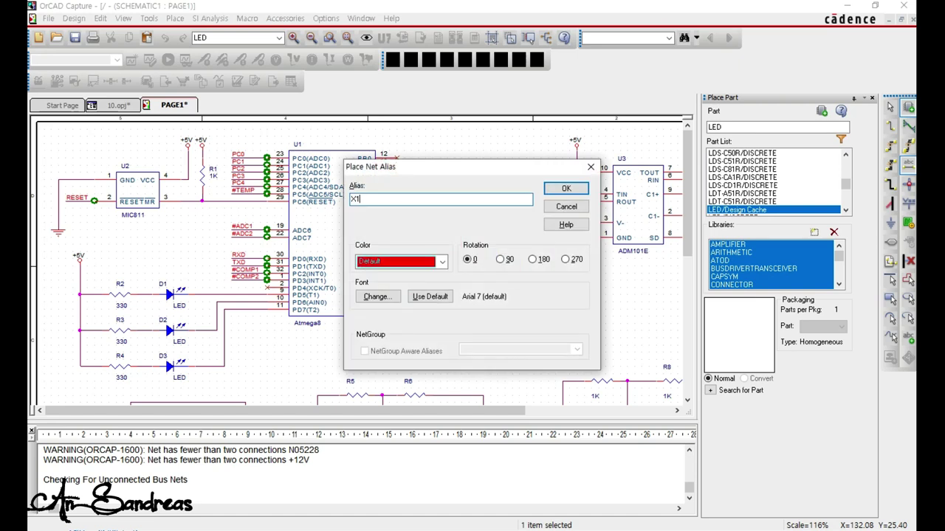
pyautogui.press('Escape')
pyautogui.click(413, 203)
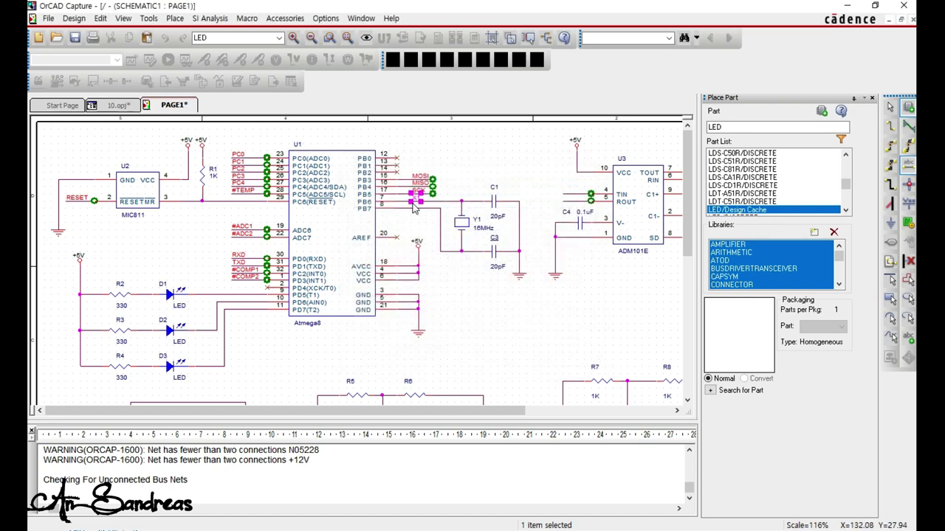
pyautogui.press('n')
pyautogui.press('Escape')
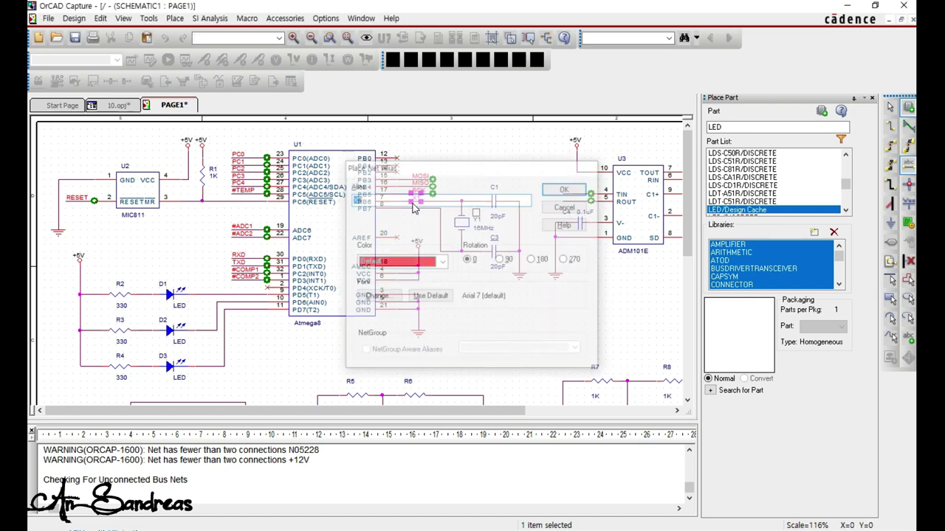
pyautogui.click(412, 214)
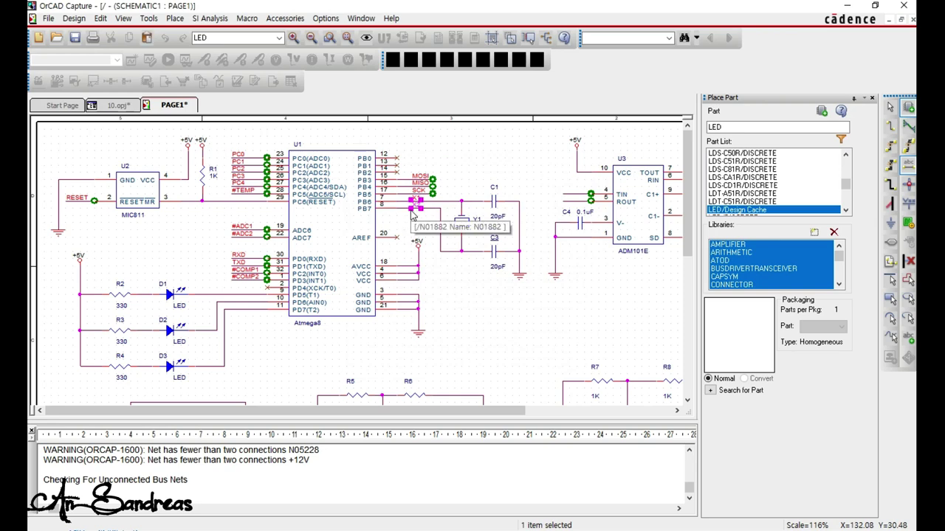
# Place net aliases RXD and TXD on the ADM101E (U3) wires at pins TIN and ROUT.
pyautogui.write('nRXD')
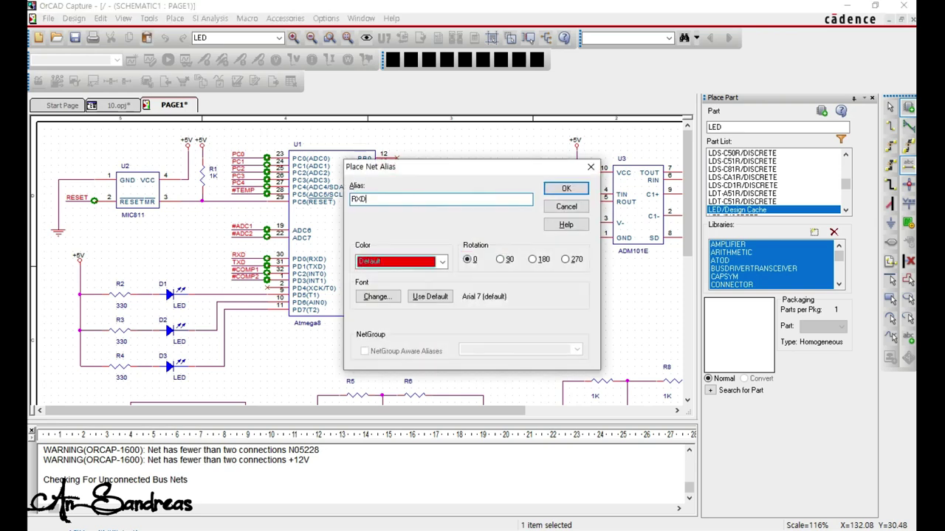
pyautogui.press('Return')
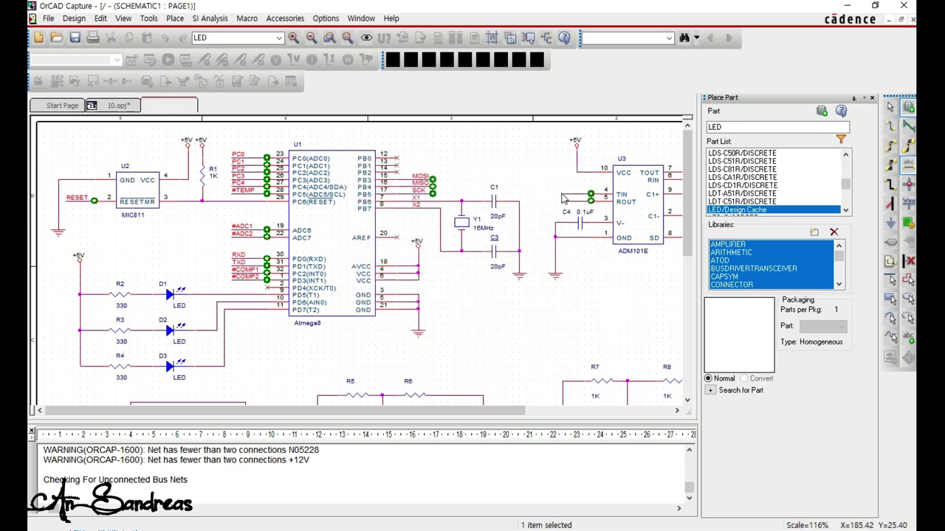
pyautogui.click(562, 193)
pyautogui.write('nTXD')
pyautogui.press('Return')
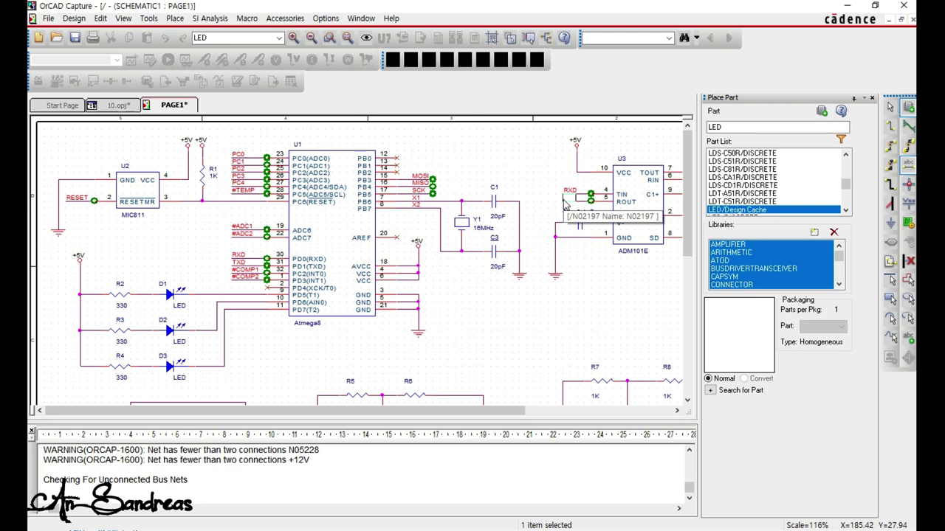
pyautogui.click(564, 204)
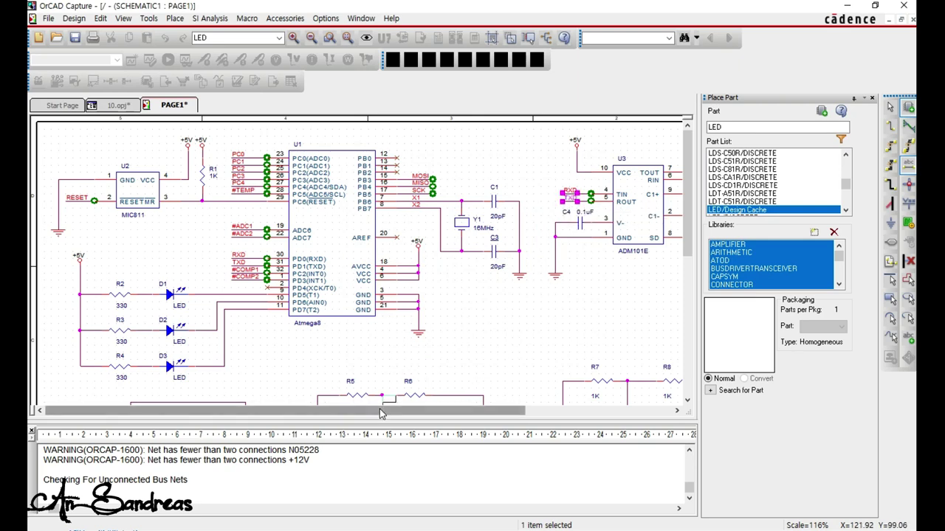
# Place net aliases RX and TX on the ADM101E (U3) wires at pins RIN and TOUT.
pyautogui.moveTo(382, 413); pyautogui.dragTo(515, 430)
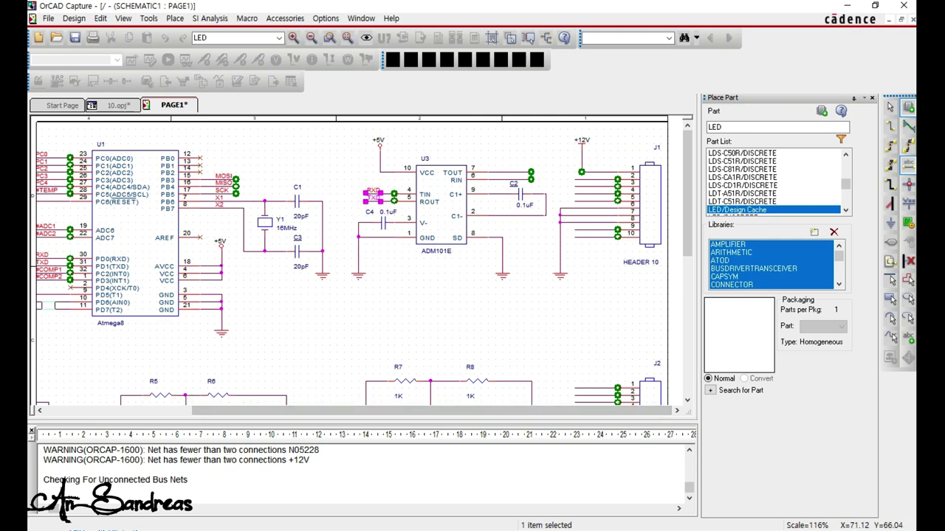
pyautogui.press('Escape')
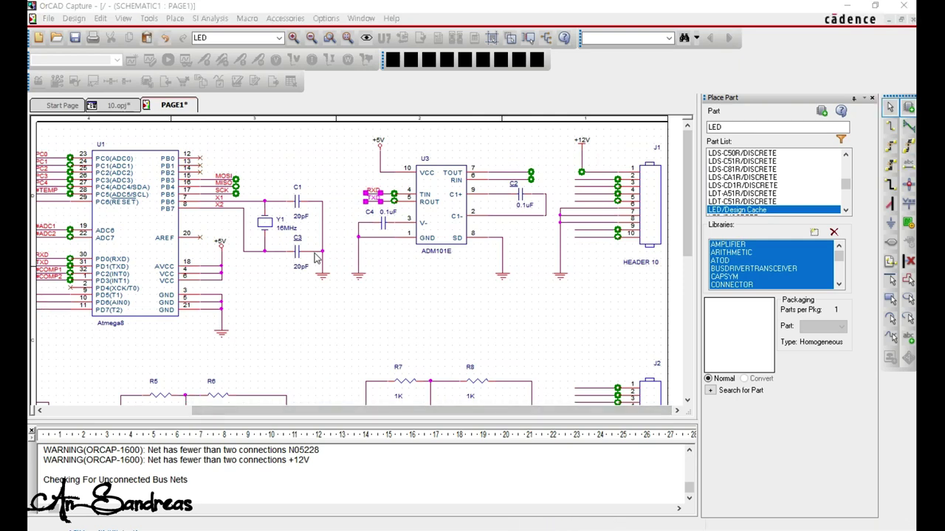
pyautogui.click(555, 193)
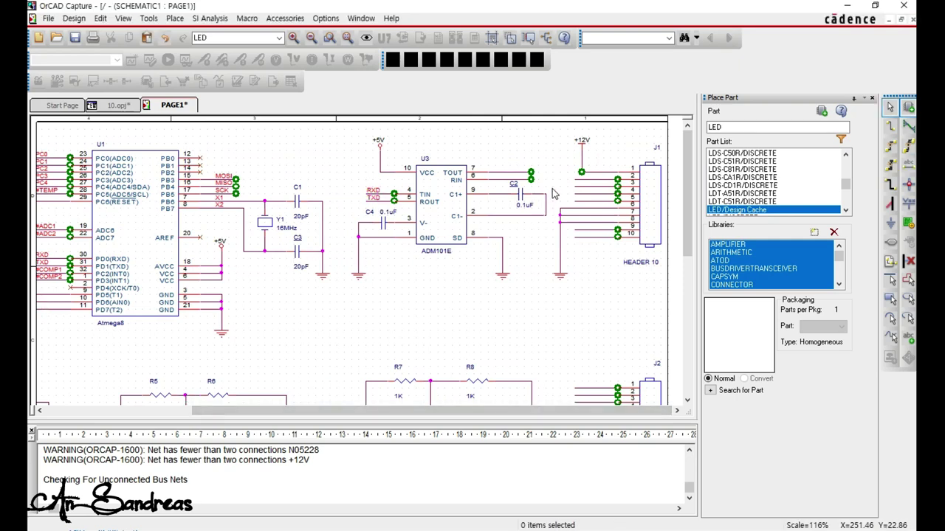
pyautogui.write('n')
pyautogui.write('RX')
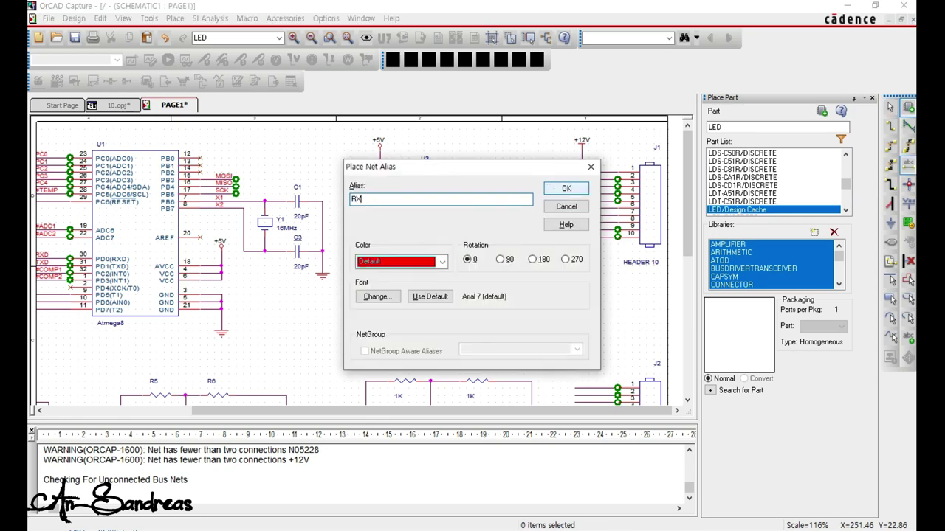
pyautogui.press('Return')
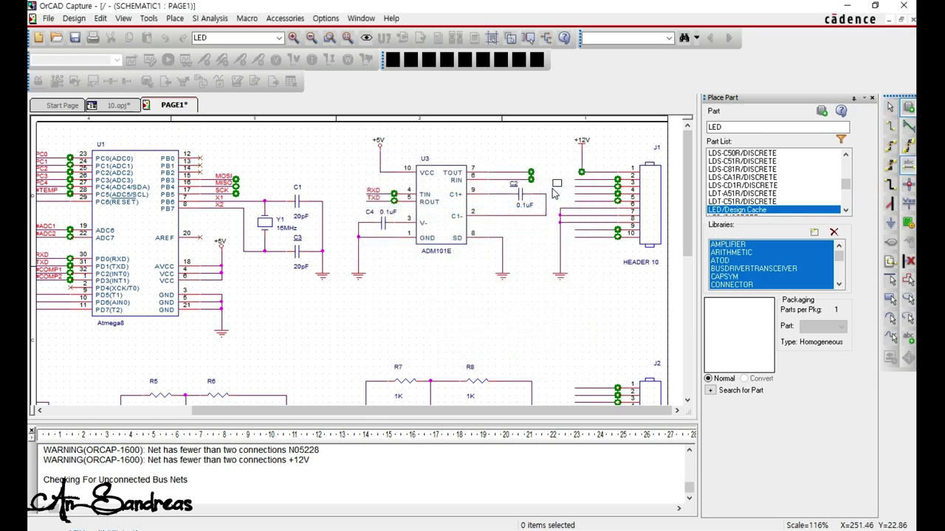
pyautogui.click(519, 183)
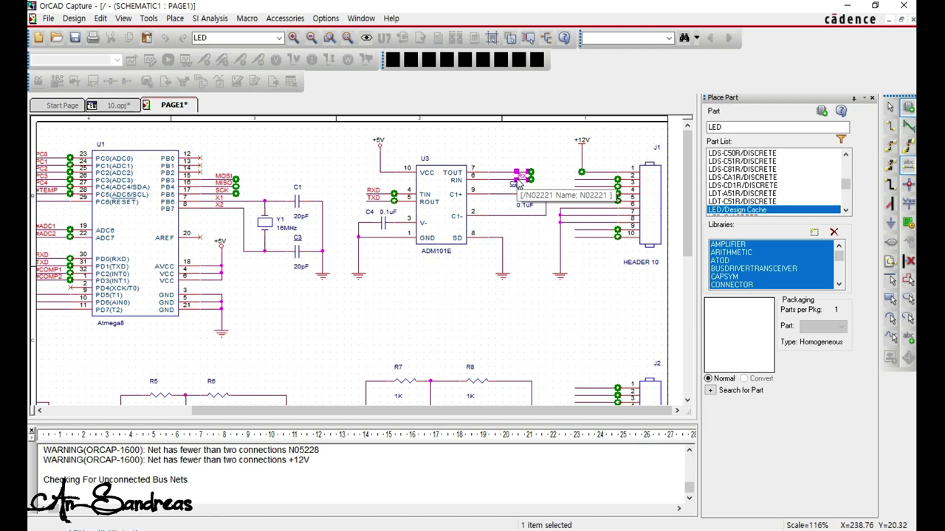
pyautogui.write('nTX')
pyautogui.press('Return')
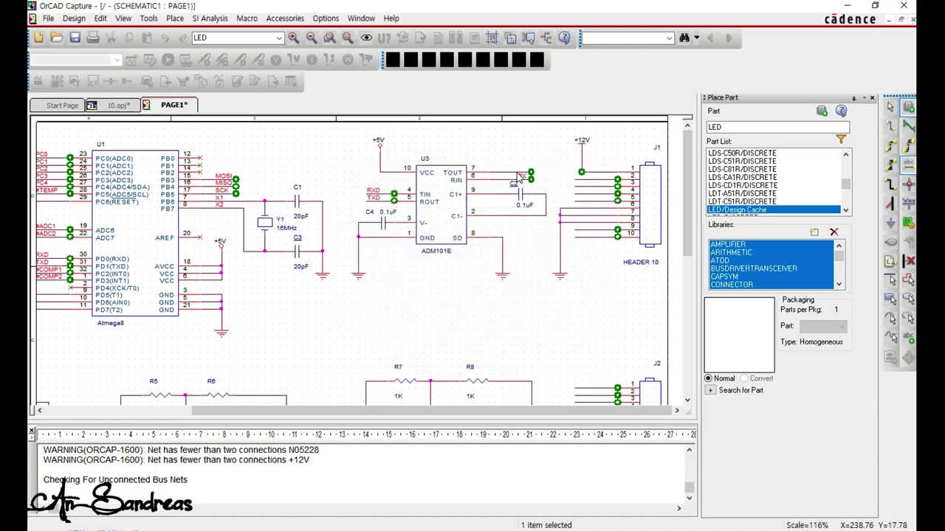
pyautogui.click(517, 173)
# Place net aliases MOSI and MISO on the header J1 wires at pins 2 and 3.
pyautogui.write('n')
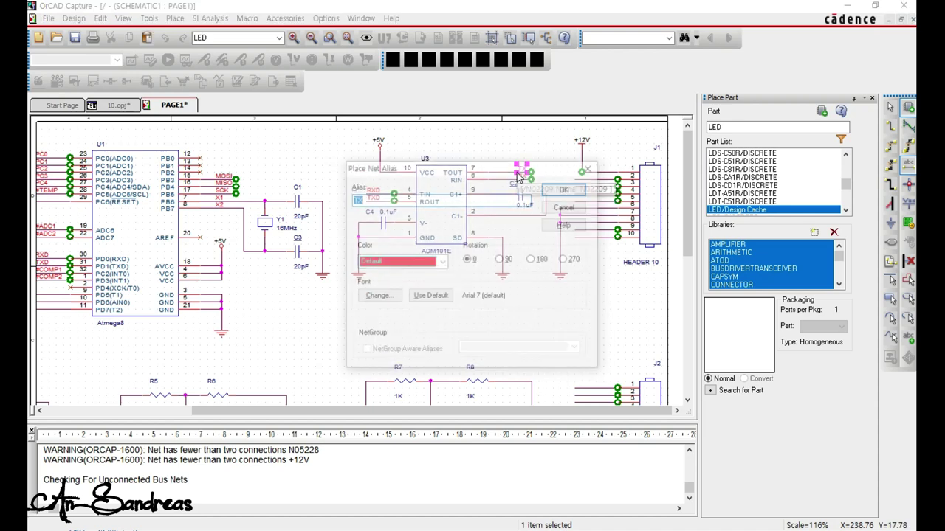
pyautogui.write('MOSI')
pyautogui.press('Return')
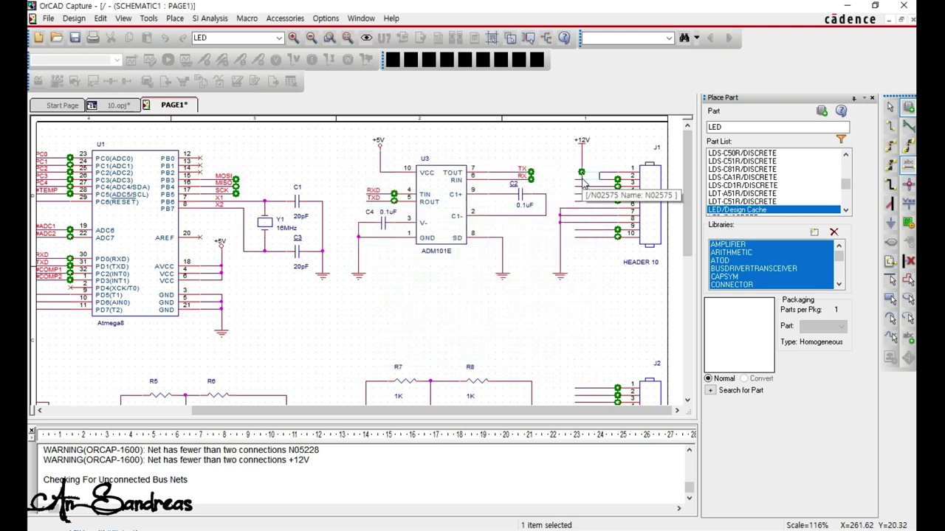
pyautogui.click(585, 182)
pyautogui.write('n')
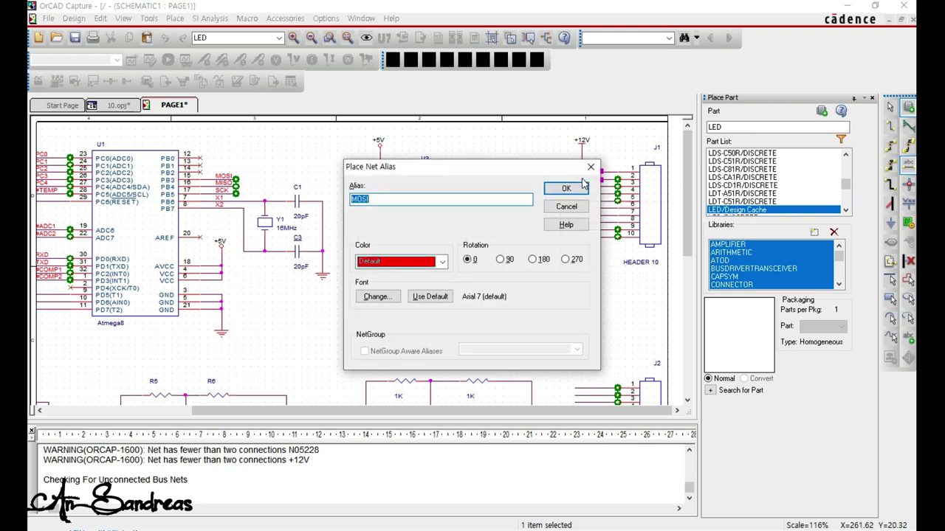
pyautogui.write('MSI')
pyautogui.press('Return')
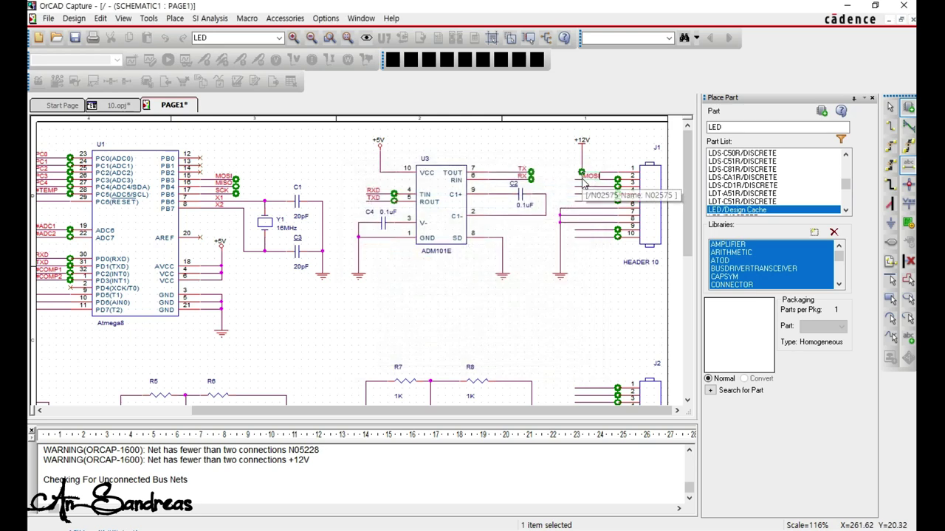
pyautogui.click(583, 190)
# Place net aliases SCK and RESET on the header J1 wires at pins 4 and 5.
pyautogui.write('n')
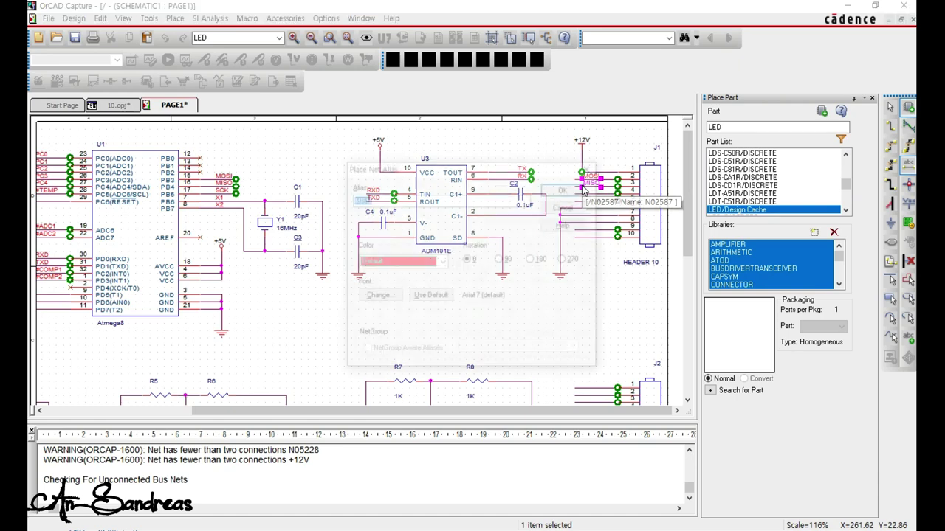
pyautogui.write('SCK')
pyautogui.press('Return')
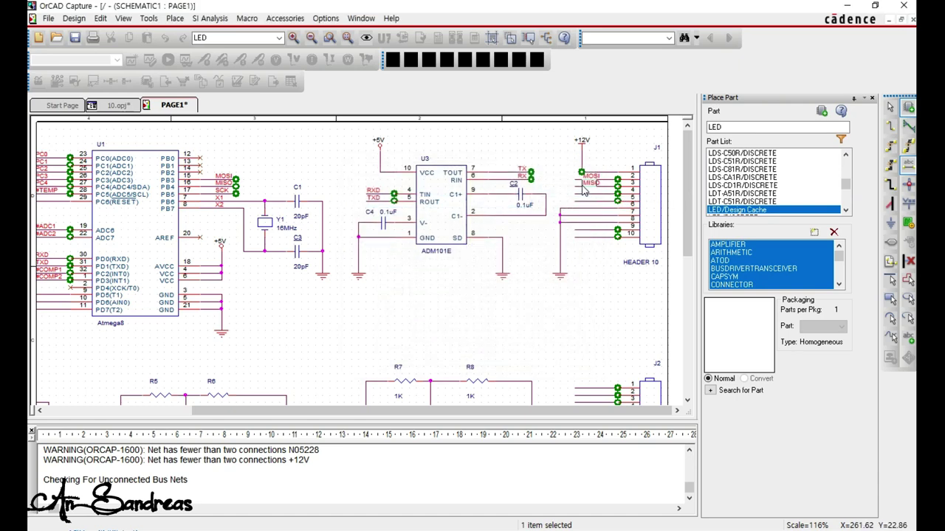
pyautogui.click(585, 194)
pyautogui.write('n')
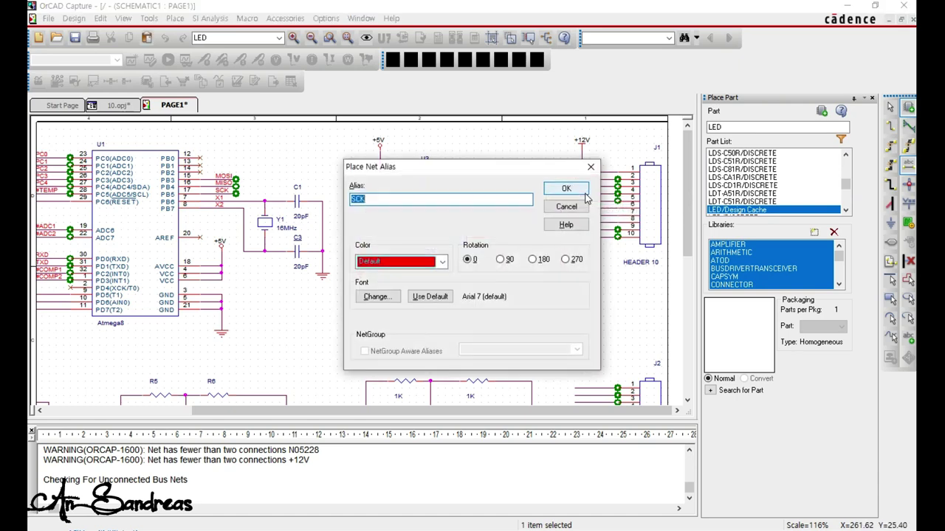
pyautogui.write('RESET')
pyautogui.press('Return')
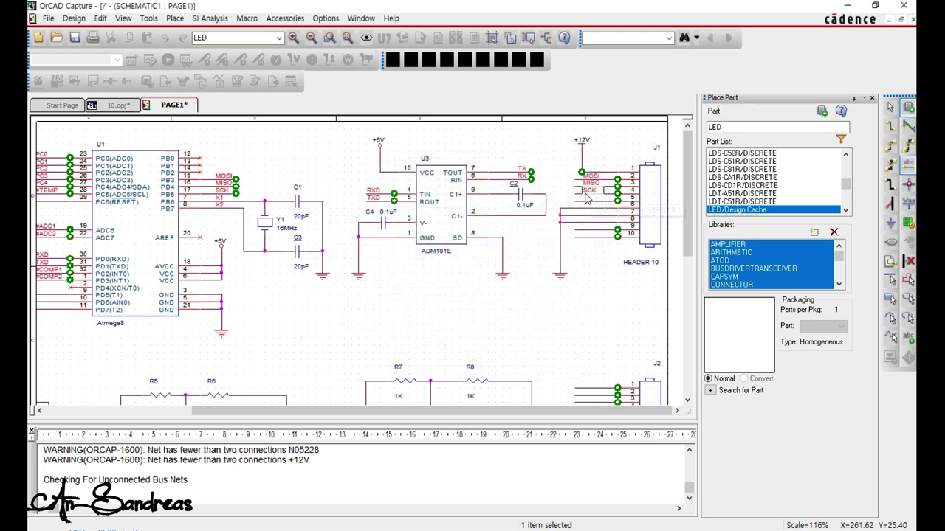
pyautogui.click(585, 206)
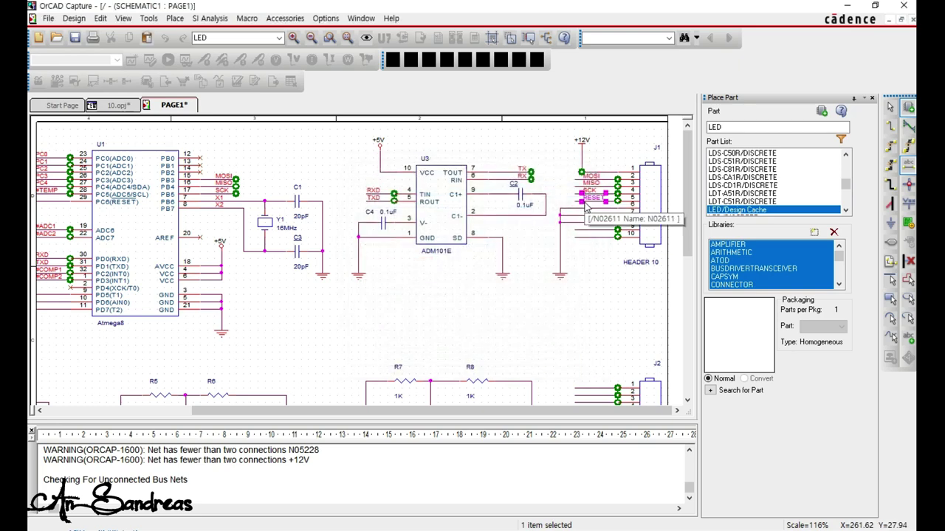
# Place net aliases TX and RX on the header J1 wires at pins 9 and 10.
pyautogui.write('nTX')
pyautogui.press('Return')
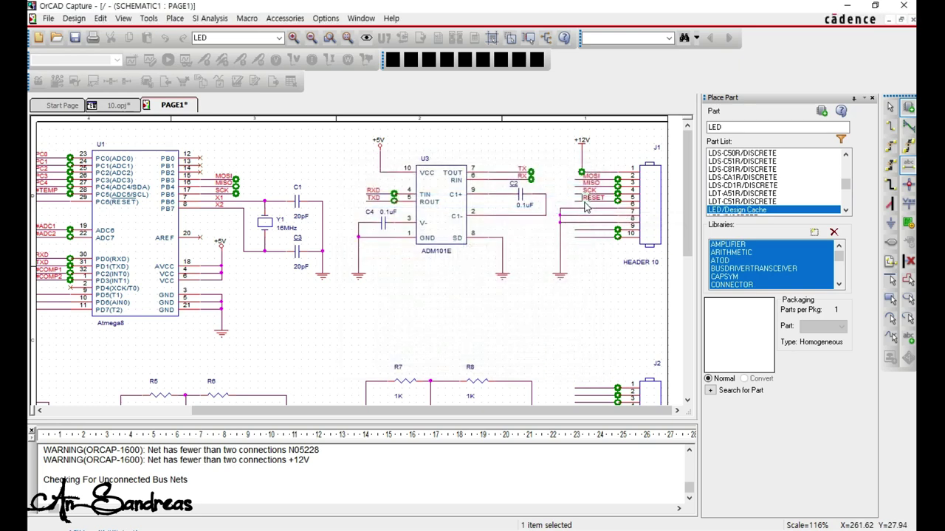
pyautogui.click(584, 228)
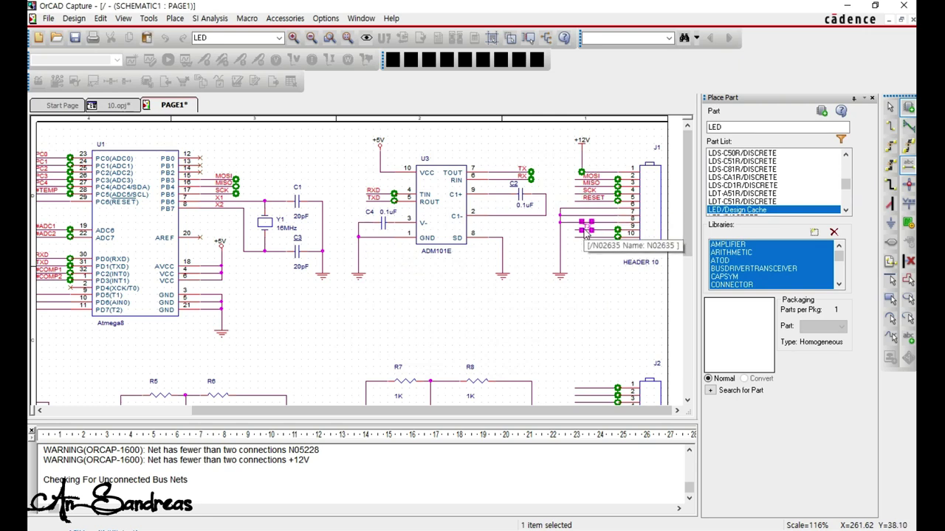
pyautogui.press('n')
pyautogui.press('Return')
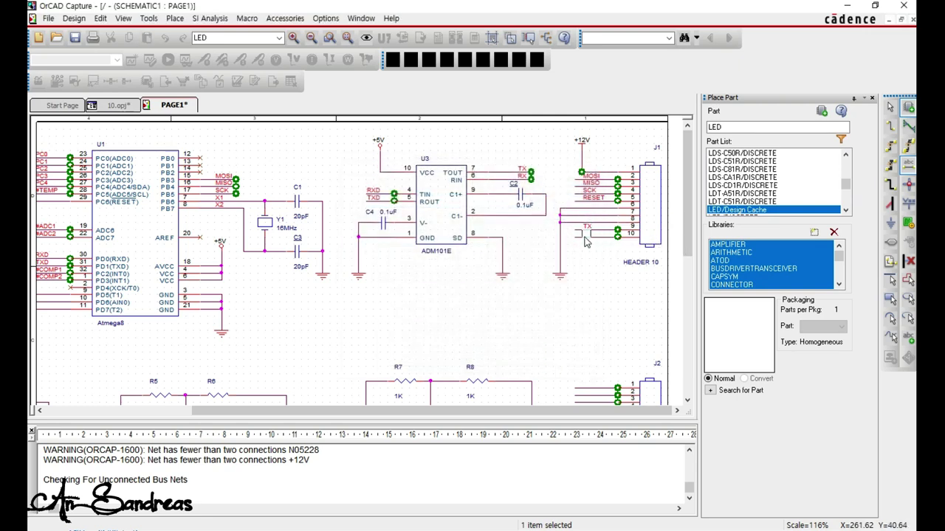
pyautogui.click(585, 242)
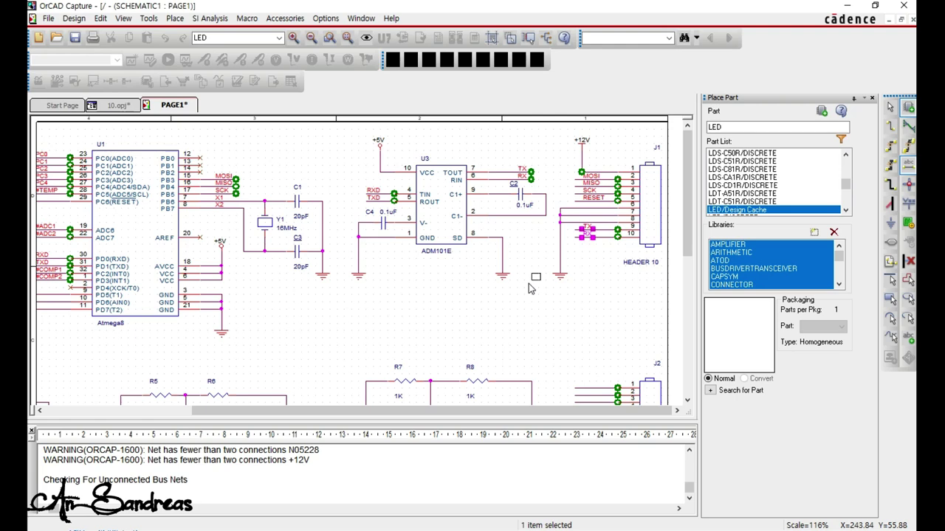
# Place net aliases PC0 through PC4 on the header J2 wires at pins 1 to 5.
pyautogui.press('n')
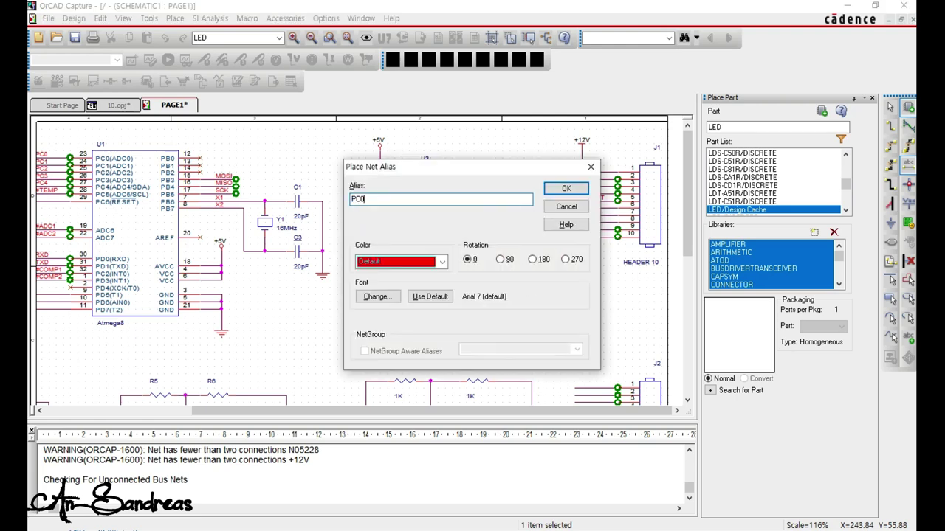
pyautogui.press('Return')
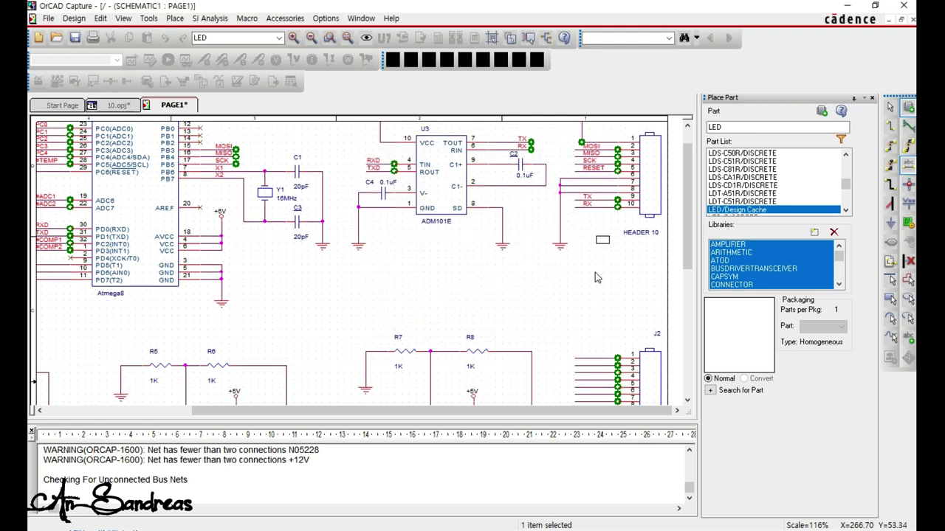
pyautogui.scroll(-3, 596, 277)
pyautogui.scroll(-1, 596, 278)
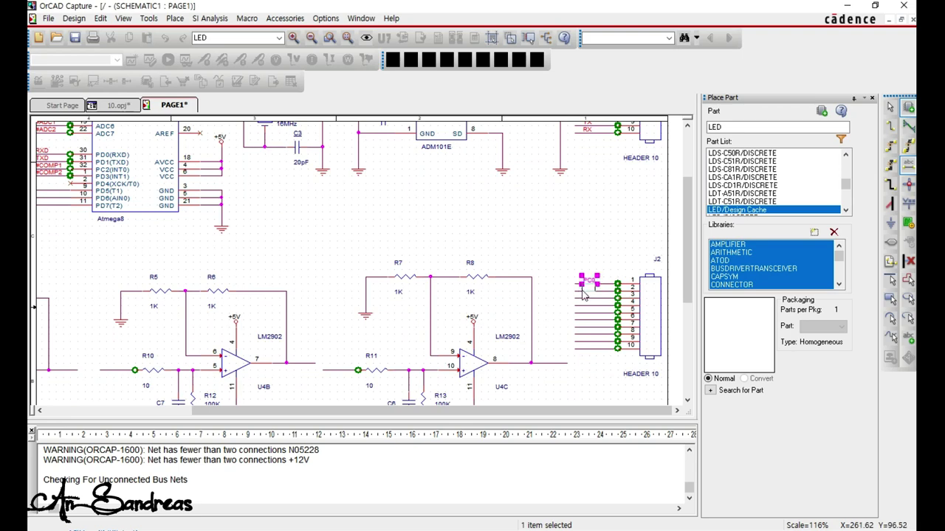
pyautogui.click(583, 306)
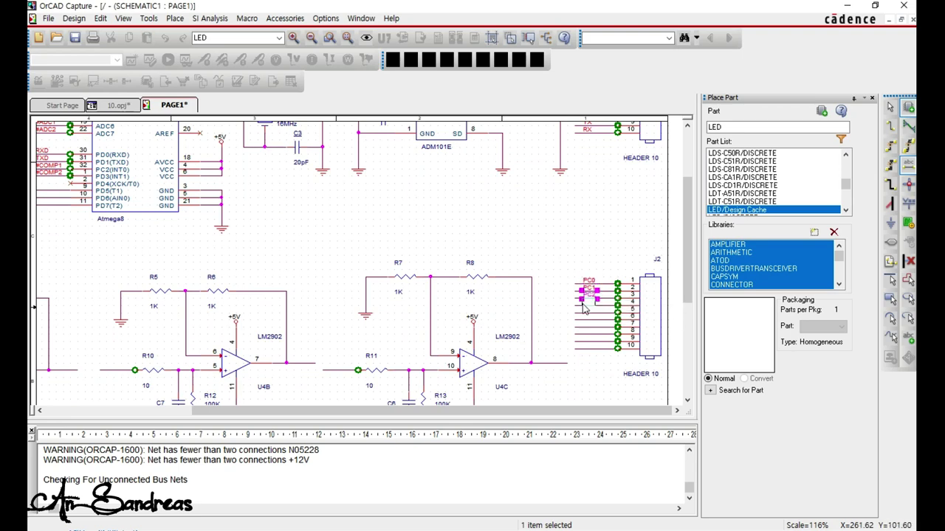
pyautogui.click(583, 311)
pyautogui.click(583, 316)
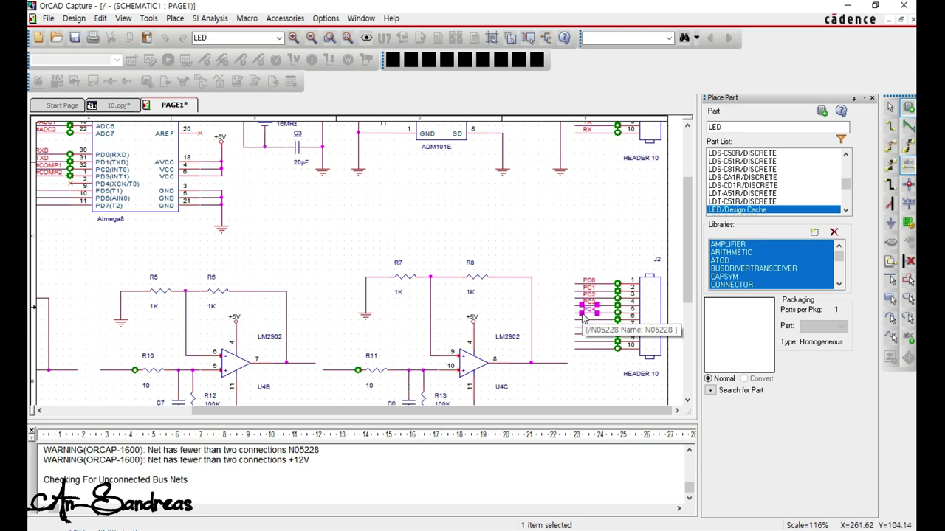
# Place net aliases TEMP, ADC1 and ADC2 on the header J2 wires at pins 6, 7 and 8.
pyautogui.write('nTE')
pyautogui.press('Return')
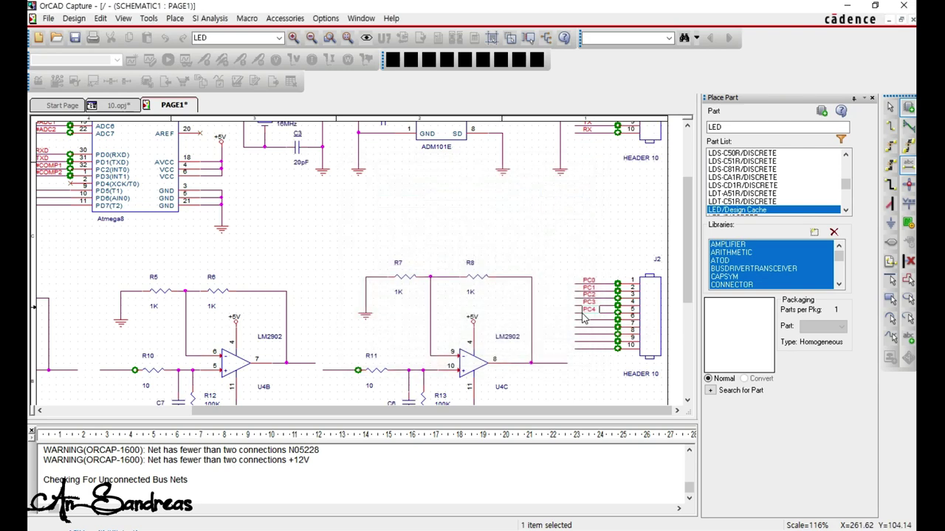
pyautogui.write('n')
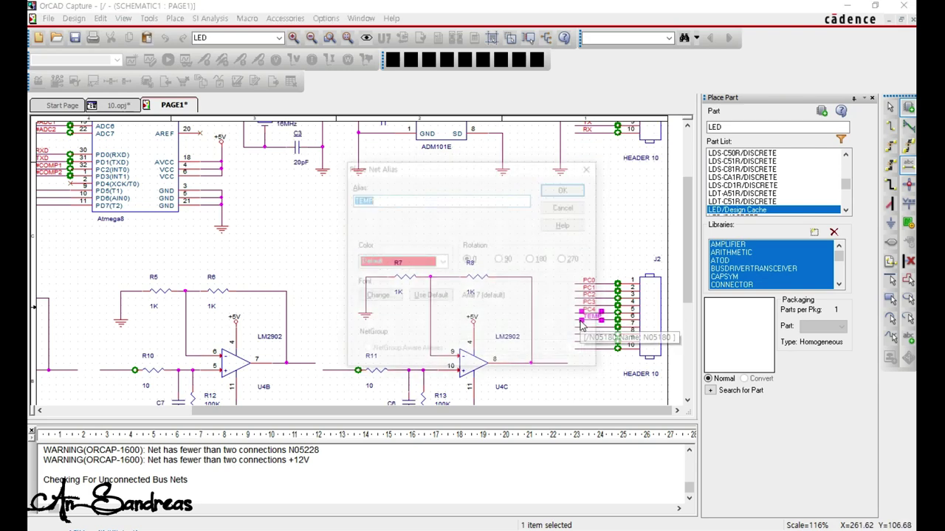
pyautogui.write('ADC1')
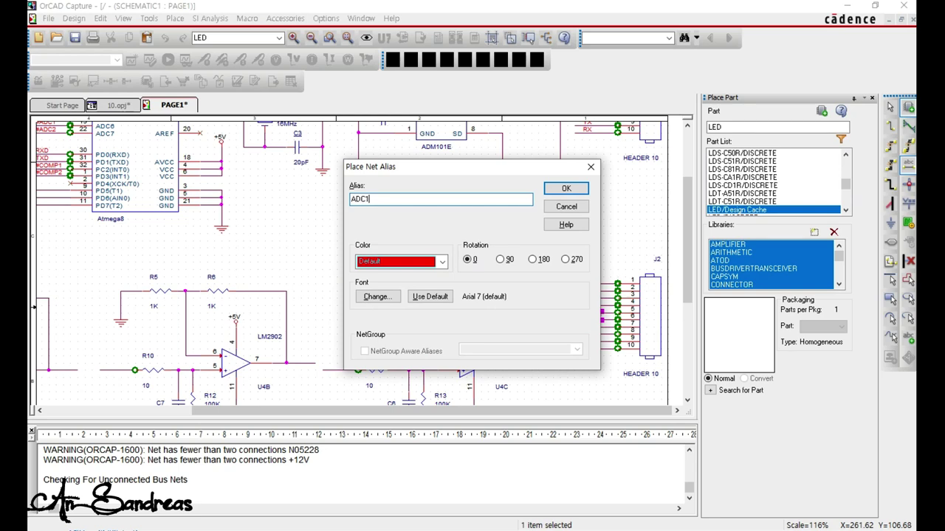
pyautogui.press('Return')
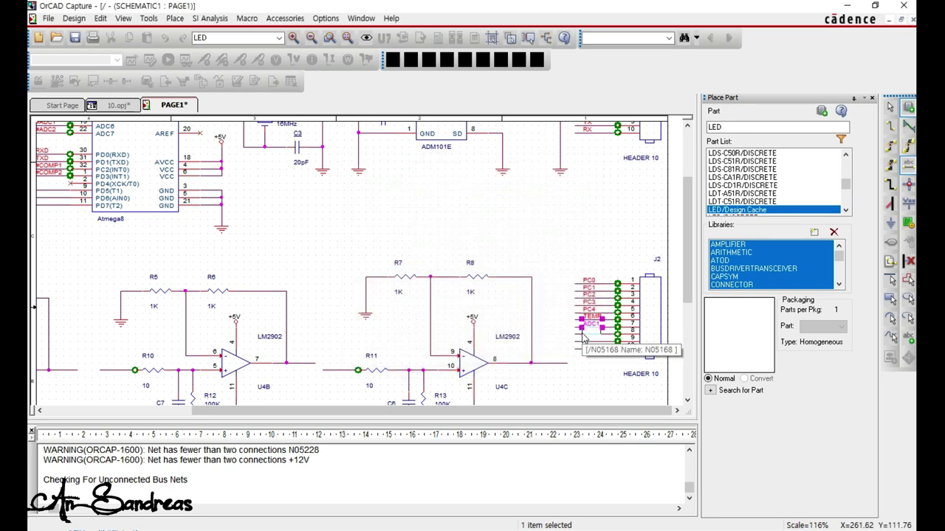
pyautogui.click(583, 337)
# Place net aliases #COMP1 and #COMP2 on the header J2 wires at pins 9 and 10.
pyautogui.write('n')
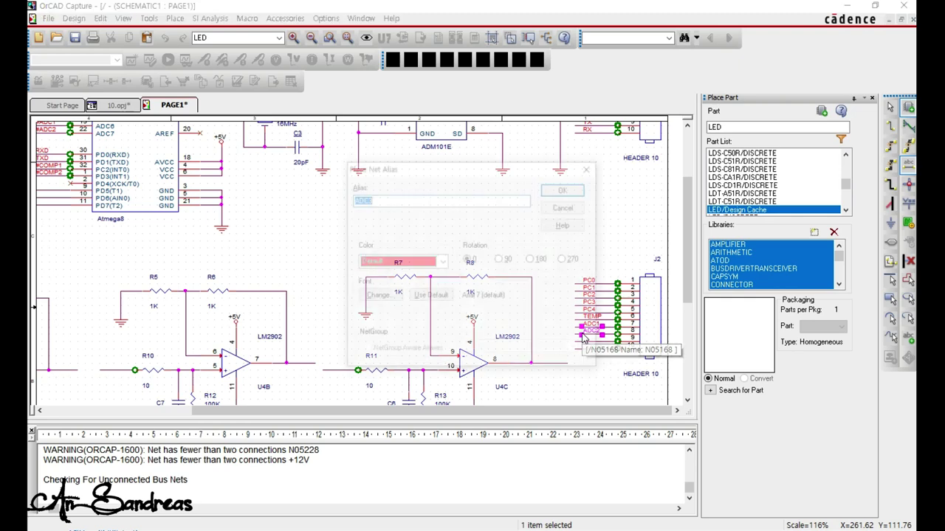
pyautogui.write('#COMP1')
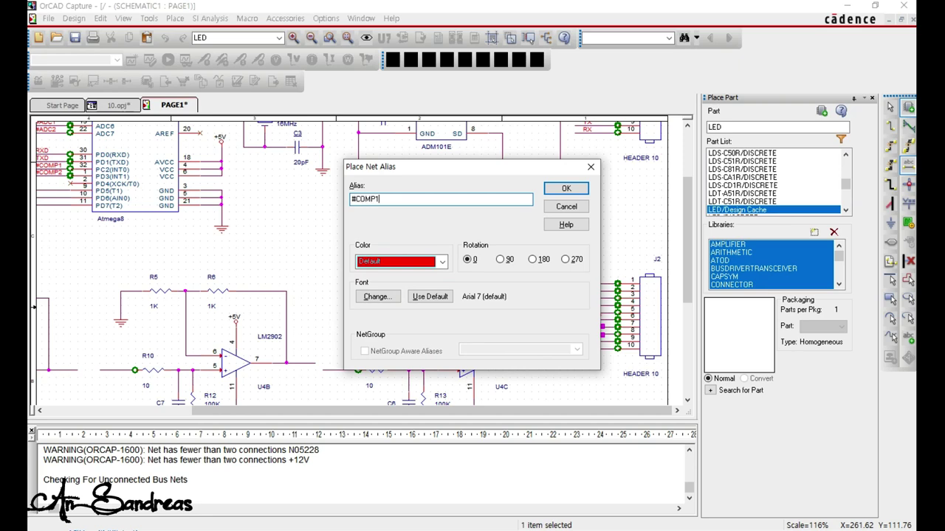
pyautogui.press('Return')
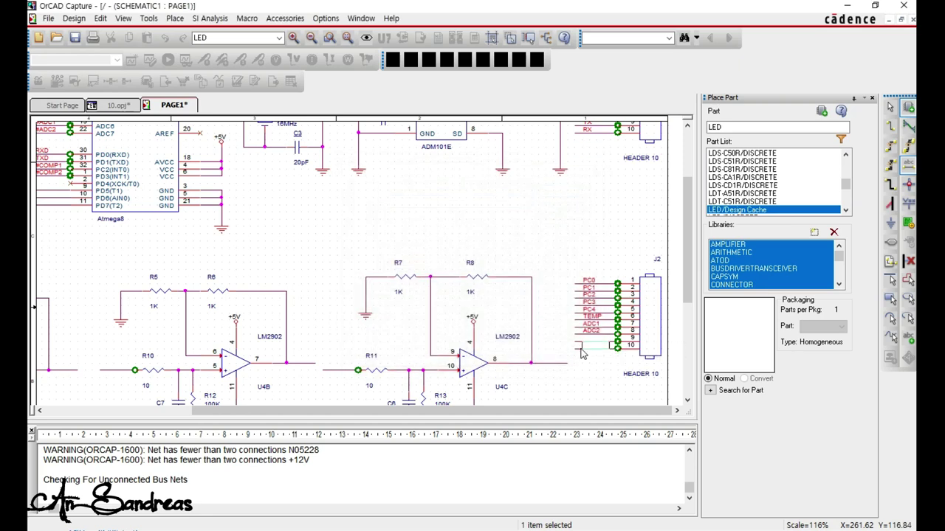
pyautogui.click(582, 342)
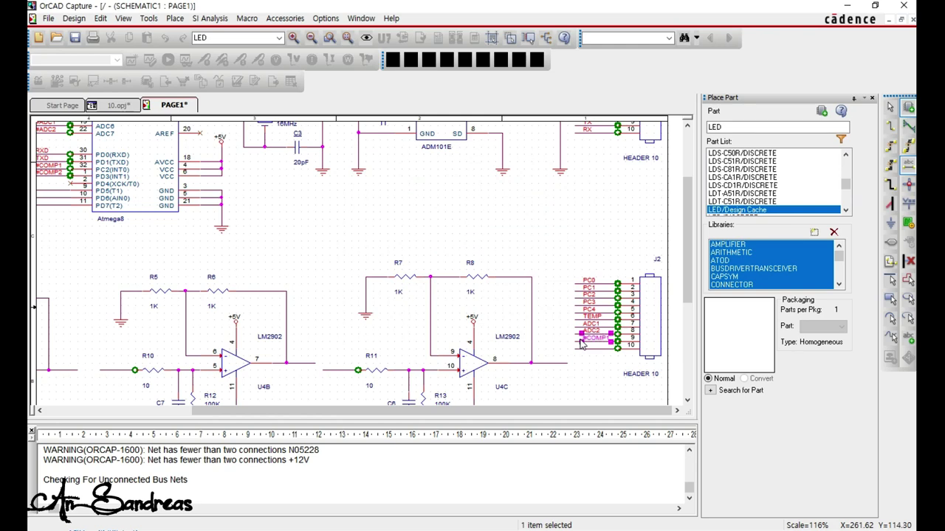
pyautogui.click(582, 348)
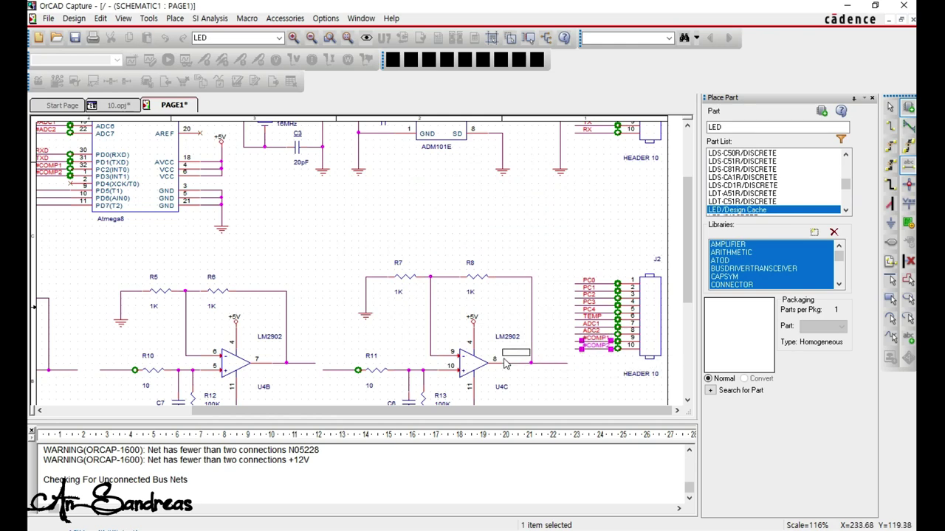
pyautogui.press('Escape')
# Place net alias #TEMP on the U4C output wire and TEMP on the input wire of resistor R11.
pyautogui.write('n#')
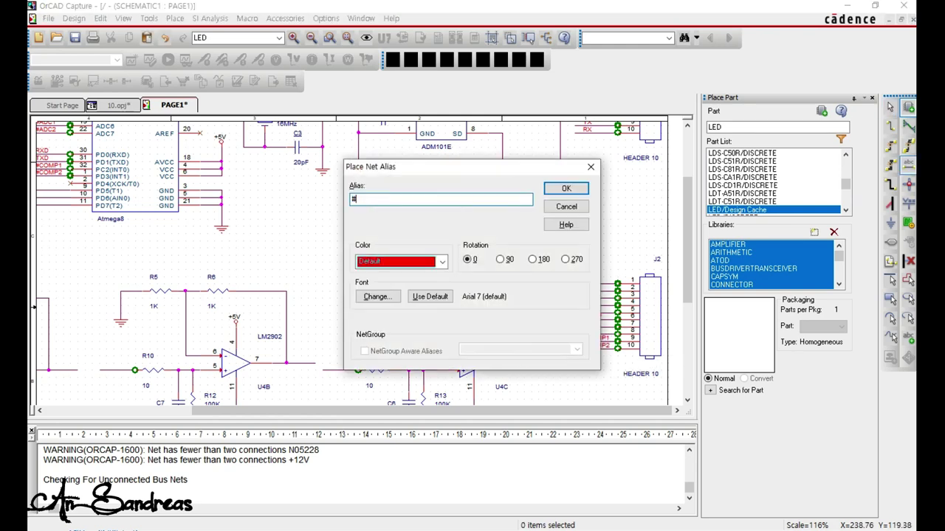
pyautogui.press('Return')
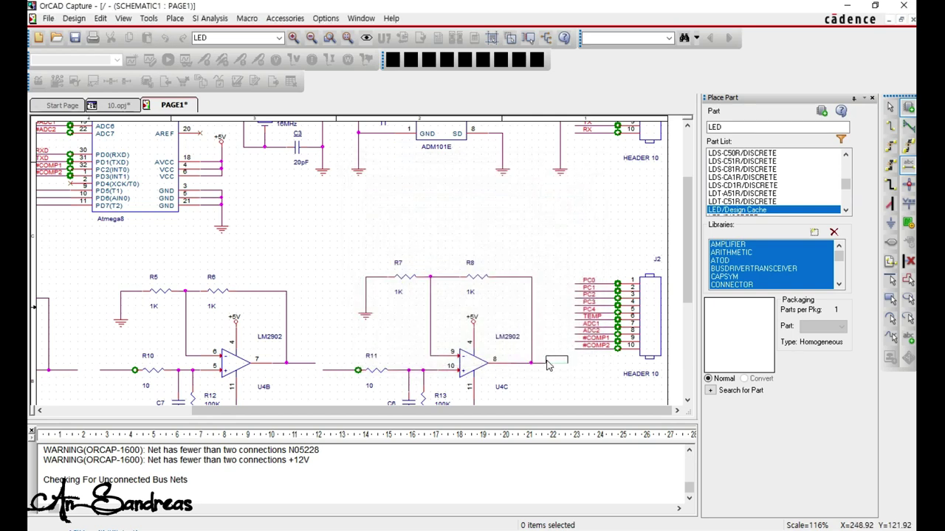
pyautogui.click(547, 363)
pyautogui.write('nTEMP')
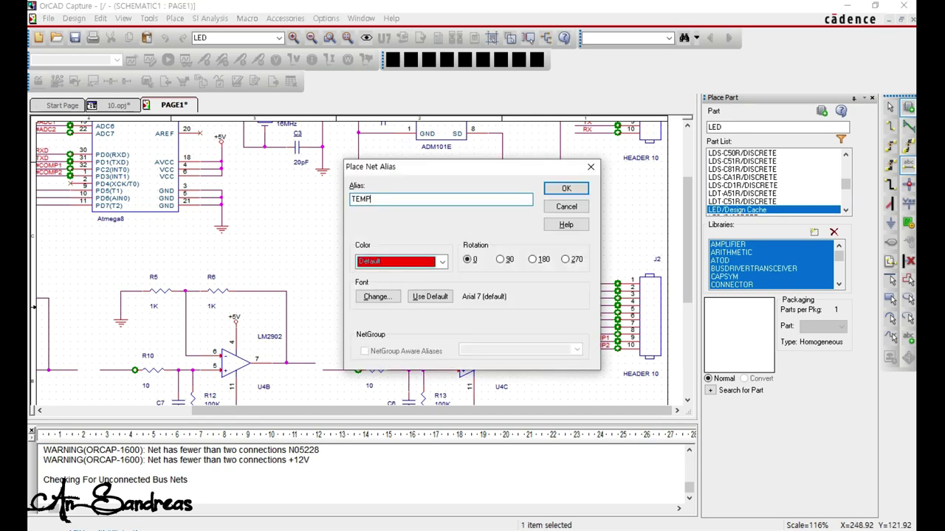
pyautogui.press('Return')
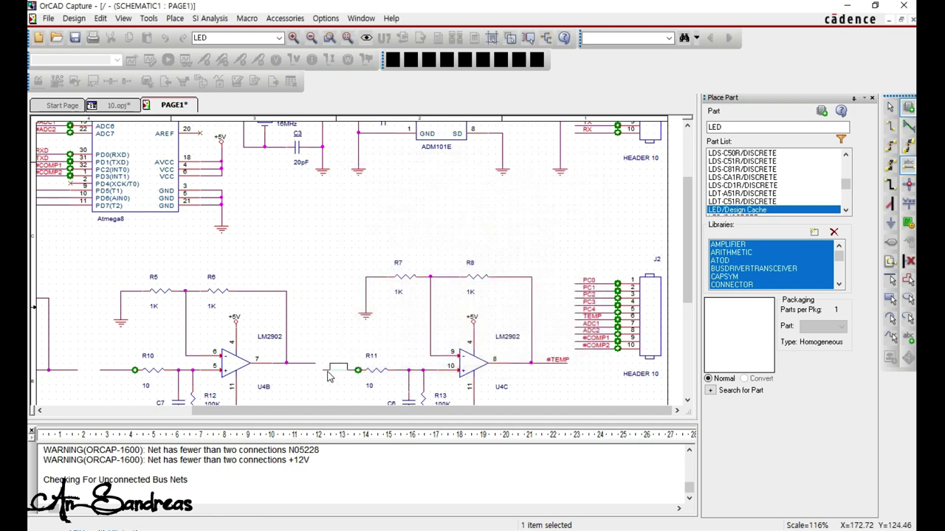
pyautogui.click(329, 369)
# Place net alias #ADC1 on the U4A output wire and #ADC2 on the U4B output wire.
pyautogui.write('n#')
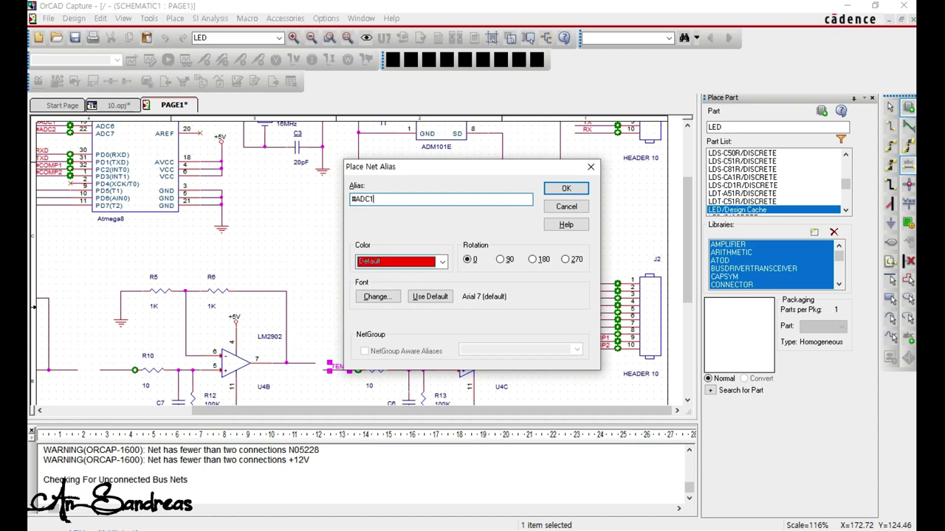
pyautogui.press('Return')
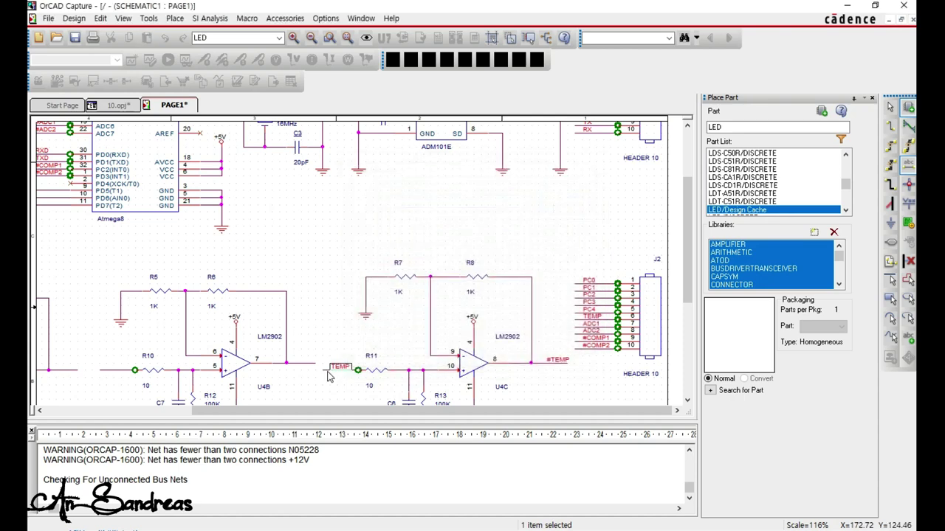
pyautogui.click(58, 374)
pyautogui.click(295, 364)
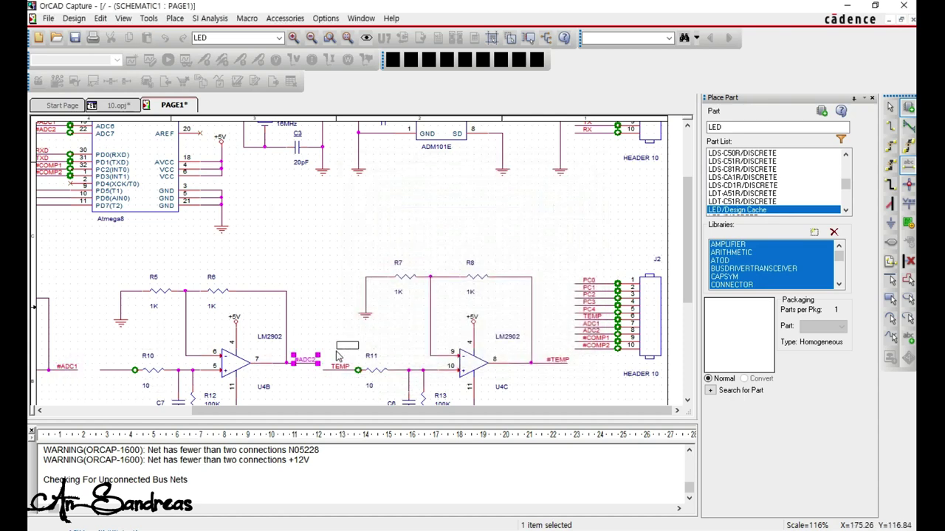
# Place net alias ADC1 on the input wire of resistor R9 and ADC2 on the input wire of R10.
pyautogui.write('nA')
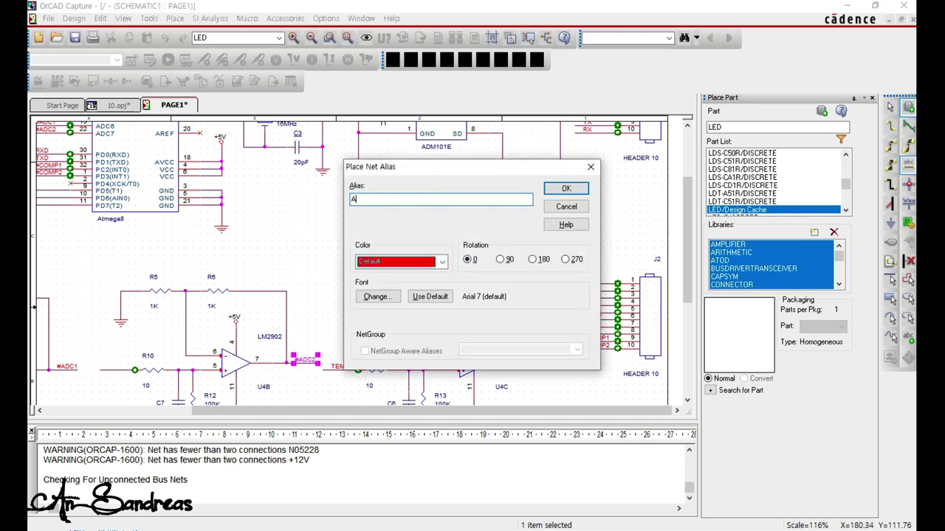
pyautogui.write('2')
pyautogui.press('Return')
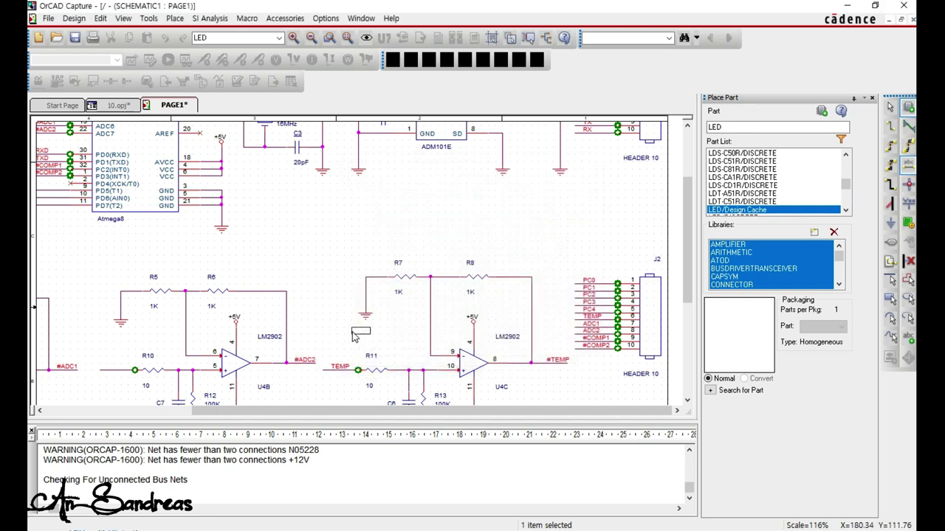
pyautogui.press('Escape')
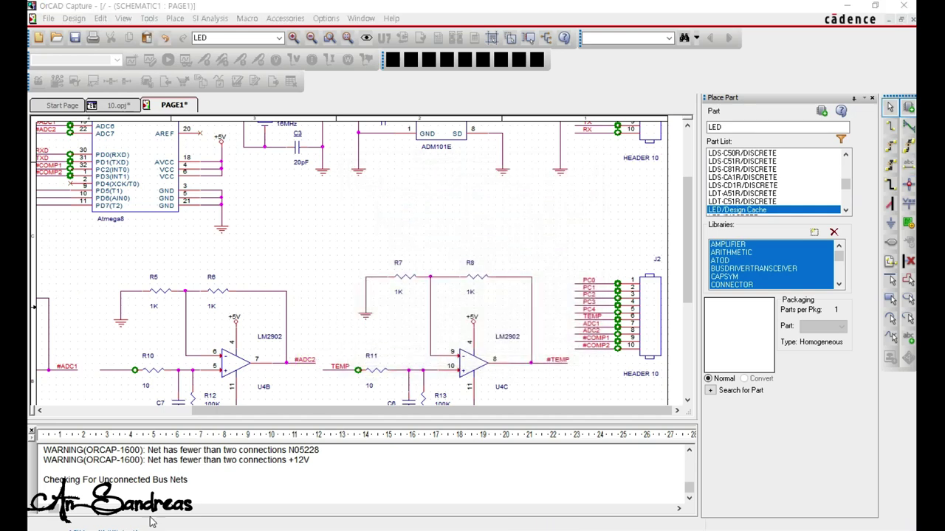
pyautogui.moveTo(200, 411); pyautogui.dragTo(53, 379)
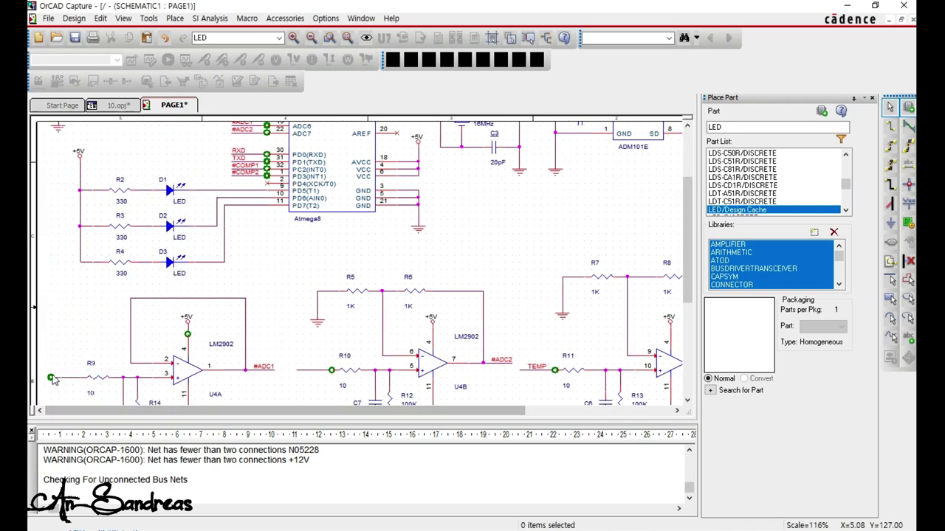
pyautogui.press('n')
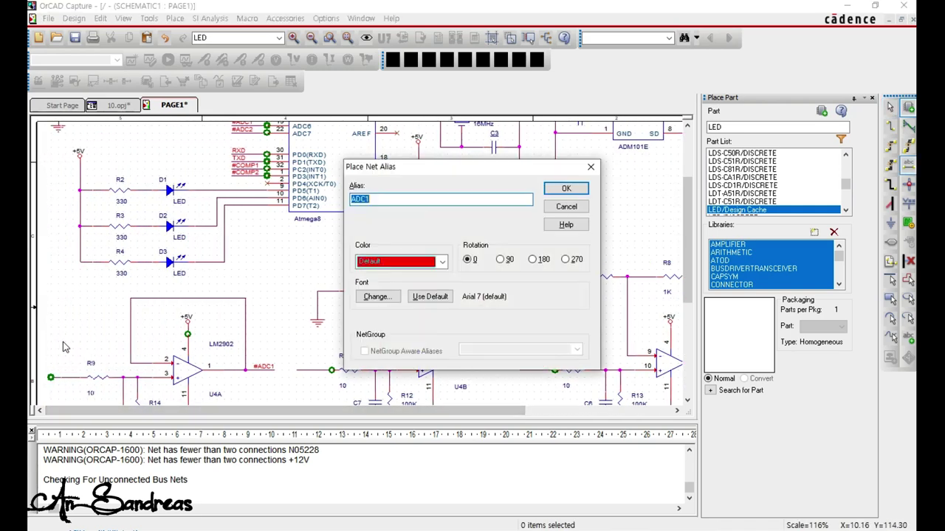
pyautogui.click(567, 188)
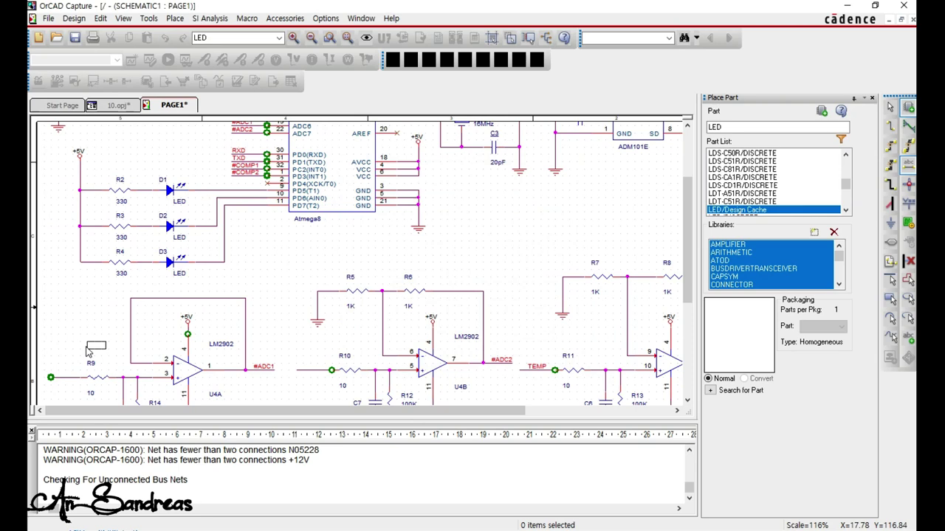
pyautogui.click(51, 379)
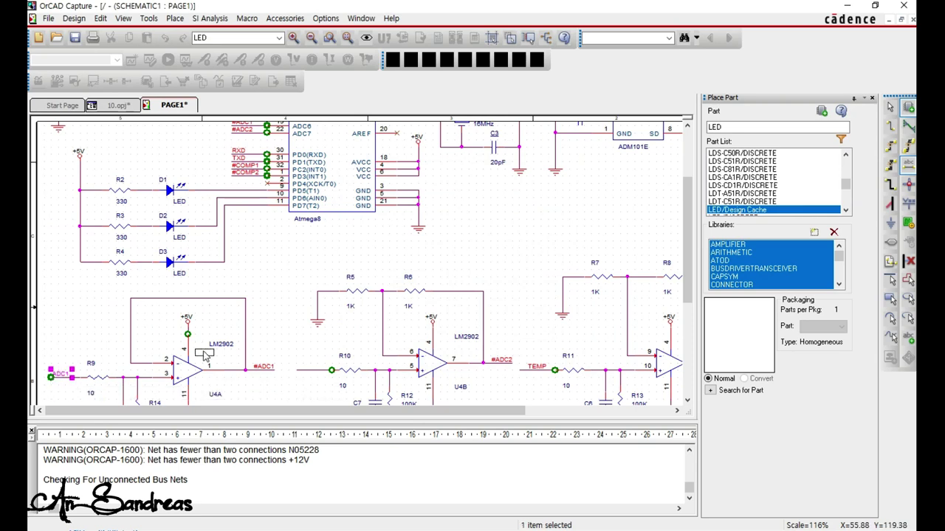
pyautogui.click(303, 370)
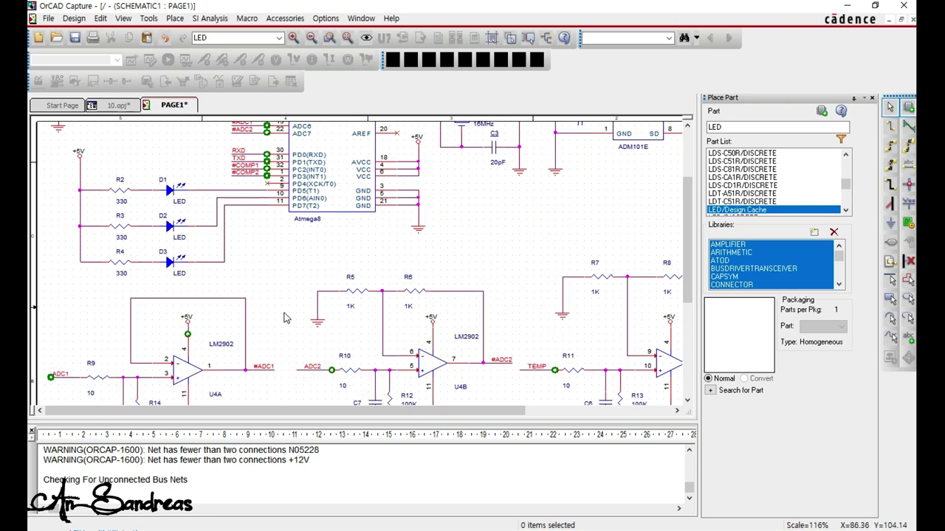
# Wire the +12V power symbol to the U5 input line at the junction above capacitor C14.
pyautogui.scroll(-5, 350, 355)
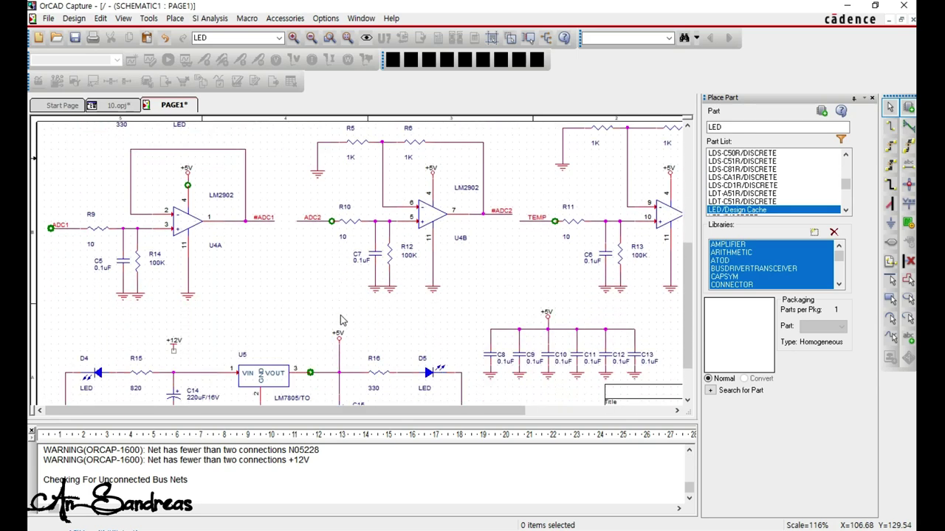
pyautogui.scroll(-1, 281, 276)
pyautogui.press('w')
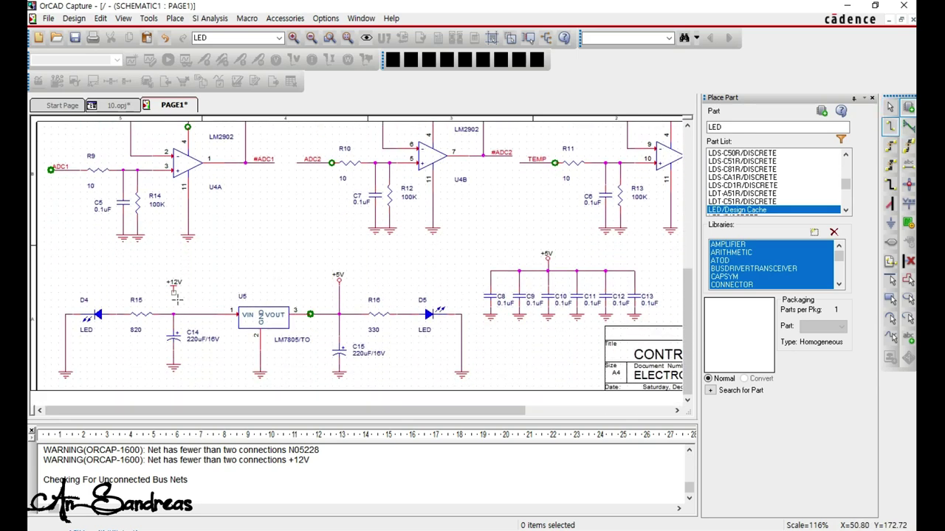
pyautogui.click(174, 289)
pyautogui.click(173, 314)
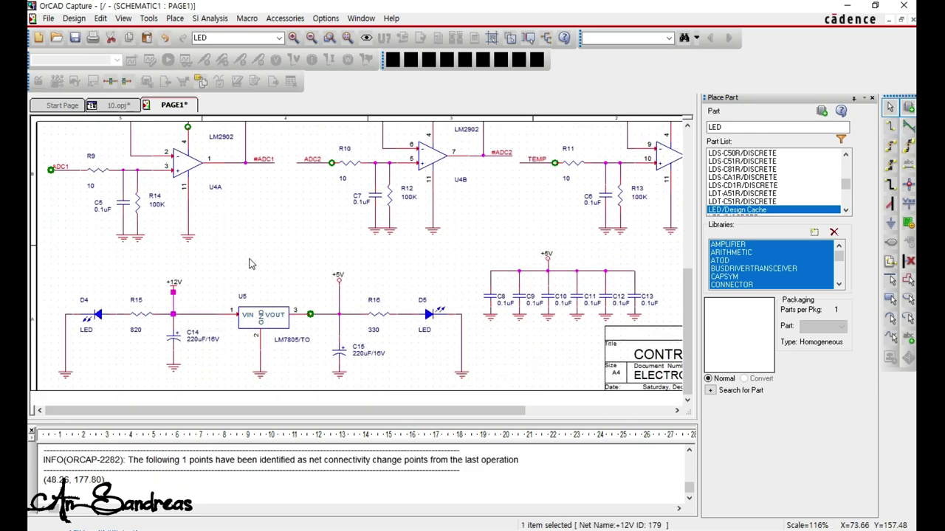
pyautogui.press('Escape')
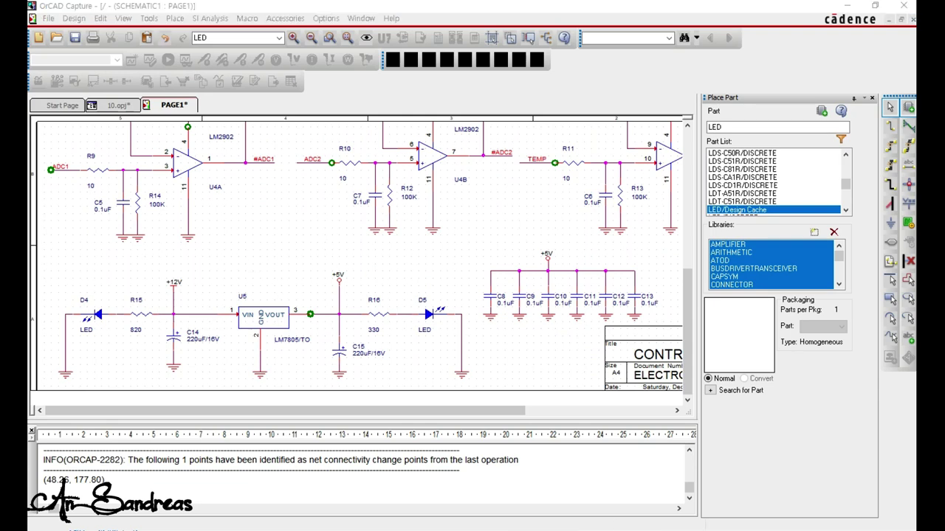
# Save the changes to the 10.dsn design and run its Design Rules Check with View Output enabled.
pyautogui.hscroll(3, 358, 251)
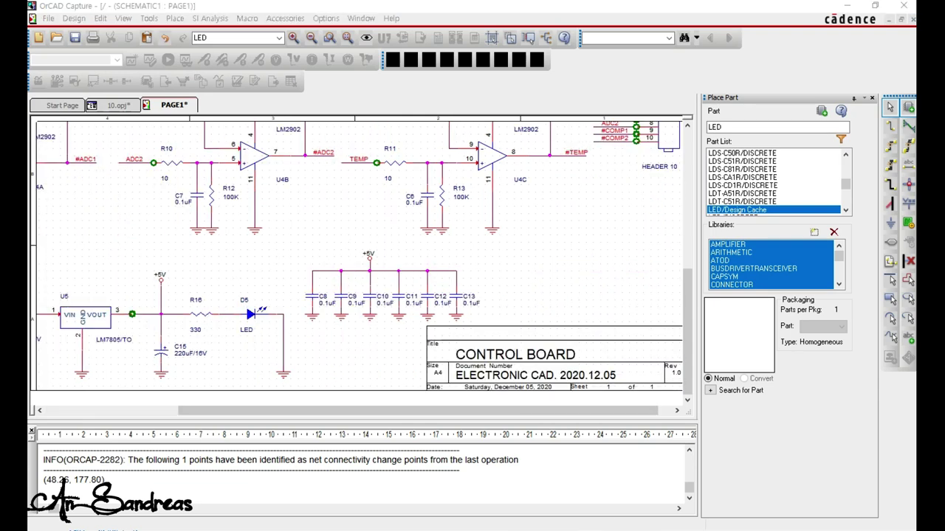
pyautogui.keyDown('ctrl'); pyautogui.scroll(-5, 354, 203); pyautogui.keyUp('ctrl')
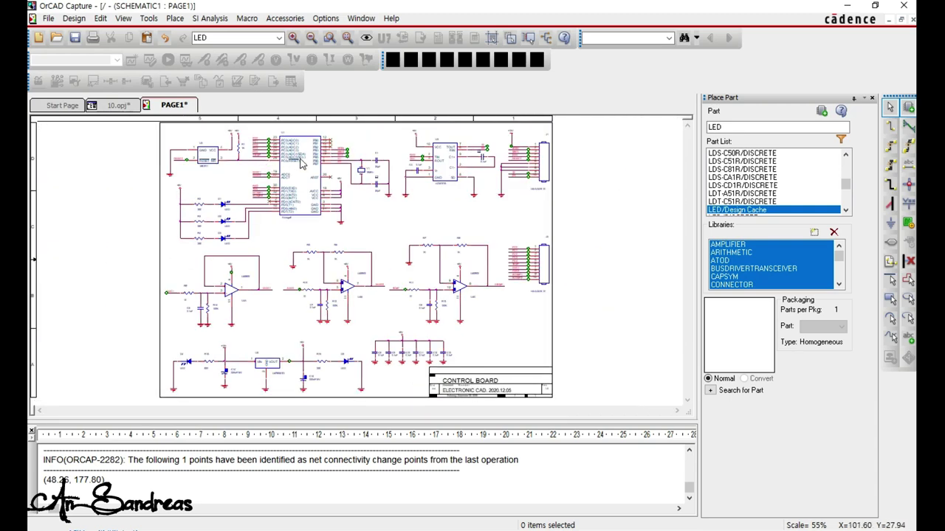
pyautogui.click(115, 108)
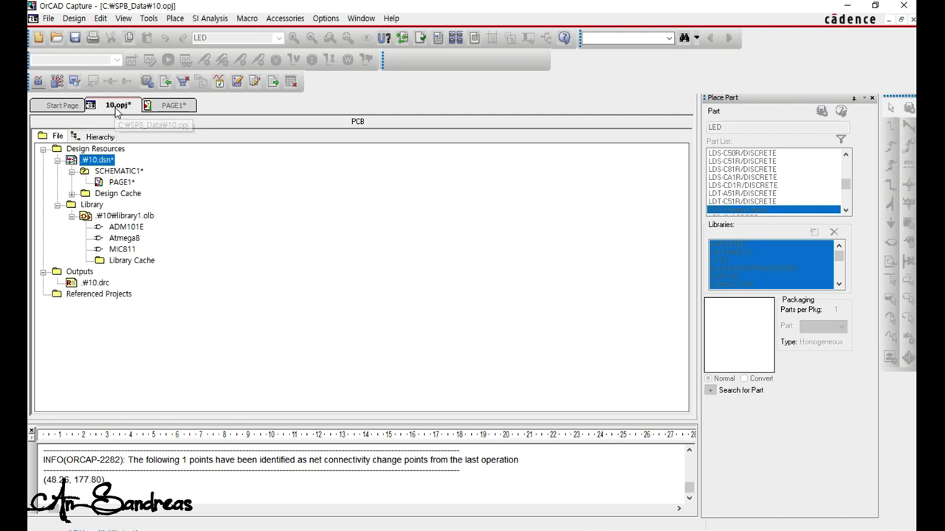
pyautogui.rightClick(97, 161)
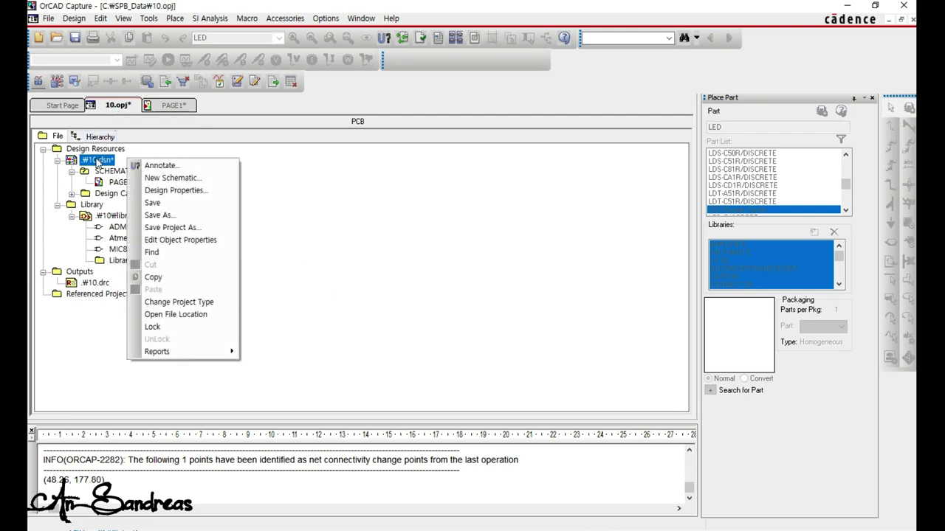
pyautogui.click(325, 192)
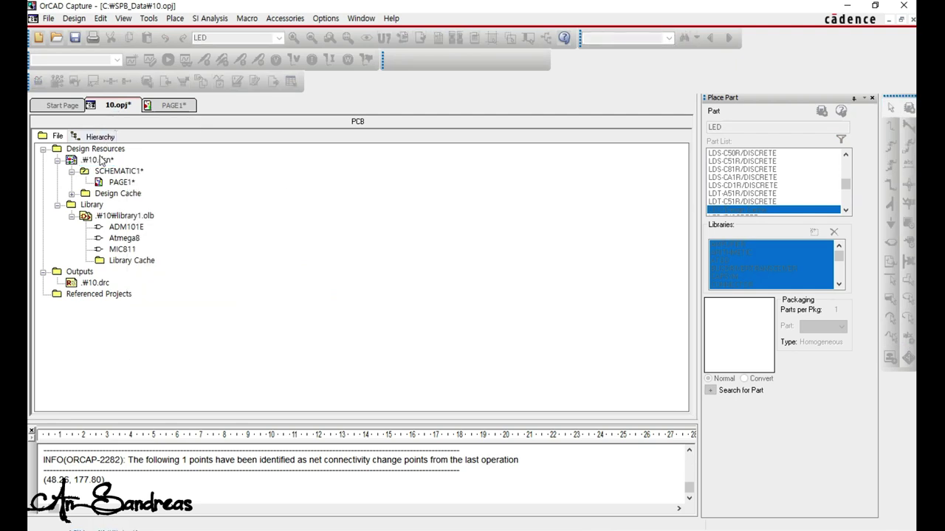
pyautogui.click(150, 19)
pyautogui.click(189, 85)
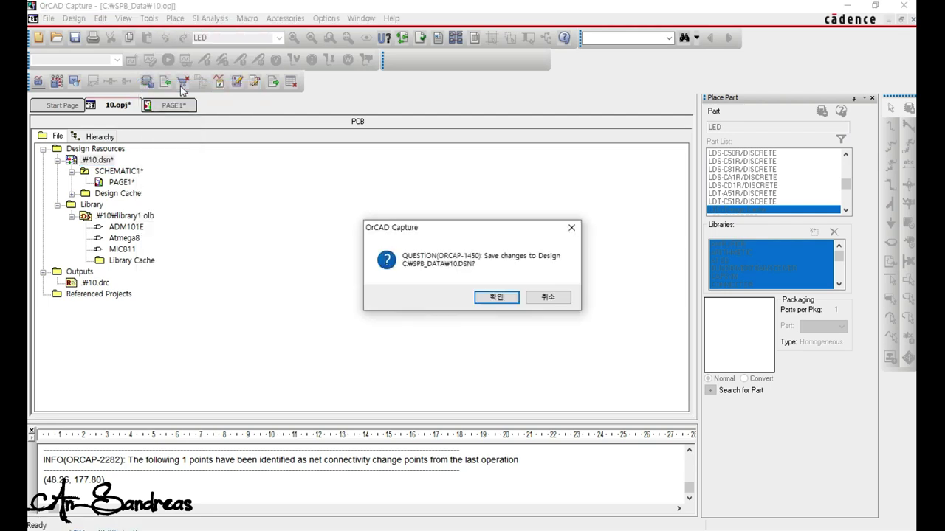
pyautogui.click(499, 296)
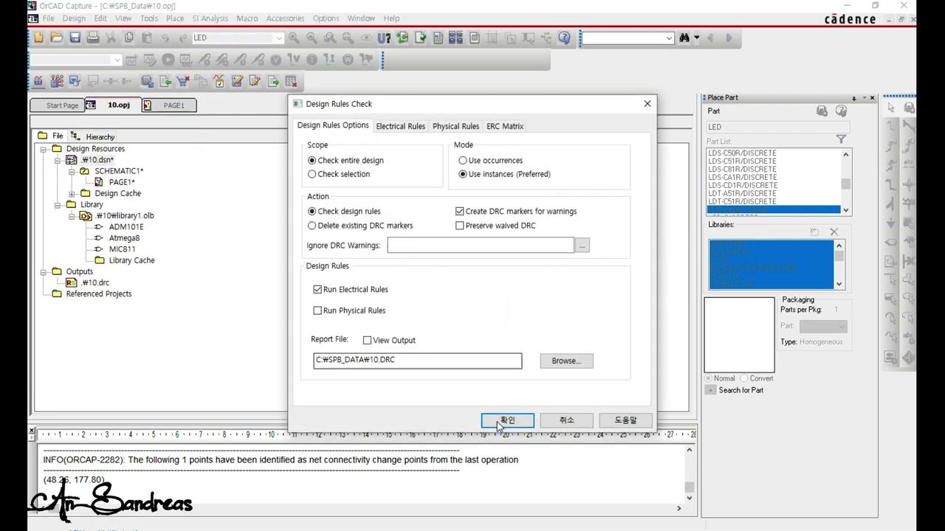
pyautogui.click(393, 340)
pyautogui.click(485, 423)
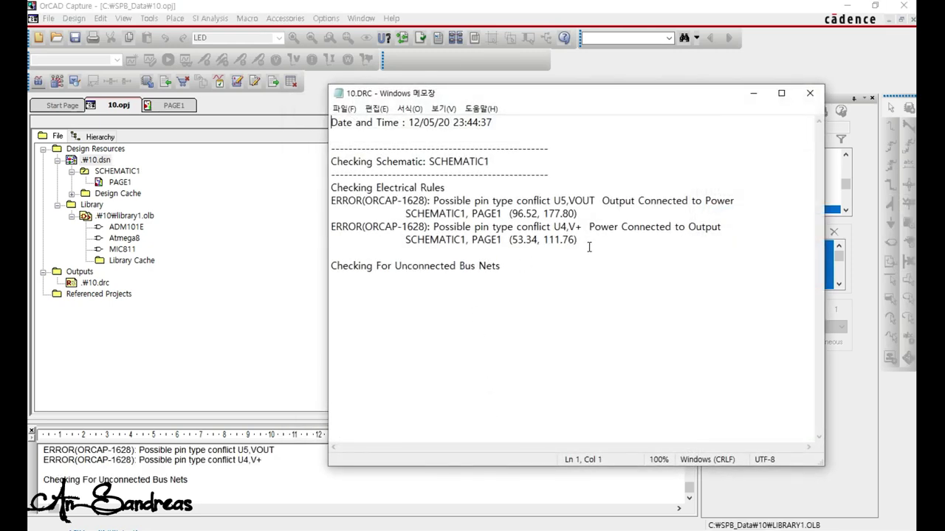
# Clear the error setting for Power connected to Output in the ERC Matrix and rerun the Design Rules Check.
pyautogui.click(172, 107)
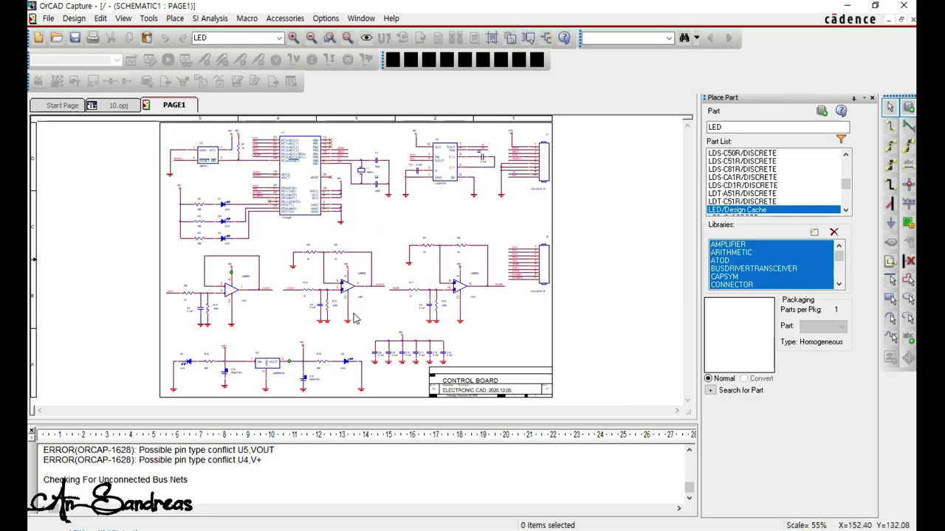
pyautogui.keyDown('ctrl'); pyautogui.scroll(1, 271, 374); pyautogui.keyUp('ctrl')
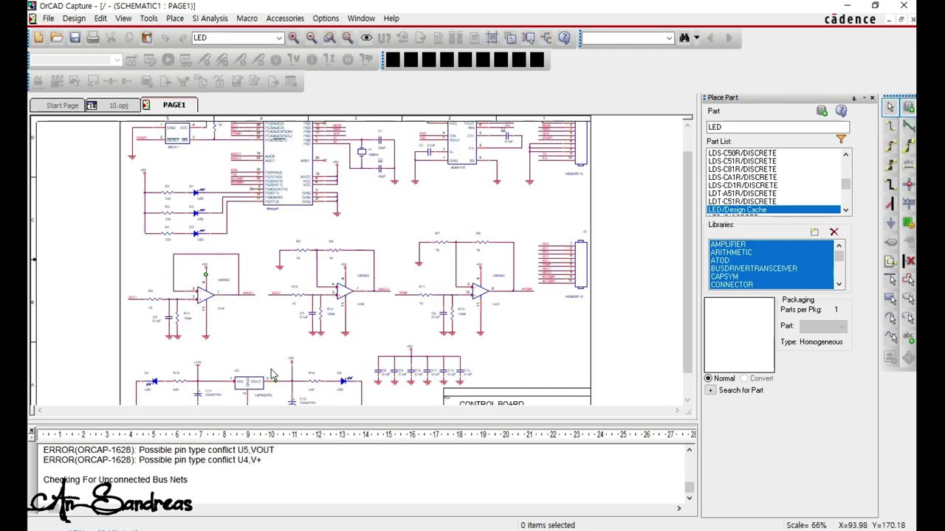
pyautogui.keyDown('ctrl'); pyautogui.scroll(2, 271, 375); pyautogui.keyUp('ctrl')
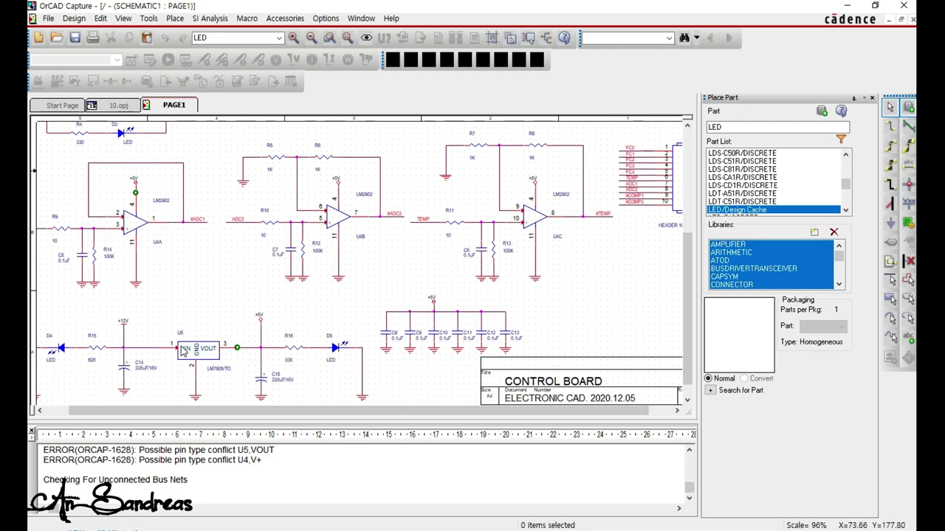
pyautogui.keyDown('ctrl'); pyautogui.scroll(1, 183, 351); pyautogui.keyUp('ctrl')
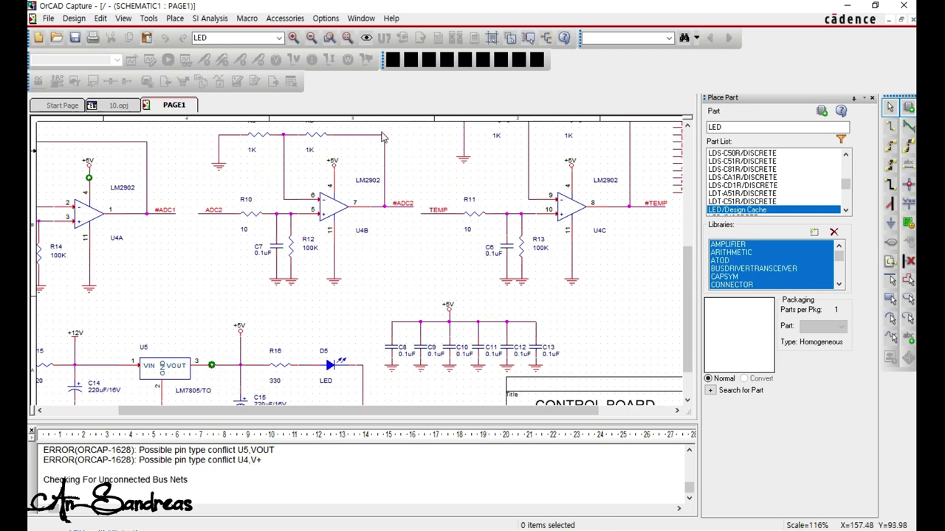
pyautogui.click(118, 105)
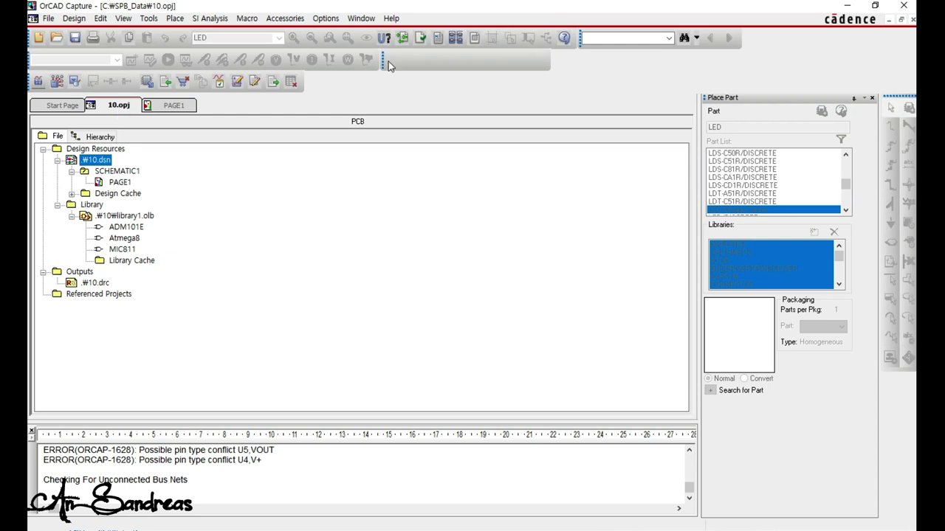
pyautogui.click(420, 38)
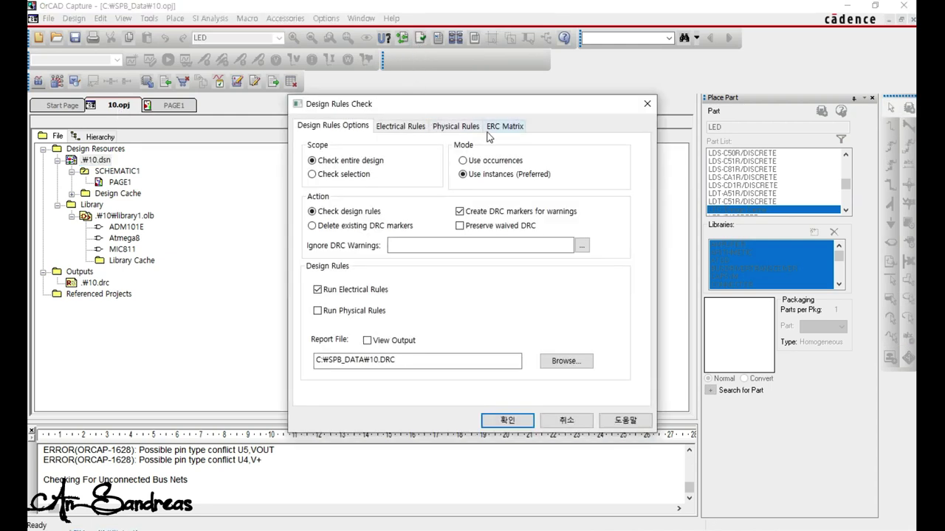
pyautogui.click(504, 127)
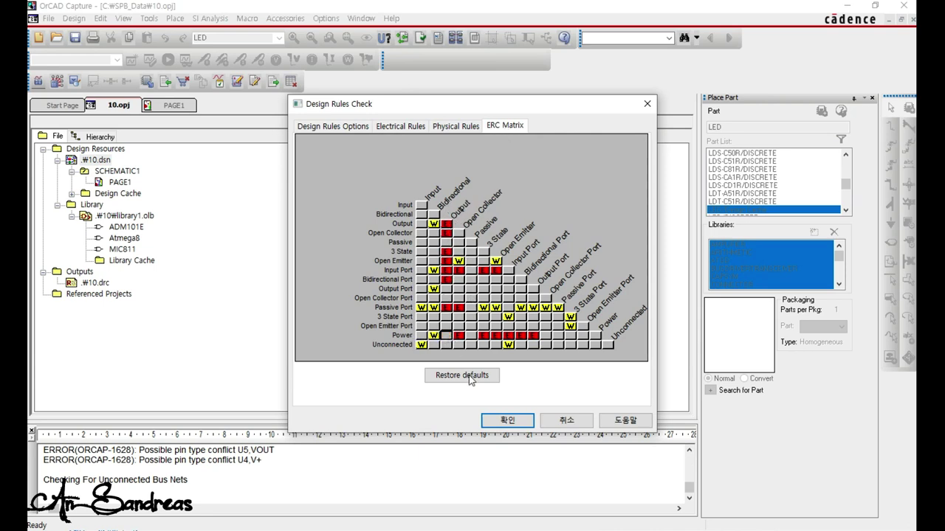
pyautogui.click(491, 420)
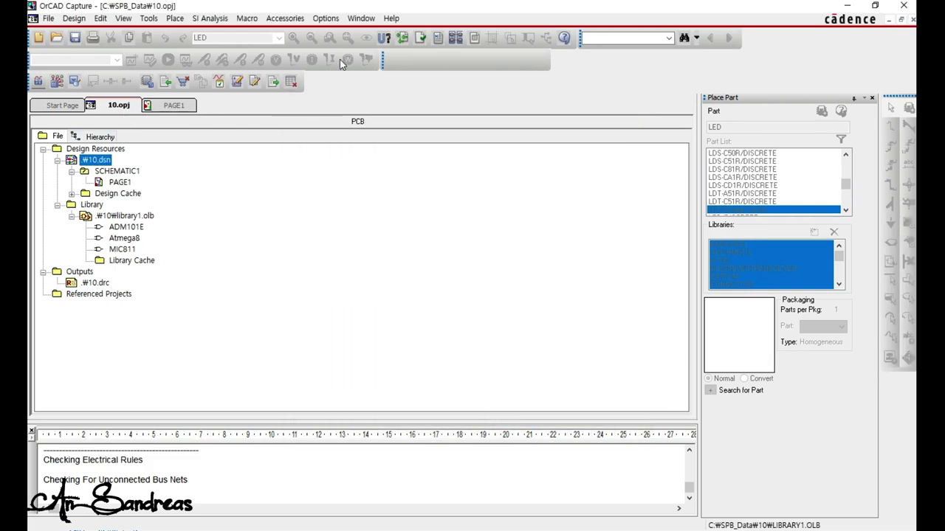
# Run the Design Rules Check on the entire 10.dsn design with View Output enabled and close the report.
pyautogui.click(420, 38)
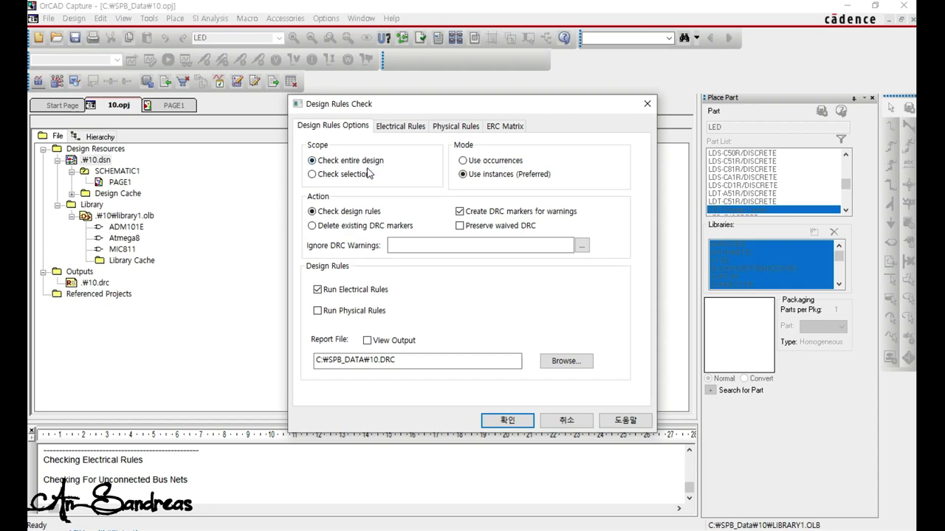
pyautogui.click(372, 340)
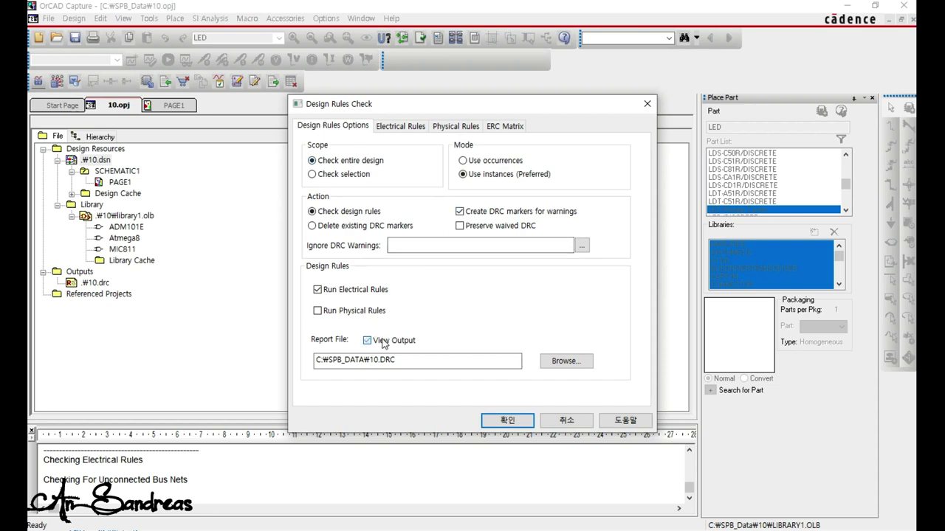
pyautogui.click(491, 421)
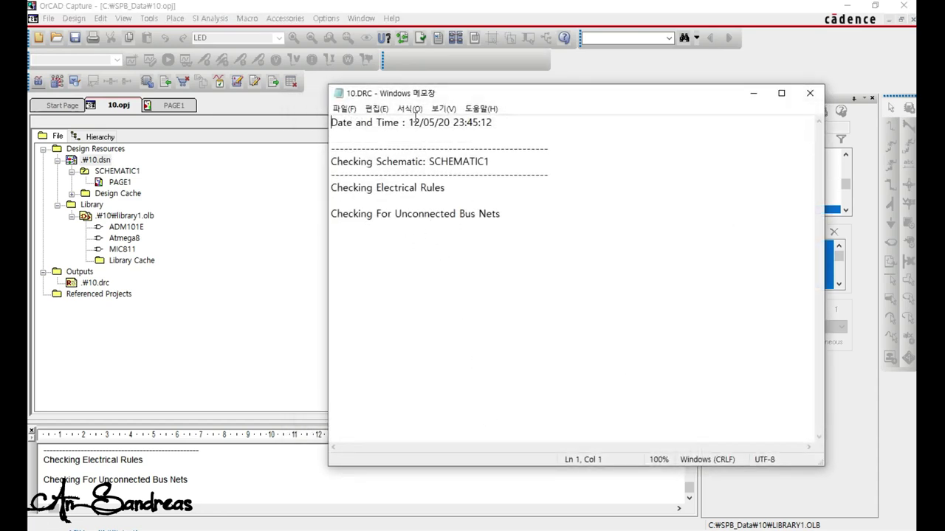
pyautogui.click(811, 93)
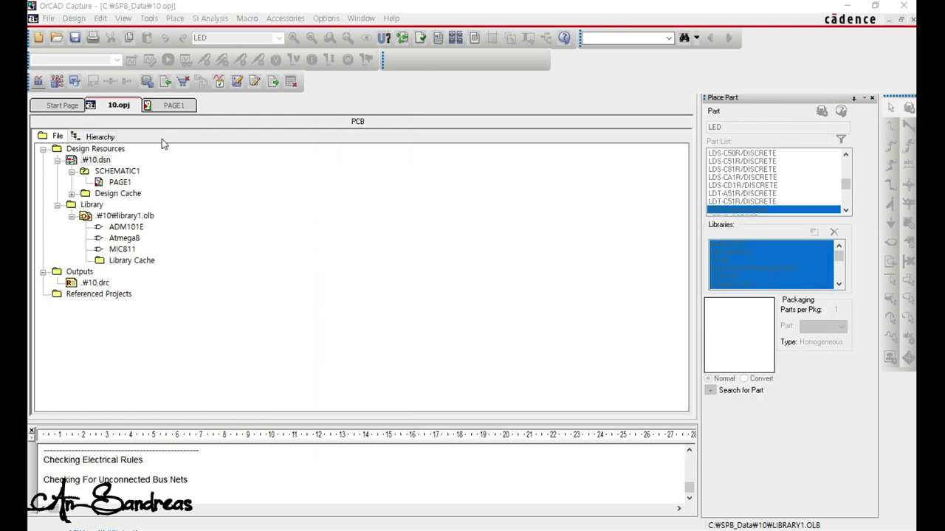
# Open the object properties of 10.dsn and pivot the parts table so each part occupies a row, showing PCB Footprint.
pyautogui.click(173, 108)
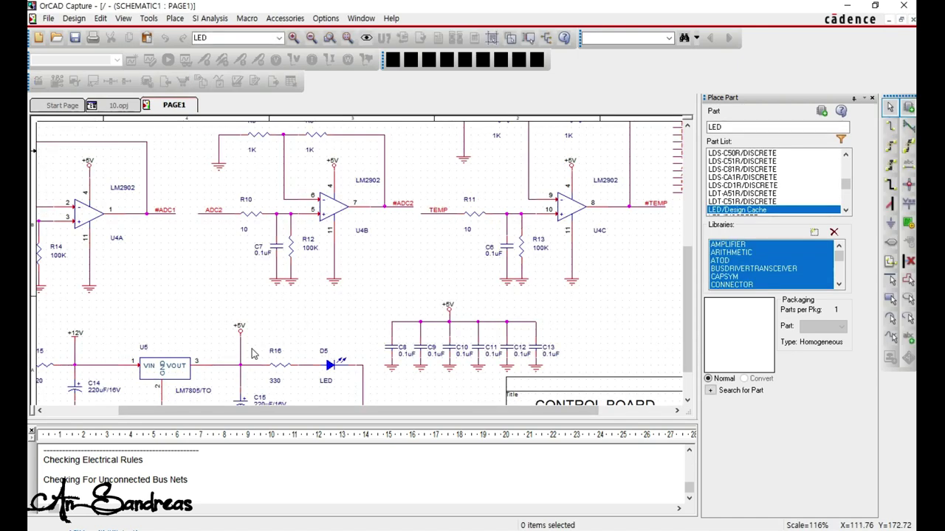
pyautogui.scroll(-1, 251, 354)
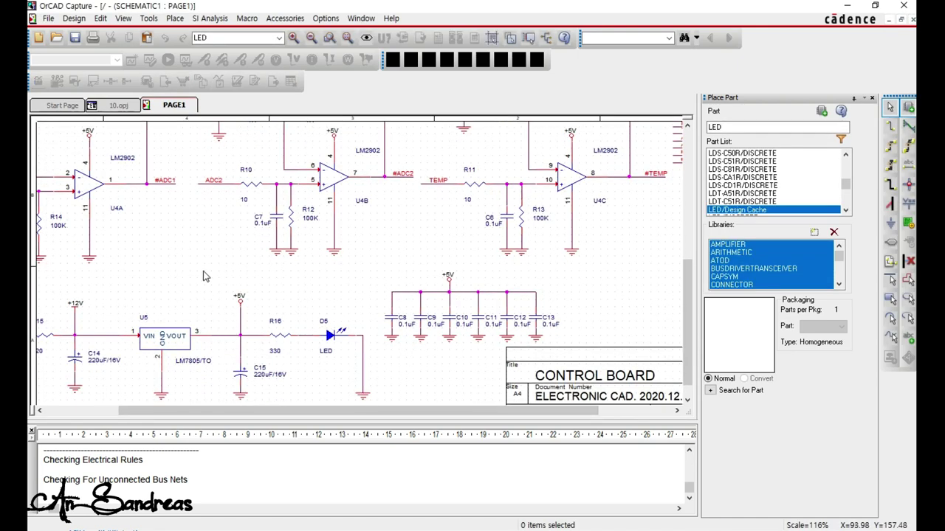
pyautogui.click(111, 109)
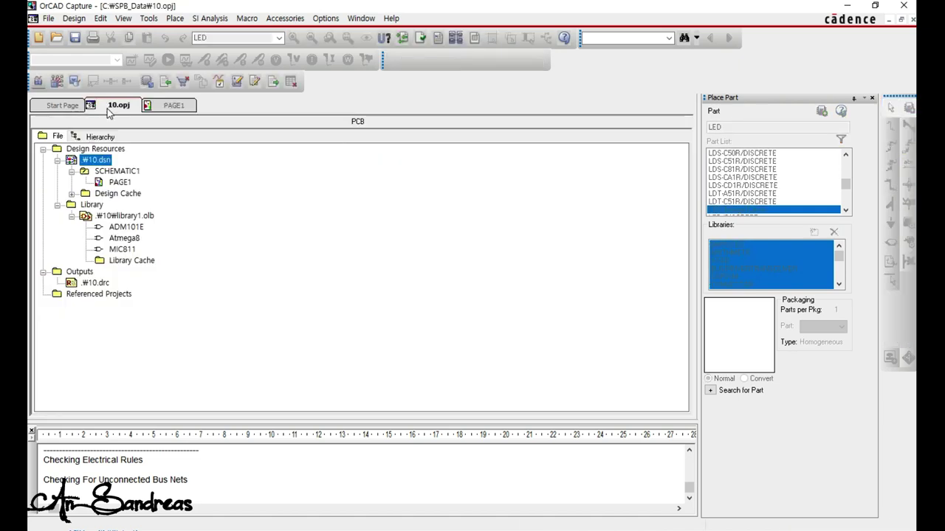
pyautogui.rightClick(106, 165)
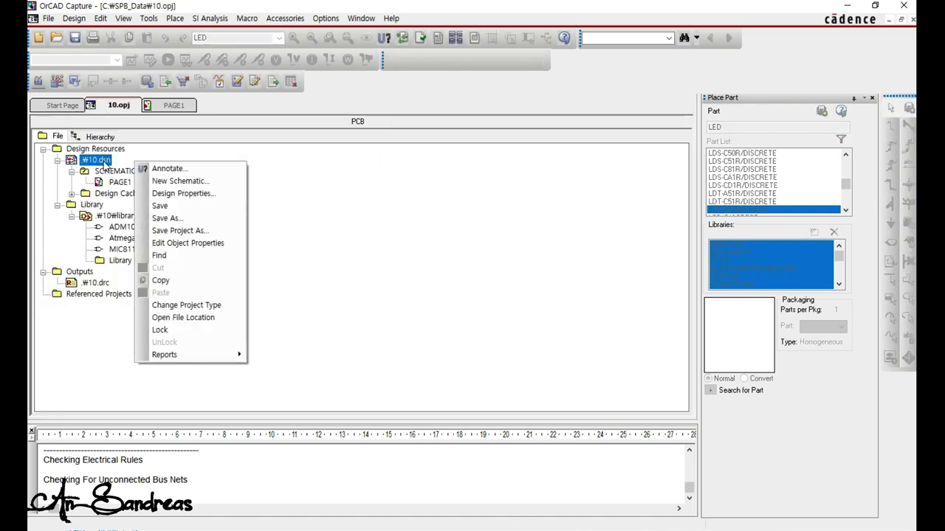
pyautogui.click(185, 243)
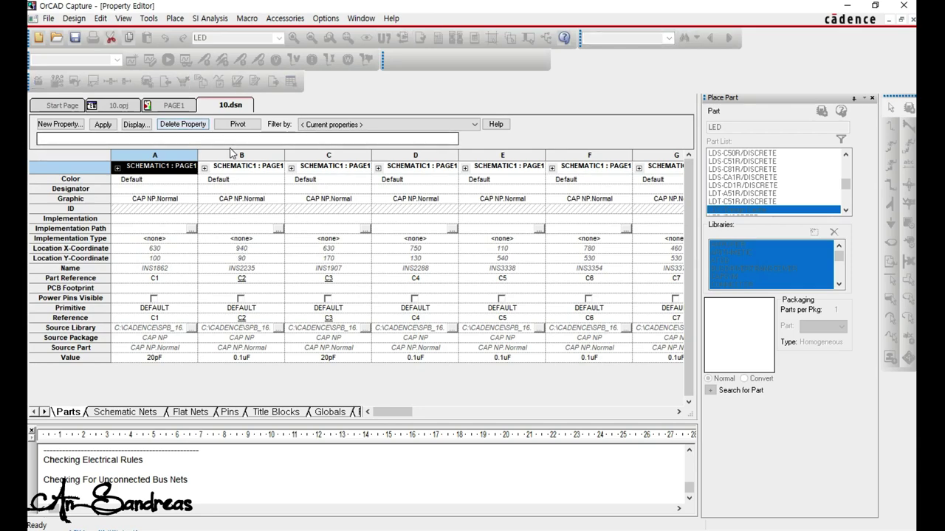
pyautogui.click(237, 124)
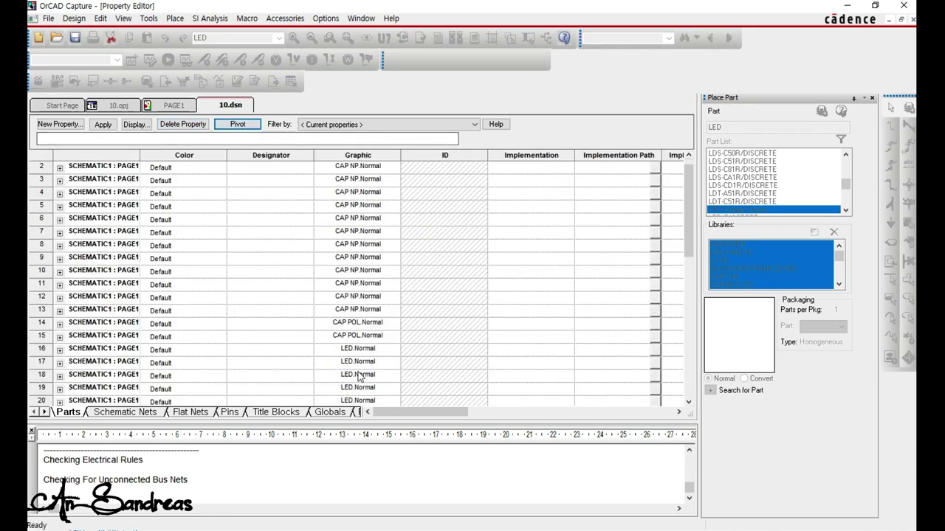
pyautogui.moveTo(403, 411); pyautogui.dragTo(523, 428)
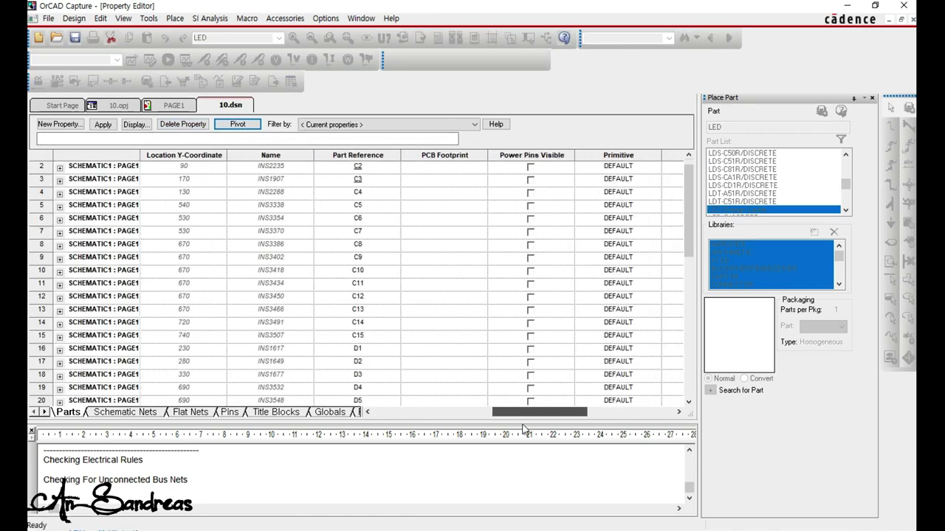
# Set the PCB Footprint of capacitor C1 to SMR0603.
pyautogui.click(445, 172)
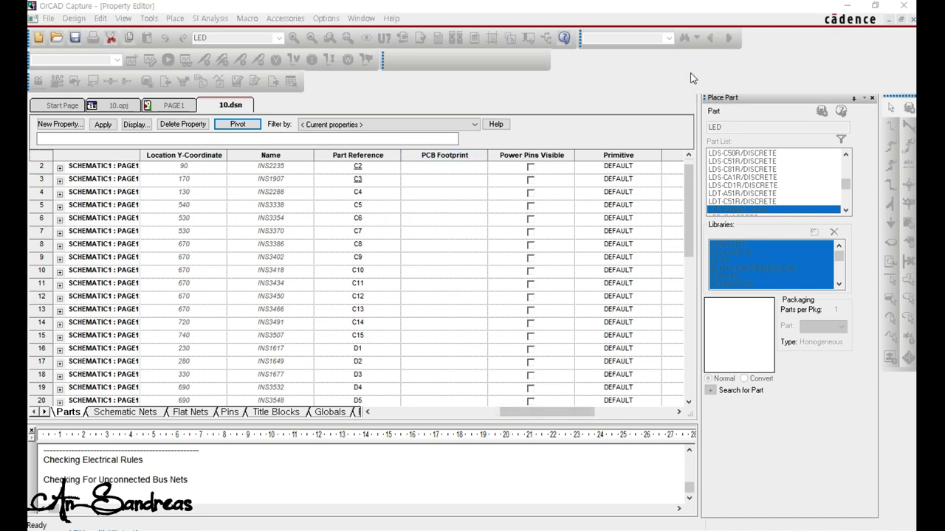
pyautogui.moveTo(685, 210); pyautogui.dragTo(689, 184)
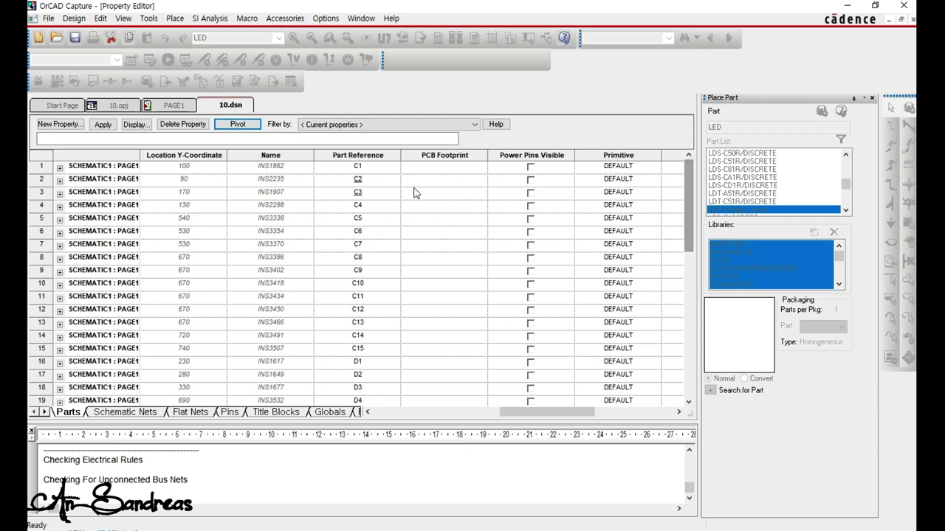
pyautogui.click(436, 171)
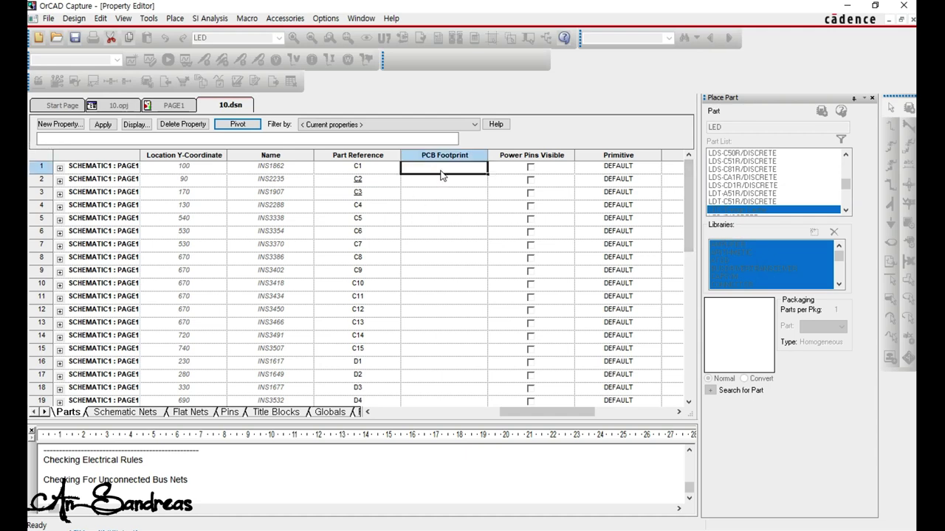
pyautogui.write('SMR0603')
pyautogui.press('Tab')
pyautogui.click(441, 171)
pyautogui.press('Down')
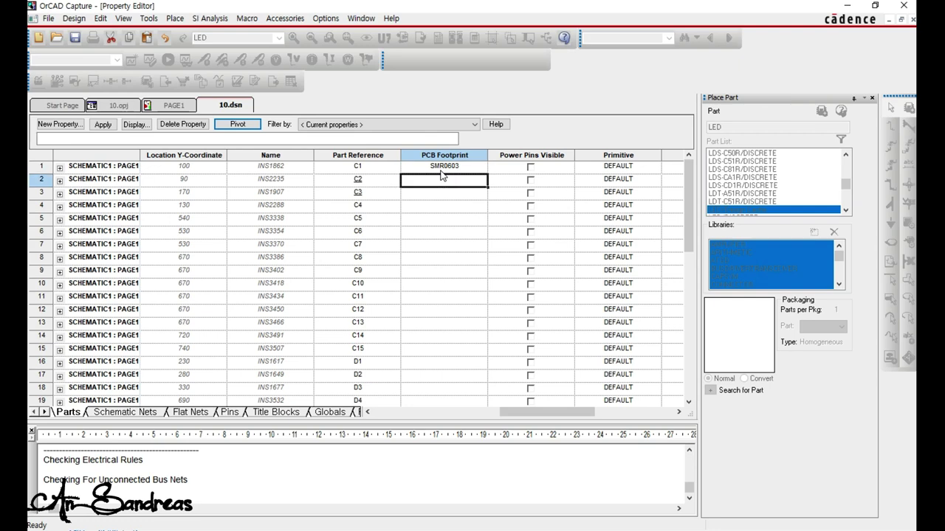
# Assign the SMR0603 PCB Footprint to each of the capacitors C2 through C13.
pyautogui.press('Down')
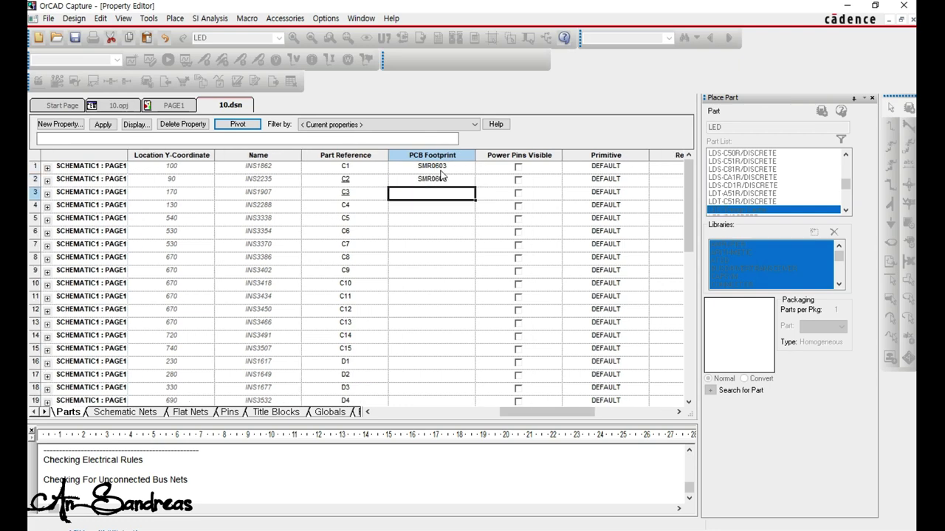
pyautogui.write('SMR0603')
pyautogui.press('Down')
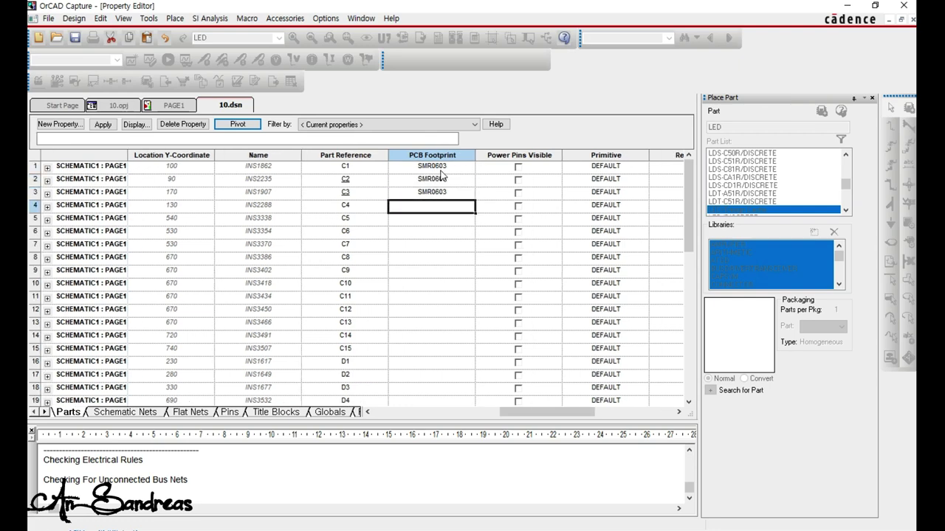
pyautogui.write('SMR0603')
pyautogui.press('Down')
pyautogui.hotkey('ctrl', 'v')
pyautogui.press('Down')
pyautogui.hotkey('ctrl', 'v')
pyautogui.press('Down')
pyautogui.write('SMR0603')
pyautogui.press('Down')
pyautogui.write('SMR0603')
pyautogui.press('Down')
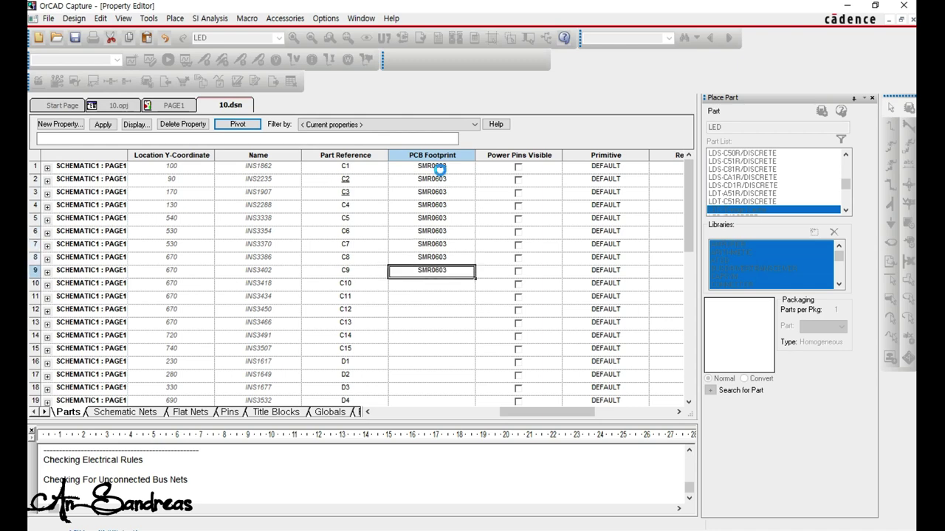
pyautogui.hotkey('ctrl', 'v')
pyautogui.press('Down')
pyautogui.hotkey('ctrl', 'v')
pyautogui.press('Down')
pyautogui.write('SMR0603')
pyautogui.press('Down')
pyautogui.write('SMR0603')
pyautogui.press('Down')
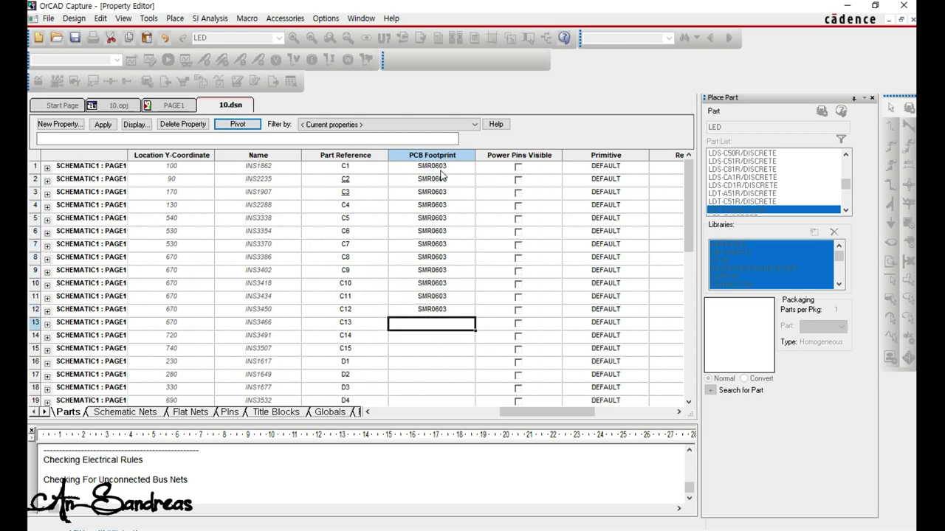
pyautogui.write('SMR0603')
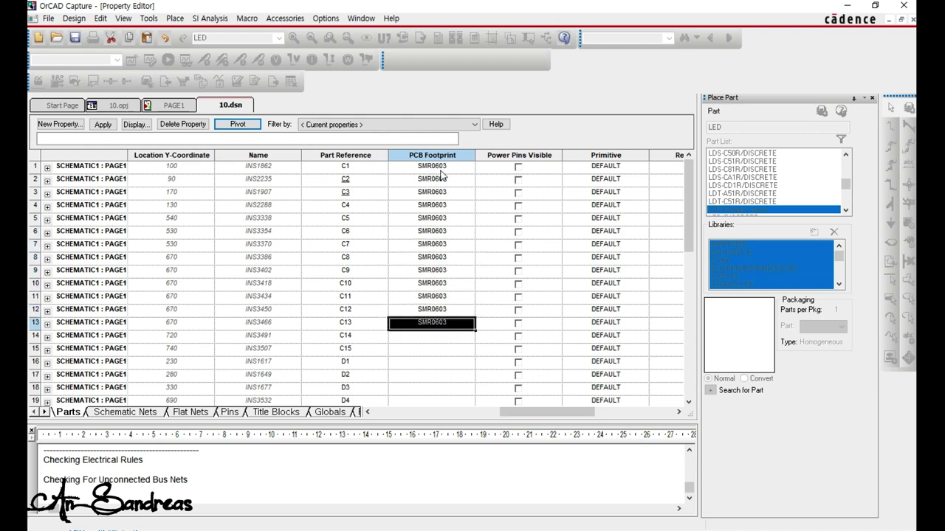
pyautogui.press('Down')
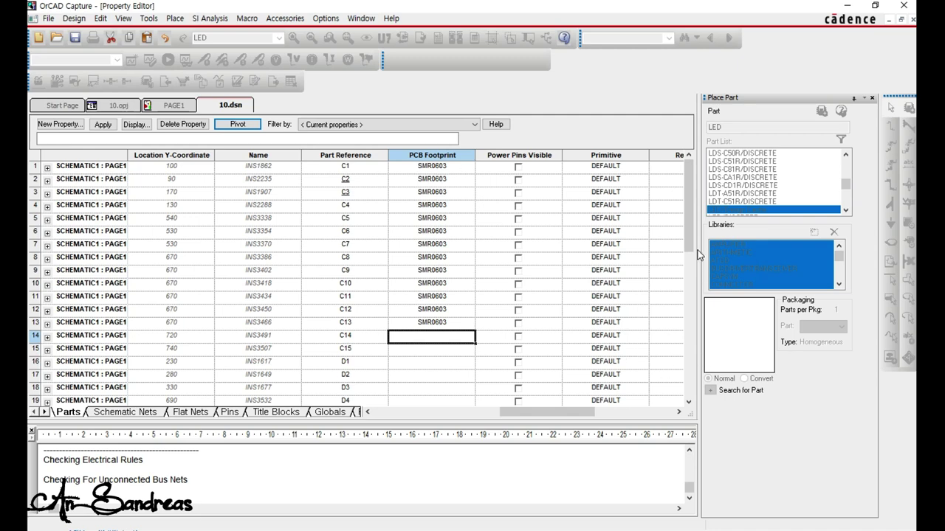
# Set the PCB Footprint of capacitors C14 and C15 to D55.
pyautogui.click(688, 403)
pyautogui.click(688, 402)
pyautogui.click(689, 403)
pyautogui.click(689, 402)
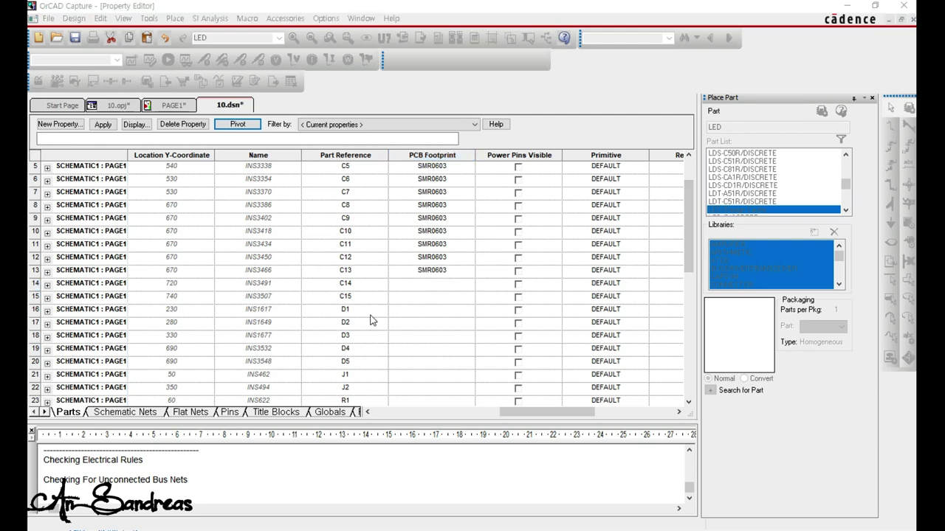
pyautogui.click(434, 286)
pyautogui.write('D')
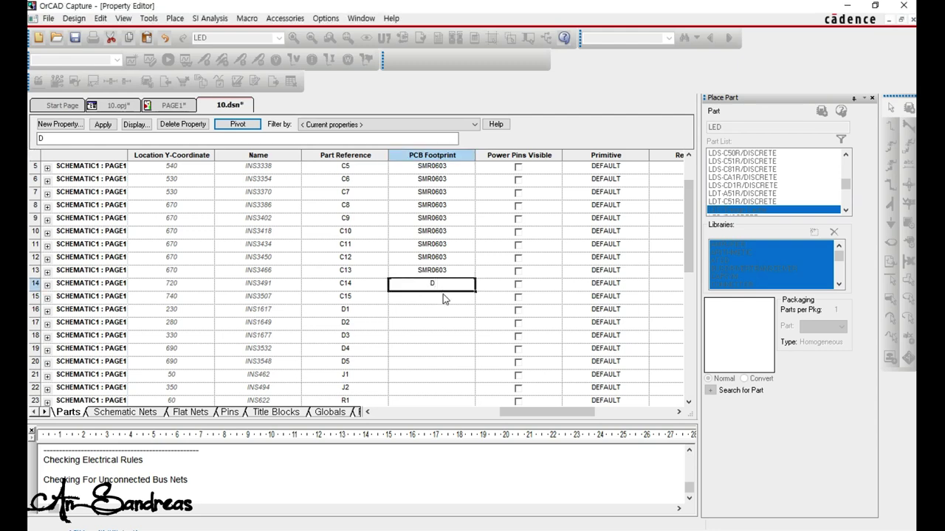
pyautogui.write('55')
pyautogui.press('Return')
pyautogui.write('D55')
pyautogui.press('Return')
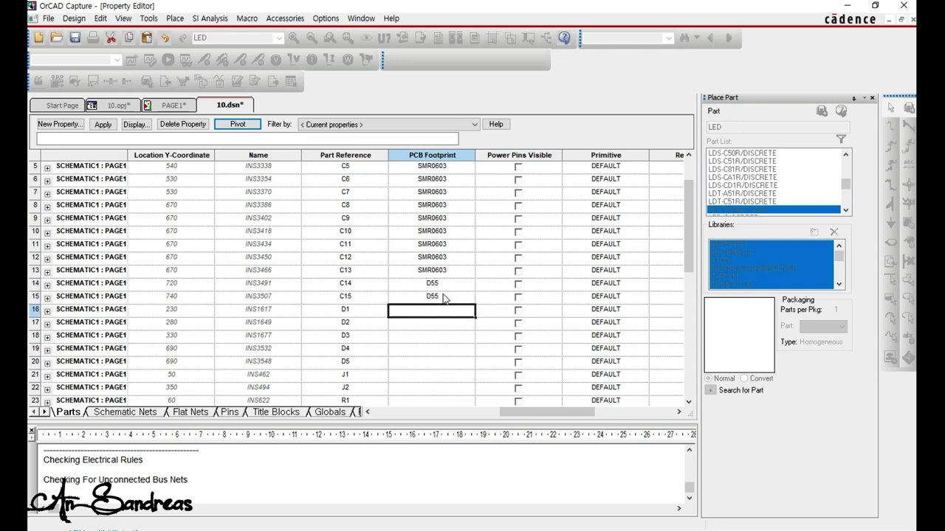
# Set the PCB Footprint of D1 to CAP196 and copy it to D2 through D5.
pyautogui.write('CAP196')
pyautogui.press('Return')
pyautogui.hotkey('ctrl', 'c')
pyautogui.press('Return')
pyautogui.hotkey('ctrl', 'v')
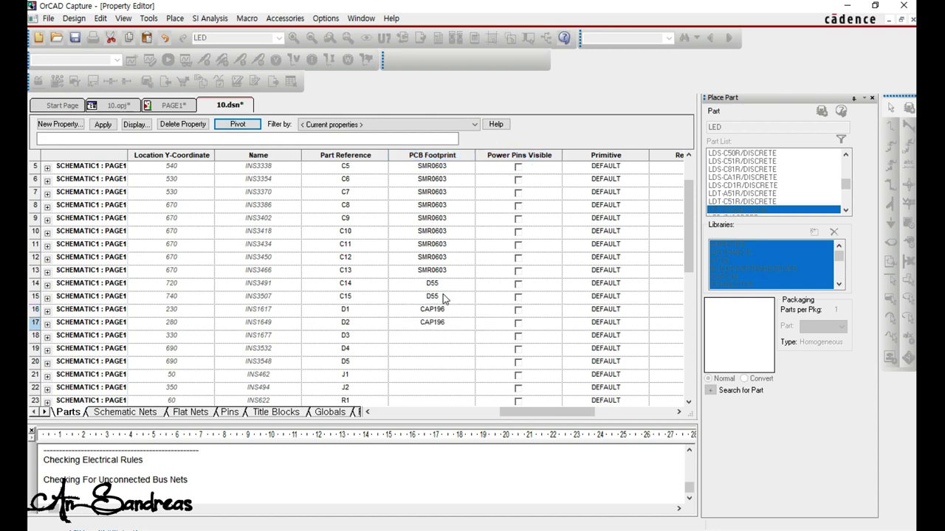
pyautogui.press('Return')
pyautogui.hotkey('ctrl', 'v')
pyautogui.press('Return')
pyautogui.hotkey('ctrl', 'v')
pyautogui.press('Return')
pyautogui.hotkey('ctrl', 'v')
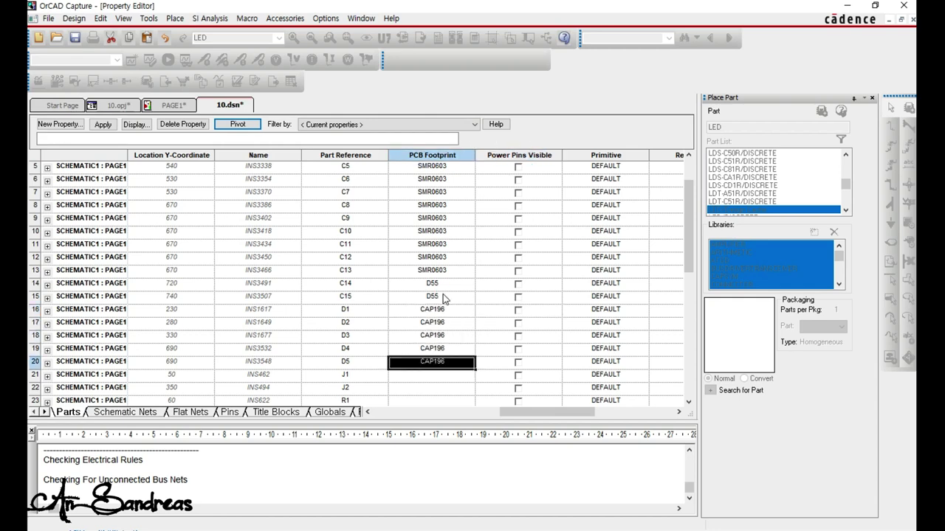
pyautogui.press('Return')
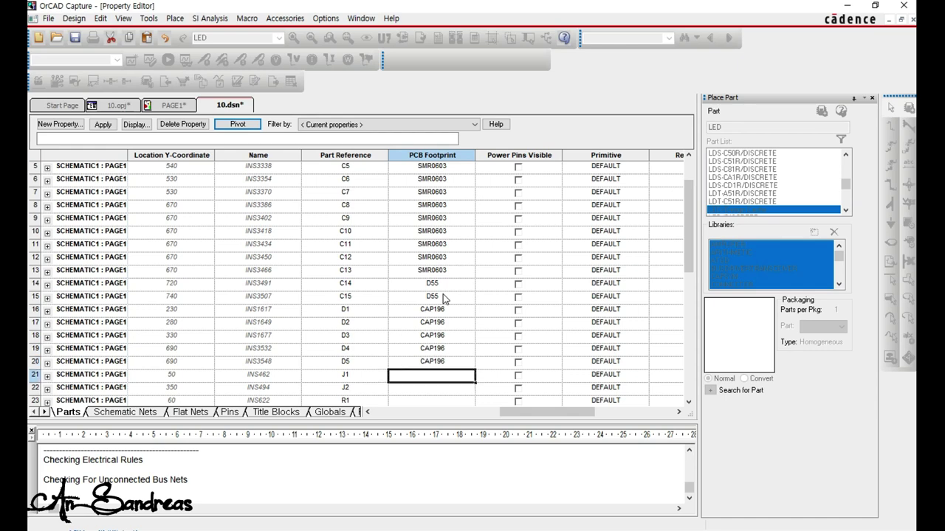
# Set the PCB Footprint of connectors J1 and J2 to JUMPER10.
pyautogui.click(689, 402)
pyautogui.click(689, 401)
pyautogui.click(689, 401)
pyautogui.click(689, 402)
pyautogui.click(689, 401)
pyautogui.click(689, 401)
pyautogui.click(688, 402)
pyautogui.click(688, 402)
pyautogui.click(688, 402)
pyautogui.click(687, 402)
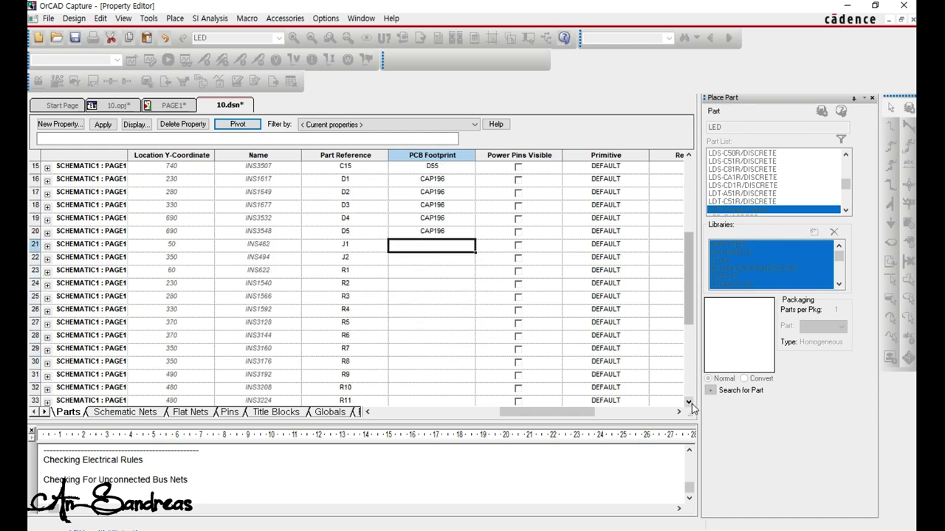
pyautogui.click(688, 402)
pyautogui.click(688, 402)
pyautogui.click(687, 402)
pyautogui.click(688, 402)
pyautogui.click(688, 402)
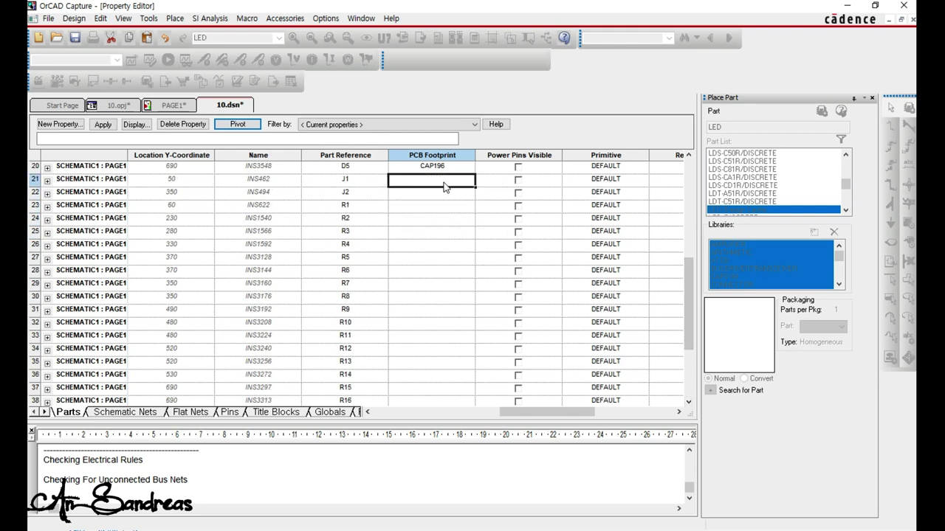
pyautogui.write('JUMPER10')
pyautogui.press('Return')
pyautogui.press('Left')
pyautogui.press('Down')
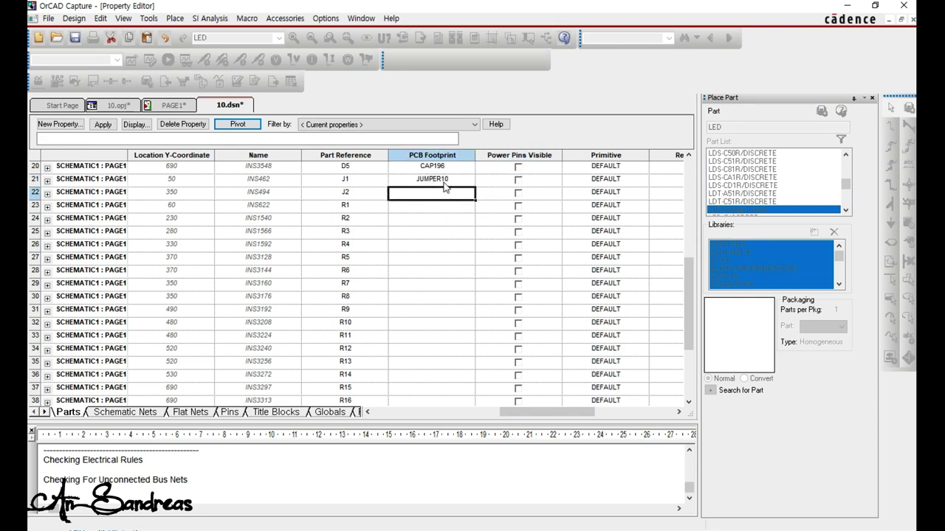
pyautogui.hotkey('ctrl', 'v')
pyautogui.press('Down')
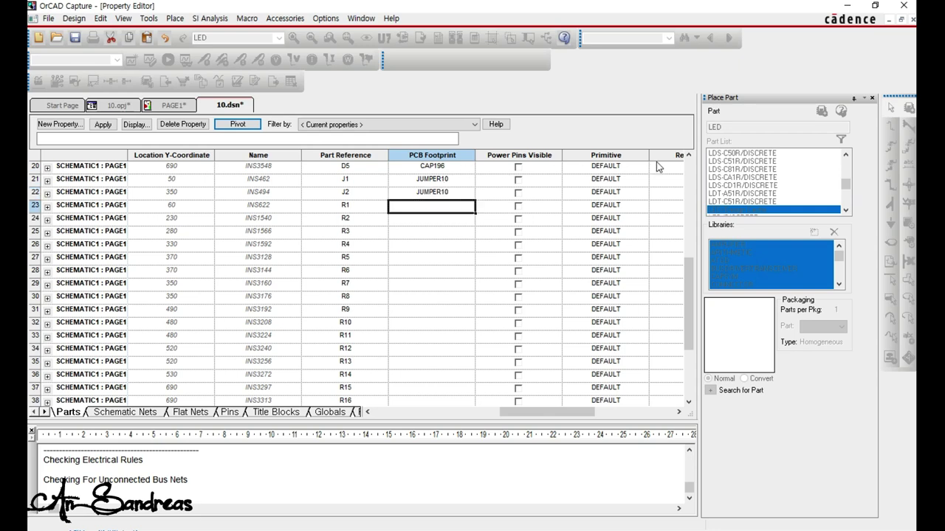
# Copy the SMR0603 footprint from capacitor C13 into the PCB Footprint of resistor R1.
pyautogui.click(688, 156)
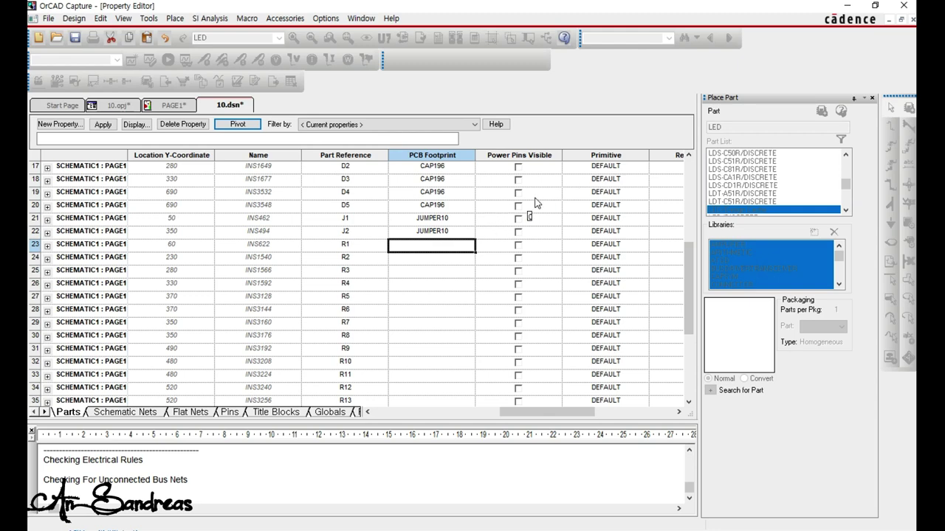
pyautogui.click(688, 155)
pyautogui.click(688, 155)
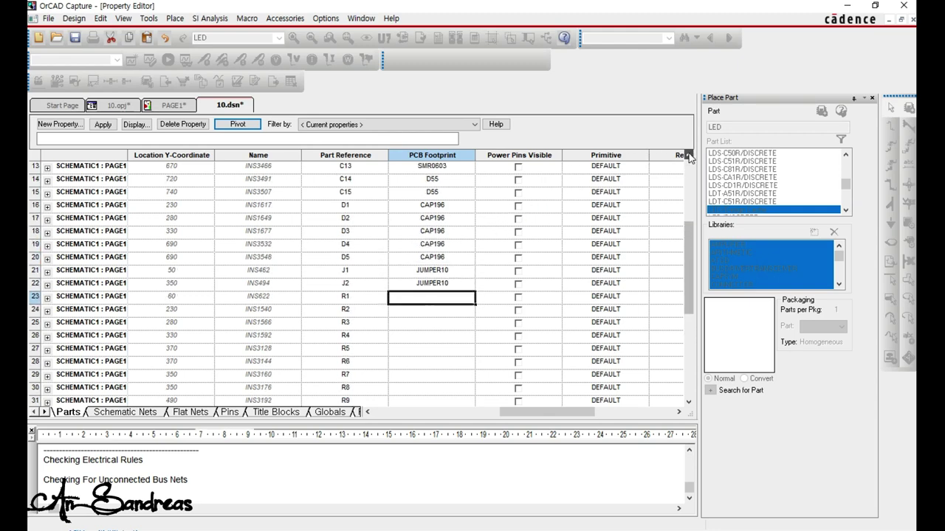
pyautogui.click(687, 156)
pyautogui.click(463, 198)
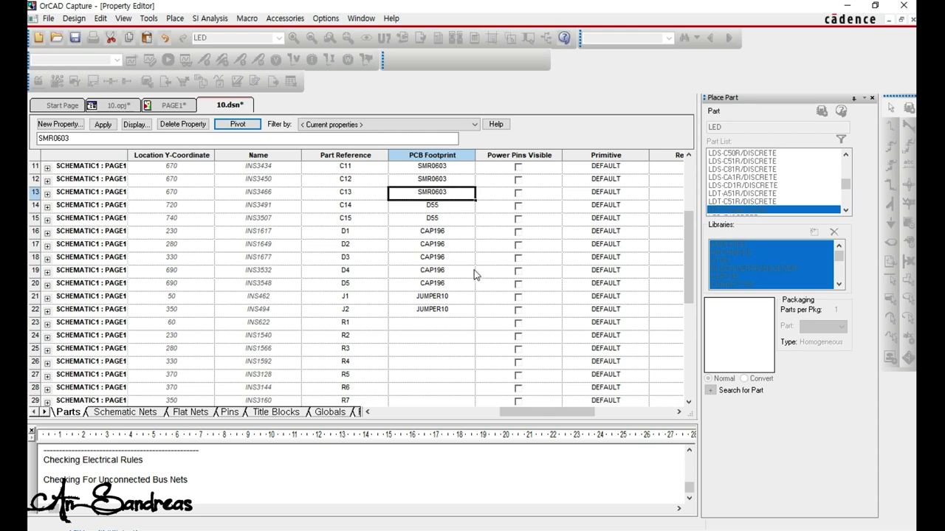
pyautogui.click(457, 328)
pyautogui.hotkey('ctrl', 'v')
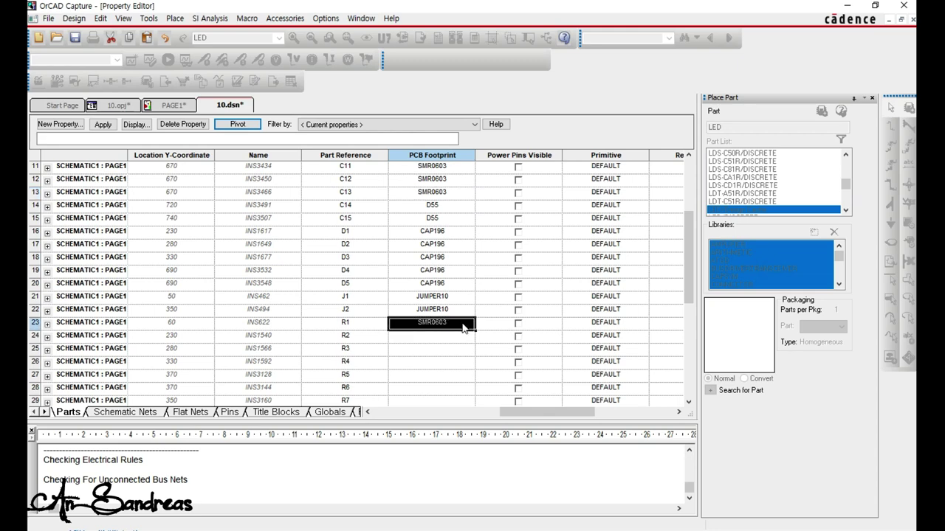
# Paste the copied SMR0603 footprint into the PCB Footprint of resistors R2 through R16.
pyautogui.press('Down')
pyautogui.hotkey('ctrl', 'v')
pyautogui.press('Down')
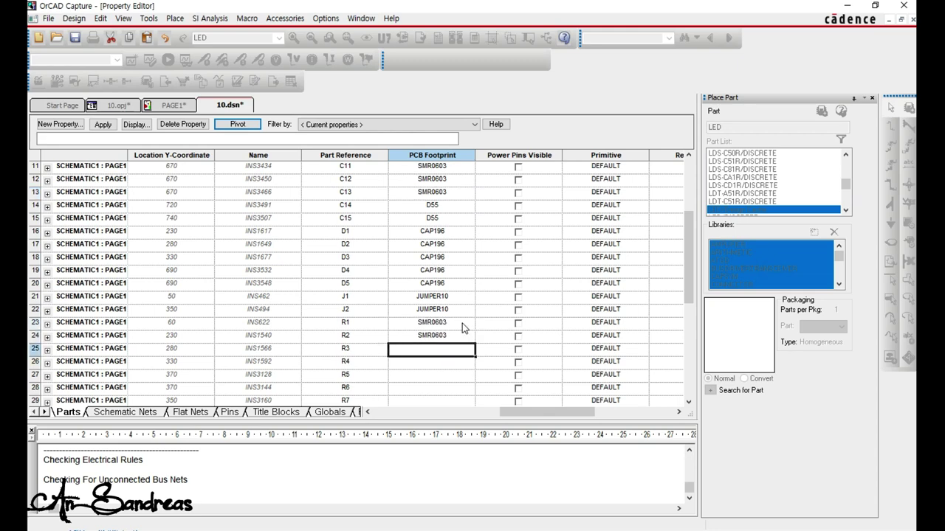
pyautogui.hotkey('ctrl', 'v')
pyautogui.press('Down')
pyautogui.hotkey('ctrl', 'v')
pyautogui.press('Down')
pyautogui.hotkey('ctrl', 'v')
pyautogui.press('Down')
pyautogui.hotkey('ctrl', 'v')
pyautogui.press('Down')
pyautogui.hotkey('ctrl', 'v')
pyautogui.press('Down')
pyautogui.hotkey('ctrl', 'v')
pyautogui.press('Down')
pyautogui.hotkey('ctrl', 'v')
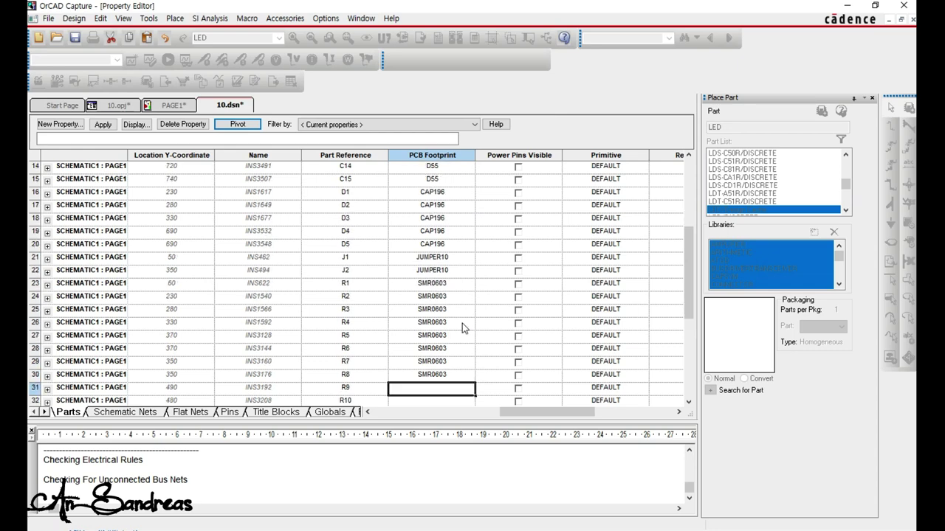
pyautogui.press('Down')
pyautogui.hotkey('ctrl', 'v')
pyautogui.press('Down')
pyautogui.hotkey('ctrl', 'v')
pyautogui.press('Down')
pyautogui.press('Down')
pyautogui.hotkey('ctrl', 'v')
pyautogui.press('Down')
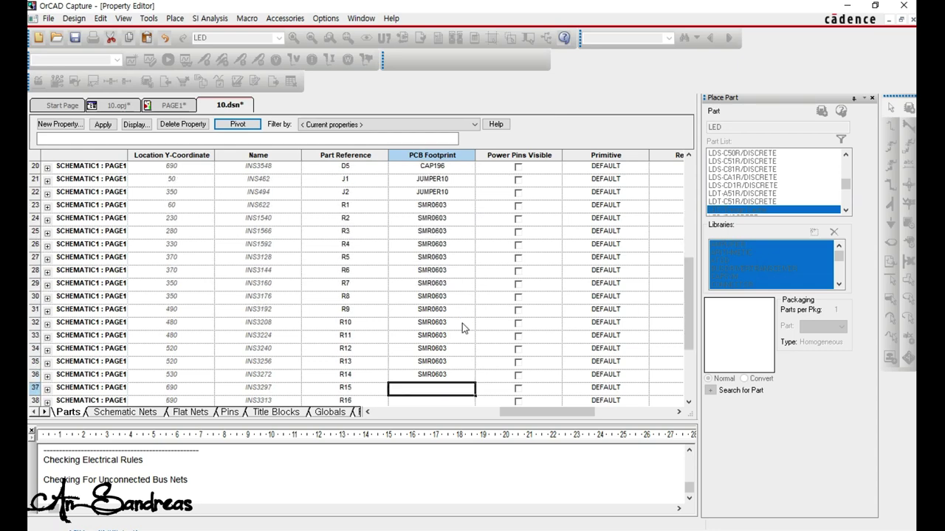
pyautogui.hotkey('ctrl', 'v')
pyautogui.press('Down')
pyautogui.hotkey('ctrl', 'v')
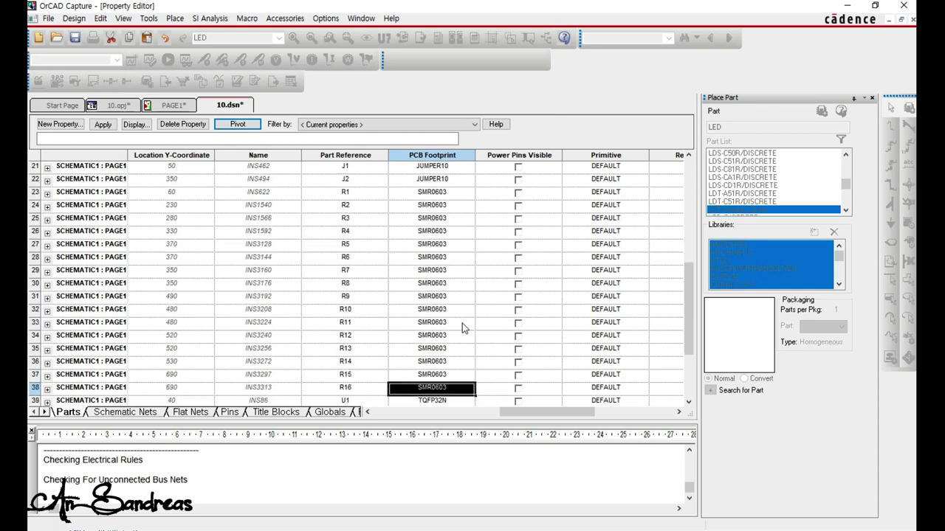
# Set the PCB Footprint of U4A to SOIC14 and copy it to U4C and U4B.
pyautogui.click(689, 403)
pyautogui.click(688, 402)
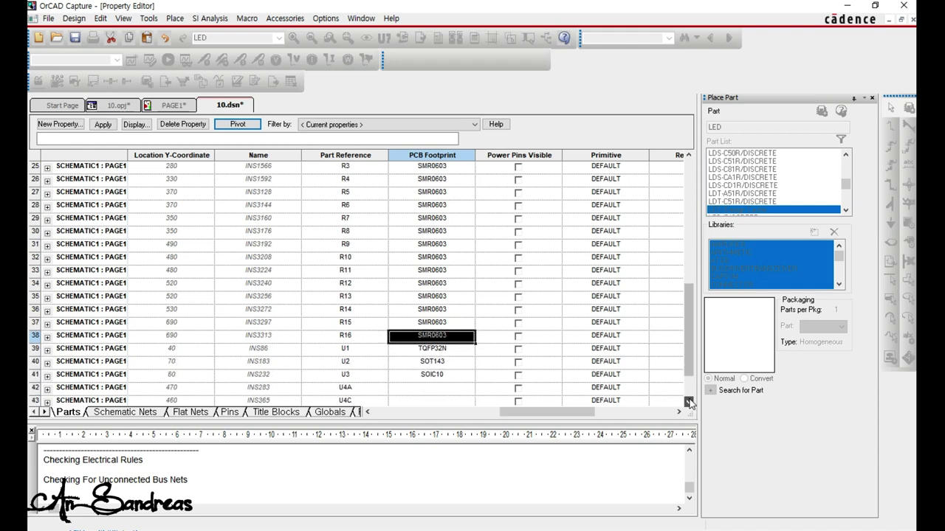
pyautogui.click(688, 402)
pyautogui.click(689, 403)
pyautogui.click(689, 402)
pyautogui.click(689, 402)
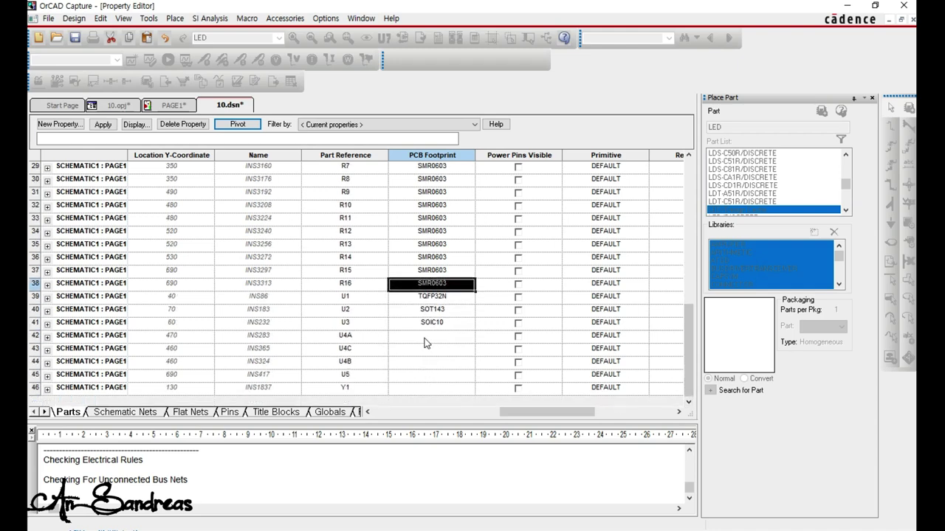
pyautogui.click(427, 337)
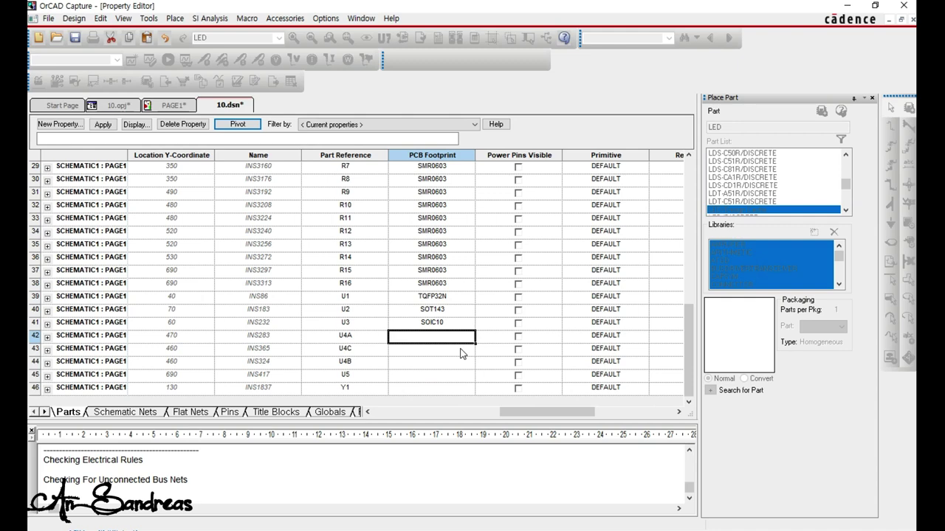
pyautogui.write('SOIC14')
pyautogui.press('Right')
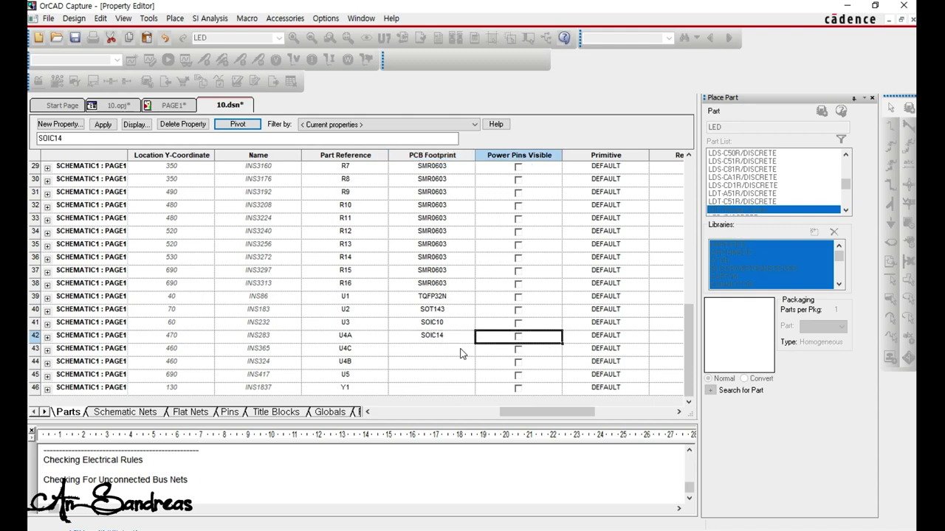
pyautogui.press('Left')
pyautogui.hotkey('ctrl', 'c')
pyautogui.press('Down')
pyautogui.hotkey('ctrl', 'v')
pyautogui.press('Down')
pyautogui.hotkey('ctrl', 'v')
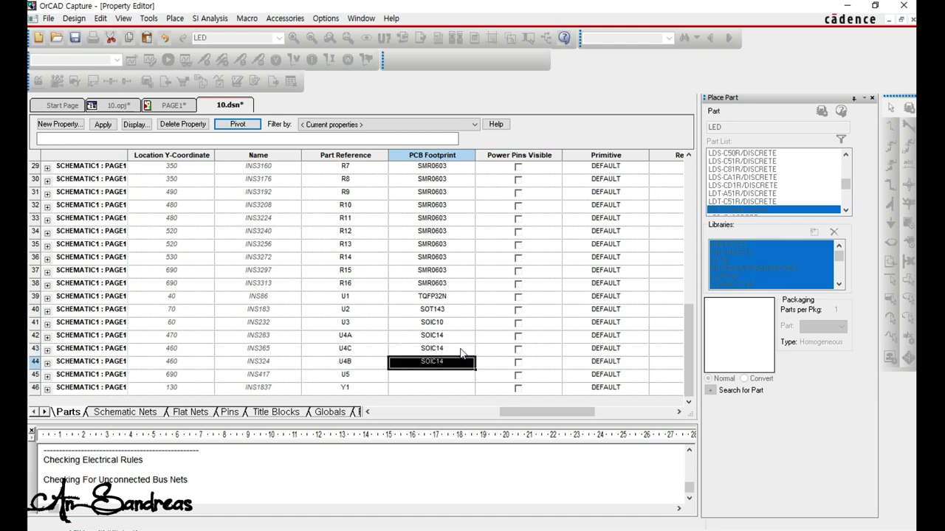
# Set the PCB Footprint of U5 to TO220AB and that of crystal Y1 to CRYS16MHZ.
pyautogui.press('Down')
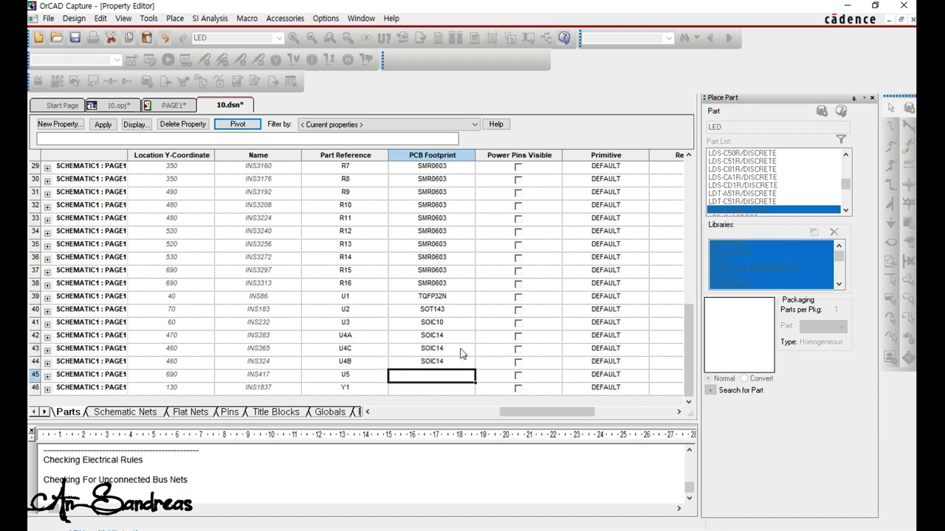
pyautogui.write('TO220AB')
pyautogui.press('Tab')
pyautogui.press('Down')
pyautogui.press('Left')
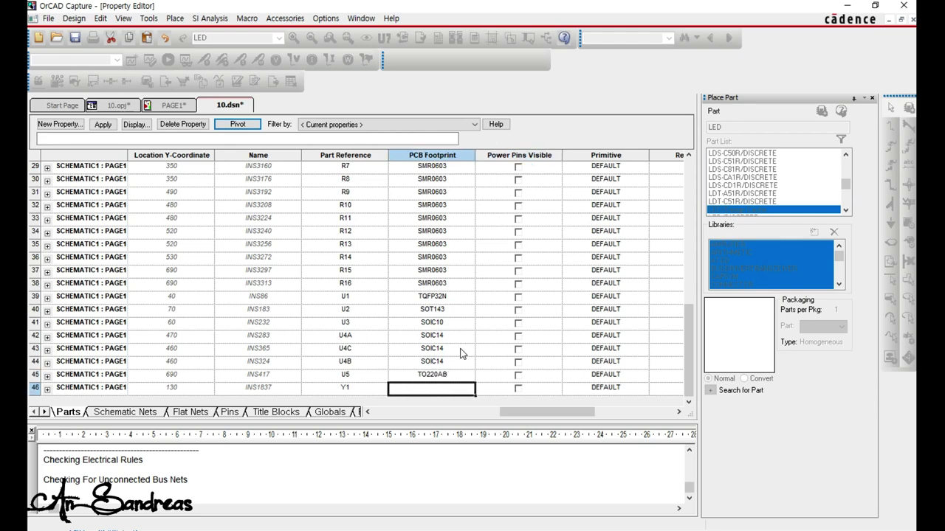
pyautogui.write('CRYS16MHZ')
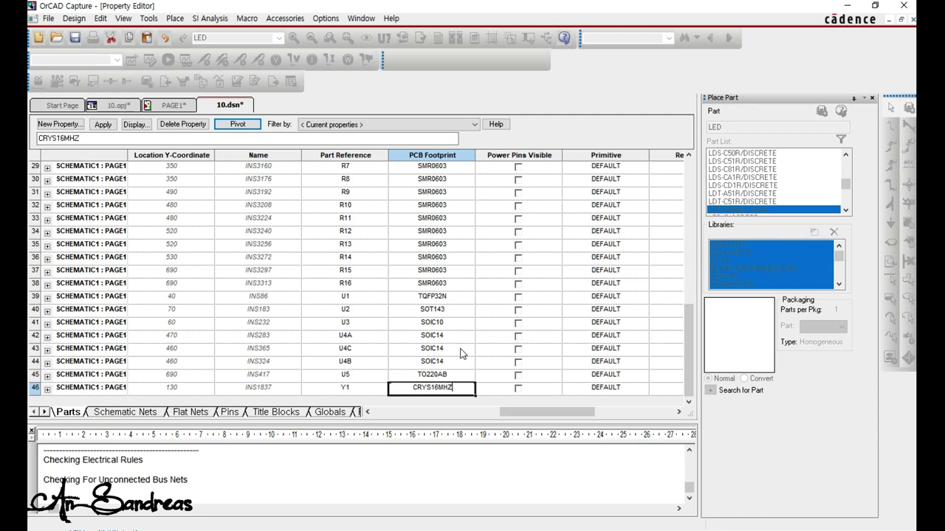
pyautogui.press('Tab')
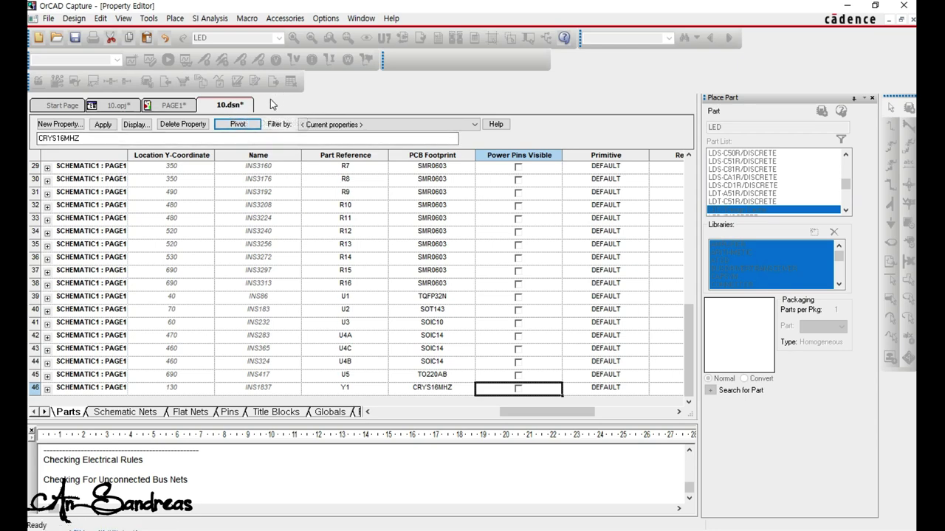
# Save the design with its edited part properties and return to the 10.opj project file view.
pyautogui.rightClick(224, 105)
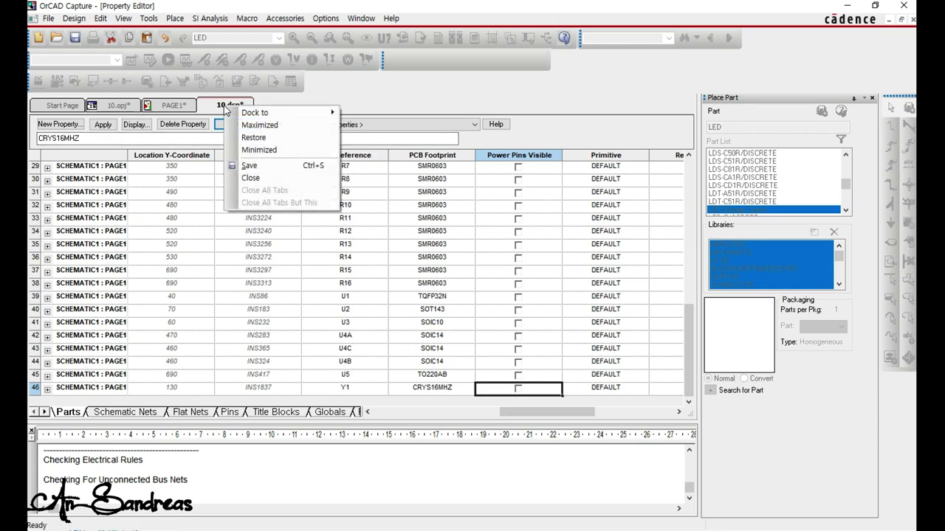
pyautogui.click(273, 165)
pyautogui.click(174, 105)
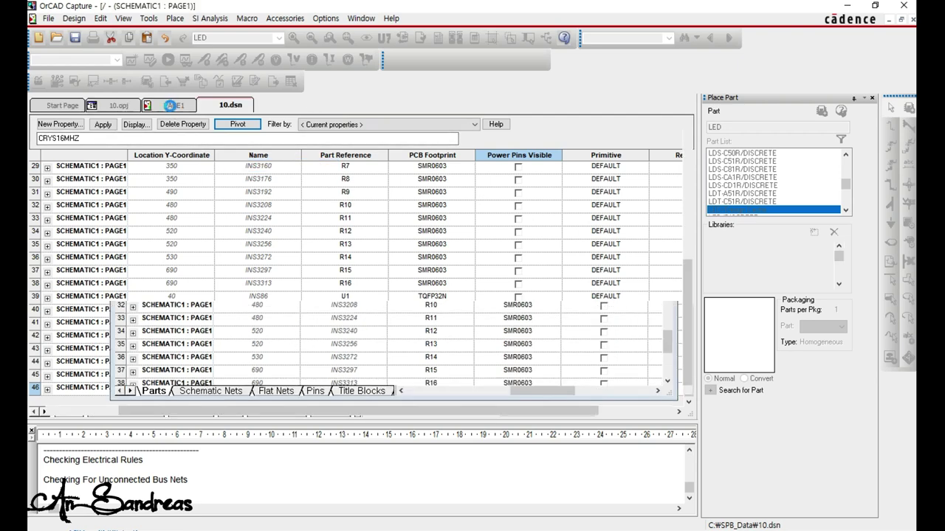
pyautogui.click(118, 105)
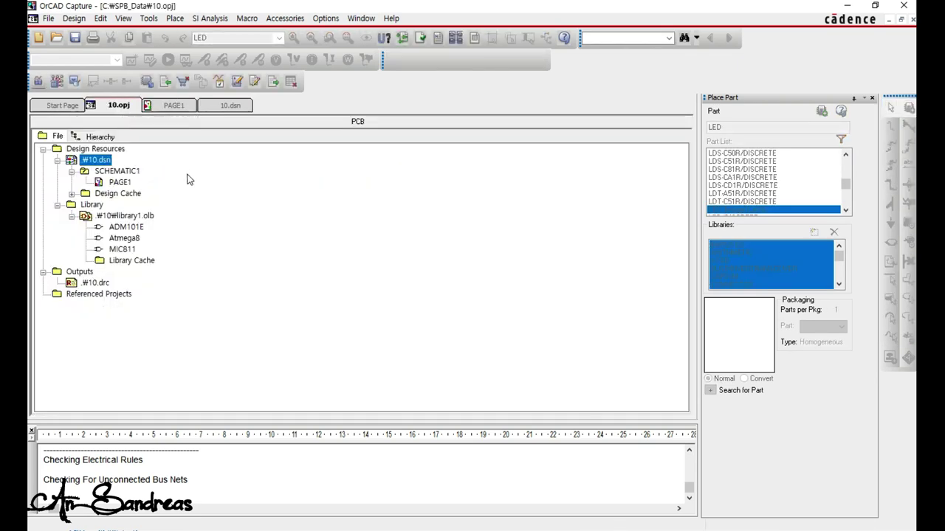